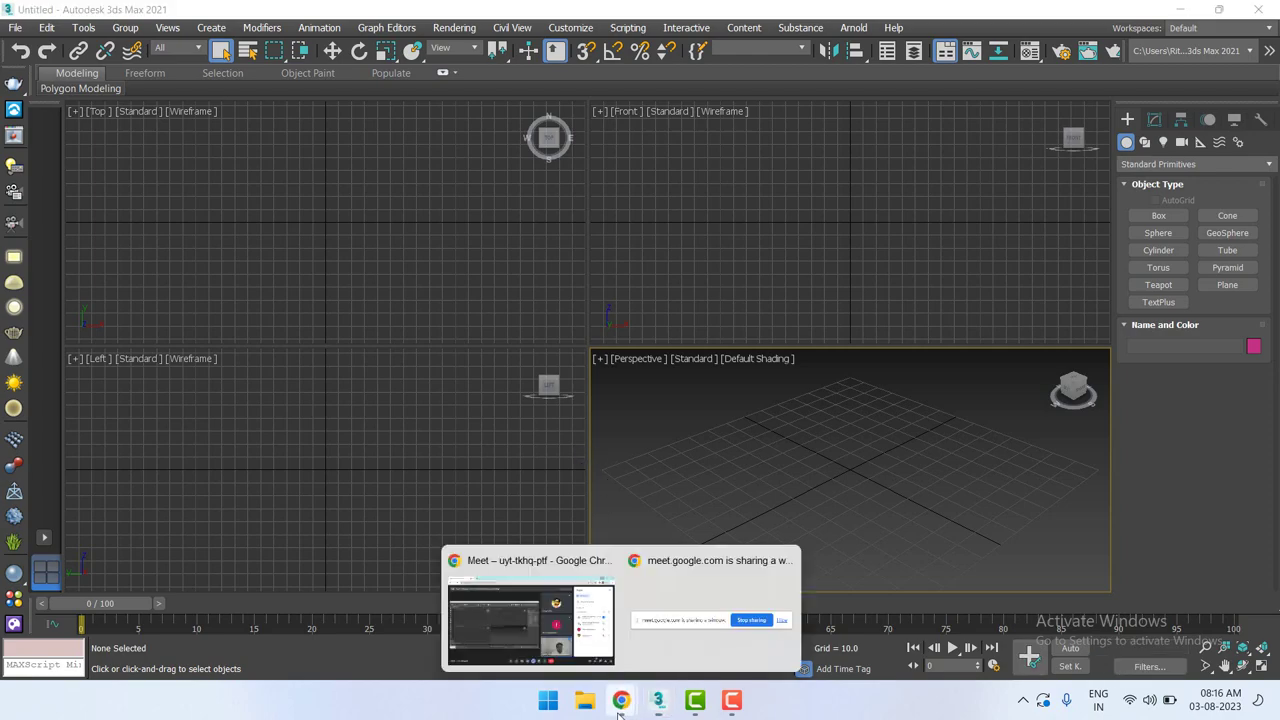
In the Meet call, swap the People panel for in-call chat, then return to 3ds Max.
{"action": "left_click", "coordinate": [532, 627]}
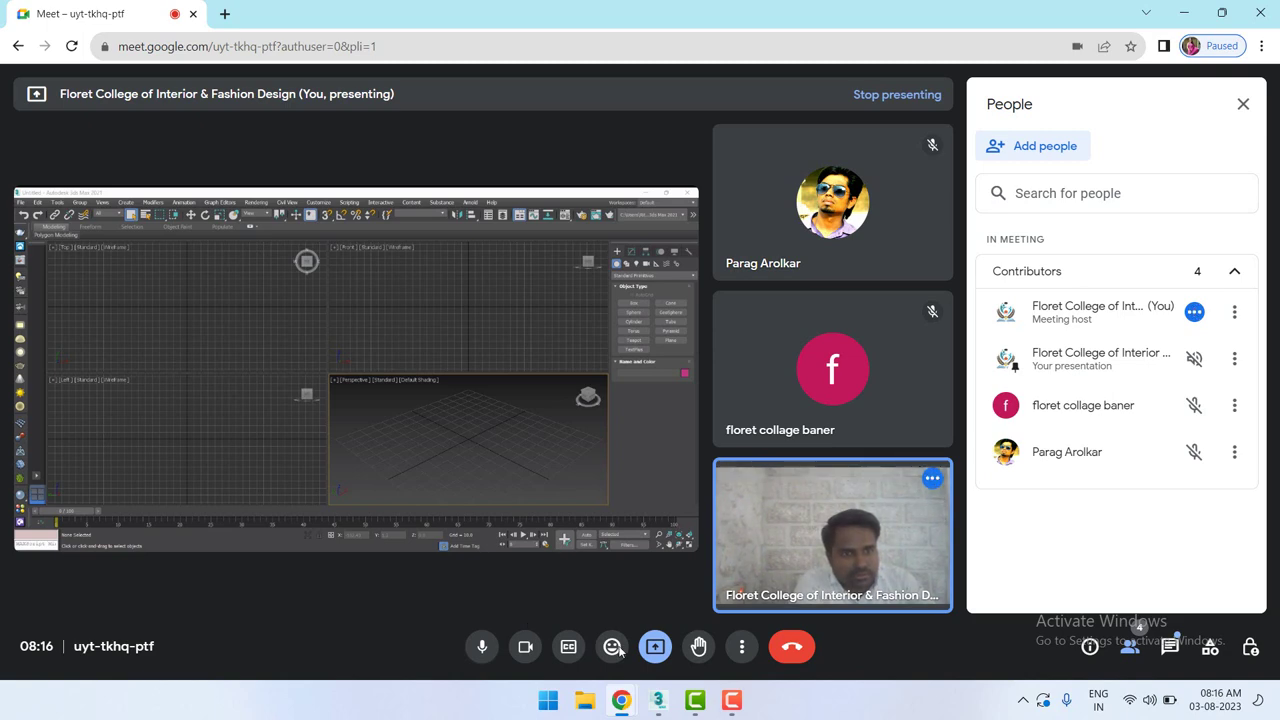
{"action": "left_click", "coordinate": [1140, 650]}
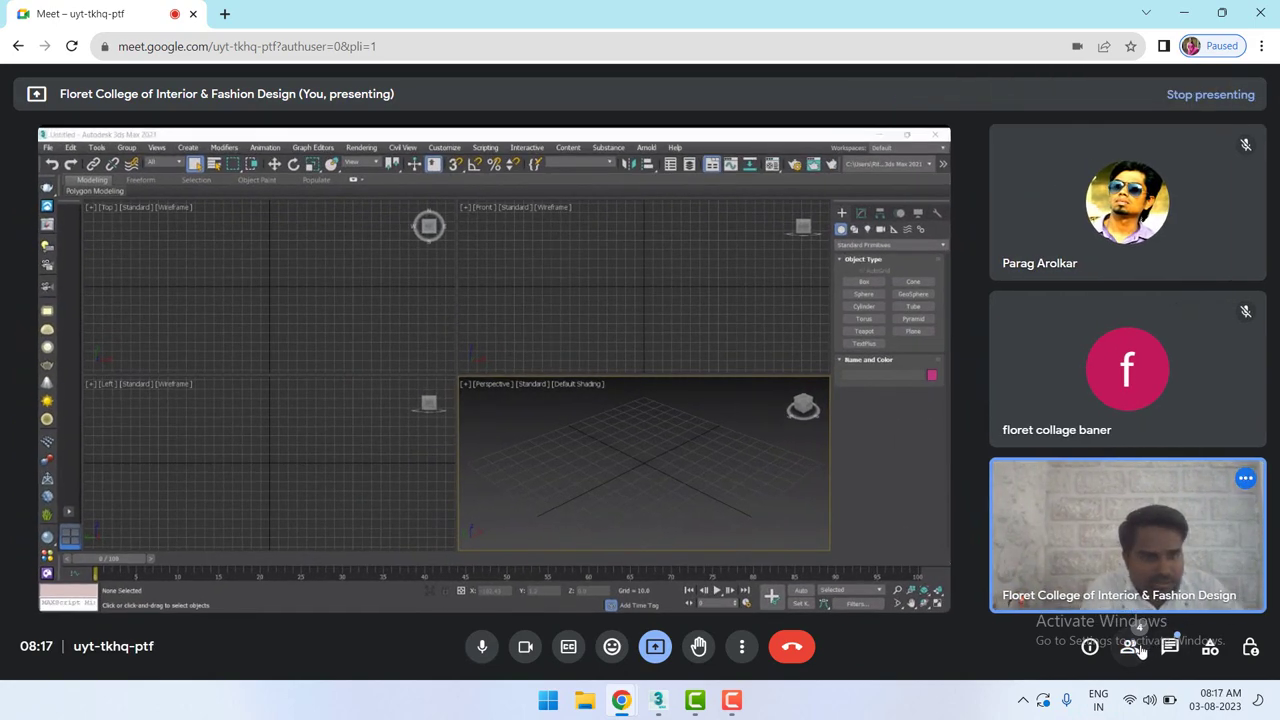
{"action": "left_click", "coordinate": [1172, 648]}
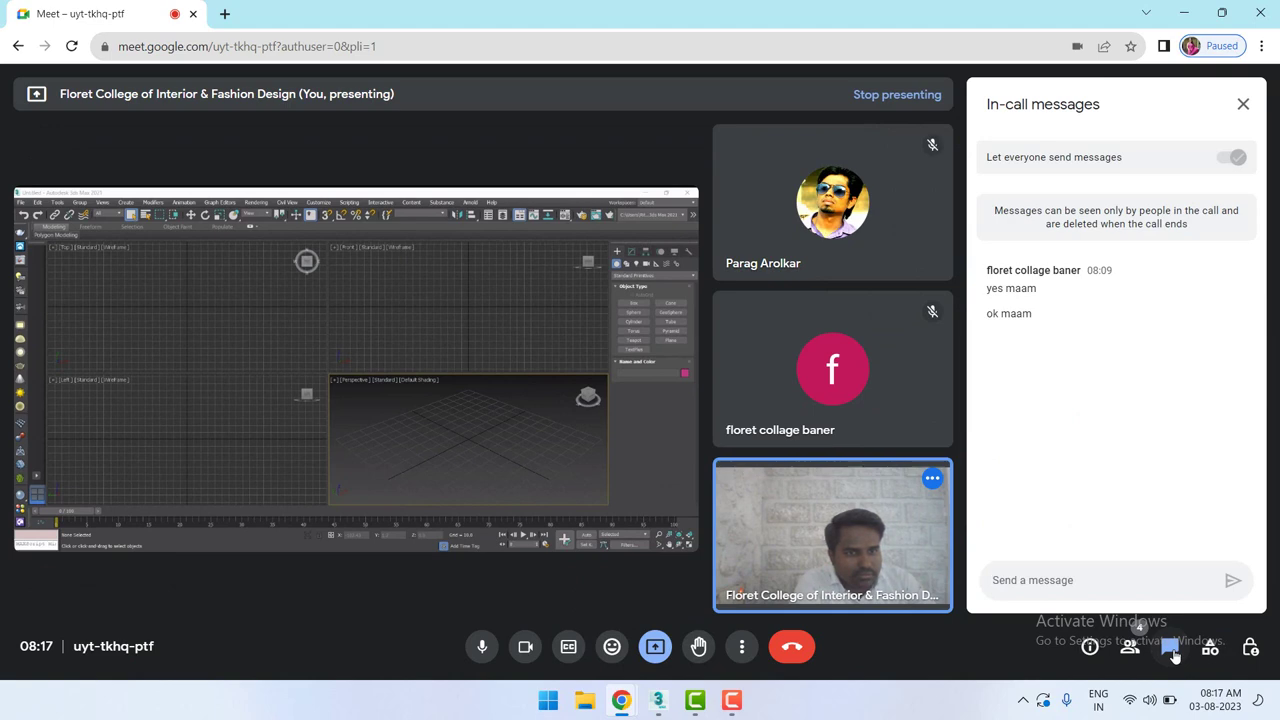
{"action": "mouse_move", "coordinate": [1127, 535]}
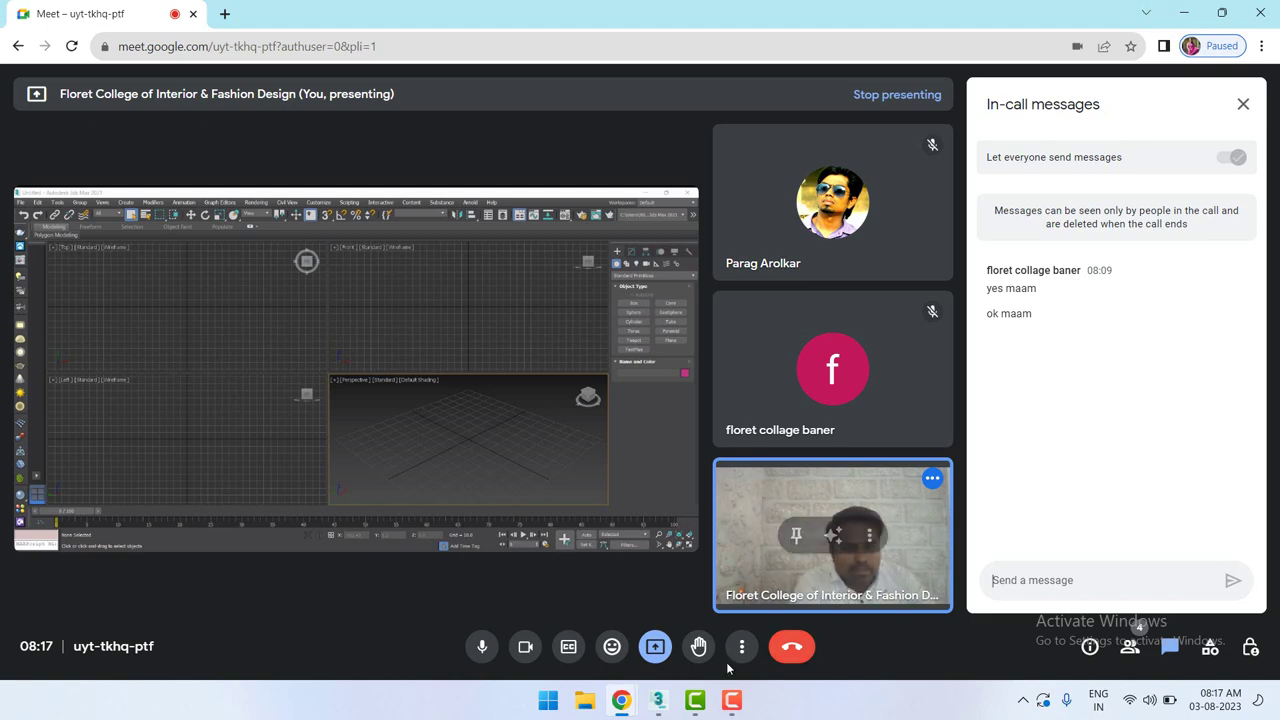
{"action": "left_click", "coordinate": [659, 700]}
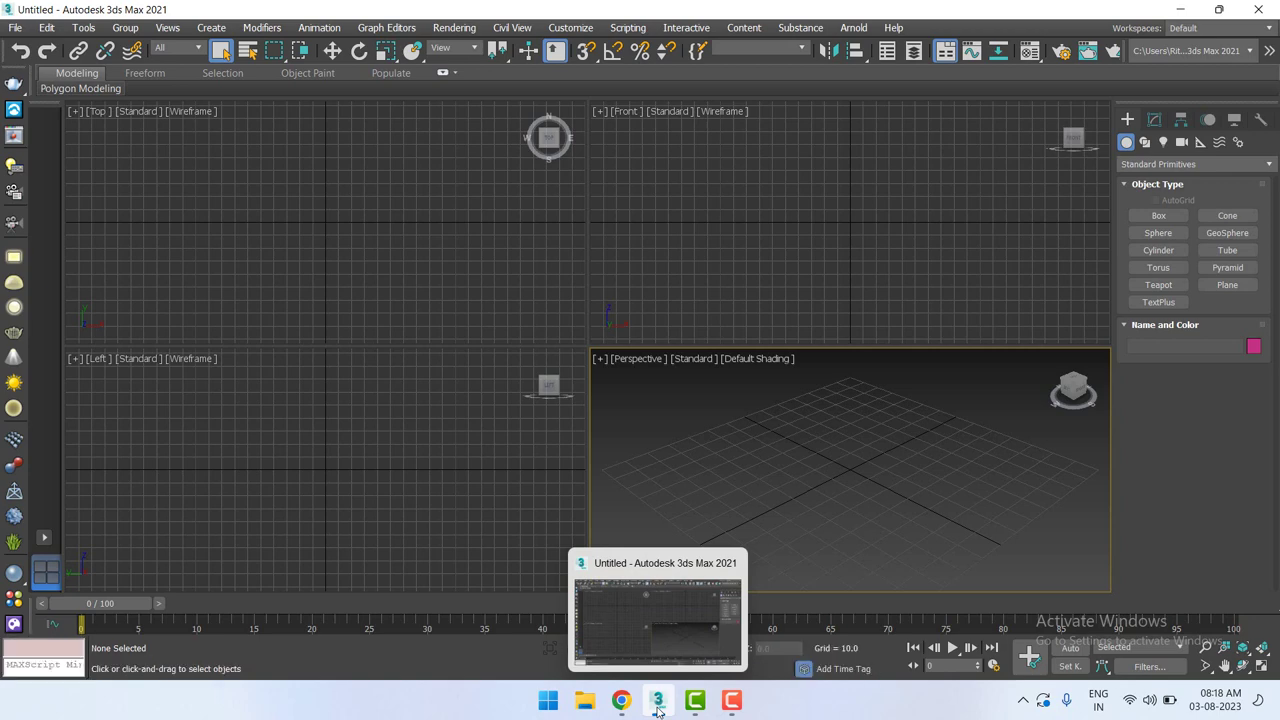
{"action": "mouse_move", "coordinate": [656, 607]}
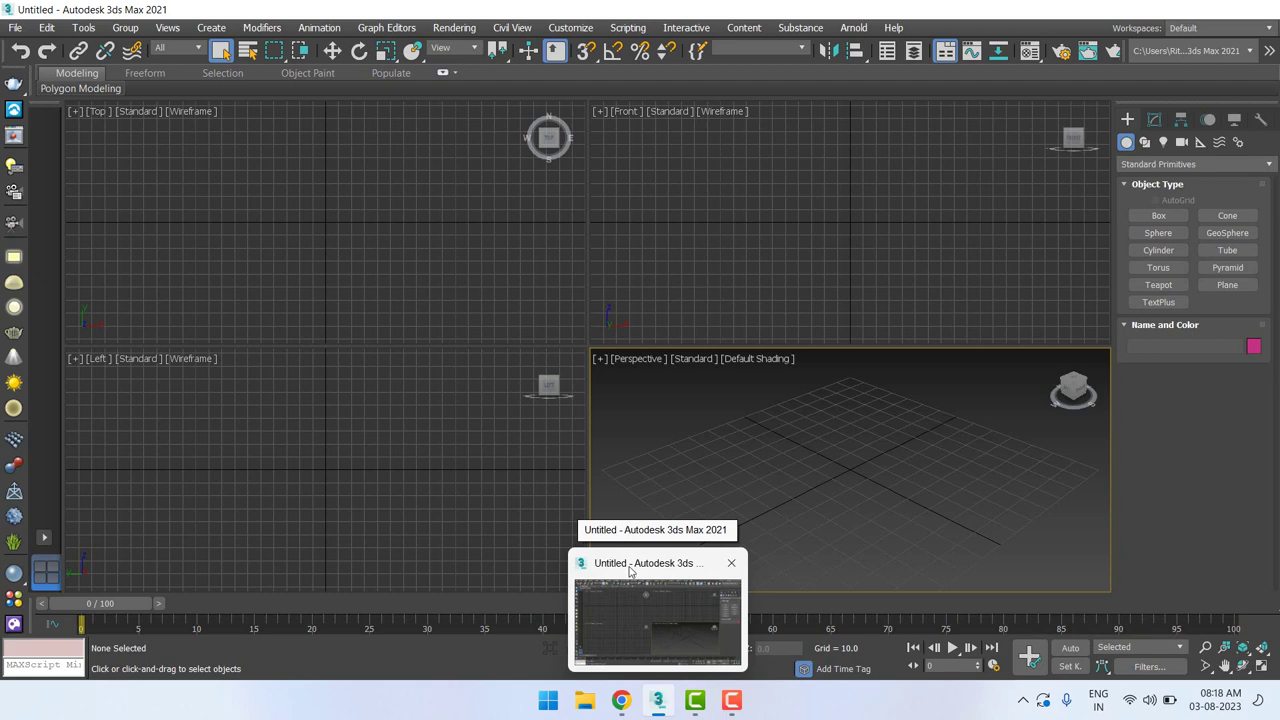
{"action": "left_click", "coordinate": [640, 627]}
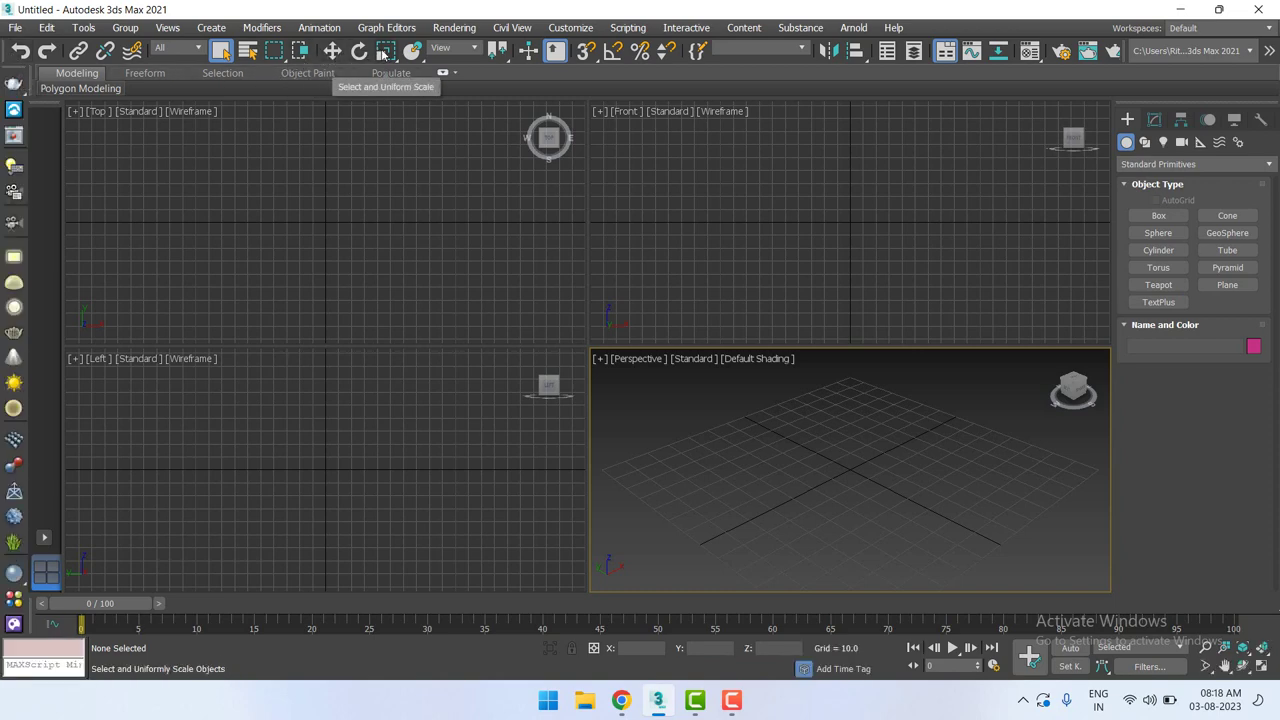
{"action": "left_click", "coordinate": [621, 701]}
{"action": "left_click", "coordinate": [510, 632]}
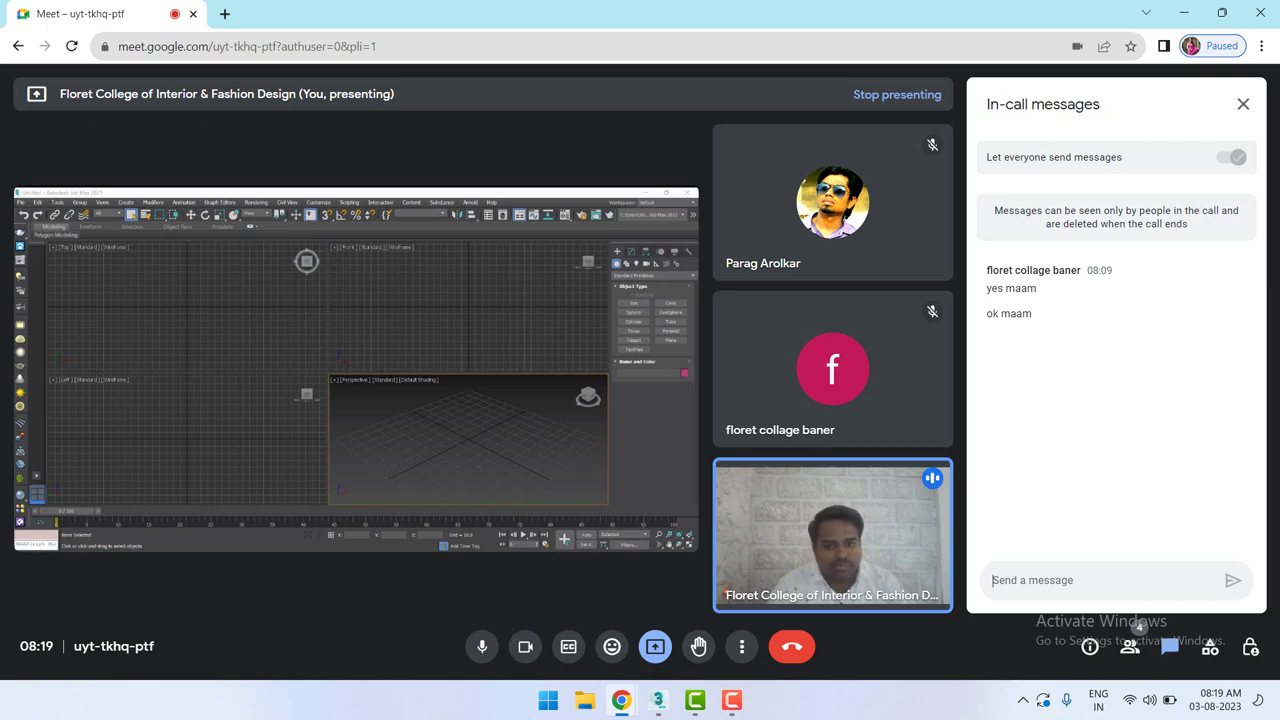
{"action": "left_click", "coordinate": [658, 701]}
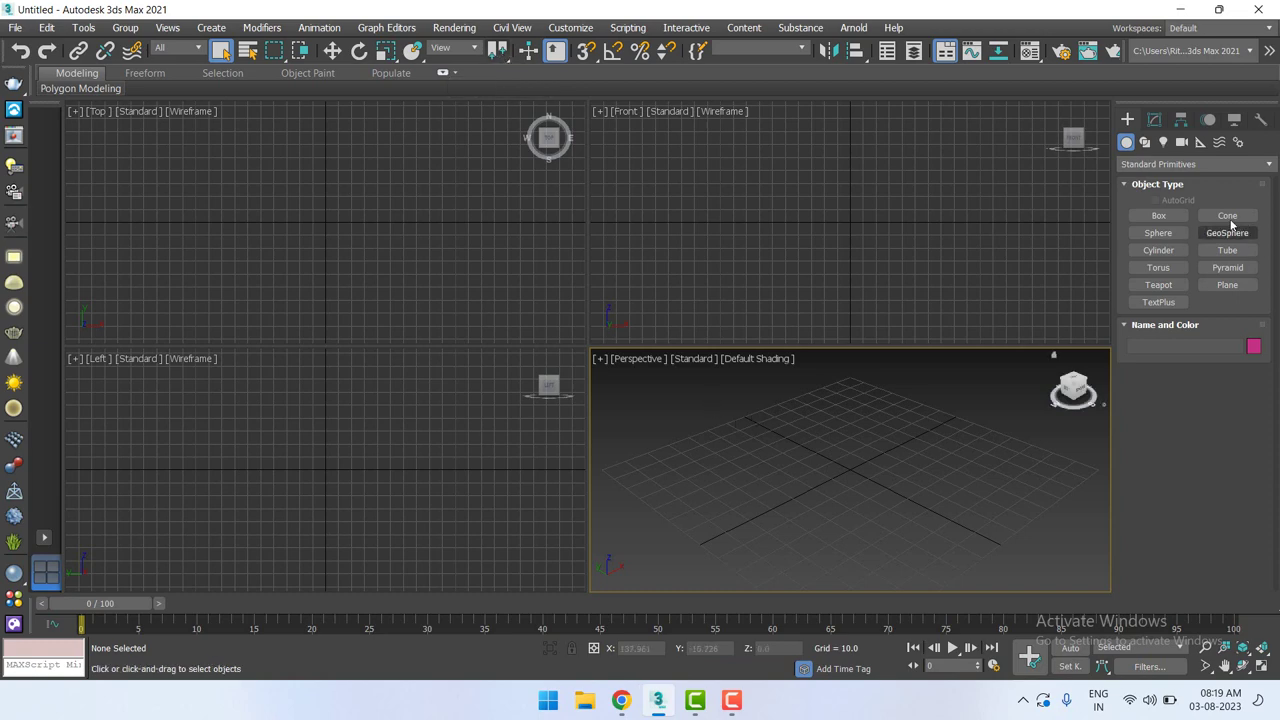
Build a standard Box primitive, Box001, in the Perspective viewport.
{"action": "left_click", "coordinate": [1158, 215]}
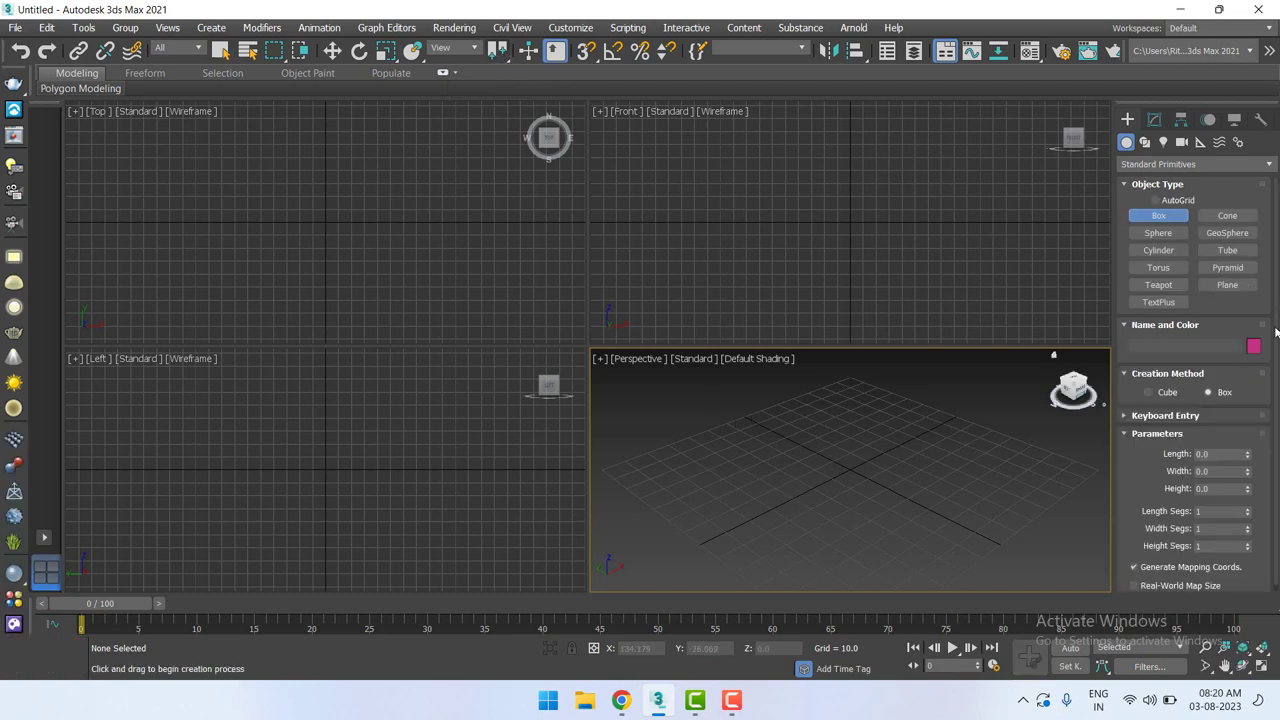
{"action": "mouse_move", "coordinate": [689, 494]}
{"action": "left_mouse_down"}
{"action": "mouse_move", "coordinate": [715, 527]}
{"action": "mouse_move", "coordinate": [776, 505]}
{"action": "left_mouse_up"}
{"action": "left_click", "coordinate": [775, 466]}
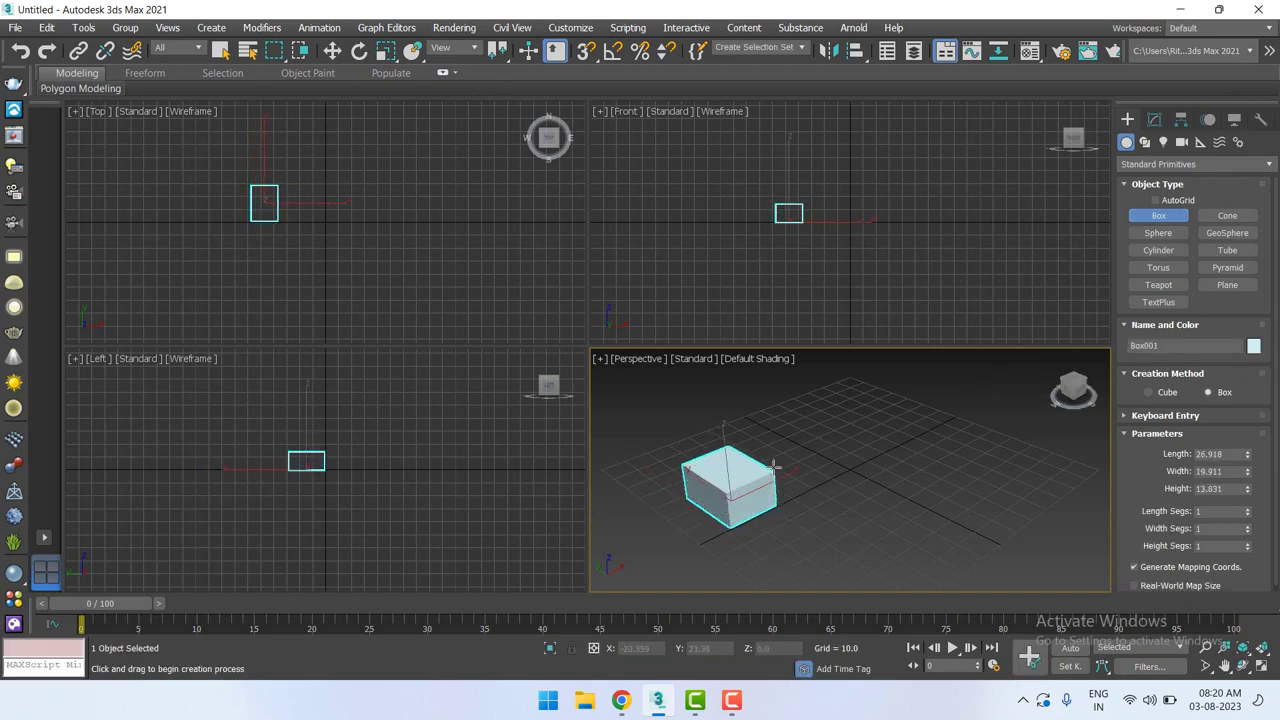
With the Move tool, Shift-drag Box001 along X to make a copy beside it.
{"action": "key", "text": "w"}
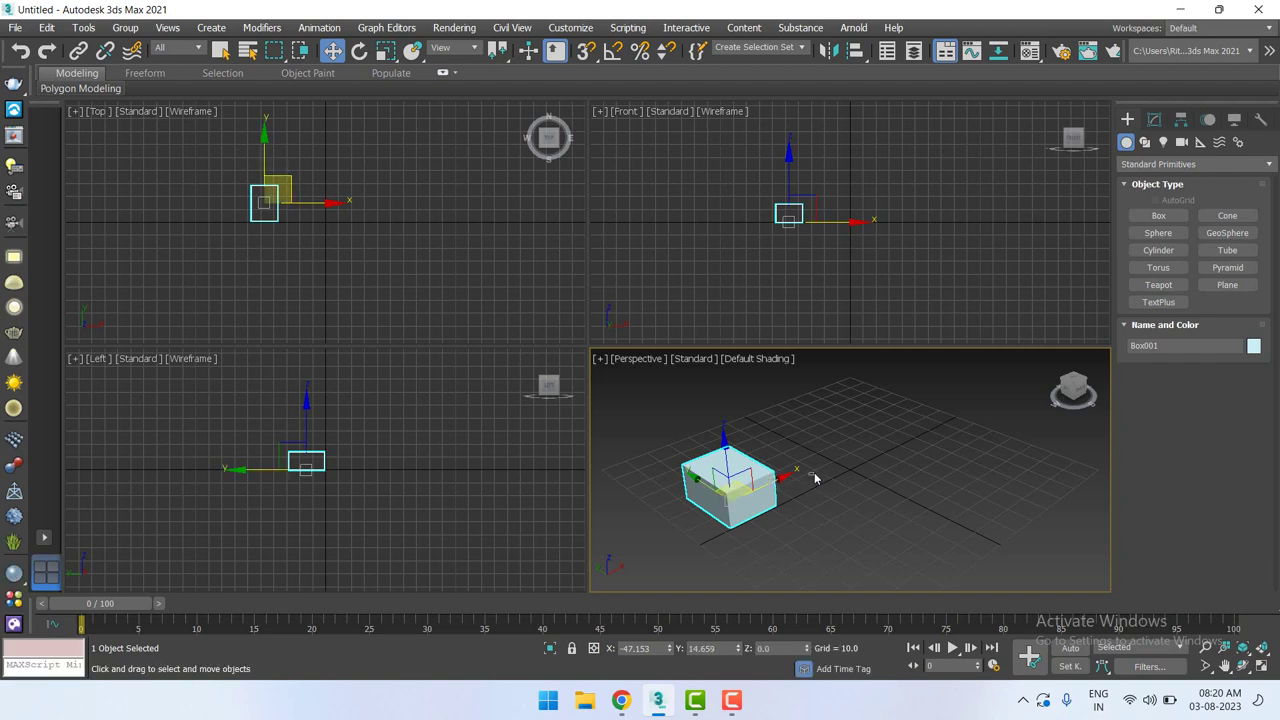
{"action": "left_click", "coordinate": [814, 477]}
{"action": "left_click", "coordinate": [724, 481]}
{"action": "mouse_move", "coordinate": [781, 478]}
{"action": "left_mouse_down", "text": "shift"}
{"action": "mouse_move", "coordinate": [843, 455]}
{"action": "mouse_move", "coordinate": [834, 460]}
{"action": "left_mouse_up", "text": "shift"}
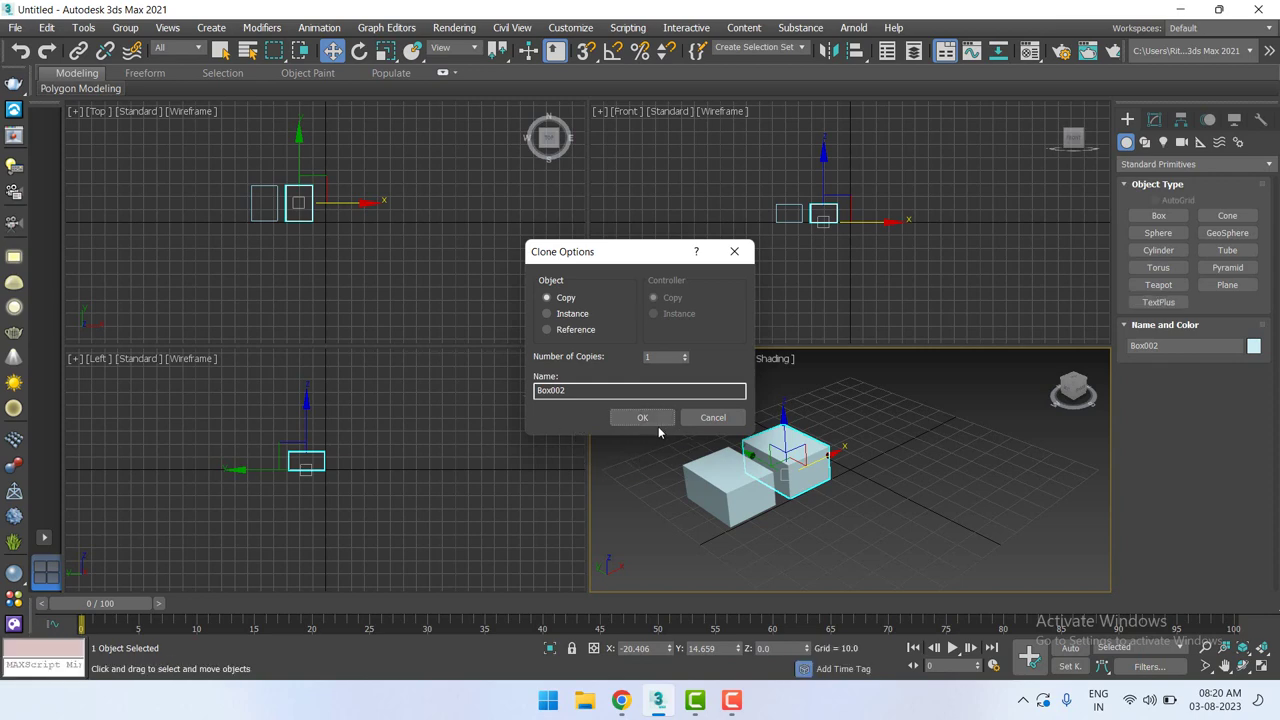
Cancel the dragged clone and instead clone the box in place as an independent Copy, Box002.
{"action": "left_click", "coordinate": [713, 417]}
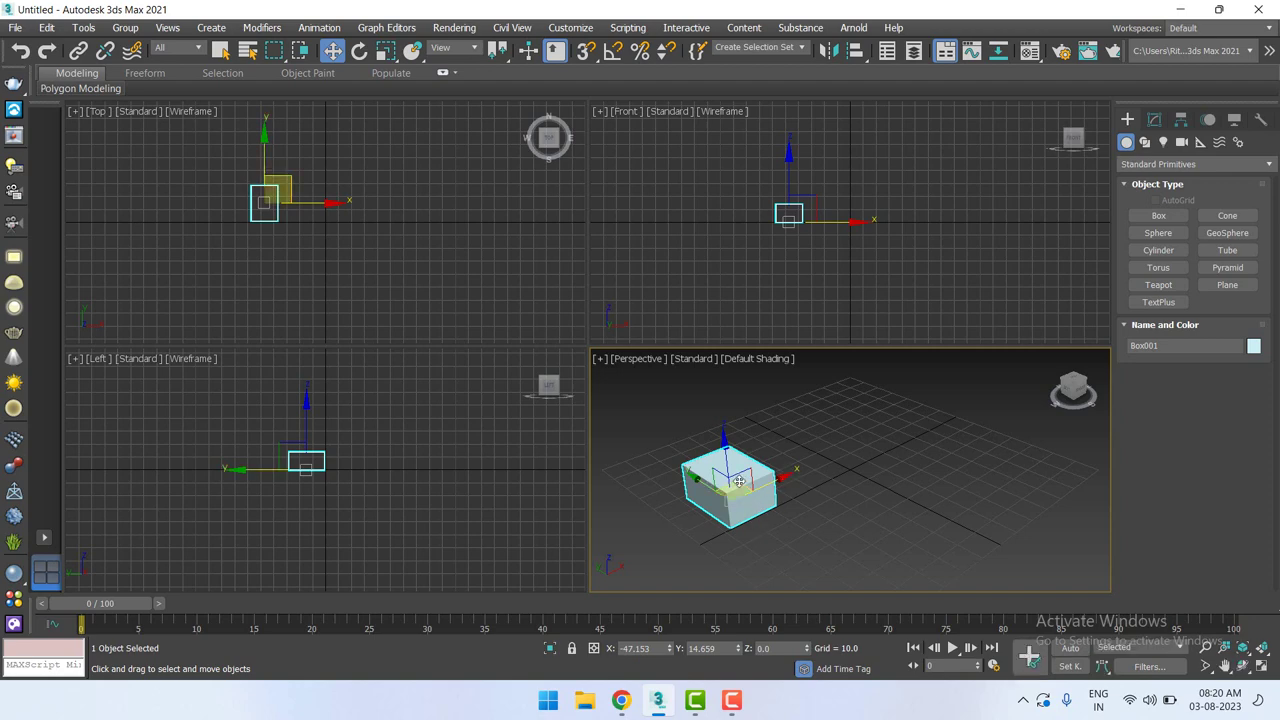
{"action": "right_click", "coordinate": [739, 481]}
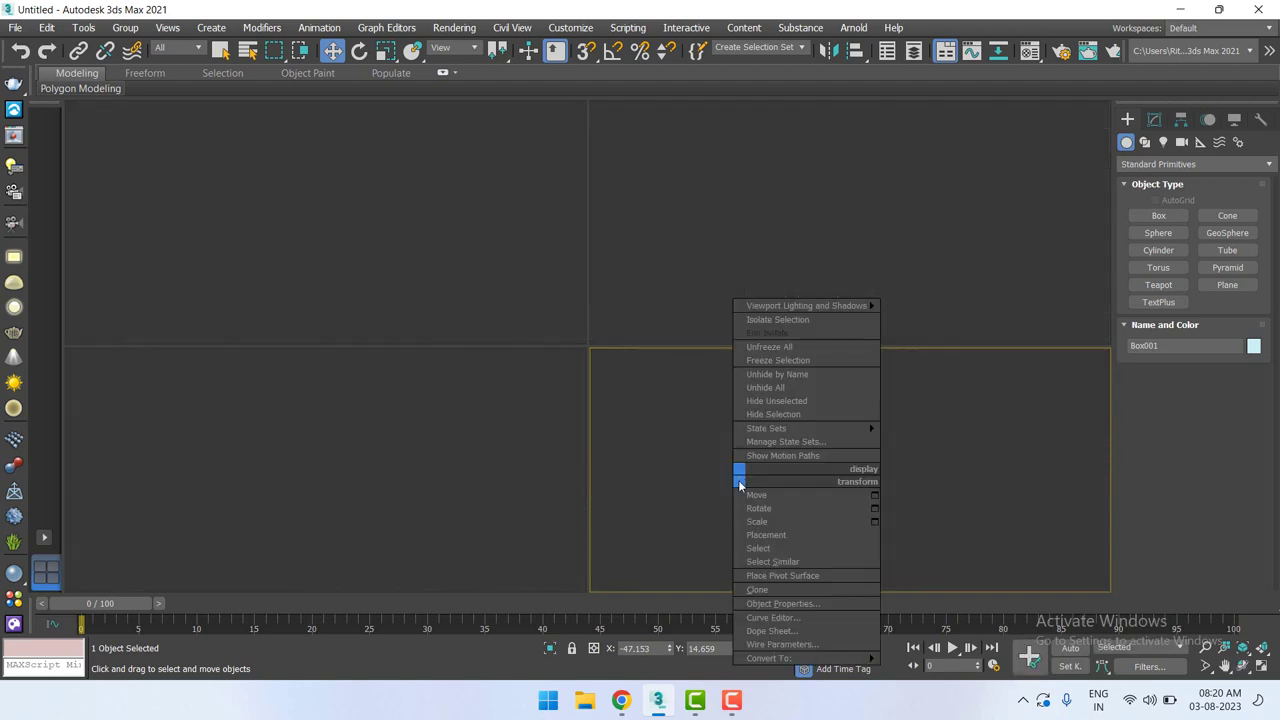
{"action": "left_click", "coordinate": [764, 590]}
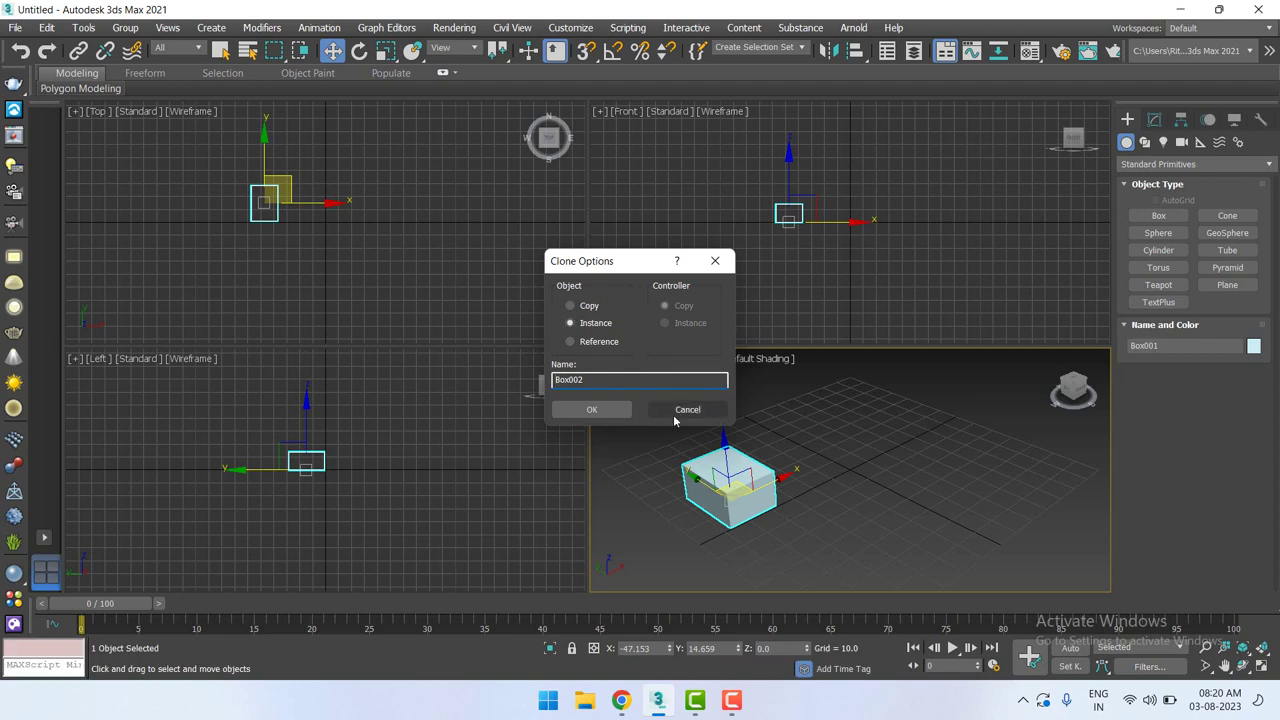
{"action": "left_click", "coordinate": [571, 306]}
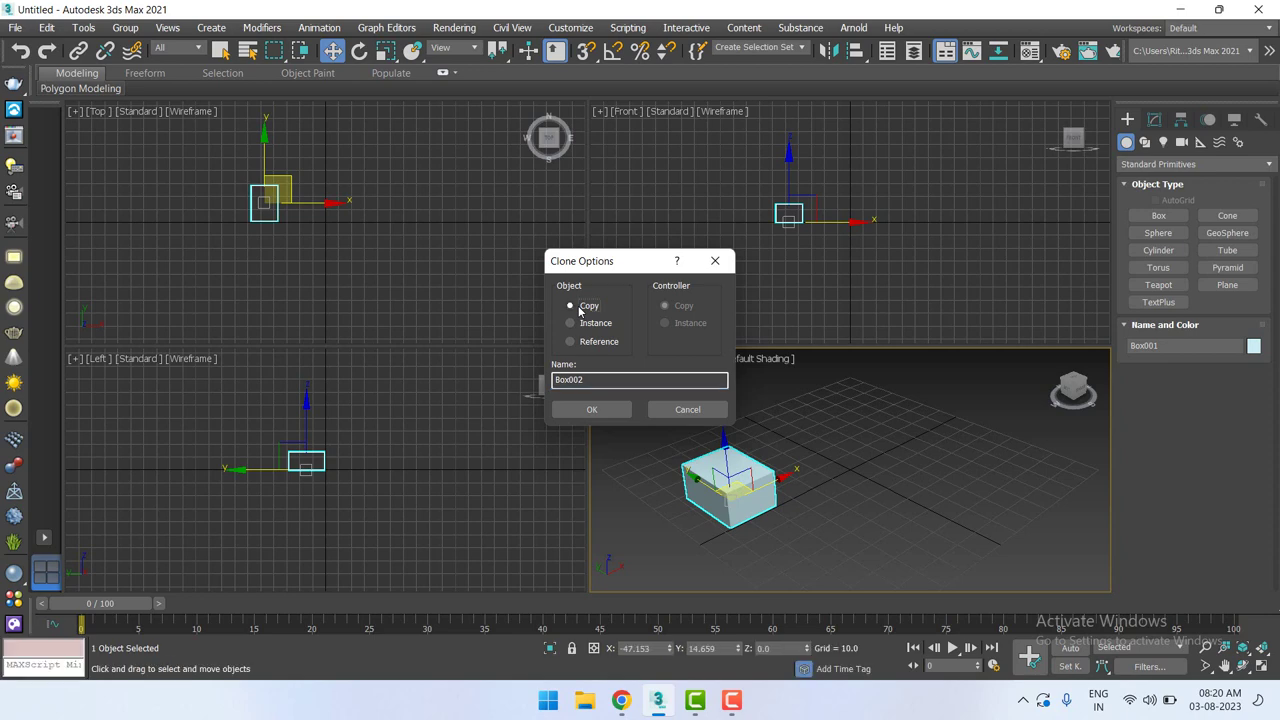
{"action": "left_click", "coordinate": [591, 409]}
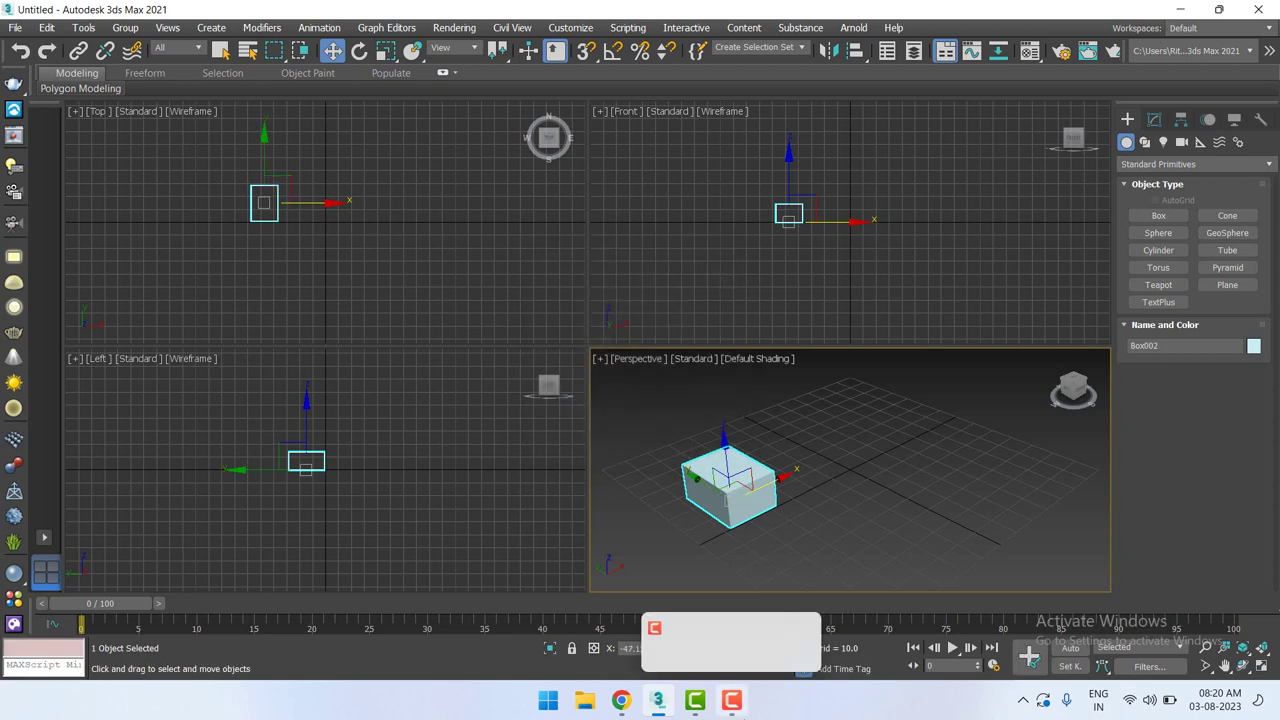
{"action": "mouse_move", "coordinate": [732, 700]}
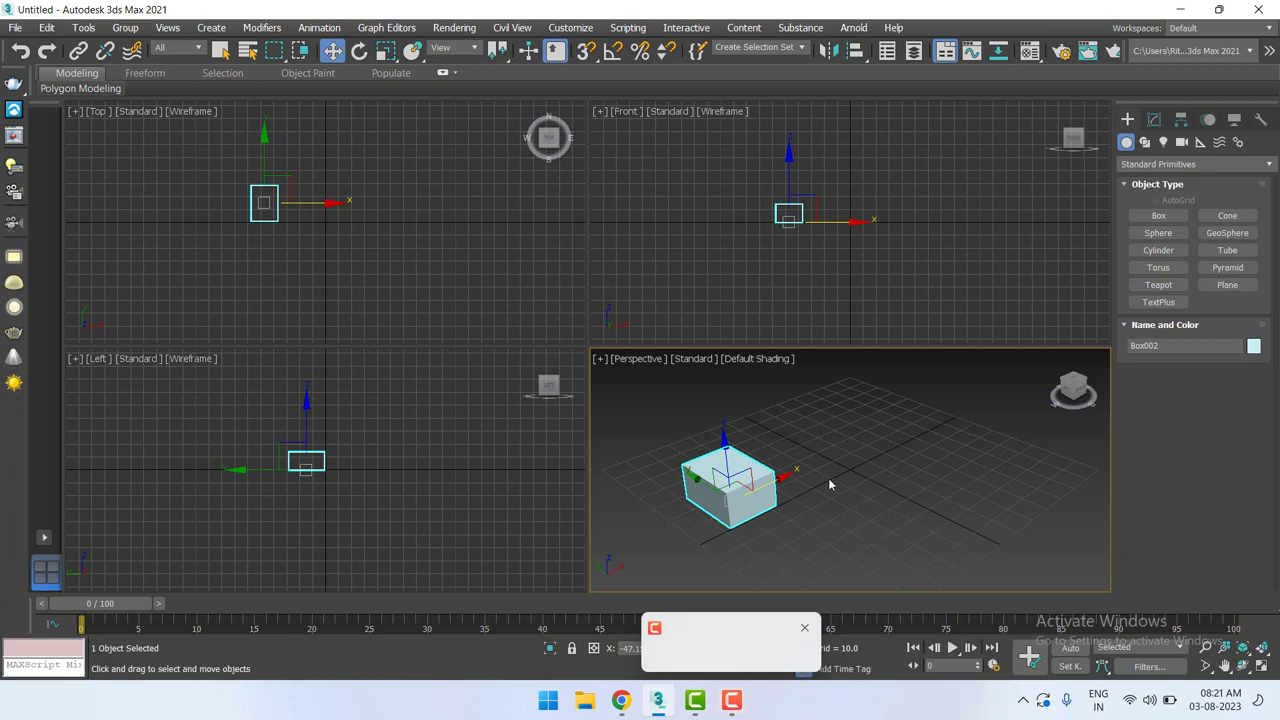
Delete the in-place copy, Shift-drag a new copy Box002 beside Box001, then select both boxes.
{"action": "left_click_drag", "start_coordinate": [771, 484], "coordinate": [864, 458]}
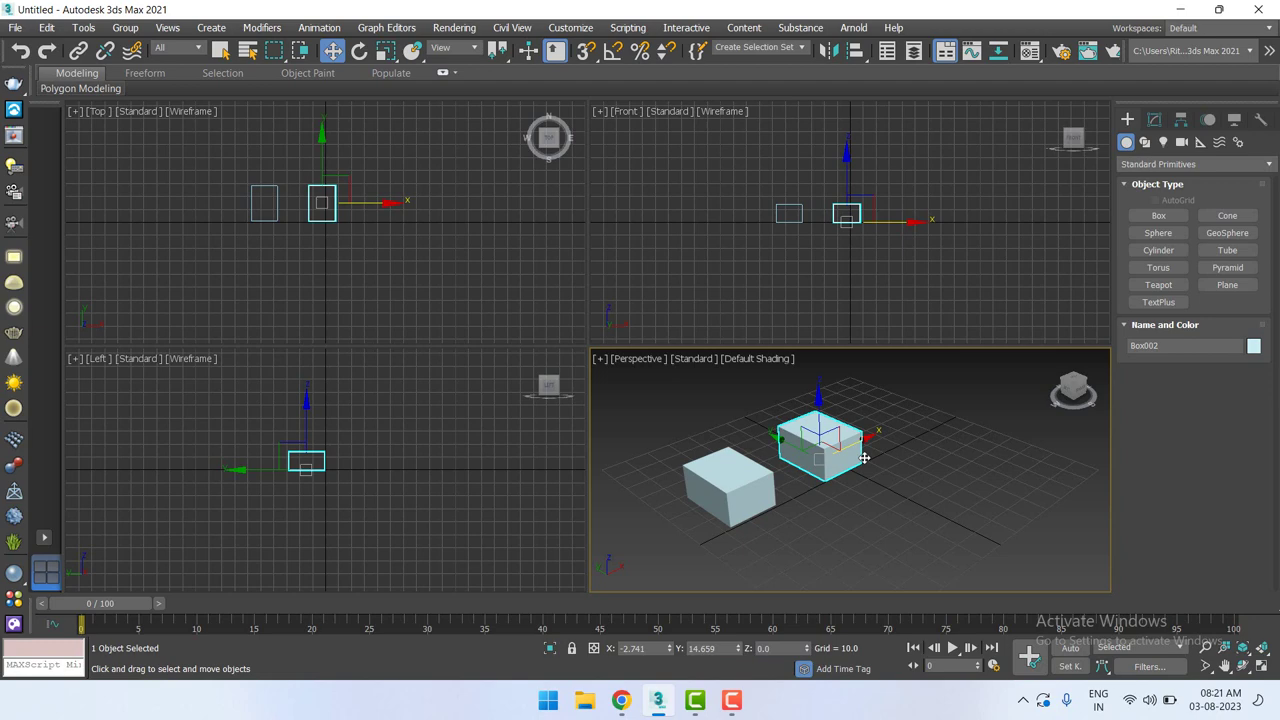
{"action": "key", "text": "Delete"}
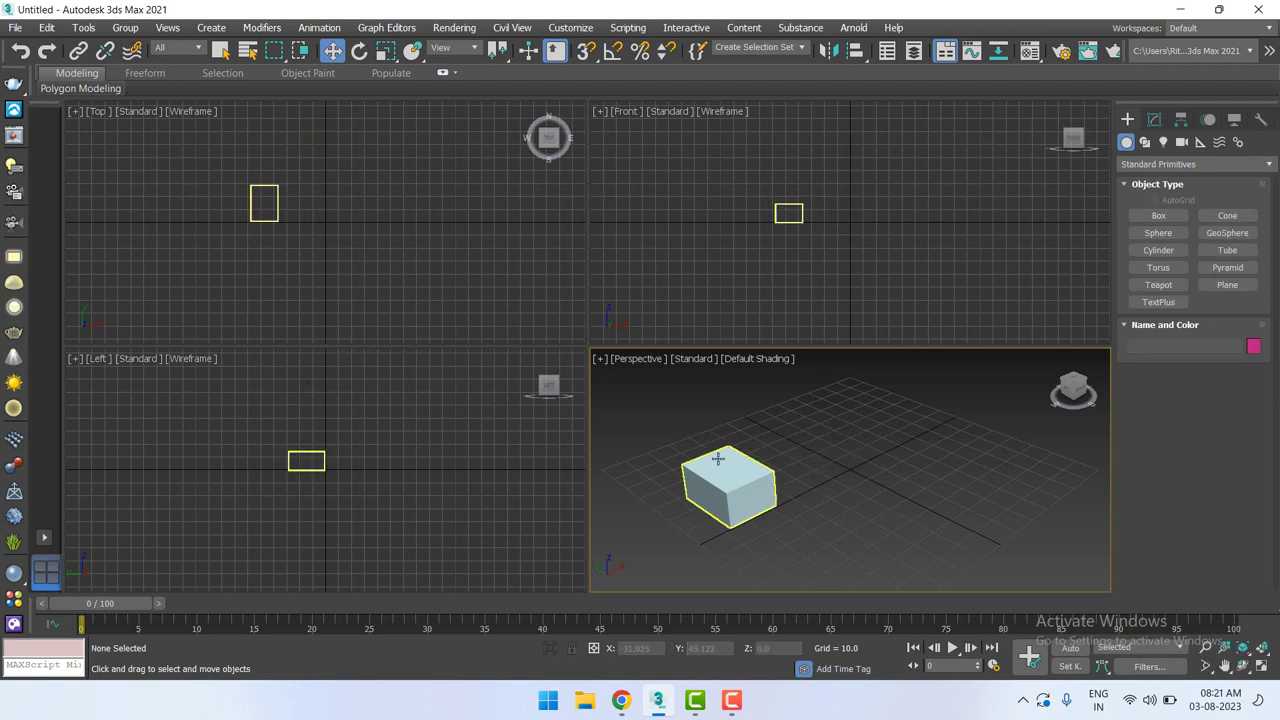
{"action": "left_click", "coordinate": [718, 458]}
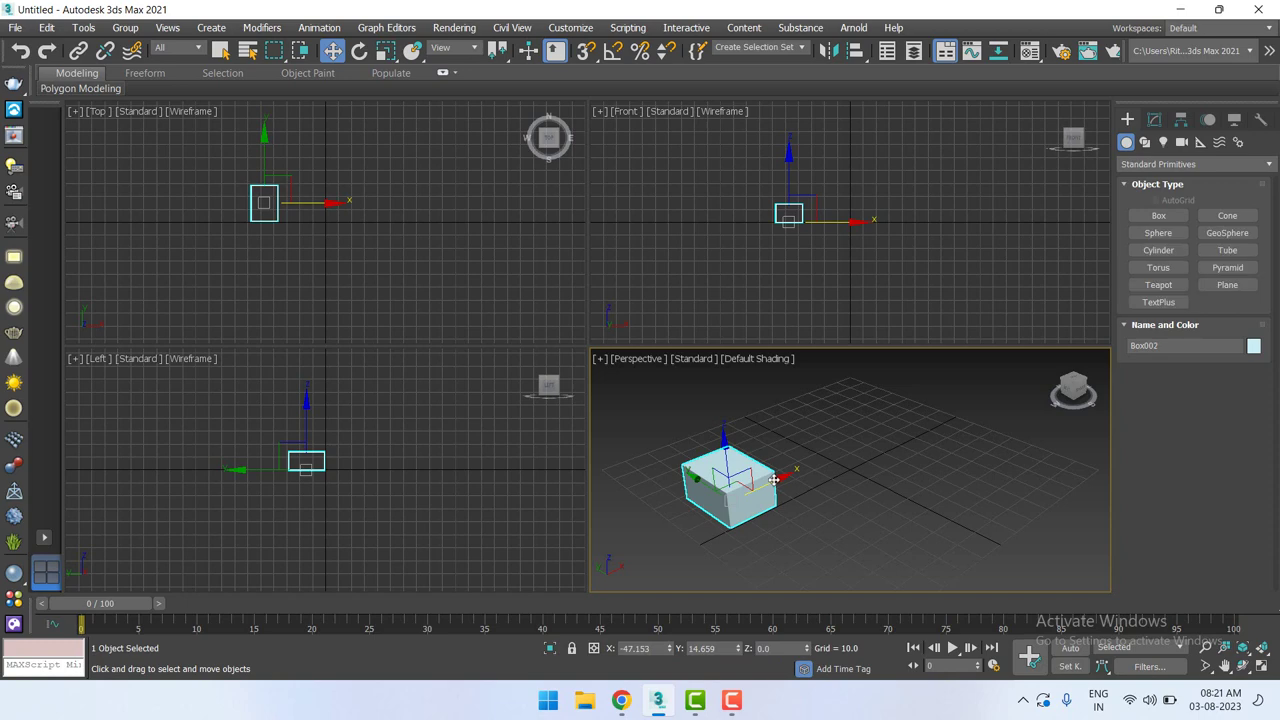
{"action": "left_click_drag", "start_coordinate": [774, 480], "coordinate": [849, 457], "text": "shift"}
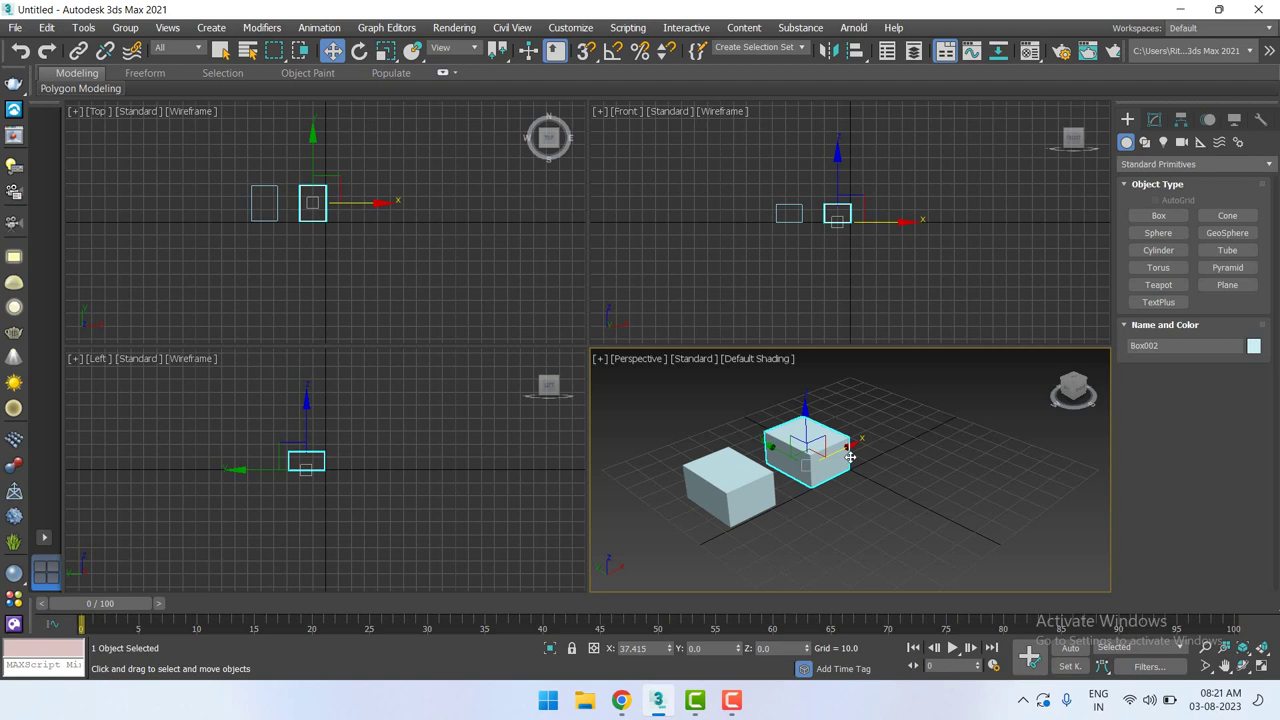
{"action": "left_click_drag", "start_coordinate": [849, 457], "coordinate": [849, 457], "text": "shift"}
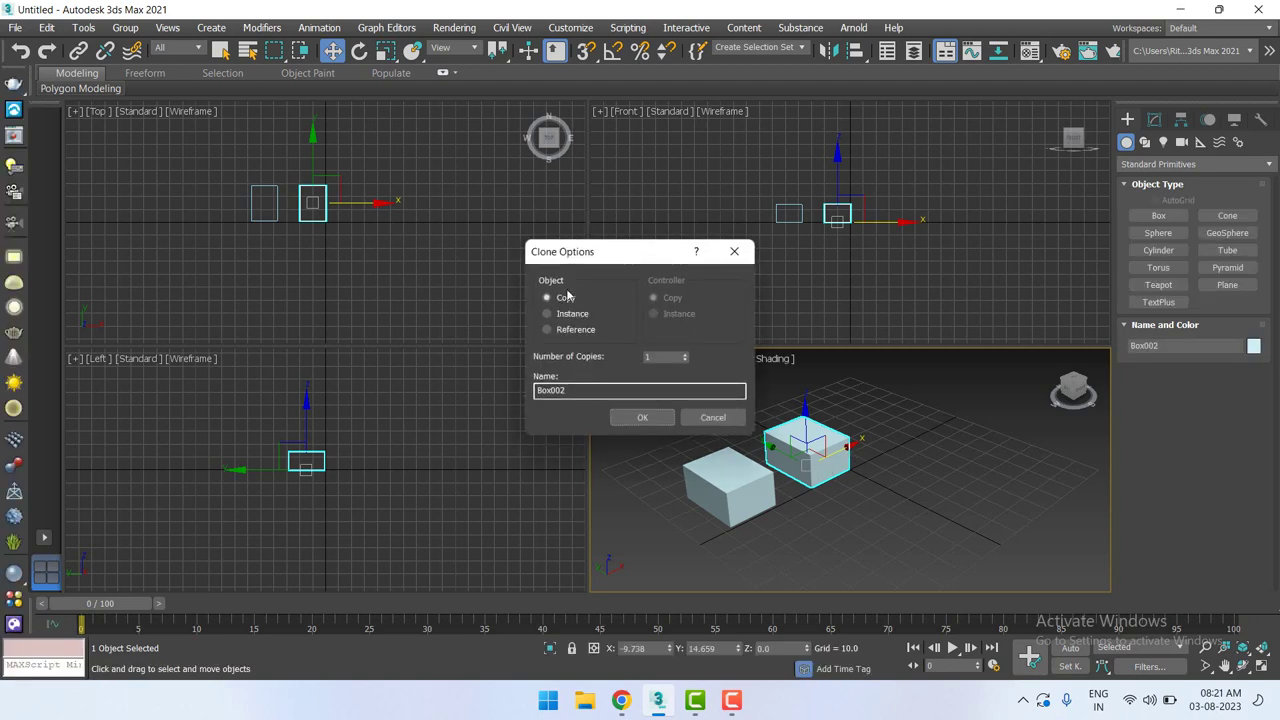
{"action": "left_click", "coordinate": [632, 423]}
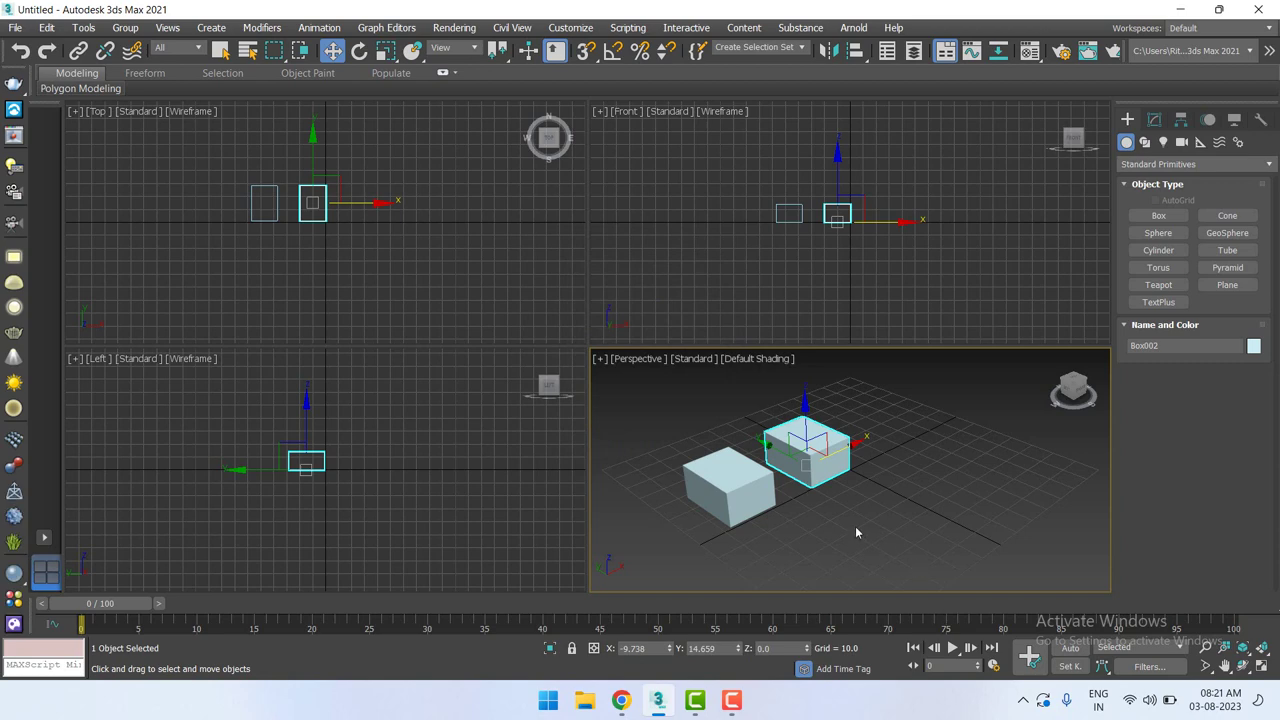
{"action": "left_click_drag", "start_coordinate": [854, 525], "coordinate": [687, 421]}
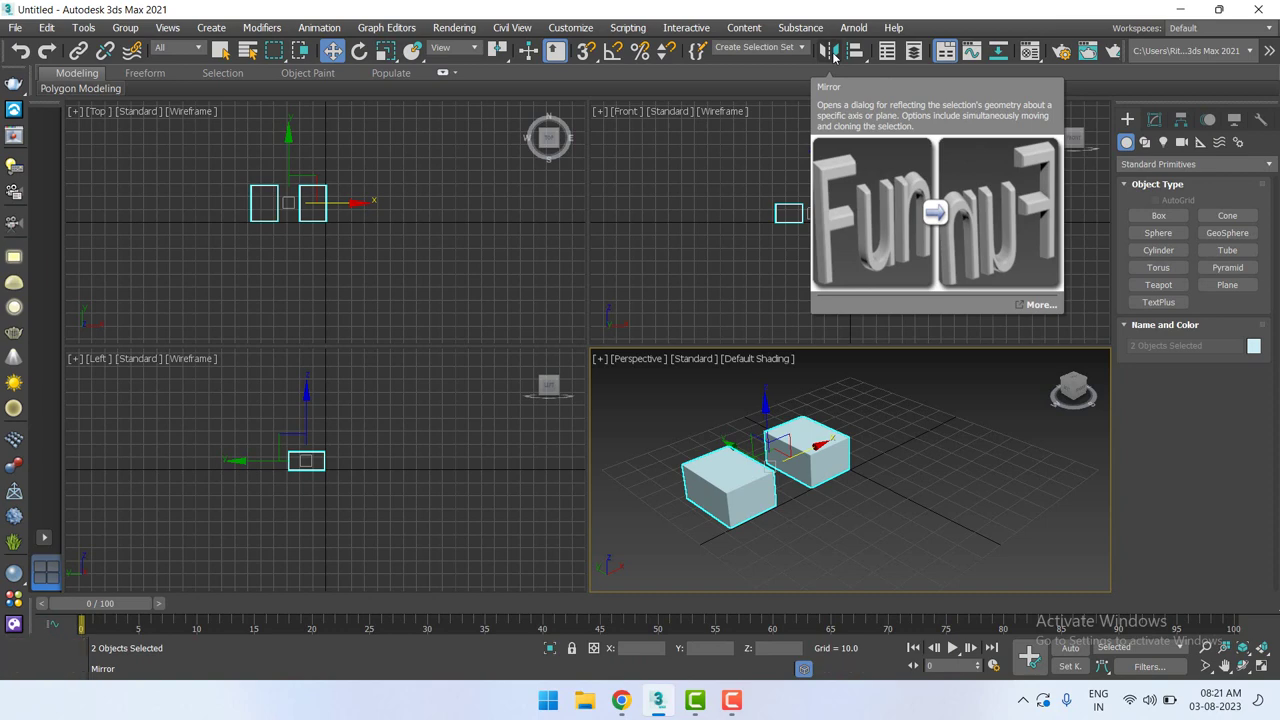
Open the Mirror dialog for both boxes and cancel it without mirroring, twice.
{"action": "left_click", "coordinate": [830, 52]}
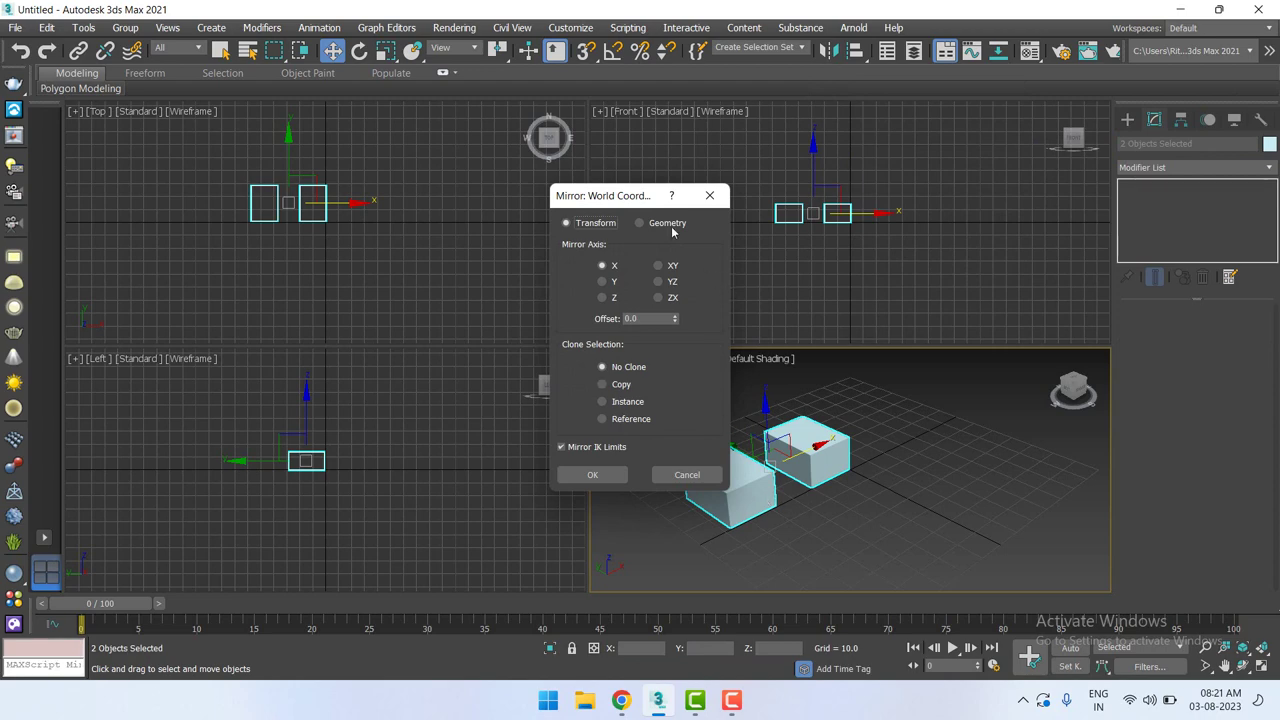
{"action": "left_click_drag", "start_coordinate": [630, 197], "coordinate": [1158, 172]}
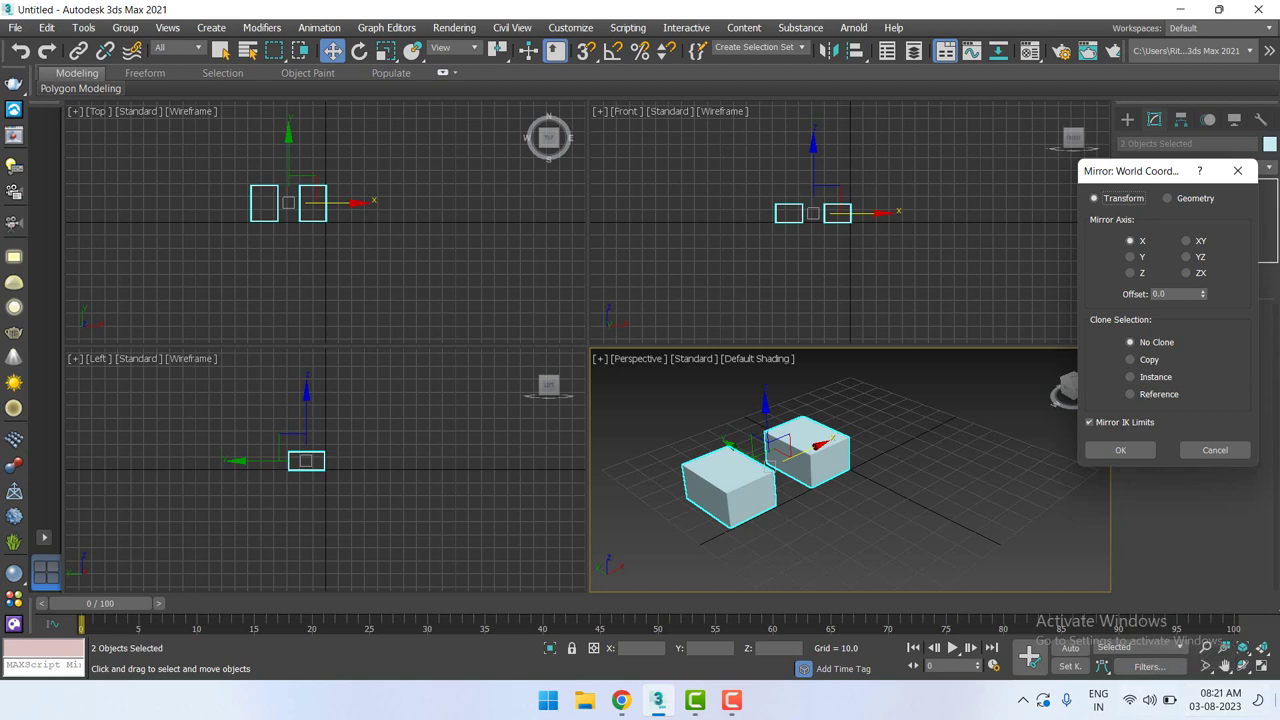
{"action": "left_click", "coordinate": [1213, 451]}
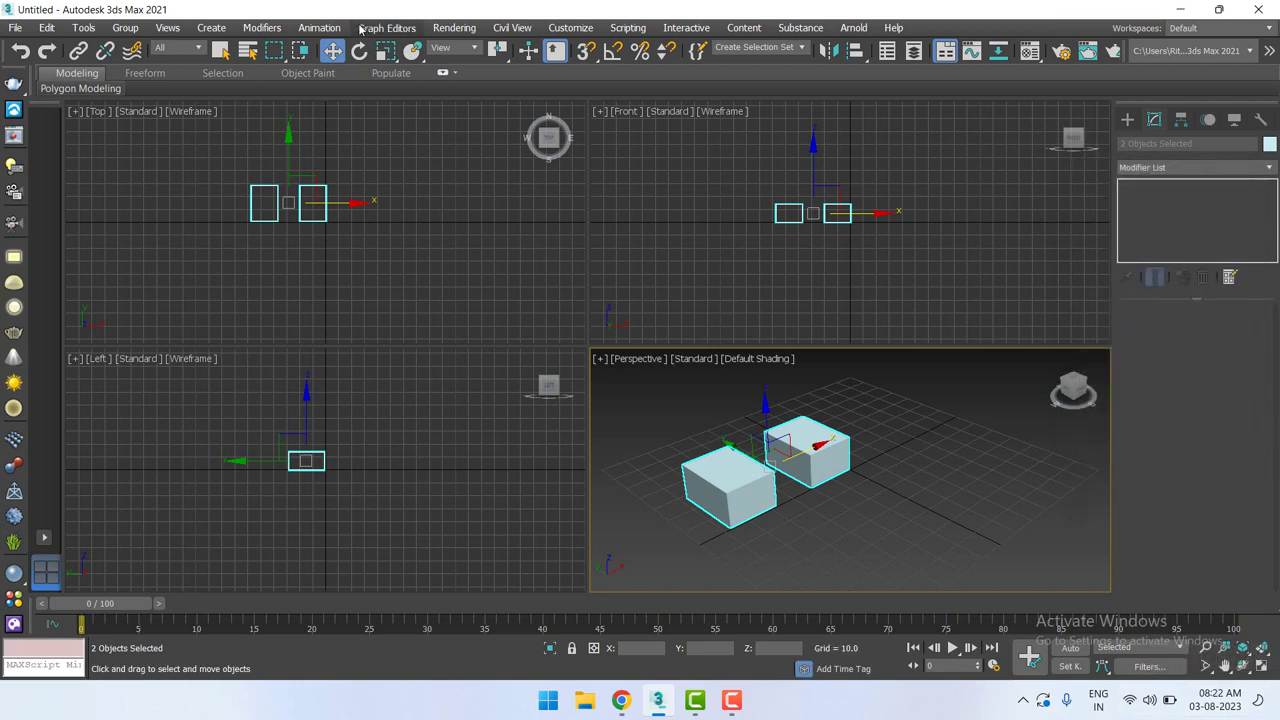
{"action": "mouse_move", "coordinate": [507, 55]}
{"action": "left_mouse_down"}
{"action": "mouse_move", "coordinate": [505, 135]}
{"action": "mouse_move", "coordinate": [505, 100]}
{"action": "left_mouse_up"}
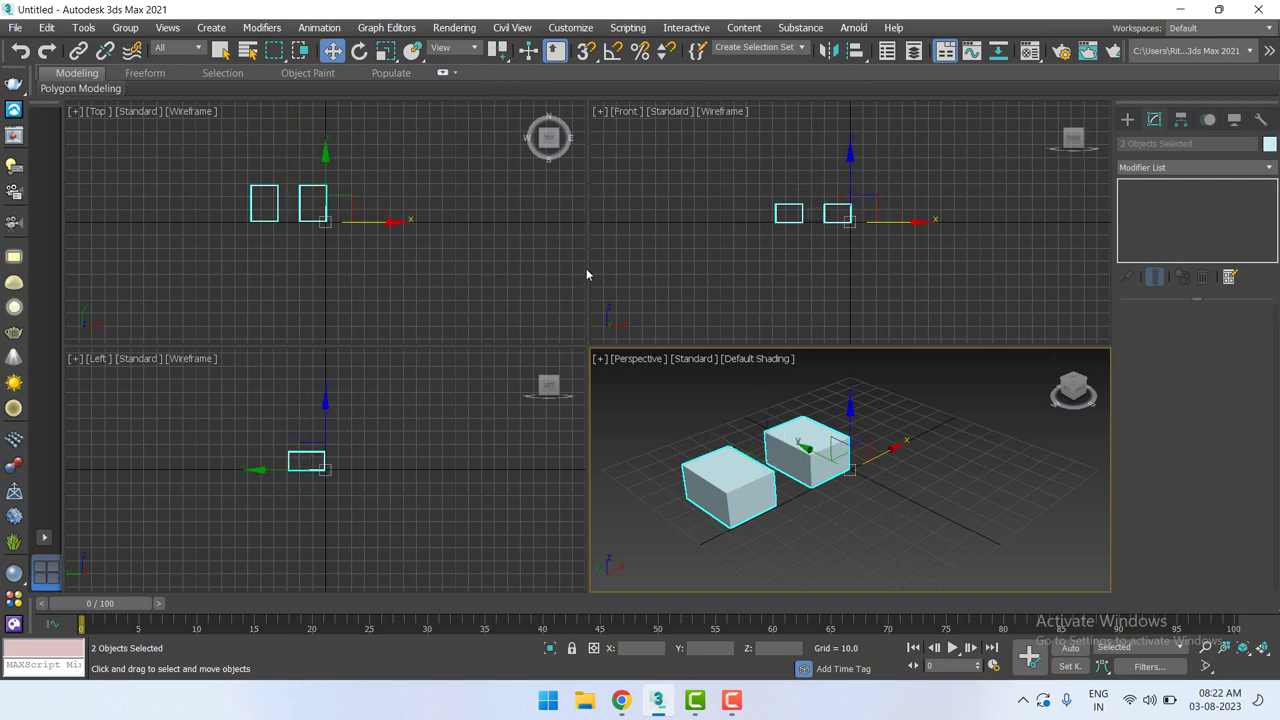
{"action": "left_click", "coordinate": [826, 52]}
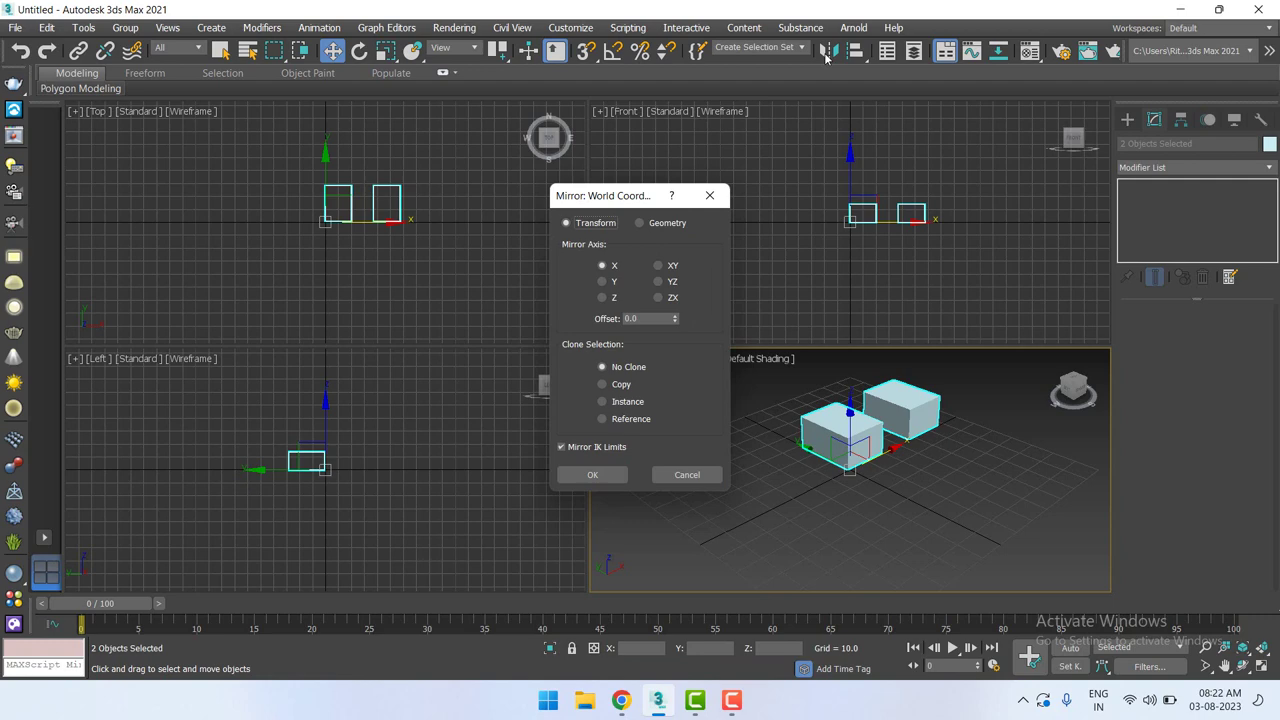
{"action": "left_click", "coordinate": [708, 475]}
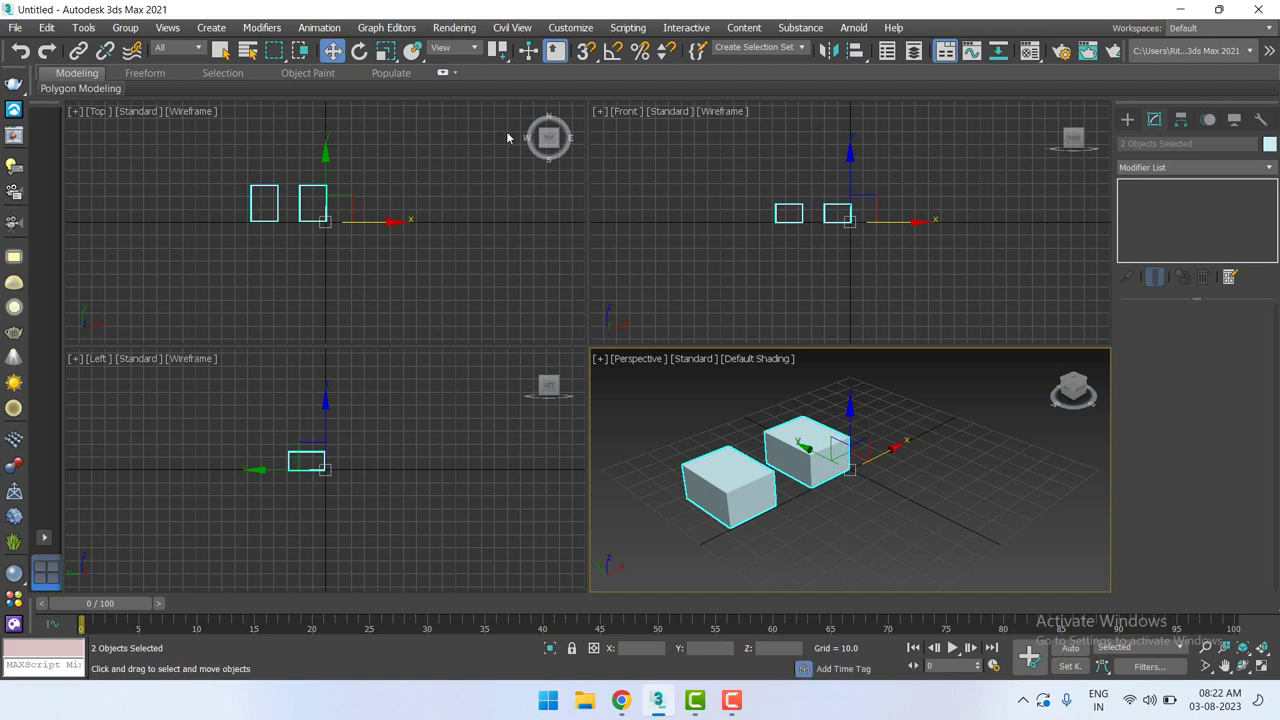
{"action": "left_click_drag", "start_coordinate": [505, 56], "coordinate": [509, 103]}
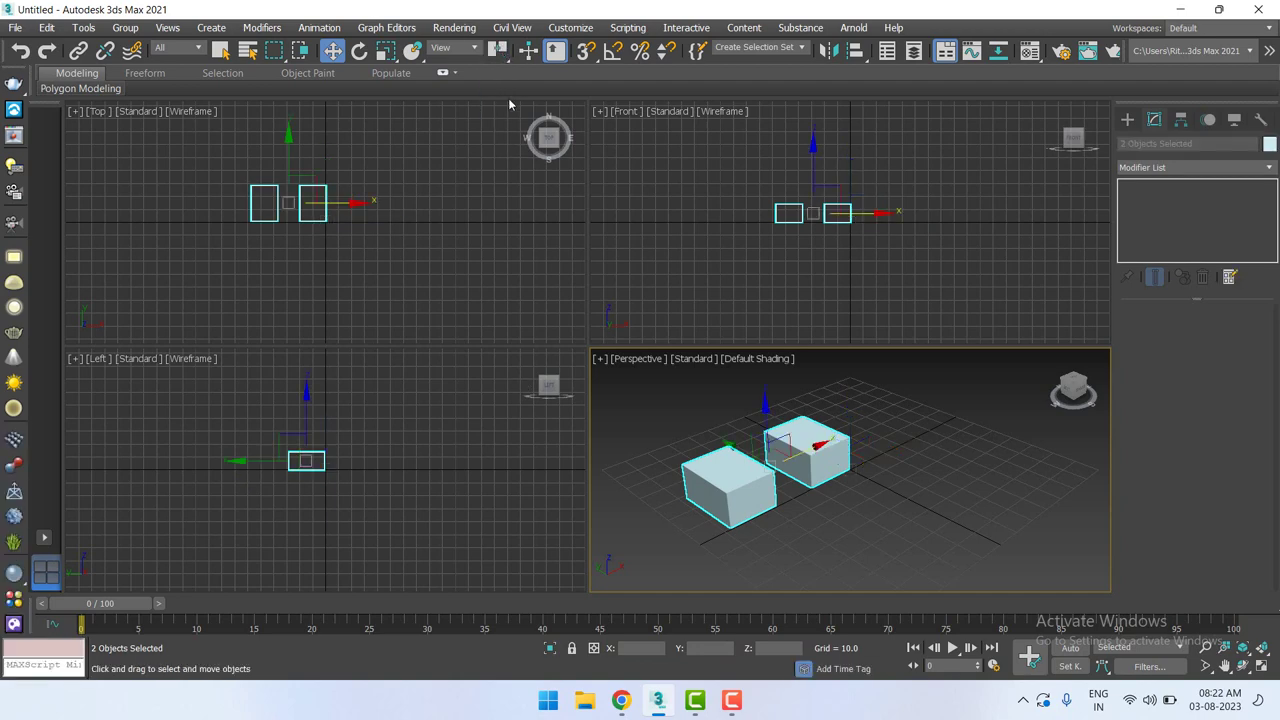
Open Mirror for a single box and cancel it, then delete the right-hand box.
{"action": "left_click", "coordinate": [812, 516]}
{"action": "left_click", "coordinate": [762, 488]}
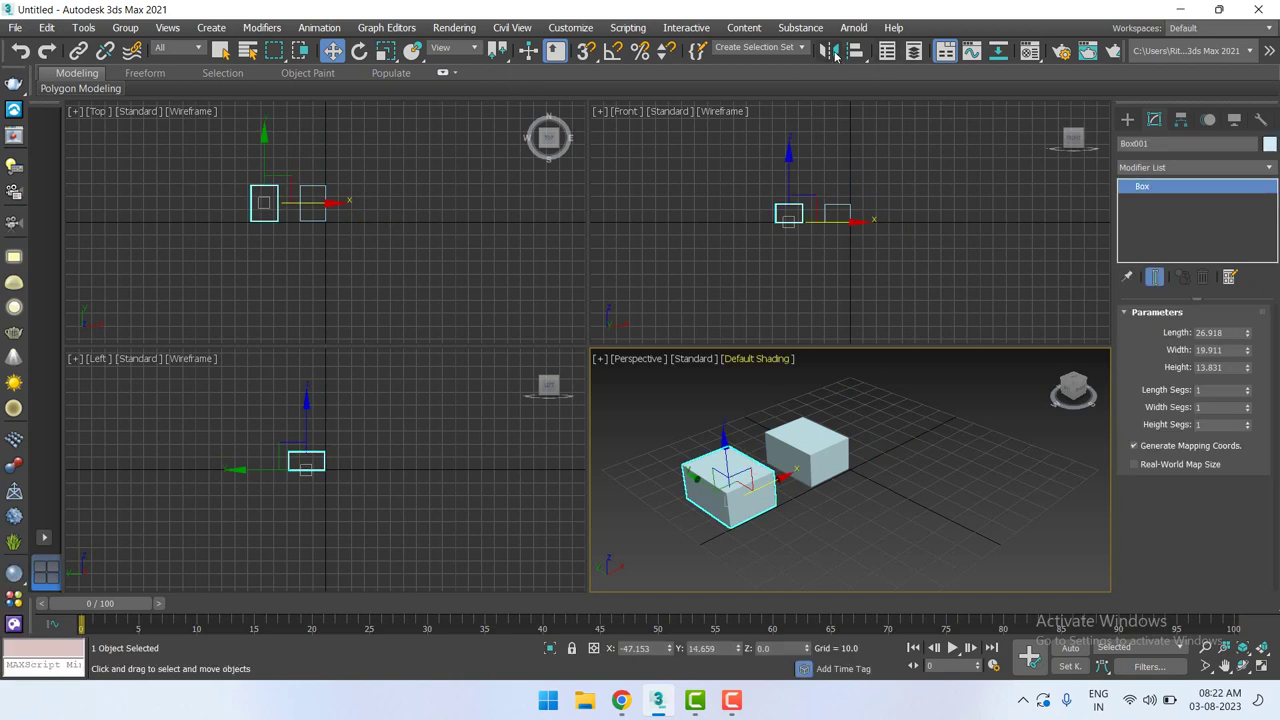
{"action": "left_click", "coordinate": [828, 51]}
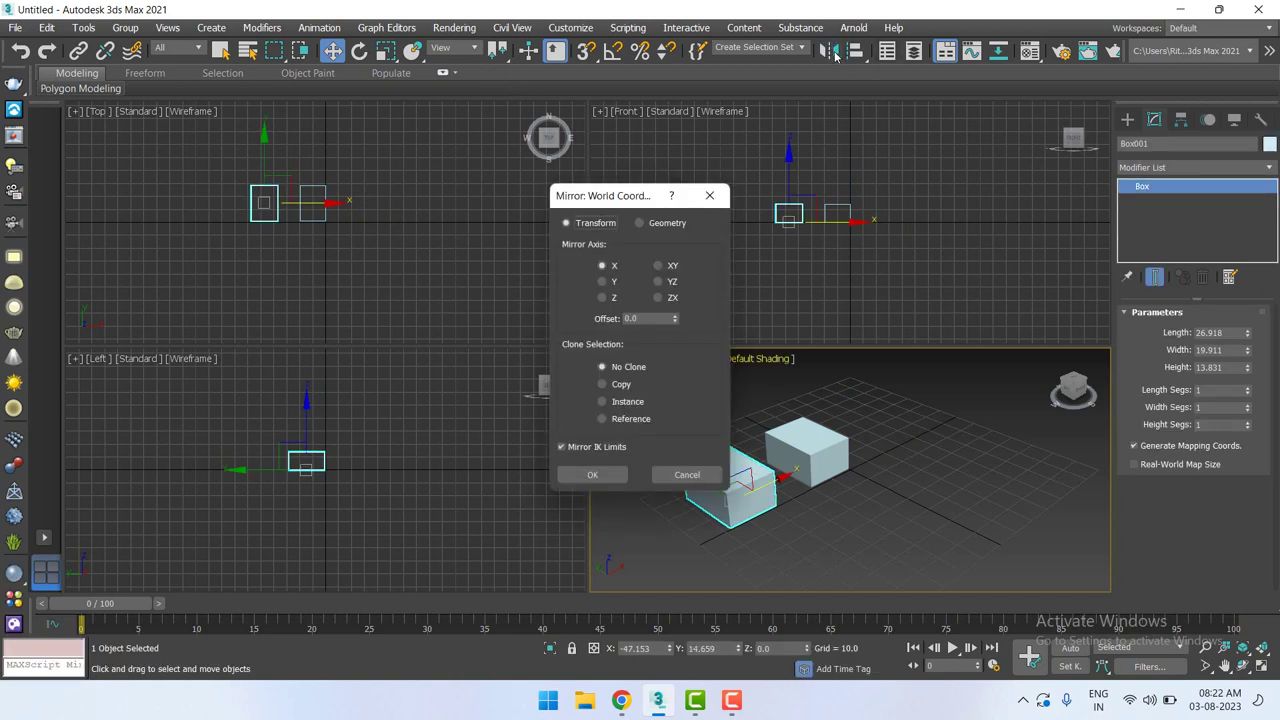
{"action": "left_click", "coordinate": [687, 474]}
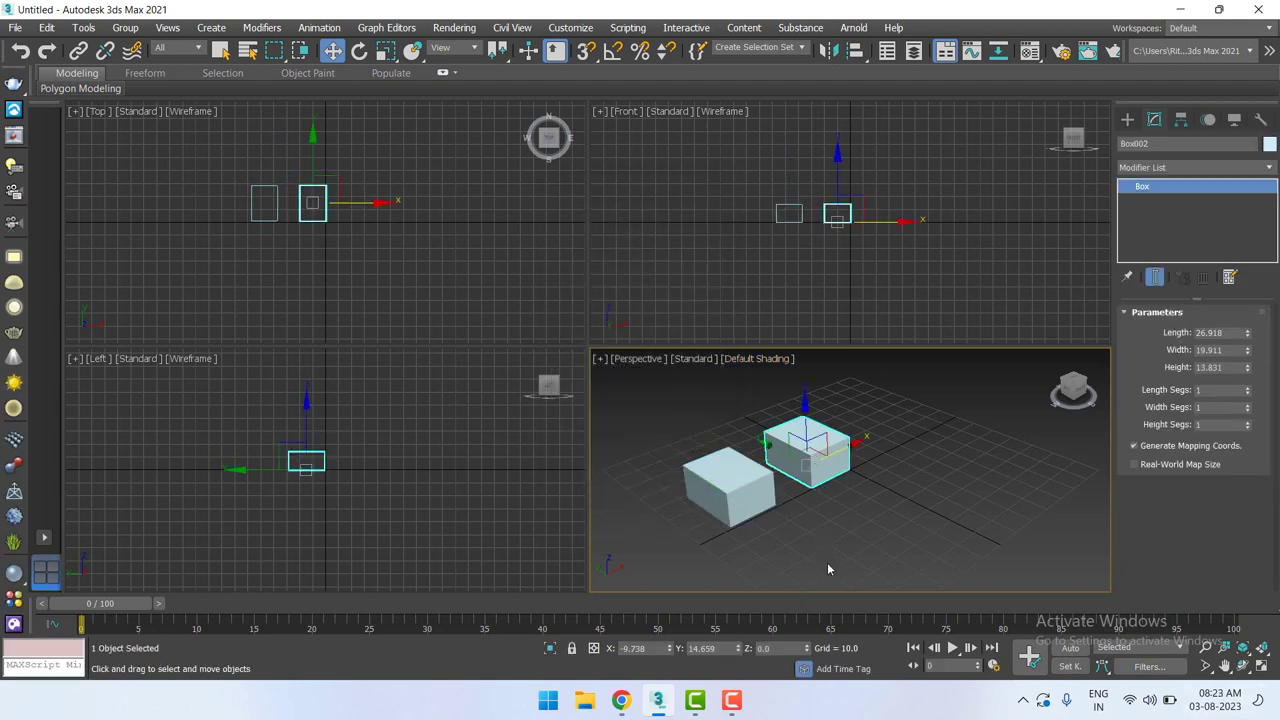
{"action": "key", "text": "Delete"}
Shift-drag Box001 to the right and confirm an independent Copy named Box002.
{"action": "left_click", "coordinate": [745, 503]}
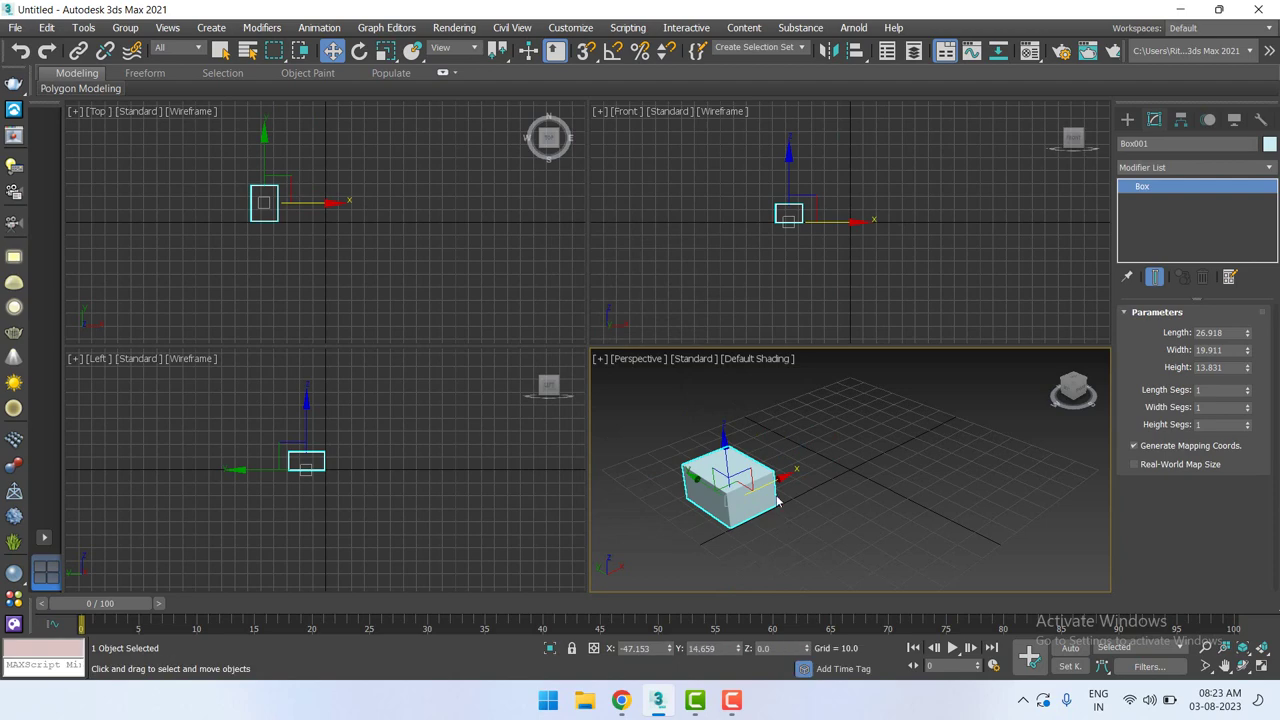
{"action": "left_click_drag", "start_coordinate": [773, 482], "coordinate": [841, 450], "text": "shift"}
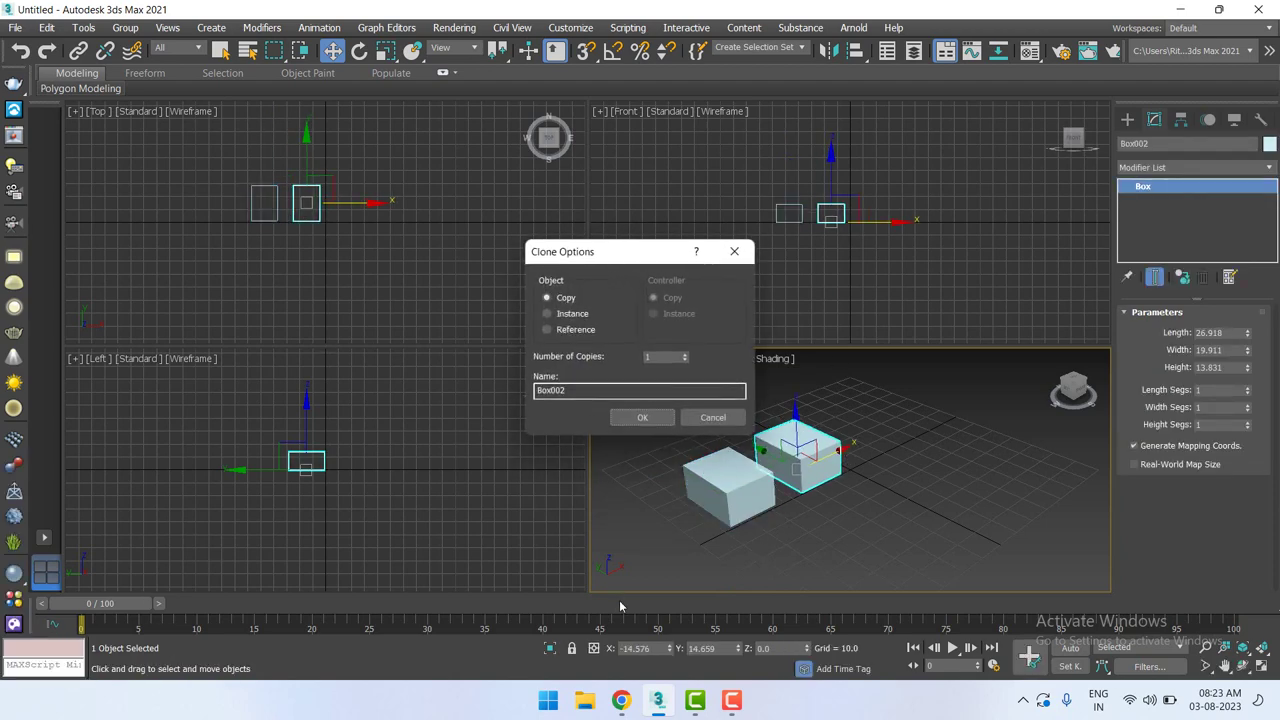
{"action": "left_click", "coordinate": [643, 420]}
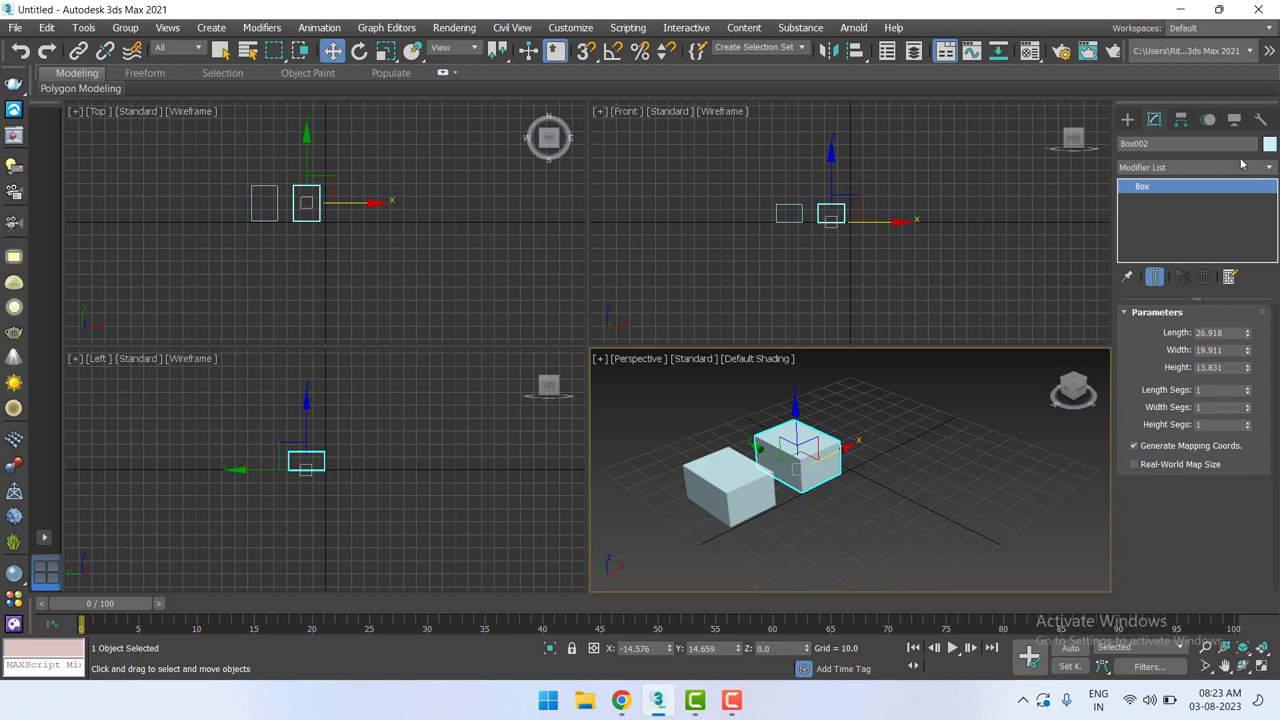
Set Box002's object colour to yellow-green.
{"action": "left_click", "coordinate": [1127, 119]}
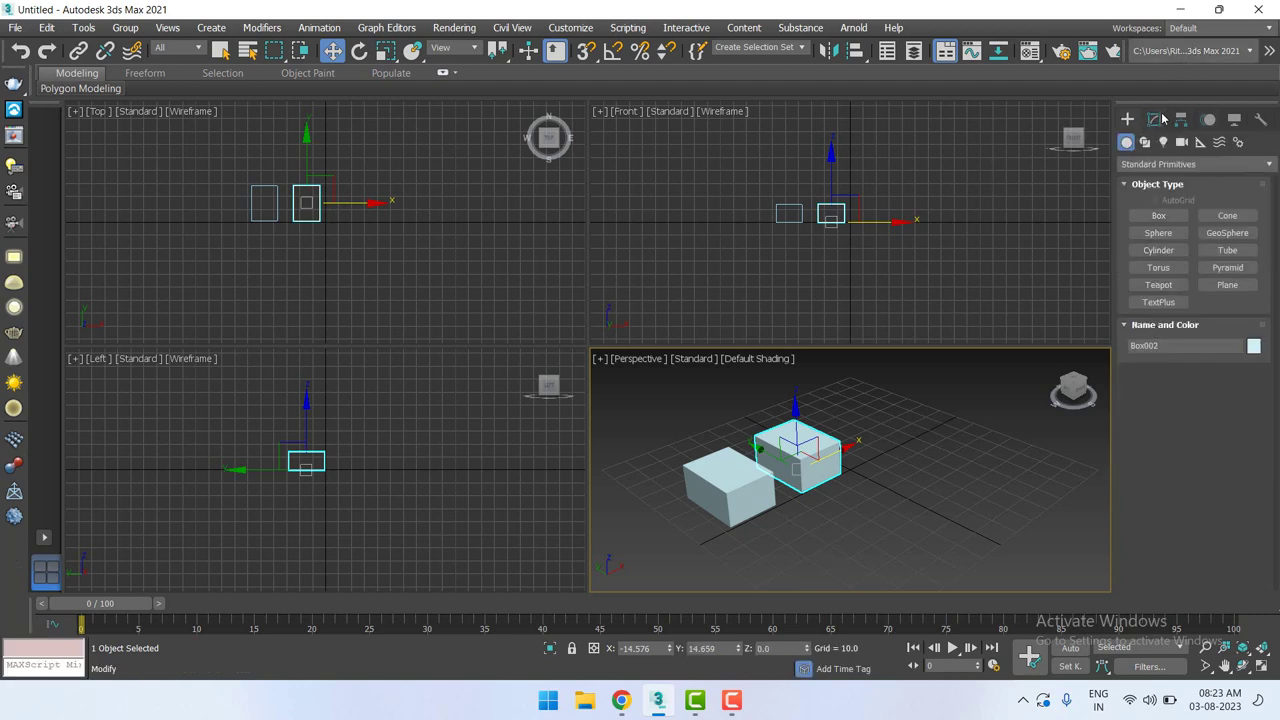
{"action": "left_click", "coordinate": [1154, 119]}
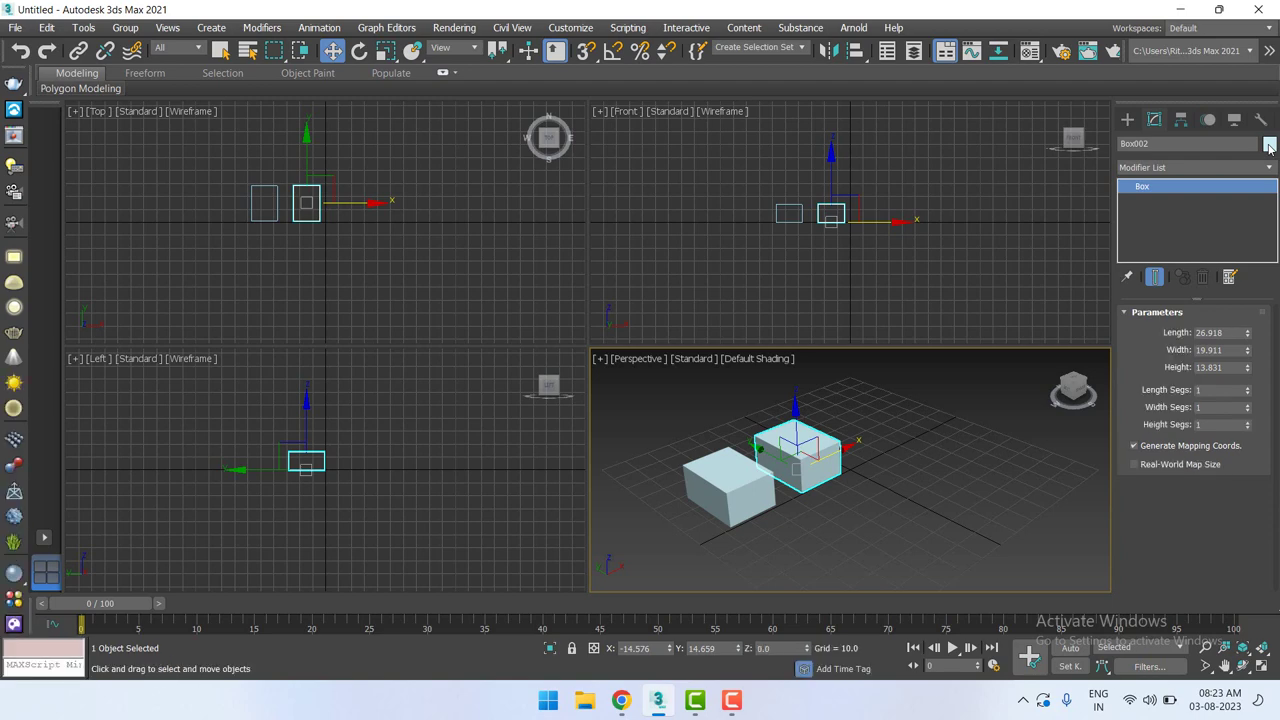
{"action": "left_click", "coordinate": [1269, 145]}
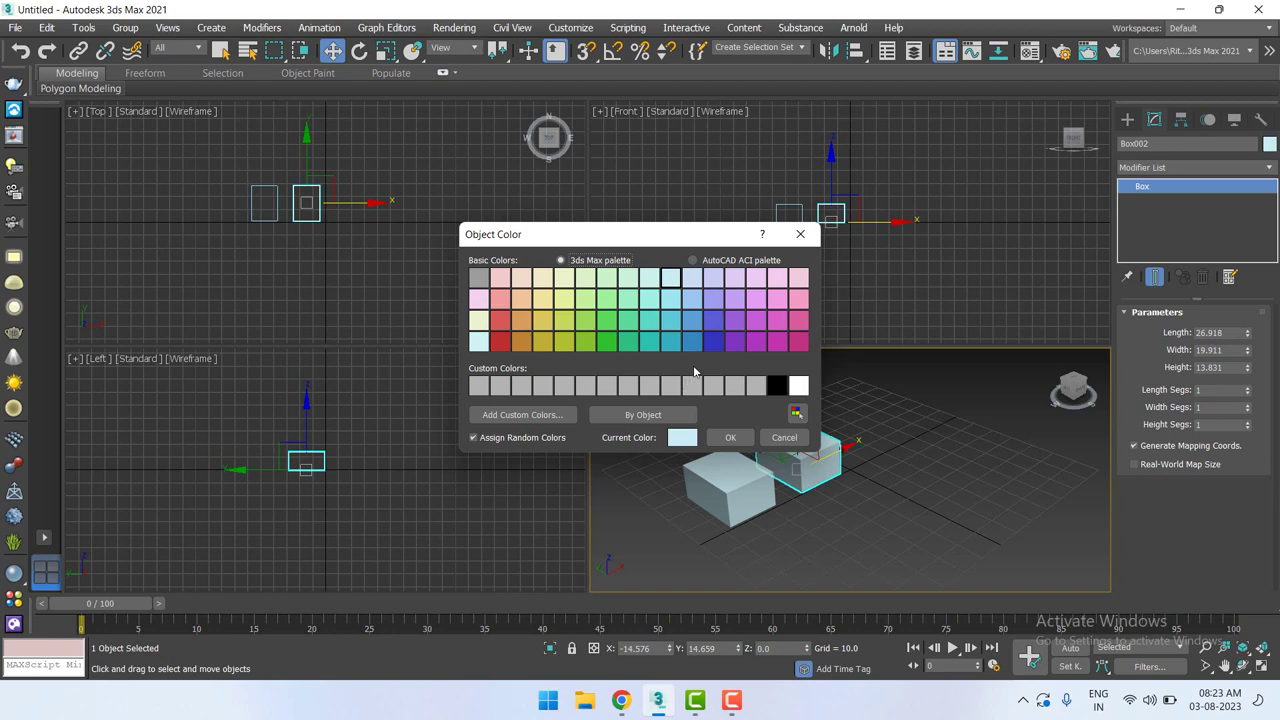
{"action": "left_click", "coordinate": [576, 318]}
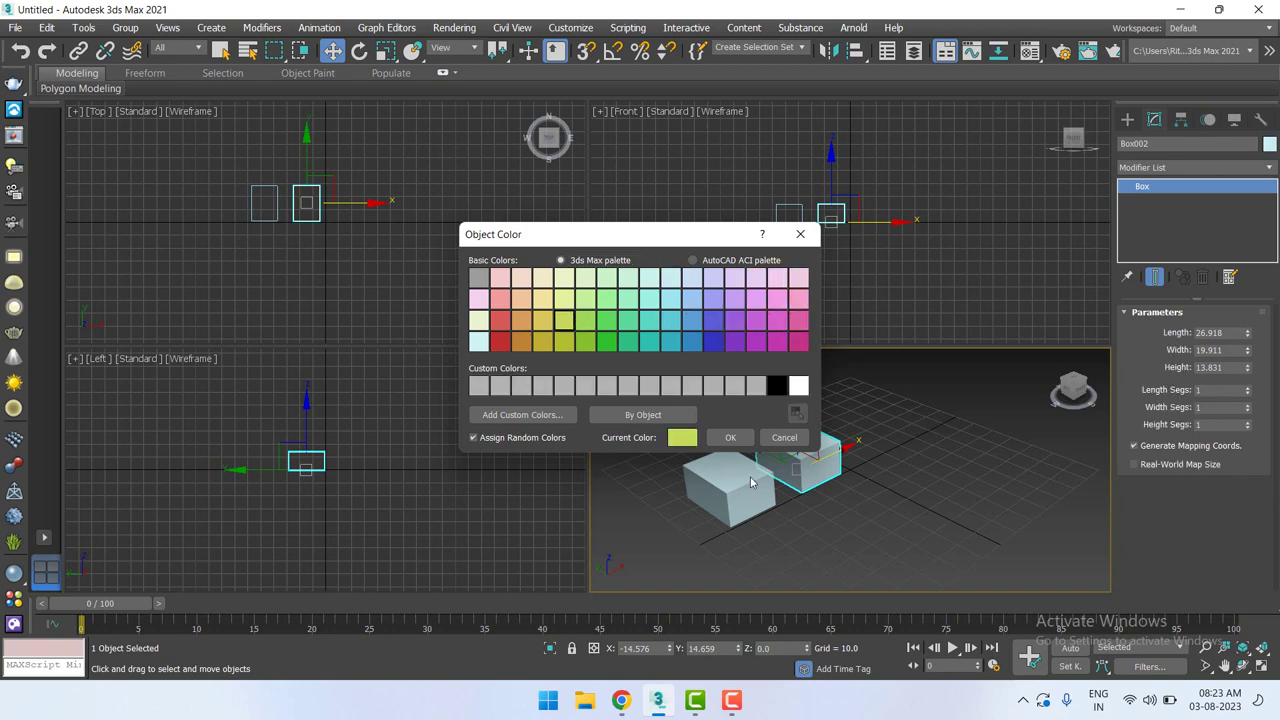
{"action": "left_click", "coordinate": [730, 437]}
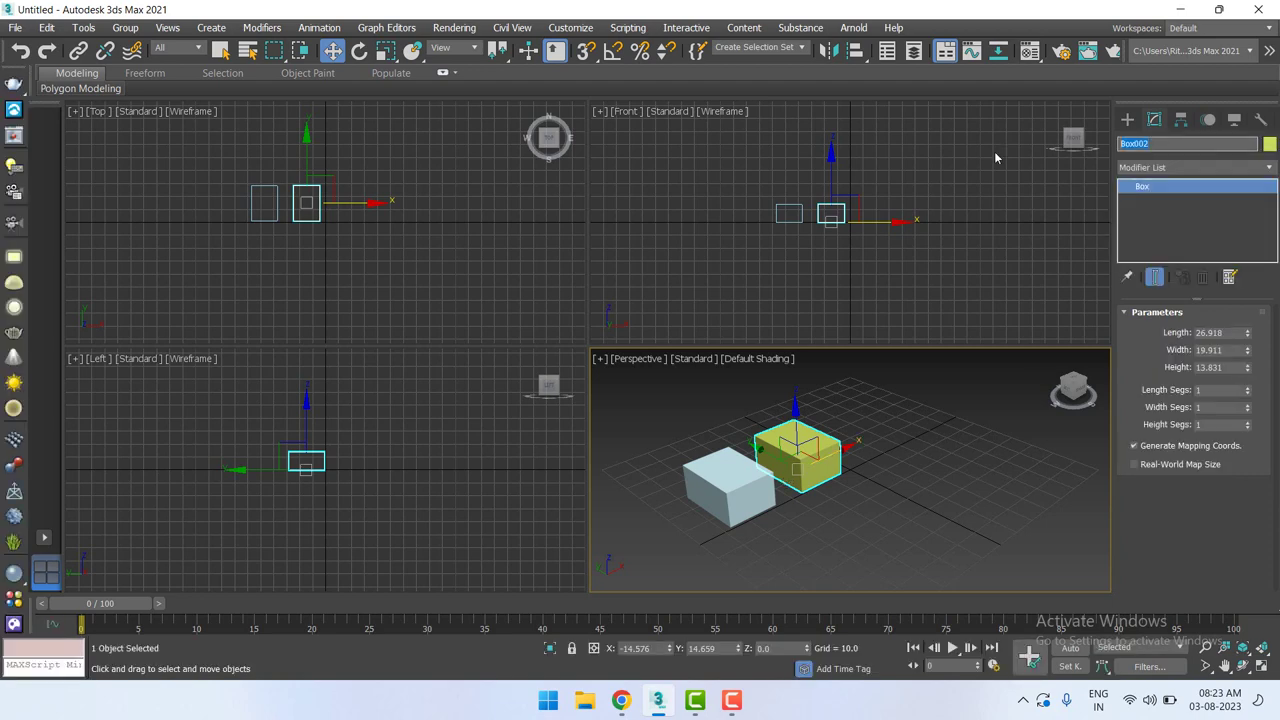
Rename Box002 to 'copy'.
{"action": "type", "text": "copy"}
{"action": "key", "text": "Return"}
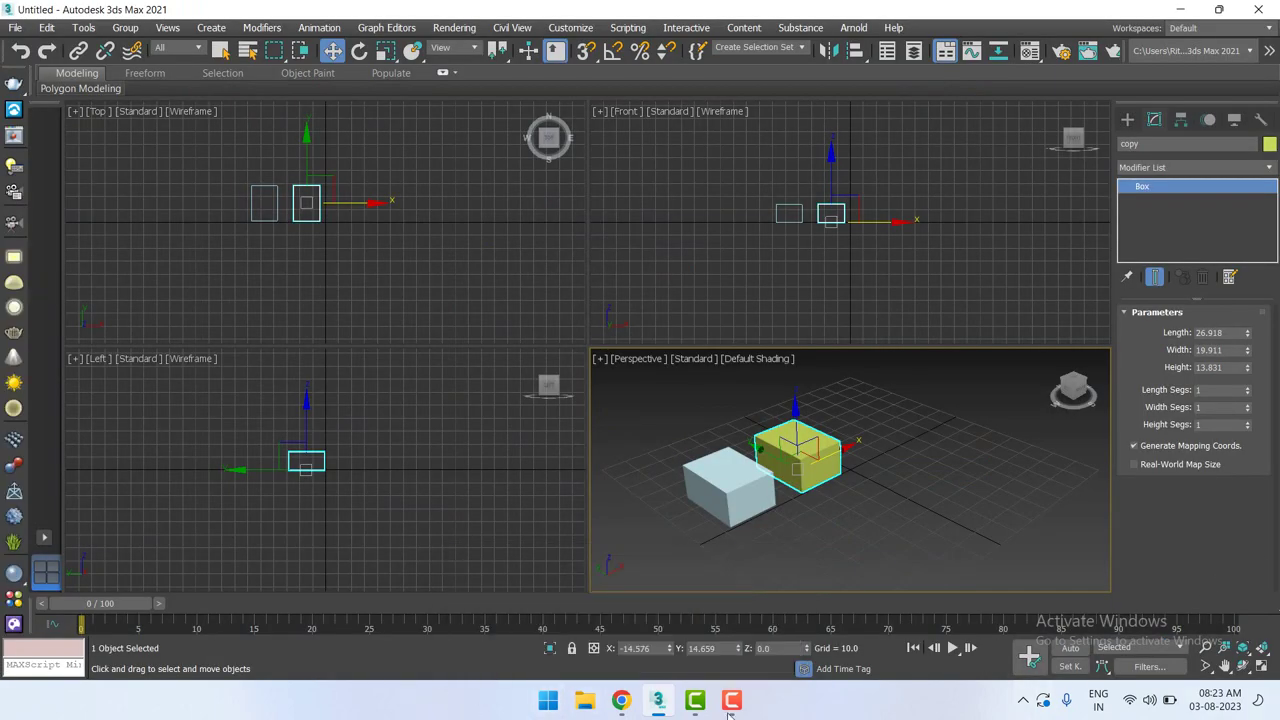
Admit the waiting participant from Google Meet's People list, then return to 3ds Max.
{"action": "mouse_move", "coordinate": [621, 700]}
{"action": "left_click", "coordinate": [581, 632]}
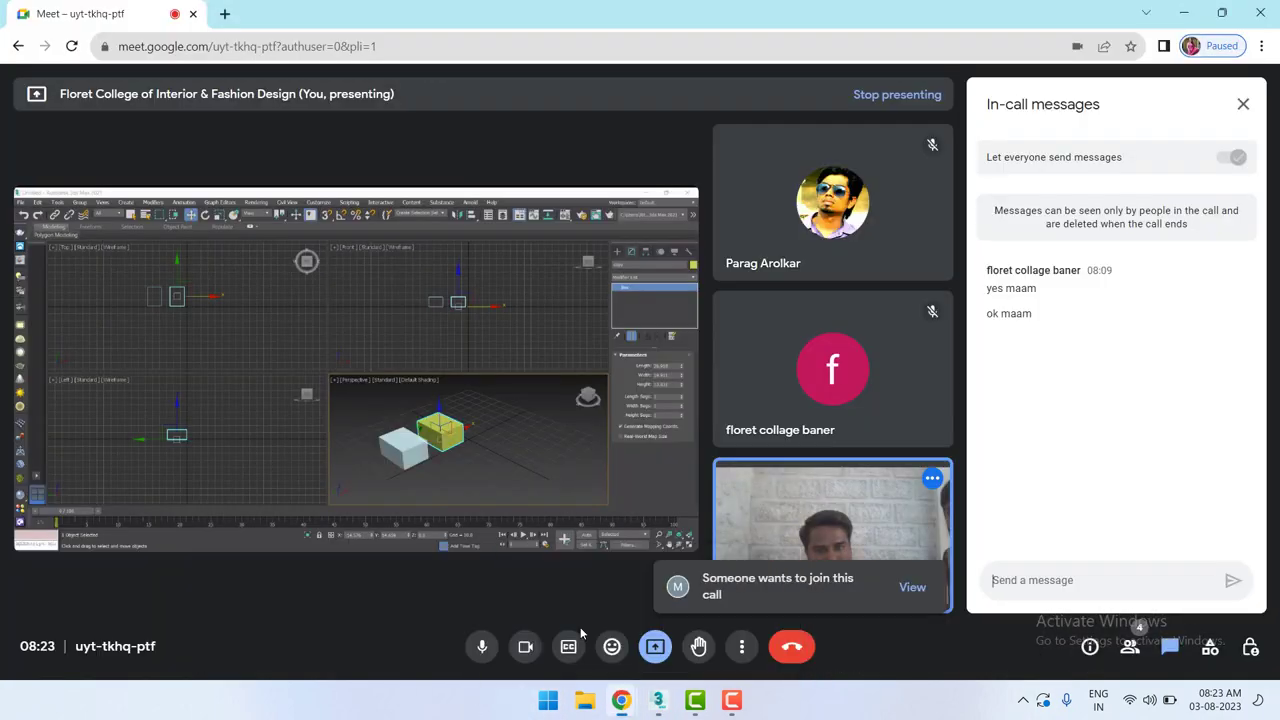
{"action": "left_click", "coordinate": [913, 589]}
{"action": "left_click", "coordinate": [1178, 352]}
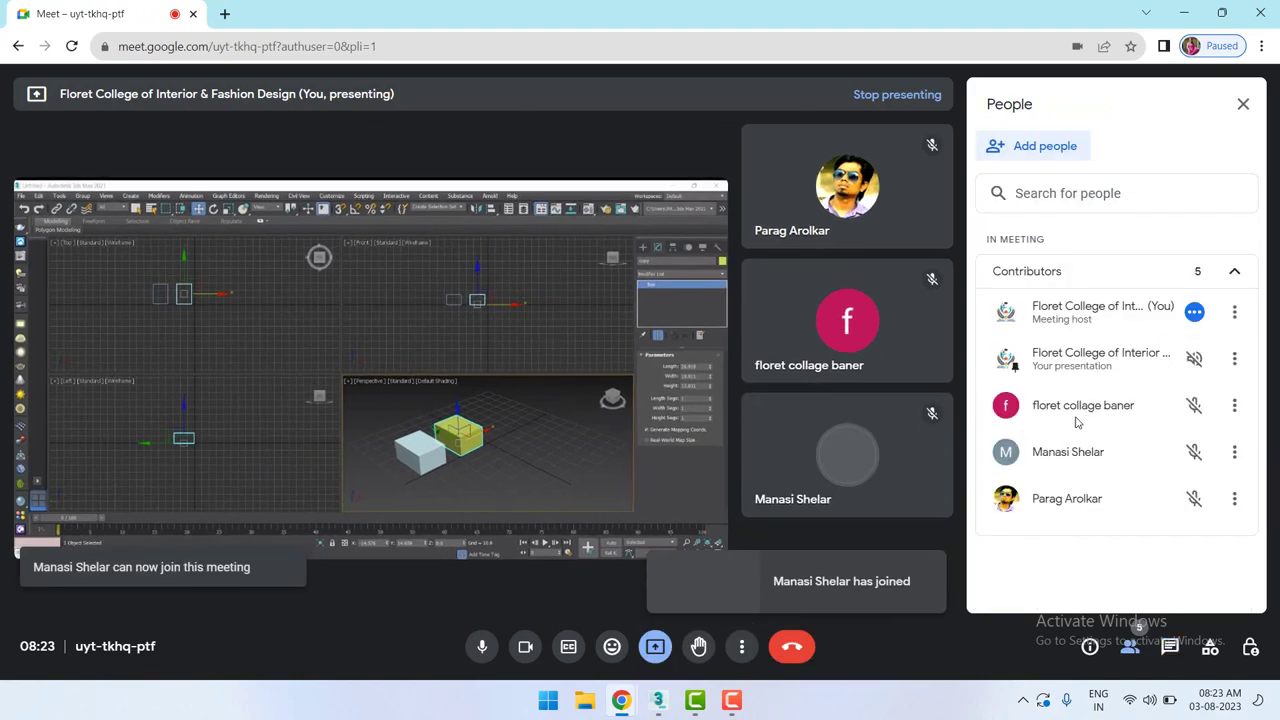
{"action": "mouse_move", "coordinate": [658, 700]}
{"action": "left_click", "coordinate": [658, 615]}
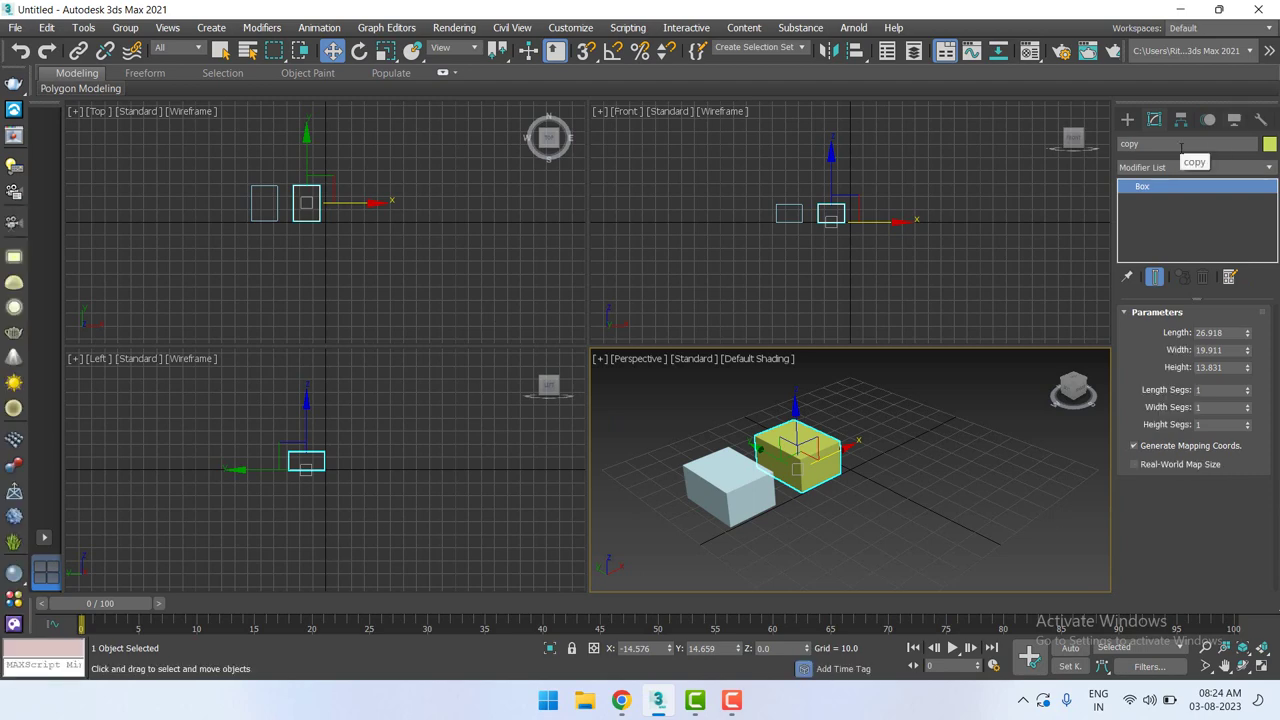
Shift-drag the light-blue box forward to create an Instance clone.
{"action": "left_click", "coordinate": [727, 478]}
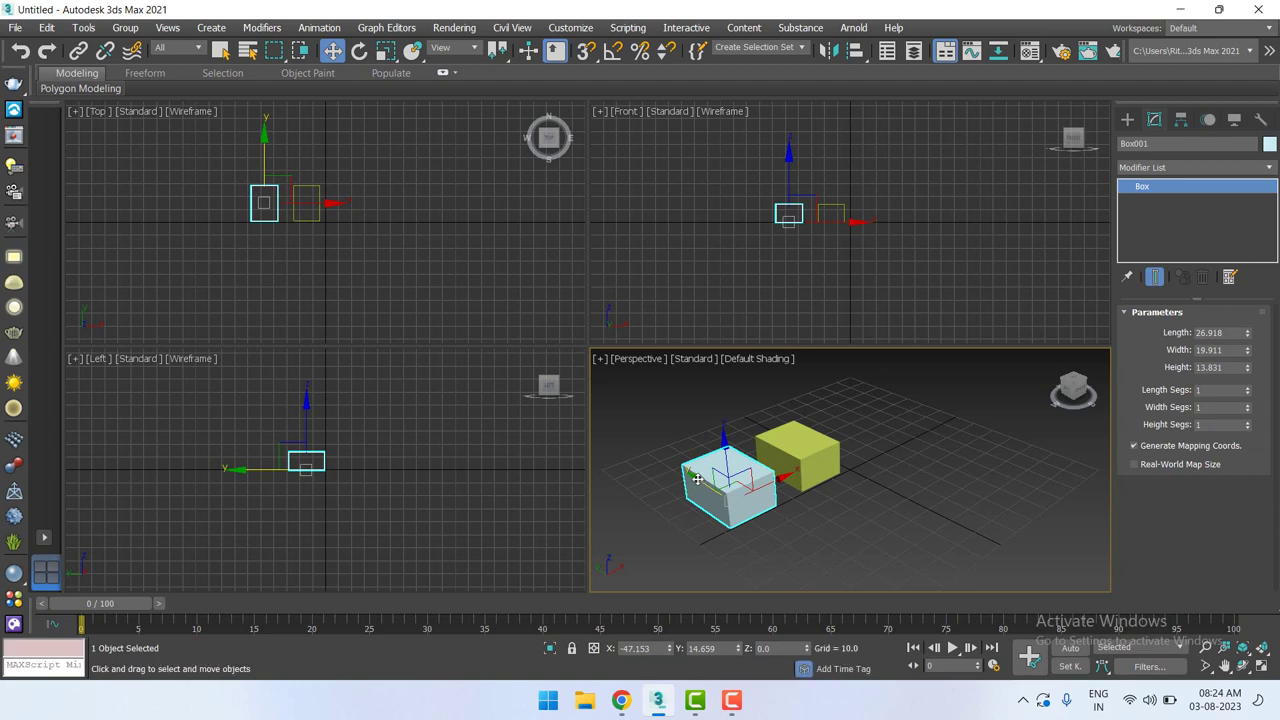
{"action": "left_click_drag", "start_coordinate": [698, 482], "coordinate": [764, 543], "text": "shift"}
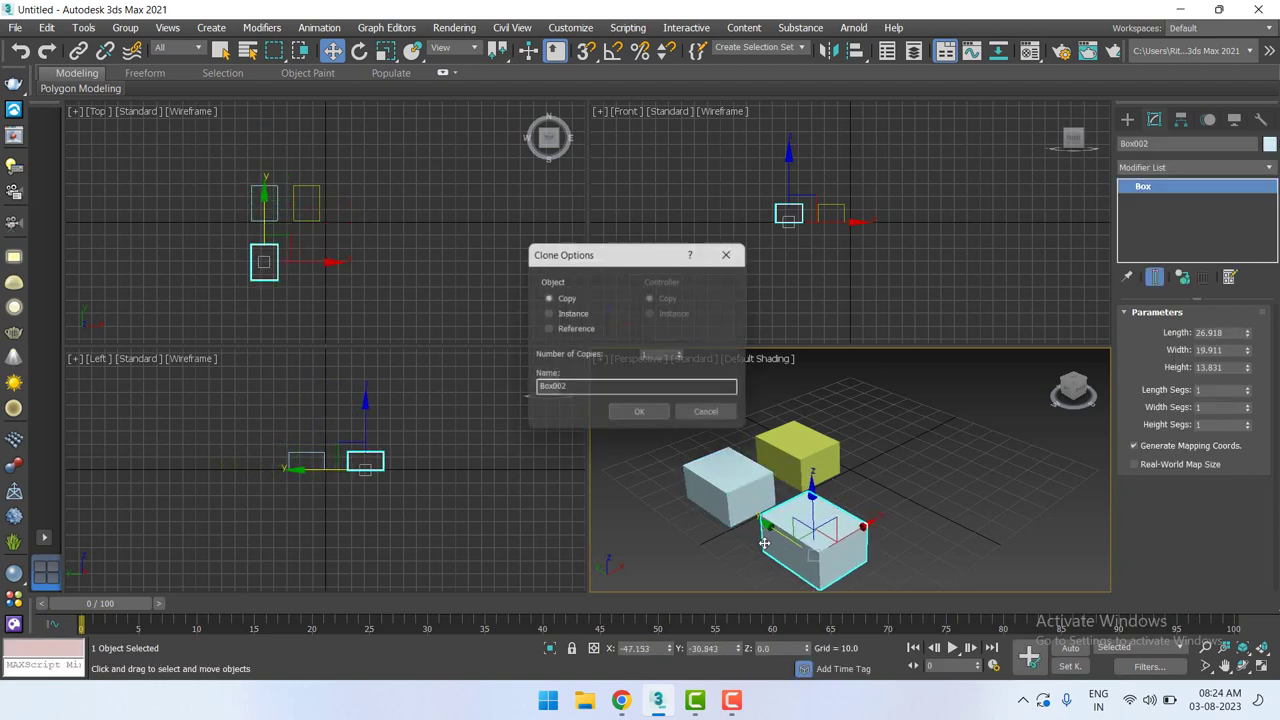
{"action": "left_click", "coordinate": [578, 314]}
{"action": "mouse_move", "coordinate": [658, 700]}
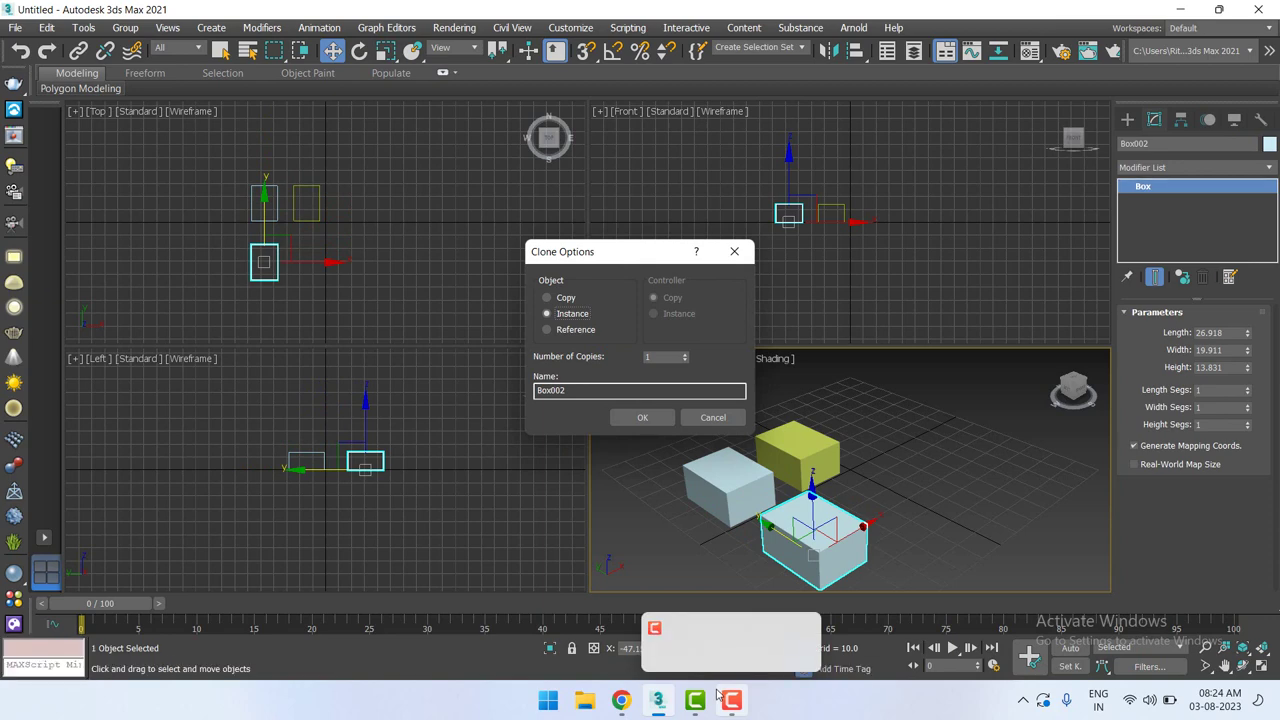
{"action": "left_click", "coordinate": [621, 418]}
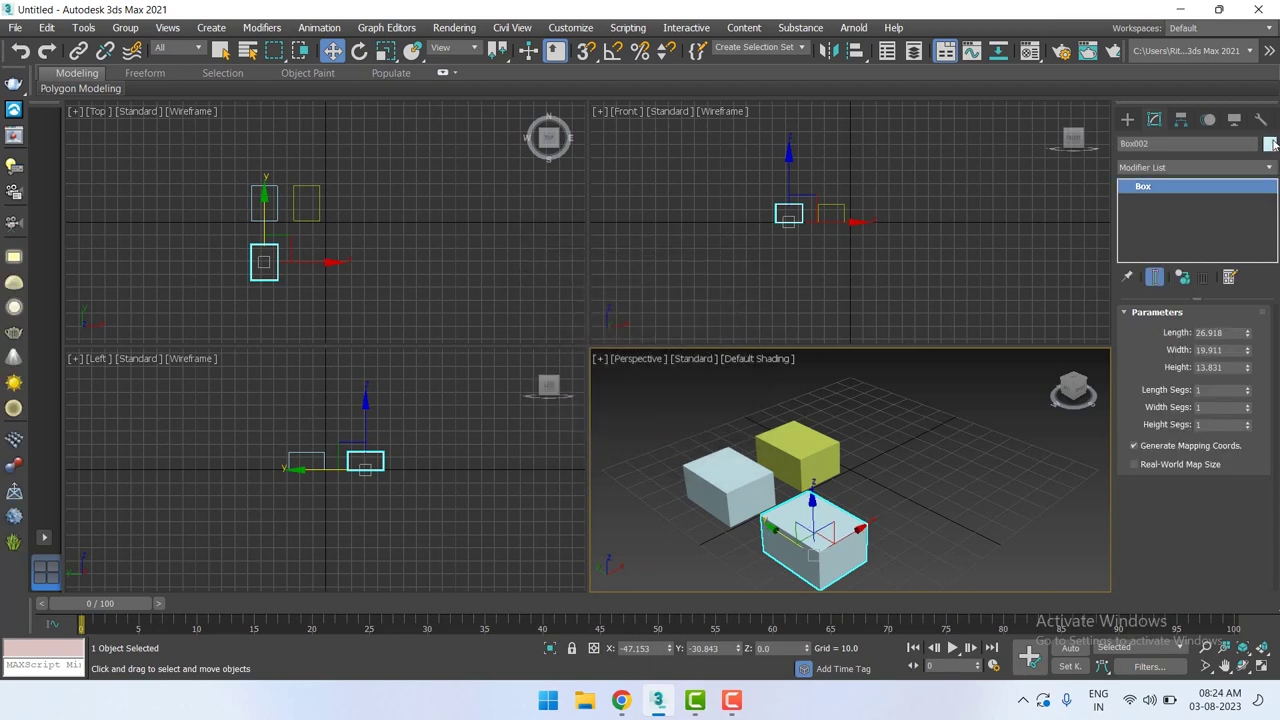
Colour the new instance clone red, then reselect the light-blue box.
{"action": "left_click", "coordinate": [1270, 144]}
{"action": "left_click", "coordinate": [502, 320]}
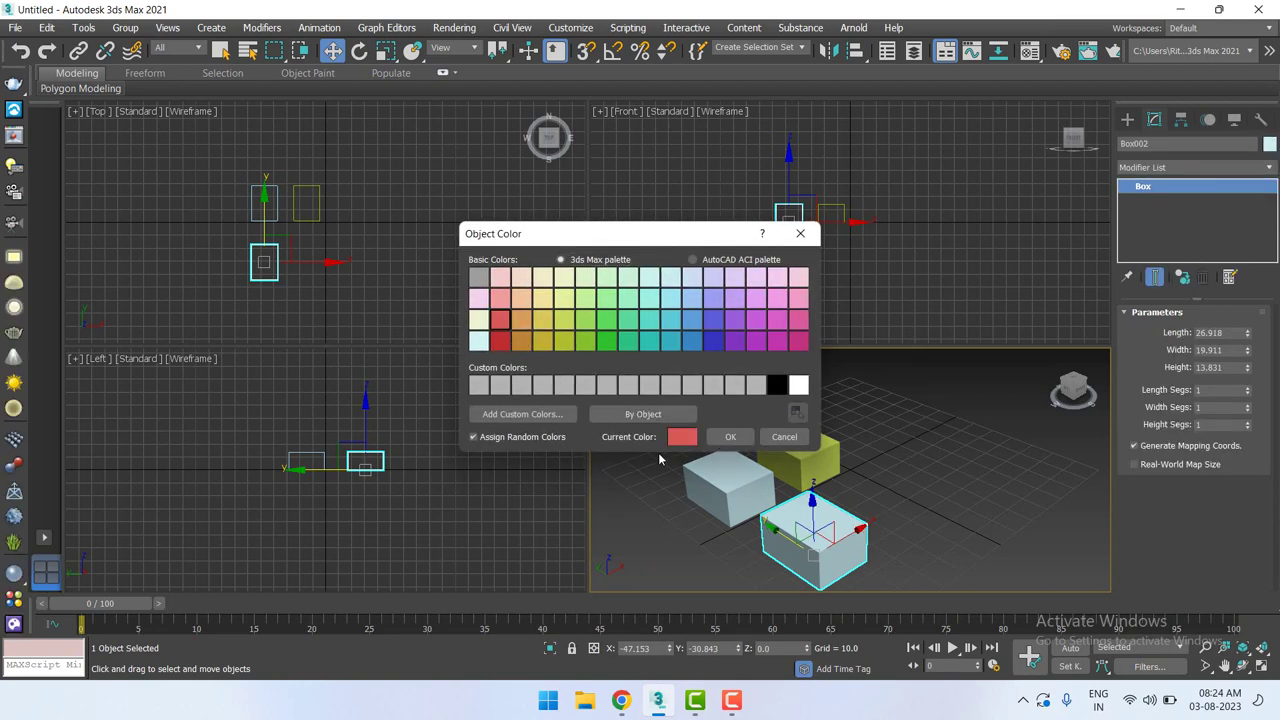
{"action": "left_click", "coordinate": [729, 437]}
{"action": "left_click", "coordinate": [920, 500]}
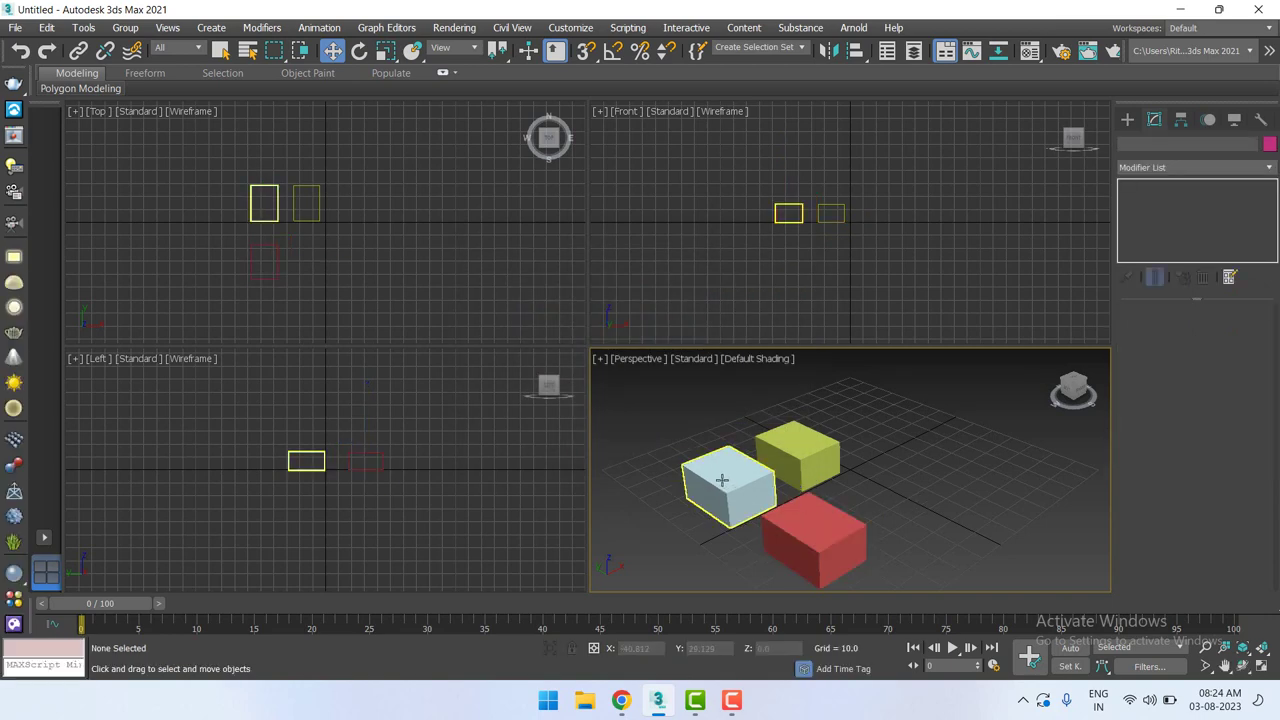
{"action": "left_click", "coordinate": [722, 480]}
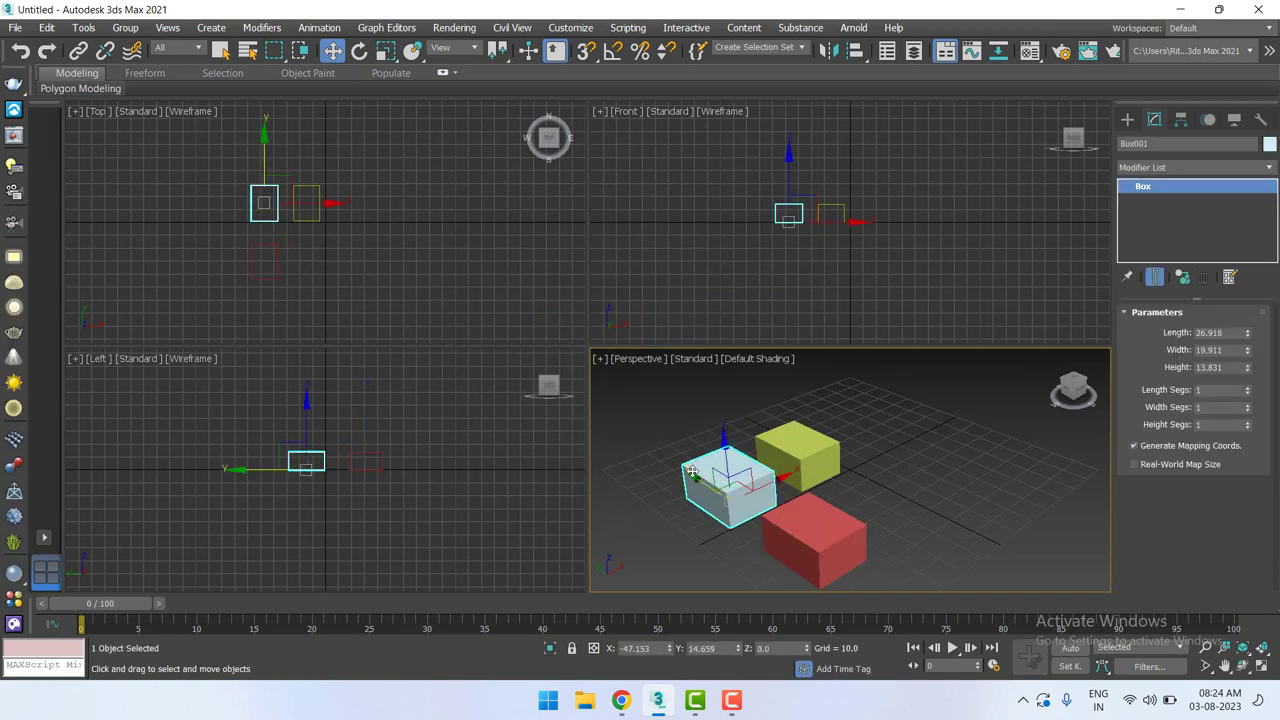
Make a reference copy of the light-blue box and color it magenta.
{"action": "left_click_drag", "start_coordinate": [692, 470], "coordinate": [596, 323], "text": "shift"}
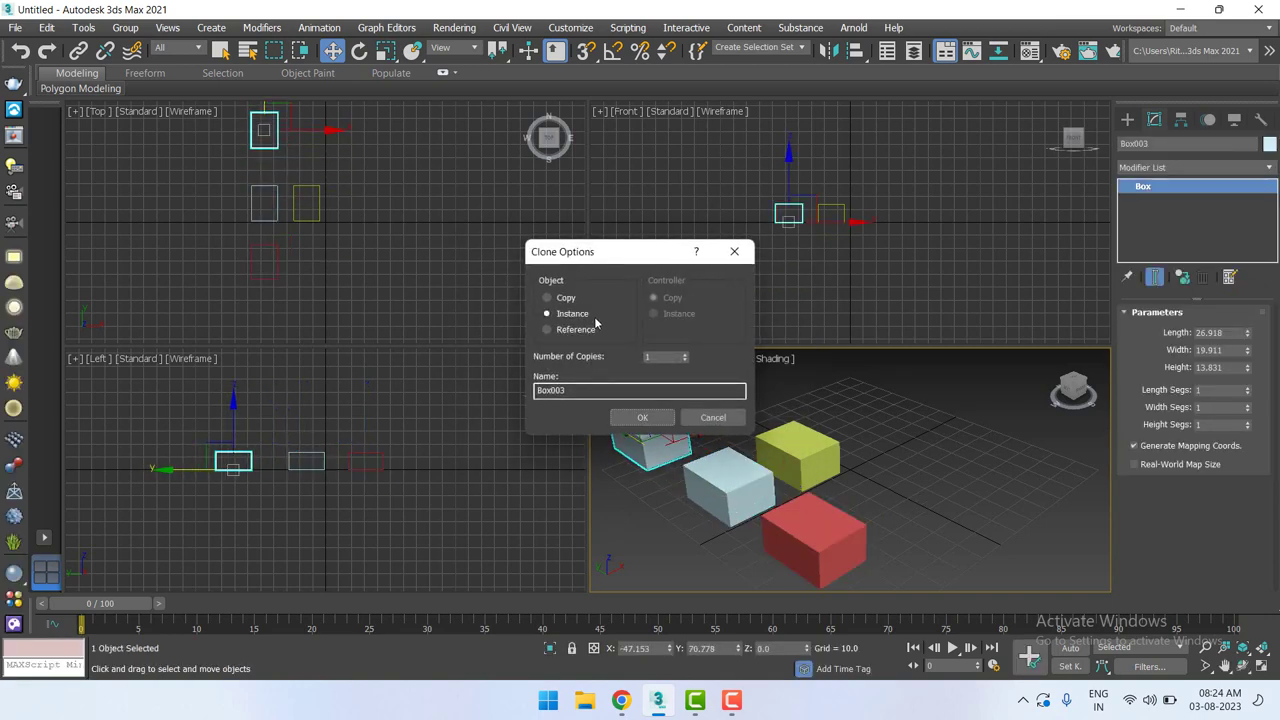
{"action": "left_click", "coordinate": [570, 330]}
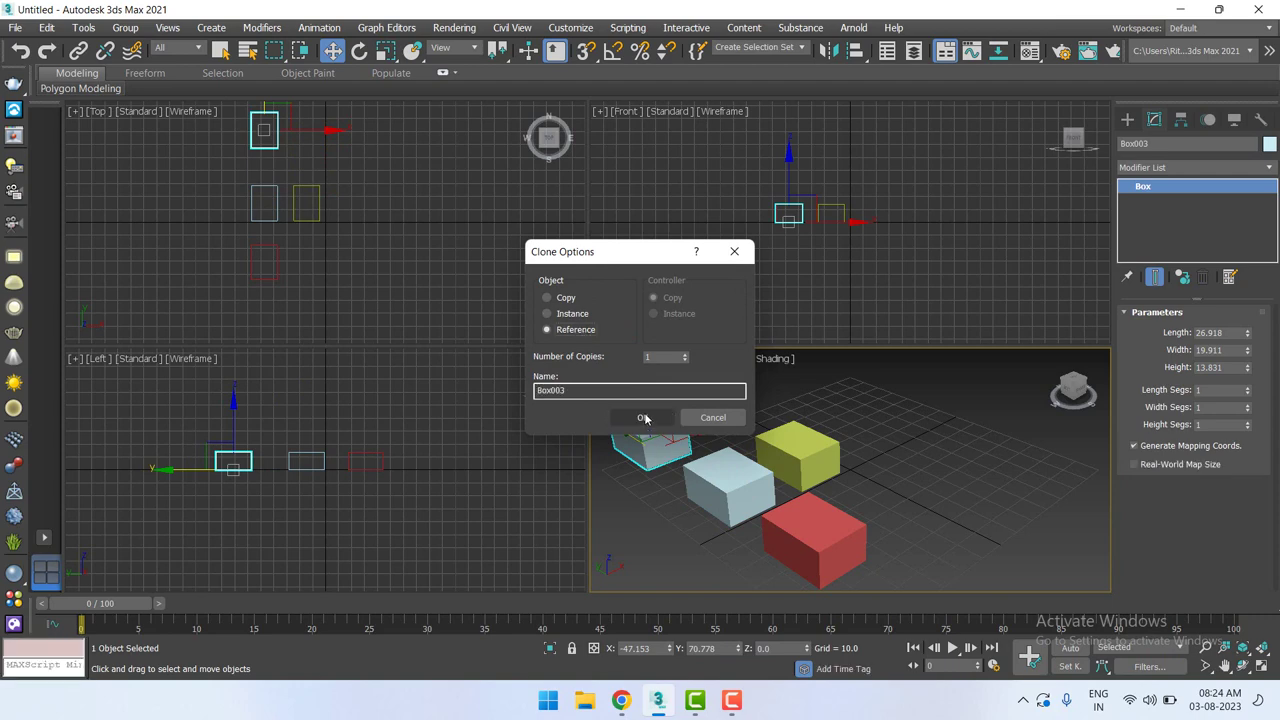
{"action": "left_click", "coordinate": [645, 418]}
{"action": "left_click", "coordinate": [1269, 143]}
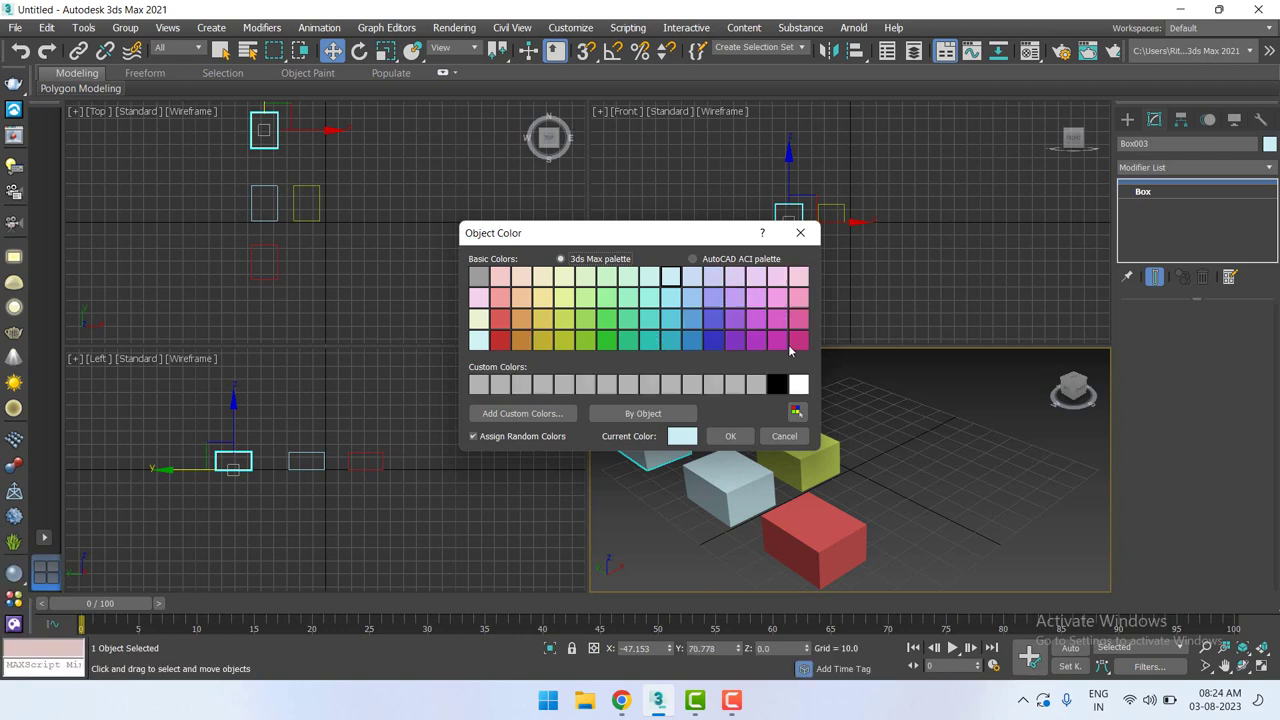
{"action": "left_click", "coordinate": [789, 345]}
{"action": "left_click", "coordinate": [730, 436]}
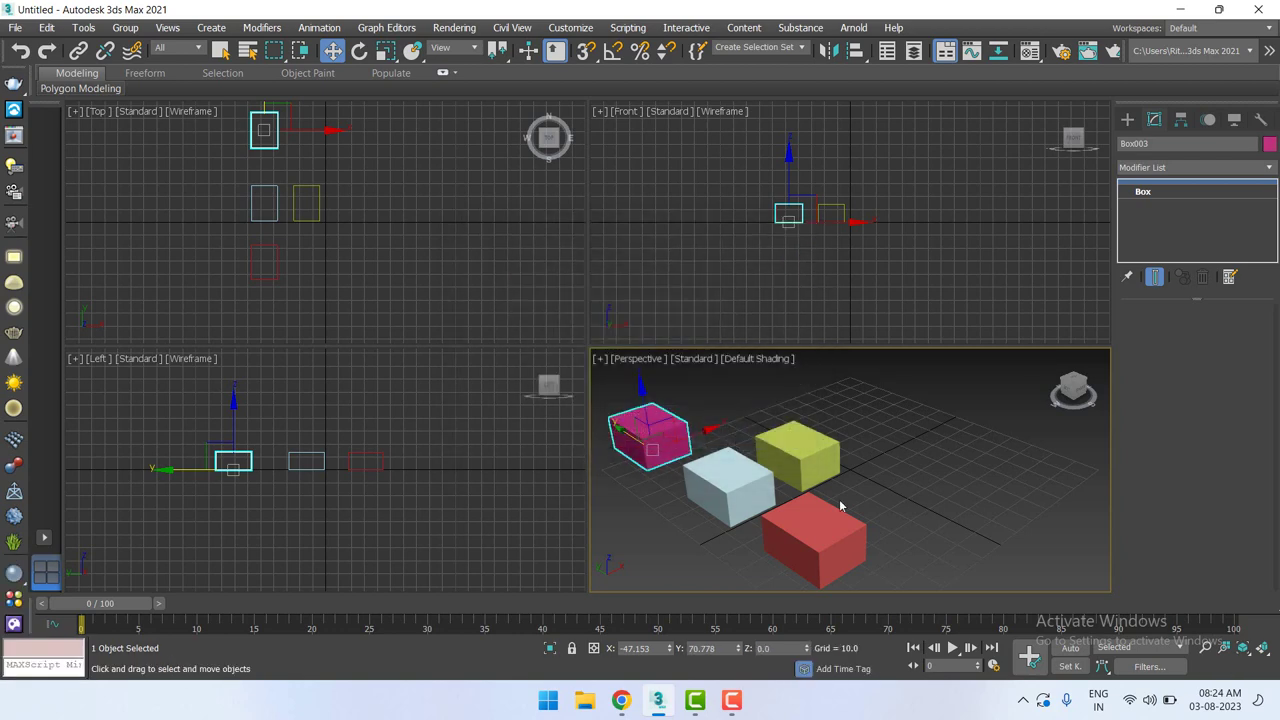
Review the light-blue original's parameters, then select the red box.
{"action": "left_click", "coordinate": [918, 507]}
{"action": "left_click", "coordinate": [728, 485]}
{"action": "left_click", "coordinate": [1122, 187]}
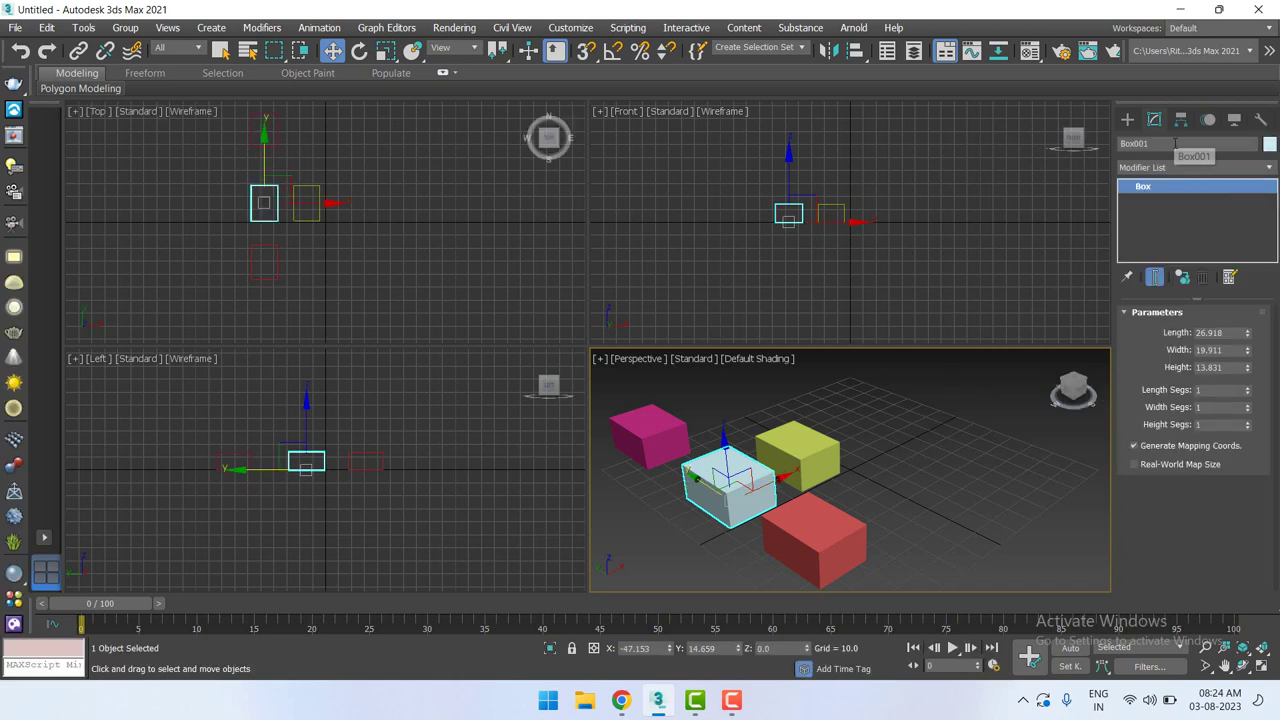
{"action": "left_click", "coordinate": [797, 455]}
{"action": "left_click", "coordinate": [813, 540]}
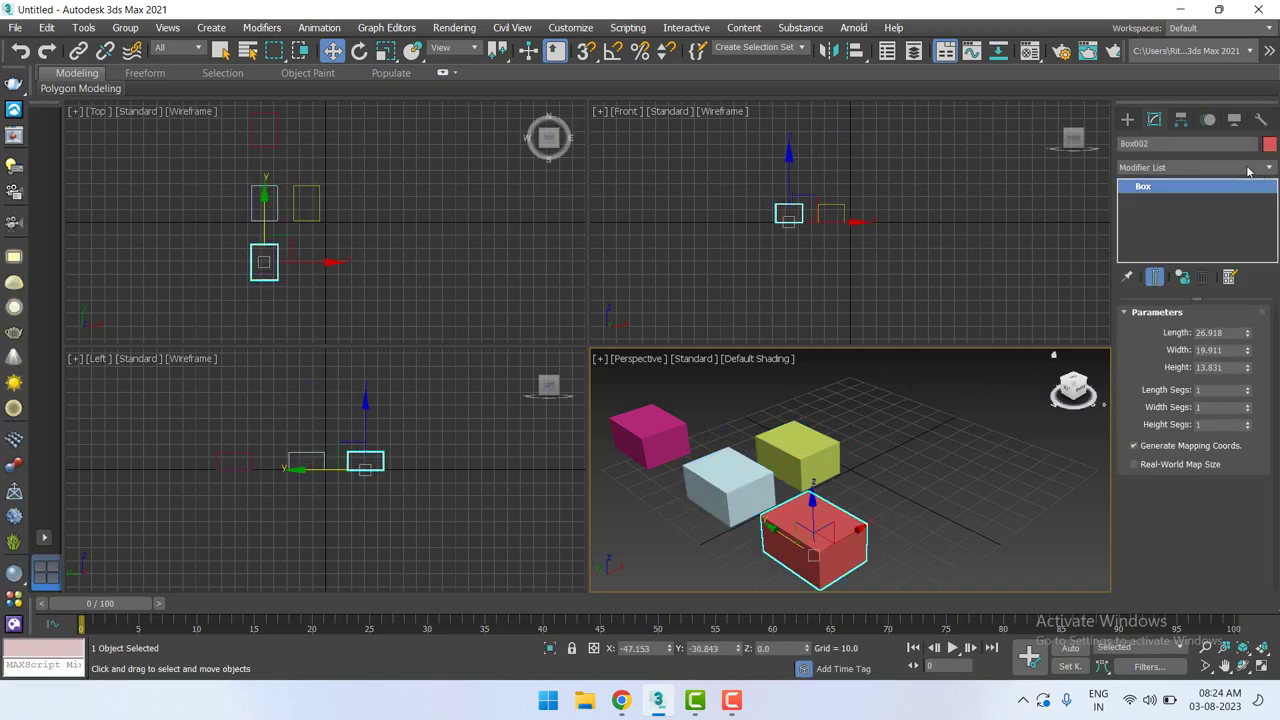
Rename the red box to 'instance' and begin renaming the magenta copy.
{"action": "left_click", "coordinate": [1187, 143]}
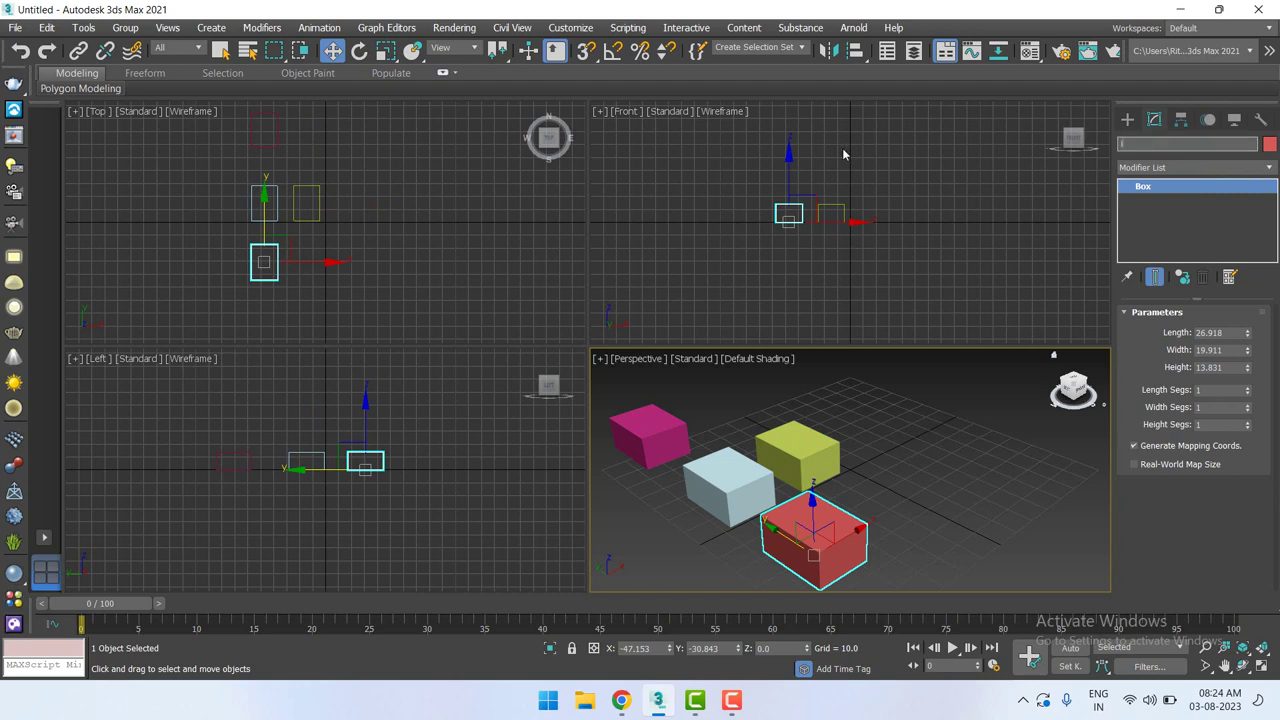
{"action": "type", "text": "nstanc"}
{"action": "type", "text": "e"}
{"action": "key", "text": "Return"}
{"action": "left_click", "coordinate": [650, 432]}
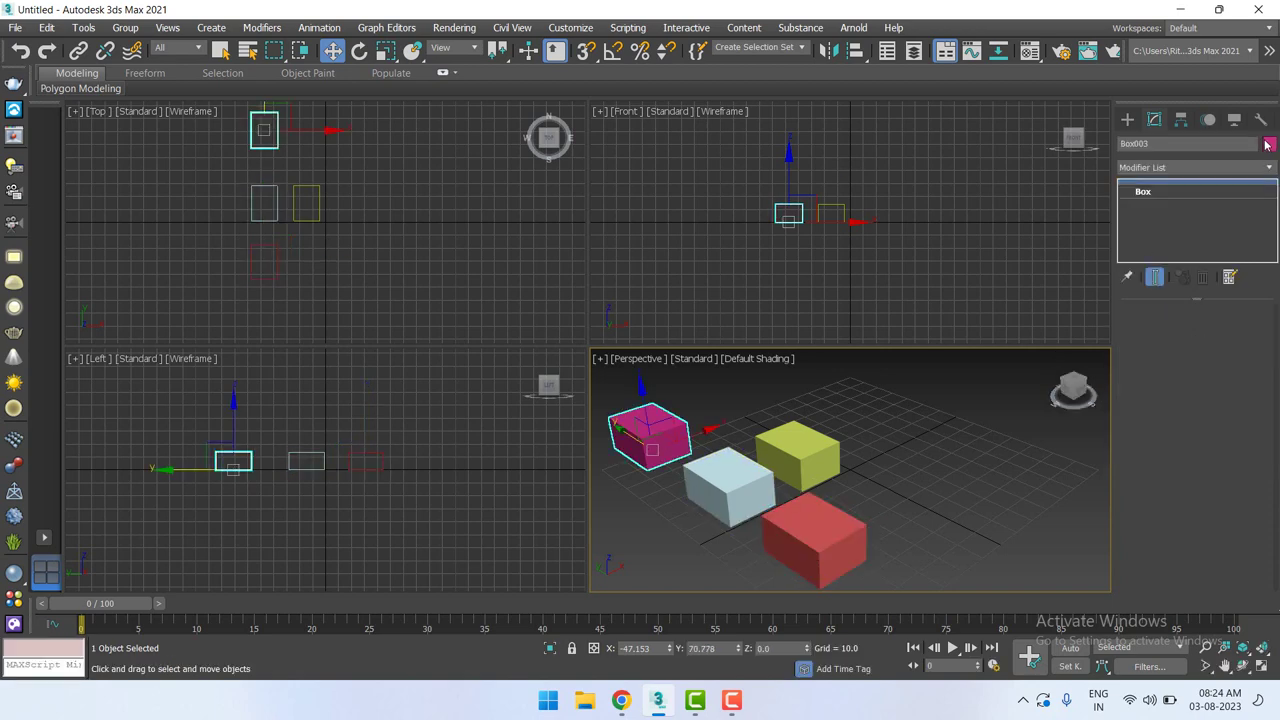
{"action": "left_click", "coordinate": [1177, 141]}
Raise the light-blue box's Length to 44.414, stretching the linked red and magenta boxes.
{"action": "left_click", "coordinate": [735, 503]}
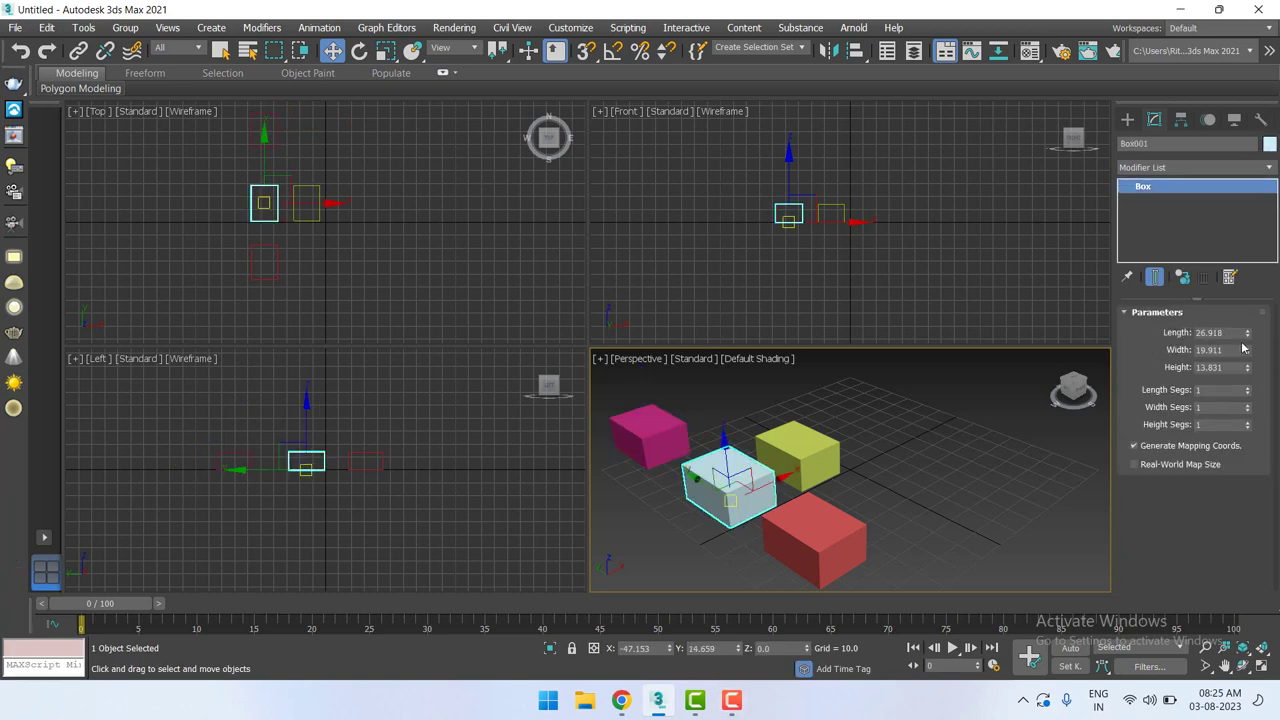
{"action": "left_click_drag", "start_coordinate": [1247, 333], "coordinate": [1257, 284]}
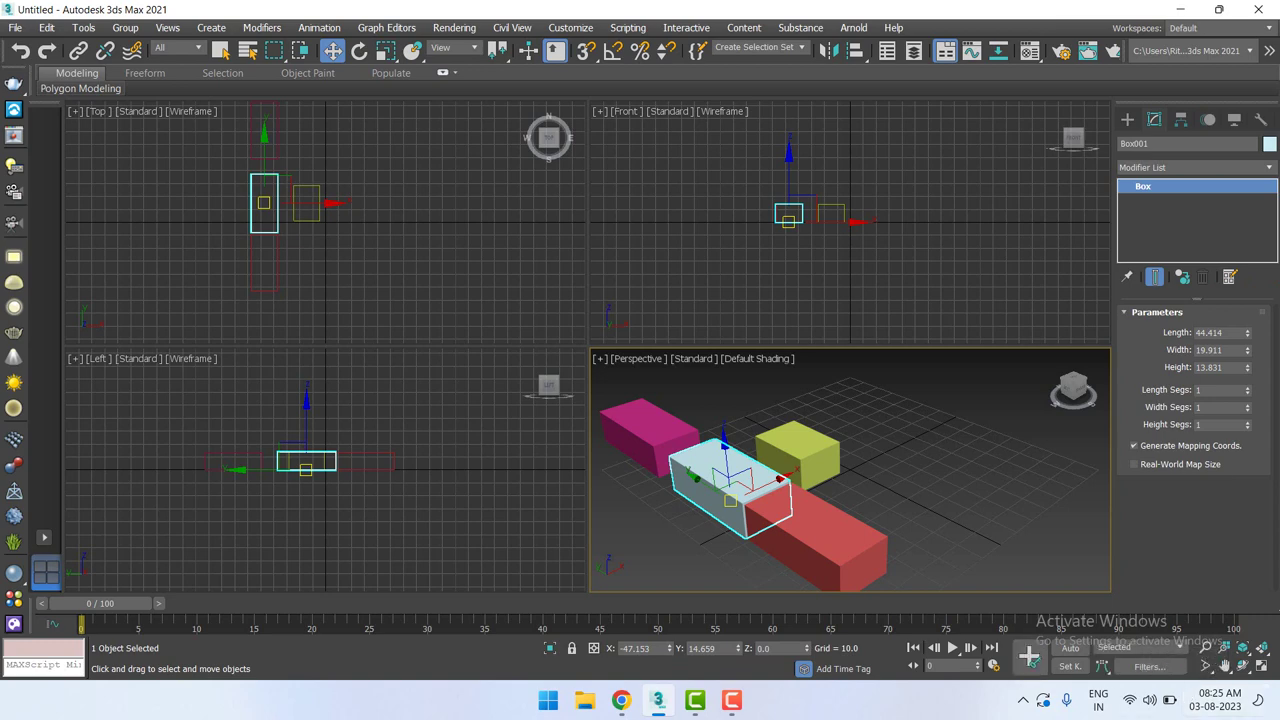
{"action": "left_click", "coordinate": [946, 483]}
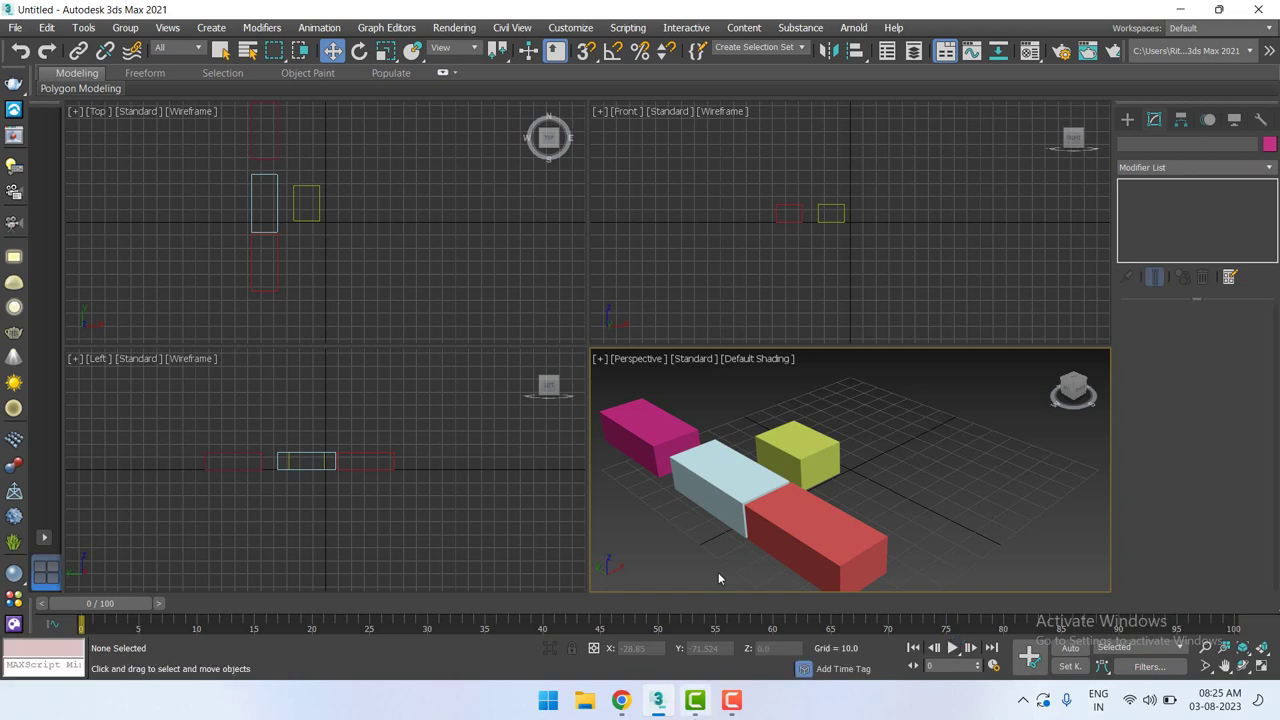
{"action": "left_click", "coordinate": [787, 539]}
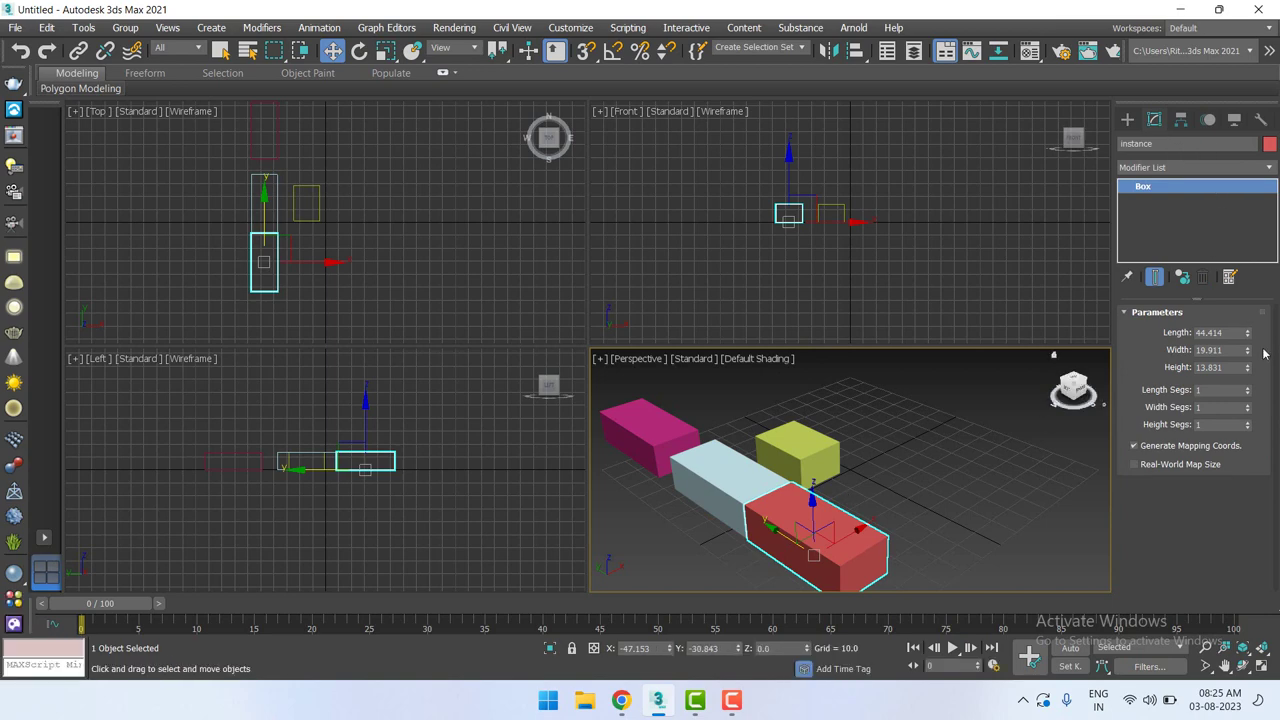
Lower the red instance box's Width to 9.756, narrowing the linked boxes too.
{"action": "left_click_drag", "start_coordinate": [1247, 350], "coordinate": [1252, 407]}
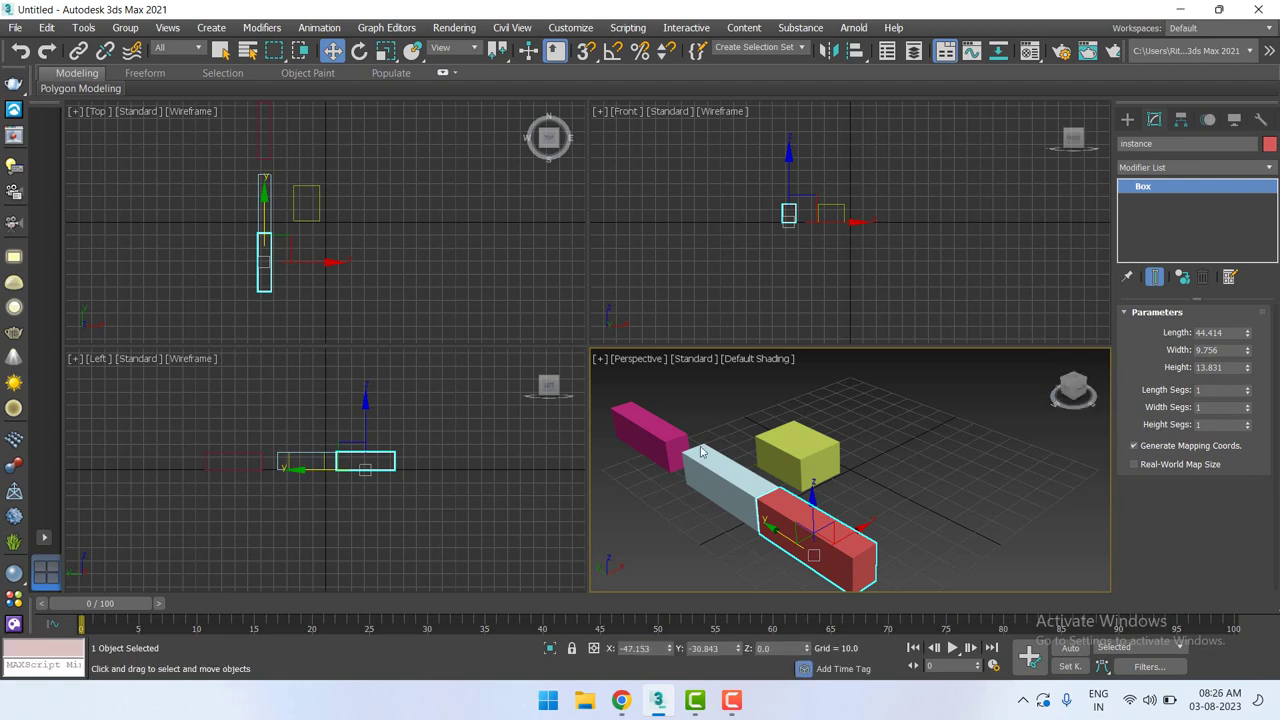
{"action": "left_click", "coordinate": [622, 447]}
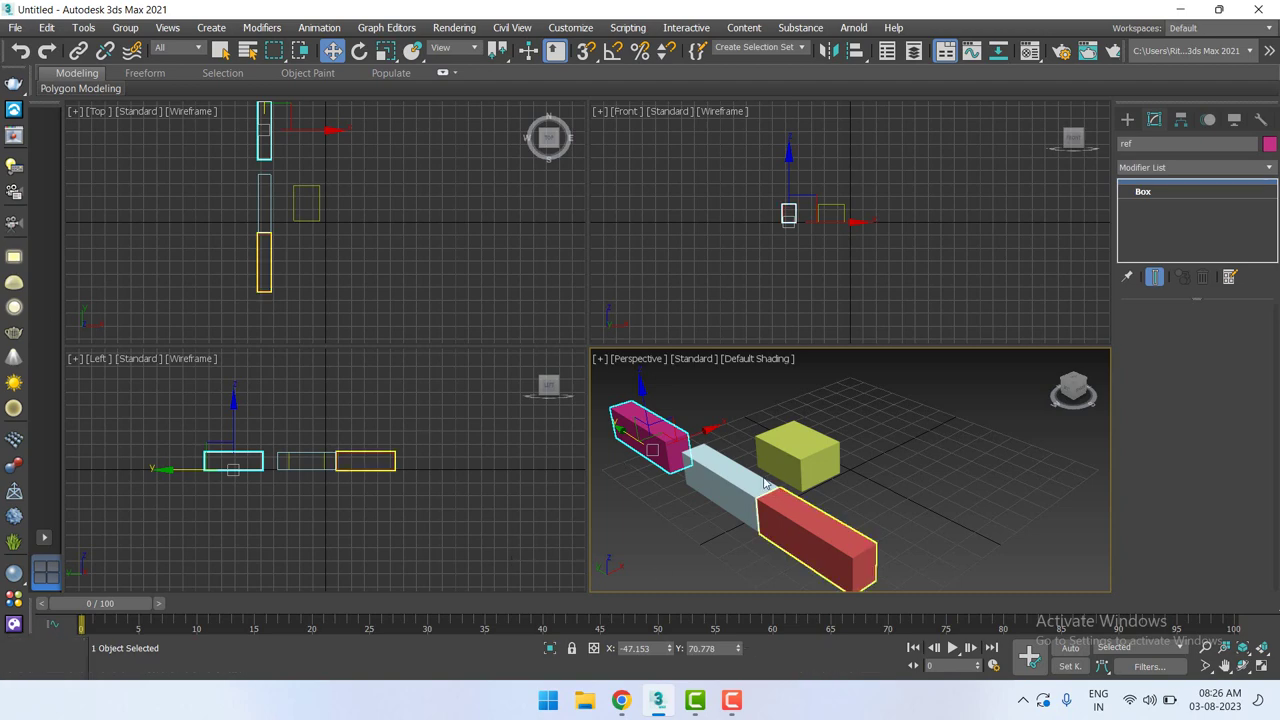
Delete the magenta 'ref' box from the scene.
{"action": "left_click", "coordinate": [728, 482]}
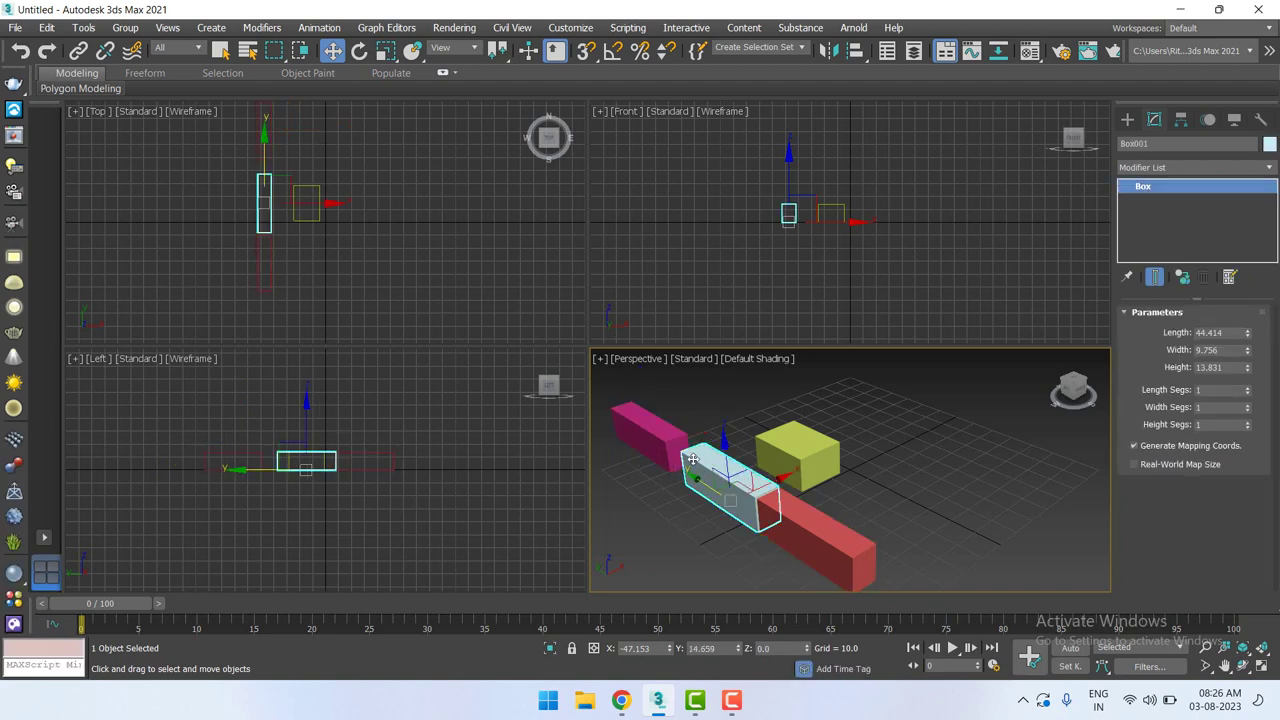
{"action": "left_click", "coordinate": [645, 428]}
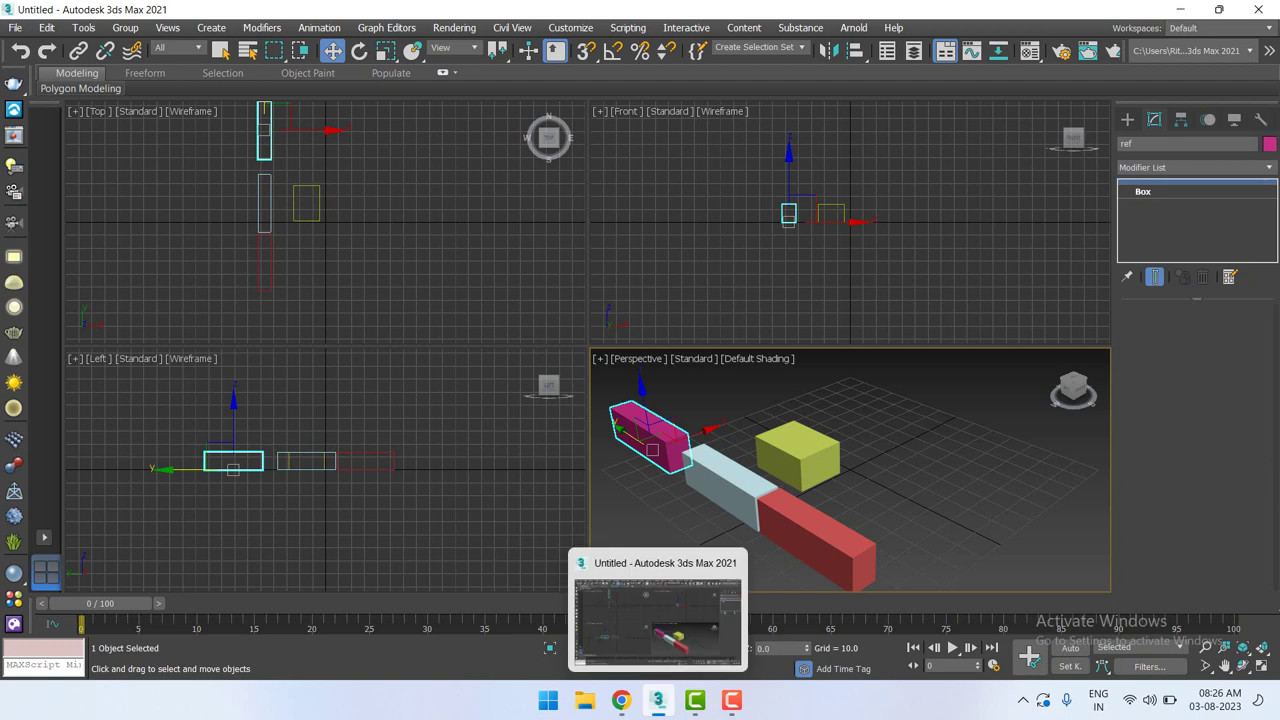
{"action": "key", "text": "Delete"}
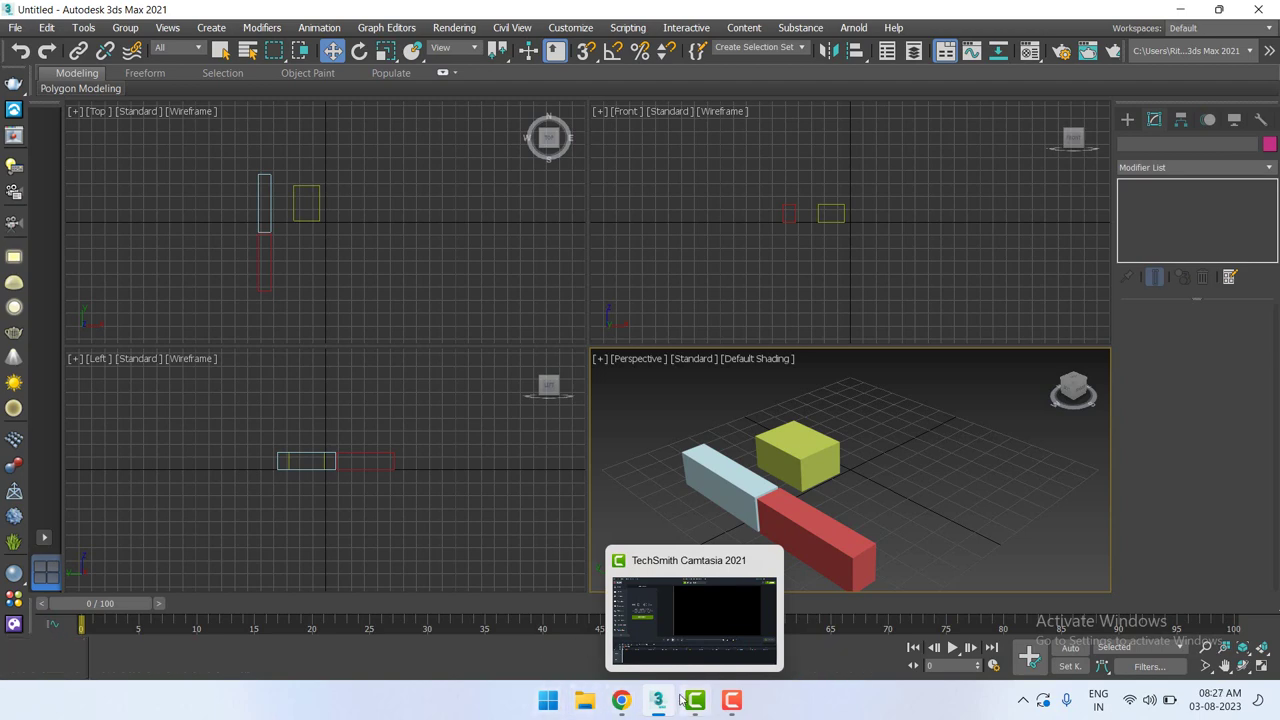
{"action": "mouse_move", "coordinate": [621, 700]}
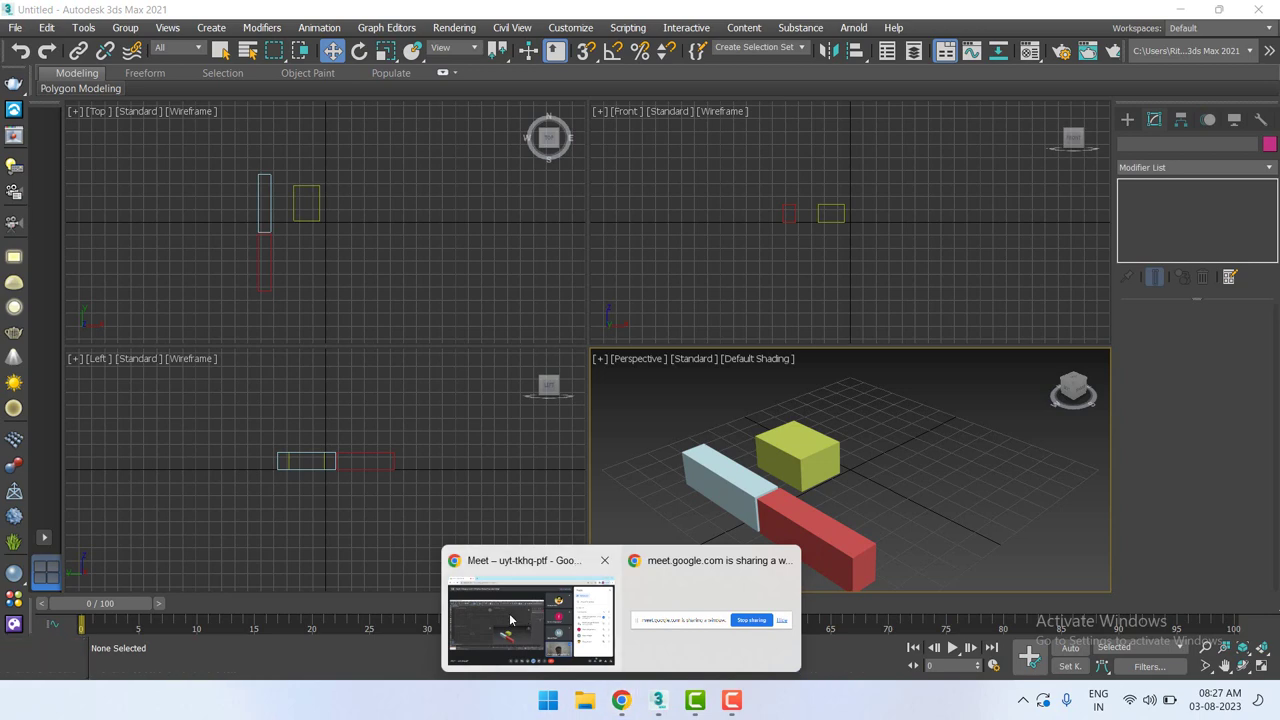
{"action": "left_click", "coordinate": [508, 622]}
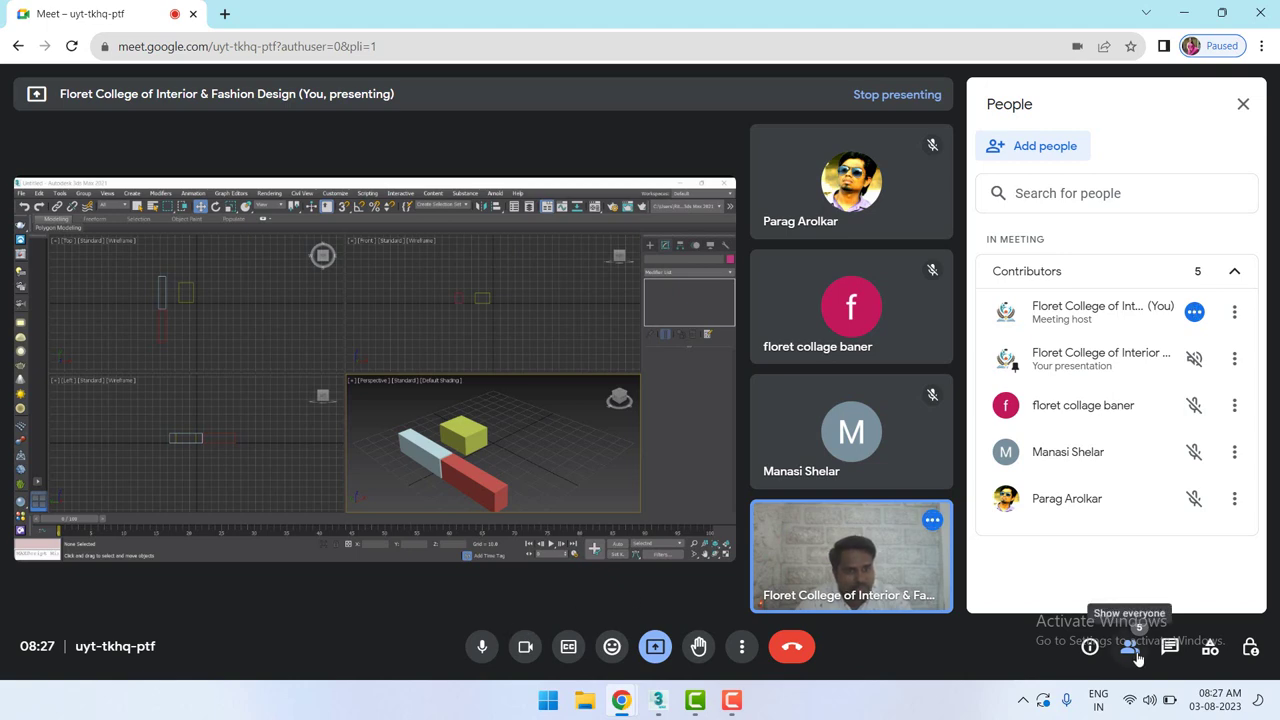
{"action": "left_click", "coordinate": [1130, 648]}
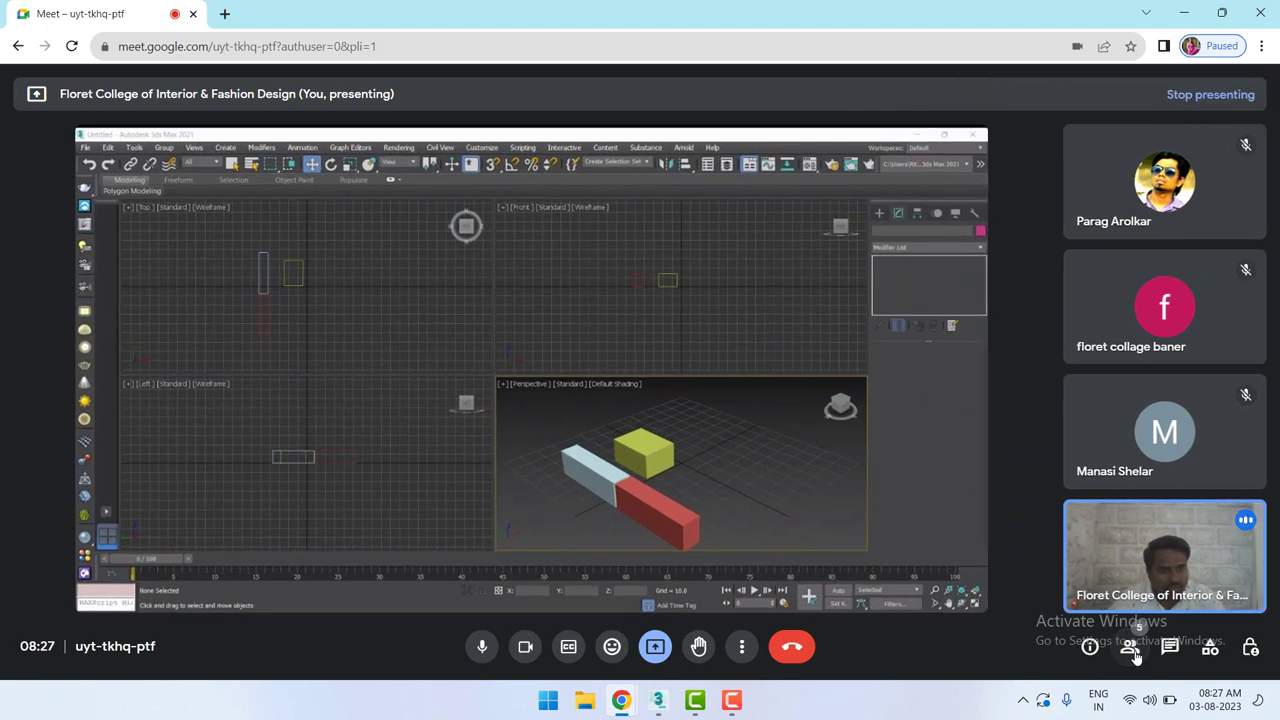
{"action": "left_click", "coordinate": [1170, 648]}
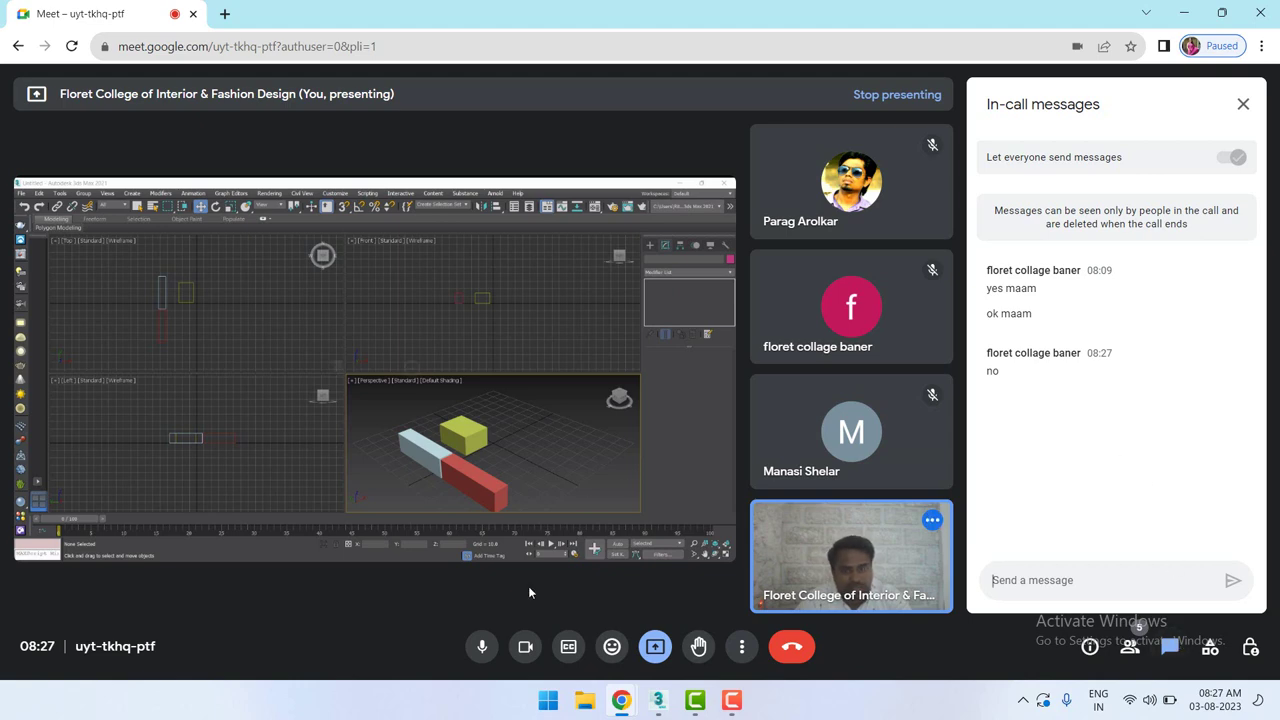
{"action": "left_click", "coordinate": [659, 700]}
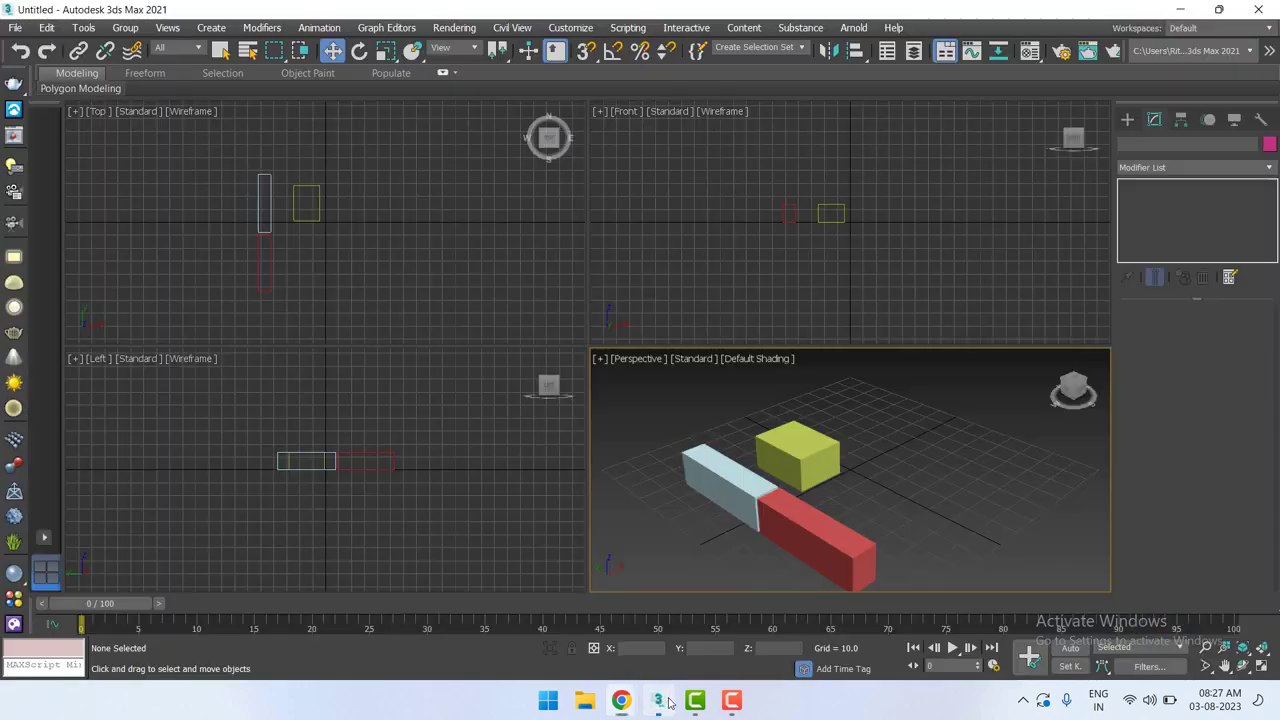
Select the red box and enlarge its move gizmo with the + and - keys.
{"action": "left_click", "coordinate": [804, 540]}
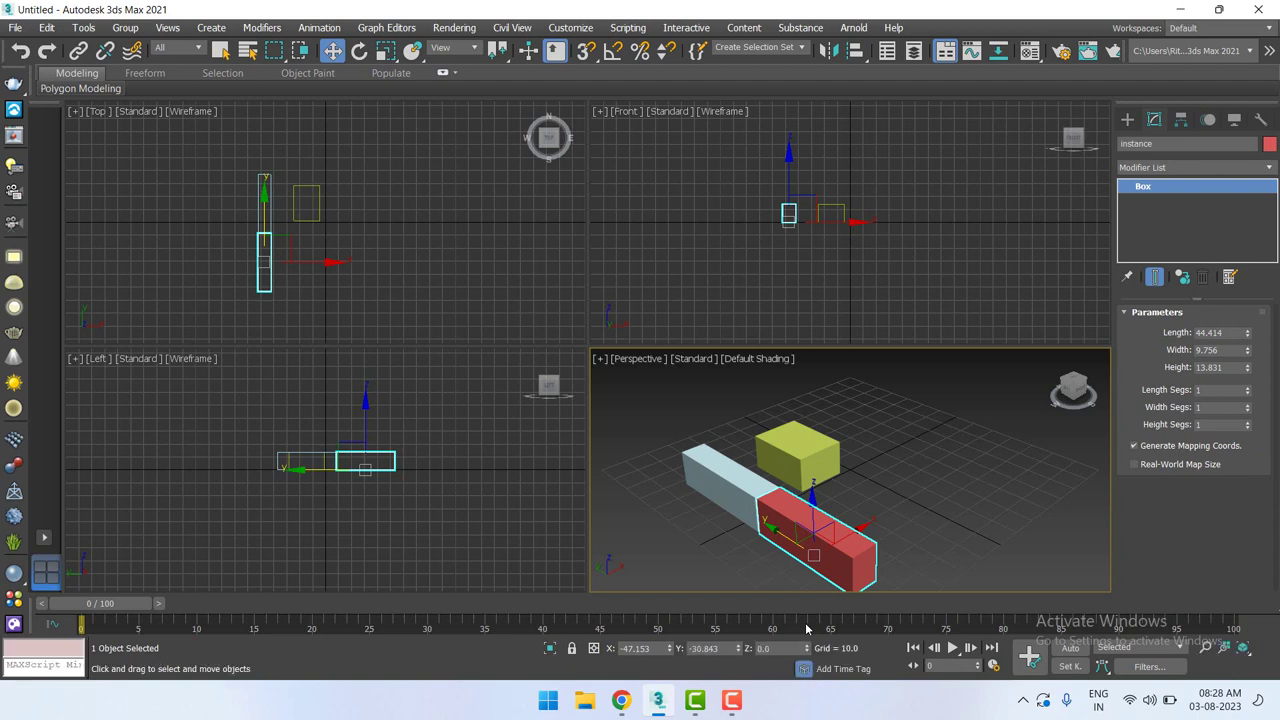
{"action": "key", "text": "equal"}
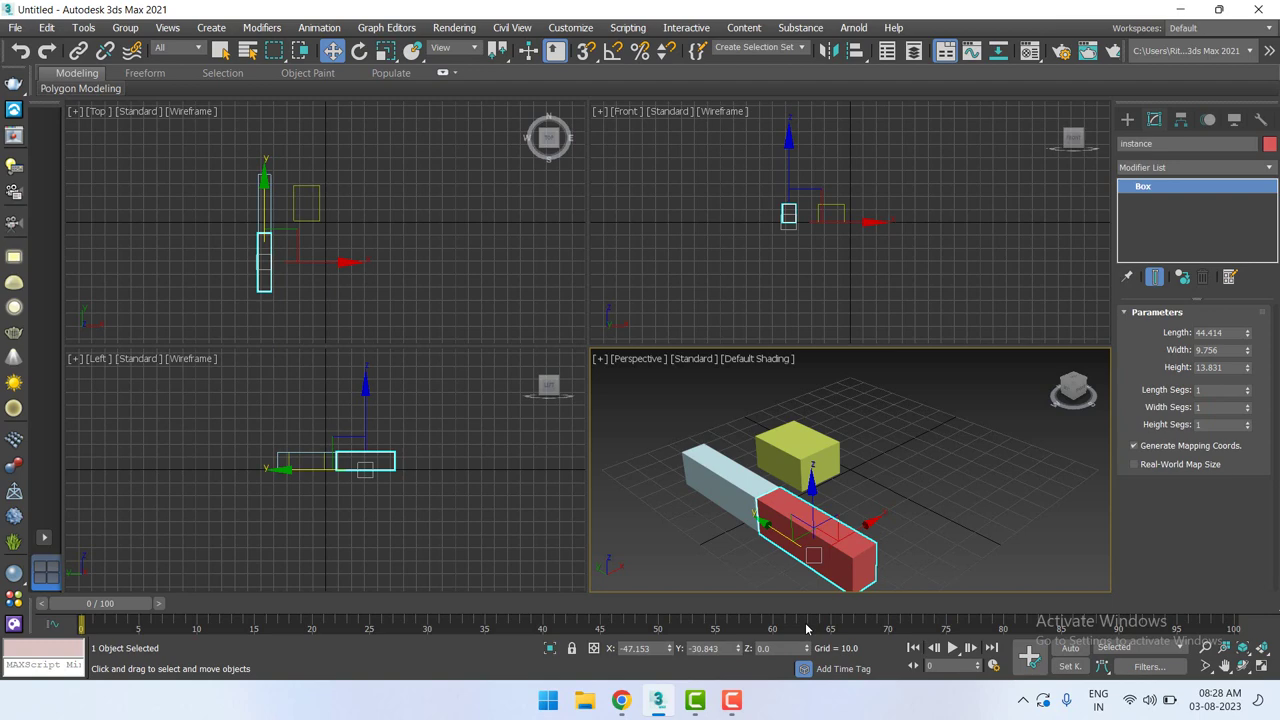
{"action": "key", "text": "="}
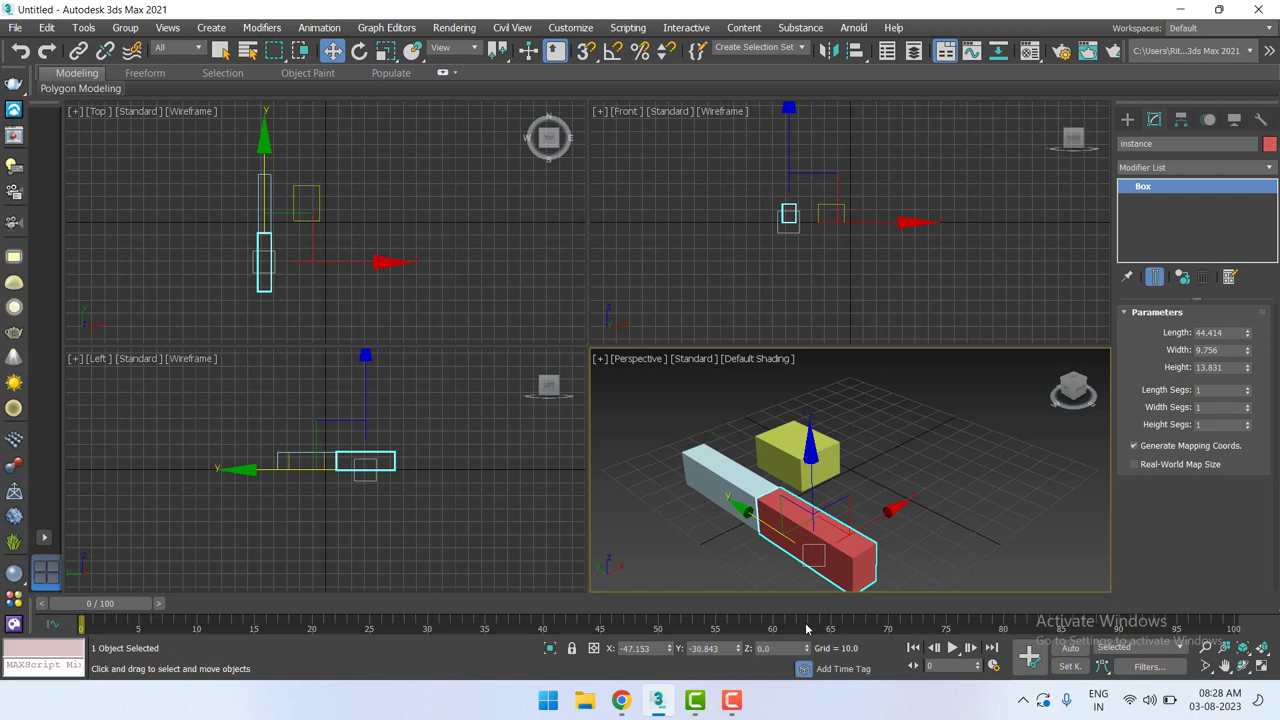
{"action": "key", "text": "minus"}
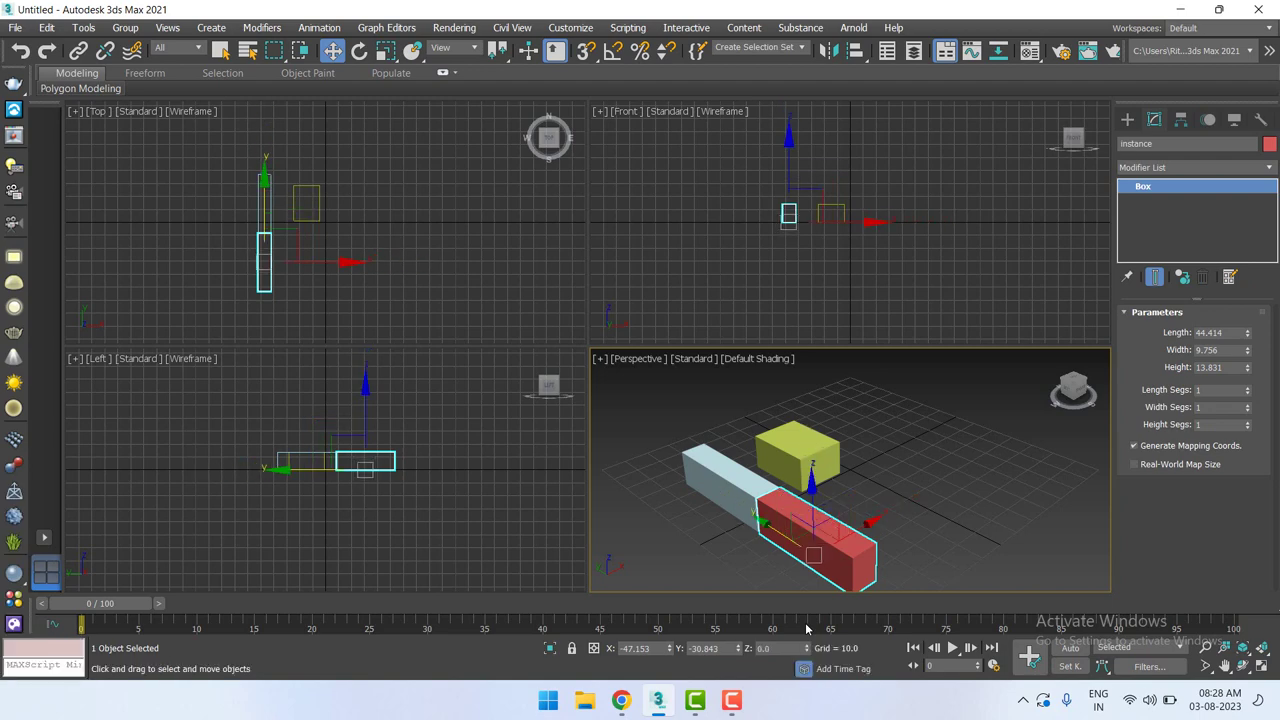
{"action": "key", "text": "equal"}
{"action": "key", "text": "equal"}
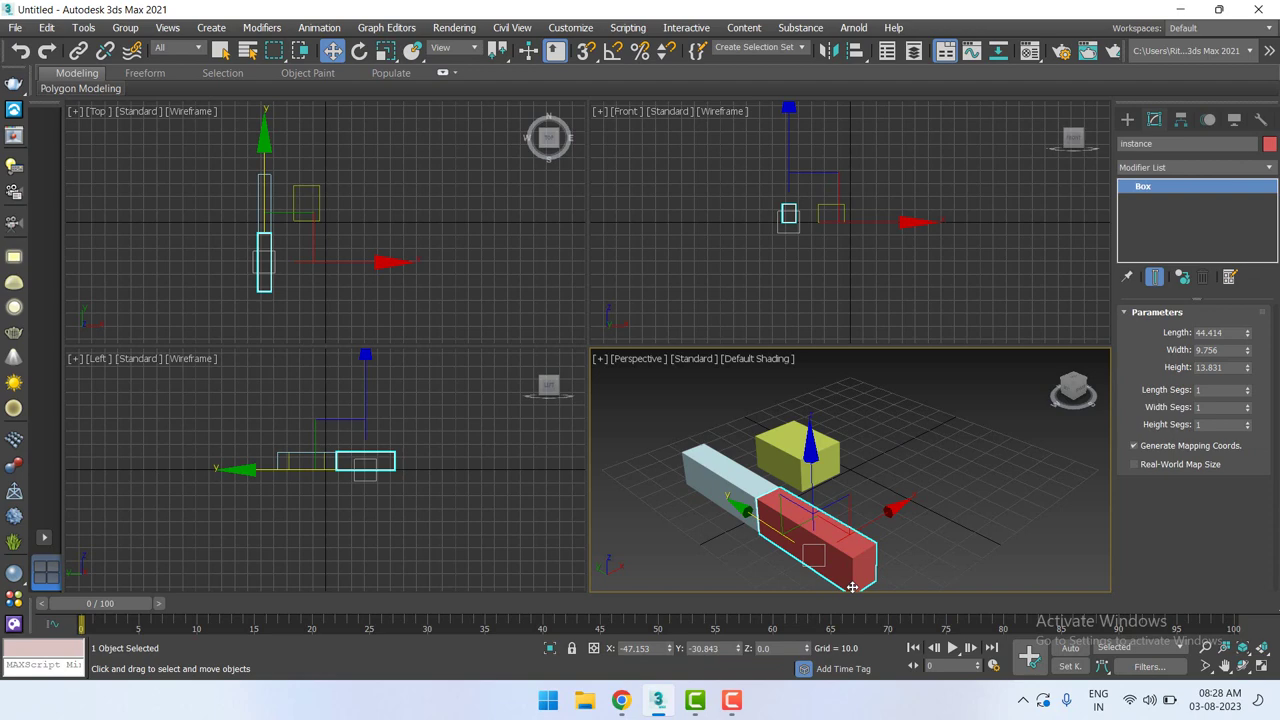
{"action": "key", "text": "q"}
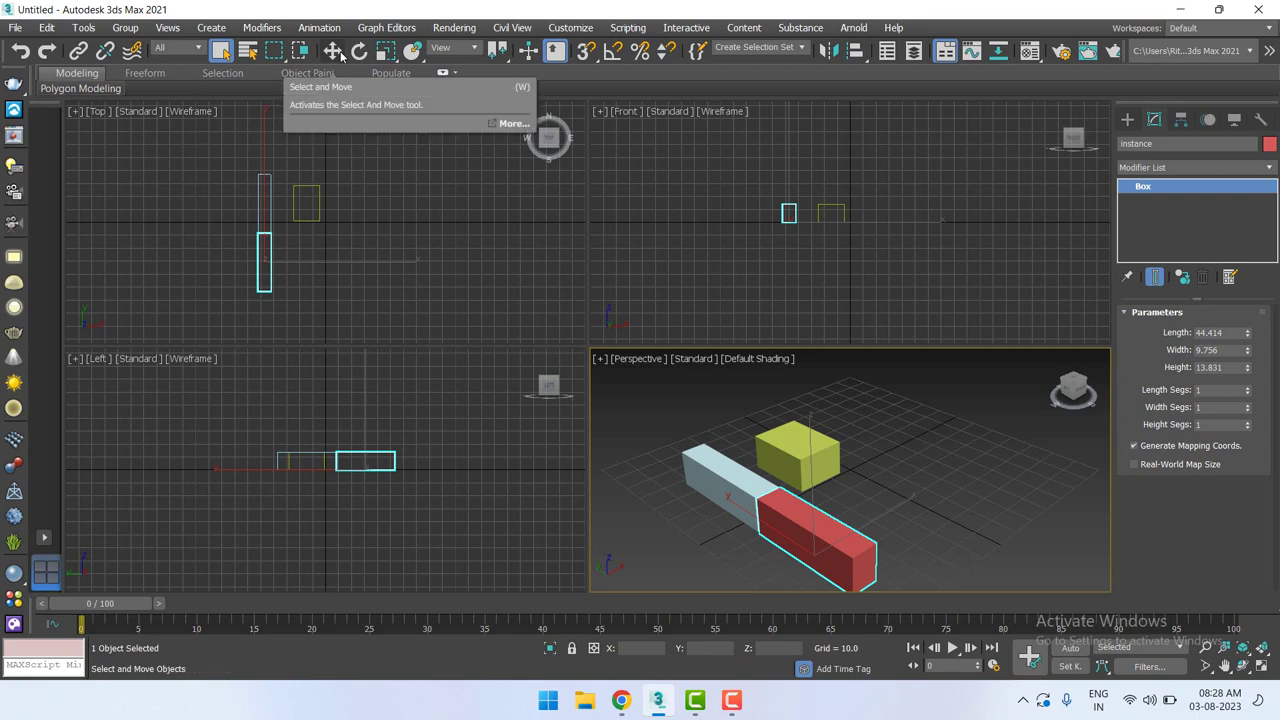
Turn on snapping and set the Snaps Toggle to 2.5D mode.
{"action": "left_click", "coordinate": [334, 51]}
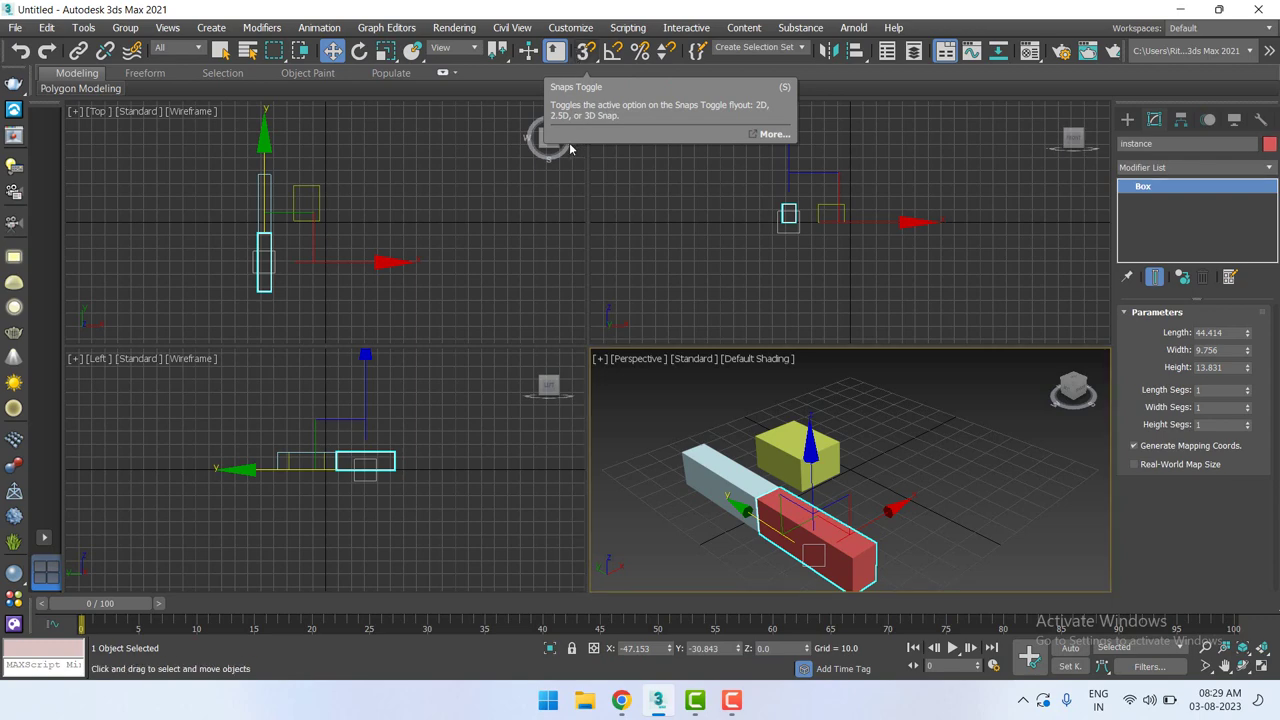
{"action": "left_click", "coordinate": [589, 58]}
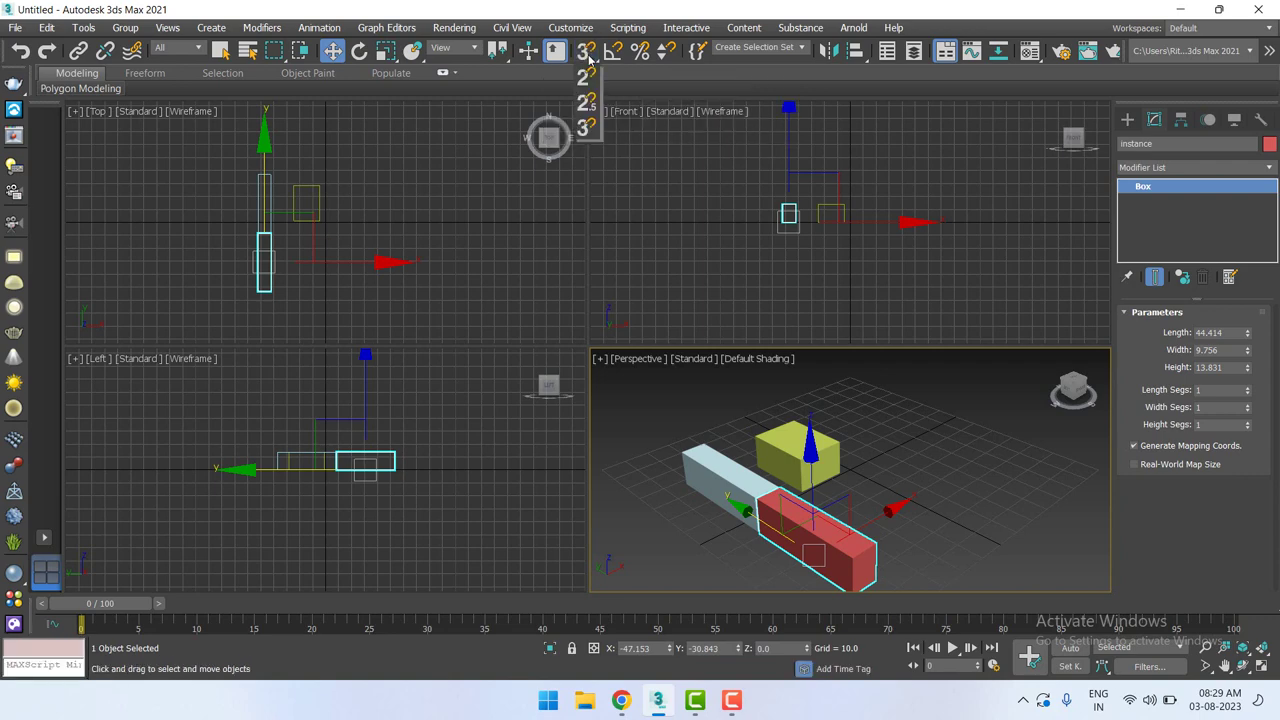
{"action": "left_click", "coordinate": [589, 127]}
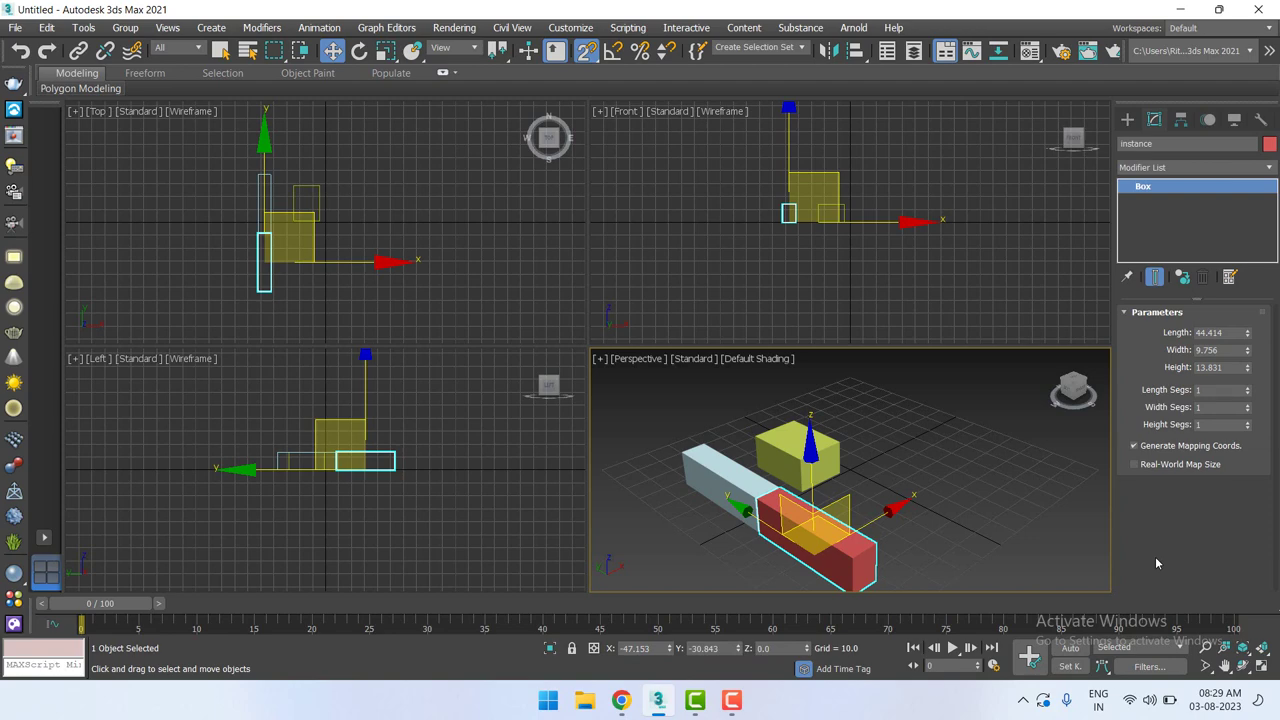
{"action": "left_click", "coordinate": [584, 52]}
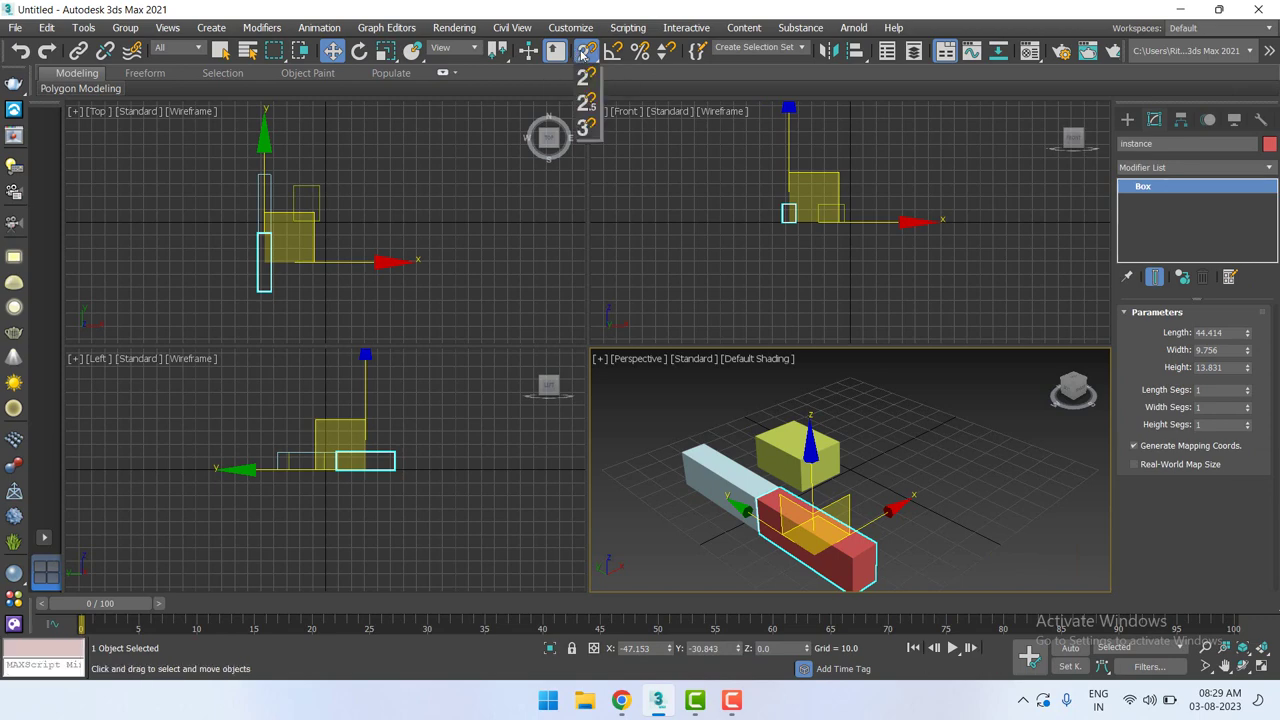
{"action": "left_click_drag", "start_coordinate": [584, 52], "coordinate": [587, 104]}
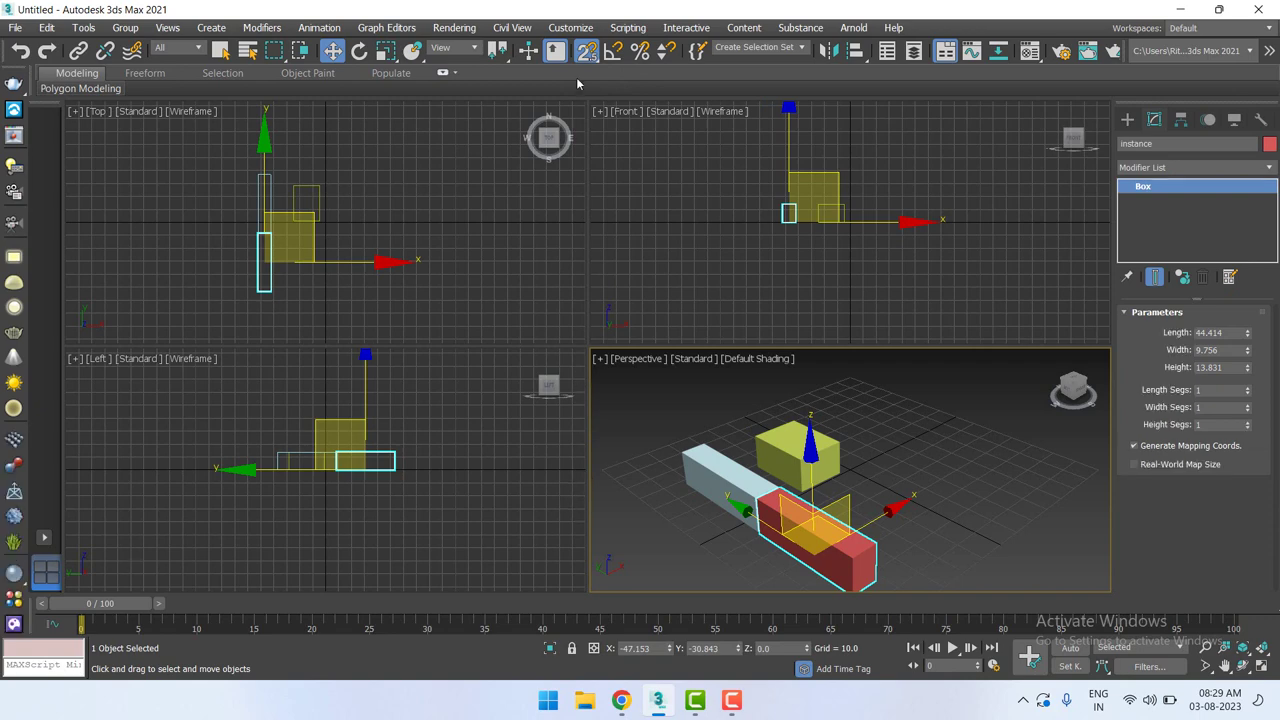
{"action": "left_click_drag", "start_coordinate": [587, 50], "coordinate": [587, 127]}
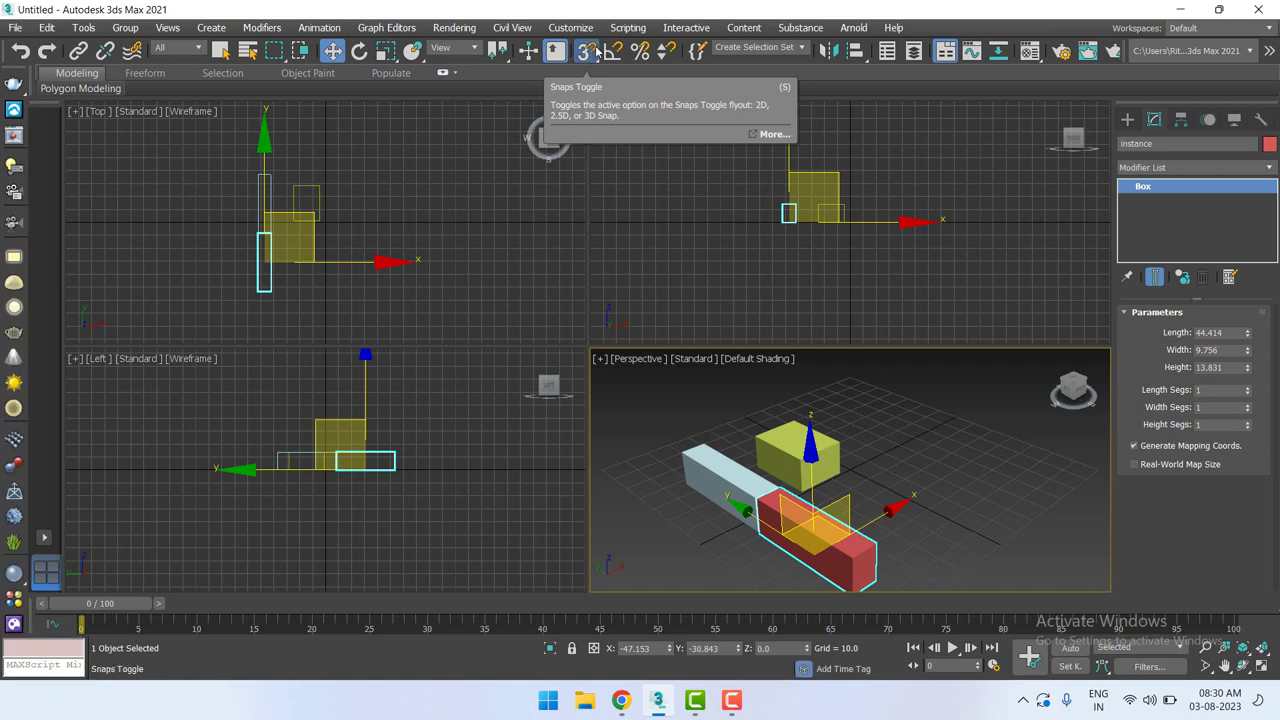
{"action": "left_click_drag", "start_coordinate": [585, 55], "coordinate": [594, 106]}
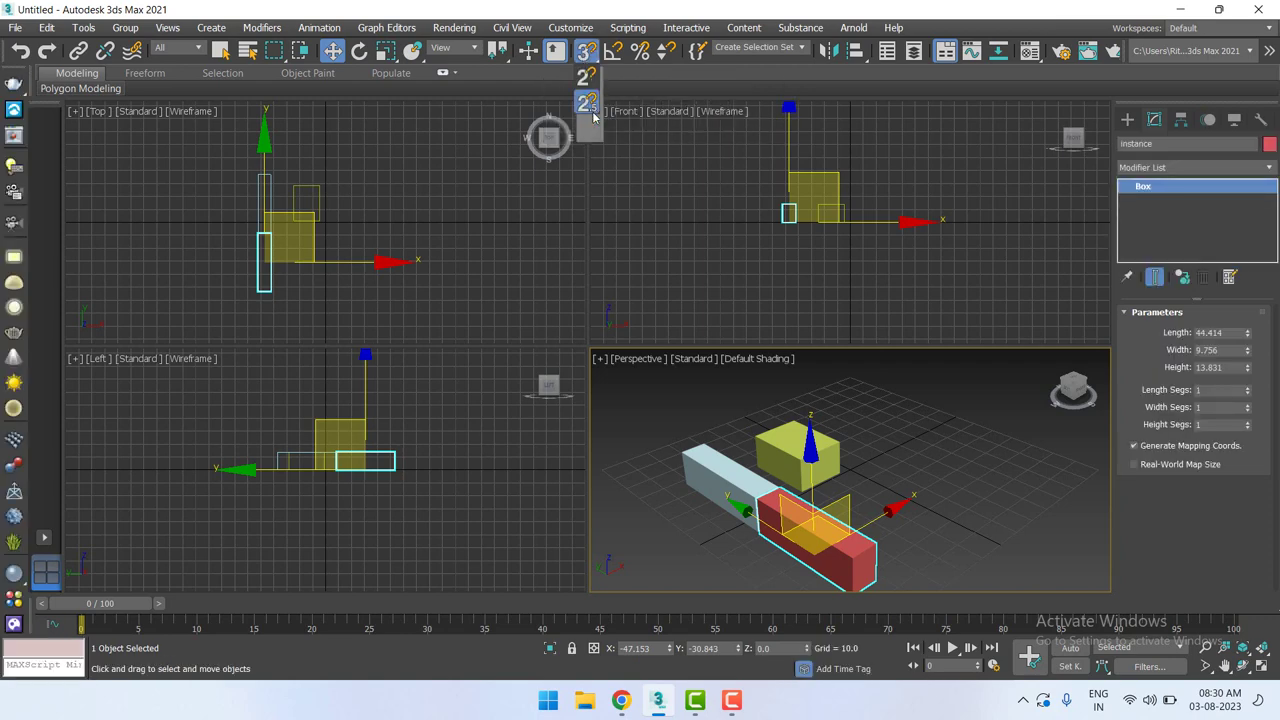
In Grid and Snap Settings, clear all snap types and enable only Pivot.
{"action": "right_click", "coordinate": [586, 52]}
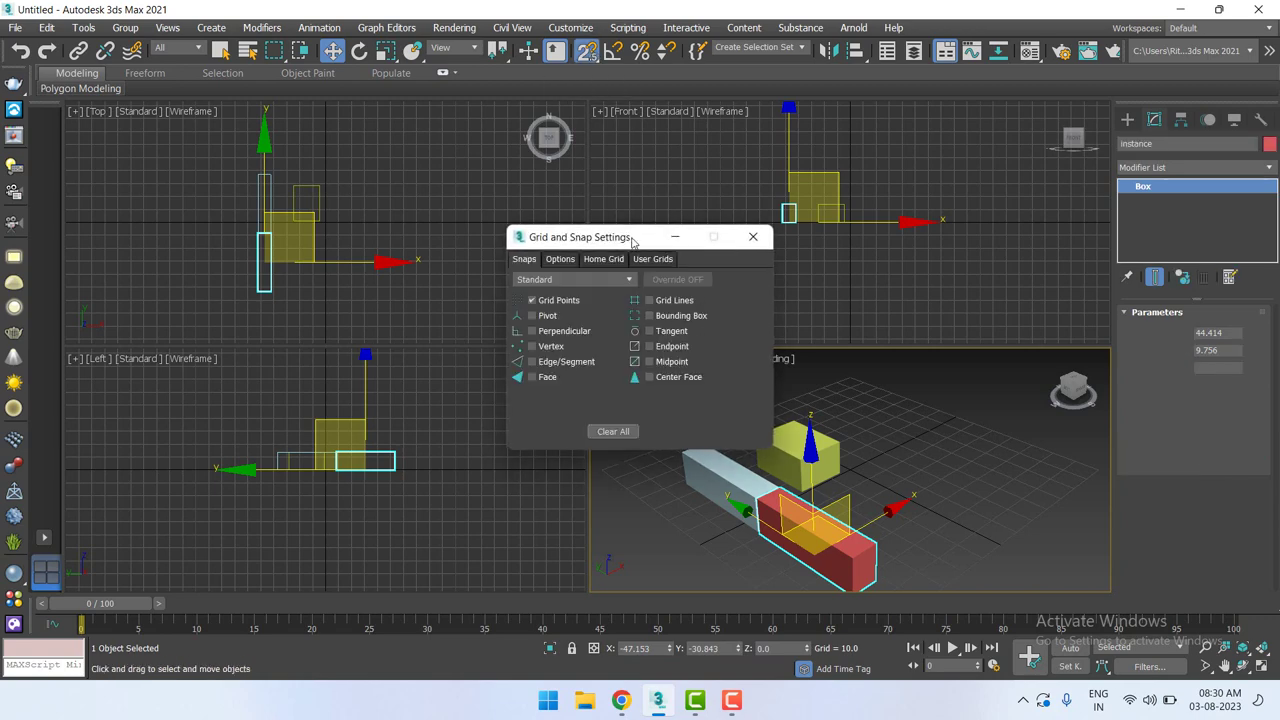
{"action": "left_click_drag", "start_coordinate": [600, 237], "coordinate": [614, 167]}
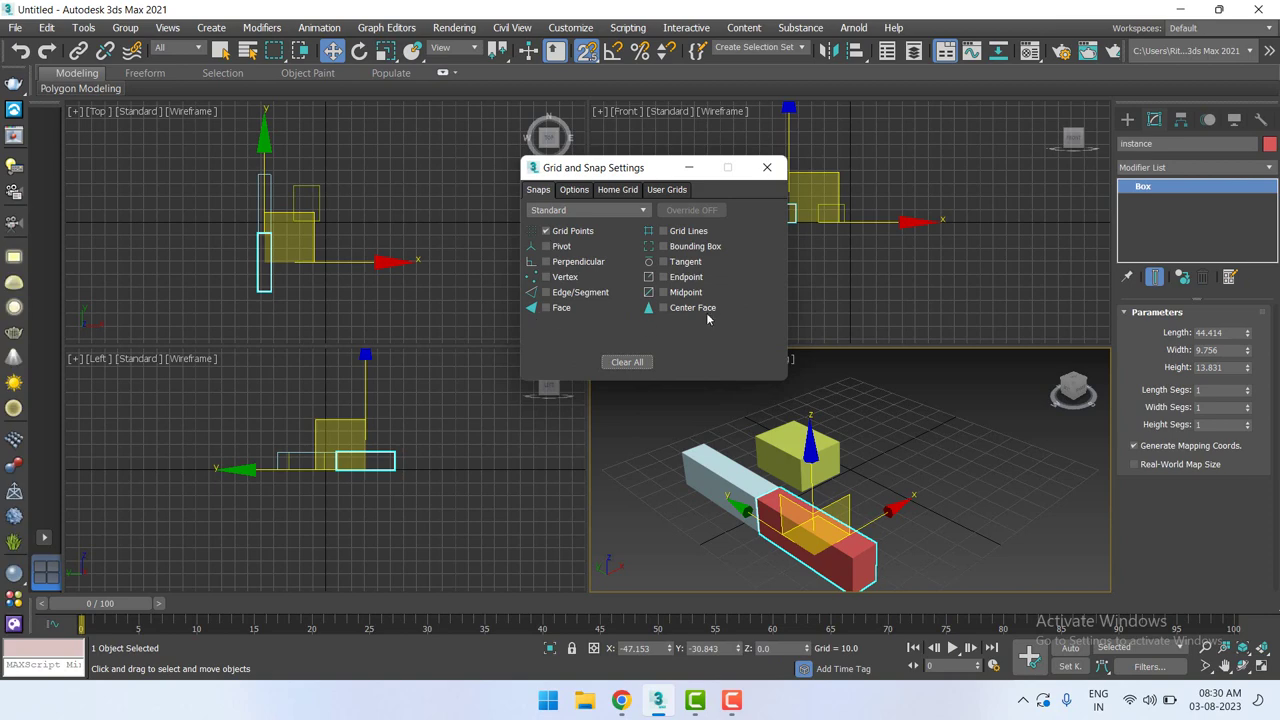
{"action": "left_click", "coordinate": [618, 364]}
{"action": "left_click", "coordinate": [575, 232]}
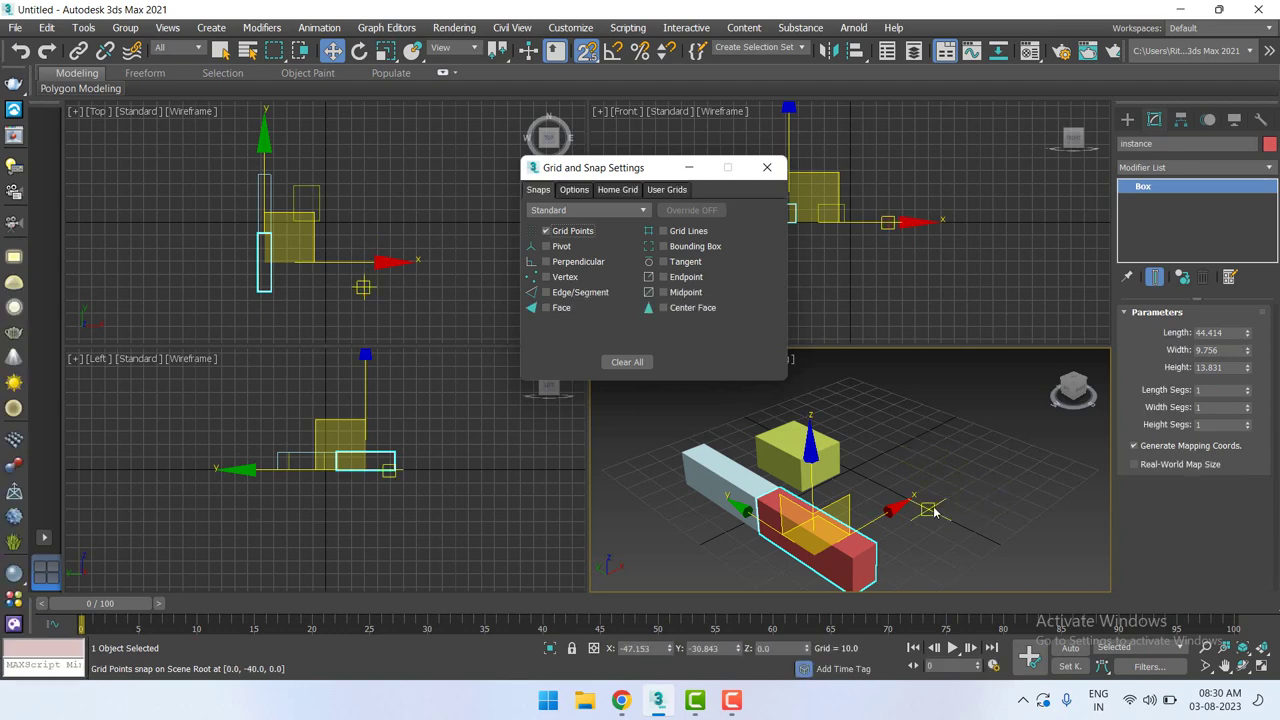
{"action": "left_click", "coordinate": [557, 234]}
{"action": "left_click", "coordinate": [557, 247]}
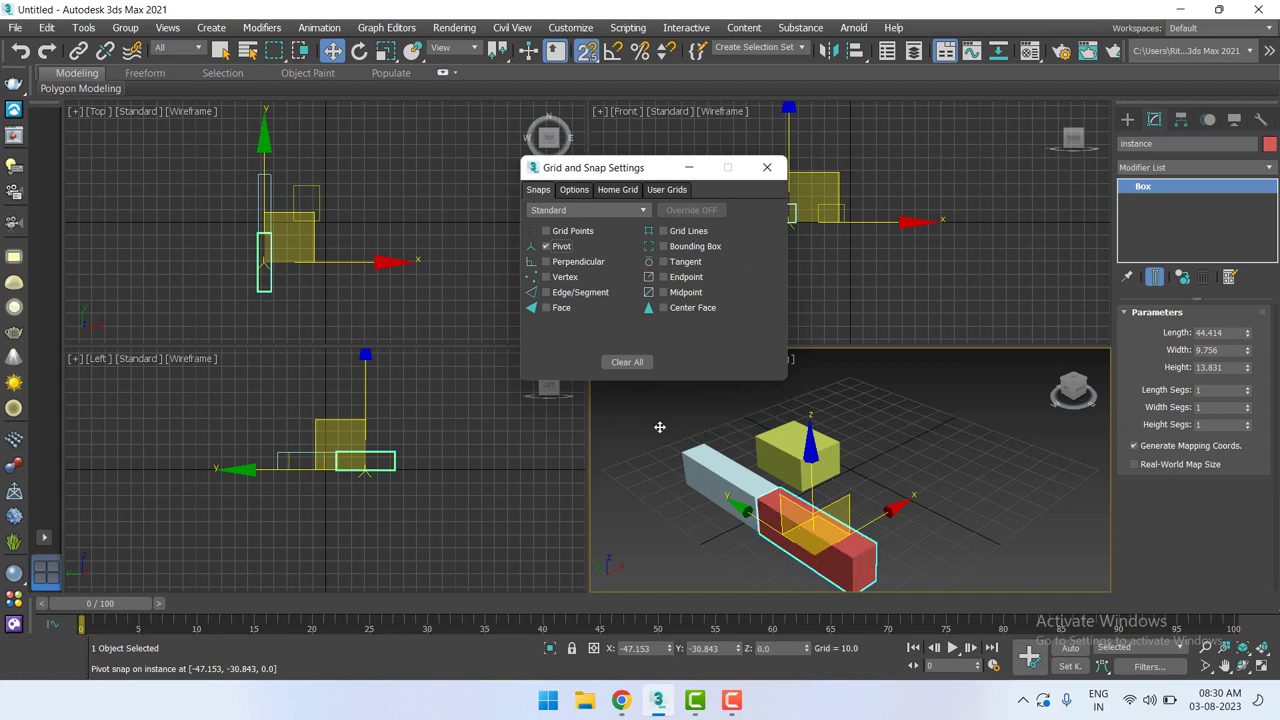
Switch from Pivot to Vertex snapping and test a copy of the yellow box.
{"action": "left_click", "coordinate": [557, 247]}
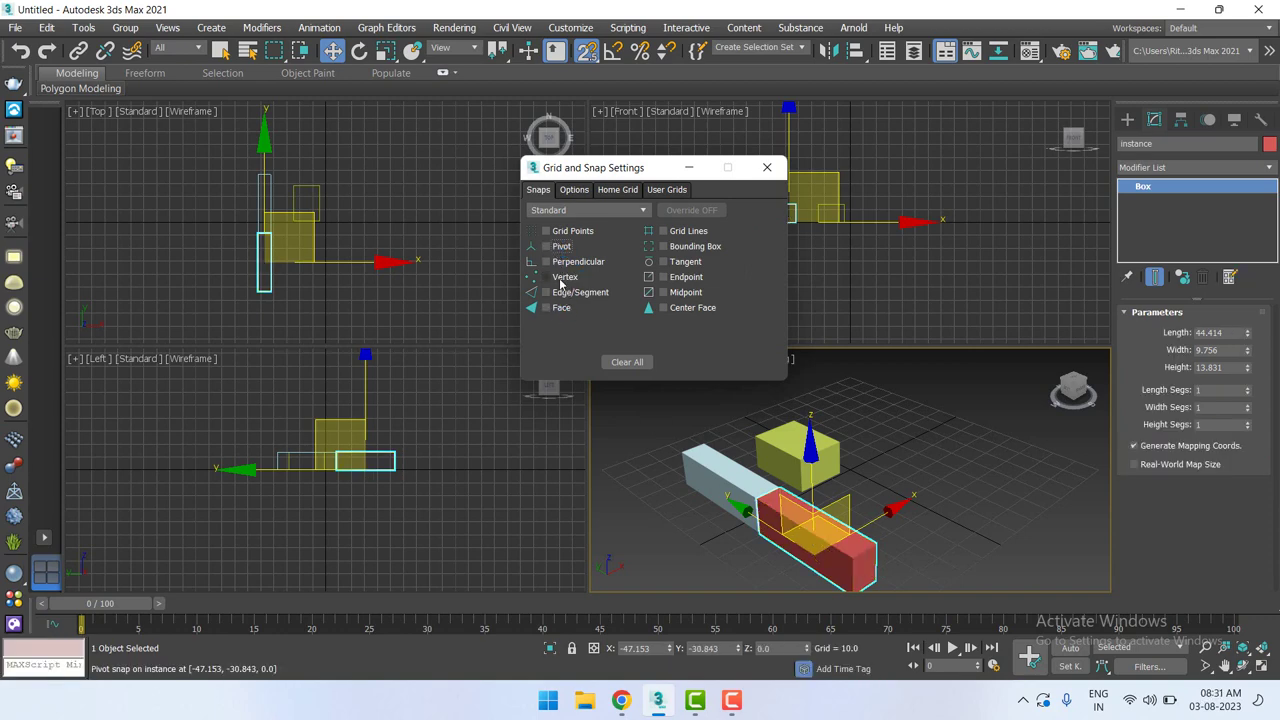
{"action": "left_click", "coordinate": [546, 277]}
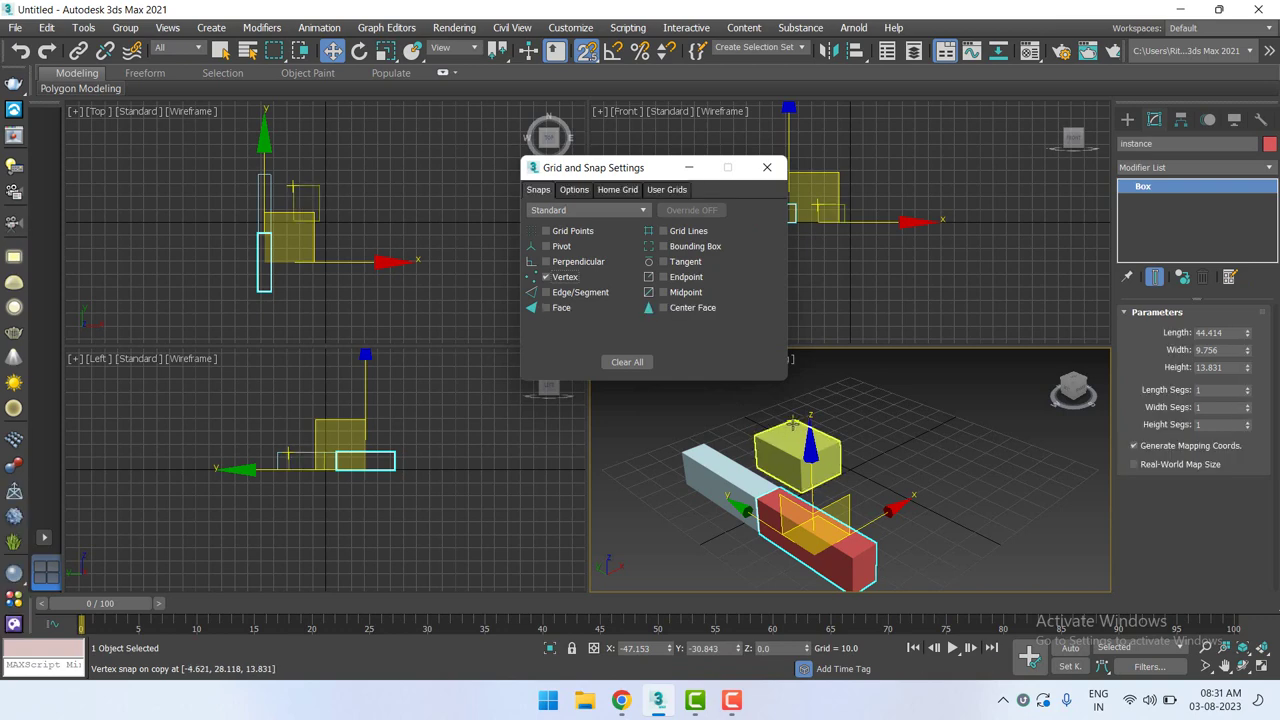
{"action": "left_click_drag", "start_coordinate": [793, 425], "coordinate": [796, 463], "text": "shift"}
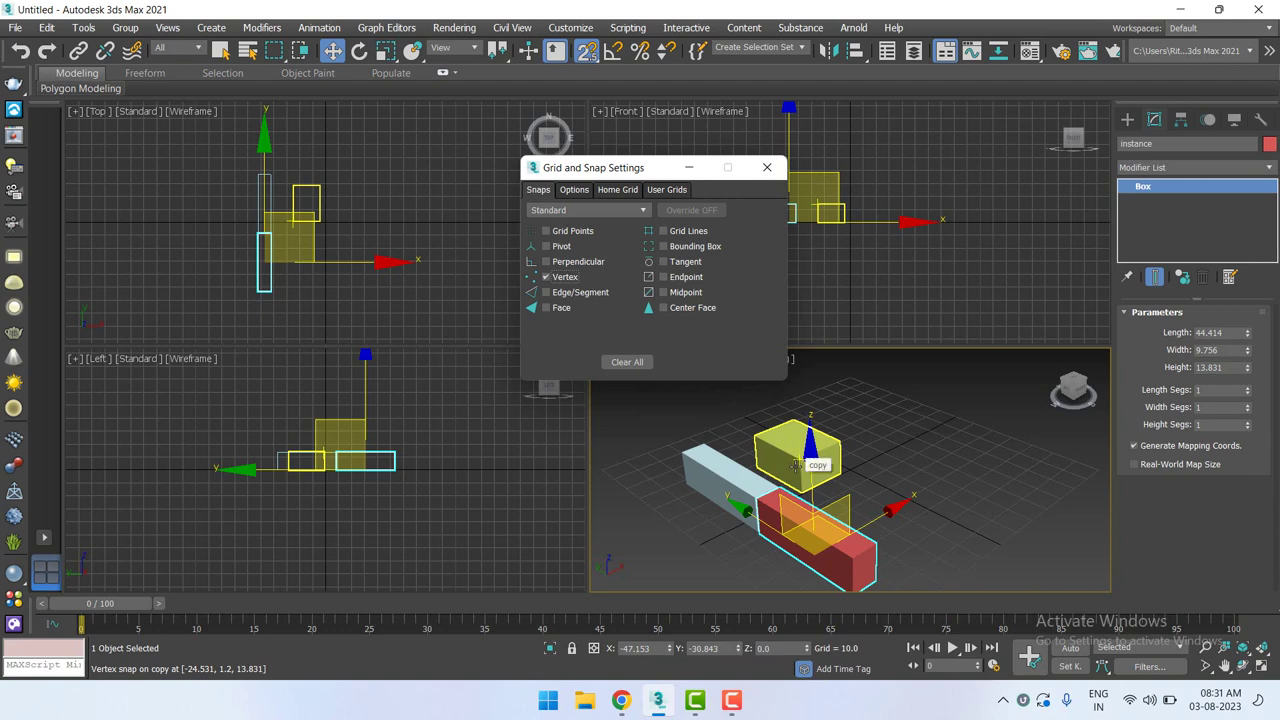
{"action": "left_click_drag", "start_coordinate": [796, 465], "coordinate": [807, 474], "text": "shift"}
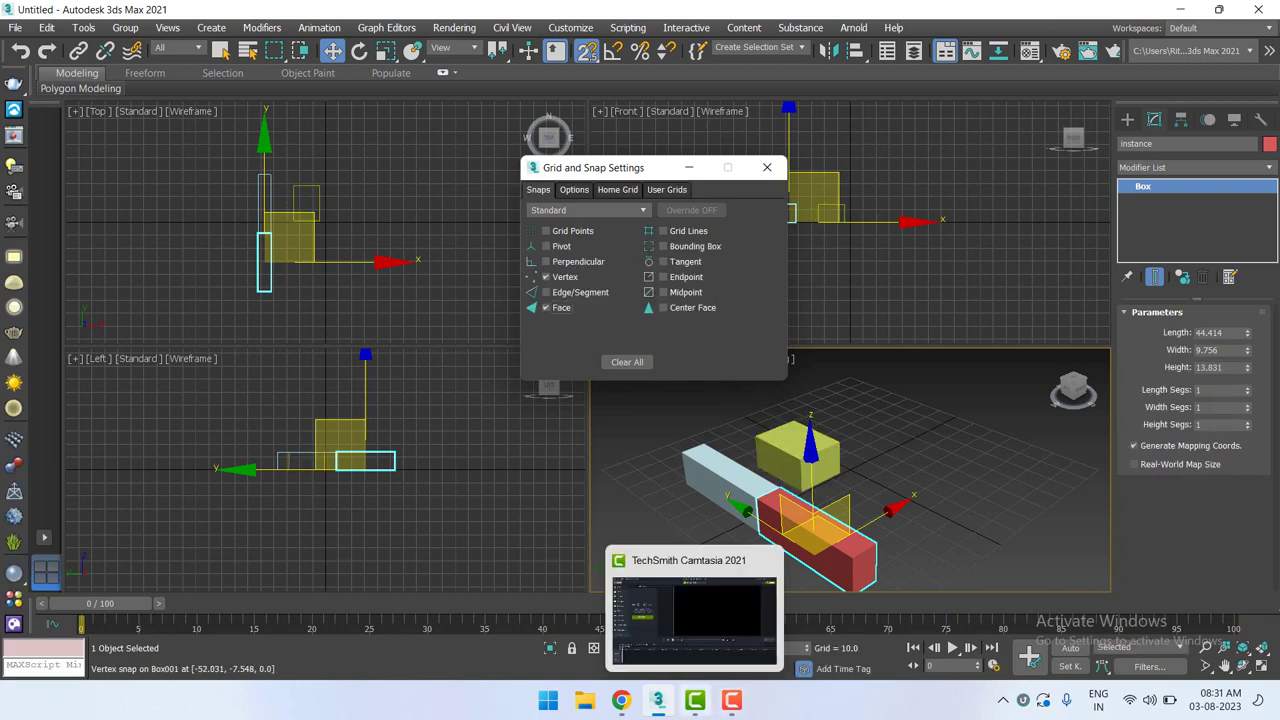
{"action": "mouse_move", "coordinate": [695, 701]}
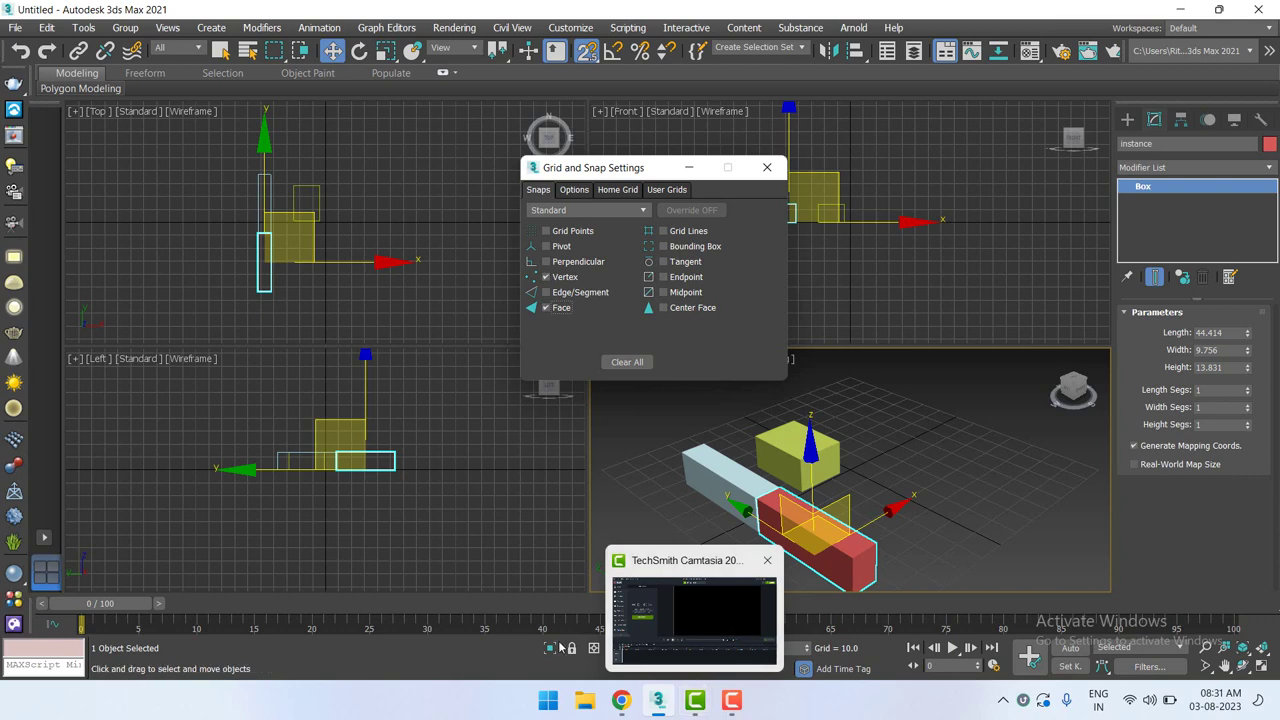
Enable Midpoint snapping and test moving a yellow box copy along midpoints.
{"action": "left_click", "coordinate": [562, 308]}
{"action": "left_click", "coordinate": [566, 278]}
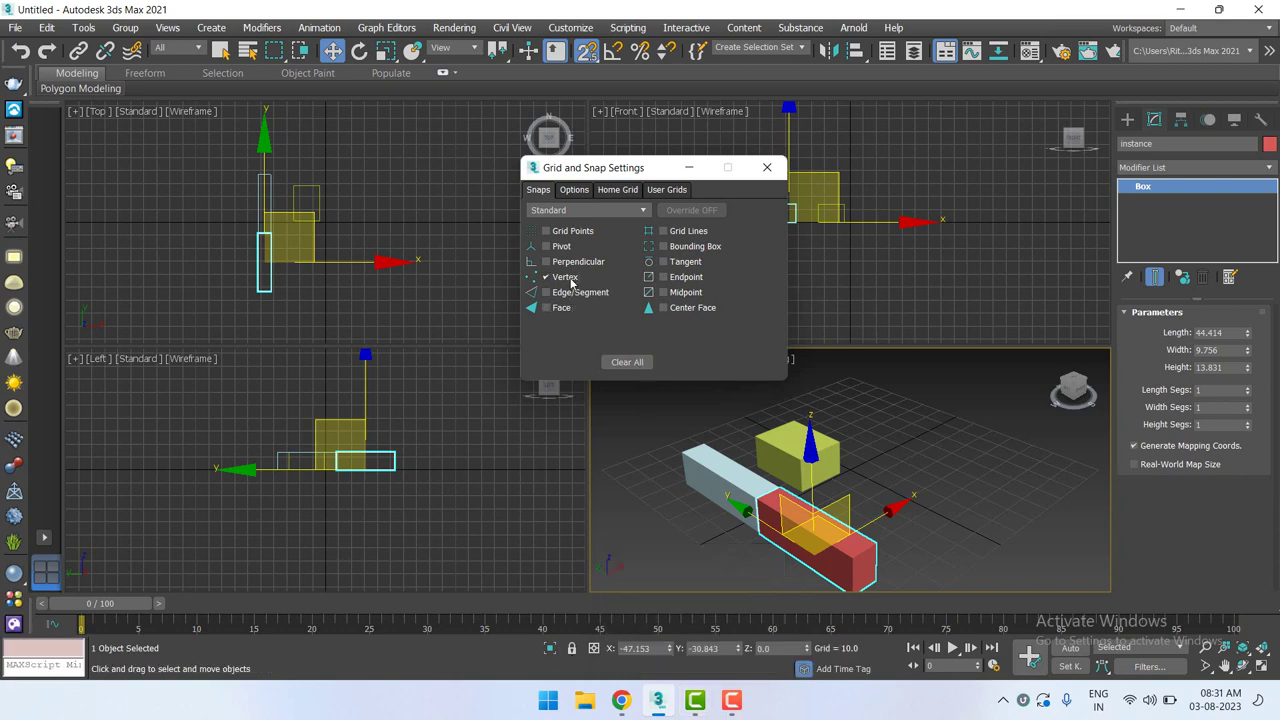
{"action": "left_click_drag", "start_coordinate": [814, 414], "coordinate": [760, 449], "text": "shift"}
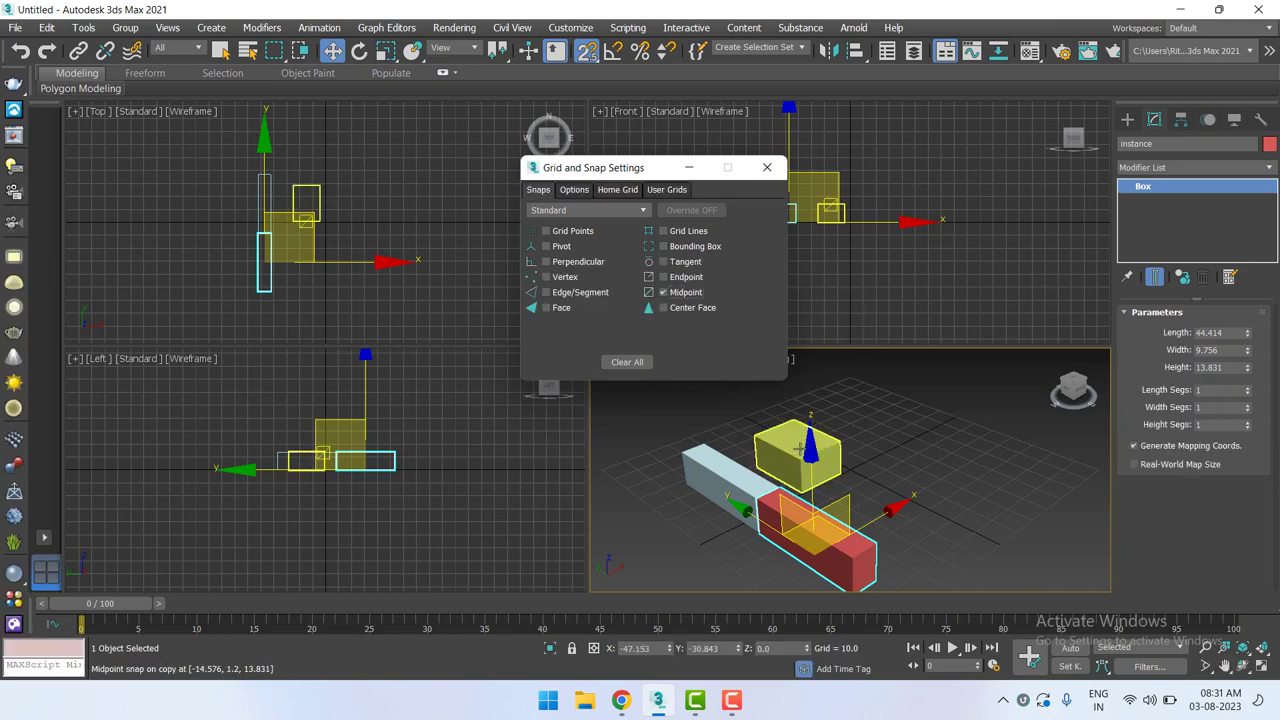
{"action": "mouse_move", "coordinate": [760, 449]}
{"action": "left_mouse_down", "text": "shift"}
{"action": "mouse_move", "coordinate": [828, 449]}
{"action": "mouse_move", "coordinate": [716, 474]}
{"action": "left_mouse_up", "text": "shift"}
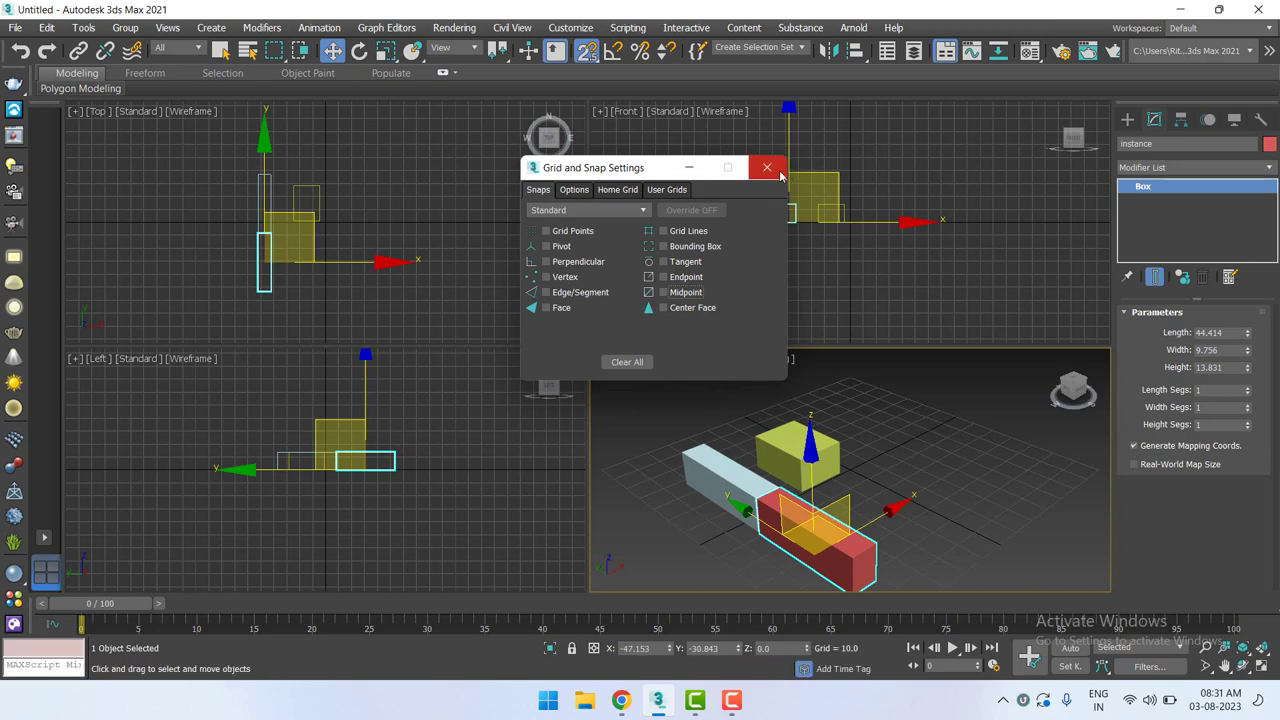
Set the snap Angle to 45 degrees on the Options tab.
{"action": "left_click", "coordinate": [574, 192]}
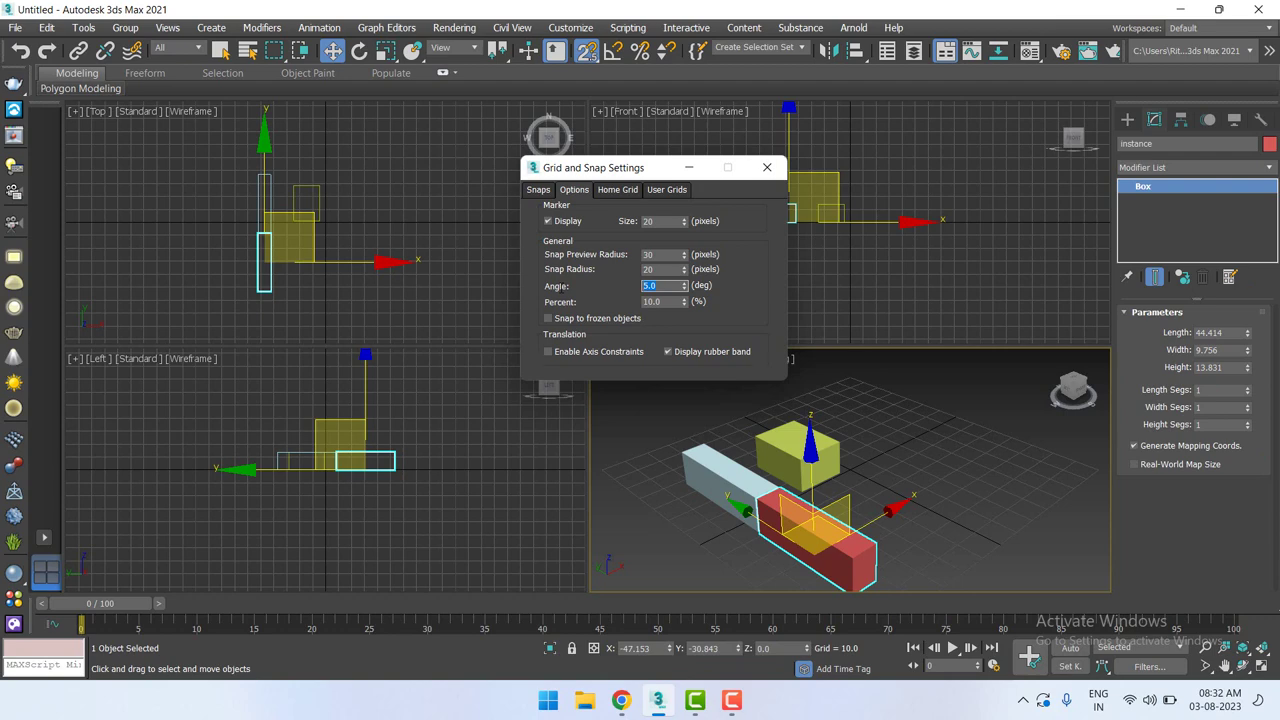
{"action": "type", "text": "5"}
{"action": "key", "text": "Return"}
Review the Home Grid and User Grids tabs, then close Grid and Snap Settings.
{"action": "left_click_drag", "start_coordinate": [661, 176], "coordinate": [669, 174]}
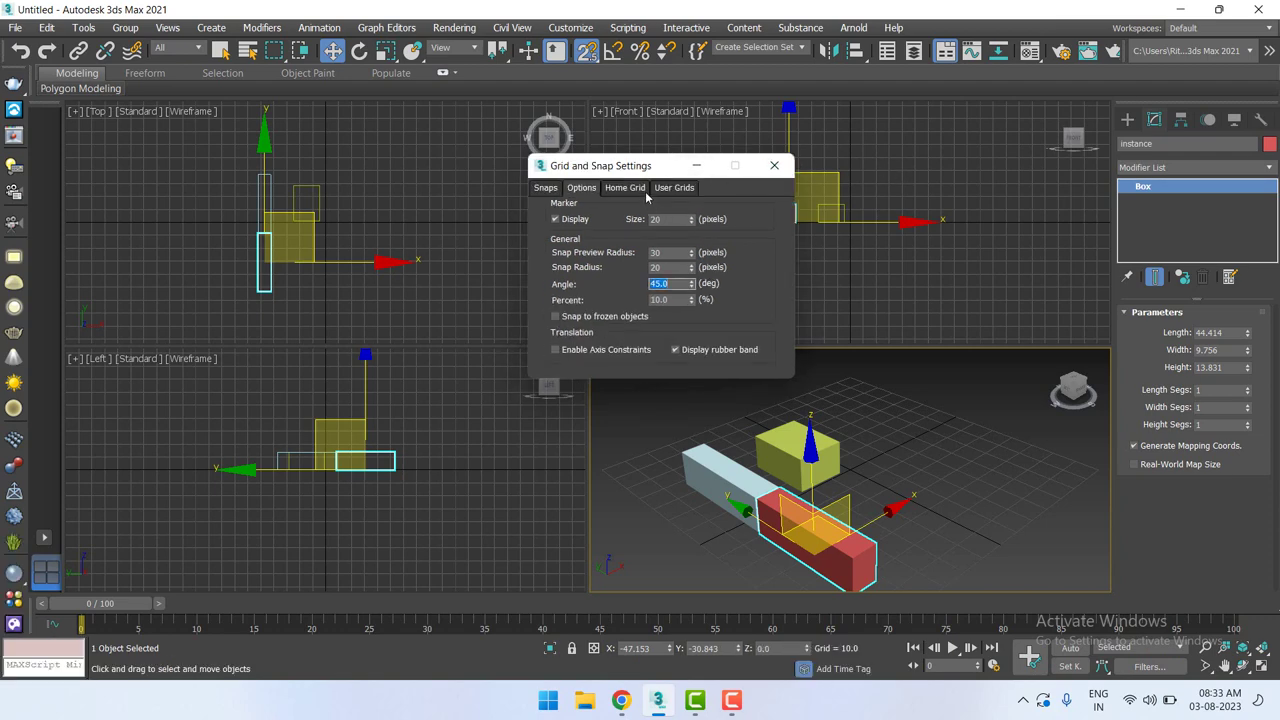
{"action": "left_click", "coordinate": [633, 190]}
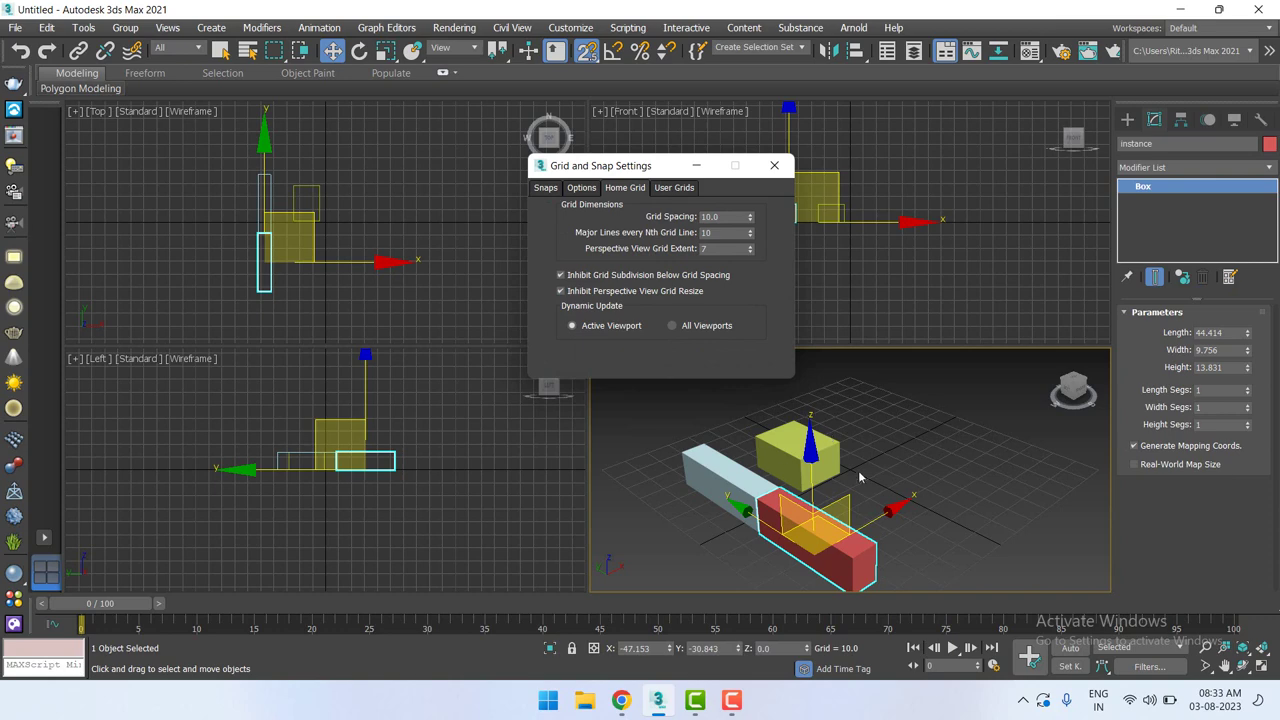
{"action": "left_click", "coordinate": [690, 191]}
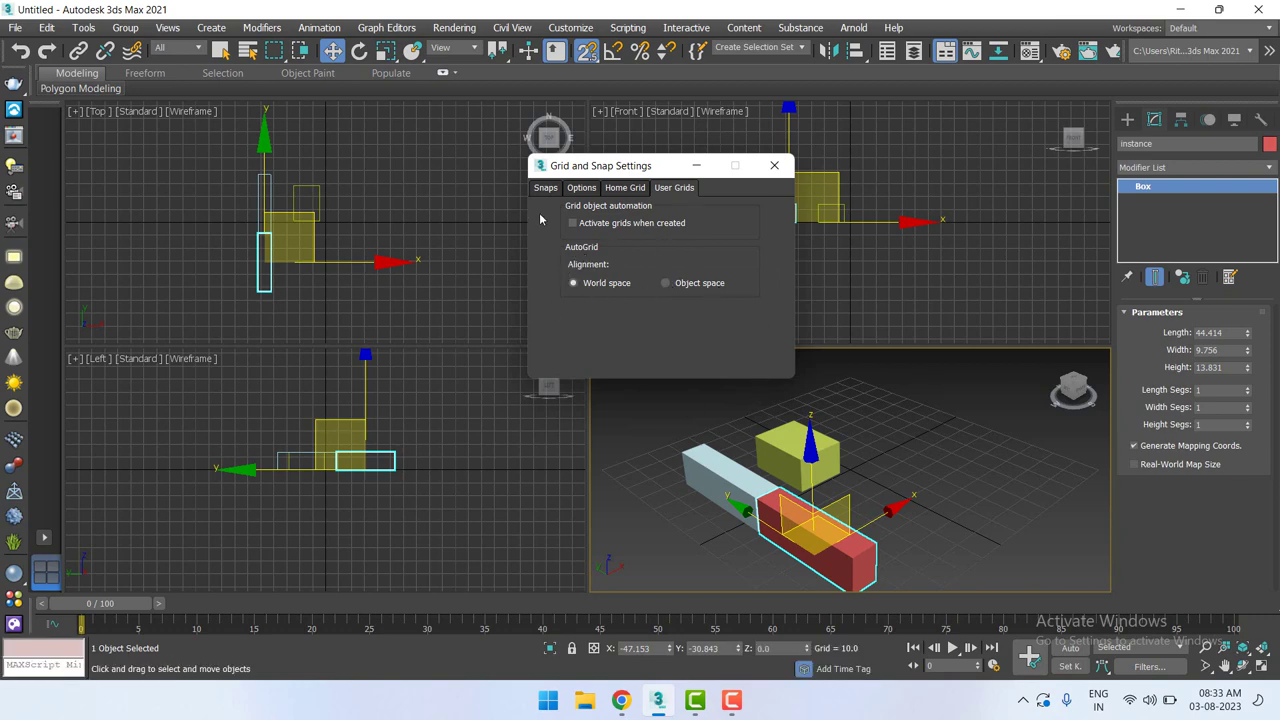
{"action": "left_click", "coordinate": [582, 188]}
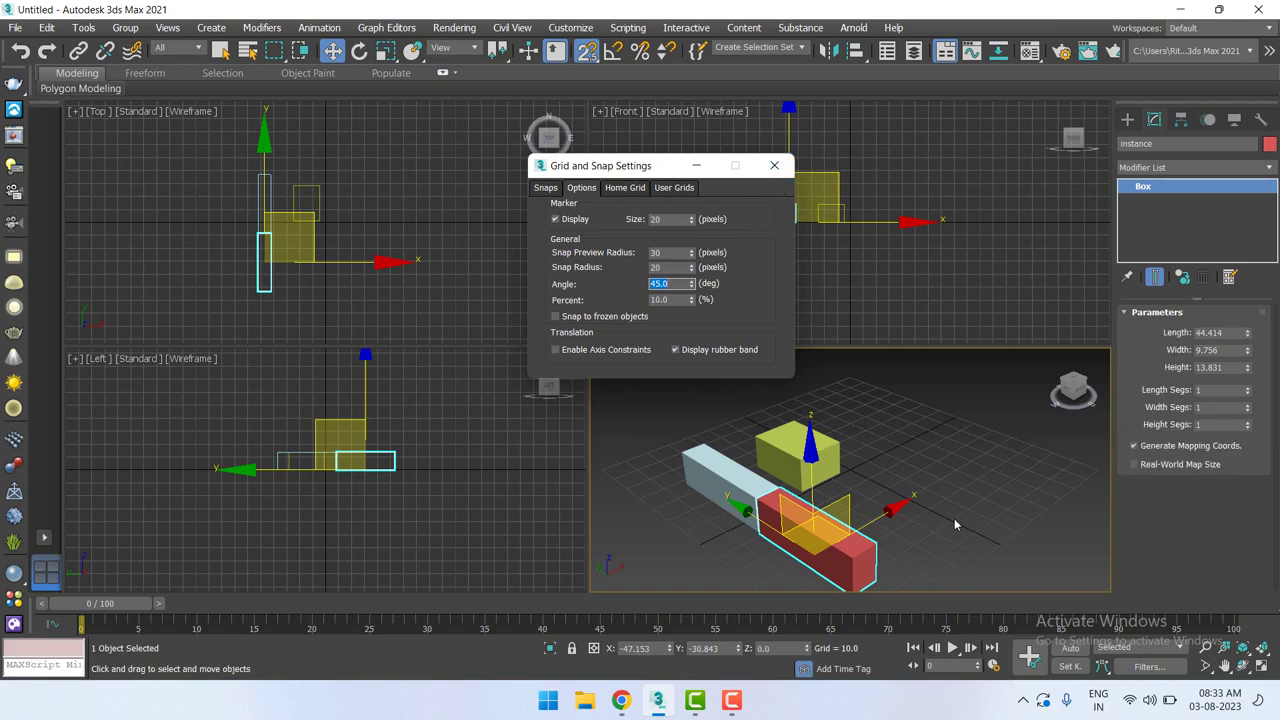
{"action": "left_click", "coordinate": [774, 165]}
{"action": "key", "text": "ctrl+z"}
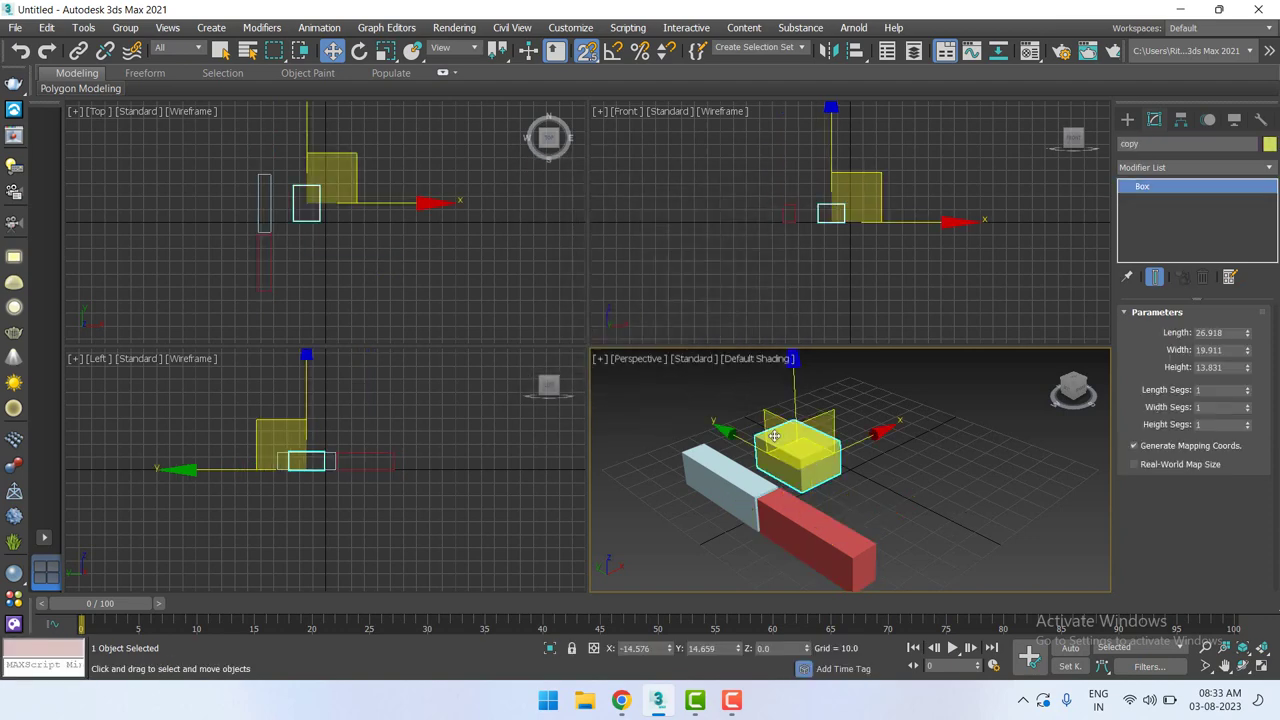
{"action": "key", "text": "ctrl+z"}
{"action": "key", "text": "ctrl+z"}
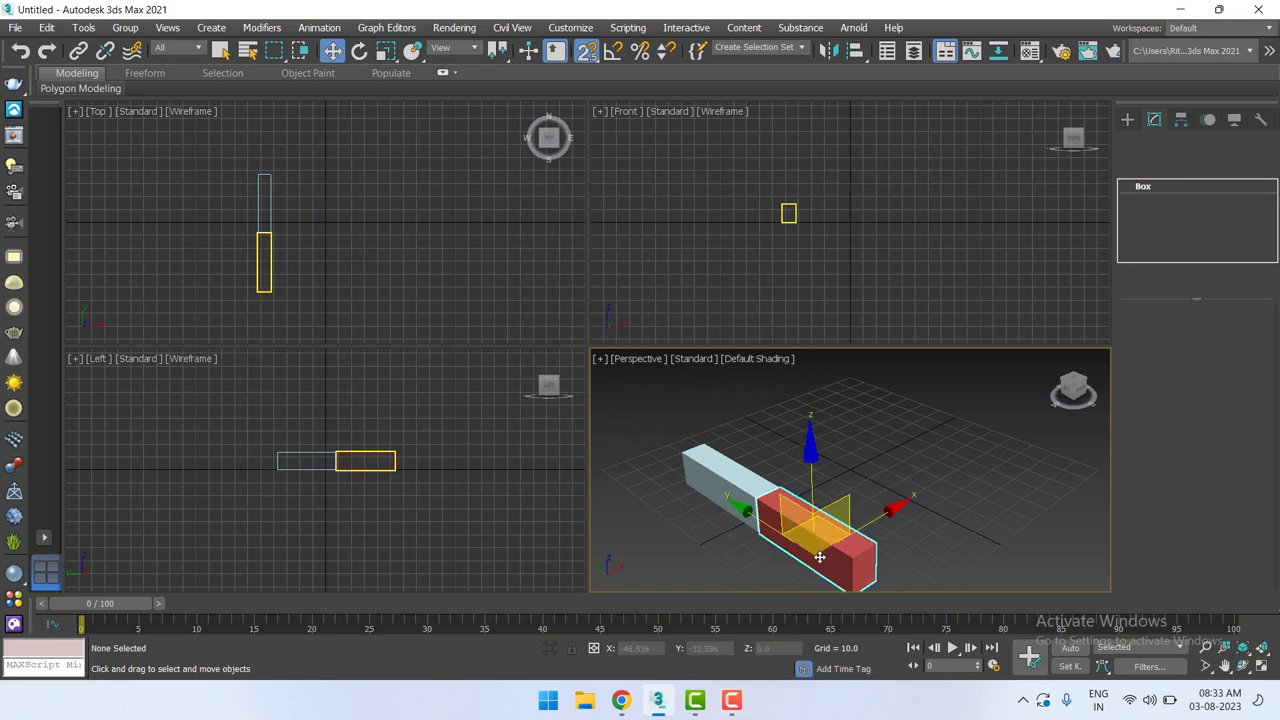
{"action": "key", "text": "ctrl+z"}
{"action": "left_click", "coordinate": [764, 510]}
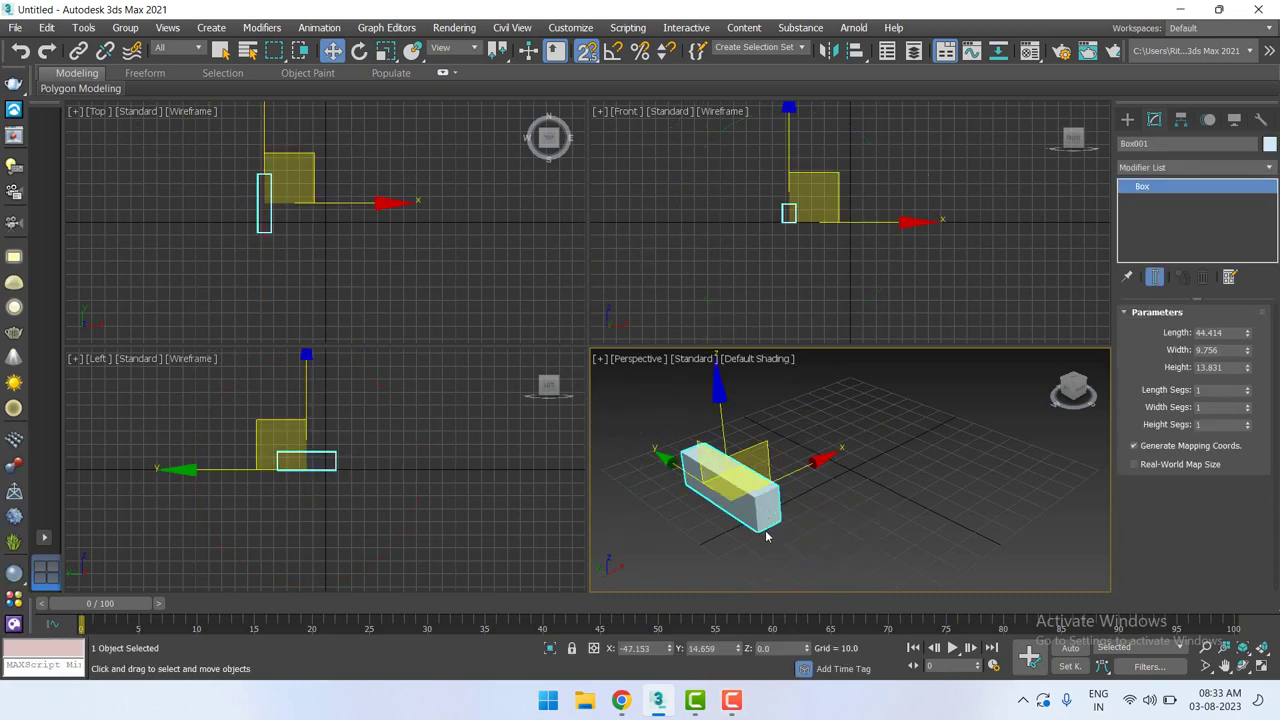
{"action": "key", "text": "e"}
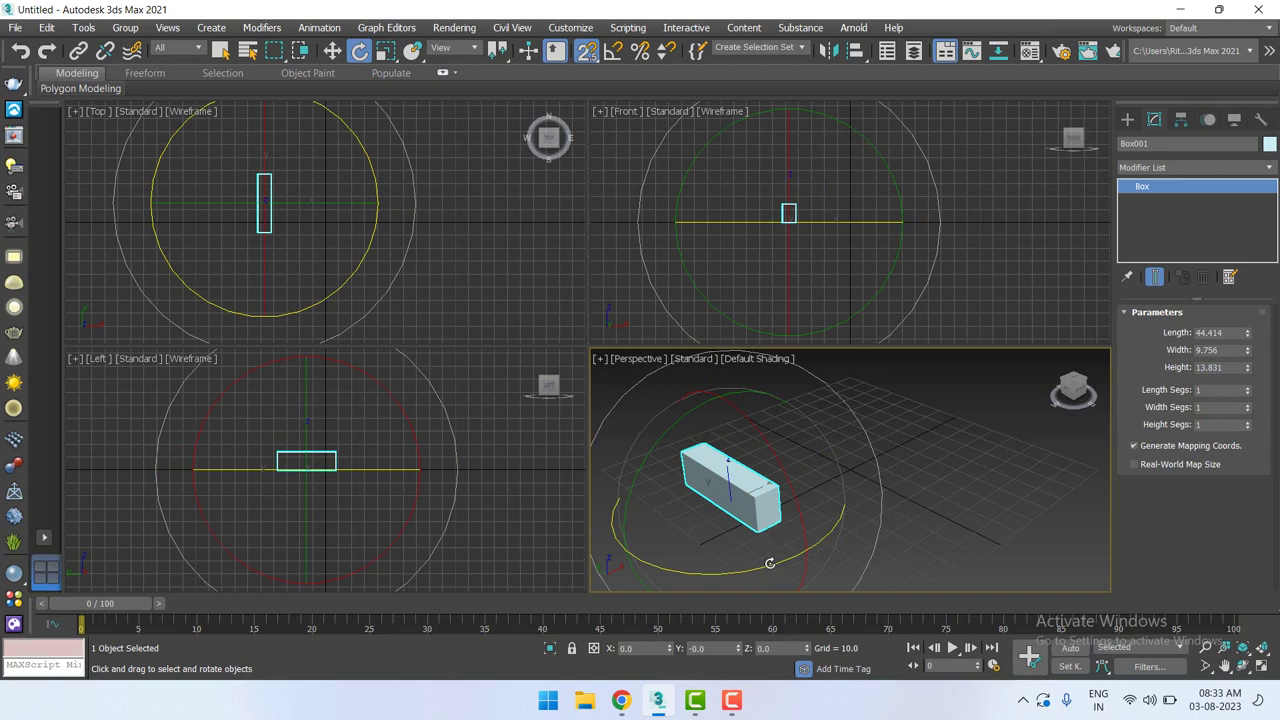
{"action": "mouse_move", "coordinate": [769, 563]}
{"action": "left_mouse_down"}
{"action": "mouse_move", "coordinate": [922, 532]}
{"action": "mouse_move", "coordinate": [1006, 494]}
{"action": "left_mouse_up"}
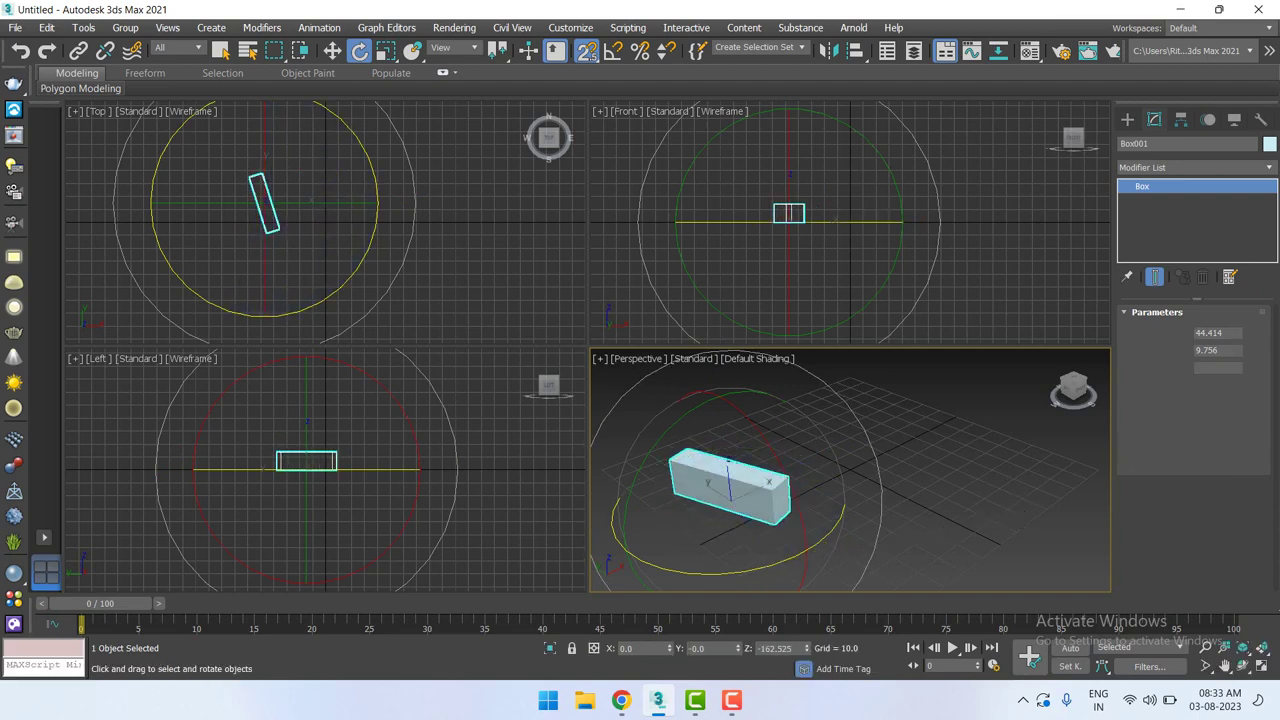
{"action": "key", "text": "ctrl+z"}
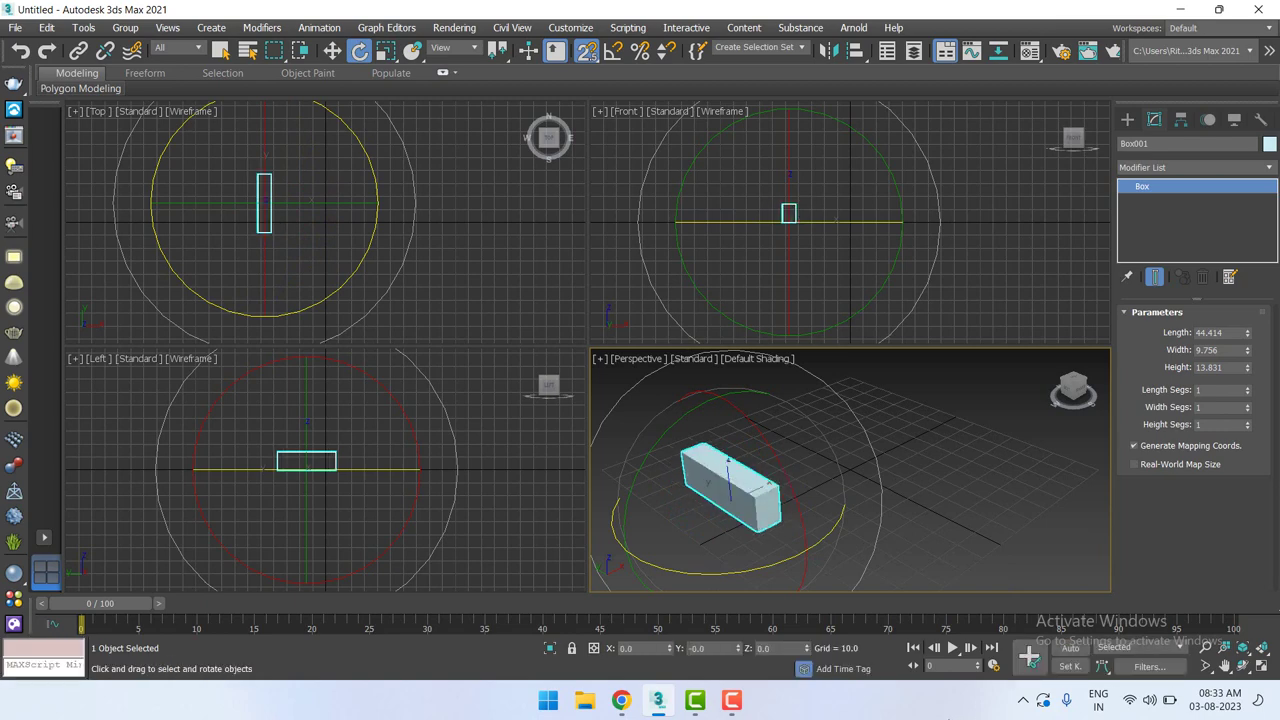
Turn on both the Snaps Toggle and the Angle Snap Toggle on the main toolbar.
{"action": "left_click", "coordinate": [590, 52]}
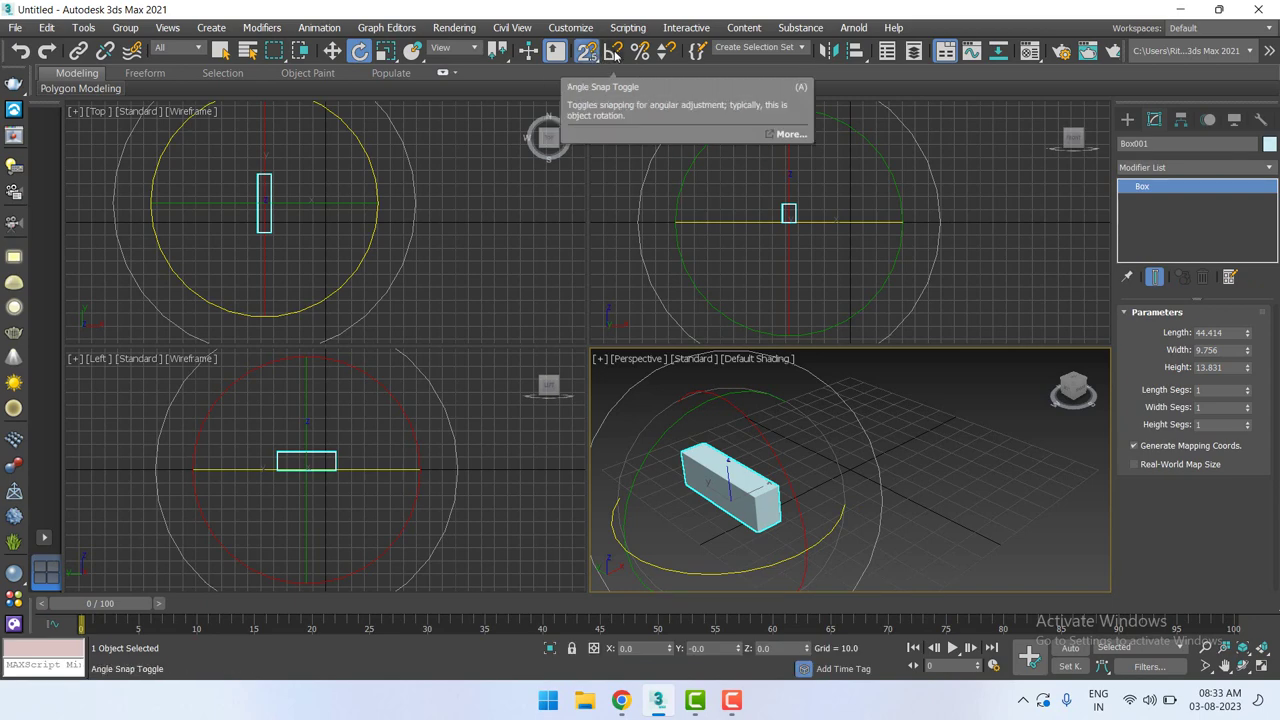
{"action": "left_click", "coordinate": [614, 55]}
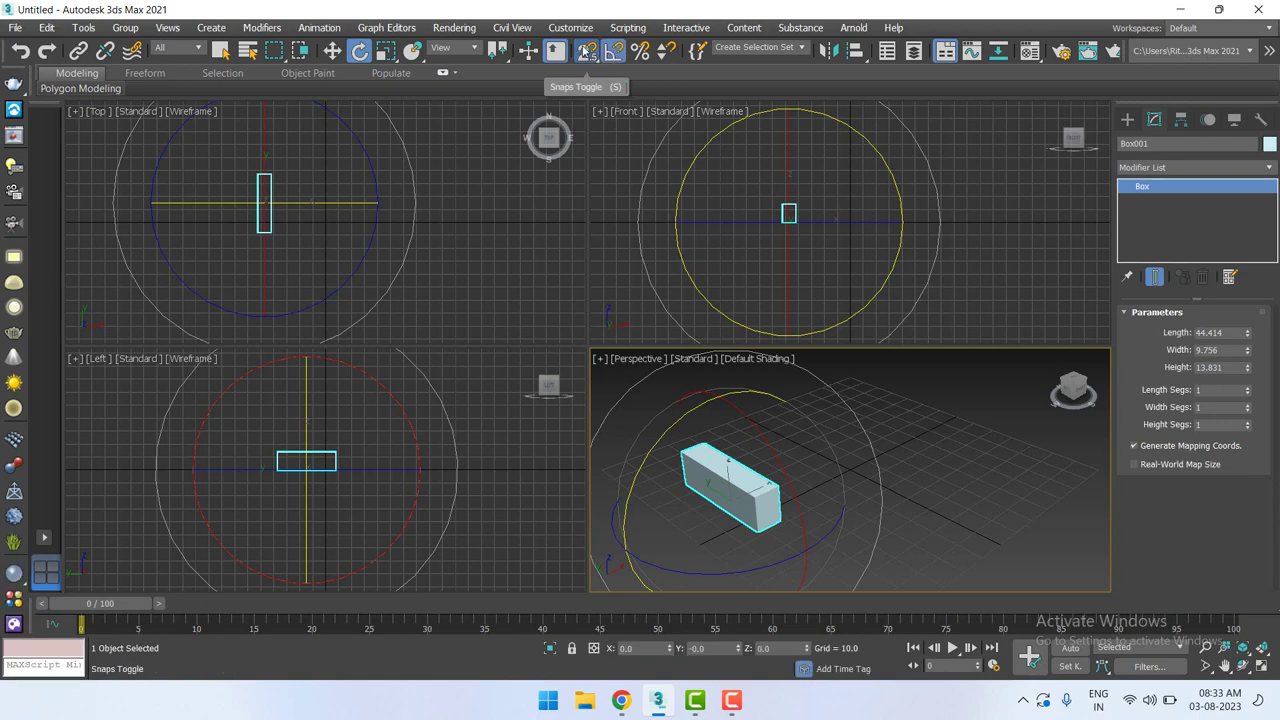
{"action": "mouse_move", "coordinate": [587, 51]}
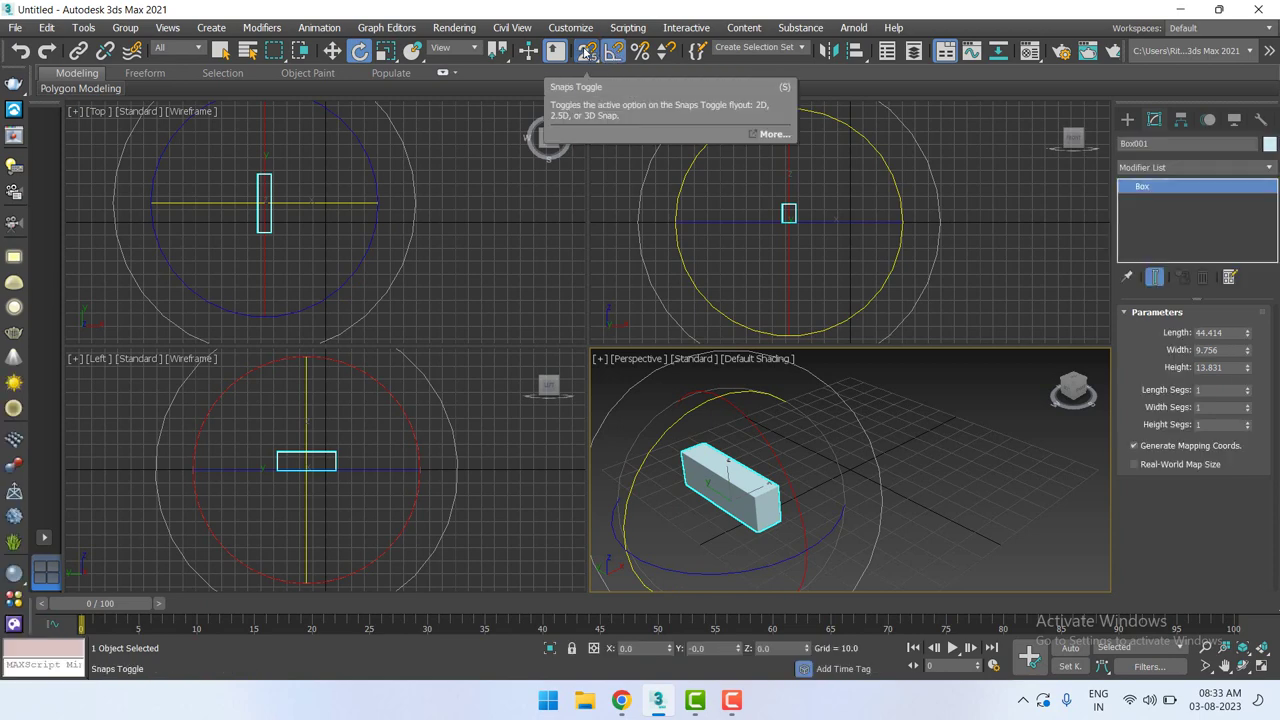
{"action": "left_click", "coordinate": [587, 51]}
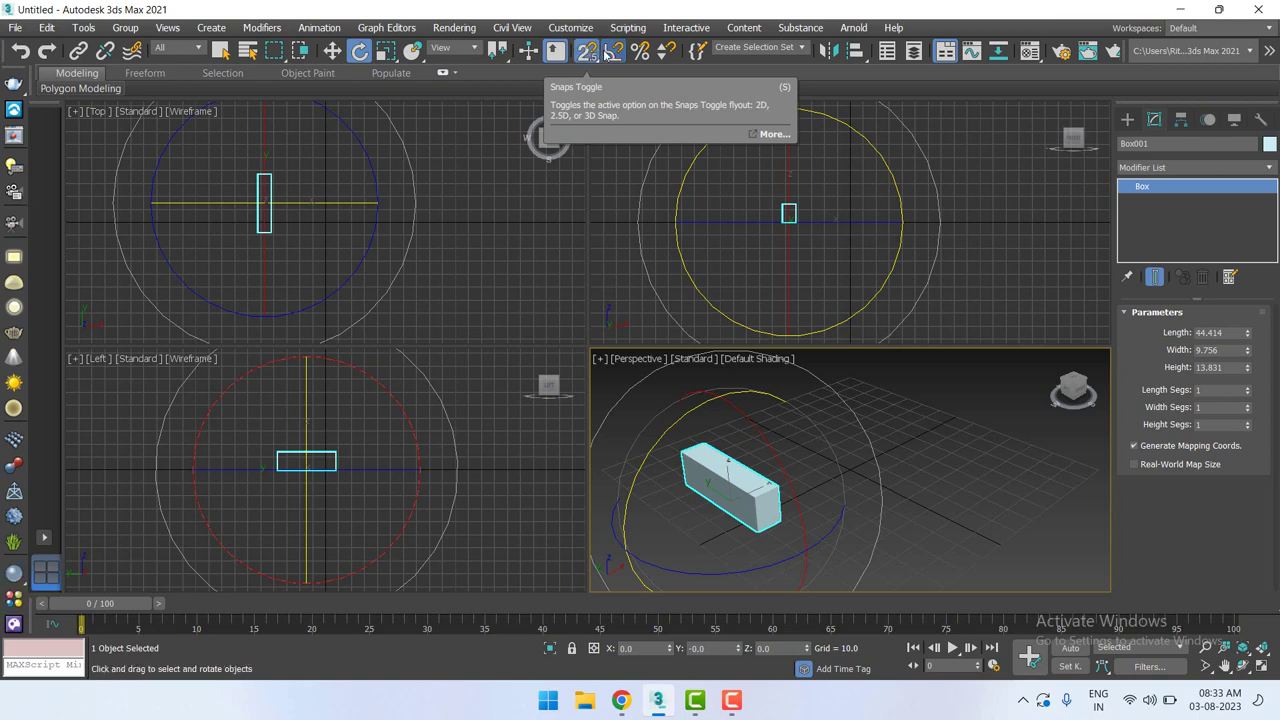
{"action": "left_click", "coordinate": [611, 55]}
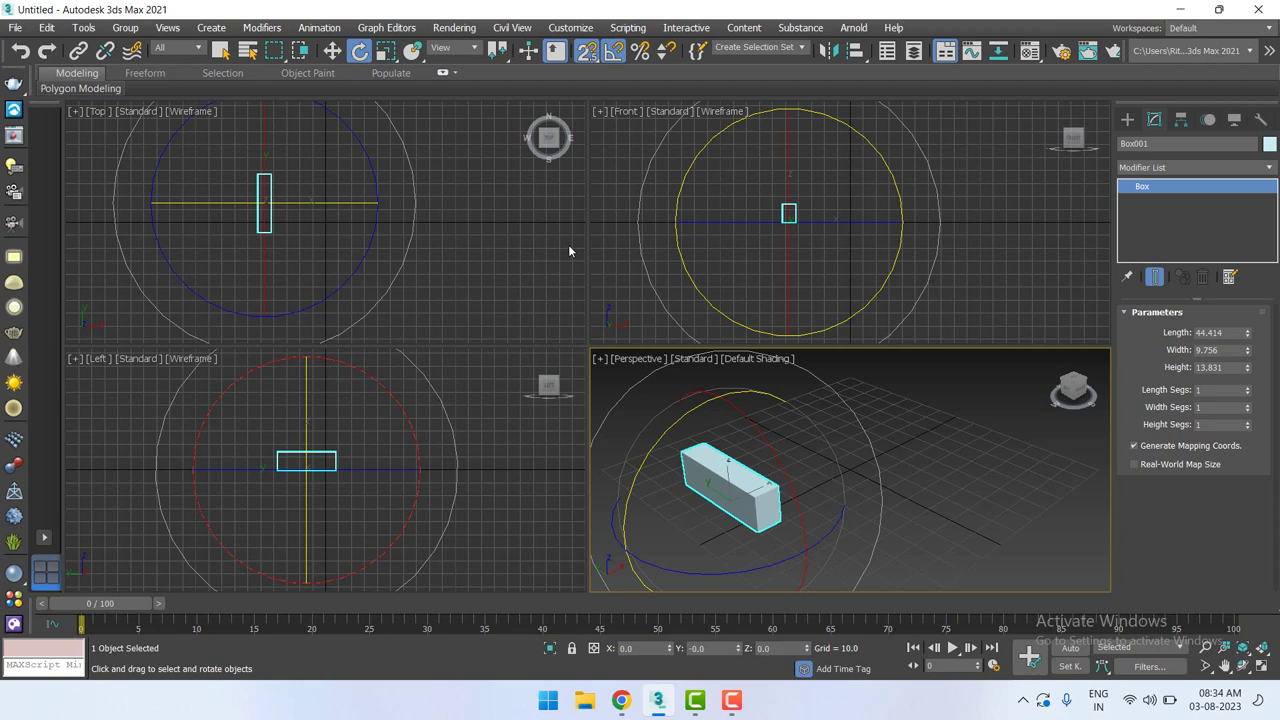
Shift-drag Box001 in the Top view to make an independent Copy, Box002, raised to Z 15.777.
{"action": "right_click", "coordinate": [572, 233]}
{"action": "key", "text": "w"}
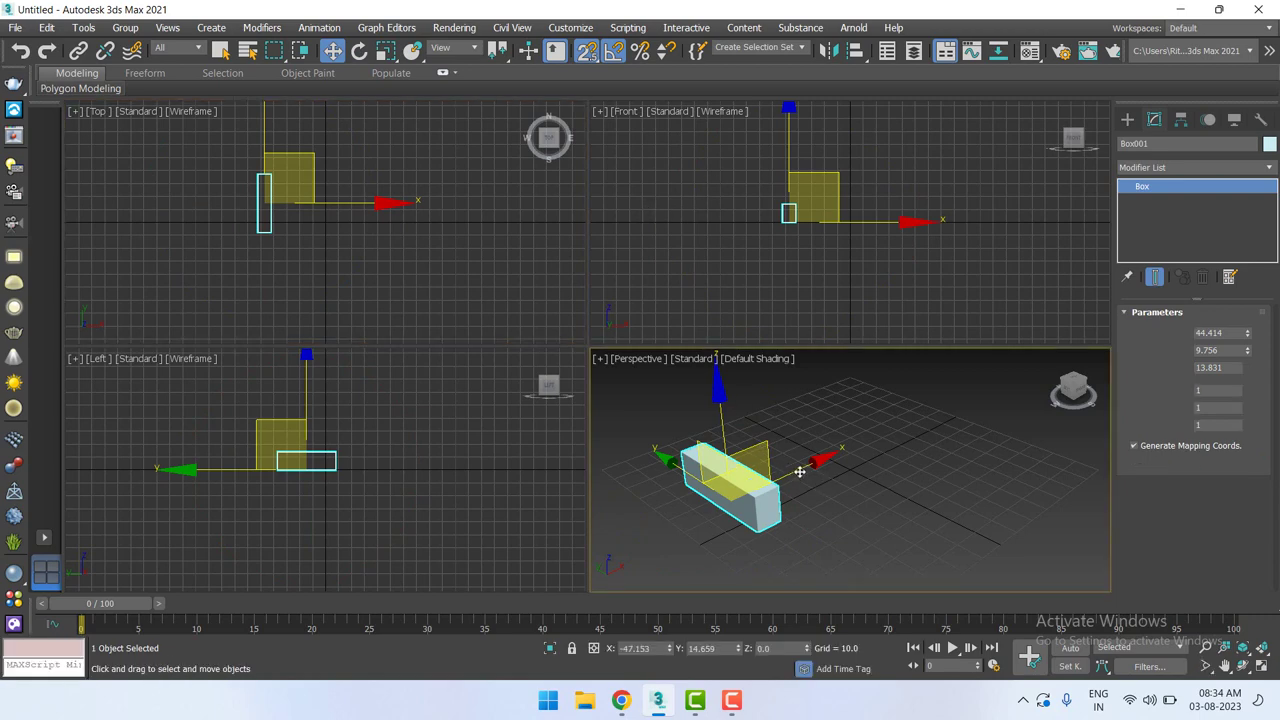
{"action": "mouse_move", "coordinate": [798, 471]}
{"action": "left_mouse_down", "text": "shift"}
{"action": "mouse_move", "coordinate": [887, 452]}
{"action": "mouse_move", "coordinate": [876, 442]}
{"action": "left_mouse_up", "text": "shift"}
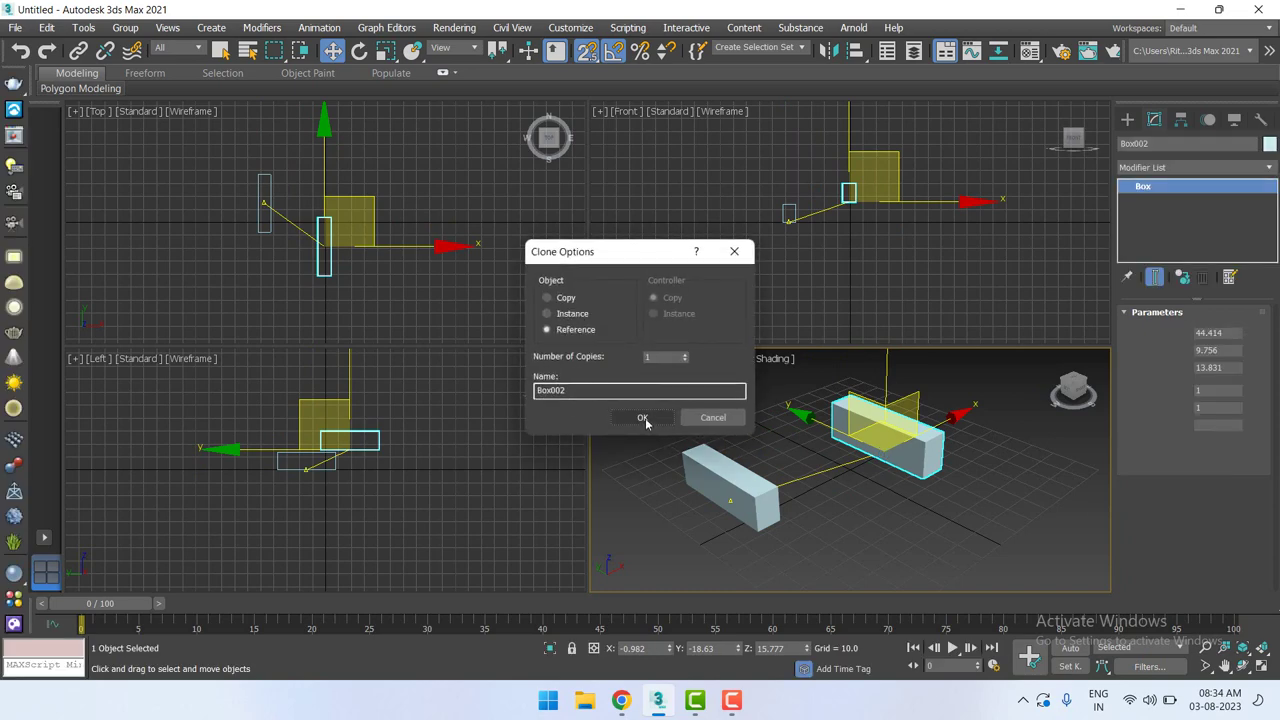
{"action": "left_click", "coordinate": [566, 298]}
{"action": "left_click", "coordinate": [642, 416]}
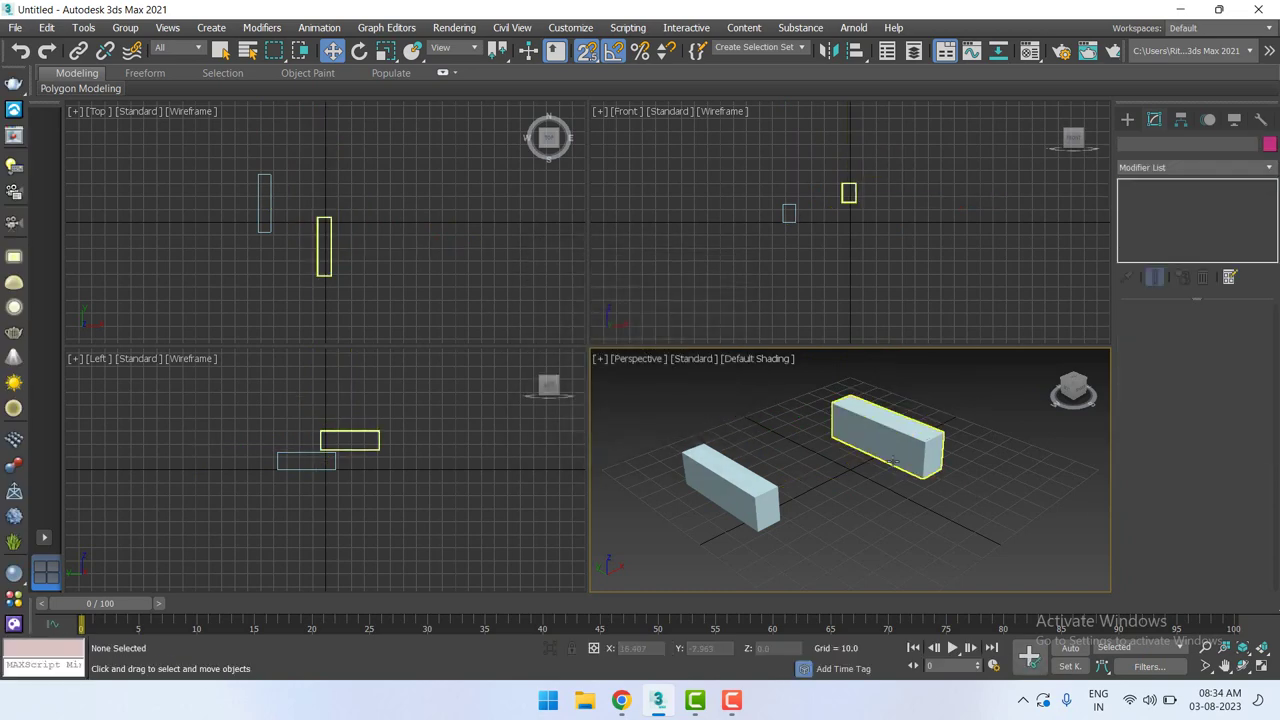
{"action": "right_click", "coordinate": [866, 587]}
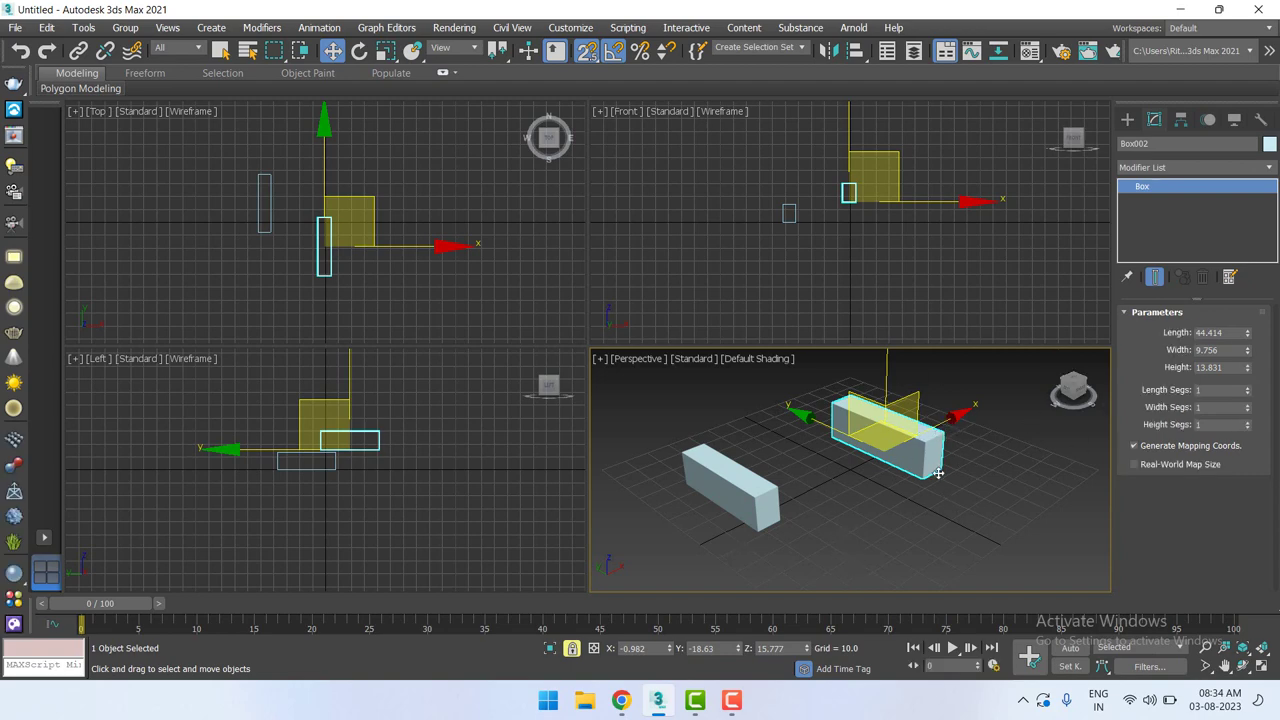
Cycle through the Rotate and Scale tools, then turn off the selection lock.
{"action": "key", "text": "e"}
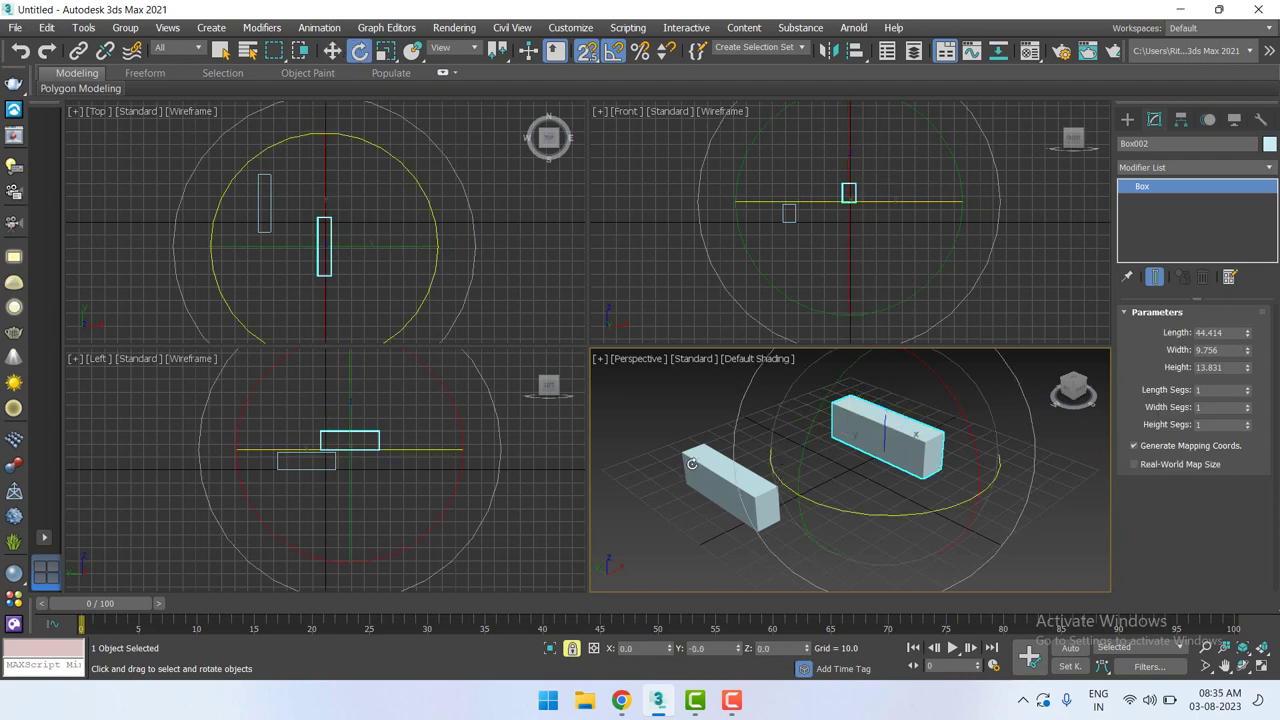
{"action": "key", "text": "r"}
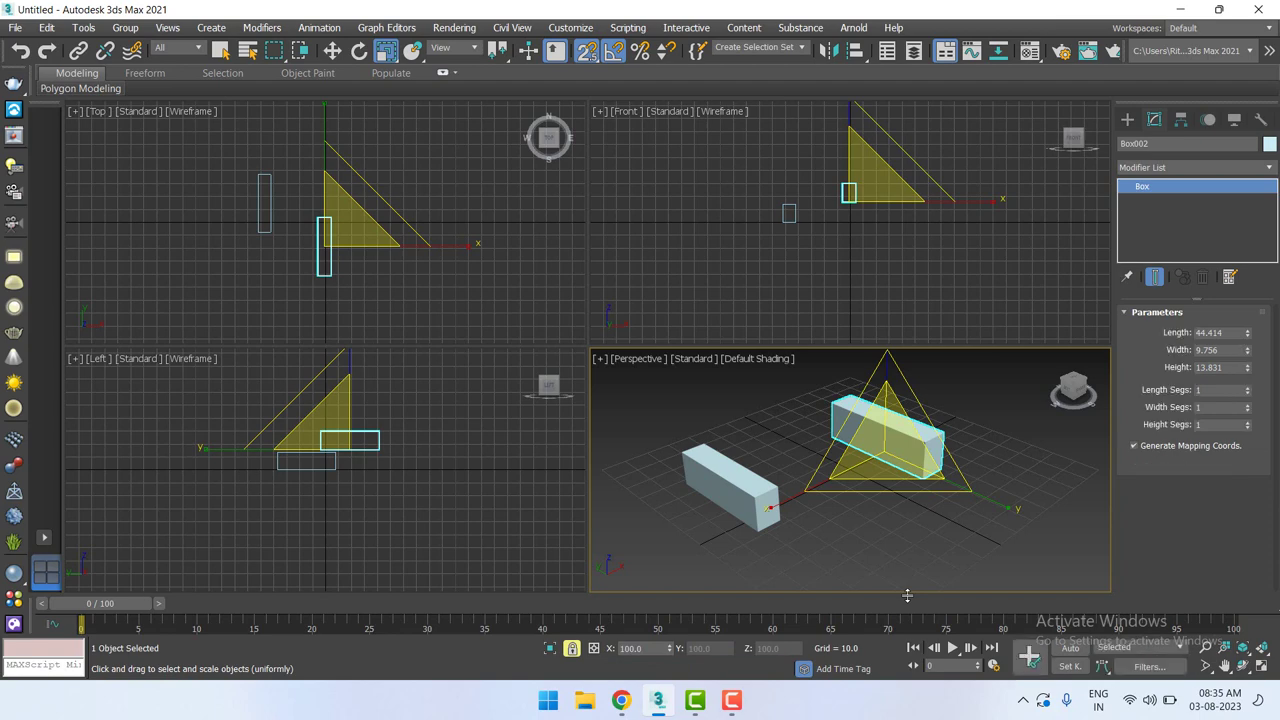
{"action": "right_click", "coordinate": [907, 595]}
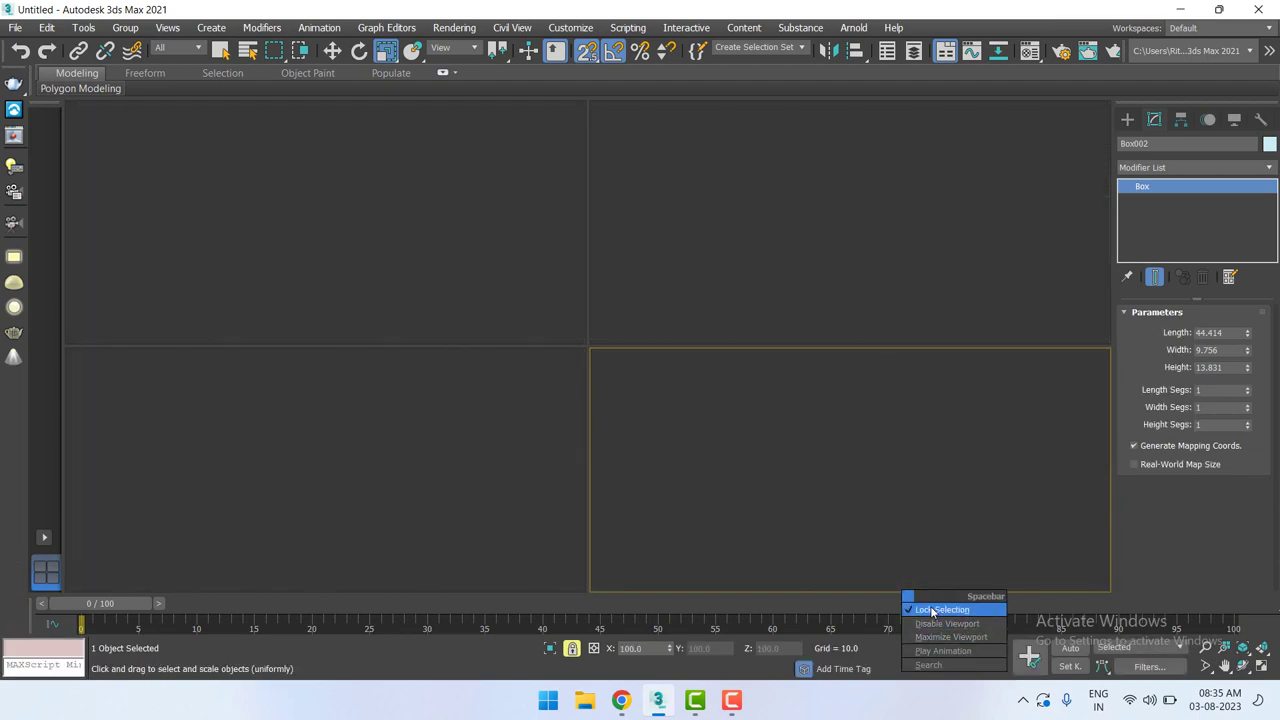
{"action": "left_click", "coordinate": [940, 609]}
Select the boxes, return to Move, and re-enable snapping and angle snapping.
{"action": "left_click", "coordinate": [871, 521]}
{"action": "left_click", "coordinate": [730, 488]}
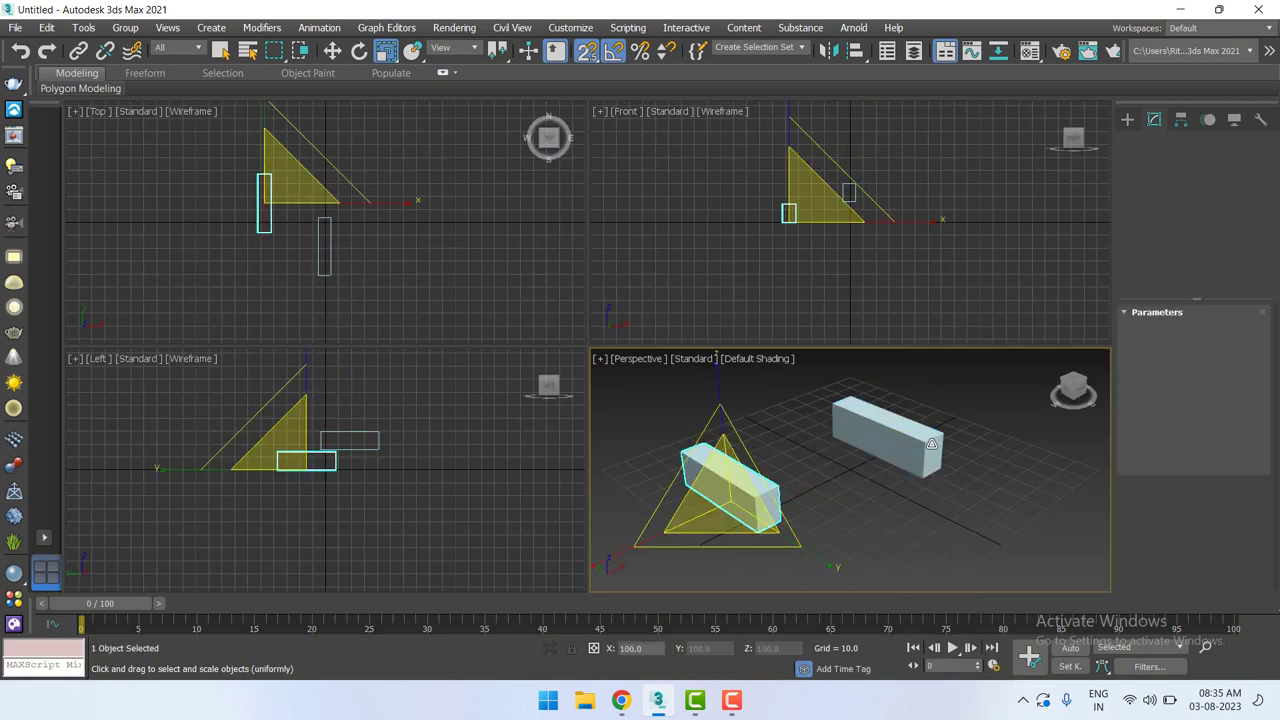
{"action": "left_click", "coordinate": [890, 445]}
{"action": "key", "text": "w"}
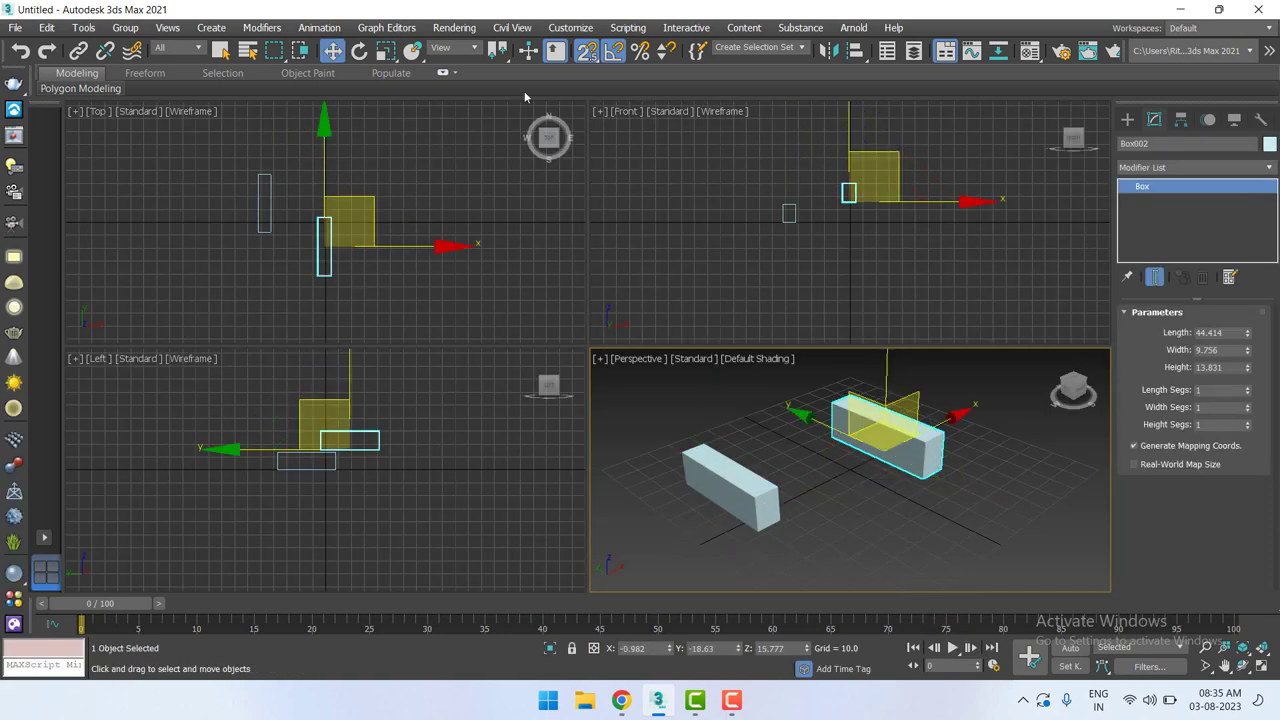
{"action": "left_click", "coordinate": [594, 58]}
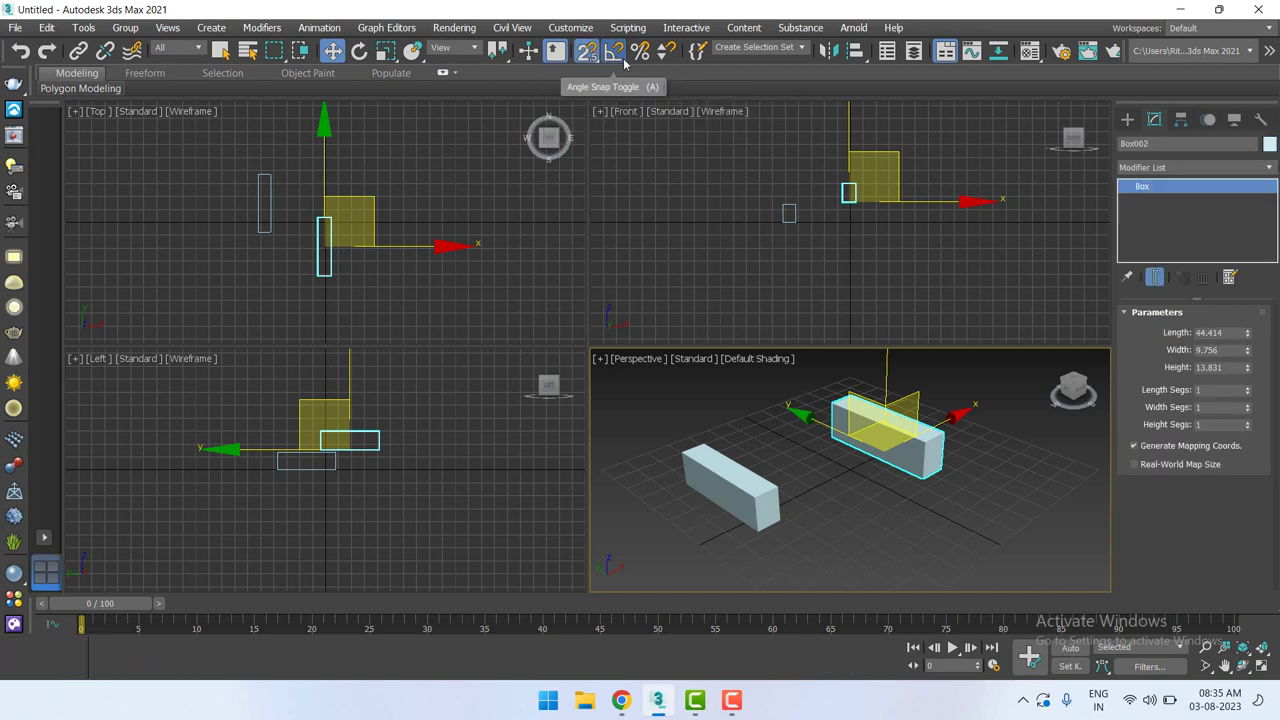
{"action": "left_click", "coordinate": [614, 52]}
{"action": "right_click", "coordinate": [780, 330]}
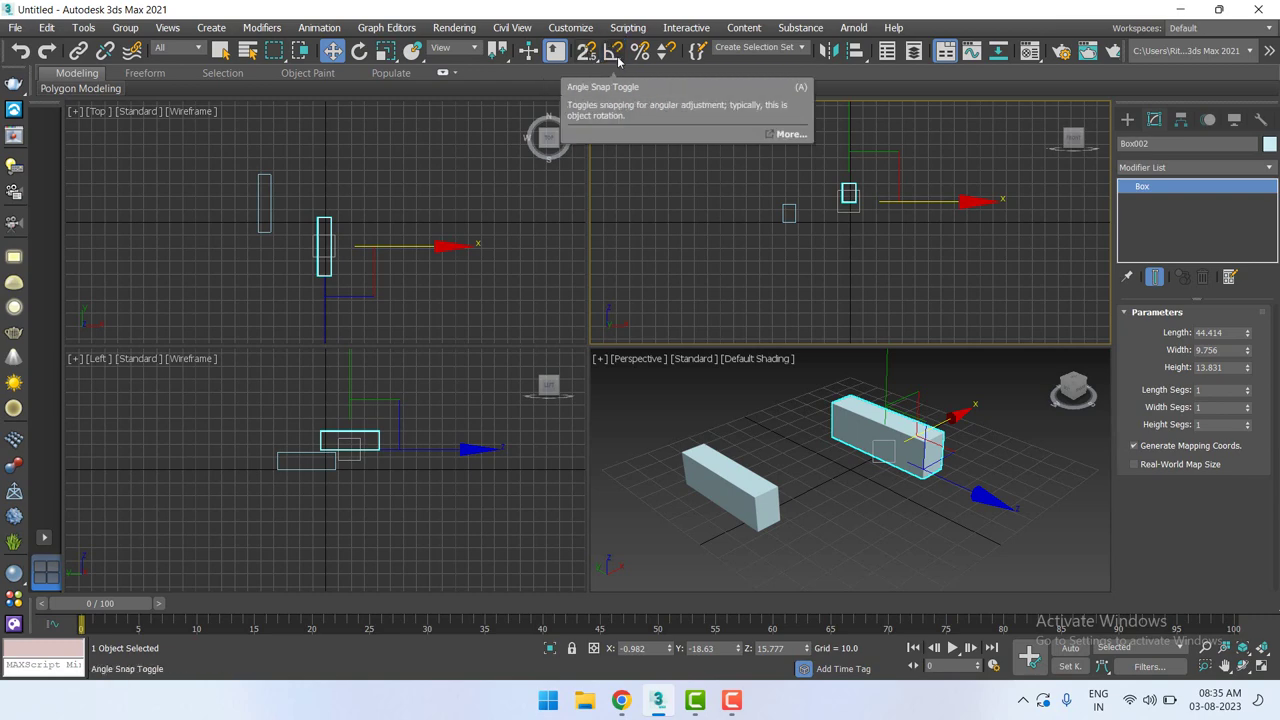
Delete the copied Box002 and select the remaining Box001.
{"action": "left_click", "coordinate": [782, 463]}
{"action": "left_click", "coordinate": [900, 445]}
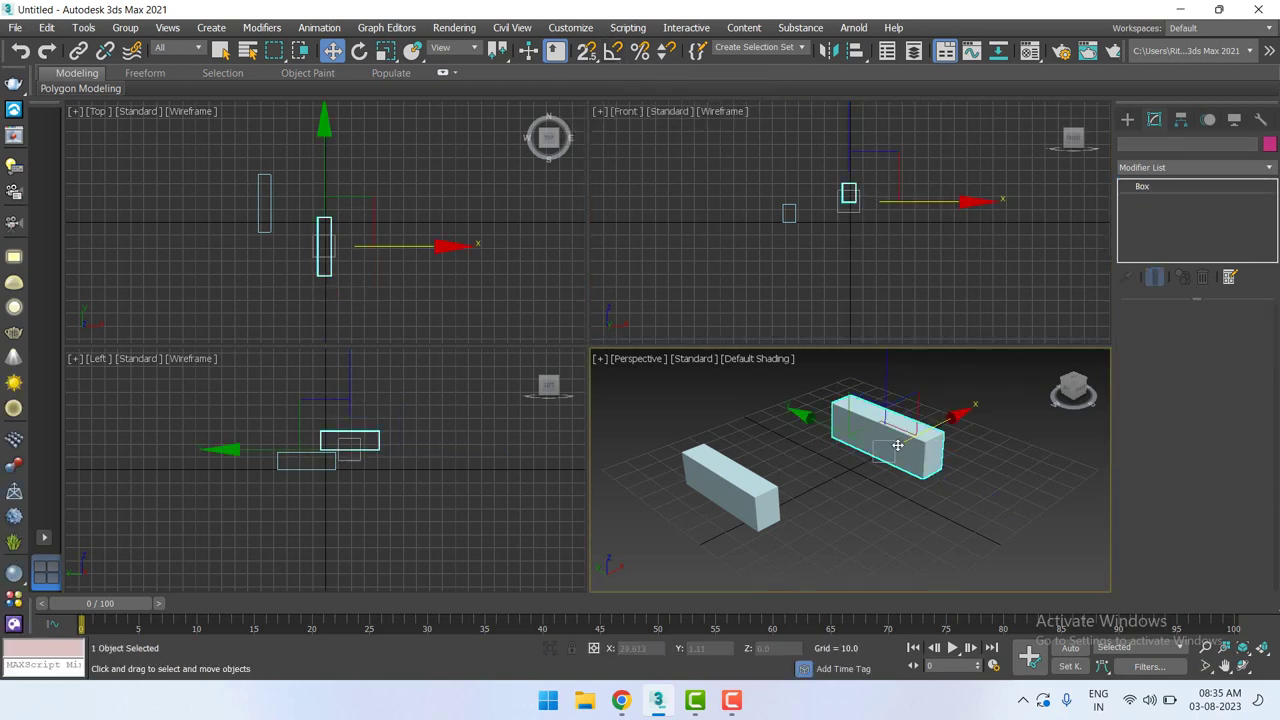
{"action": "left_click", "coordinate": [752, 476]}
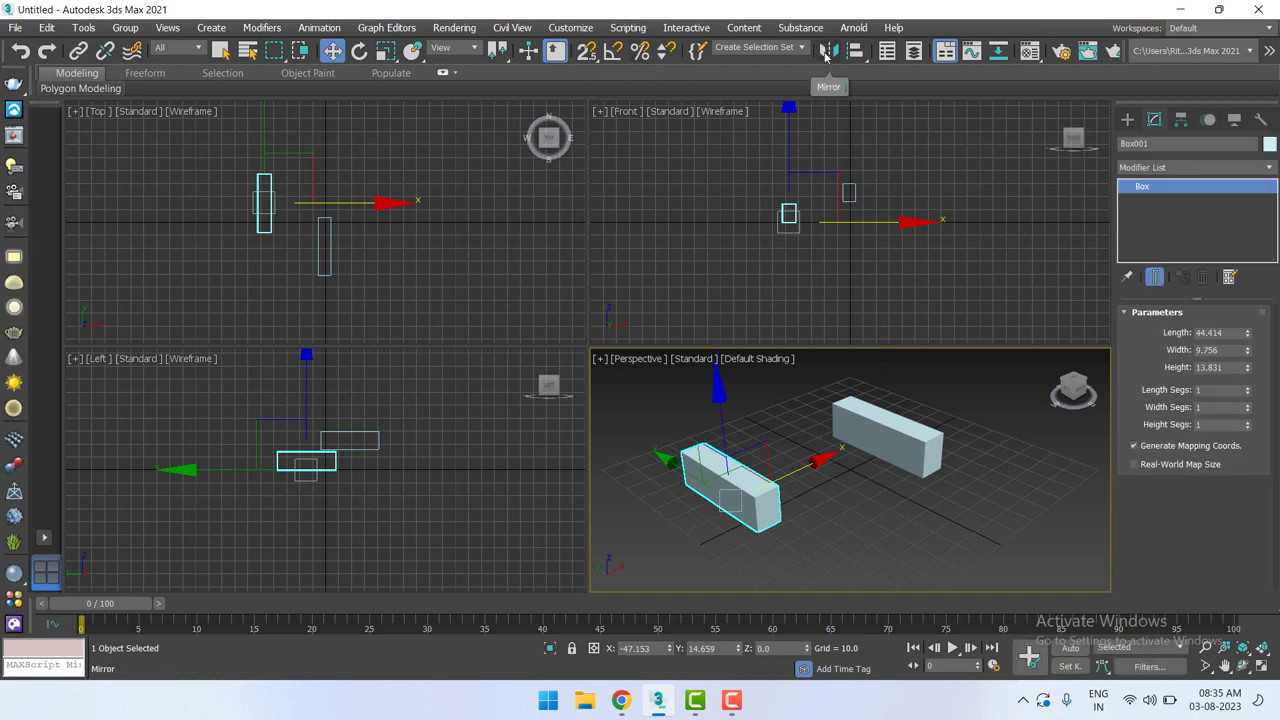
{"action": "mouse_move", "coordinate": [828, 50]}
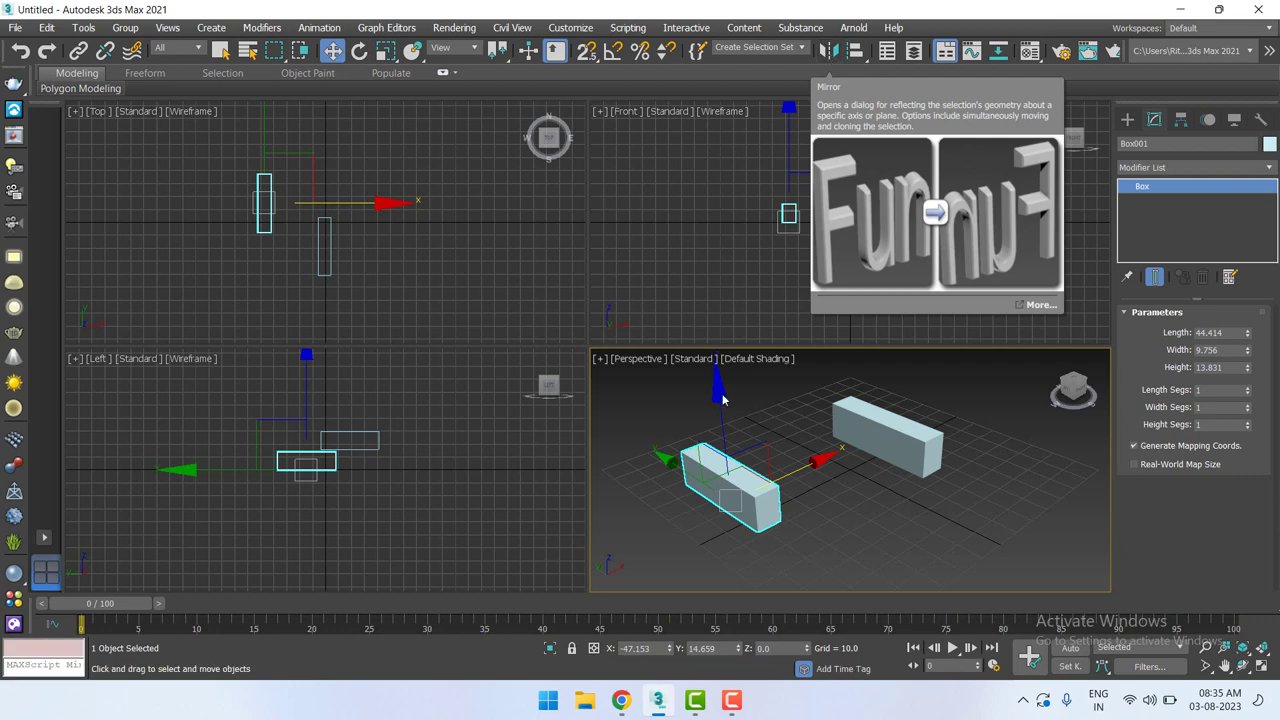
{"action": "left_click", "coordinate": [885, 428]}
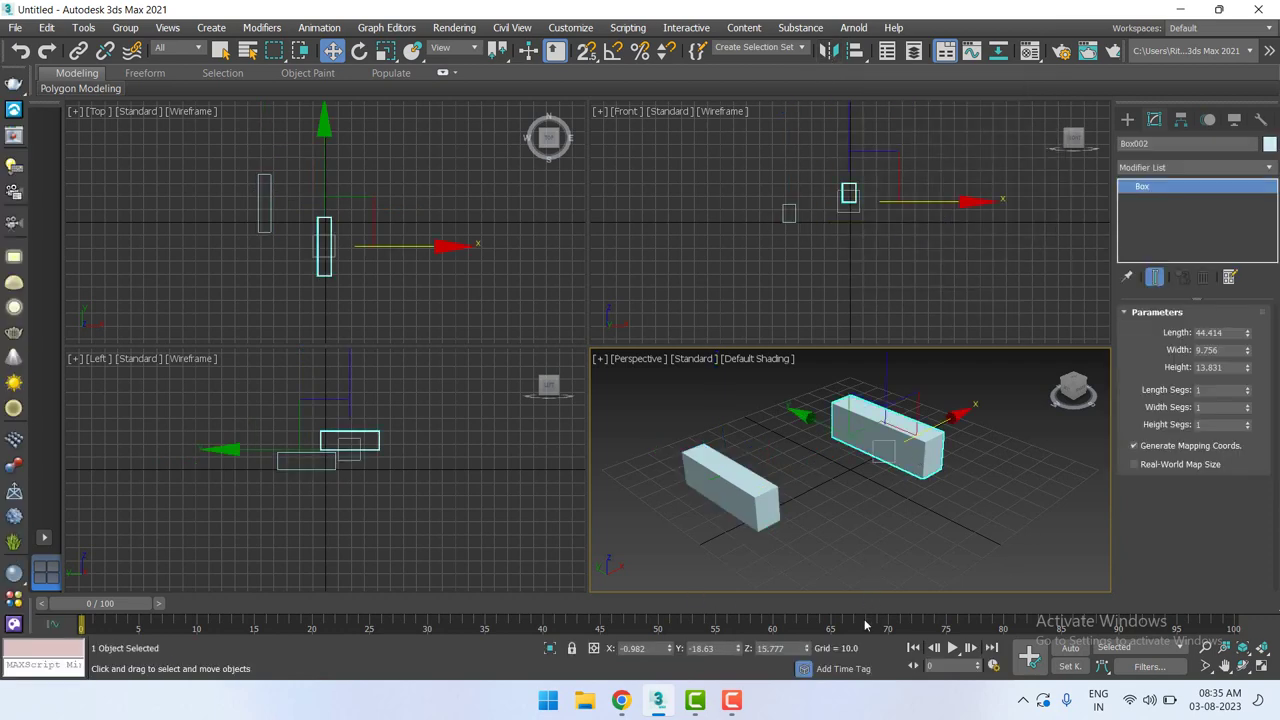
{"action": "key", "text": "Delete"}
{"action": "left_click", "coordinate": [745, 495]}
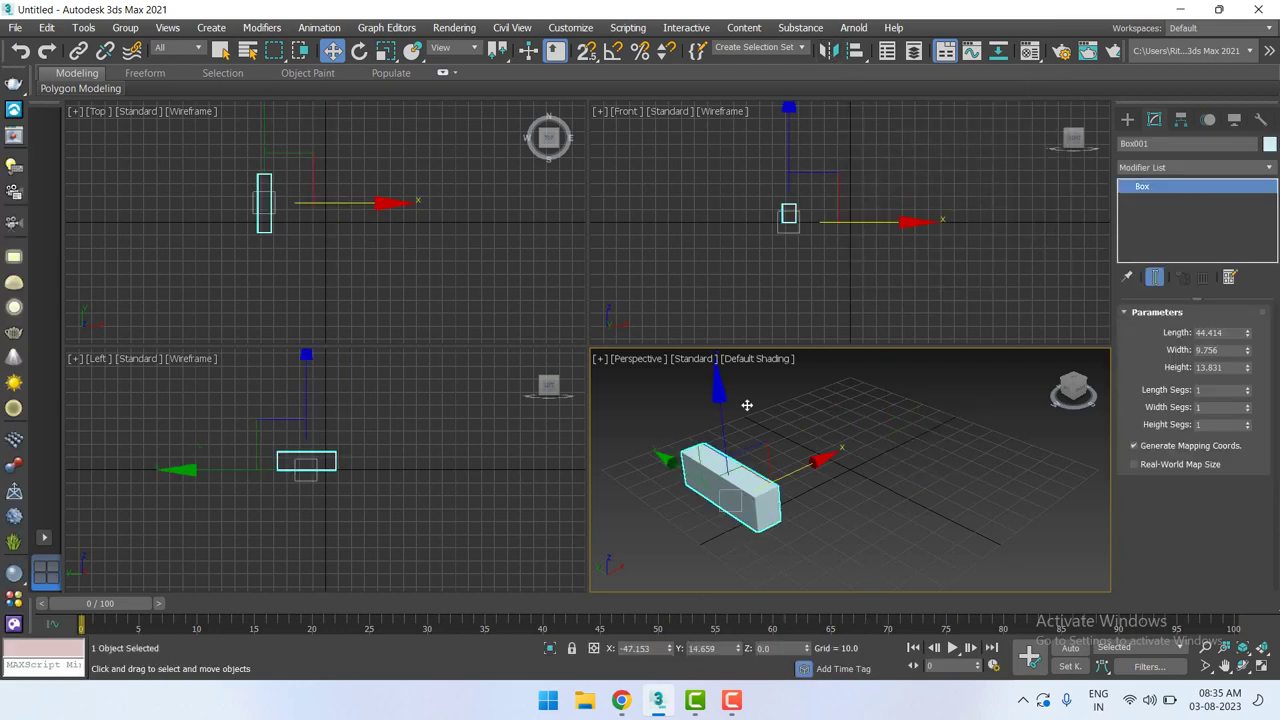
In the Mirror dialog, set the mirror axis to X and the clone option to Copy.
{"action": "left_click", "coordinate": [829, 52]}
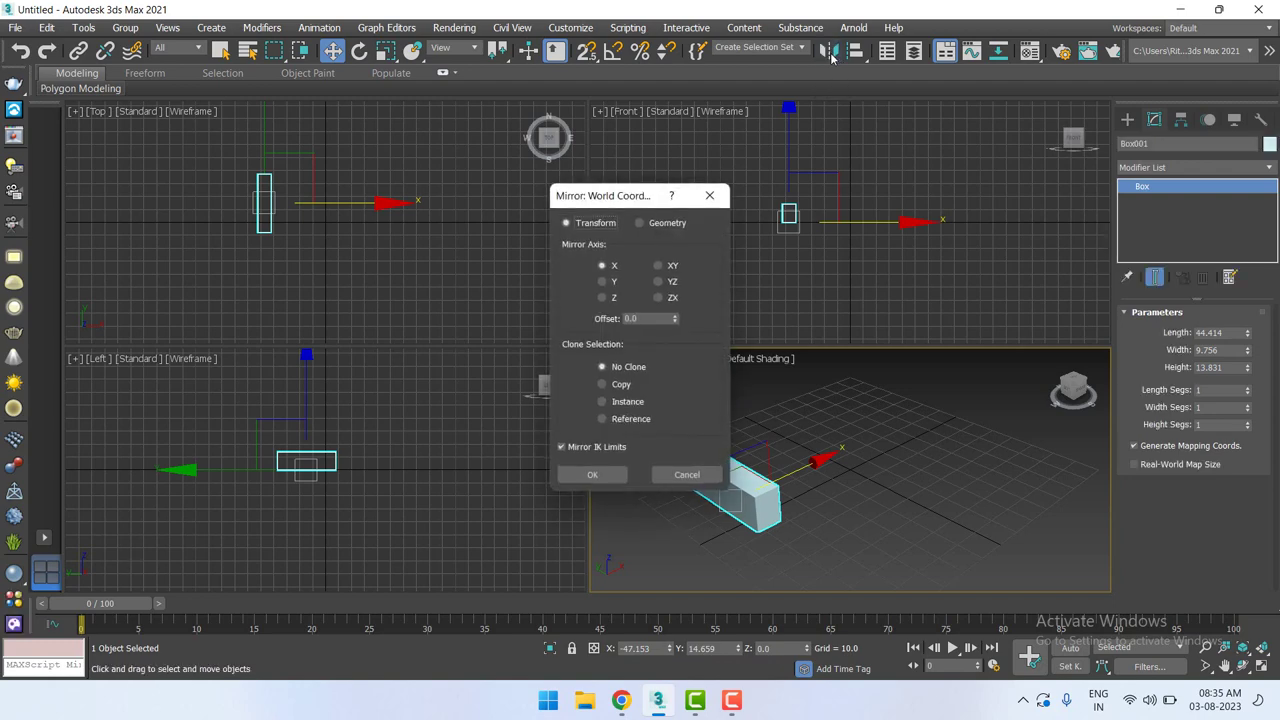
{"action": "left_click_drag", "start_coordinate": [620, 196], "coordinate": [990, 121]}
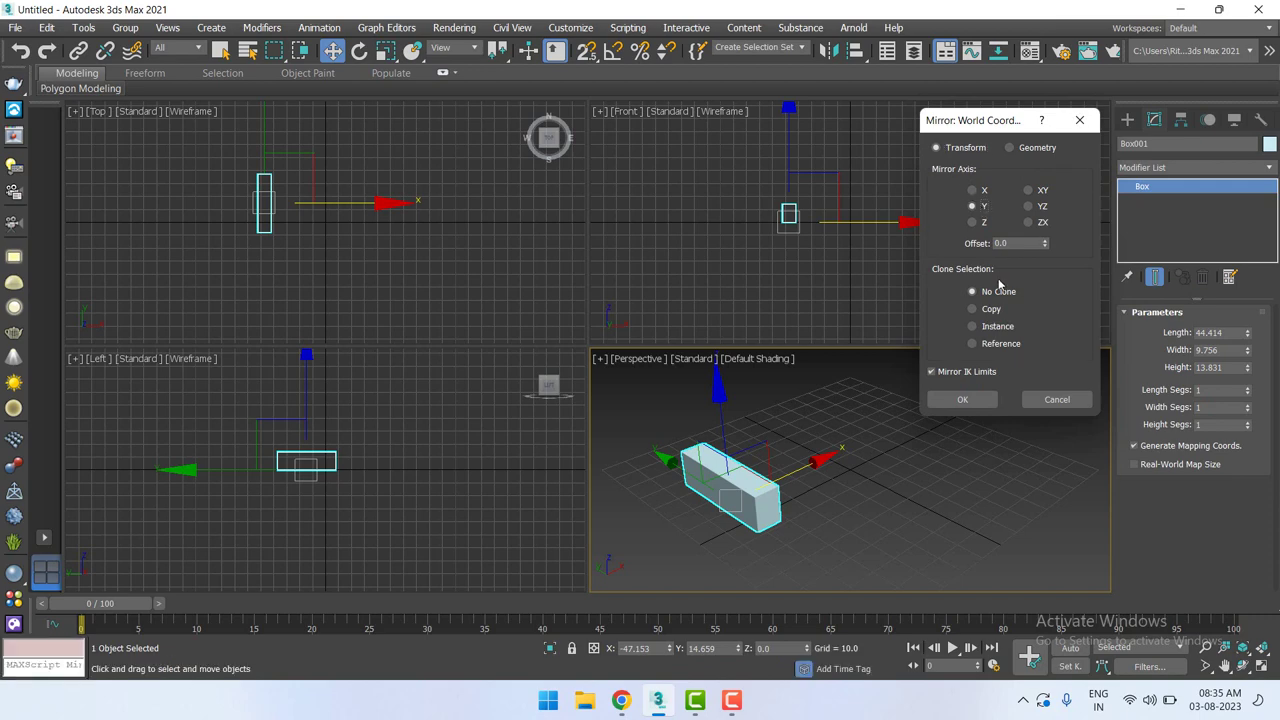
{"action": "left_click", "coordinate": [983, 191]}
{"action": "left_click", "coordinate": [983, 312]}
Set the mirror offset to 38.411, apply the mirror, and deselect the copy.
{"action": "left_click_drag", "start_coordinate": [1045, 244], "coordinate": [1131, 459]}
{"action": "mouse_move", "coordinate": [1264, 378]}
{"action": "left_mouse_down"}
{"action": "mouse_move", "coordinate": [252, 267]}
{"action": "mouse_move", "coordinate": [307, 692]}
{"action": "left_mouse_up"}
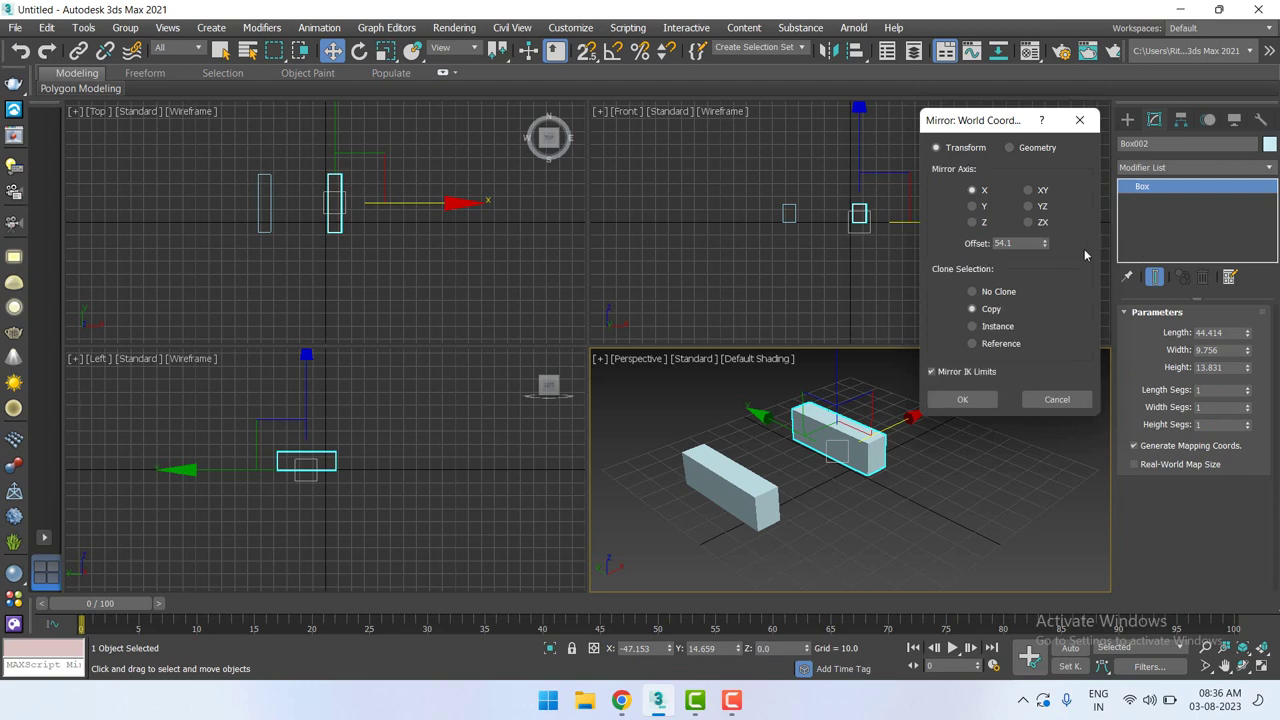
{"action": "left_click_drag", "start_coordinate": [1044, 244], "coordinate": [1038, 266]}
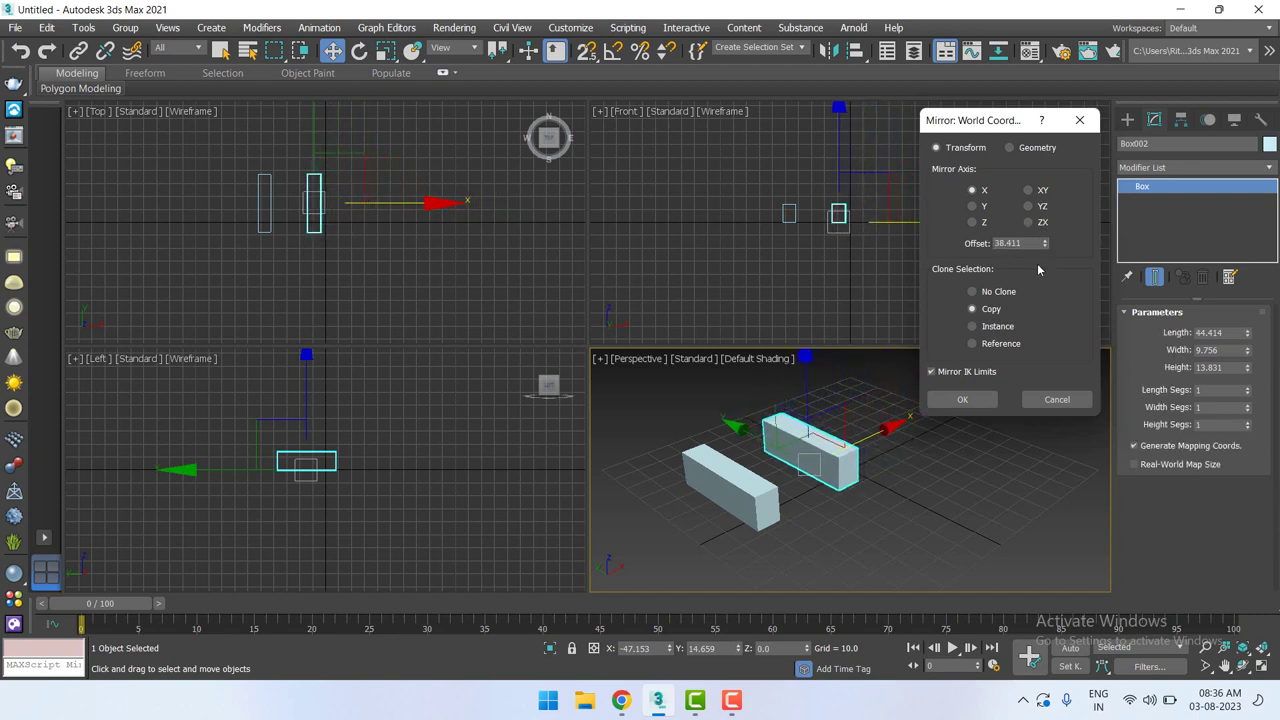
{"action": "left_click", "coordinate": [982, 399]}
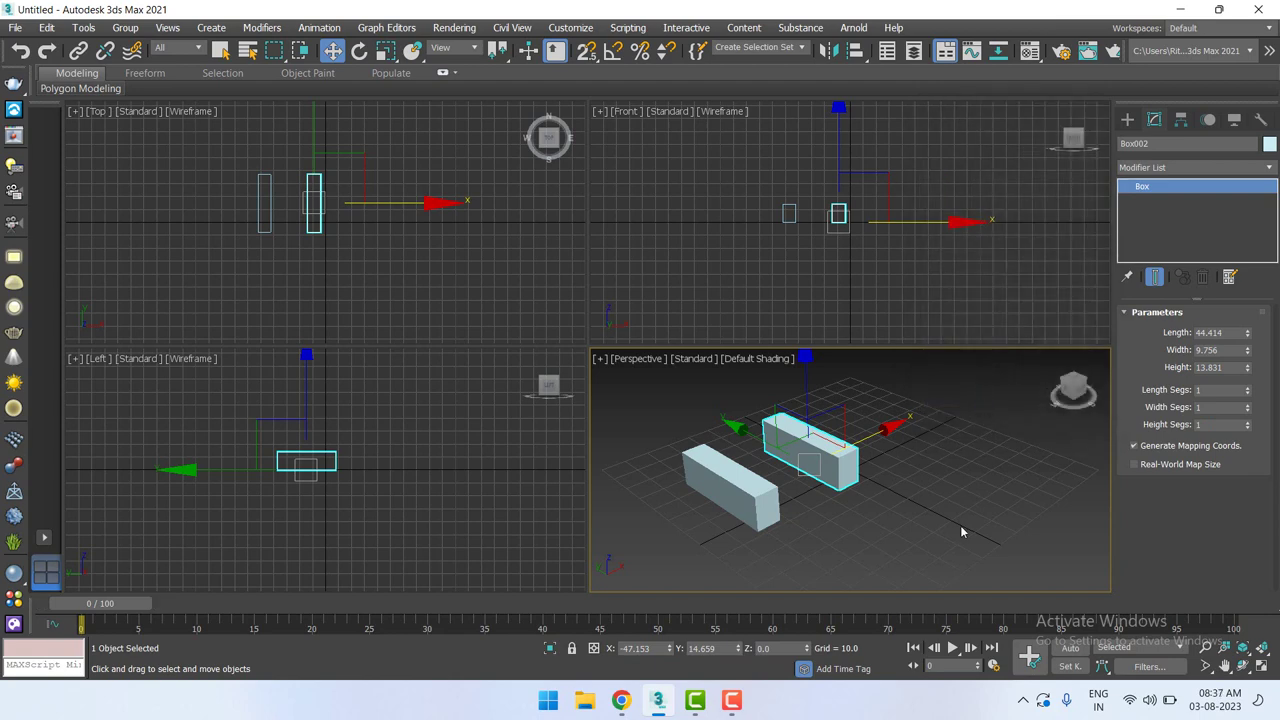
{"action": "left_click", "coordinate": [960, 532]}
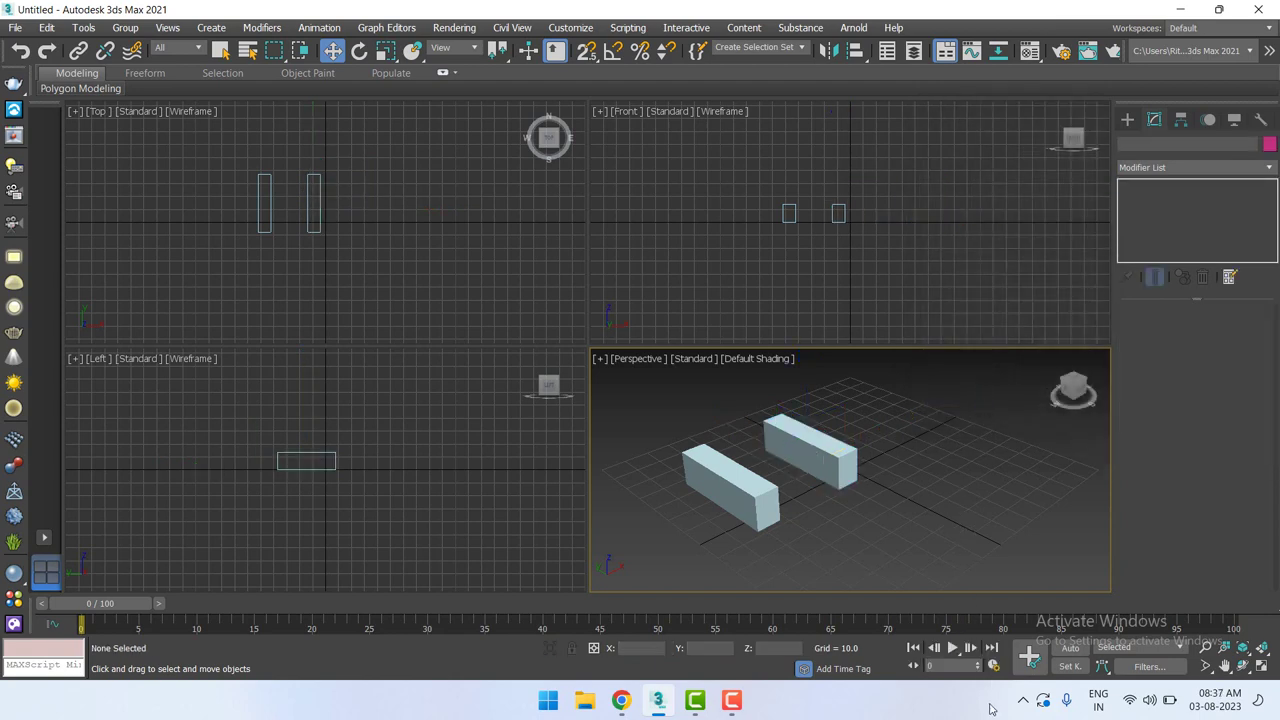
Delete the mirrored Box002 and select Box001.
{"action": "left_click", "coordinate": [832, 468]}
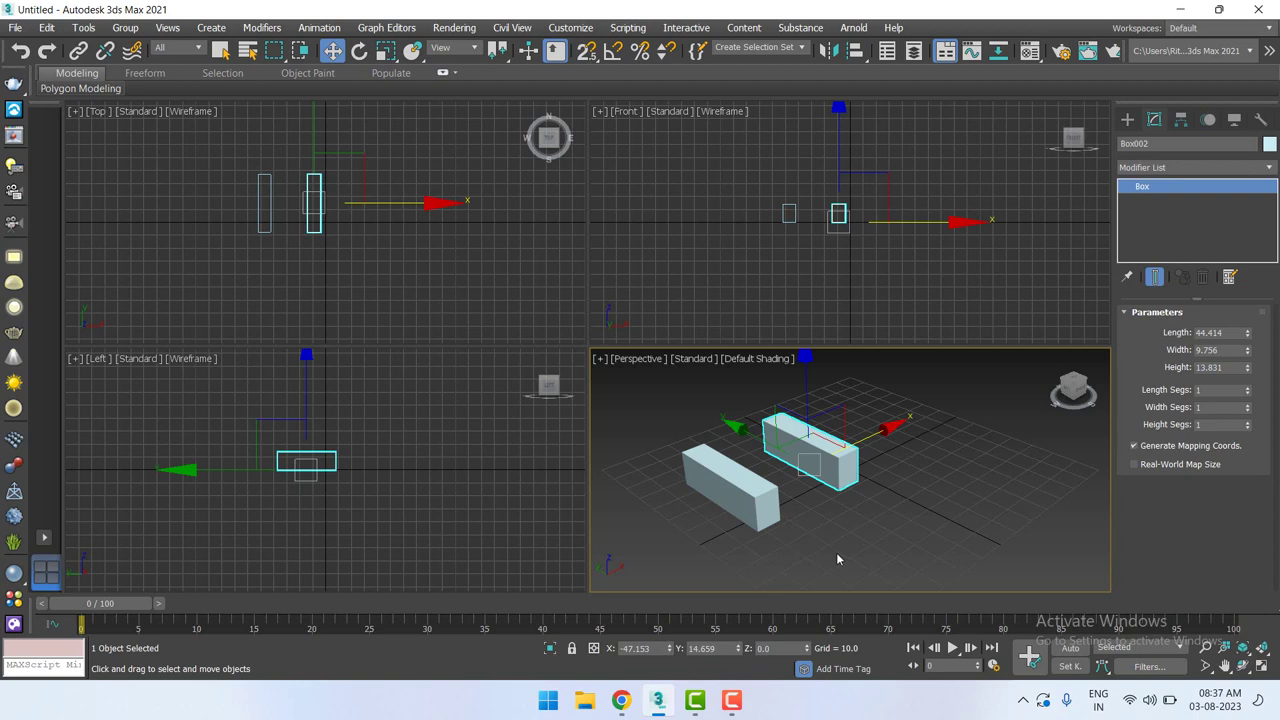
{"action": "key", "text": "Delete"}
{"action": "left_click", "coordinate": [718, 498]}
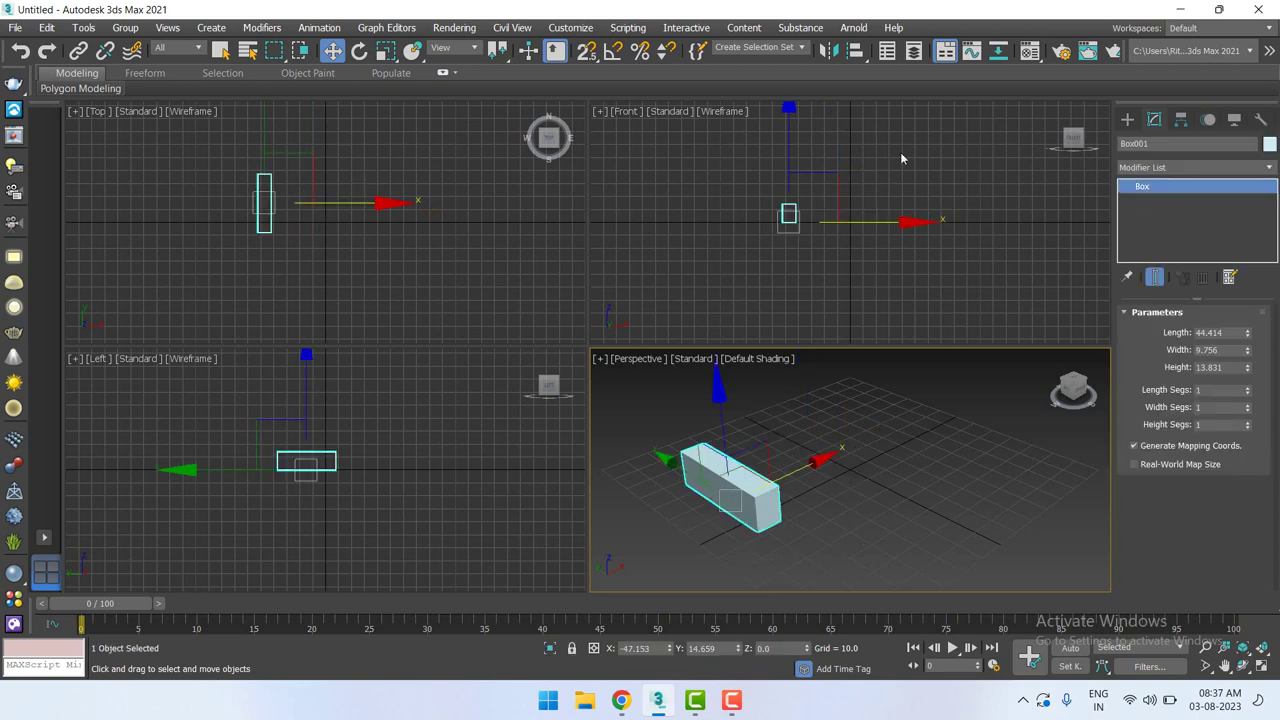
Preview mirroring Box001 across the Y axis with an offset, then across Z.
{"action": "left_click", "coordinate": [836, 56]}
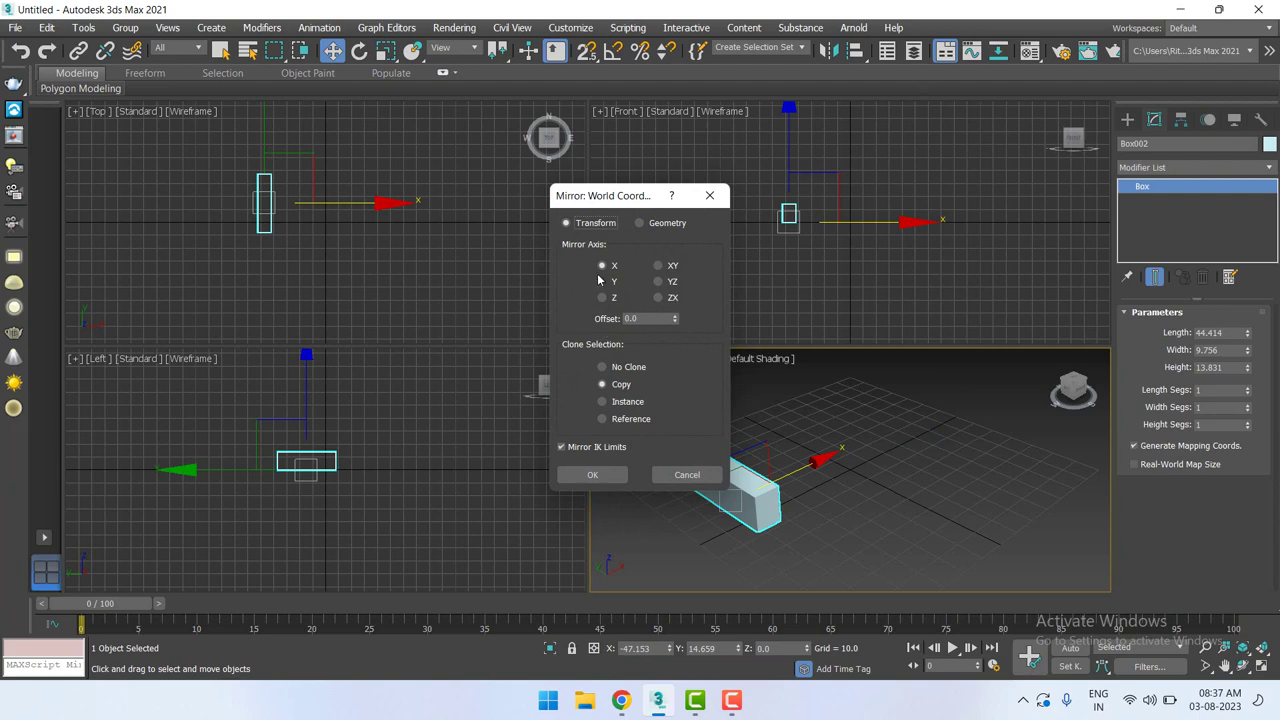
{"action": "left_click_drag", "start_coordinate": [623, 200], "coordinate": [1034, 133]}
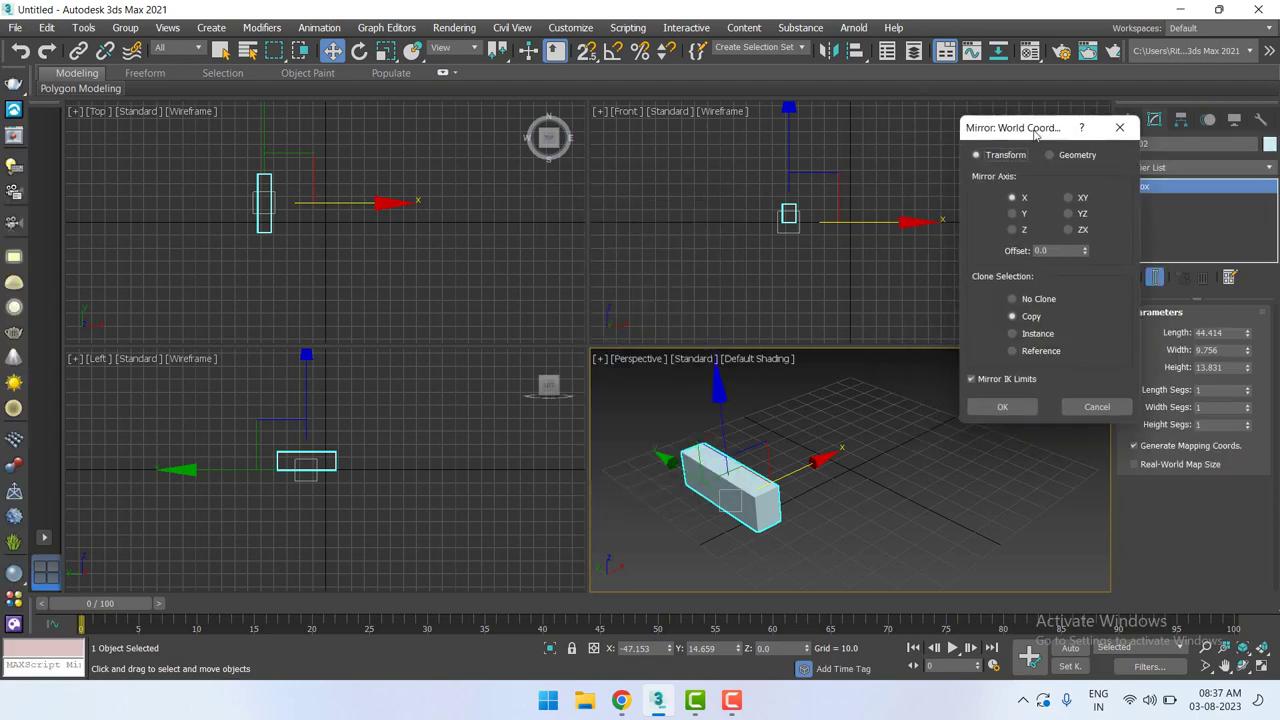
{"action": "left_click", "coordinate": [1024, 219]}
{"action": "left_click_drag", "start_coordinate": [1085, 251], "coordinate": [1096, 222]}
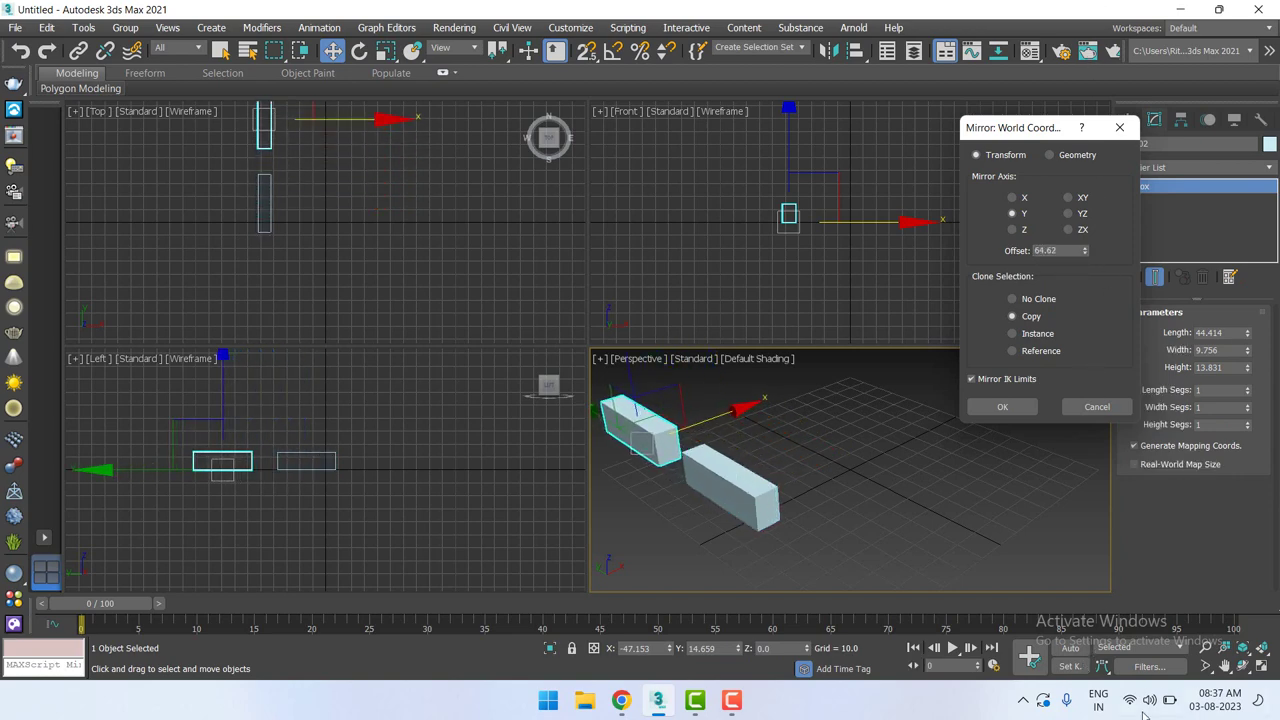
{"action": "left_click", "coordinate": [1013, 230]}
{"action": "type", "text": "-64.62"}
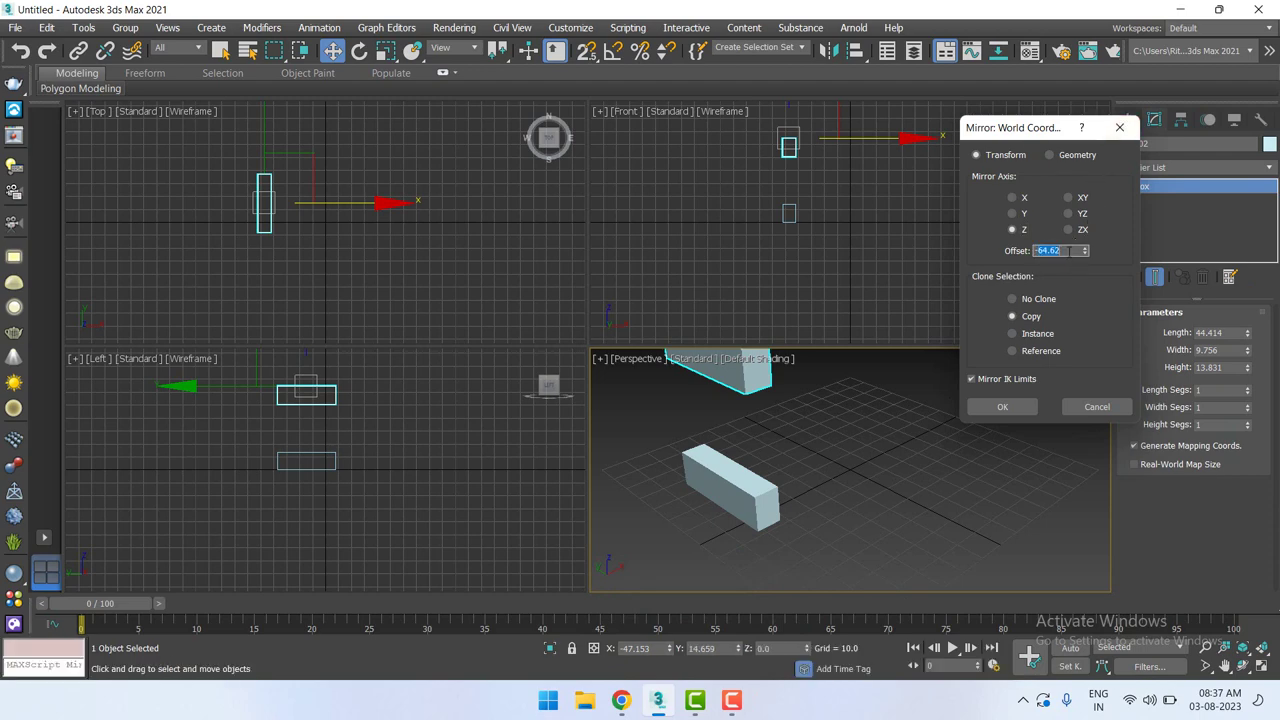
Try a 0 and then a negative mirror offset, then cancel the mirror.
{"action": "left_click", "coordinate": [1040, 250]}
{"action": "type", "text": "0"}
{"action": "key", "text": "Return"}
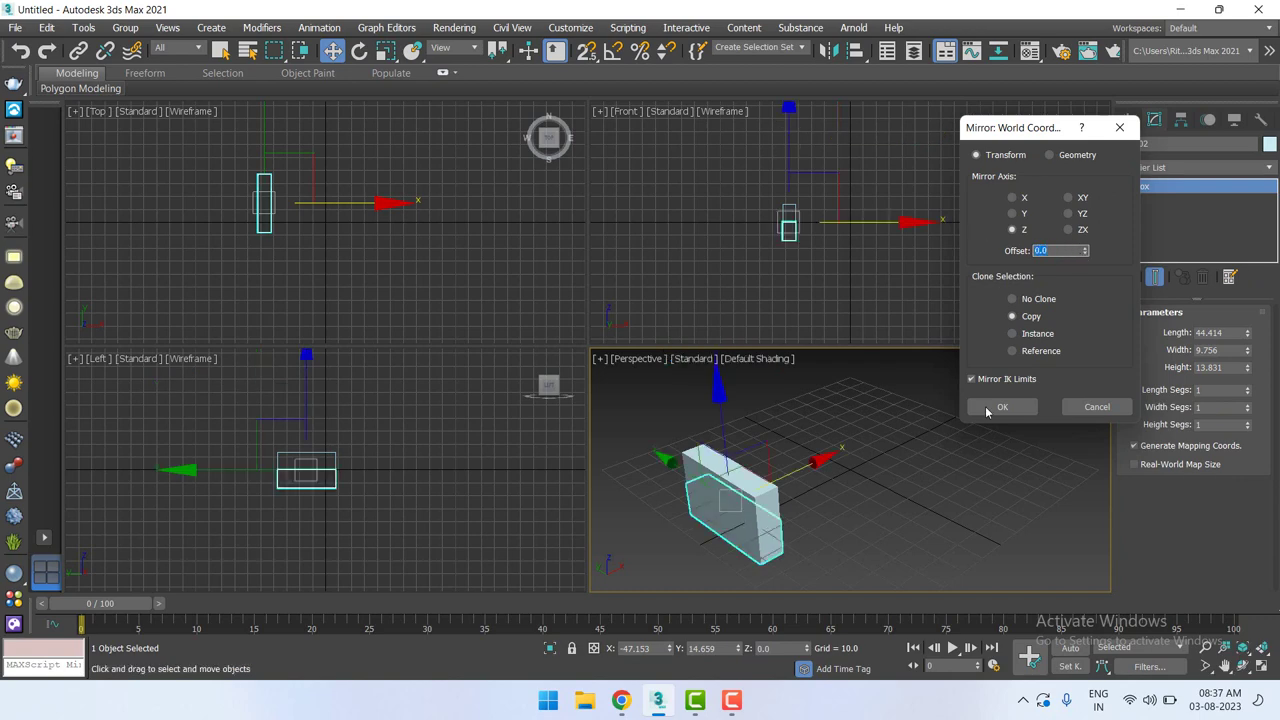
{"action": "mouse_move", "coordinate": [1084, 250]}
{"action": "left_mouse_down"}
{"action": "mouse_move", "coordinate": [1084, 290]}
{"action": "mouse_move", "coordinate": [1084, 265]}
{"action": "left_mouse_up"}
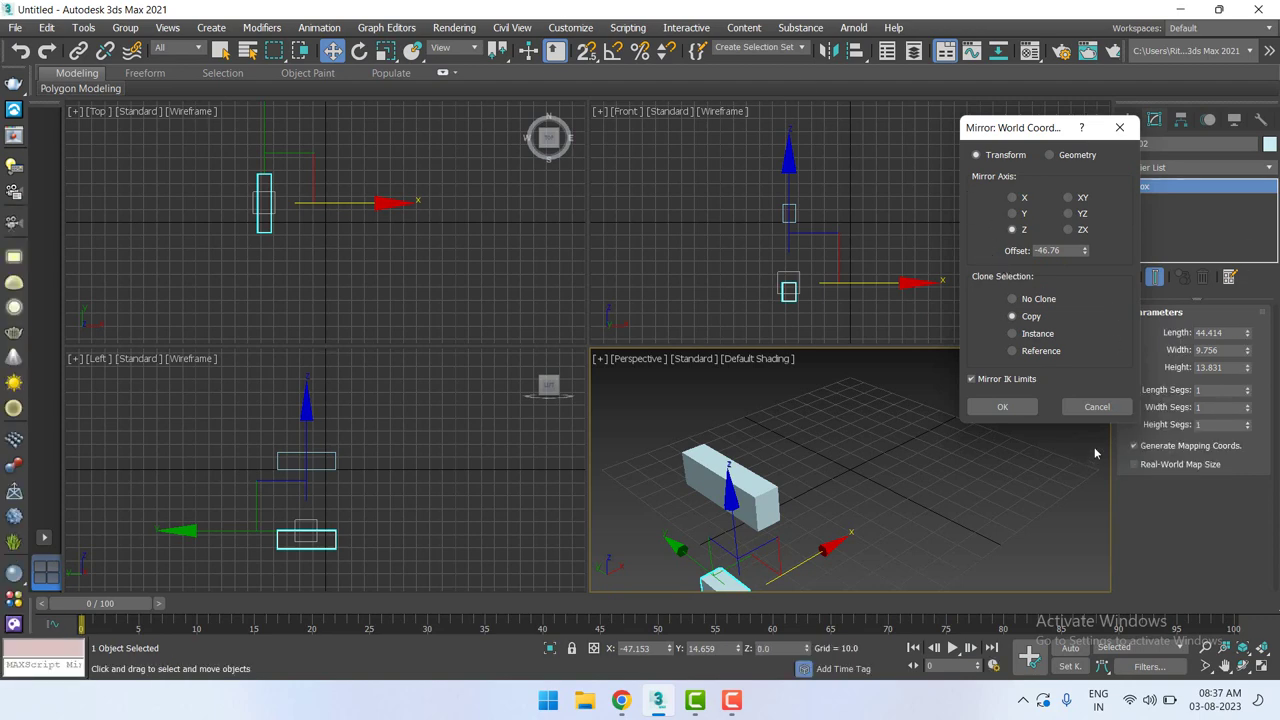
{"action": "left_click", "coordinate": [1097, 407]}
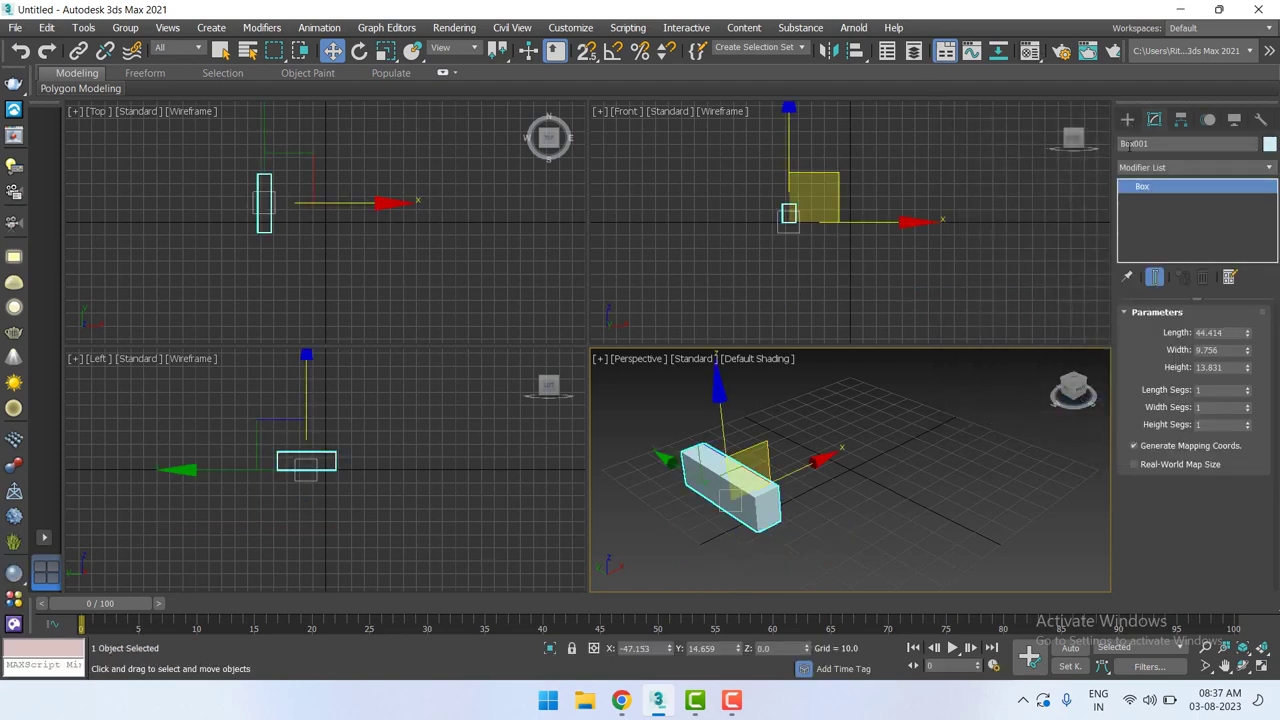
{"action": "left_click", "coordinate": [1127, 119]}
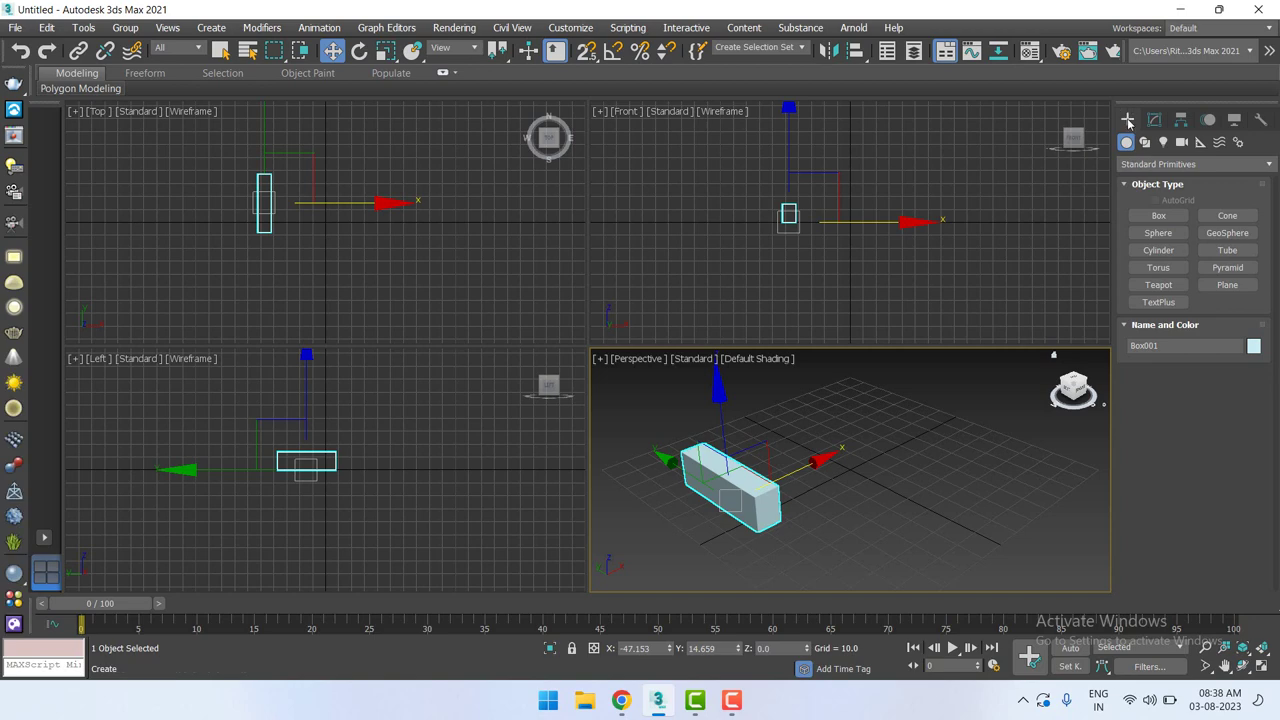
Cancel box creation, delete Box001, and maximize the Perspective view with Alt+W.
{"action": "left_click", "coordinate": [1158, 215]}
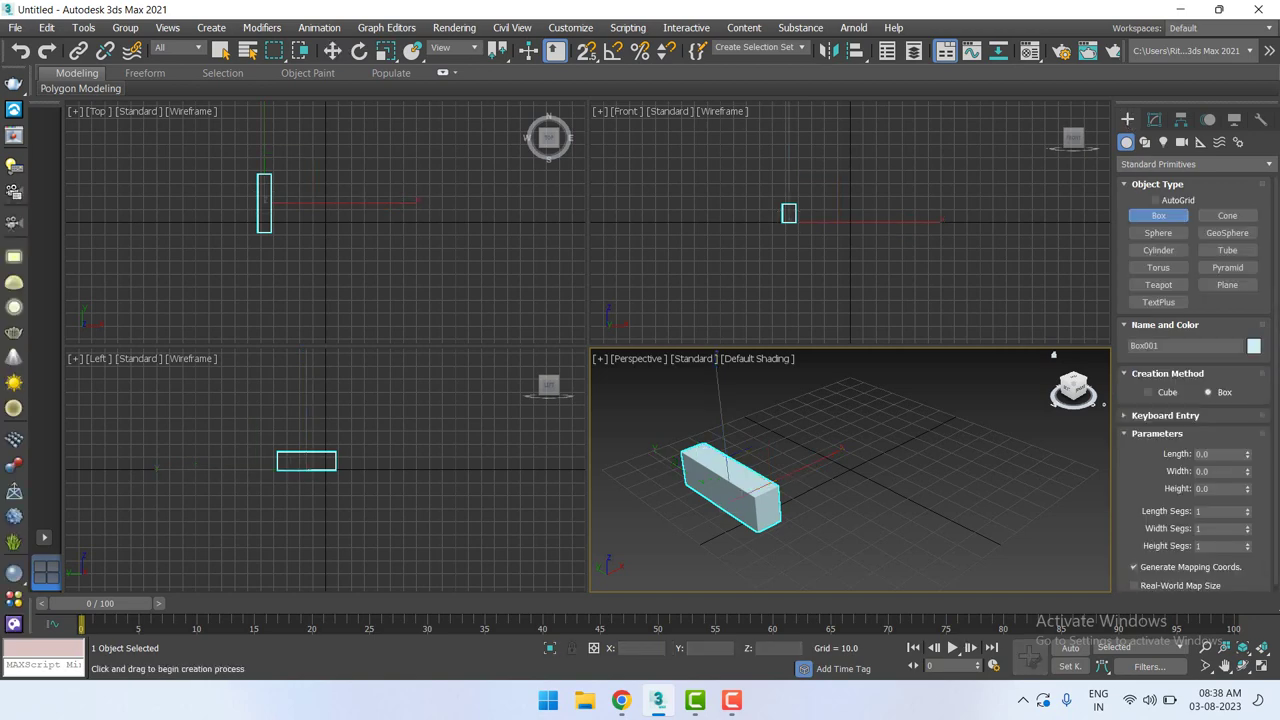
{"action": "key", "text": "w"}
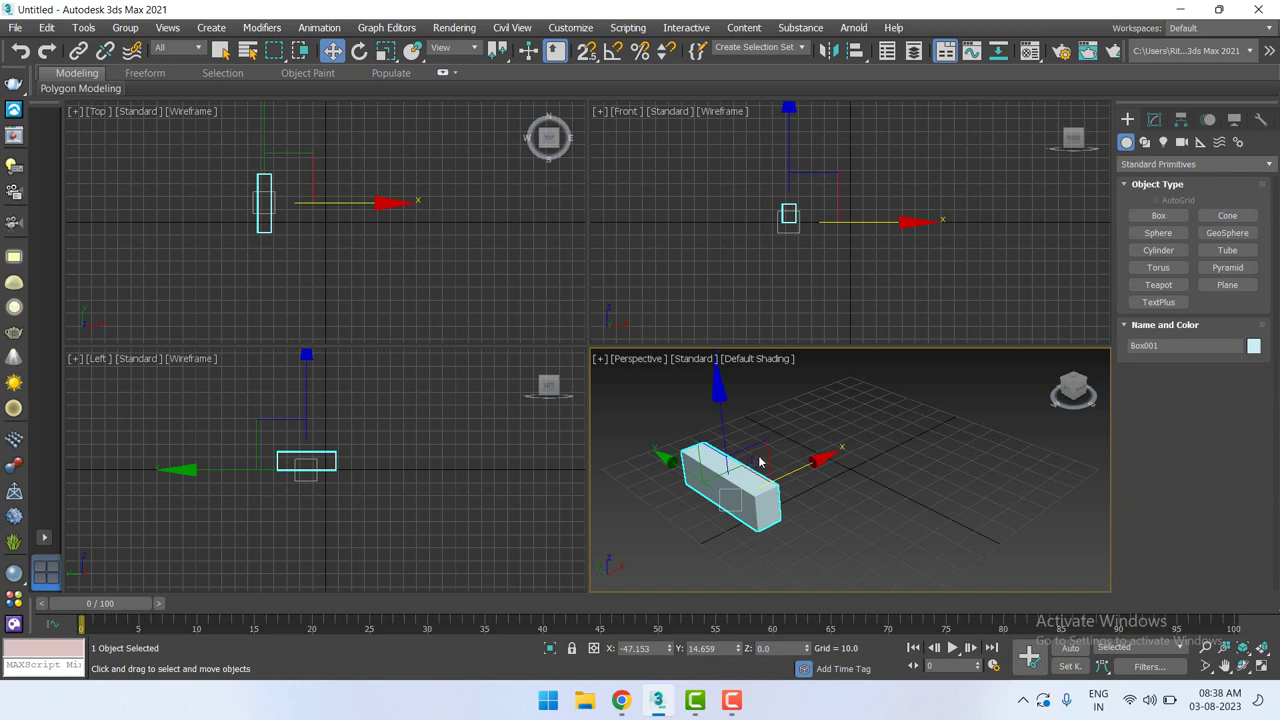
{"action": "key", "text": "Delete"}
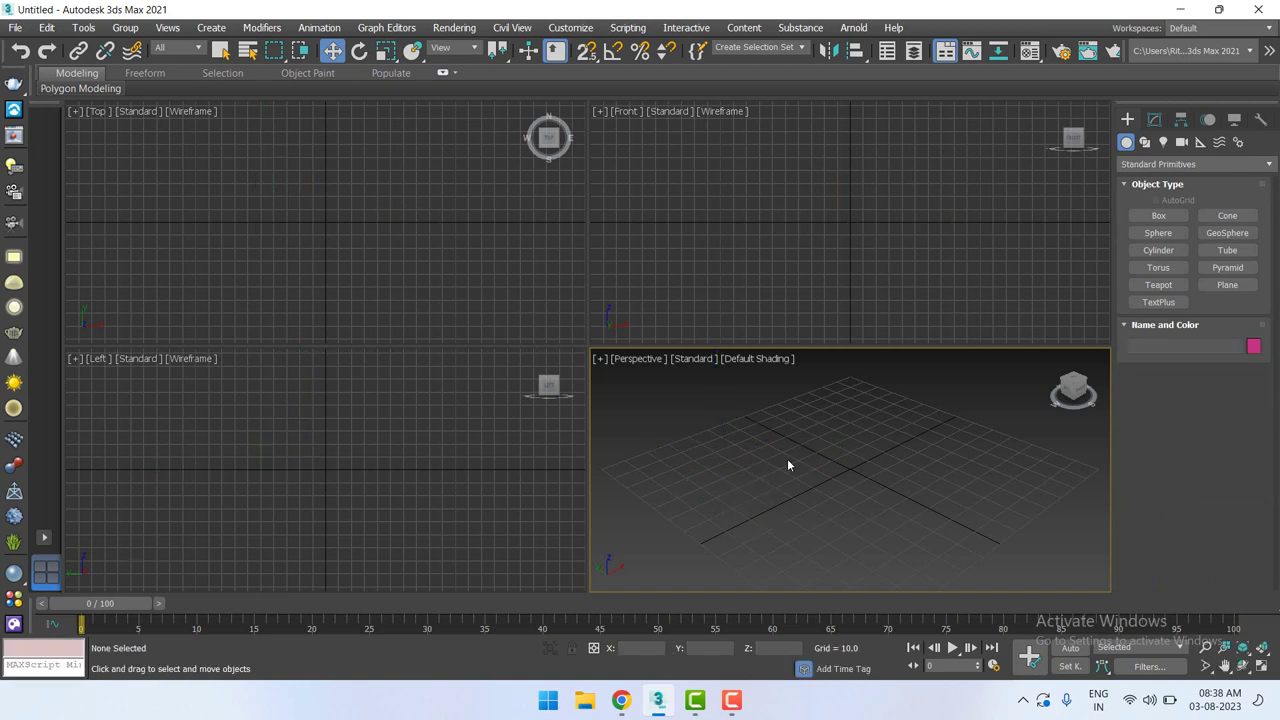
{"action": "key", "text": "alt+w"}
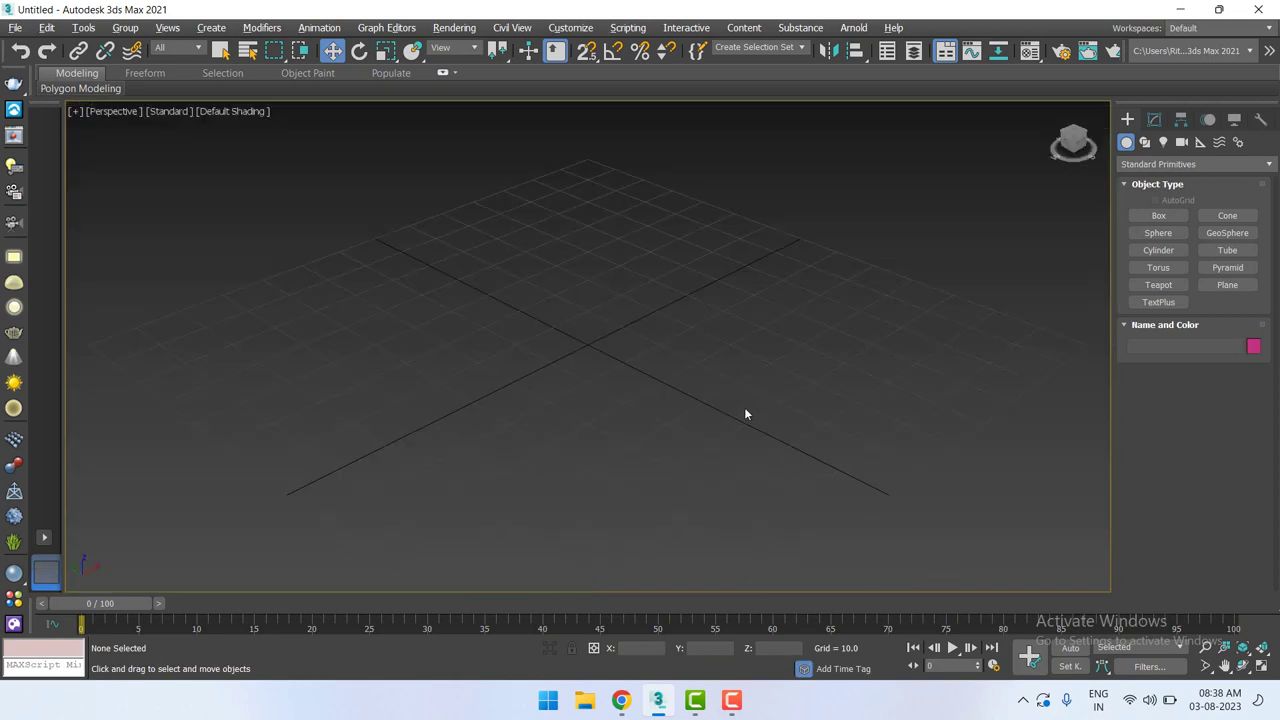
Draw a large, thin flat box slab across the grid.
{"action": "scroll", "coordinate": [768, 394], "scroll_direction": "down", "scroll_amount": 2}
{"action": "scroll", "coordinate": [766, 392], "scroll_direction": "down", "scroll_amount": 2}
{"action": "left_click", "coordinate": [1158, 215]}
{"action": "mouse_move", "coordinate": [303, 333]}
{"action": "left_mouse_down"}
{"action": "mouse_move", "coordinate": [960, 346]}
{"action": "mouse_move", "coordinate": [972, 332]}
{"action": "left_mouse_up"}
{"action": "left_click", "coordinate": [972, 305]}
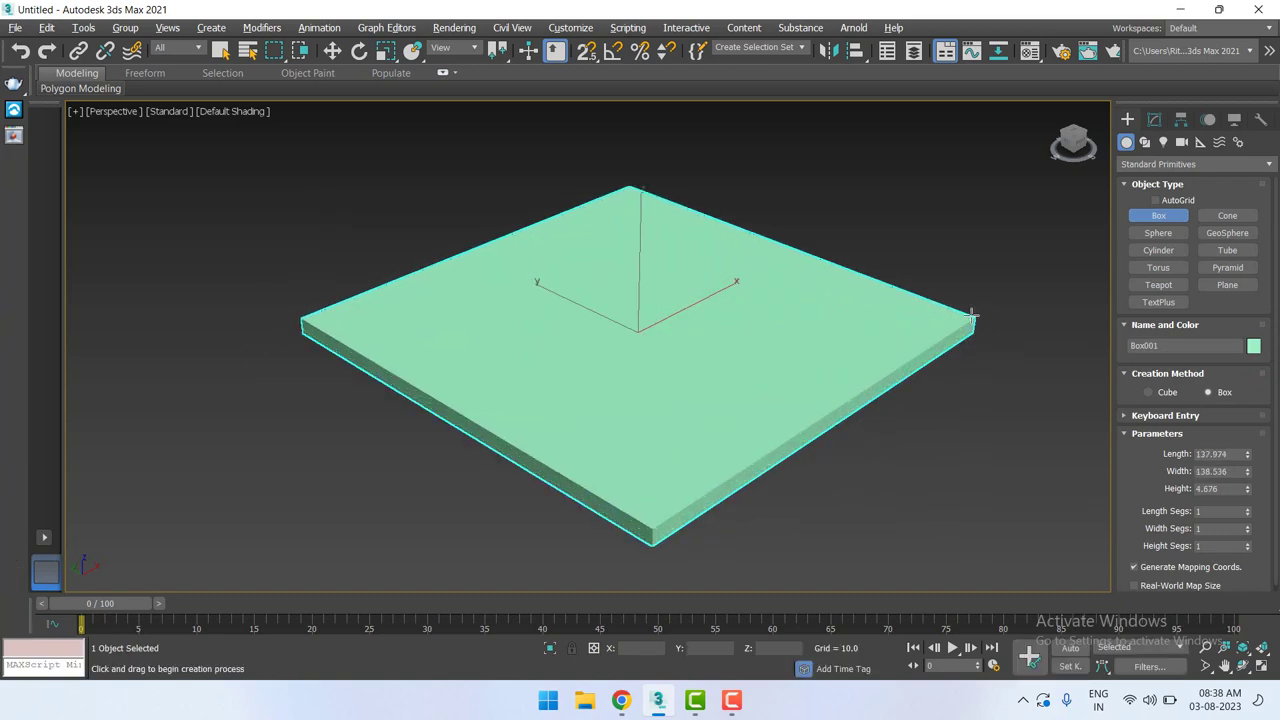
{"action": "left_click", "coordinate": [1154, 119]}
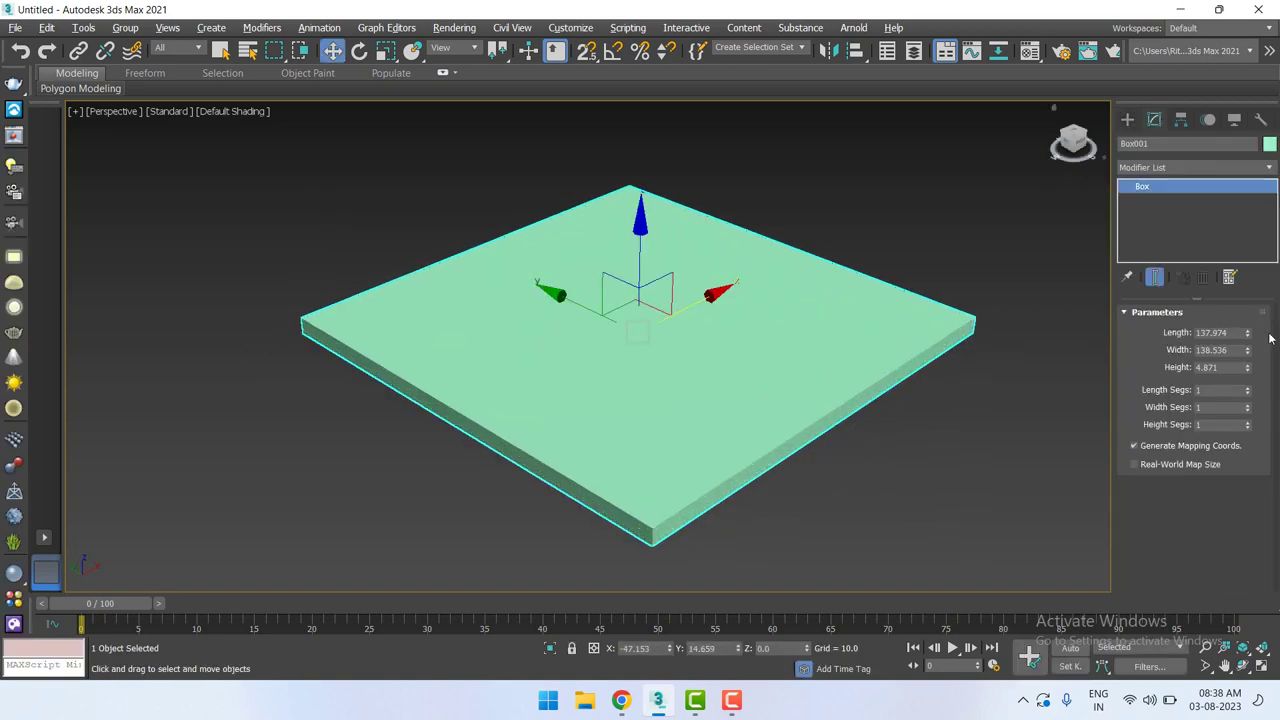
Draw Cone001 right of the slab: radii 19.312 and 5.761, height 128.182.
{"action": "left_click", "coordinate": [1127, 119]}
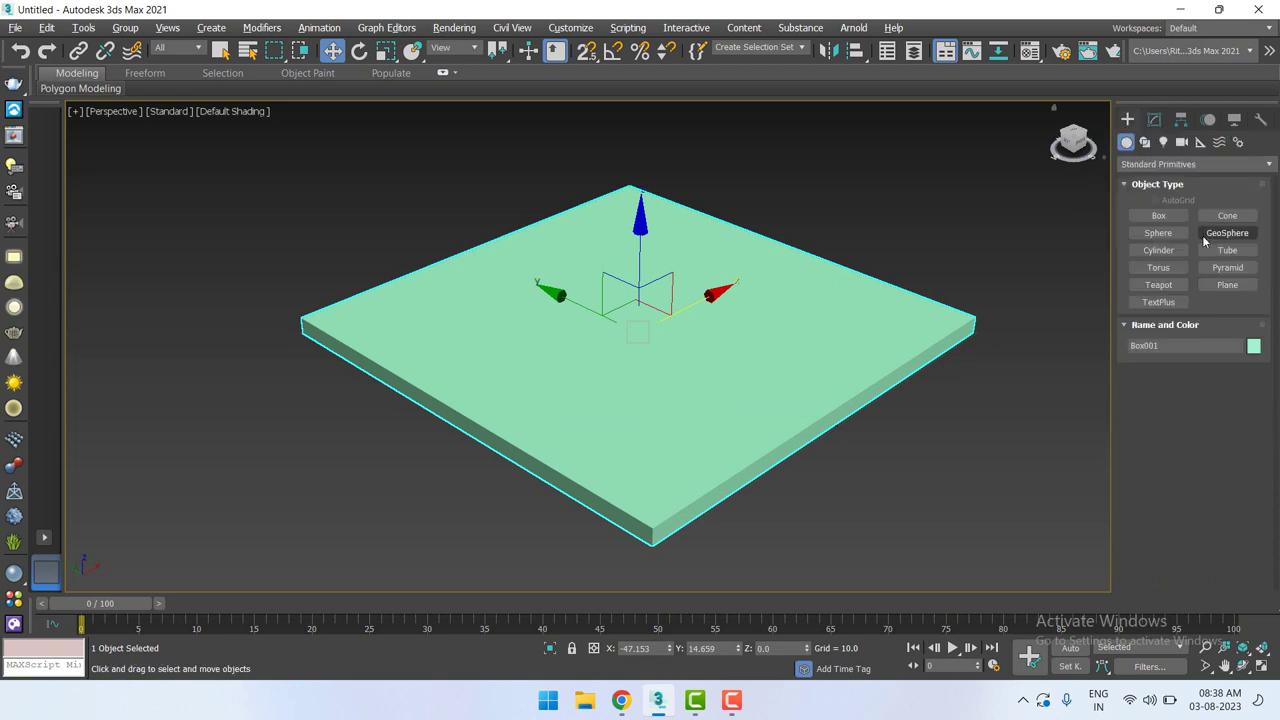
{"action": "left_click", "coordinate": [1226, 216]}
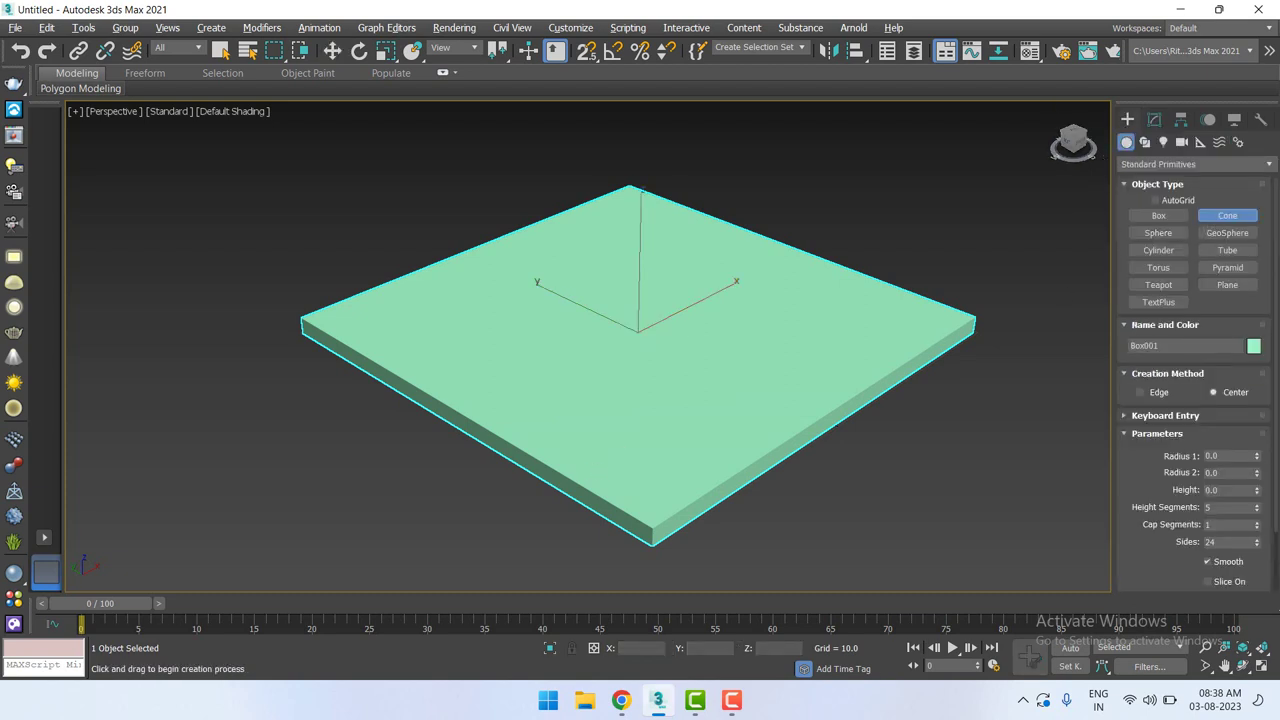
{"action": "scroll", "coordinate": [700, 410], "scroll_direction": "down", "scroll_amount": 3}
{"action": "middle_click_drag", "start_coordinate": [694, 410], "coordinate": [580, 409]}
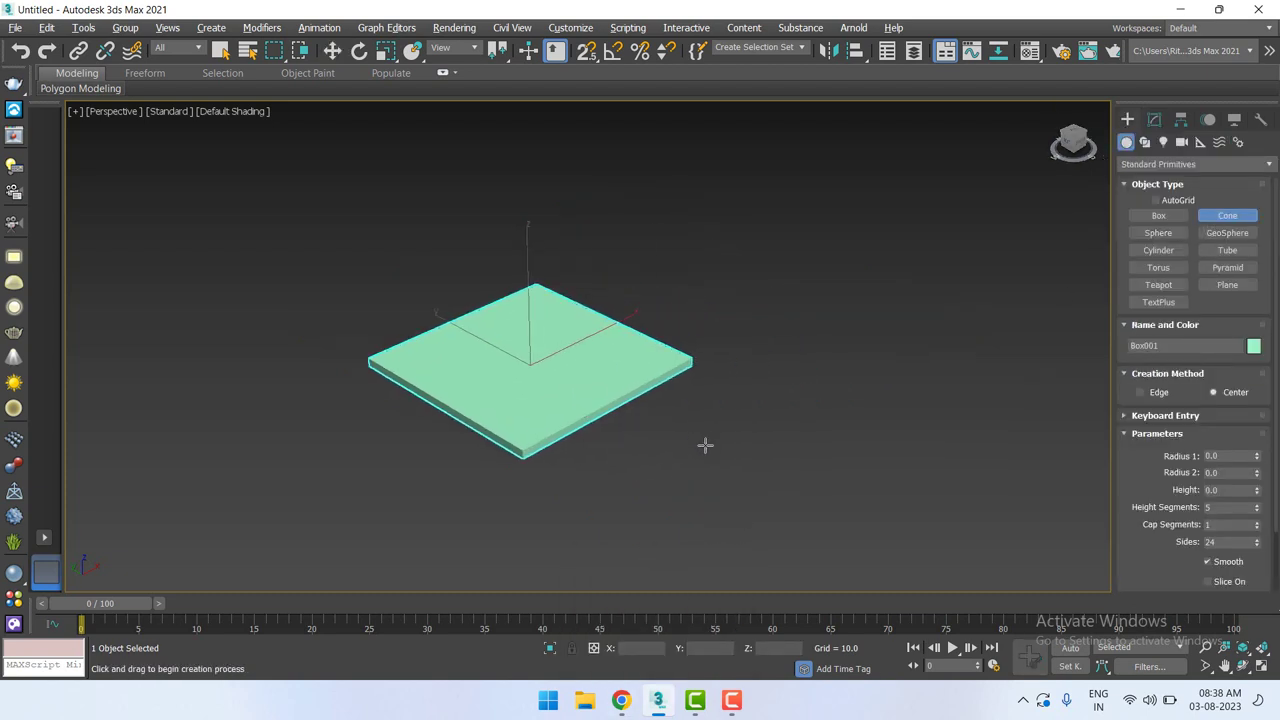
{"action": "left_click_drag", "start_coordinate": [758, 431], "coordinate": [779, 449]}
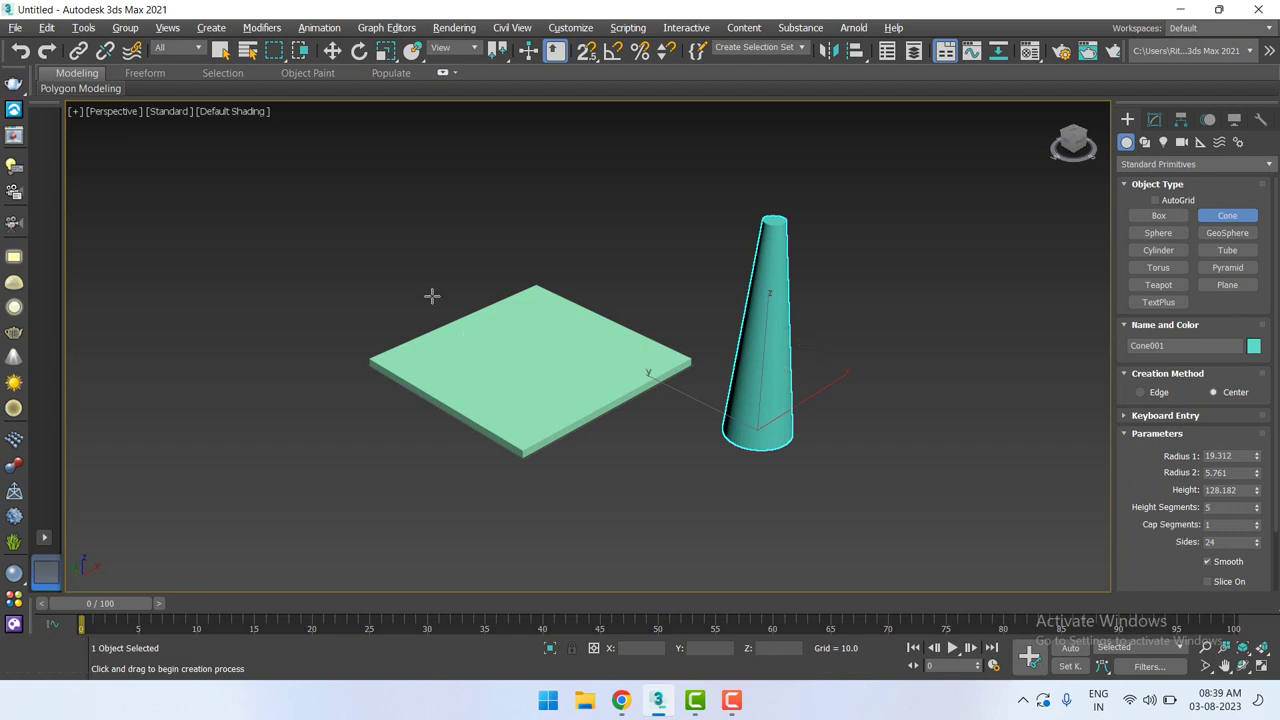
{"action": "key", "text": "w"}
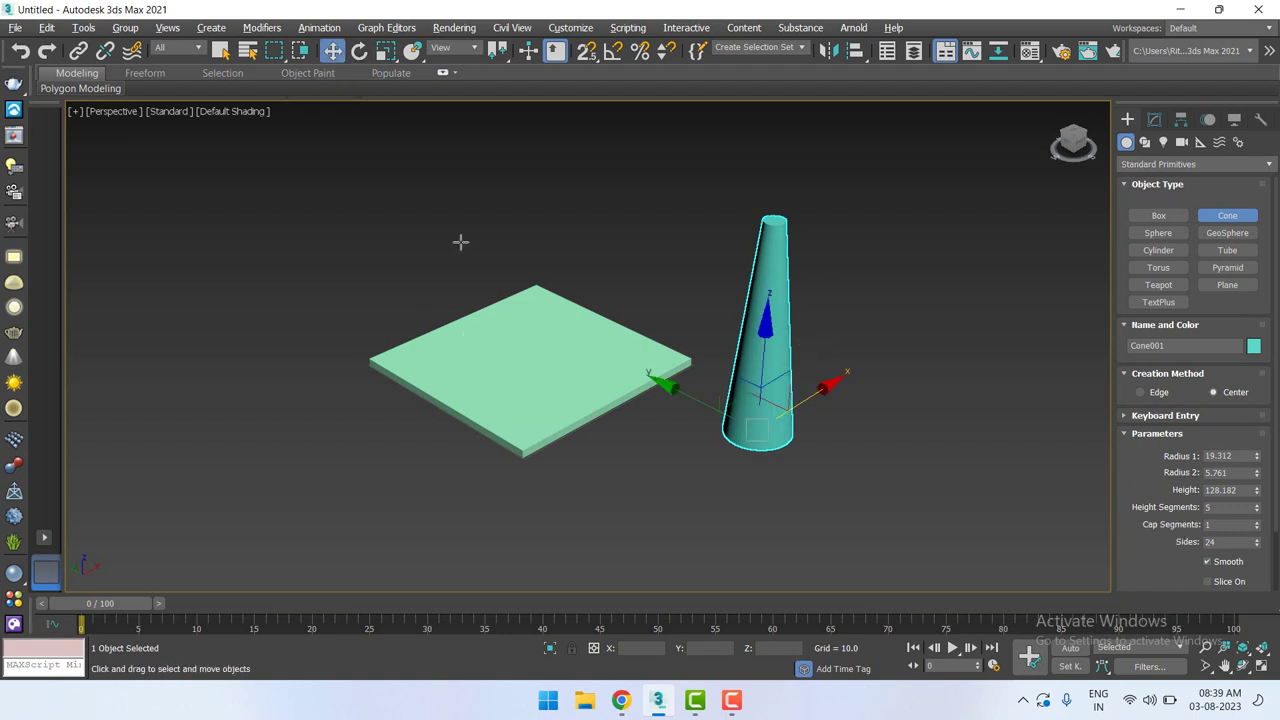
Set Cone001's Radius 1 to 39.01 and Radius 2 to 0.0, and adjust Height to about 102.5.
{"action": "left_click", "coordinate": [1154, 119]}
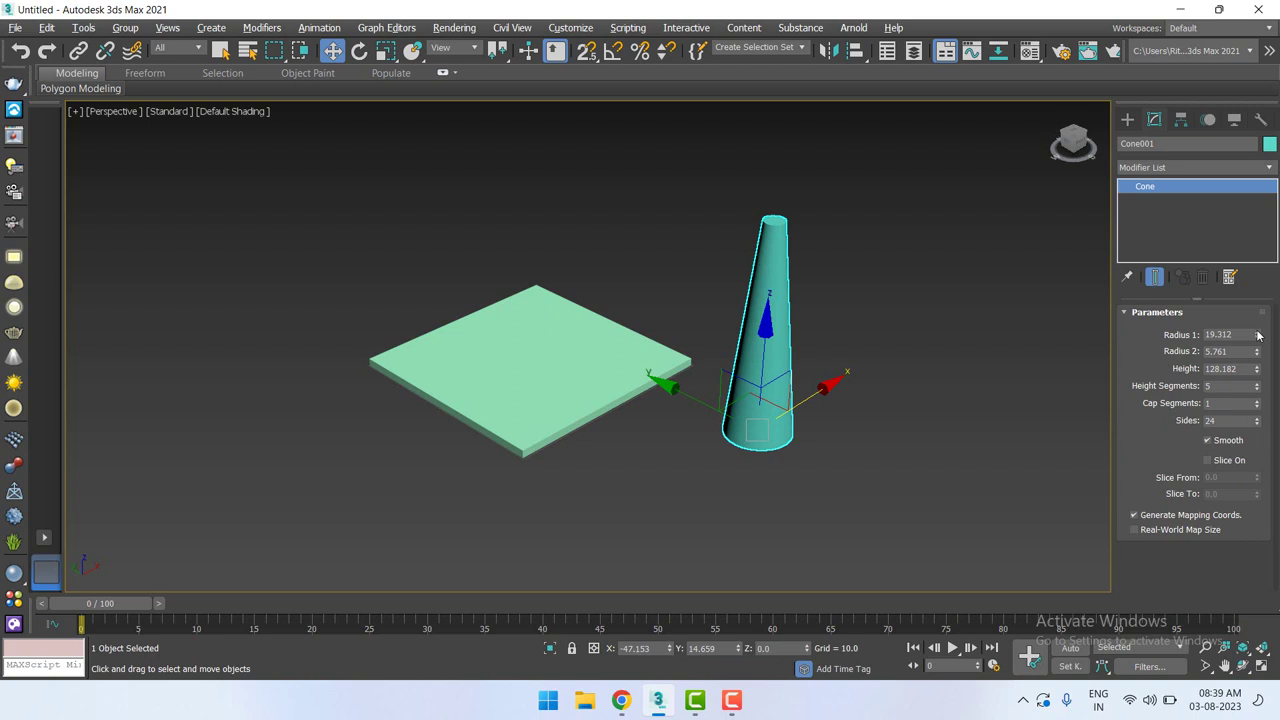
{"action": "left_click_drag", "start_coordinate": [1258, 336], "coordinate": [1268, 258]}
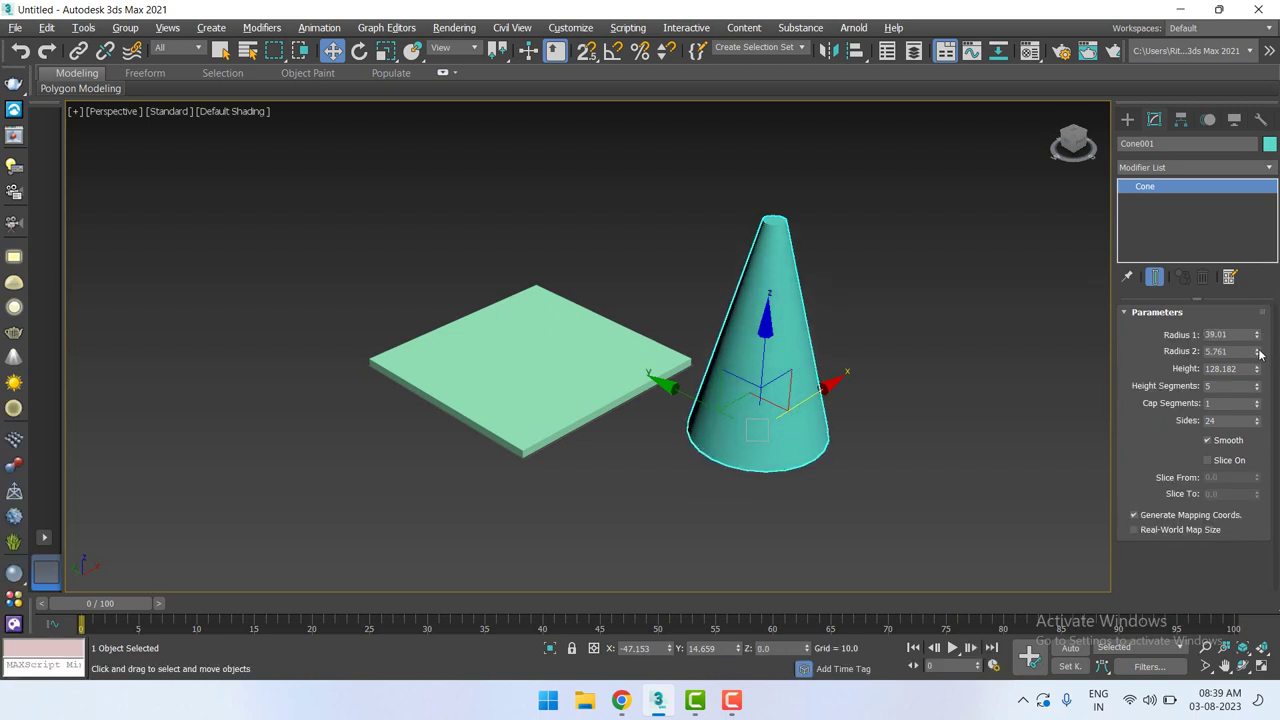
{"action": "left_click_drag", "start_coordinate": [1259, 352], "coordinate": [1258, 354]}
{"action": "left_click_drag", "start_coordinate": [1258, 352], "coordinate": [1260, 601]}
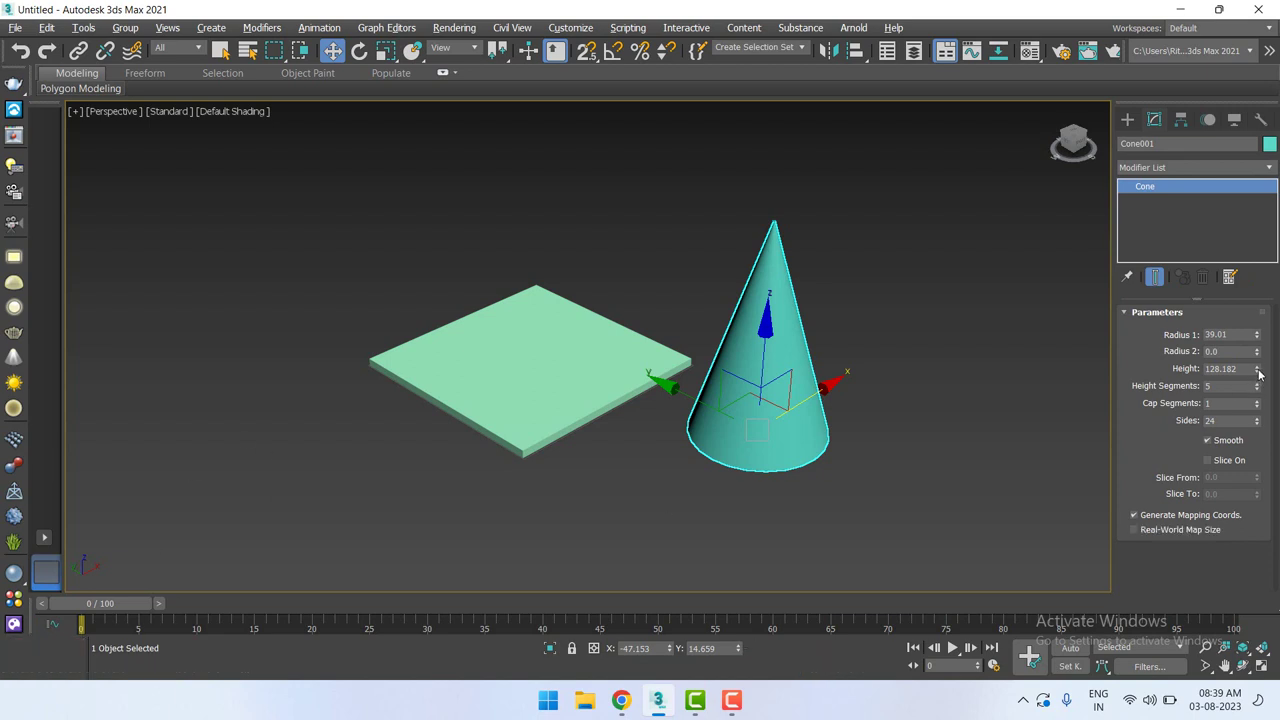
{"action": "left_click_drag", "start_coordinate": [1257, 368], "coordinate": [1268, 406]}
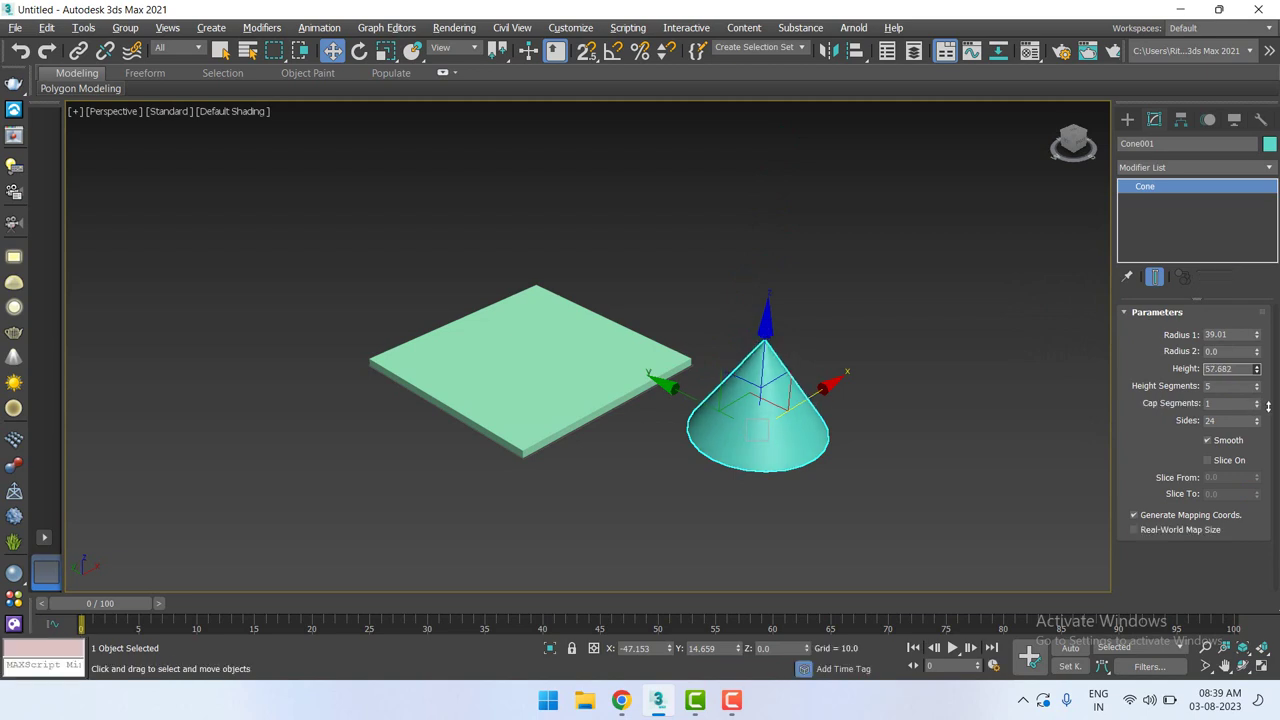
{"action": "left_click_drag", "start_coordinate": [1257, 369], "coordinate": [1257, 250]}
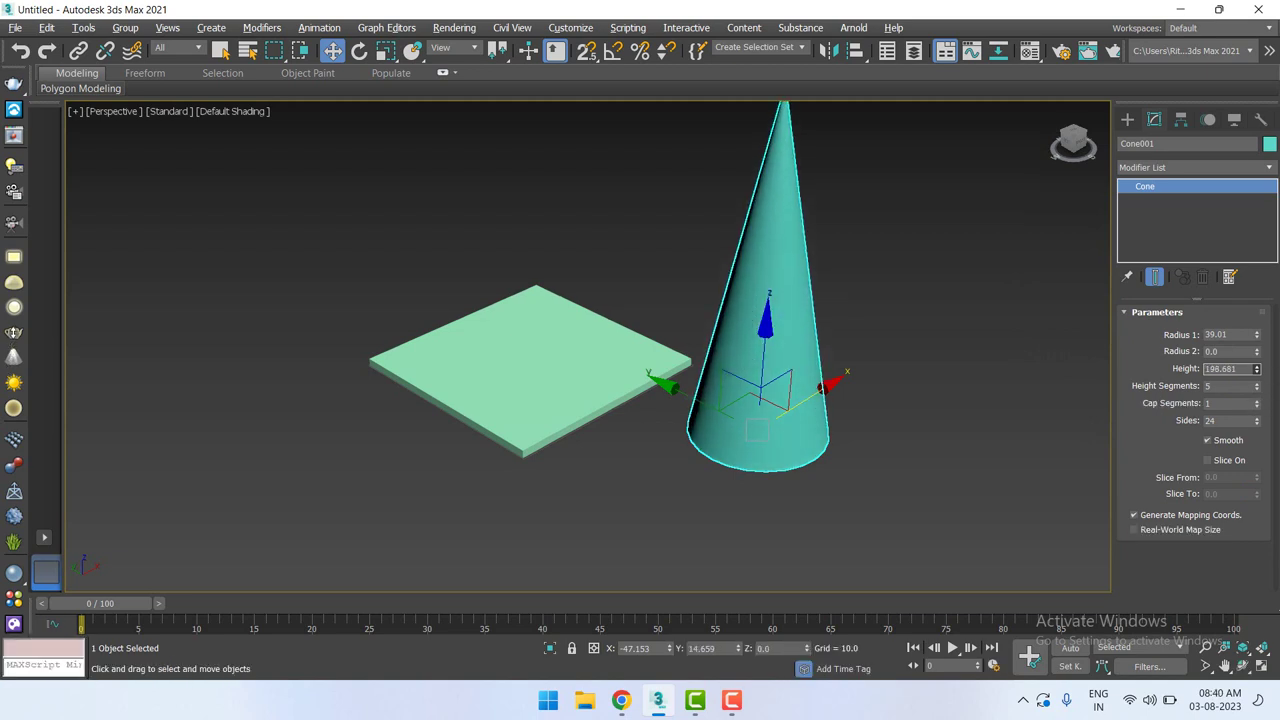
{"action": "left_click_drag", "start_coordinate": [1257, 369], "coordinate": [1257, 355]}
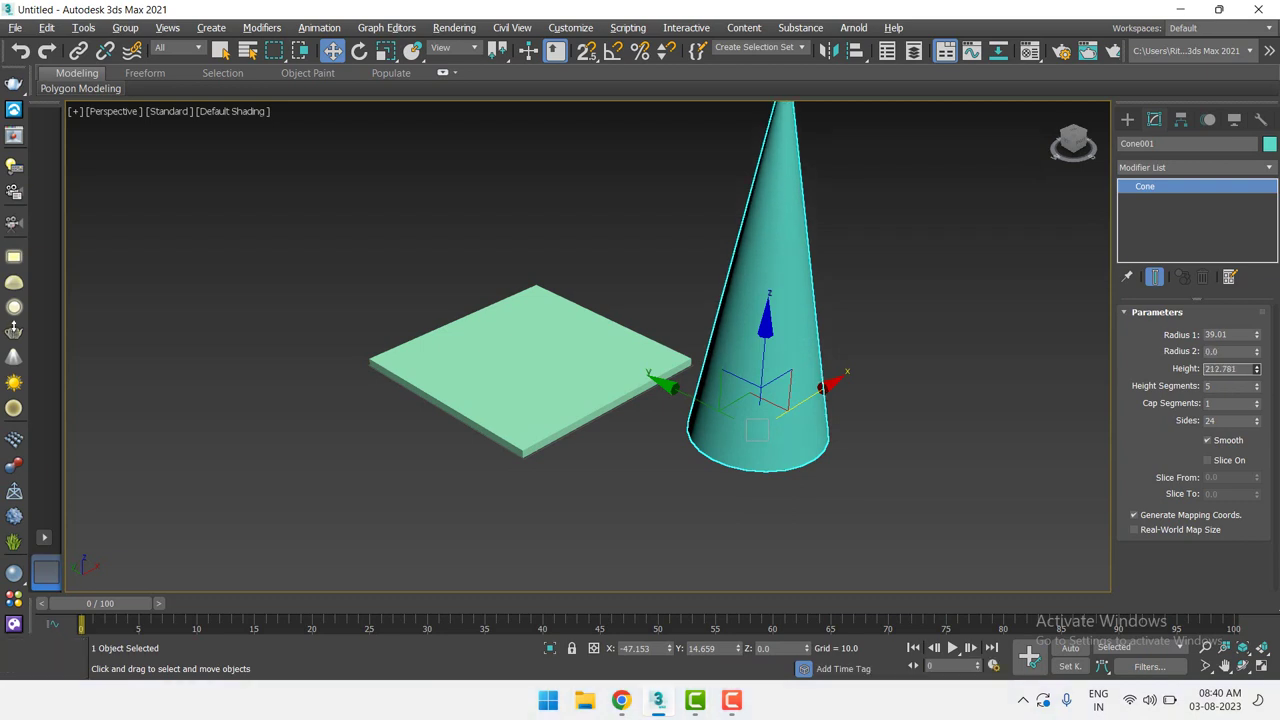
{"action": "left_click_drag", "start_coordinate": [1257, 369], "coordinate": [1257, 400]}
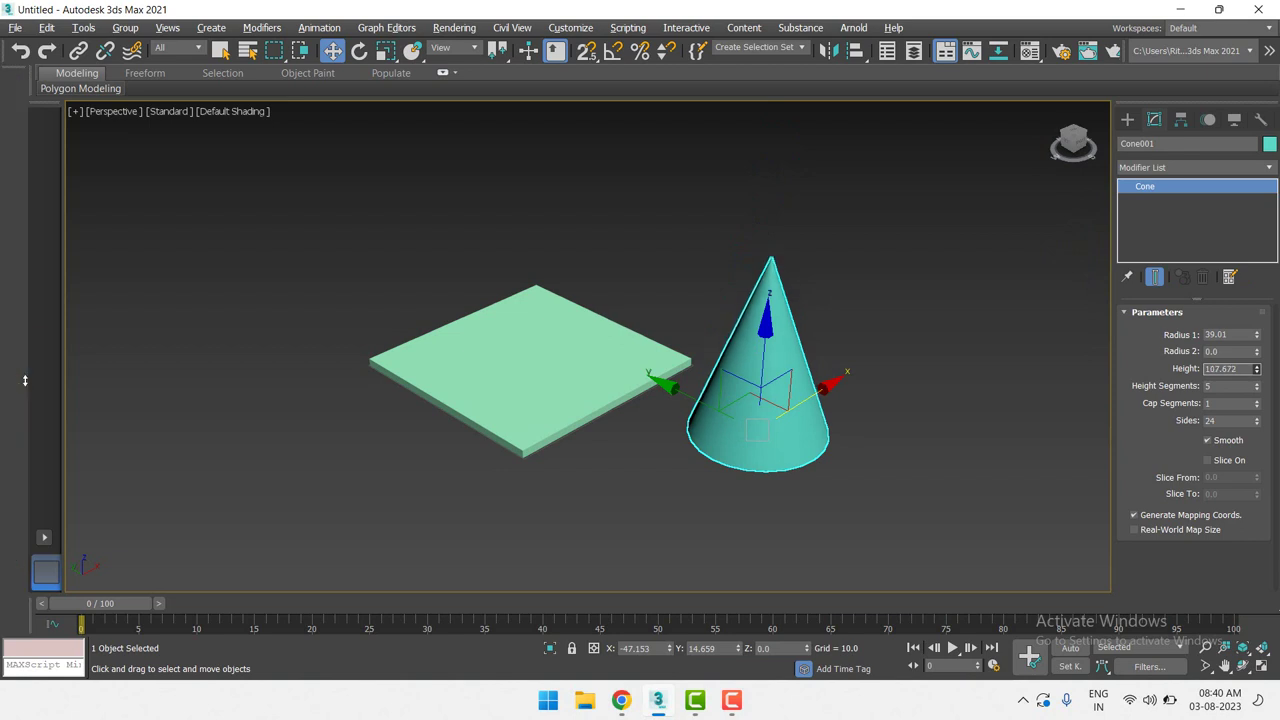
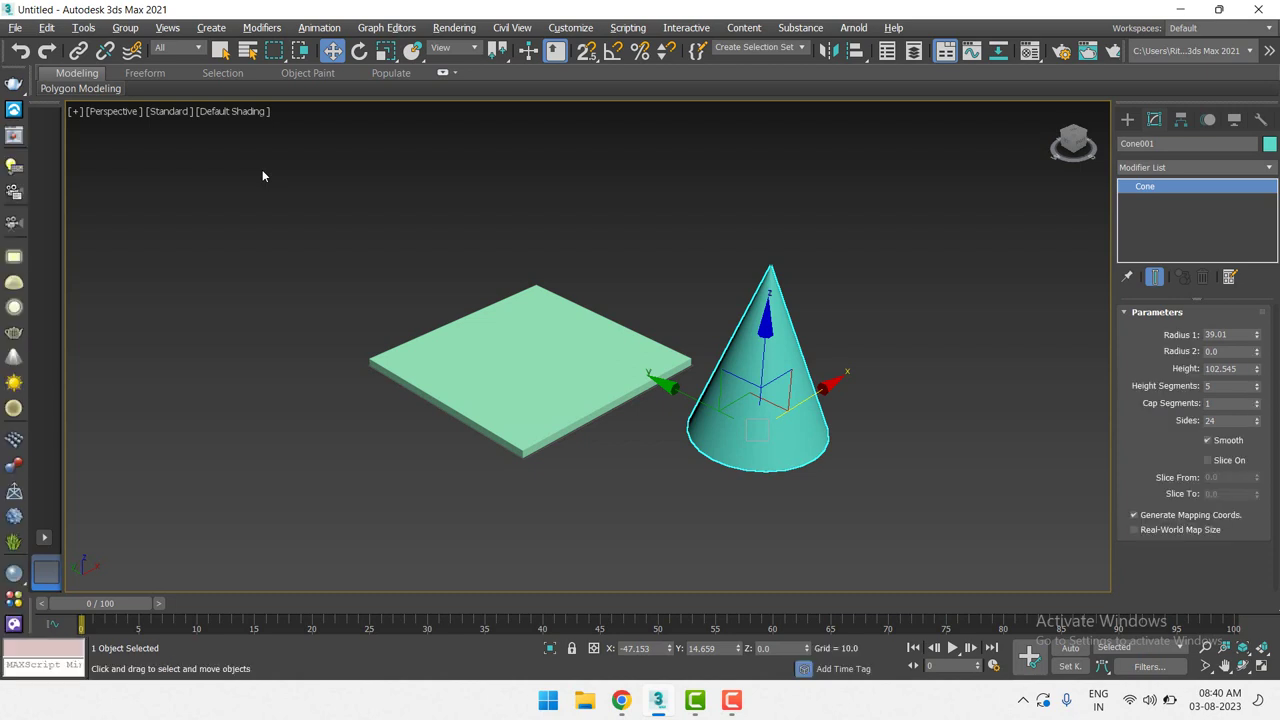
Toggle wireframe display and back to solid shading, leaving the display style unchanged.
{"action": "key", "text": "F3"}
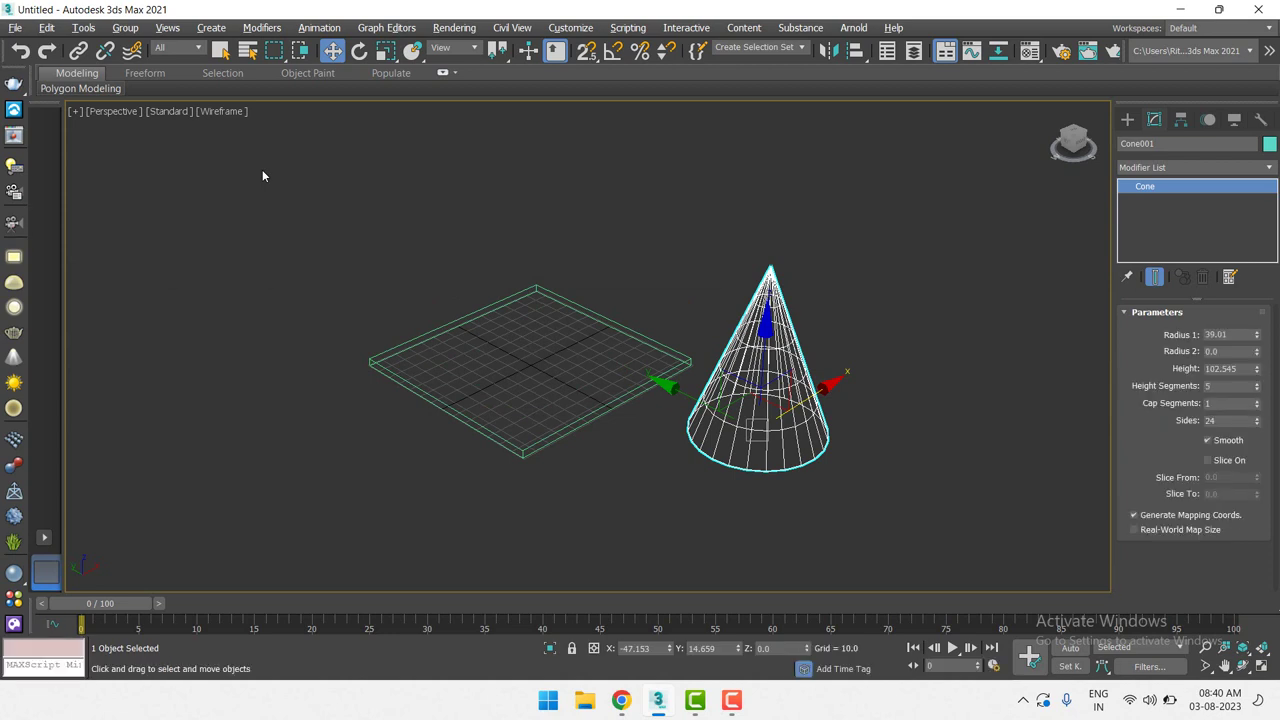
{"action": "key", "text": "F3"}
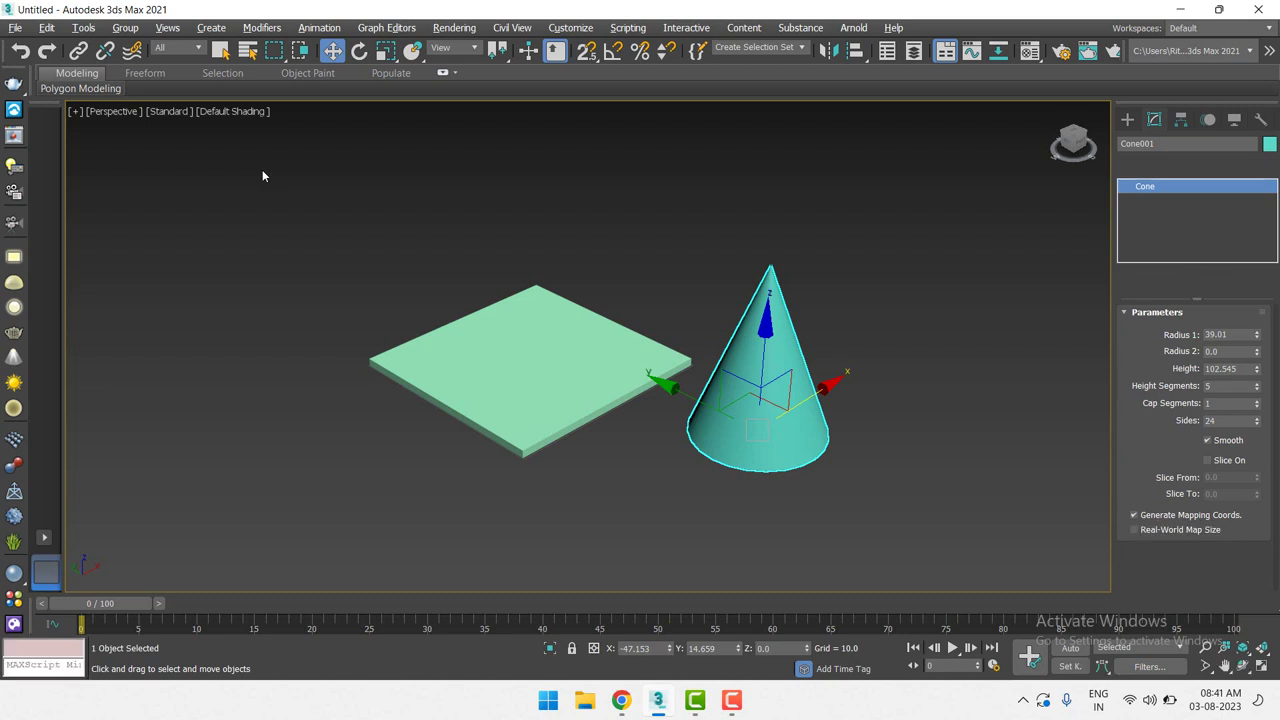
{"action": "left_click", "coordinate": [240, 117]}
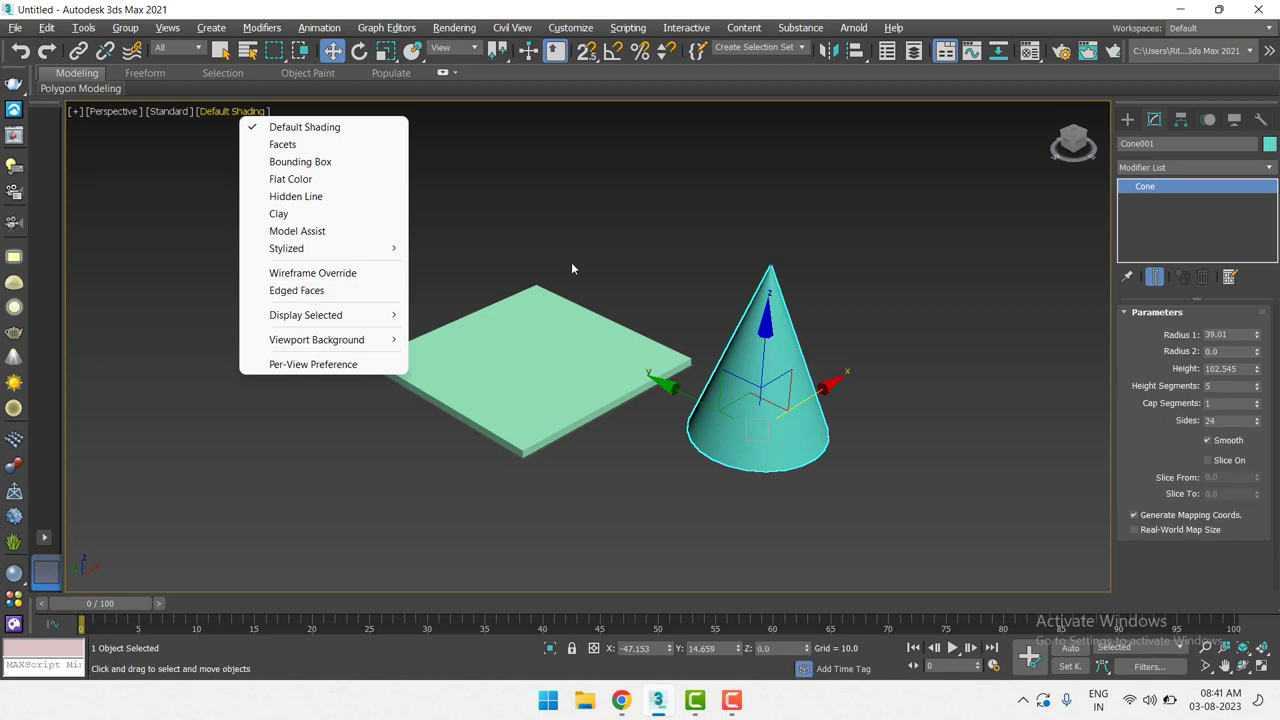
{"action": "left_click", "coordinate": [690, 257]}
{"action": "left_click", "coordinate": [790, 350]}
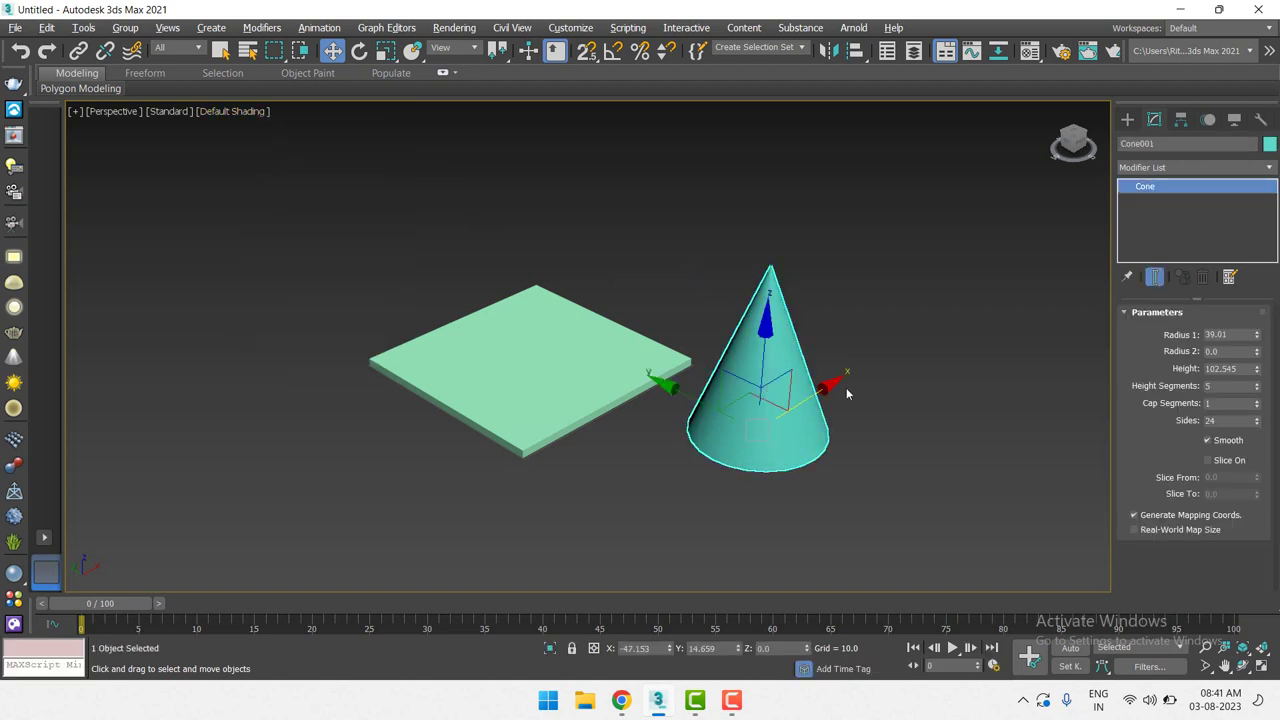
{"action": "left_click", "coordinate": [889, 385]}
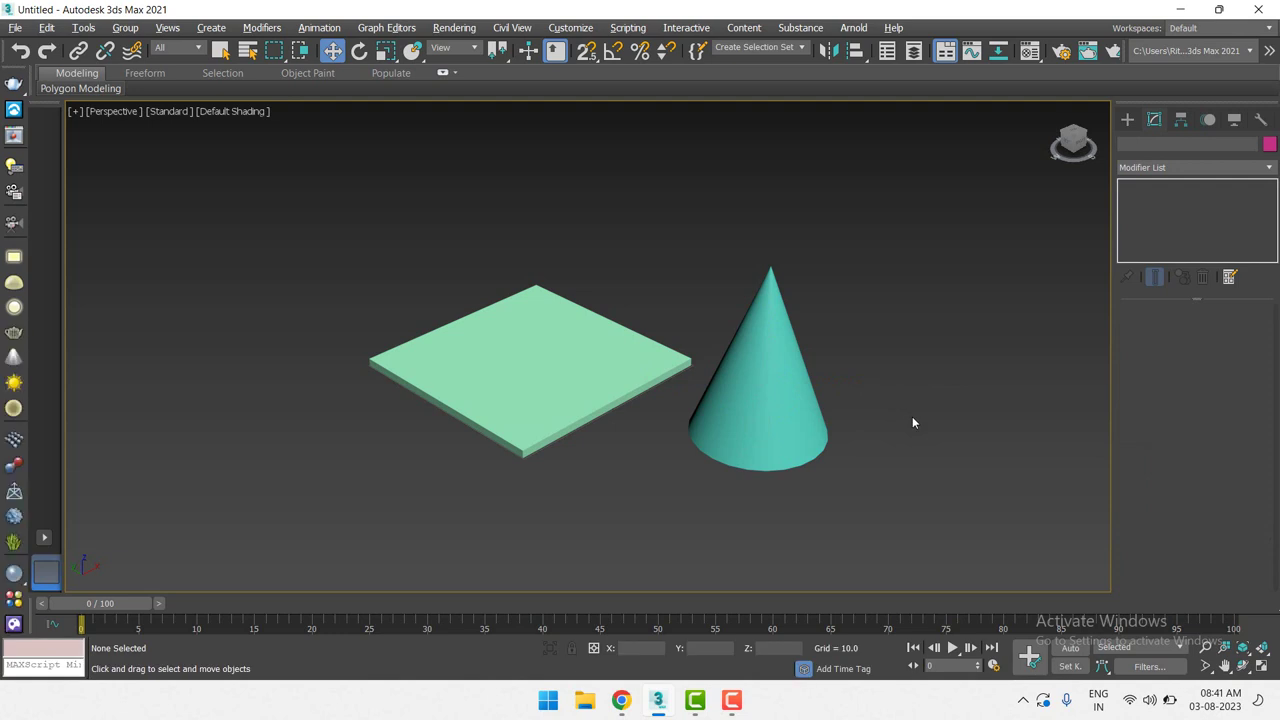
Turn on Edged Faces so object edges show over the shading.
{"action": "key", "text": "F4"}
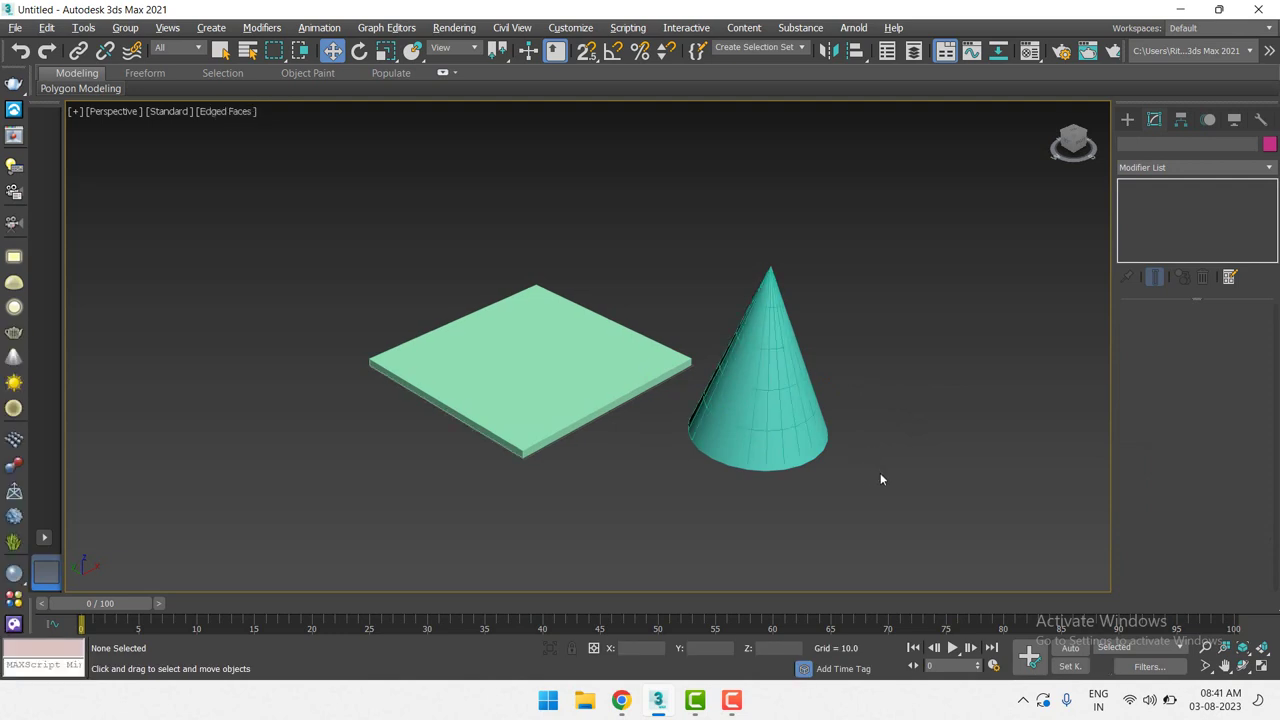
{"action": "scroll", "coordinate": [754, 370], "scroll_direction": "up", "scroll_amount": 5}
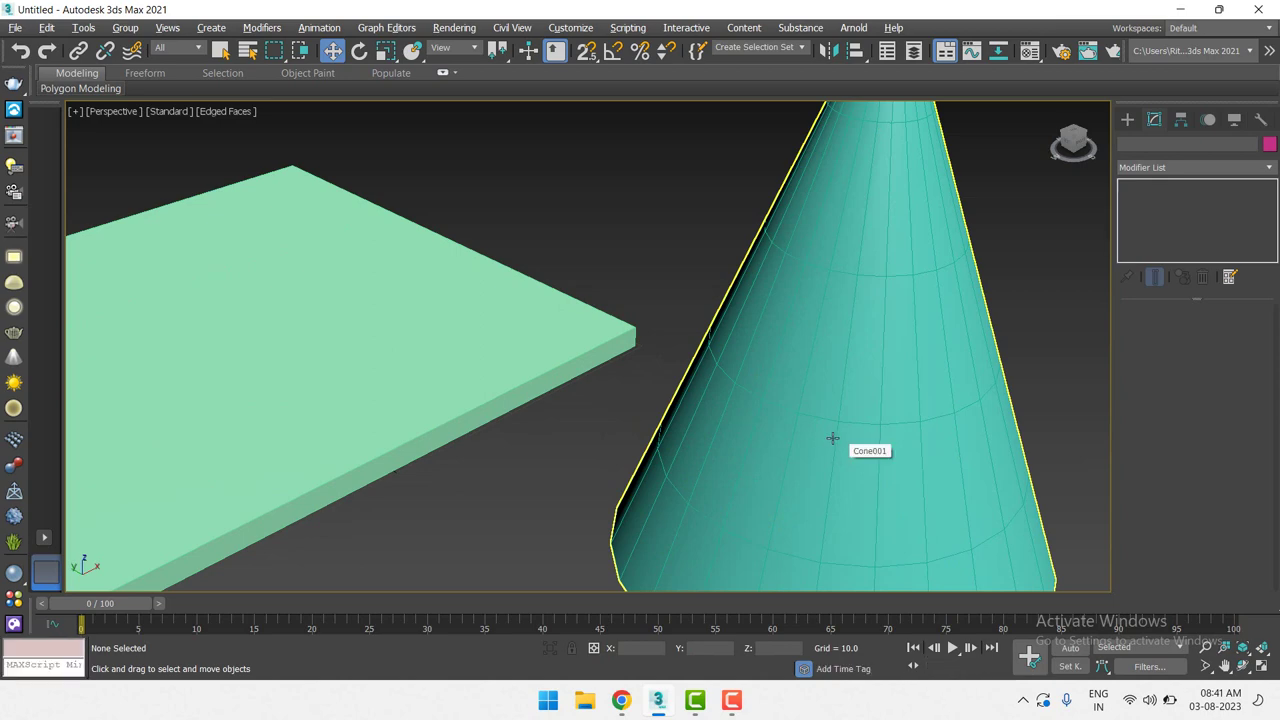
{"action": "scroll", "coordinate": [834, 440], "scroll_direction": "down", "scroll_amount": 4}
{"action": "scroll", "coordinate": [706, 354], "scroll_direction": "up", "scroll_amount": 2}
Reduce the cone to 1 height segment and 3 sides, forming a triangular pyramid.
{"action": "left_click", "coordinate": [732, 357]}
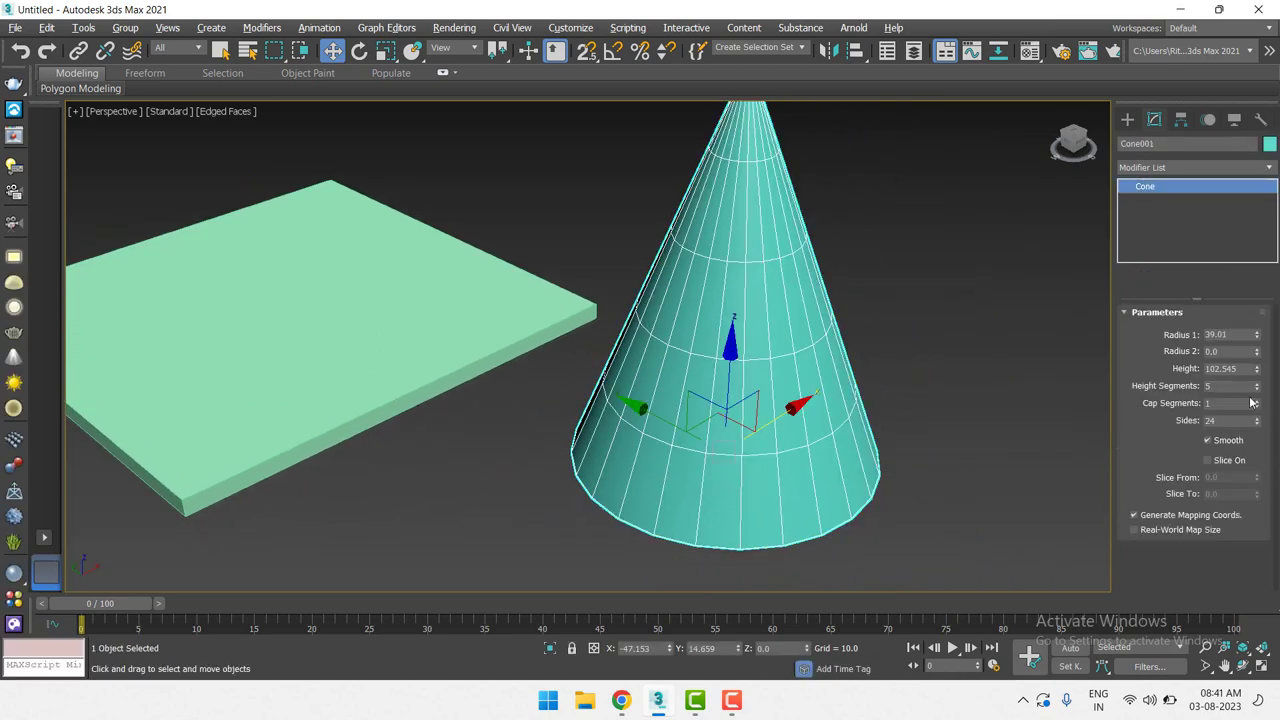
{"action": "mouse_move", "coordinate": [1258, 387]}
{"action": "left_mouse_down"}
{"action": "mouse_move", "coordinate": [1259, 372]}
{"action": "mouse_move", "coordinate": [1269, 404]}
{"action": "left_mouse_up"}
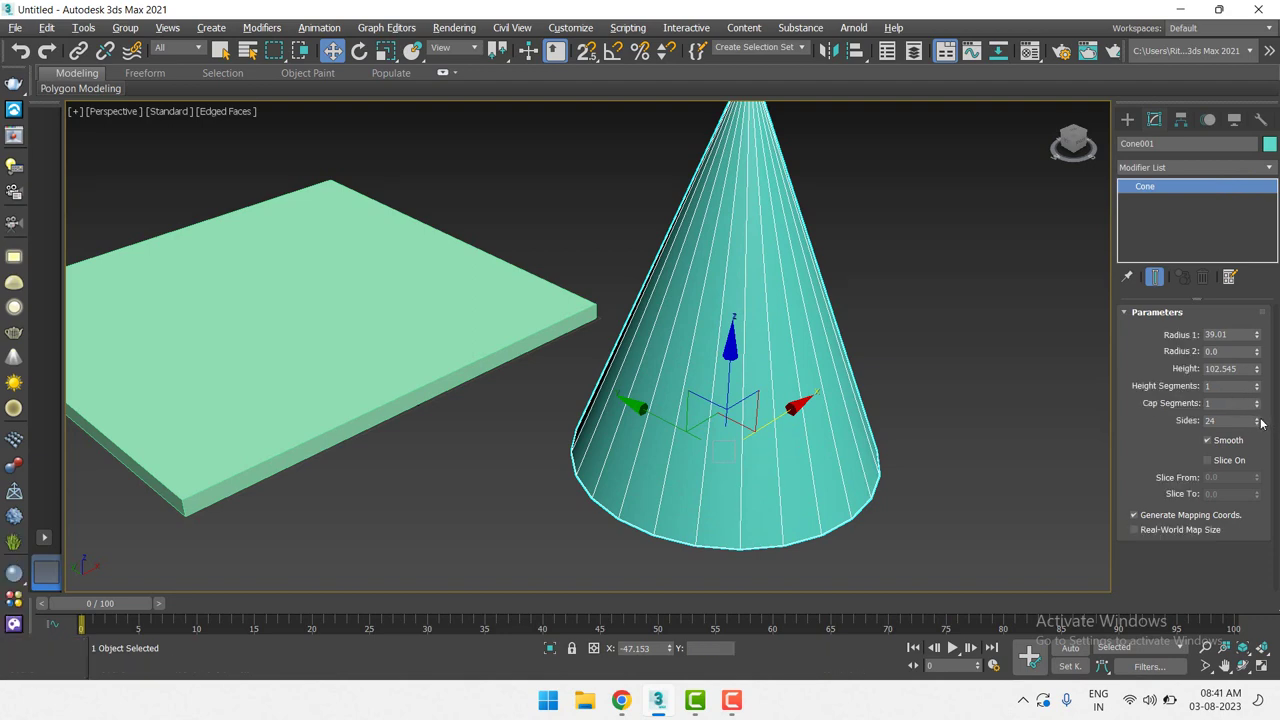
{"action": "left_click", "coordinate": [1260, 425]}
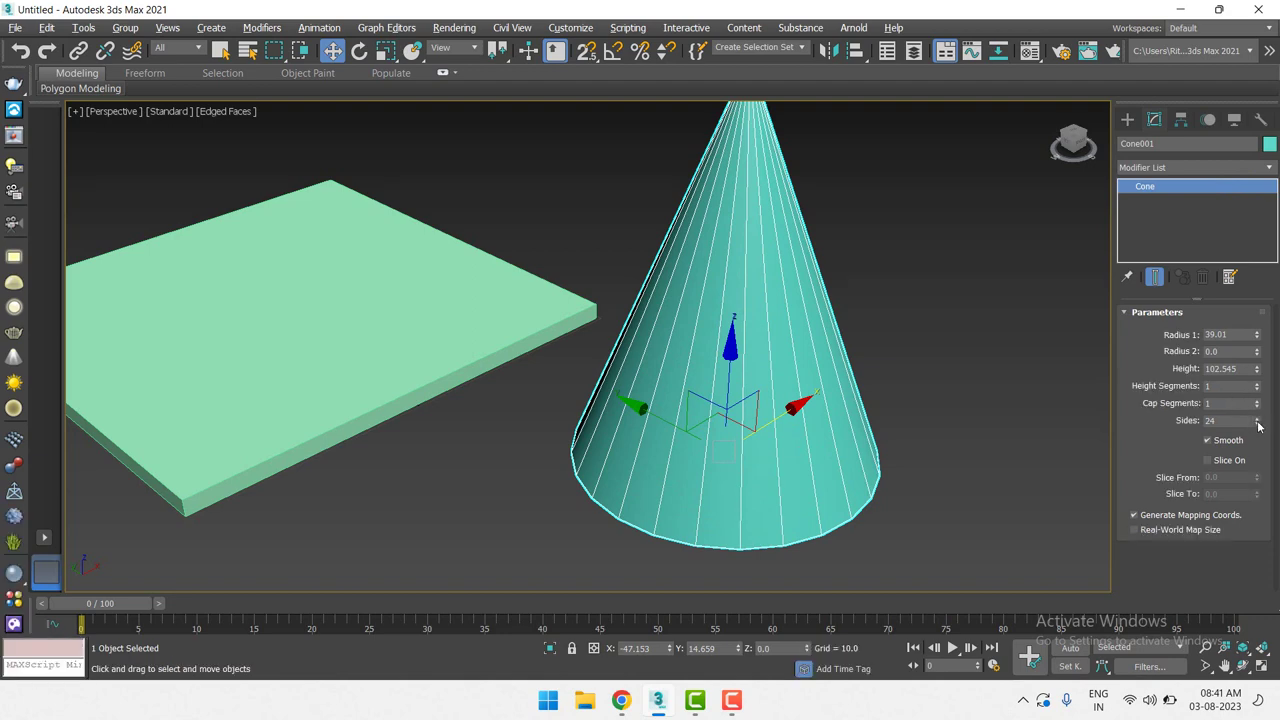
{"action": "mouse_move", "coordinate": [1258, 427]}
{"action": "left_mouse_down"}
{"action": "mouse_move", "coordinate": [1258, 403]}
{"action": "mouse_move", "coordinate": [1272, 441]}
{"action": "mouse_move", "coordinate": [1258, 432]}
{"action": "left_mouse_up"}
Raise the pyramid from 4 to 5 sides and frame the objects in view.
{"action": "left_click", "coordinate": [887, 406]}
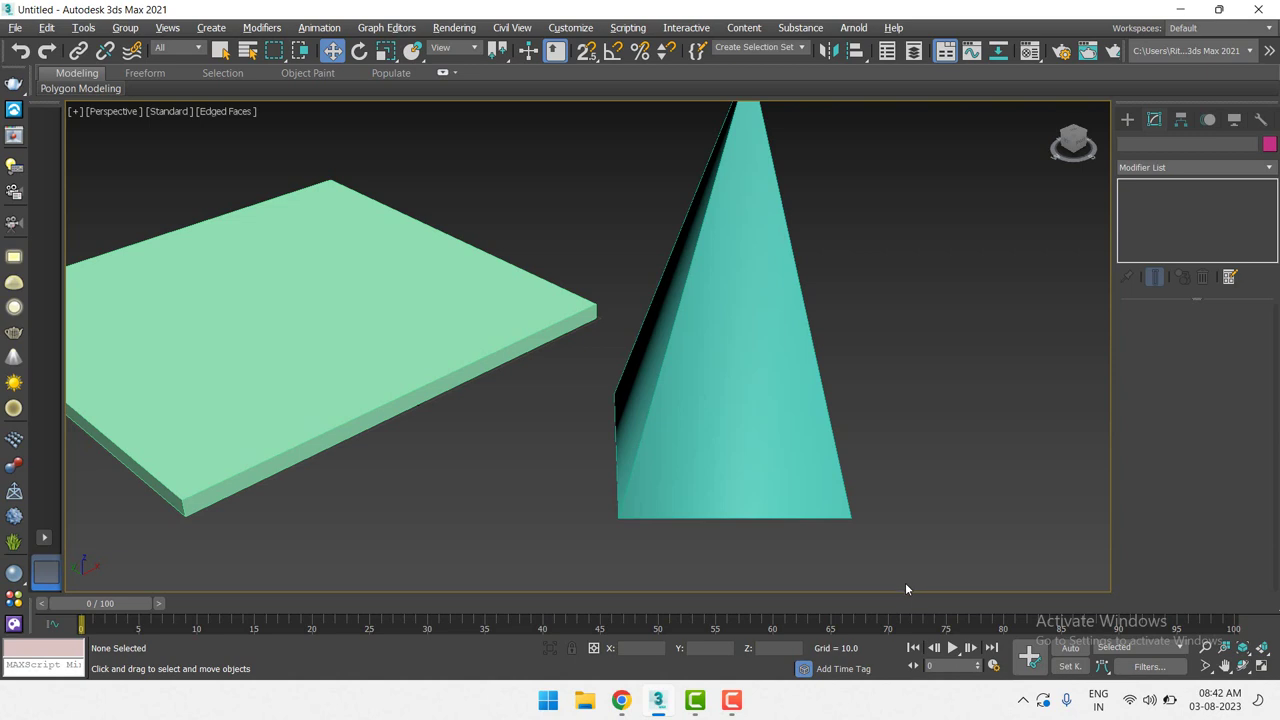
{"action": "left_click", "coordinate": [739, 386]}
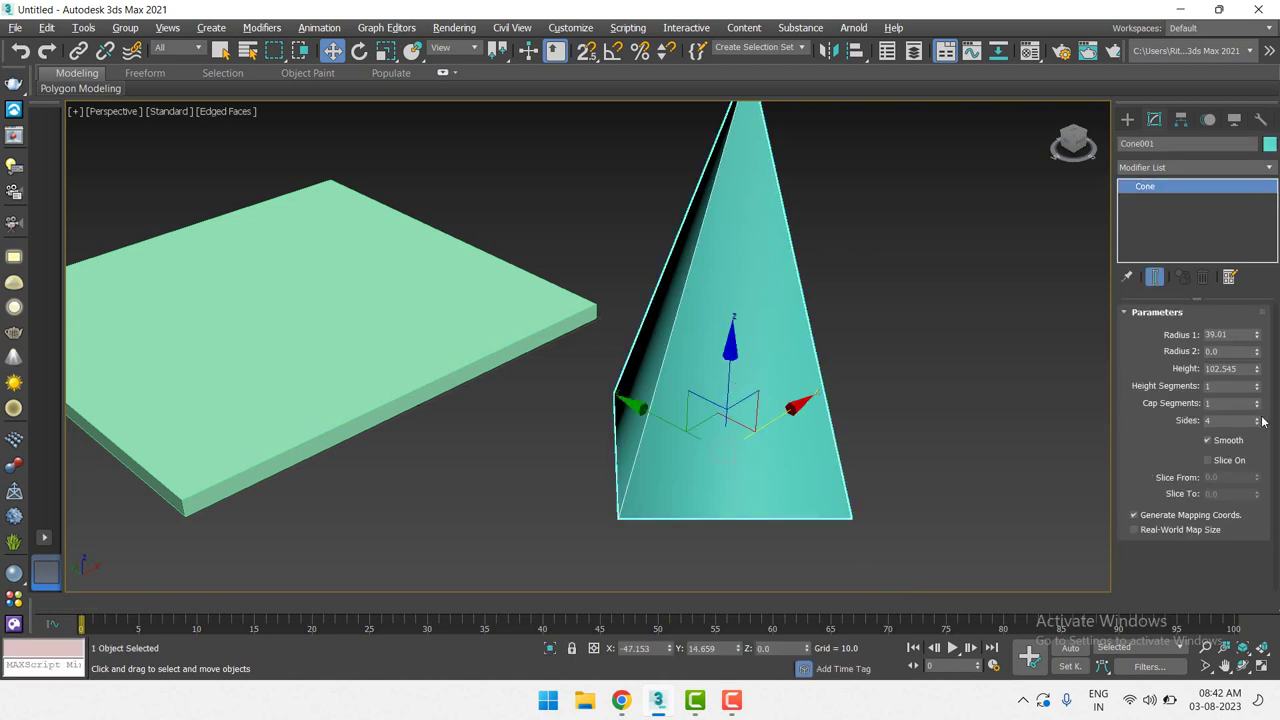
{"action": "left_click", "coordinate": [1258, 418]}
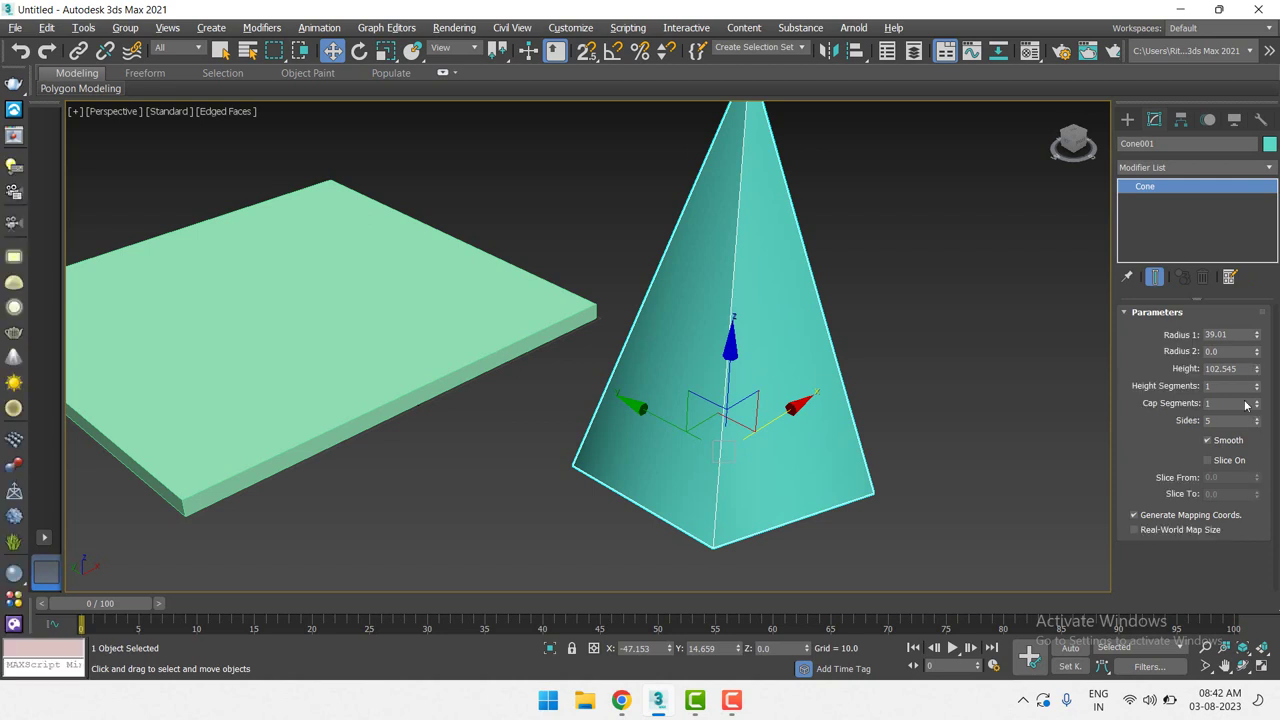
{"action": "scroll", "coordinate": [728, 354], "scroll_direction": "down", "scroll_amount": 3}
{"action": "scroll", "coordinate": [728, 354], "scroll_direction": "down", "scroll_amount": 2}
{"action": "scroll", "coordinate": [728, 354], "scroll_direction": "down", "scroll_amount": 2}
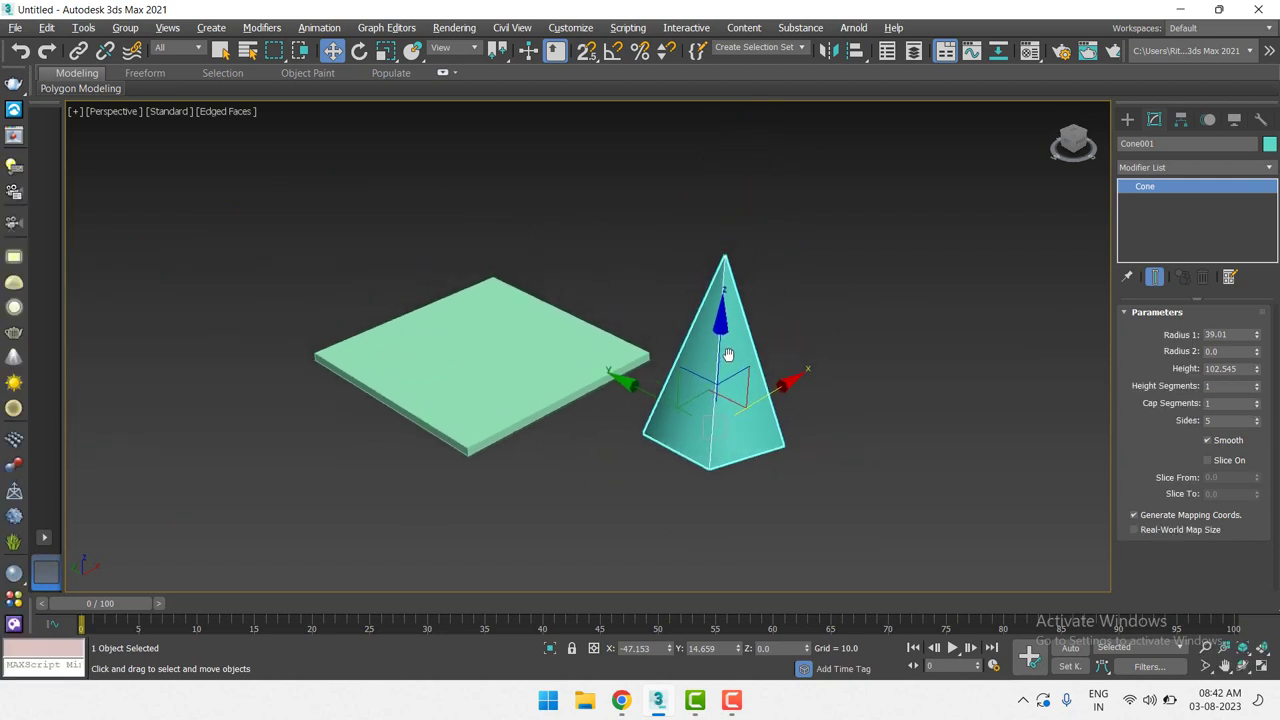
{"action": "scroll", "coordinate": [805, 402], "scroll_direction": "up", "scroll_amount": 3}
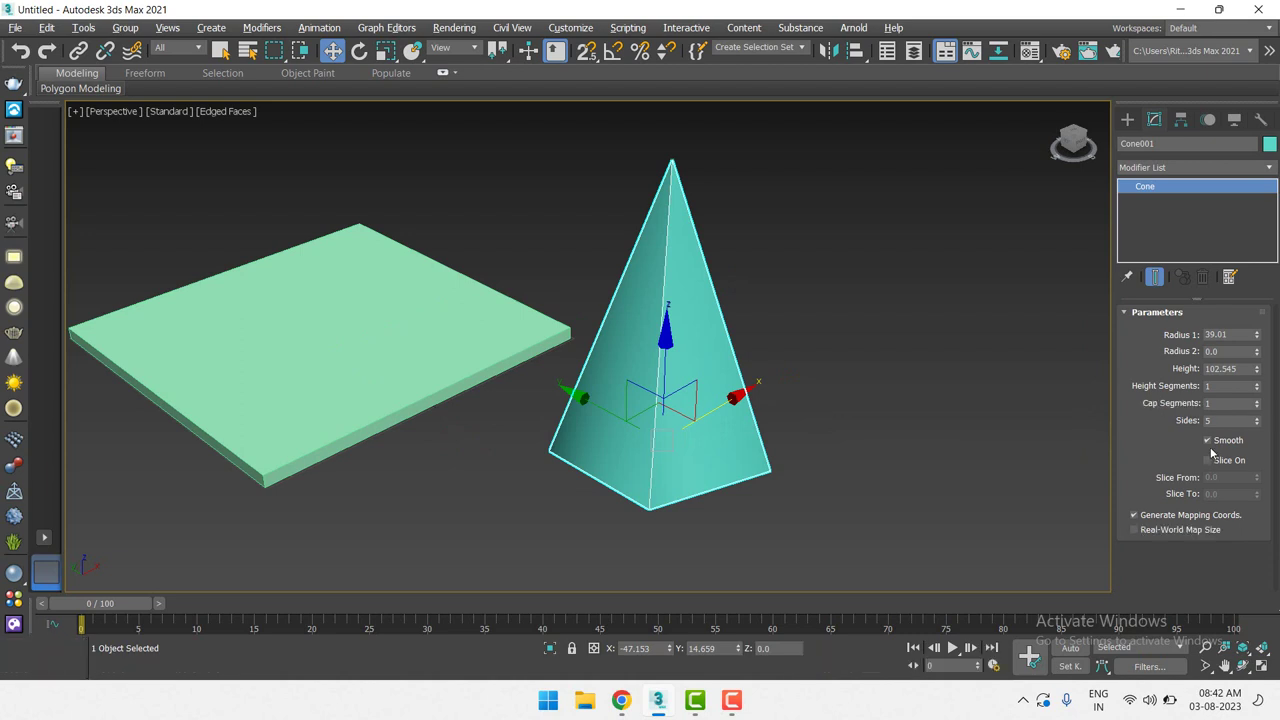
{"action": "scroll", "coordinate": [492, 431], "scroll_direction": "up", "scroll_amount": 2}
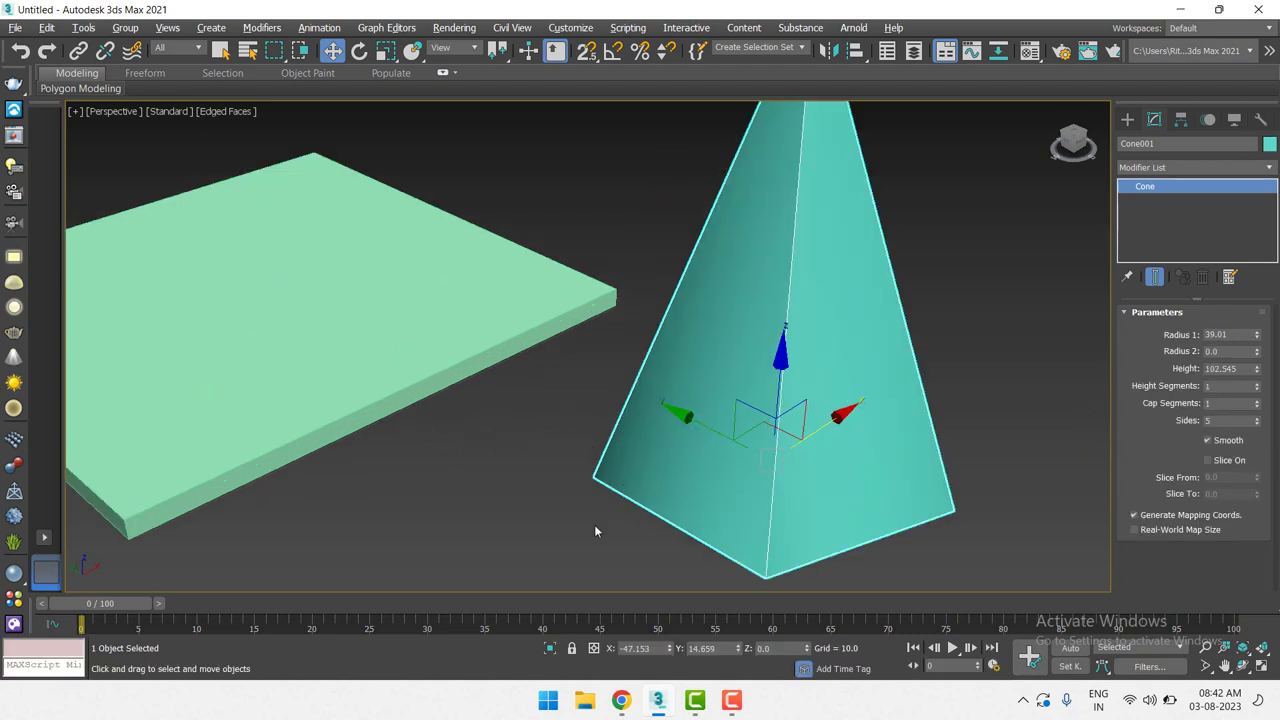
{"action": "middle_click_drag", "start_coordinate": [643, 486], "coordinate": [641, 470]}
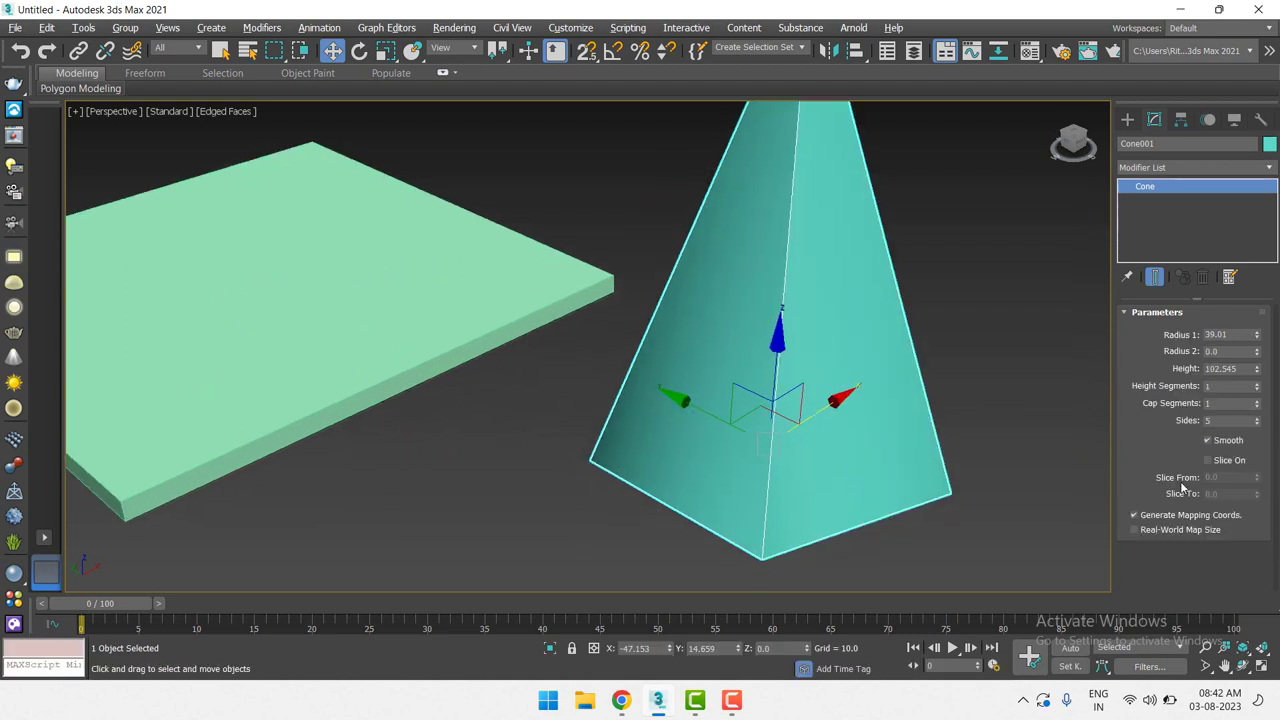
Turn off the cone's smoothing and increase its sides to 34.
{"action": "left_click", "coordinate": [1219, 441]}
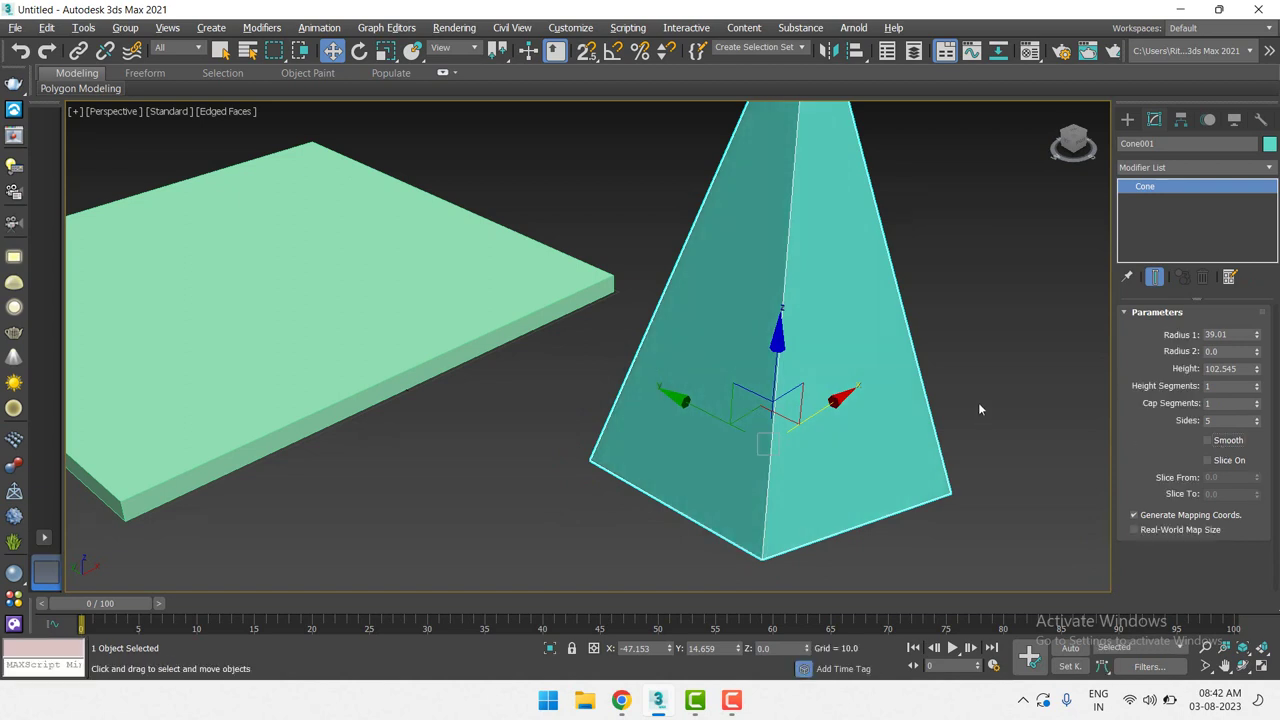
{"action": "left_click", "coordinate": [1000, 535]}
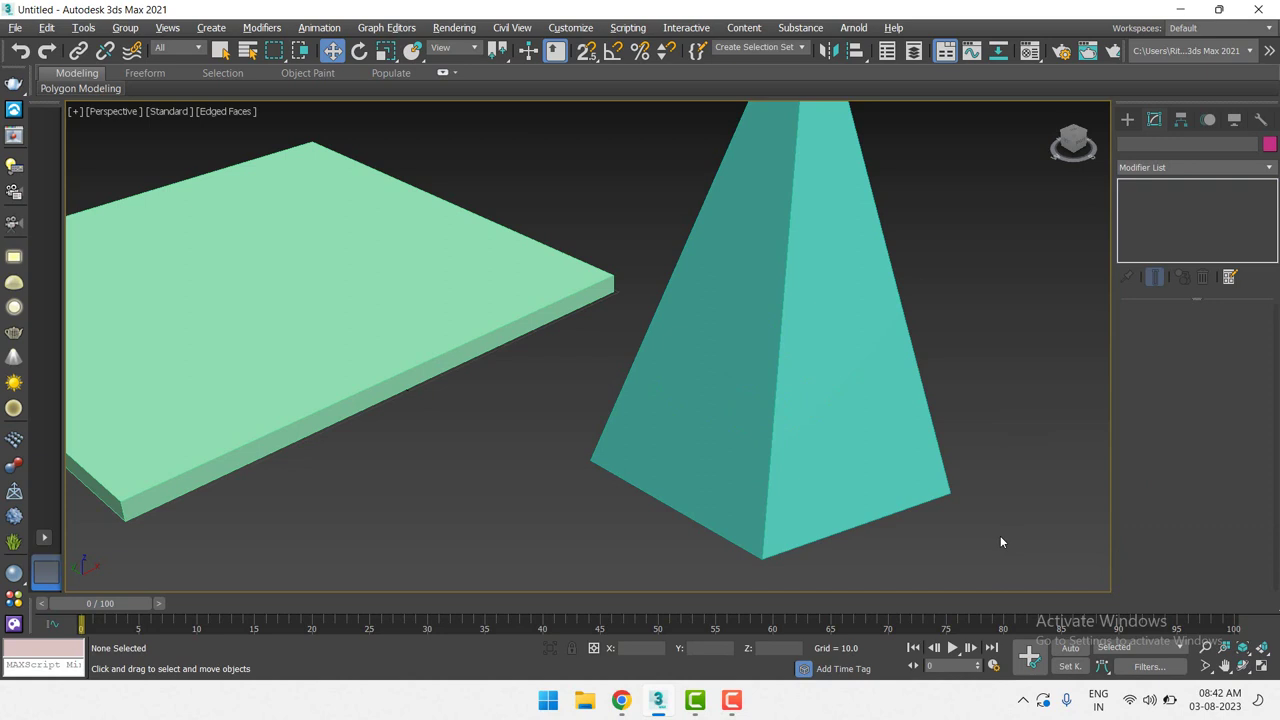
{"action": "left_click", "coordinate": [917, 391]}
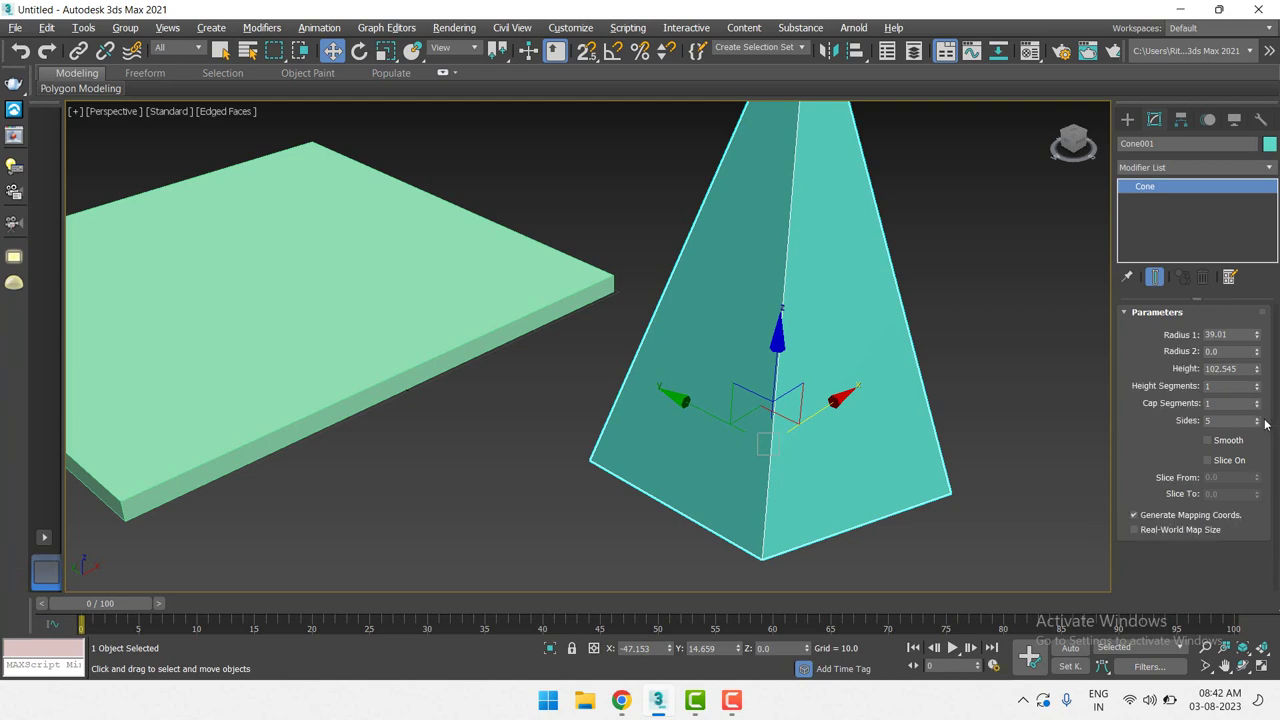
{"action": "left_click_drag", "start_coordinate": [1257, 420], "coordinate": [1261, 398]}
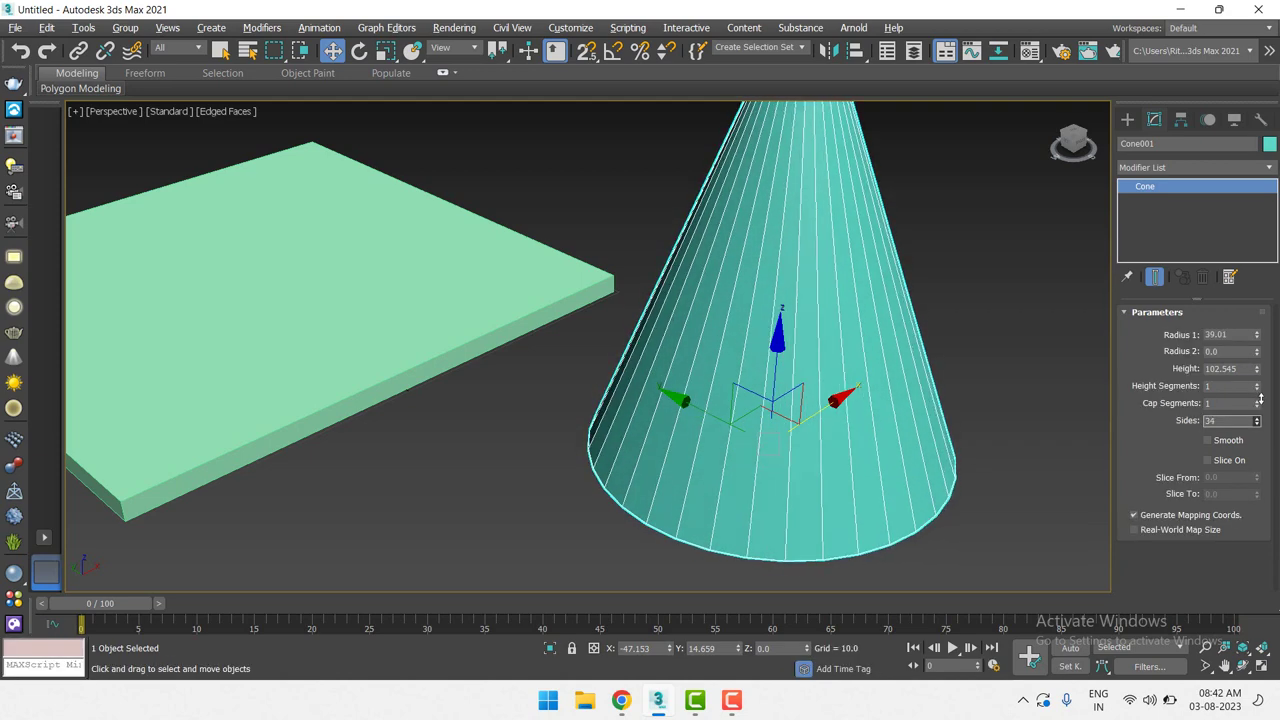
{"action": "left_click", "coordinate": [1015, 402]}
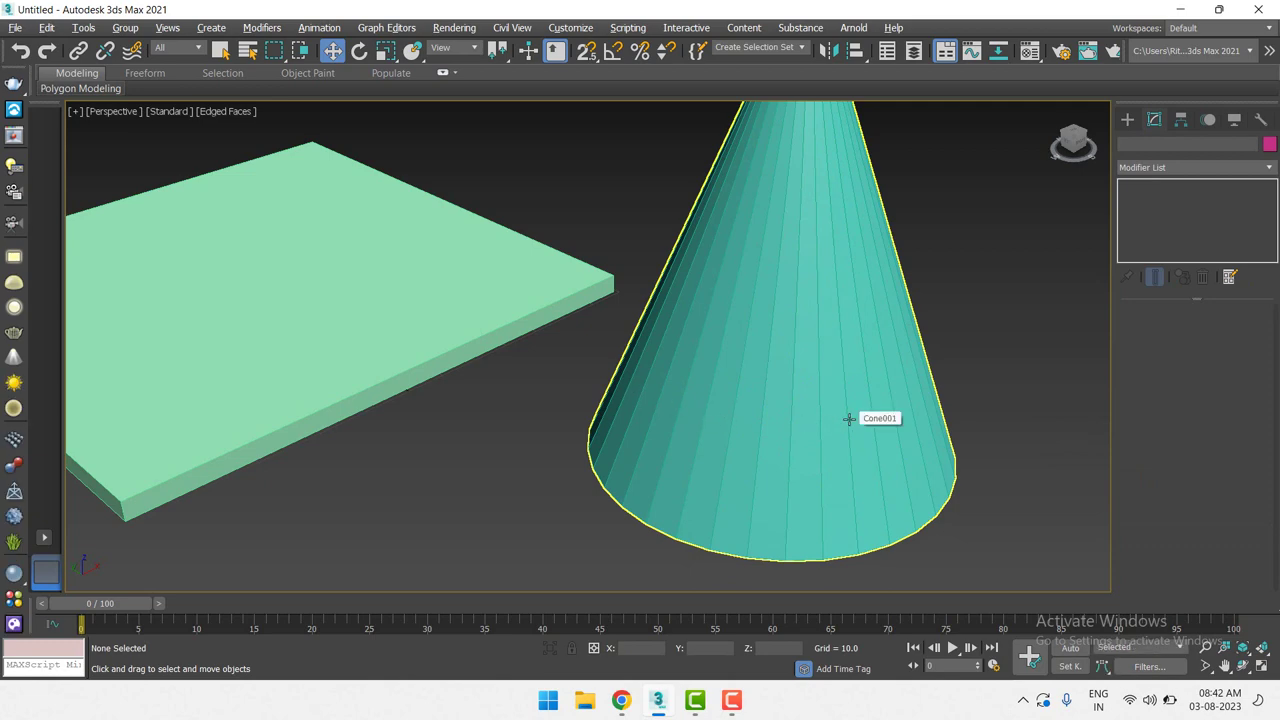
{"action": "left_click", "coordinate": [806, 380]}
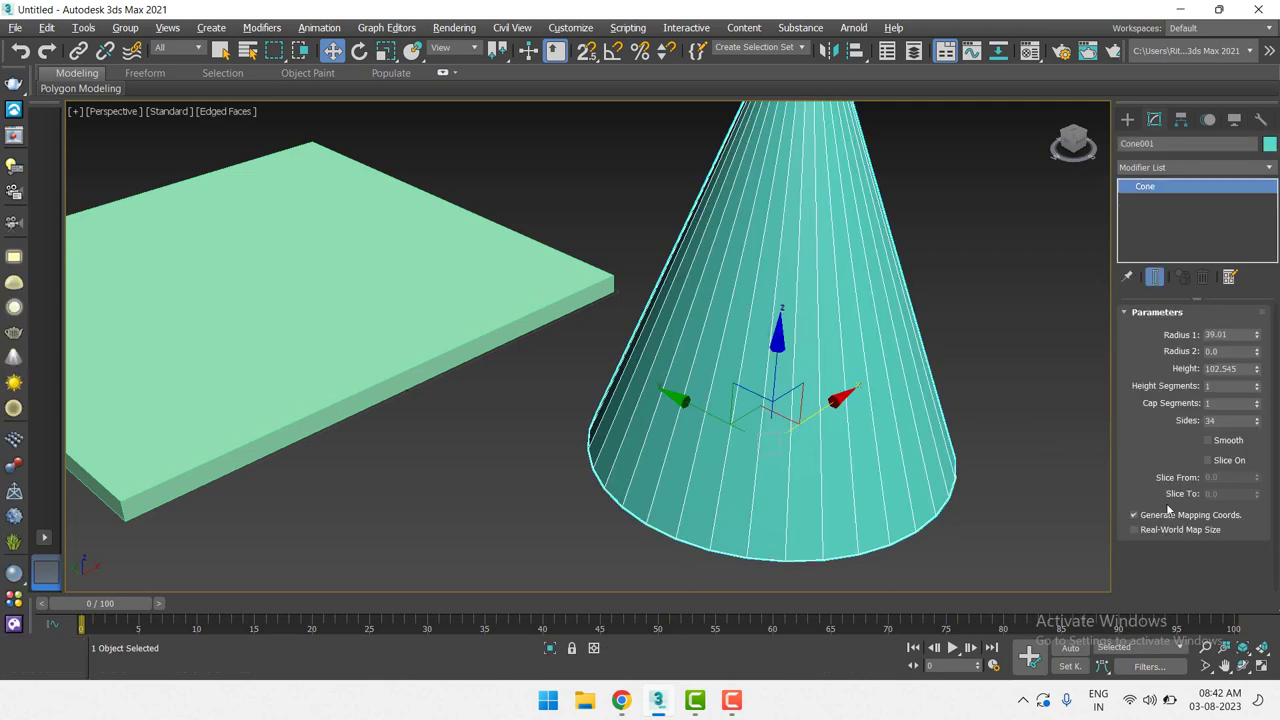
Re-enable smoothing, lower the cone to 27 sides, and turn on Slice On.
{"action": "left_click", "coordinate": [1207, 441]}
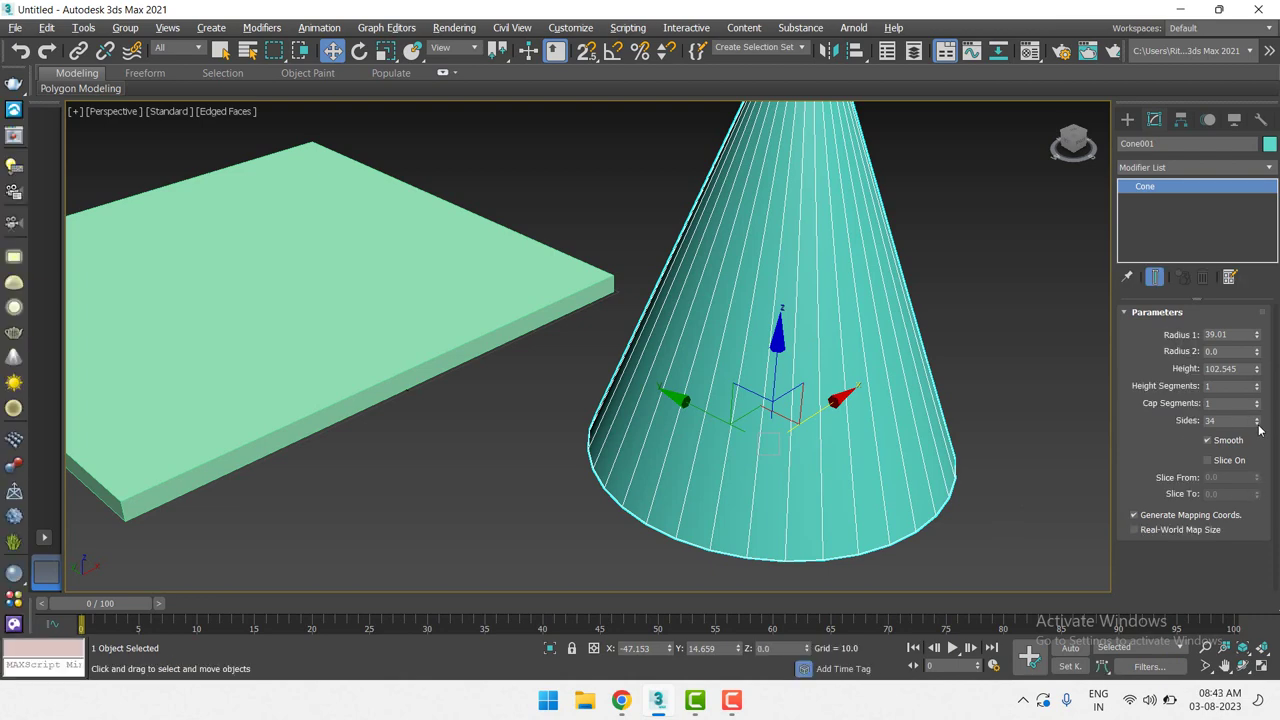
{"action": "left_click_drag", "start_coordinate": [1257, 423], "coordinate": [1257, 448]}
{"action": "left_click", "coordinate": [1207, 460]}
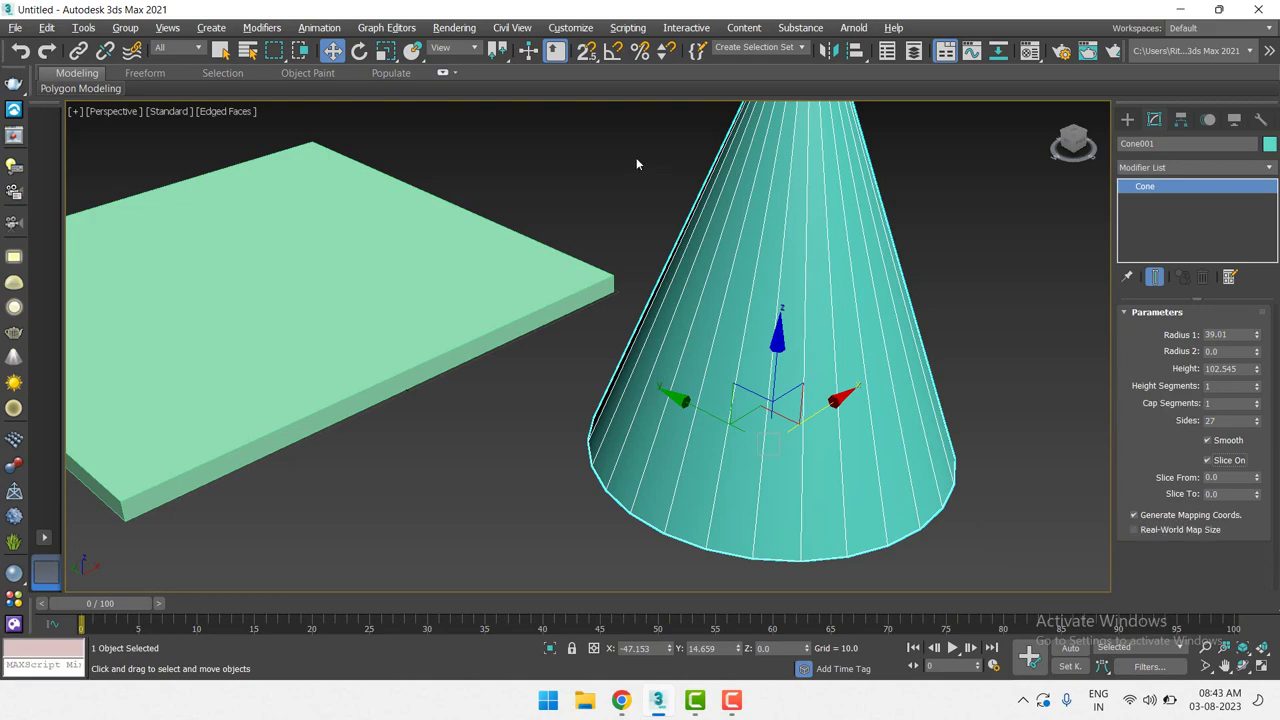
Show the cone in the Top view with Default Shading, zoomed in and centred.
{"action": "key", "text": "t"}
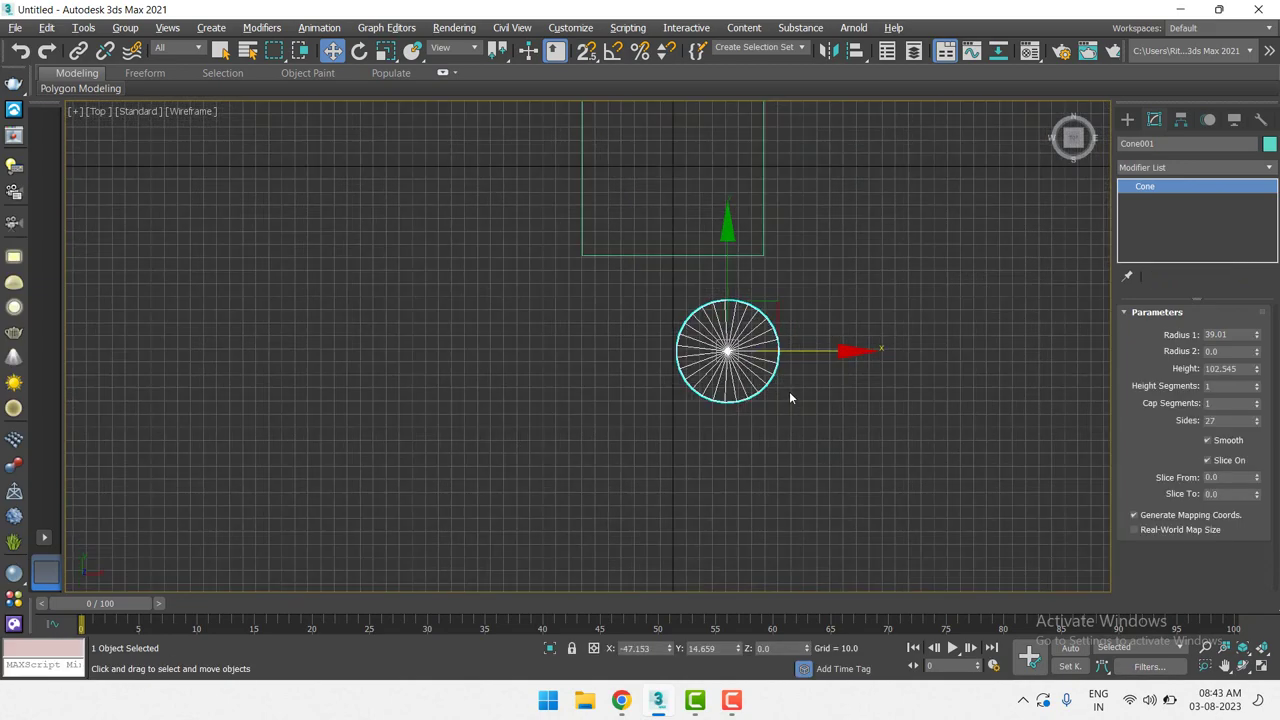
{"action": "scroll", "coordinate": [789, 397], "scroll_direction": "up", "scroll_amount": 2}
{"action": "left_click", "coordinate": [179, 109]}
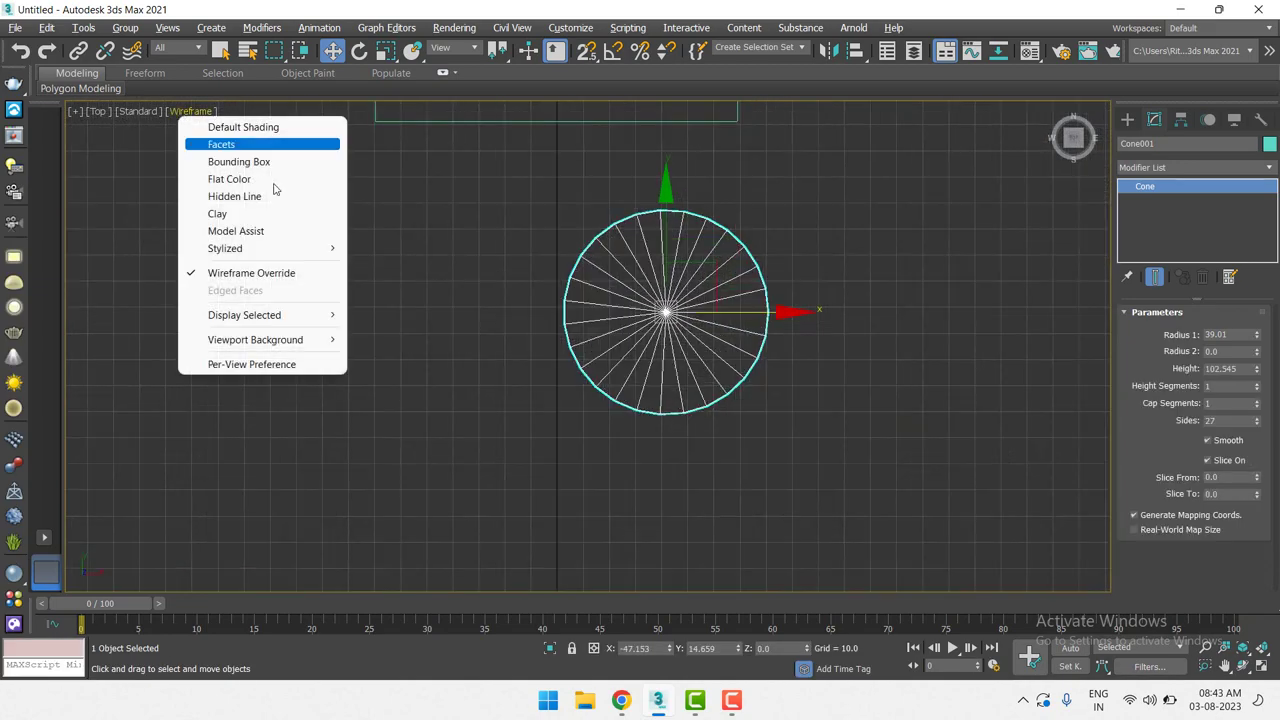
{"action": "left_click", "coordinate": [248, 127]}
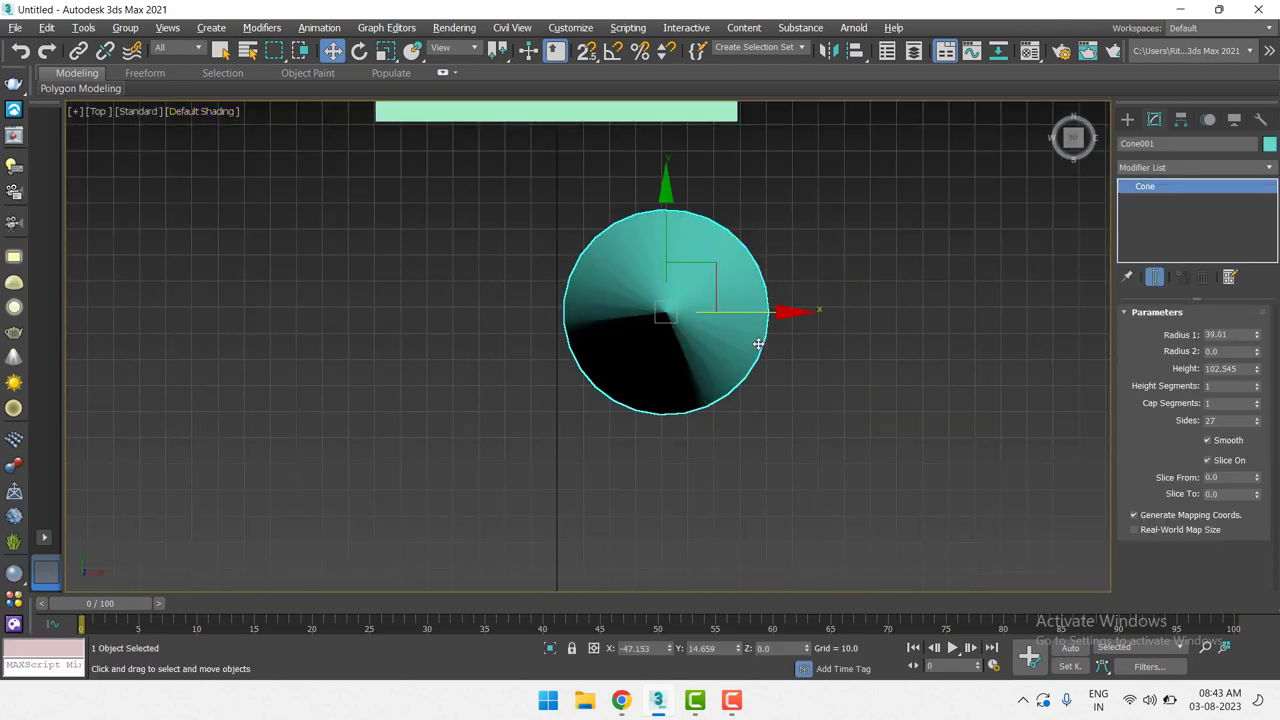
{"action": "scroll", "coordinate": [758, 343], "scroll_direction": "up", "scroll_amount": 2}
{"action": "middle_click_drag", "start_coordinate": [766, 363], "coordinate": [768, 415]}
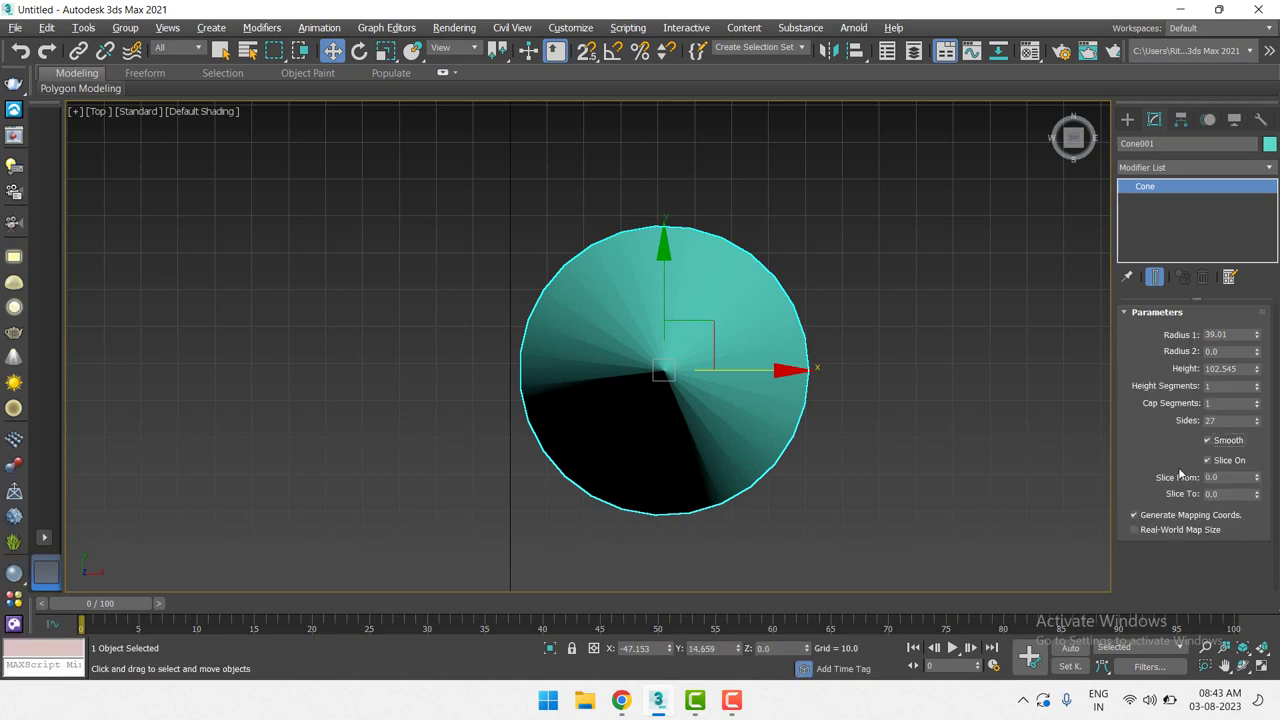
Set the cone's Slice From angle to 120.
{"action": "left_click_drag", "start_coordinate": [1257, 479], "coordinate": [1268, 392]}
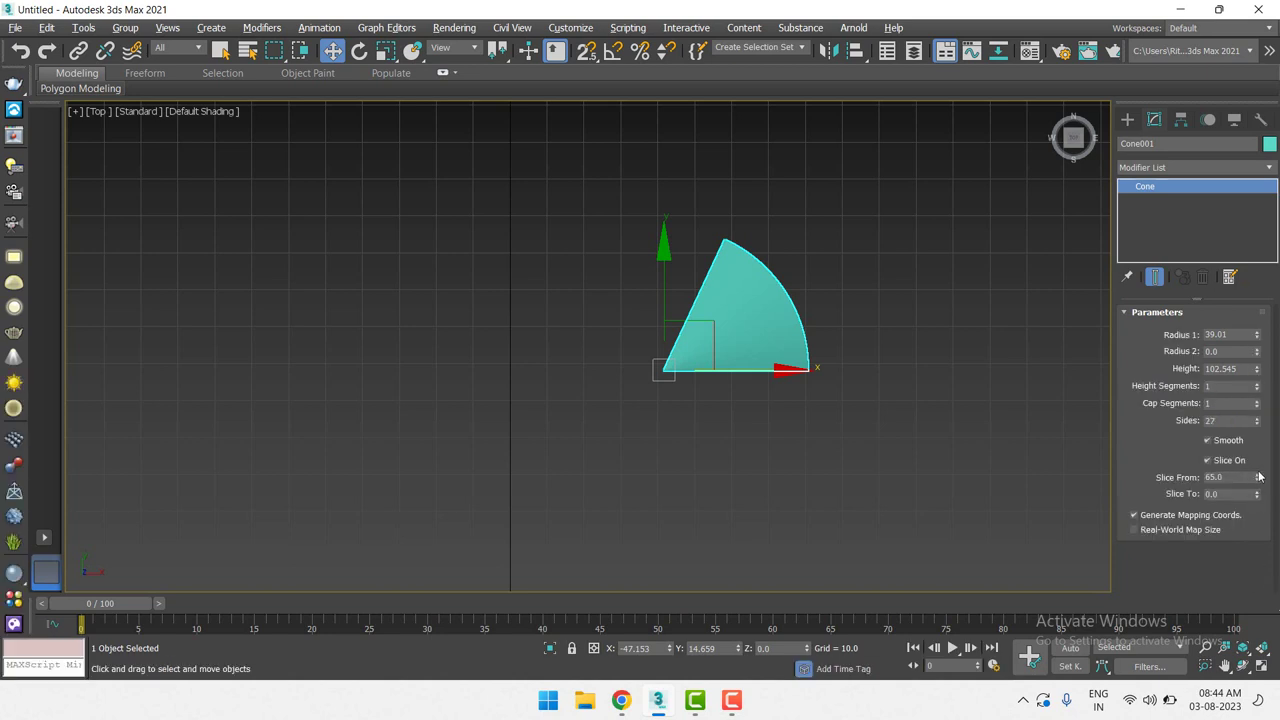
{"action": "left_click_drag", "start_coordinate": [1256, 477], "coordinate": [1256, 450]}
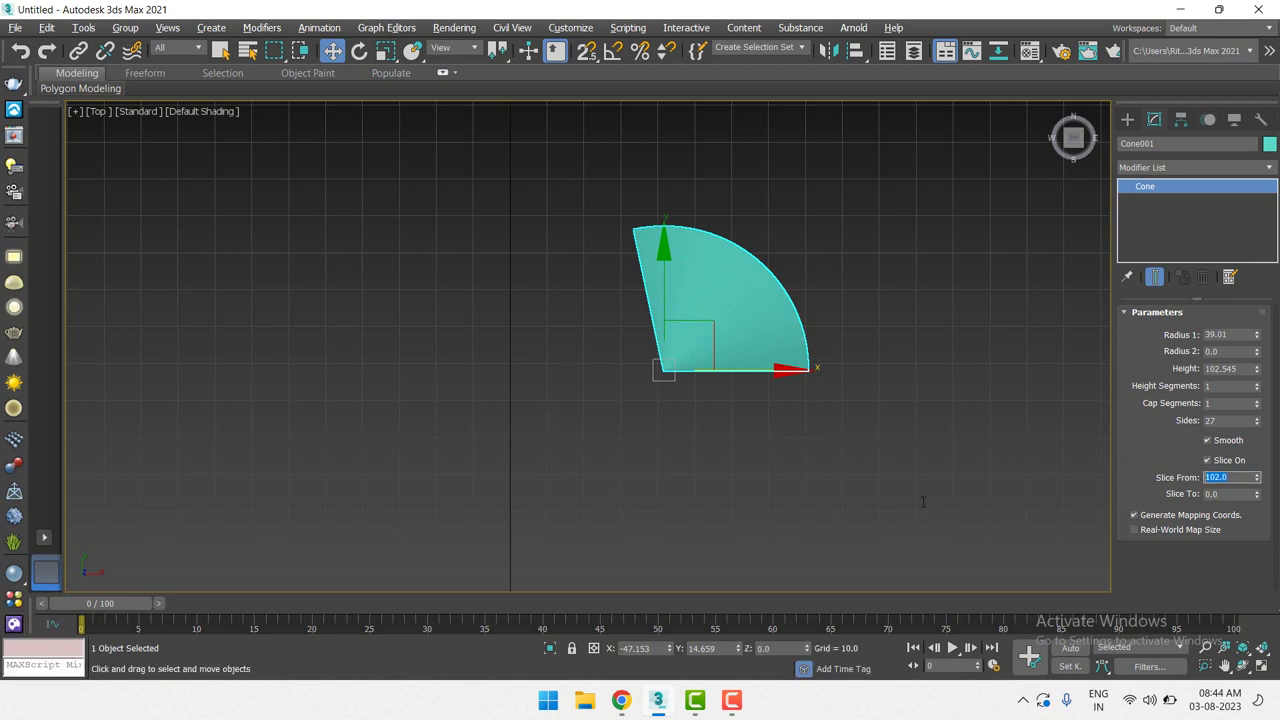
{"action": "type", "text": "0"}
{"action": "key", "text": "Return"}
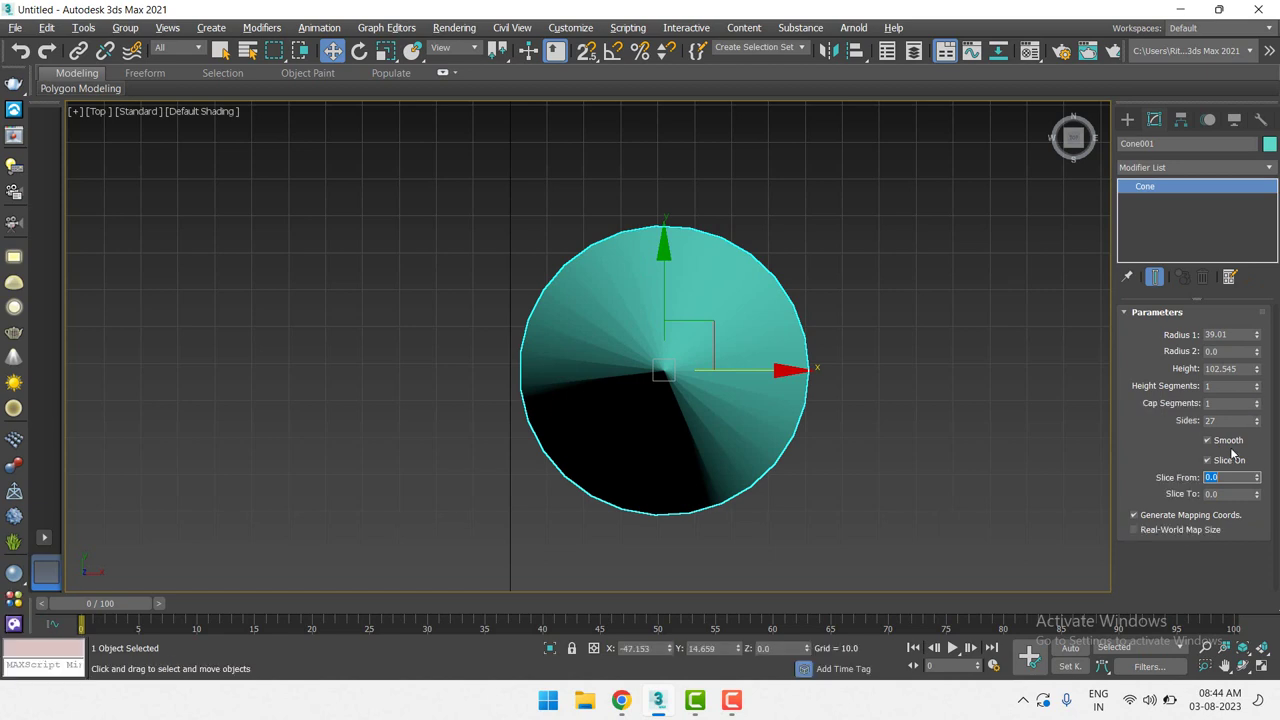
{"action": "type", "text": "120"}
{"action": "key", "text": "Return"}
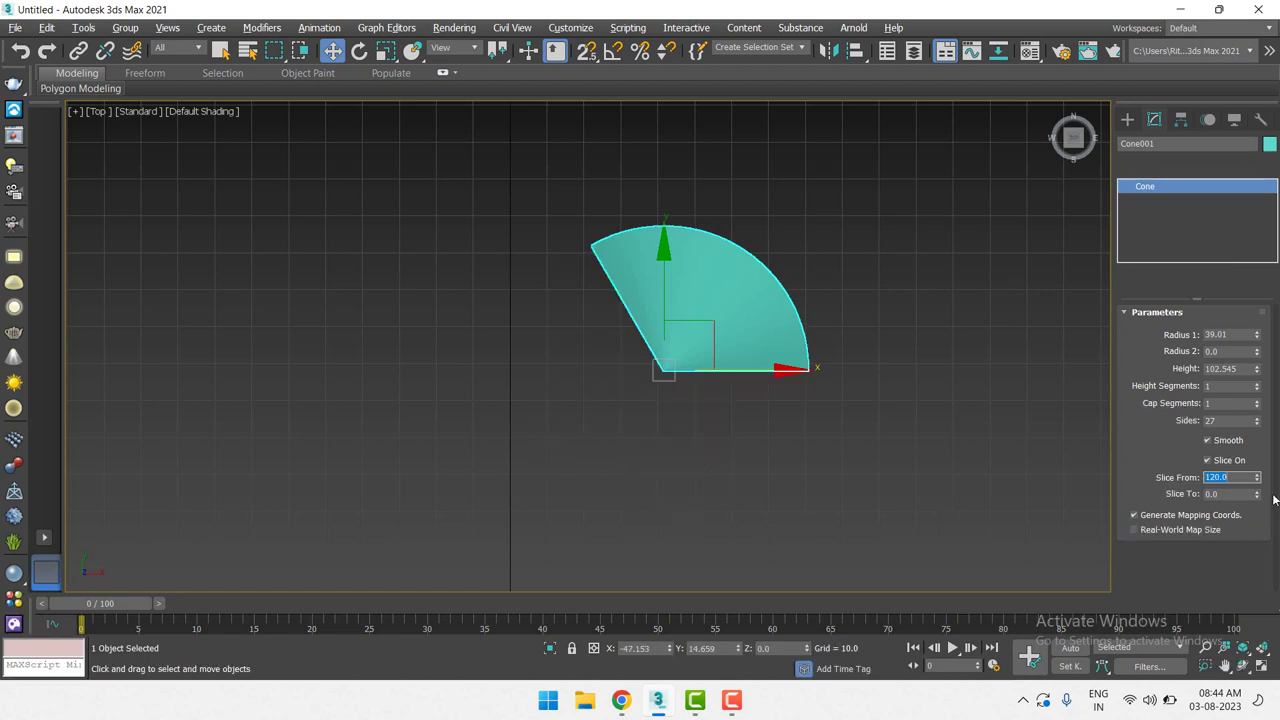
Set Slice To to about -132.5, then view the cone in Perspective with zoom extents.
{"action": "left_click_drag", "start_coordinate": [1257, 497], "coordinate": [1238, 672]}
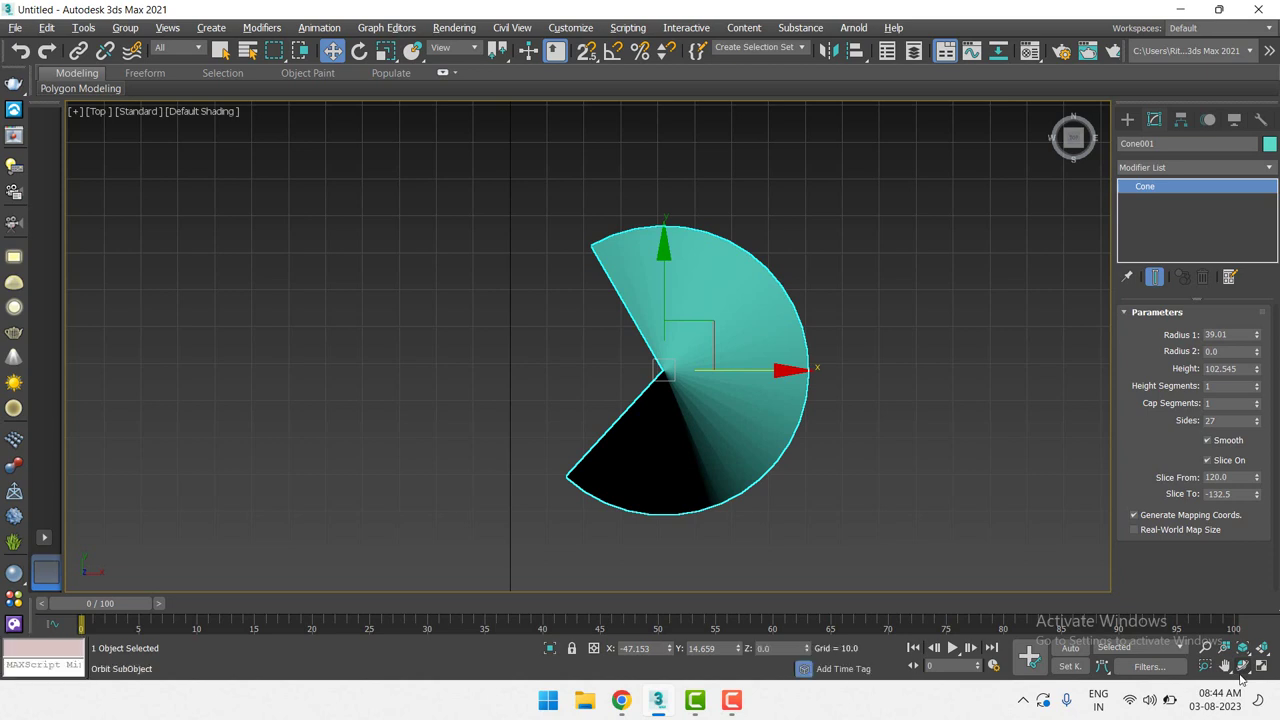
{"action": "middle_click_drag", "start_coordinate": [845, 452], "coordinate": [811, 447]}
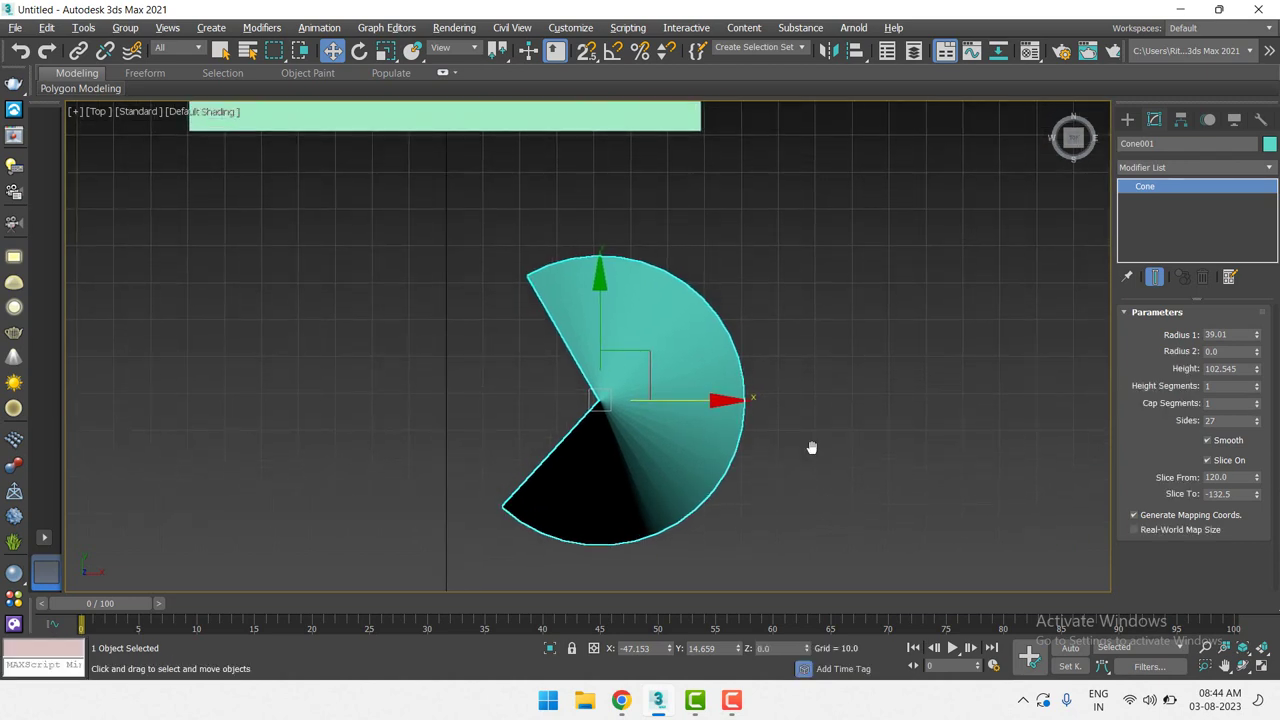
{"action": "key", "text": "p"}
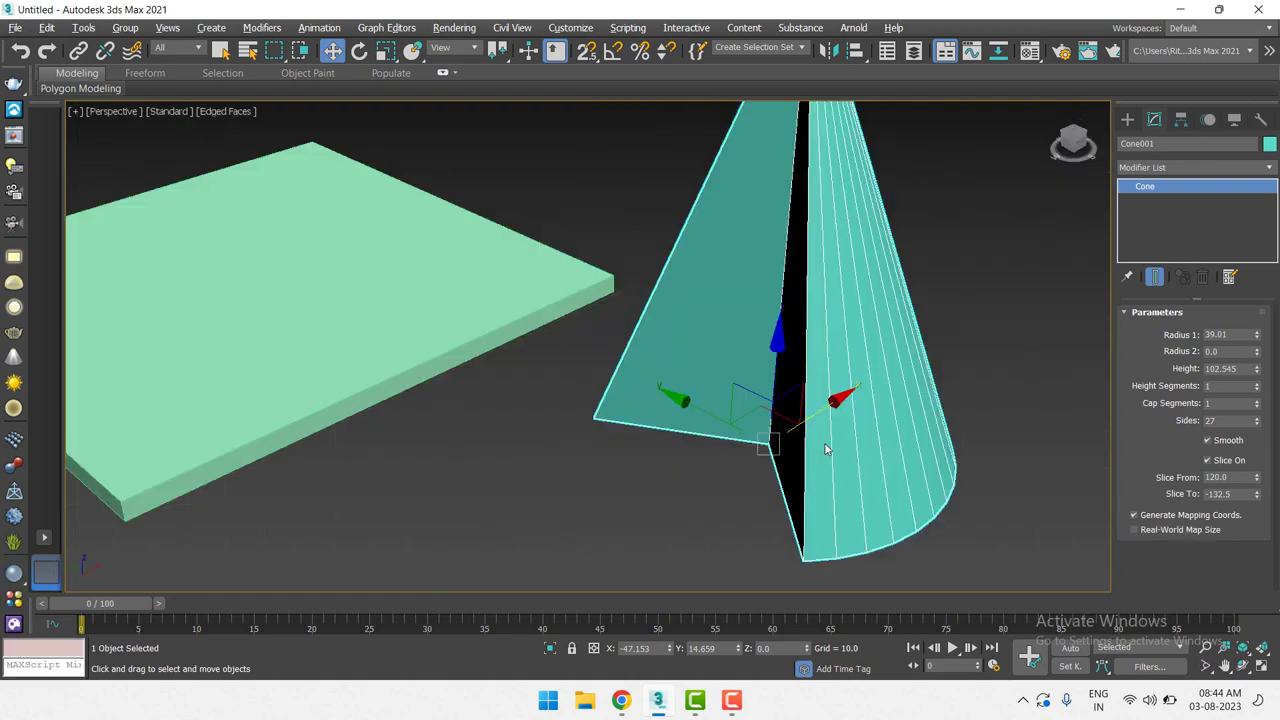
{"action": "key", "text": "z"}
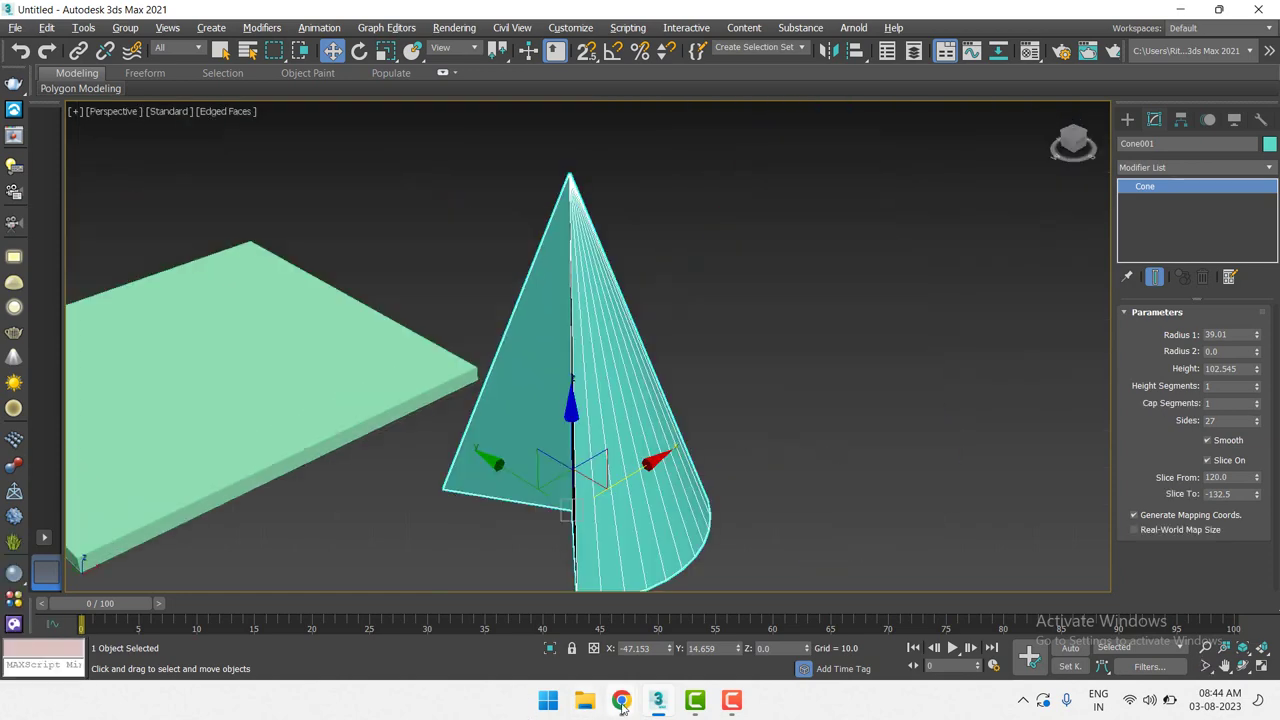
{"action": "left_click", "coordinate": [621, 702]}
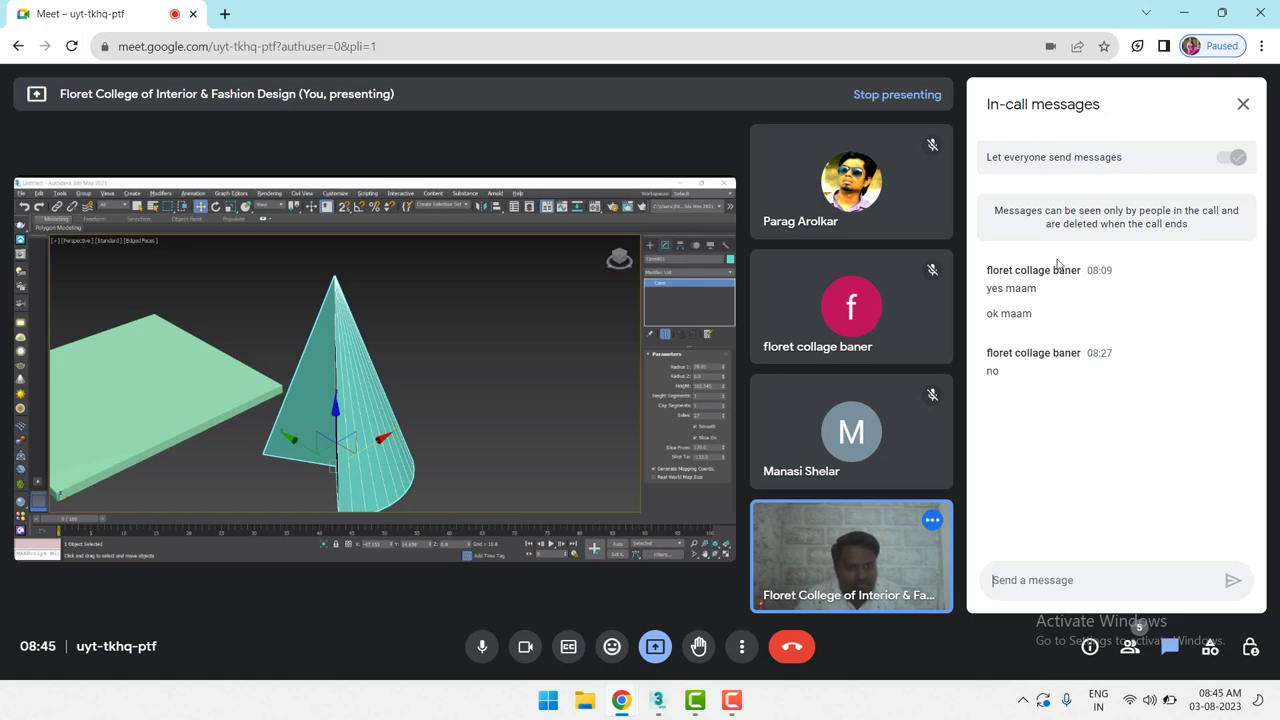
Check the Google Meet chat, then back in 3ds Max delete the sliced cone.
{"action": "left_click", "coordinate": [1053, 580]}
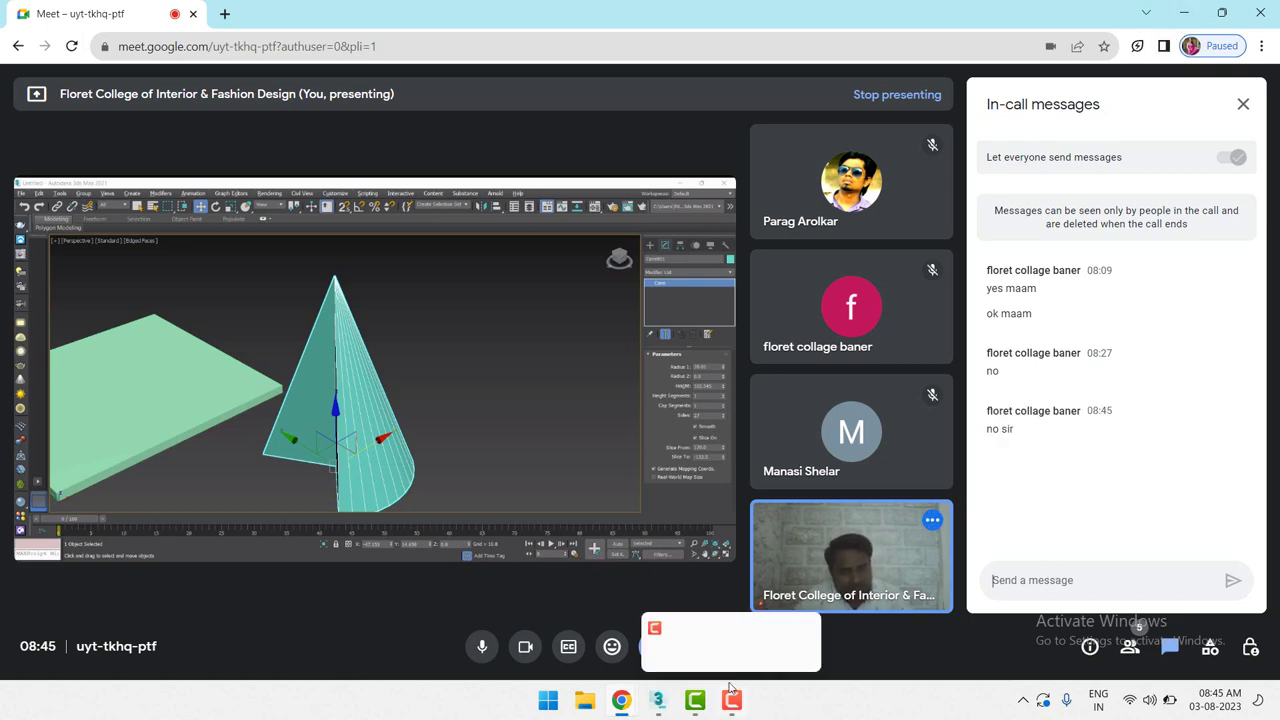
{"action": "left_click", "coordinate": [657, 701]}
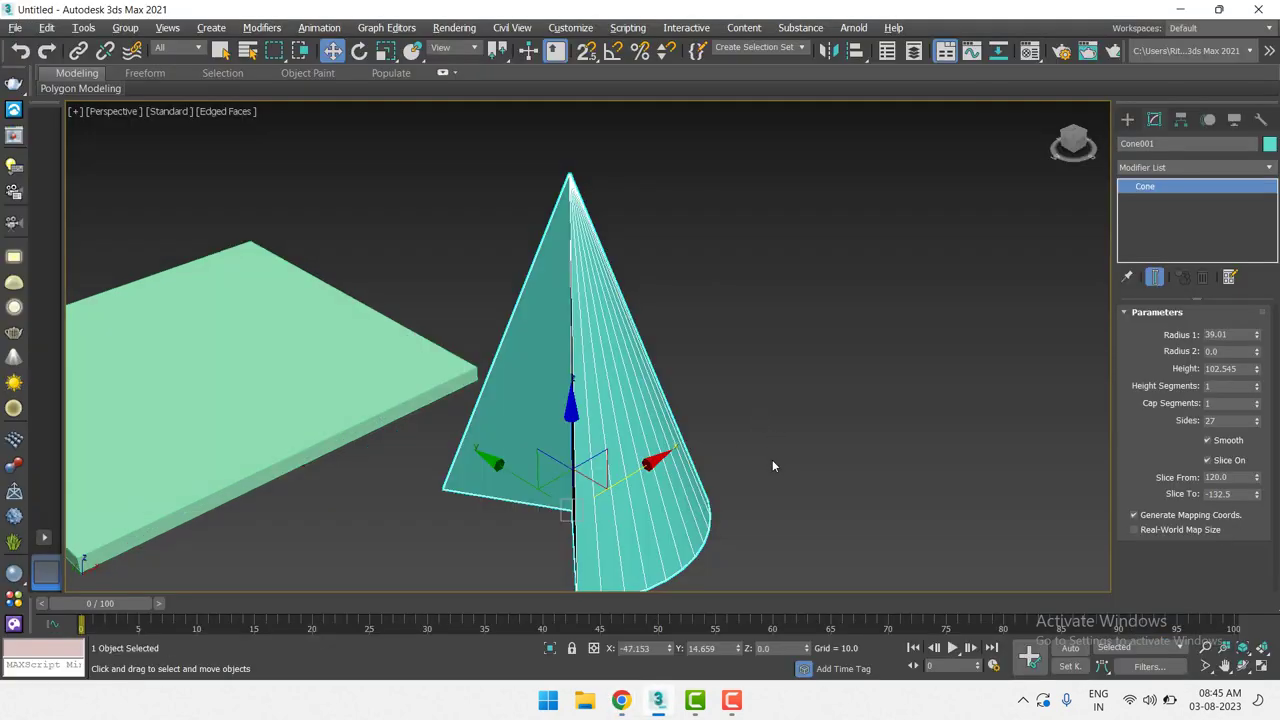
{"action": "scroll", "coordinate": [772, 459], "scroll_direction": "down", "scroll_amount": 1}
{"action": "scroll", "coordinate": [792, 459], "scroll_direction": "down", "scroll_amount": 4}
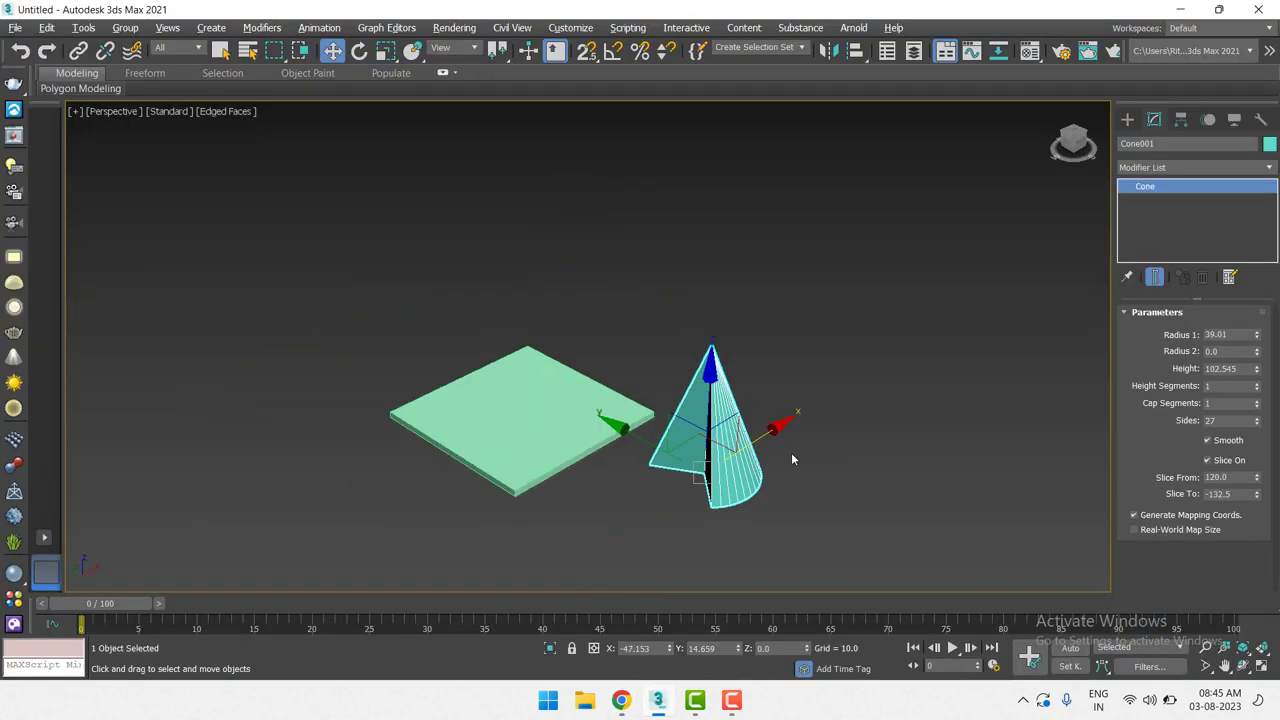
{"action": "key", "text": "Delete"}
Draw Sphere001 with radius 72.963 to the right of the green plane.
{"action": "left_click", "coordinate": [1127, 119]}
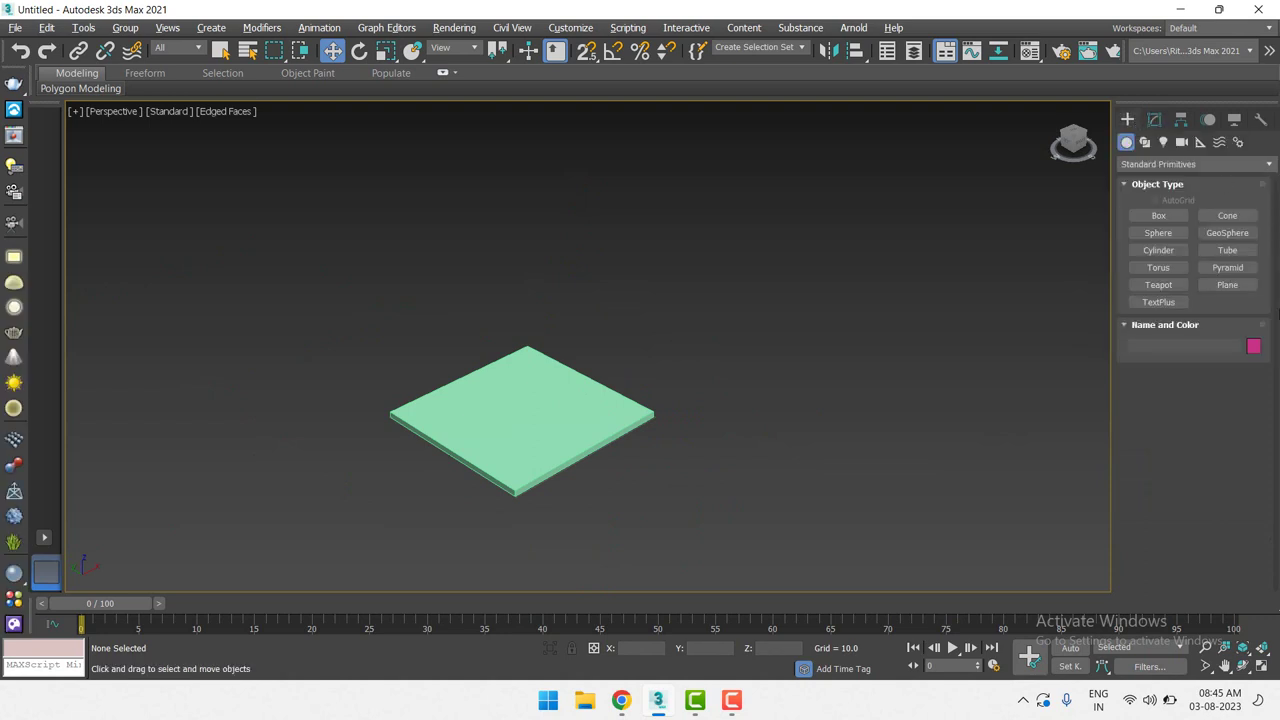
{"action": "left_click", "coordinate": [1156, 236]}
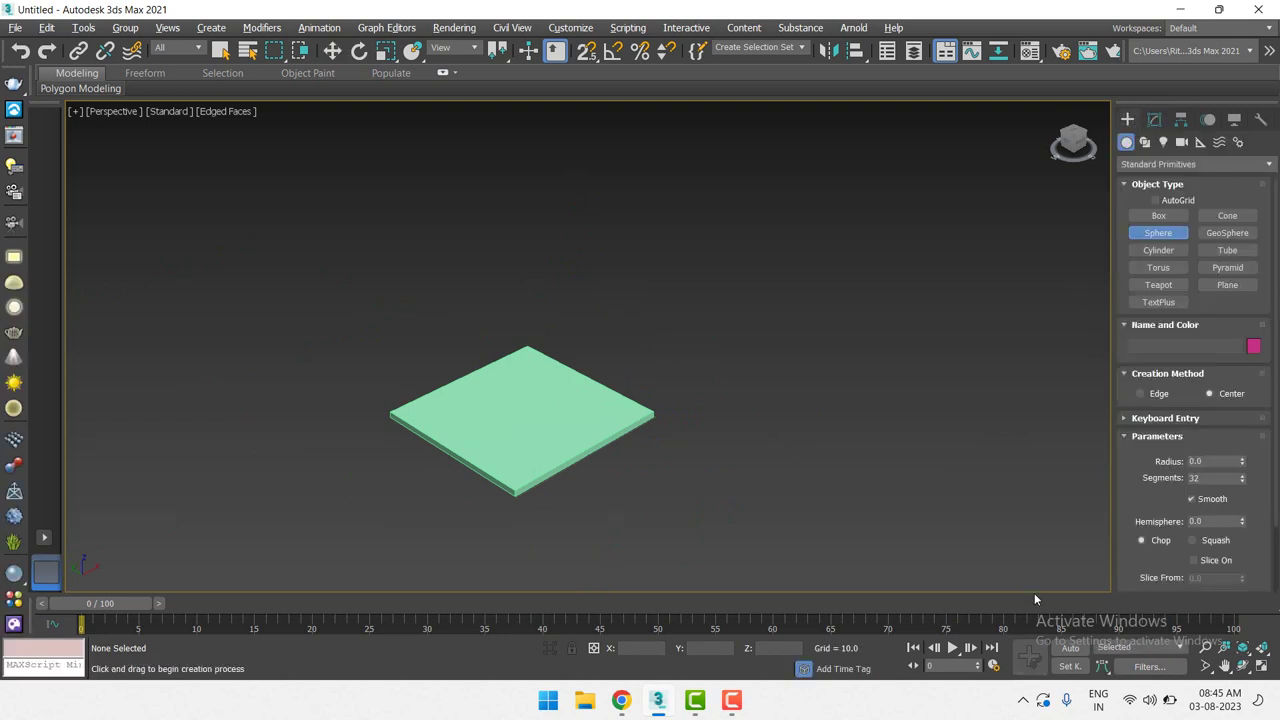
{"action": "right_click", "coordinate": [786, 446]}
{"action": "right_click", "coordinate": [776, 440]}
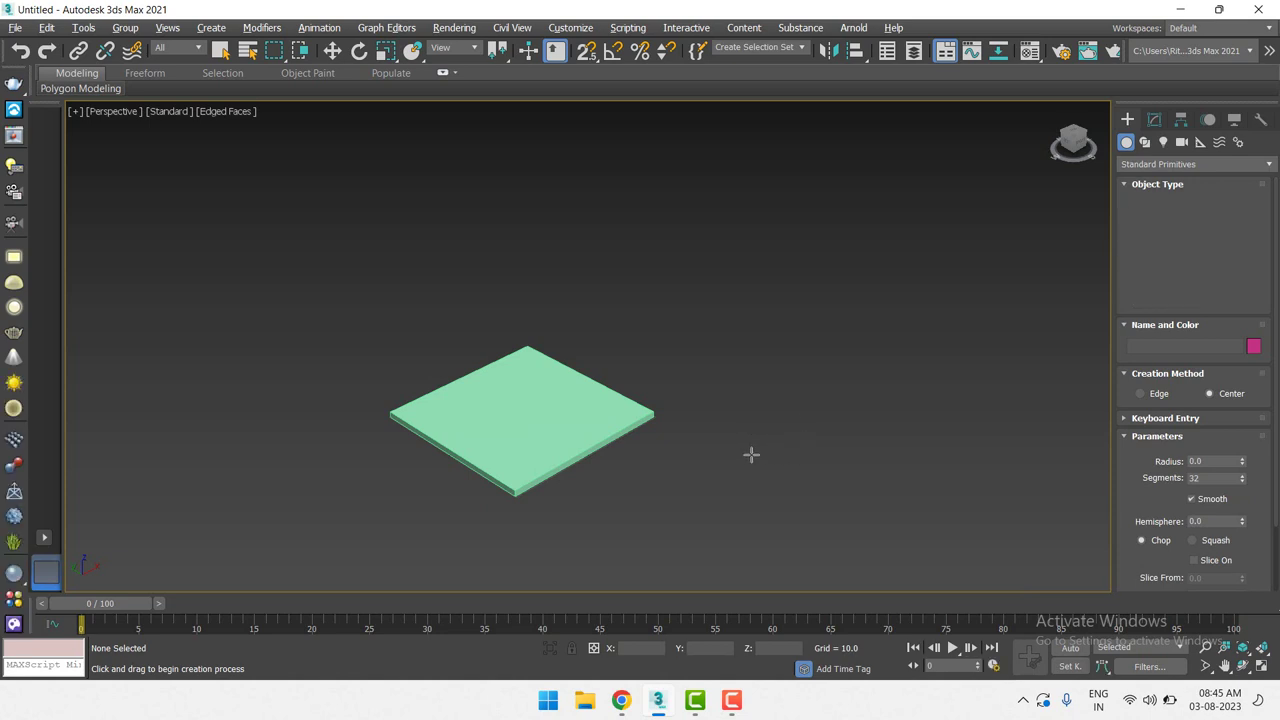
{"action": "left_click_drag", "start_coordinate": [712, 427], "coordinate": [763, 482]}
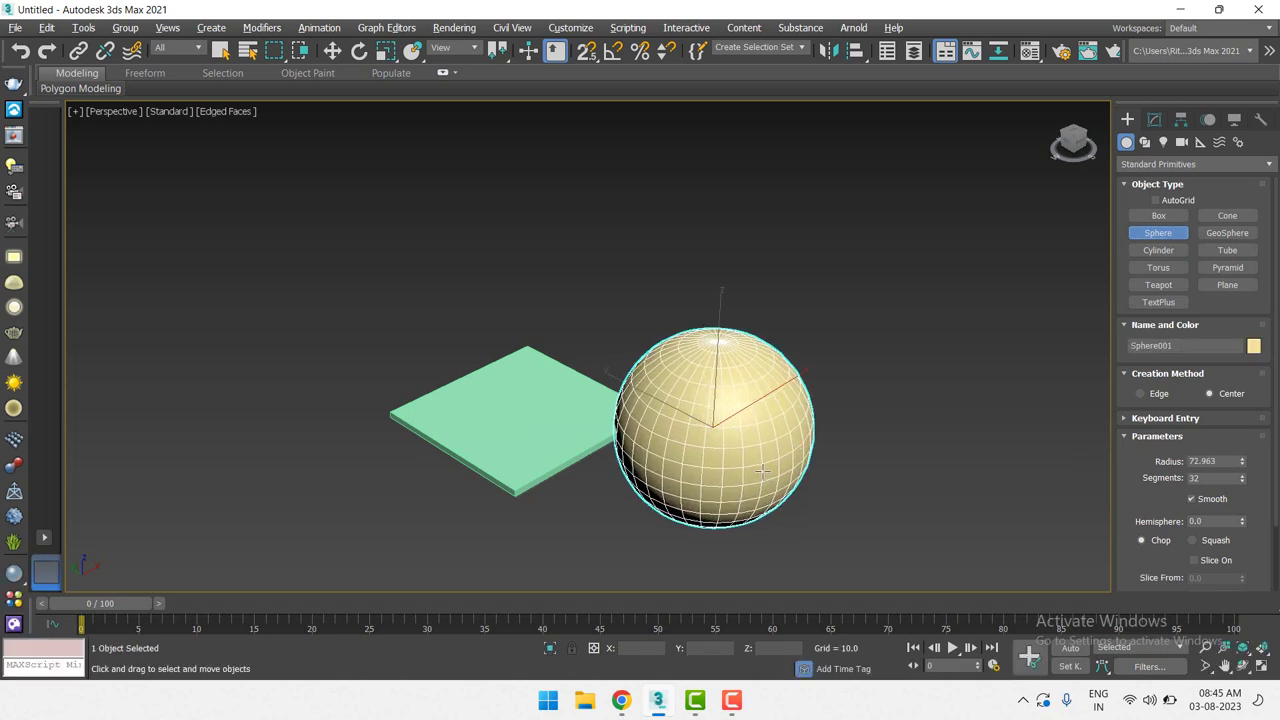
{"action": "key", "text": "w"}
{"action": "middle_click_drag", "start_coordinate": [743, 434], "coordinate": [648, 372]}
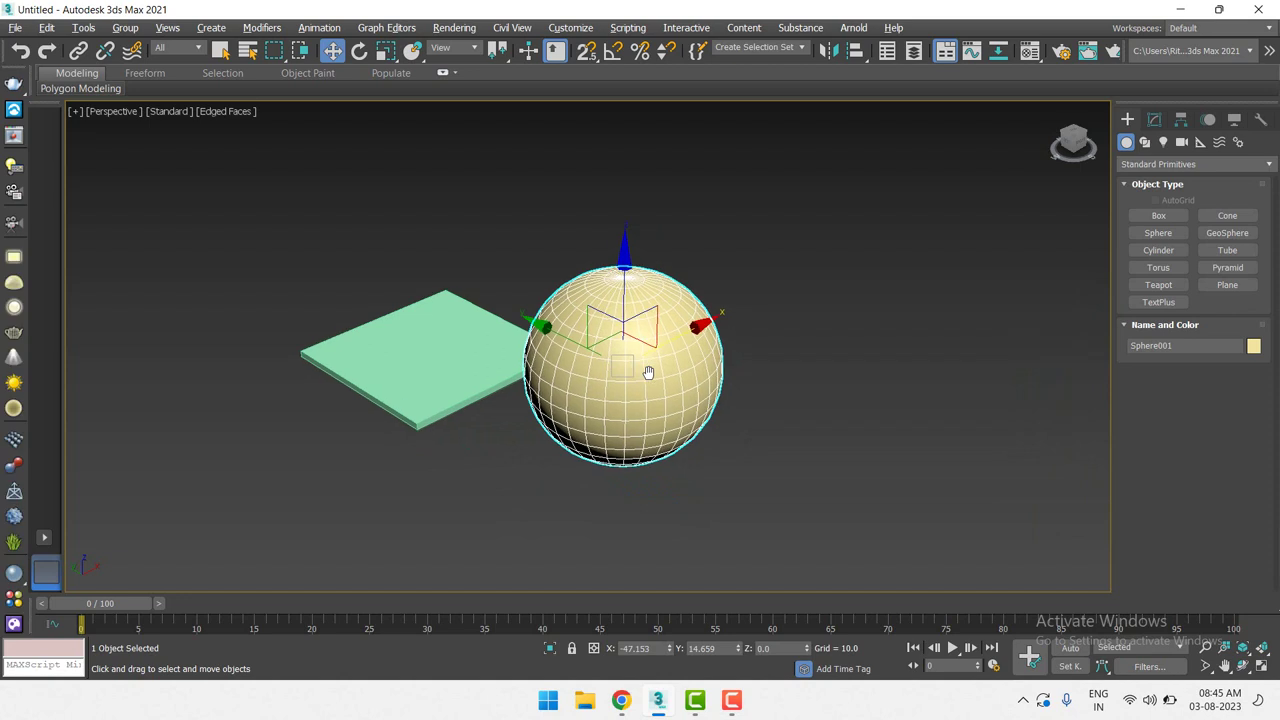
{"action": "left_click", "coordinate": [1154, 119]}
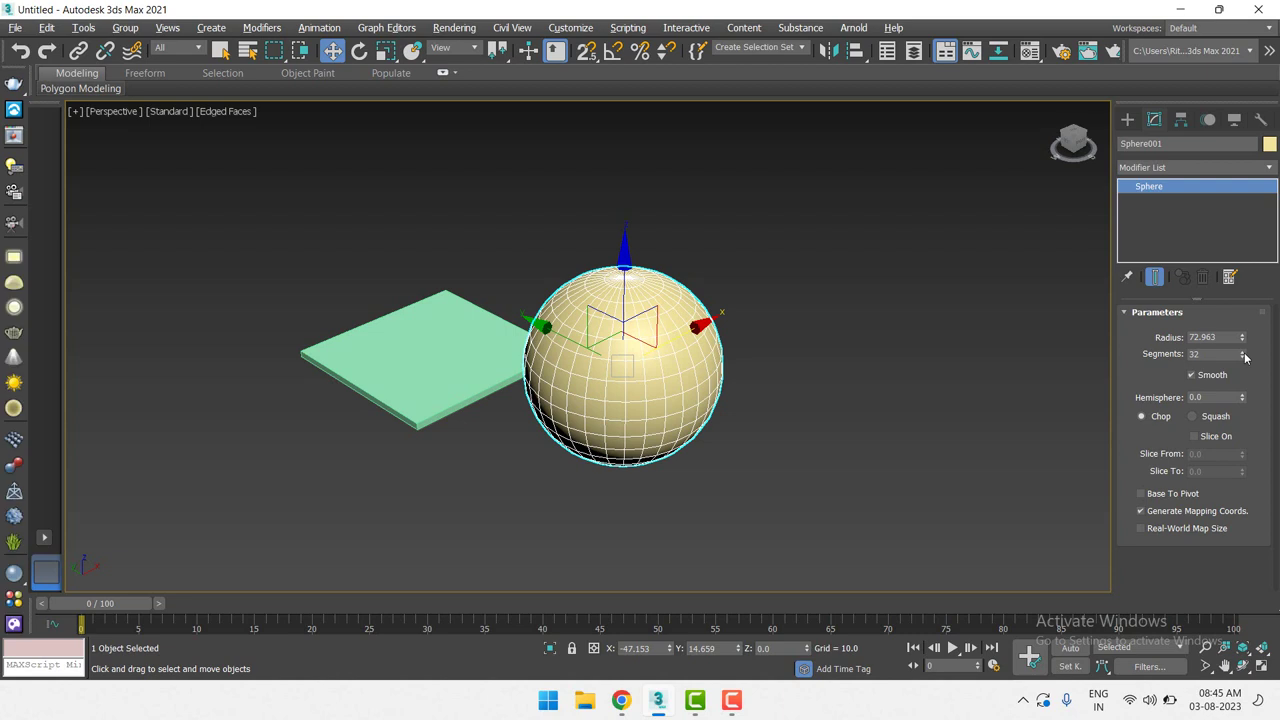
Give Sphere001 36 segments and a Hemisphere value of 0.32.
{"action": "mouse_move", "coordinate": [1245, 358]}
{"action": "left_mouse_down"}
{"action": "mouse_move", "coordinate": [1244, 337]}
{"action": "mouse_move", "coordinate": [1246, 353]}
{"action": "left_mouse_up"}
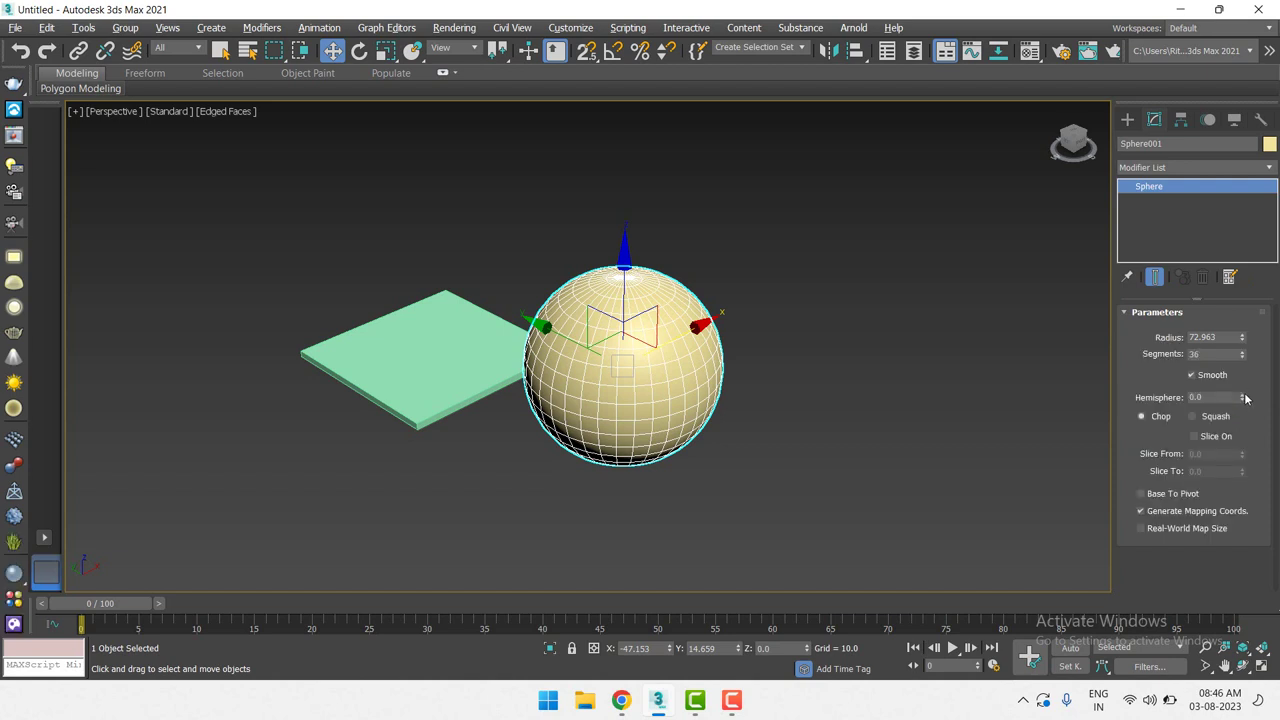
{"action": "left_click_drag", "start_coordinate": [1245, 398], "coordinate": [1245, 352]}
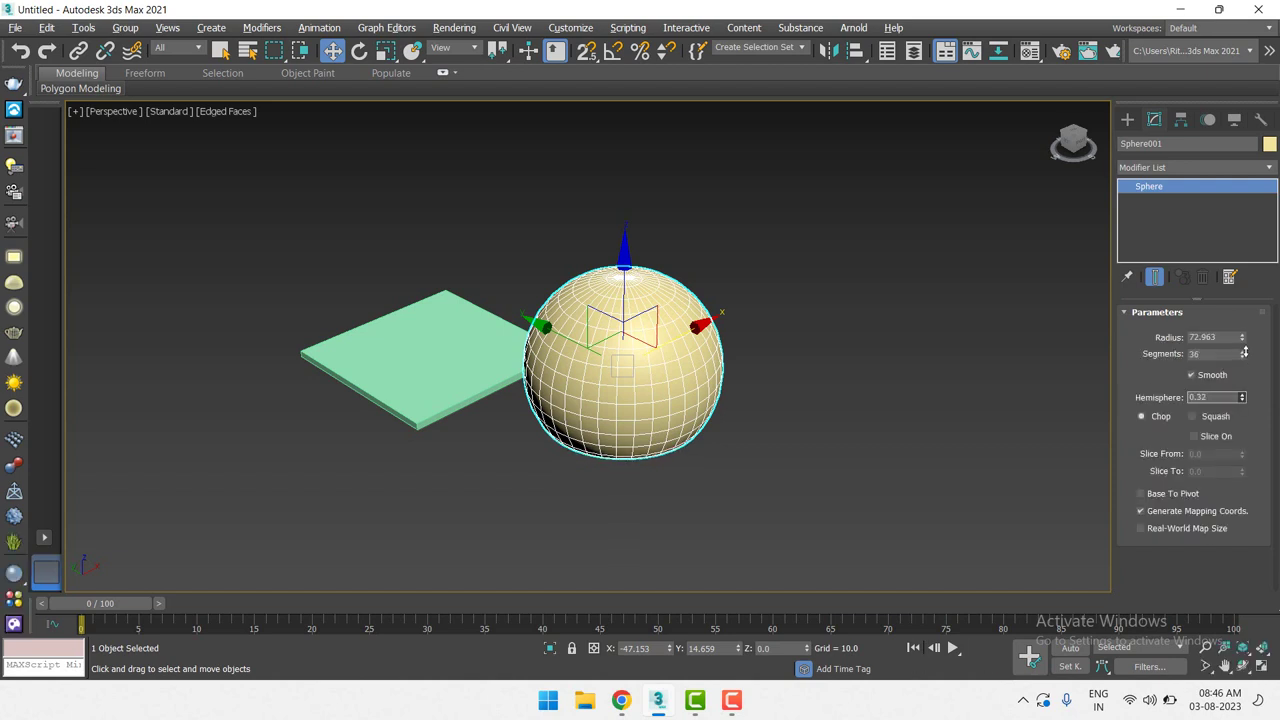
In the Front view, set the sphere's Hemisphere to 0.5 for an exact half dome.
{"action": "key", "text": "f"}
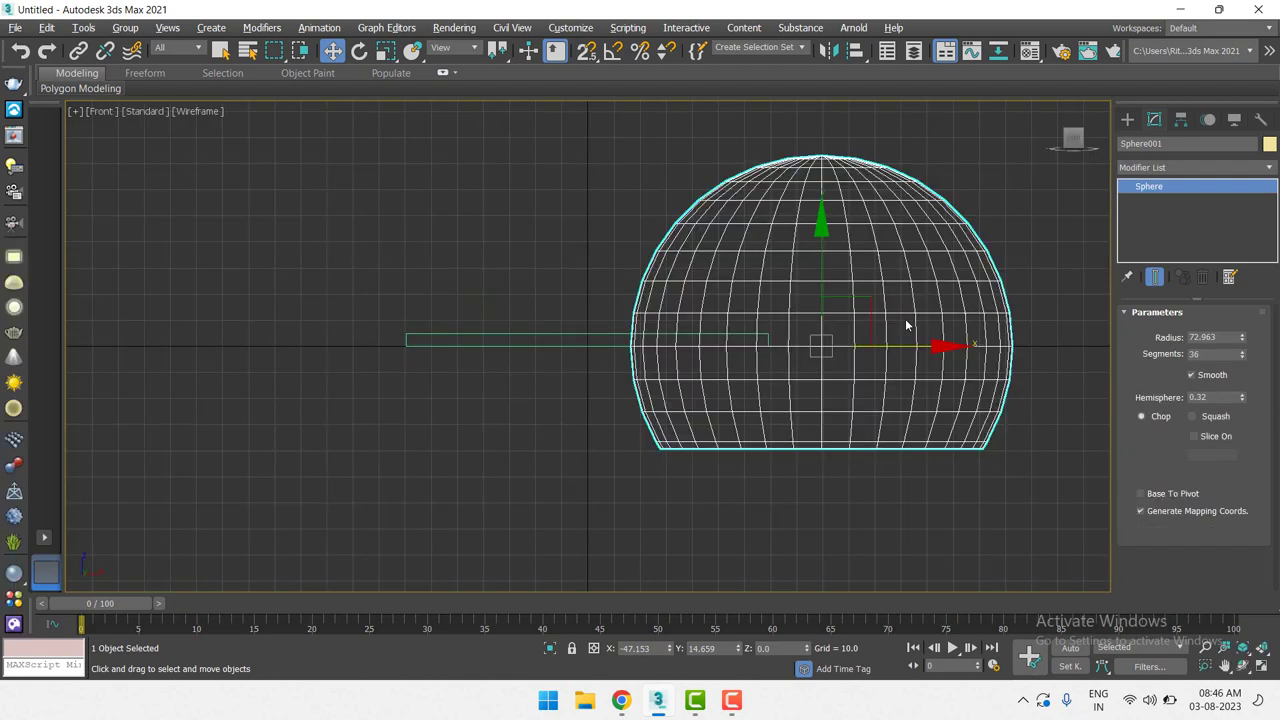
{"action": "scroll", "coordinate": [925, 367], "scroll_direction": "down", "scroll_amount": 2}
{"action": "scroll", "coordinate": [930, 380], "scroll_direction": "up", "scroll_amount": 2}
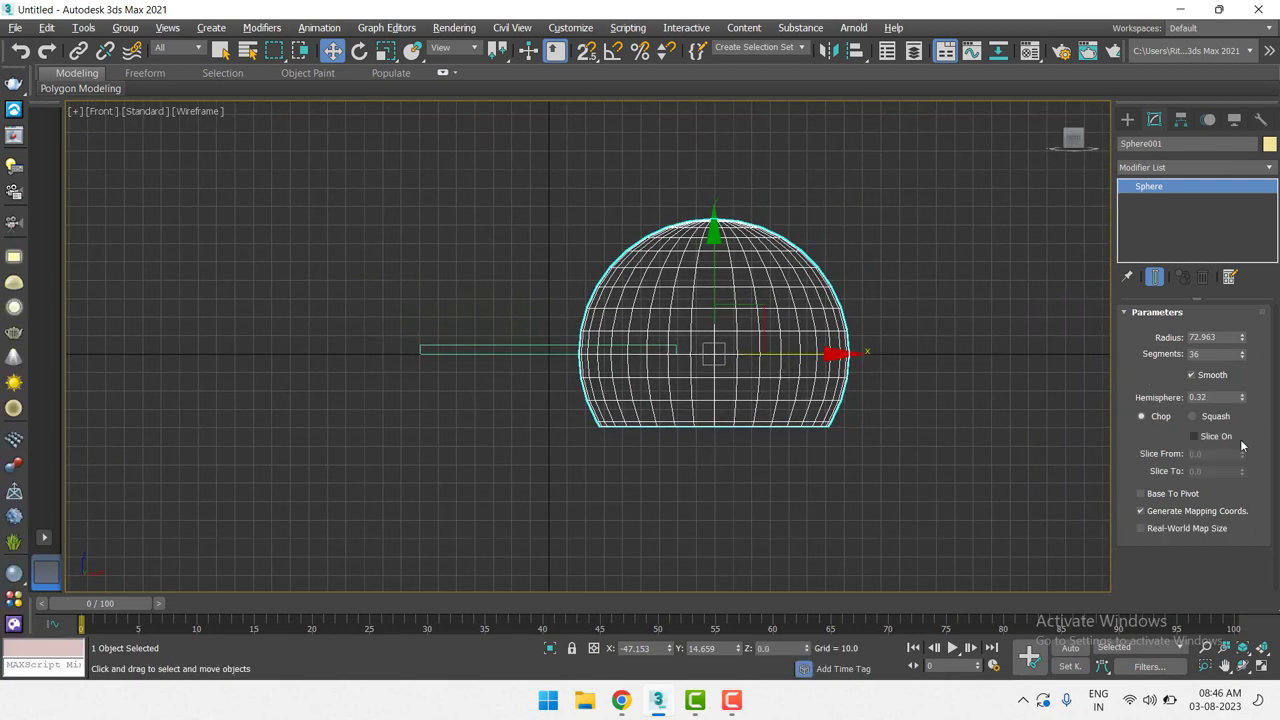
{"action": "left_click_drag", "start_coordinate": [1241, 398], "coordinate": [1241, 400]}
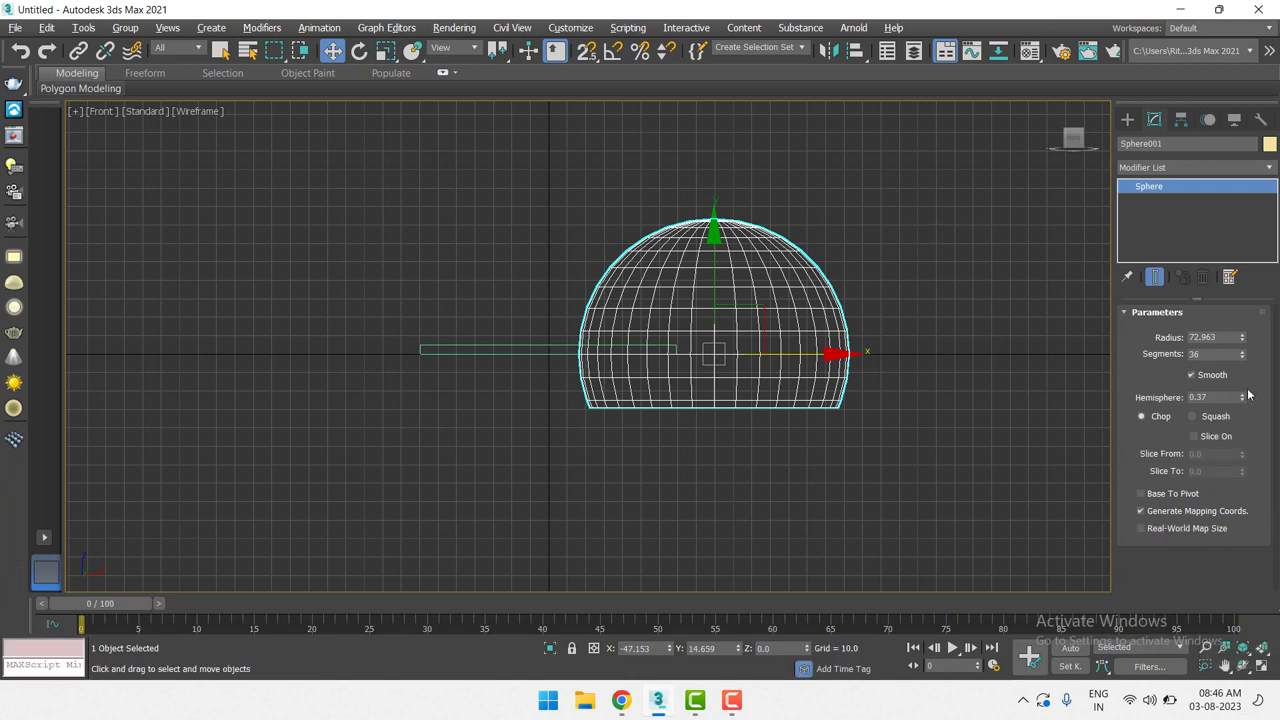
{"action": "left_click_drag", "start_coordinate": [1248, 395], "coordinate": [1248, 378]}
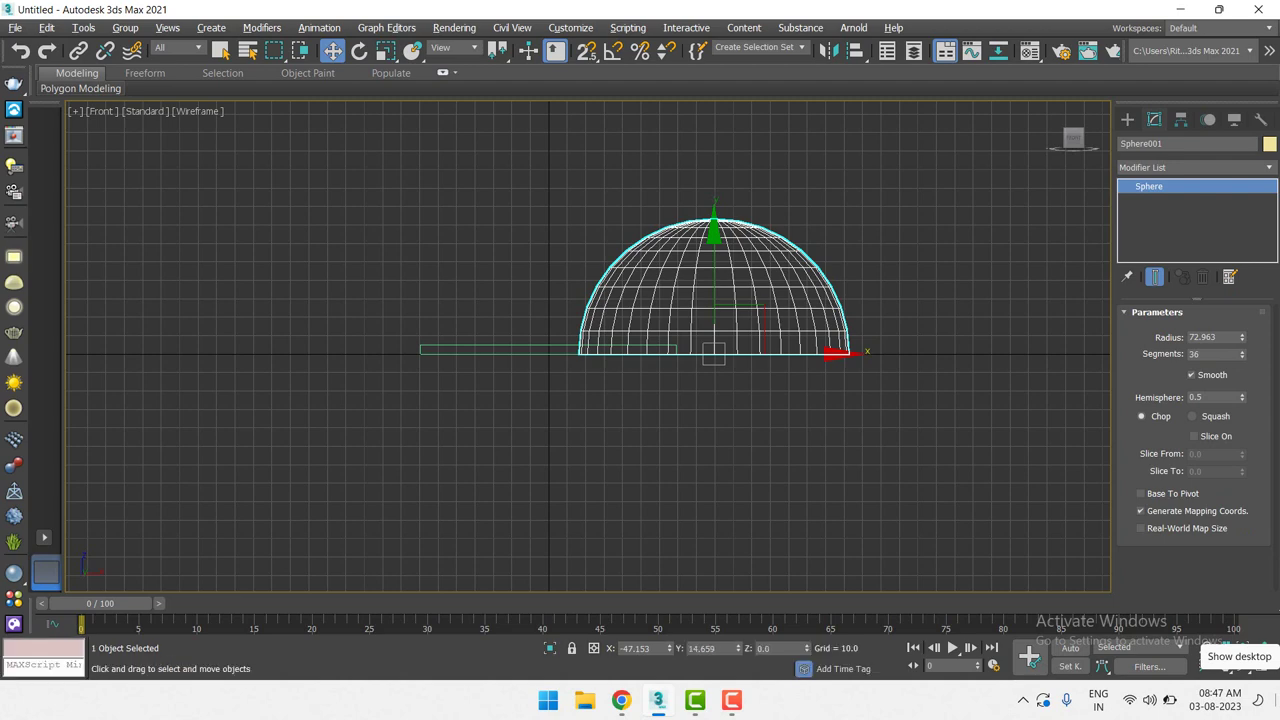
{"action": "left_click", "coordinate": [1213, 699]}
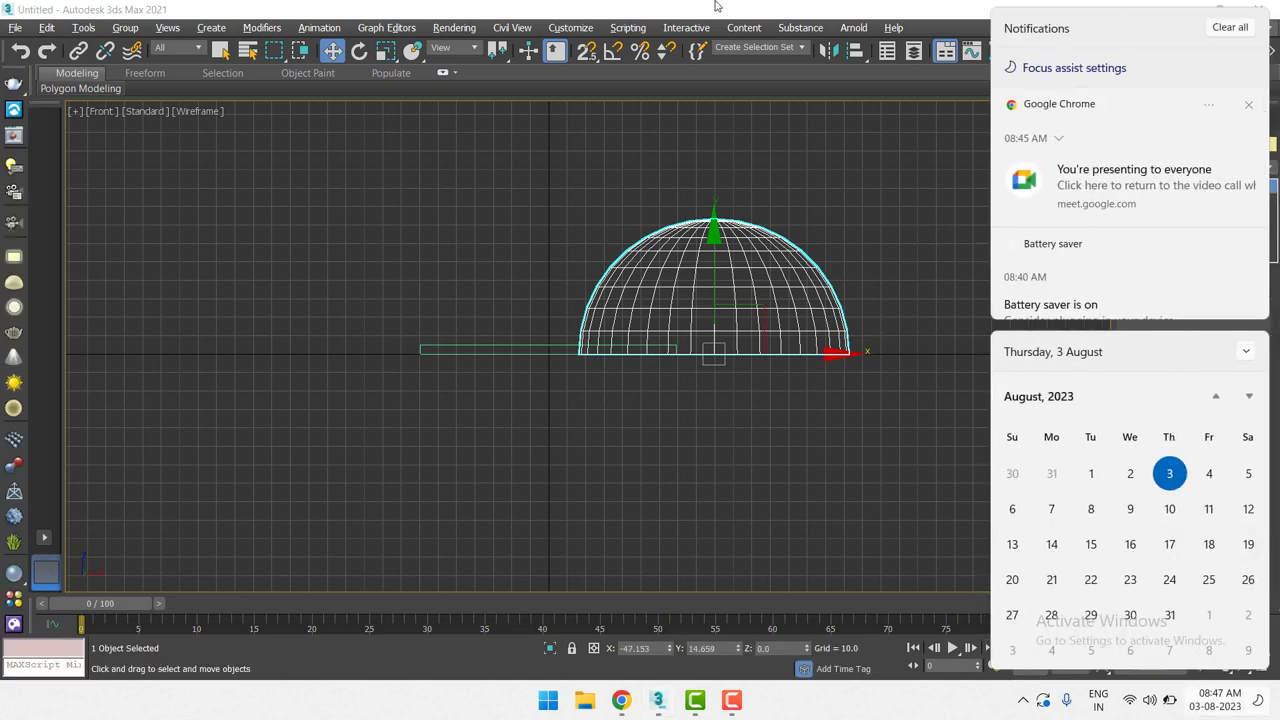
{"action": "left_click", "coordinate": [751, 277]}
Scale the half dome vertically to about 115% of its height.
{"action": "key", "text": "r"}
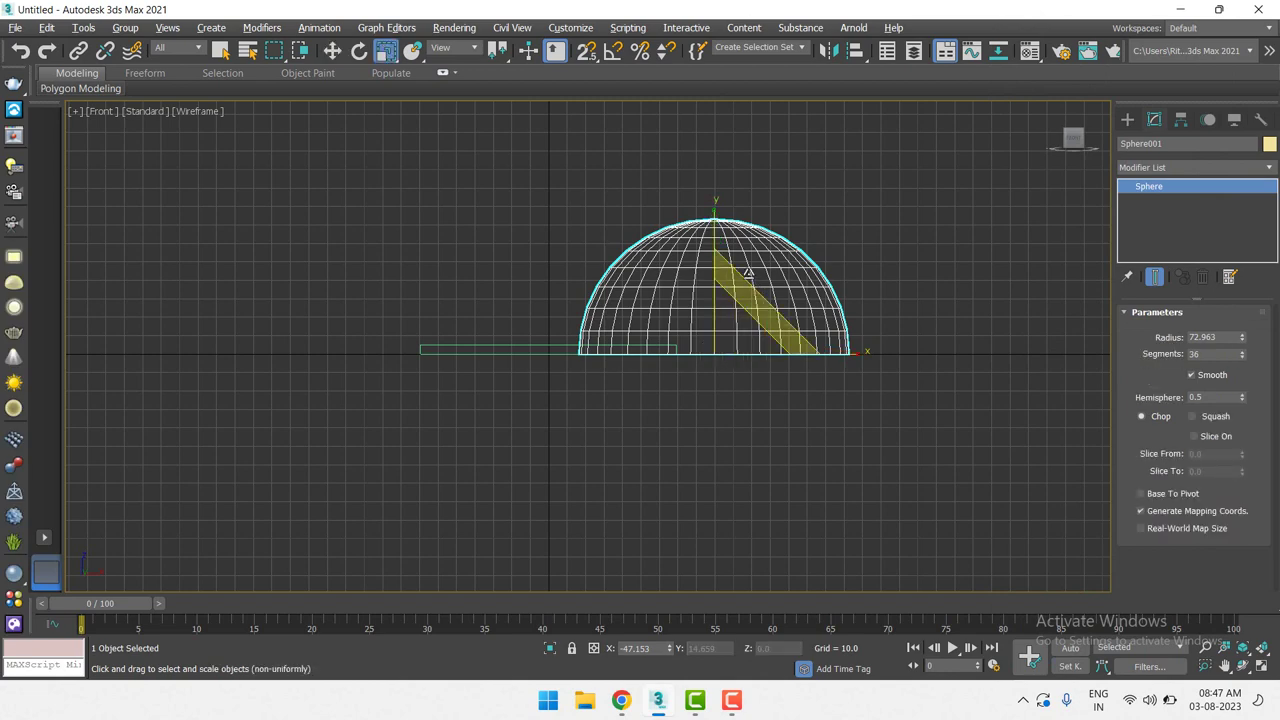
{"action": "left_click_drag", "start_coordinate": [715, 214], "coordinate": [715, 207]}
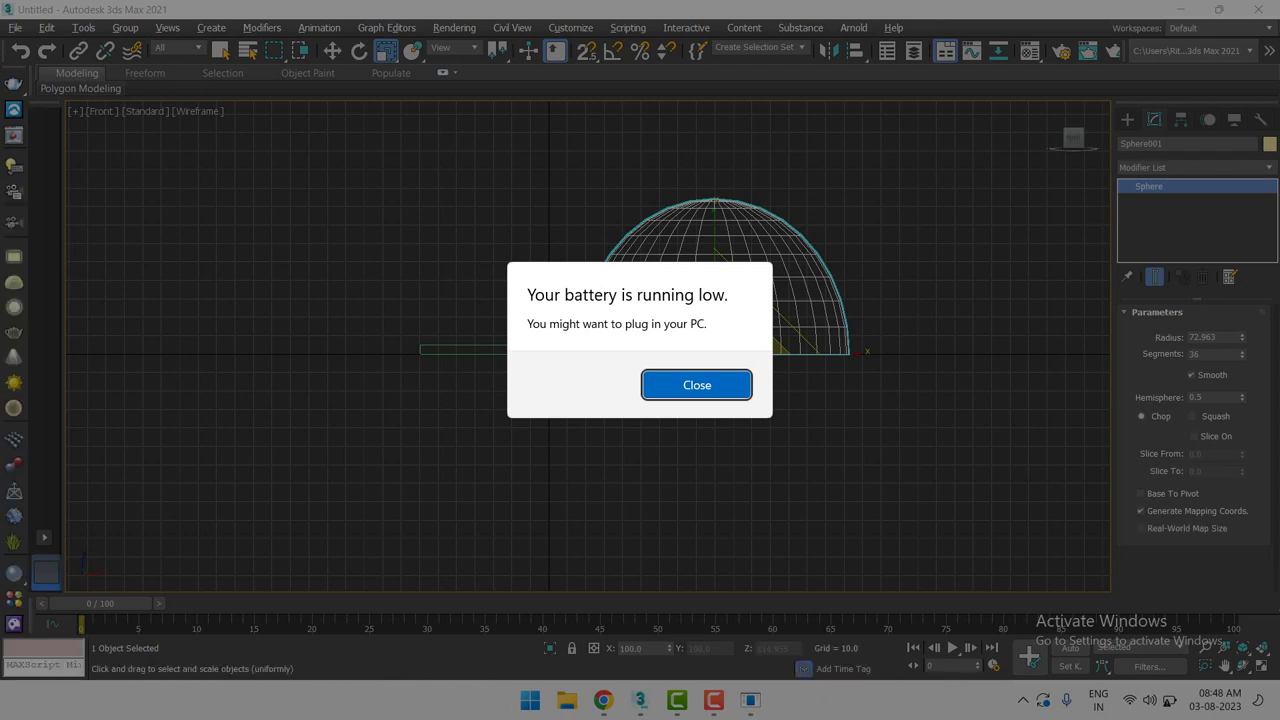
Dismiss the low-battery warning, pan the Front view slightly, and return to Select and Move.
{"action": "key", "text": "Return"}
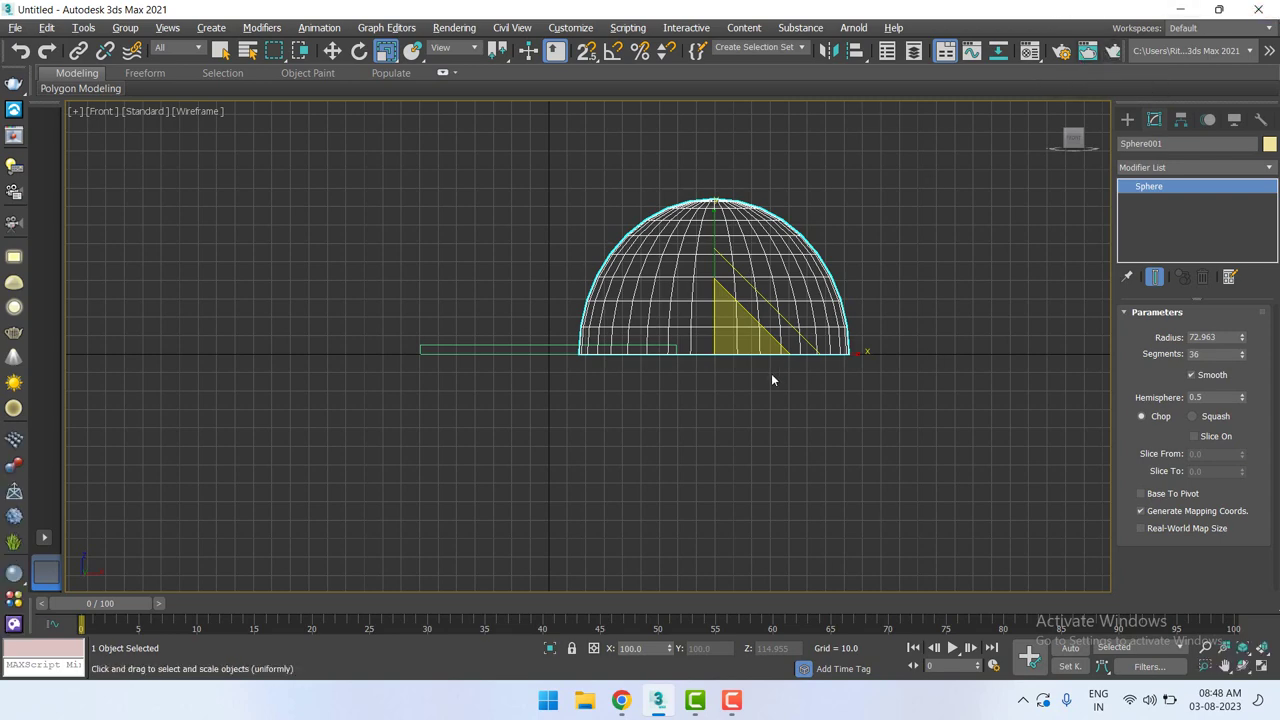
{"action": "middle_click_drag", "start_coordinate": [771, 374], "coordinate": [757, 383]}
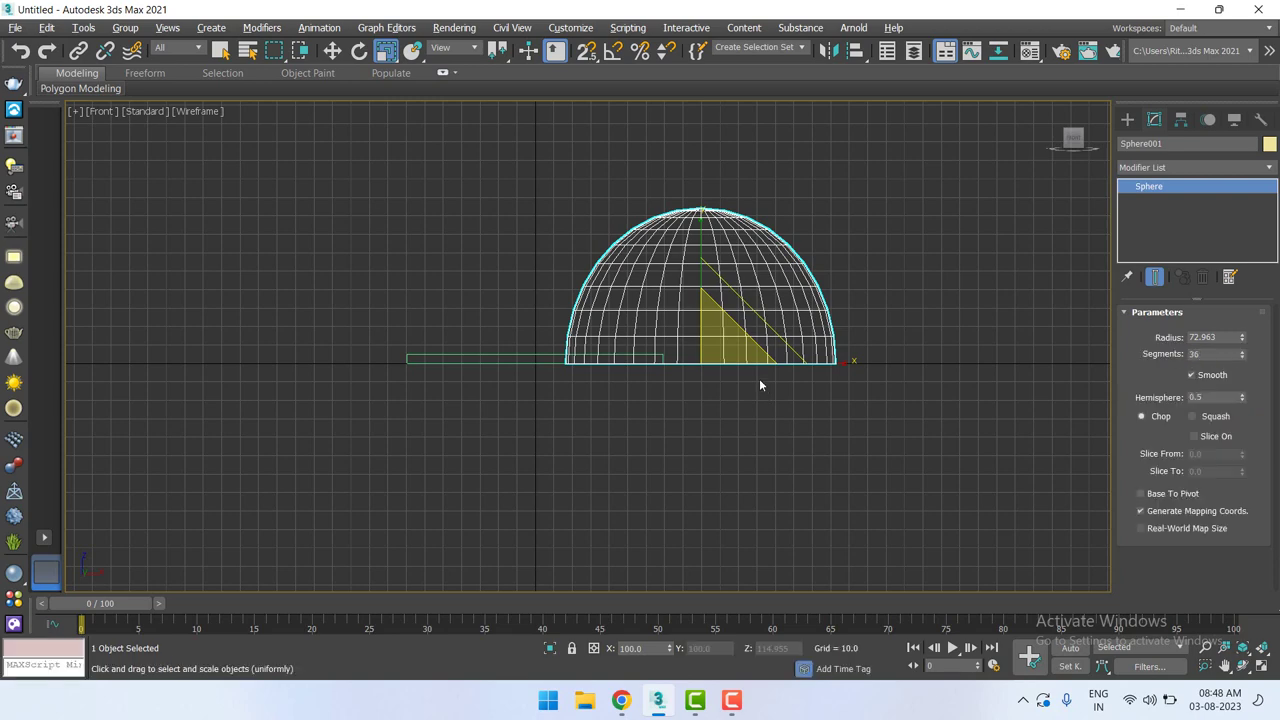
{"action": "key", "text": "w"}
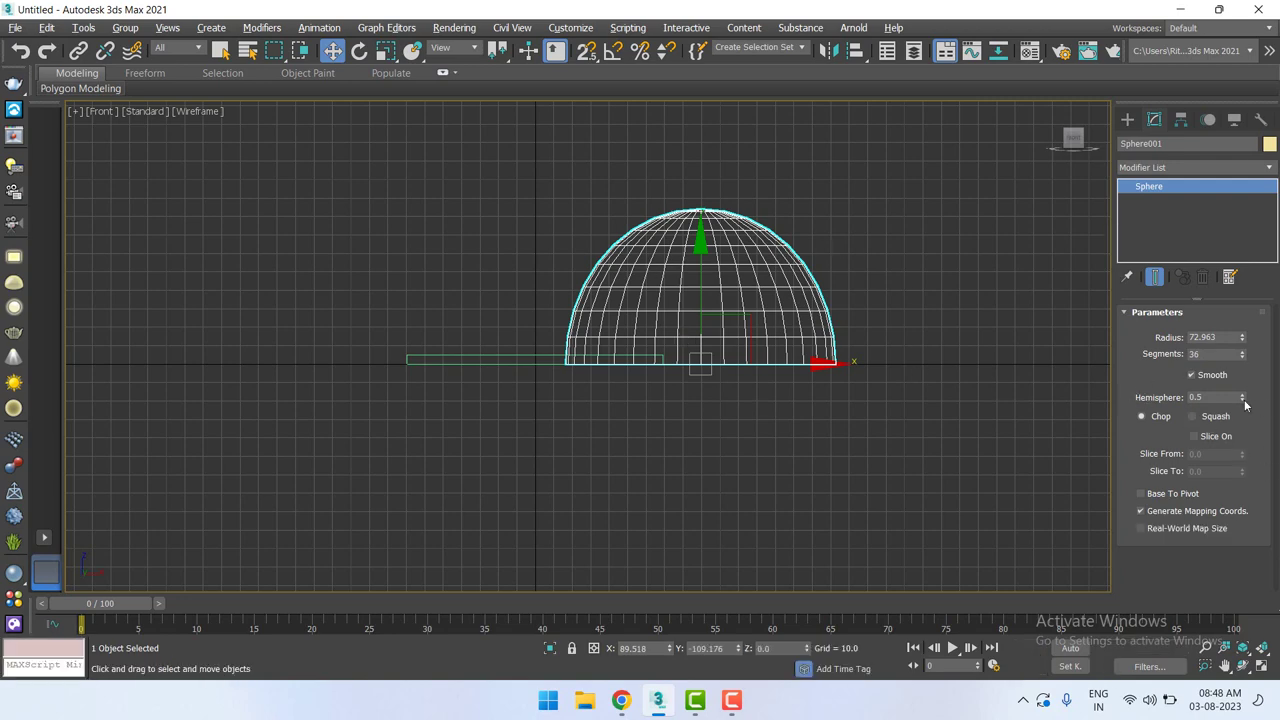
Turn on slicing for Sphere001 and set Slice From to 90 in Top view.
{"action": "left_click", "coordinate": [1193, 436]}
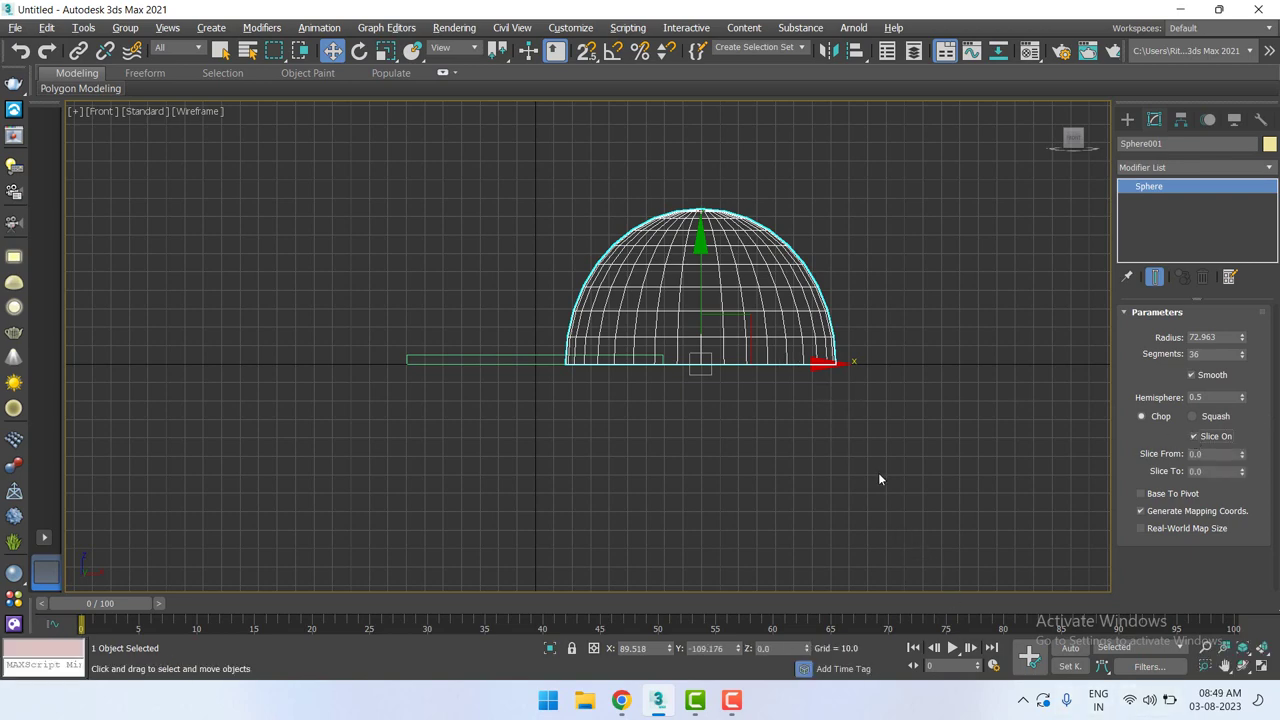
{"action": "middle_click_drag", "start_coordinate": [879, 476], "coordinate": [873, 478]}
{"action": "key", "text": "t"}
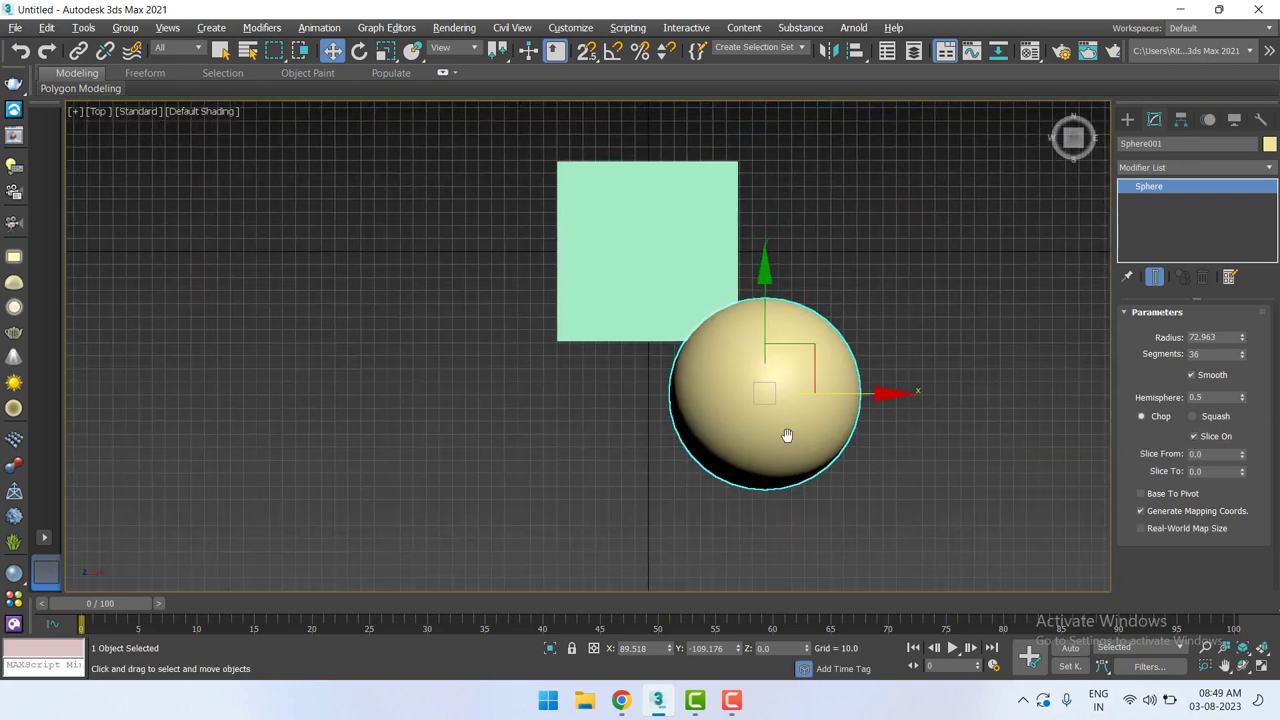
{"action": "left_click_drag", "start_coordinate": [1241, 455], "coordinate": [1241, 400]}
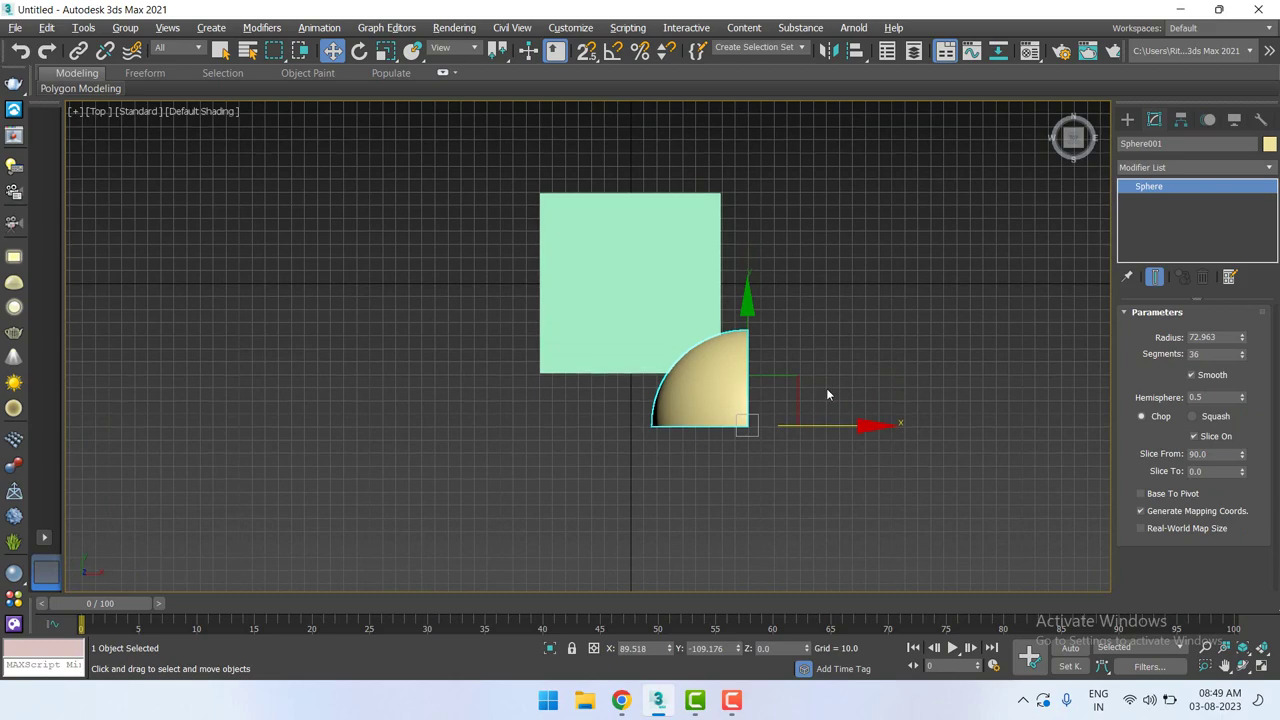
Show the wedge in Perspective with edged faces and orbit around it.
{"action": "key", "text": "p"}
{"action": "key", "text": "s"}
{"action": "scroll", "coordinate": [855, 404], "scroll_direction": "up", "scroll_amount": 3}
{"action": "middle_click_drag", "start_coordinate": [822, 400], "coordinate": [691, 351], "text": "alt"}
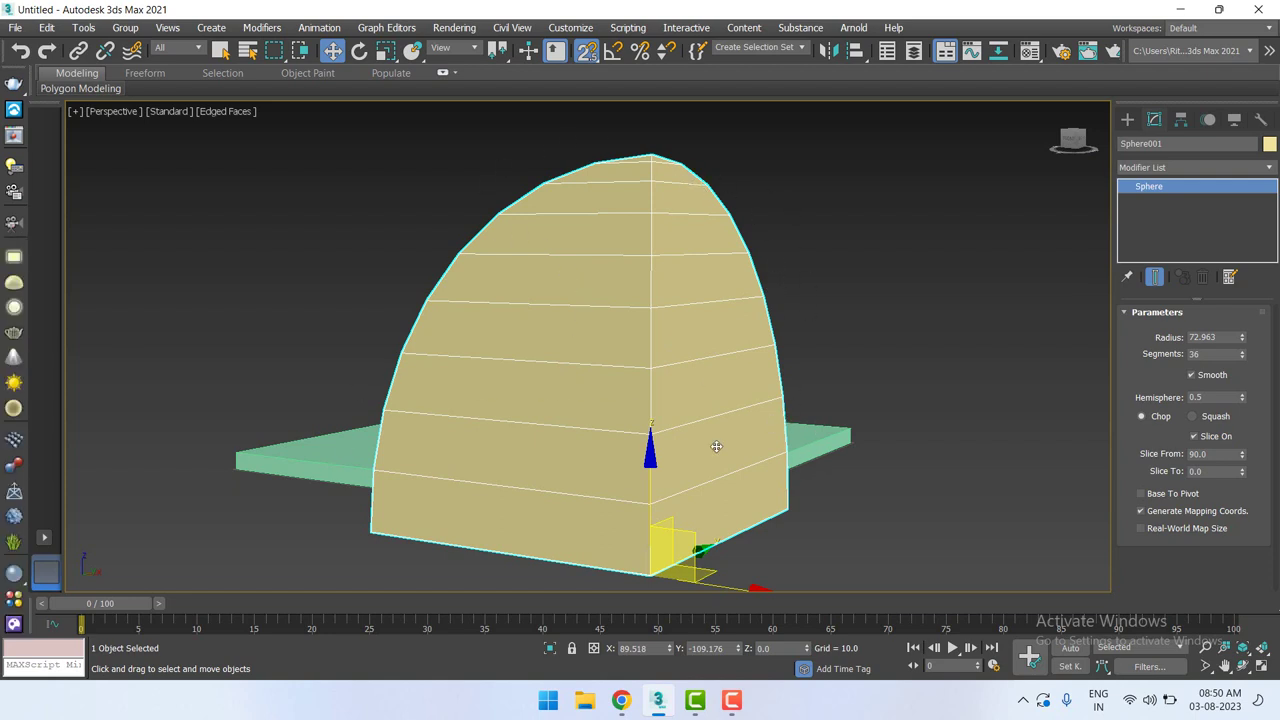
Orbit the Perspective view around the quarter-dome wedge to inspect it.
{"action": "mouse_move", "coordinate": [967, 388]}
{"action": "middle_mouse_down", "text": "alt"}
{"action": "mouse_move", "coordinate": [854, 317]}
{"action": "mouse_move", "coordinate": [931, 334]}
{"action": "mouse_move", "coordinate": [643, 260]}
{"action": "middle_mouse_up", "text": "alt"}
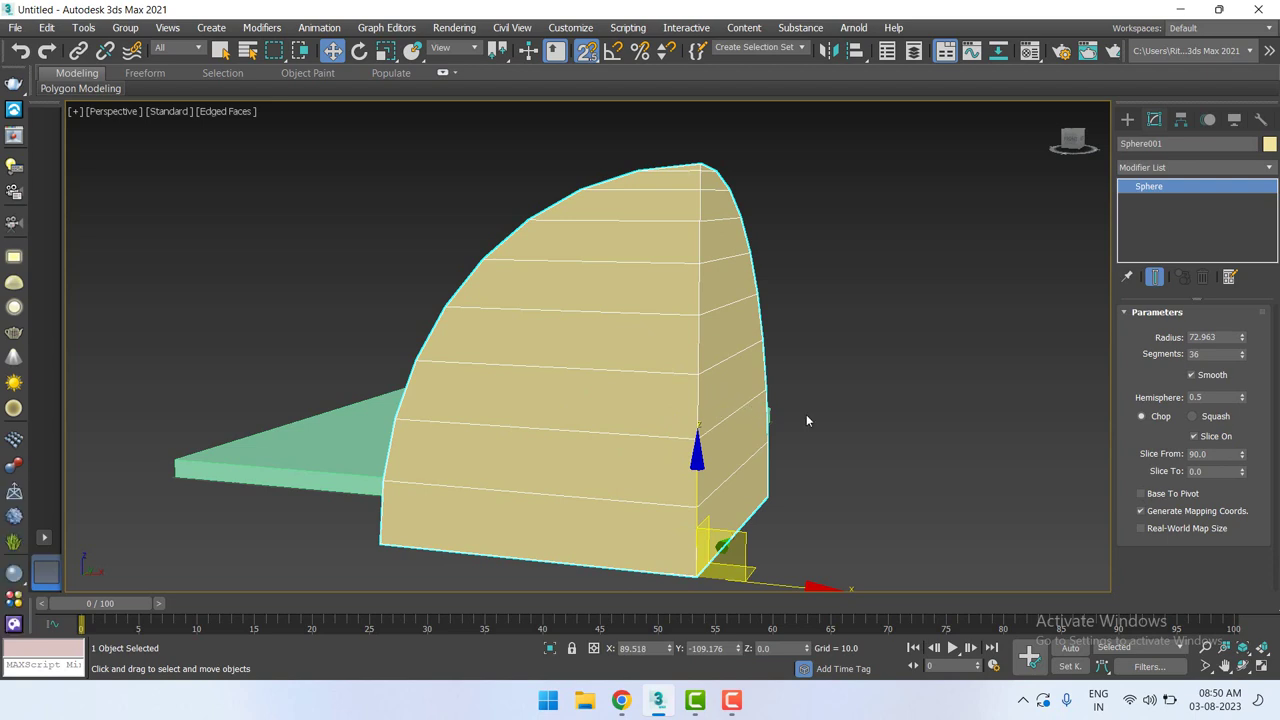
{"action": "middle_click_drag", "start_coordinate": [794, 413], "coordinate": [791, 357], "text": "alt"}
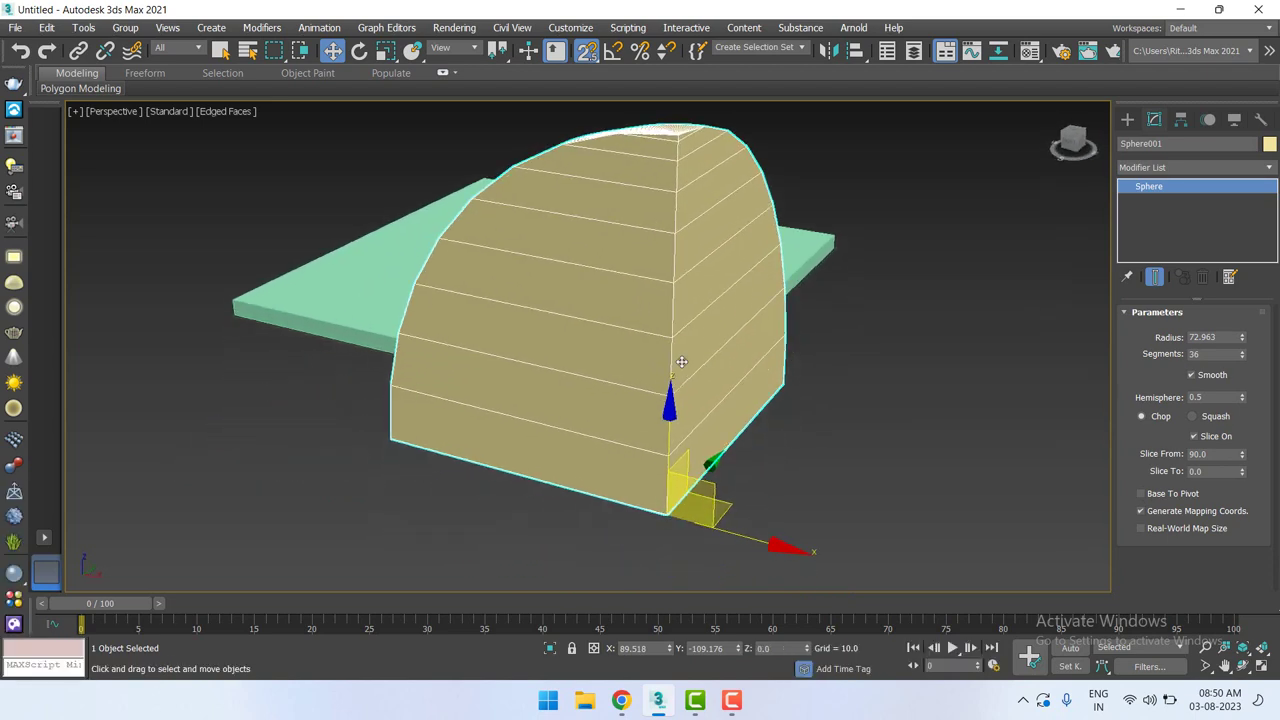
{"action": "left_click_drag", "start_coordinate": [738, 545], "coordinate": [744, 556], "text": "shift"}
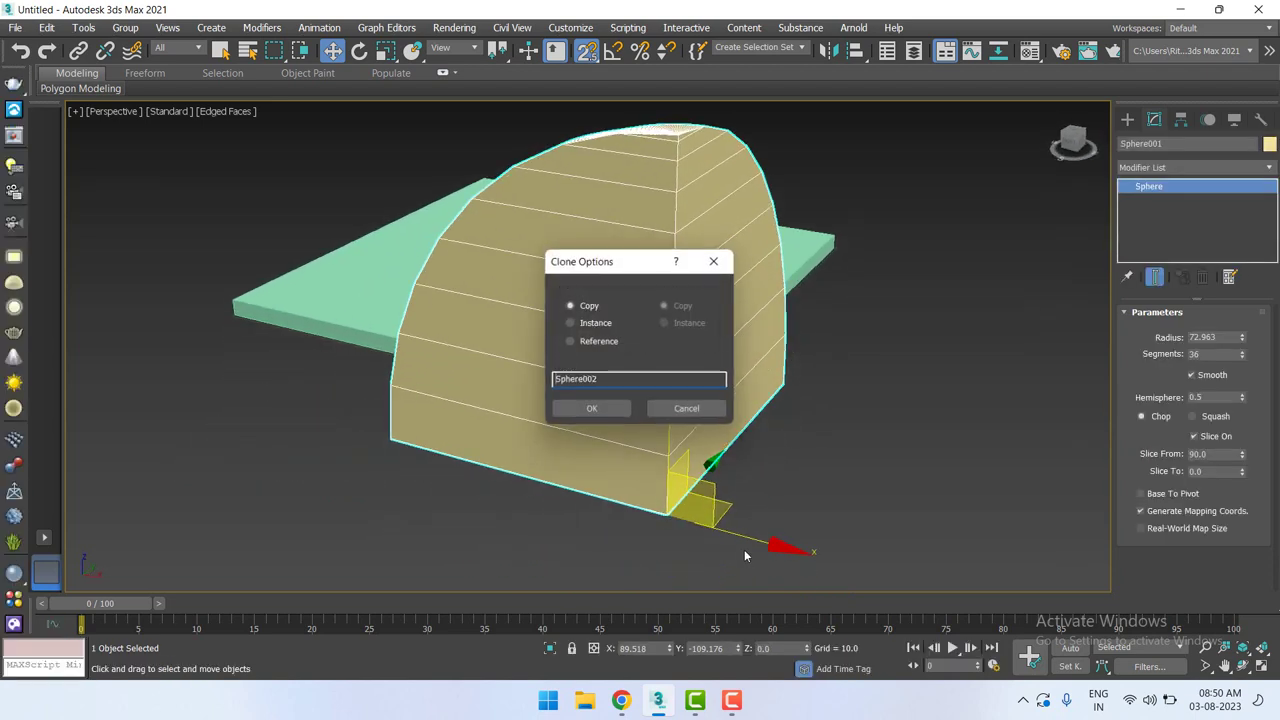
Cancel the copy, convert the wedge to an Editable Poly and enter Polygon level.
{"action": "left_click", "coordinate": [711, 412]}
{"action": "right_click", "coordinate": [688, 348]}
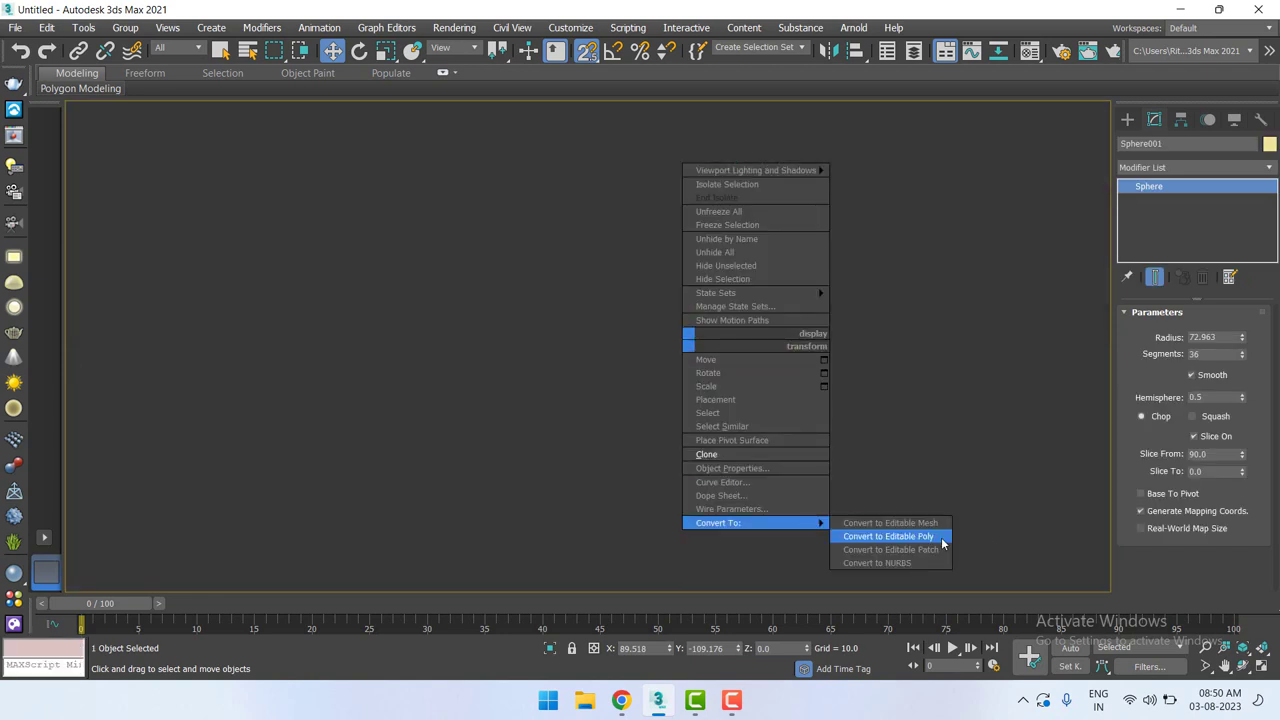
{"action": "left_click", "coordinate": [877, 536]}
{"action": "left_click", "coordinate": [1126, 186]}
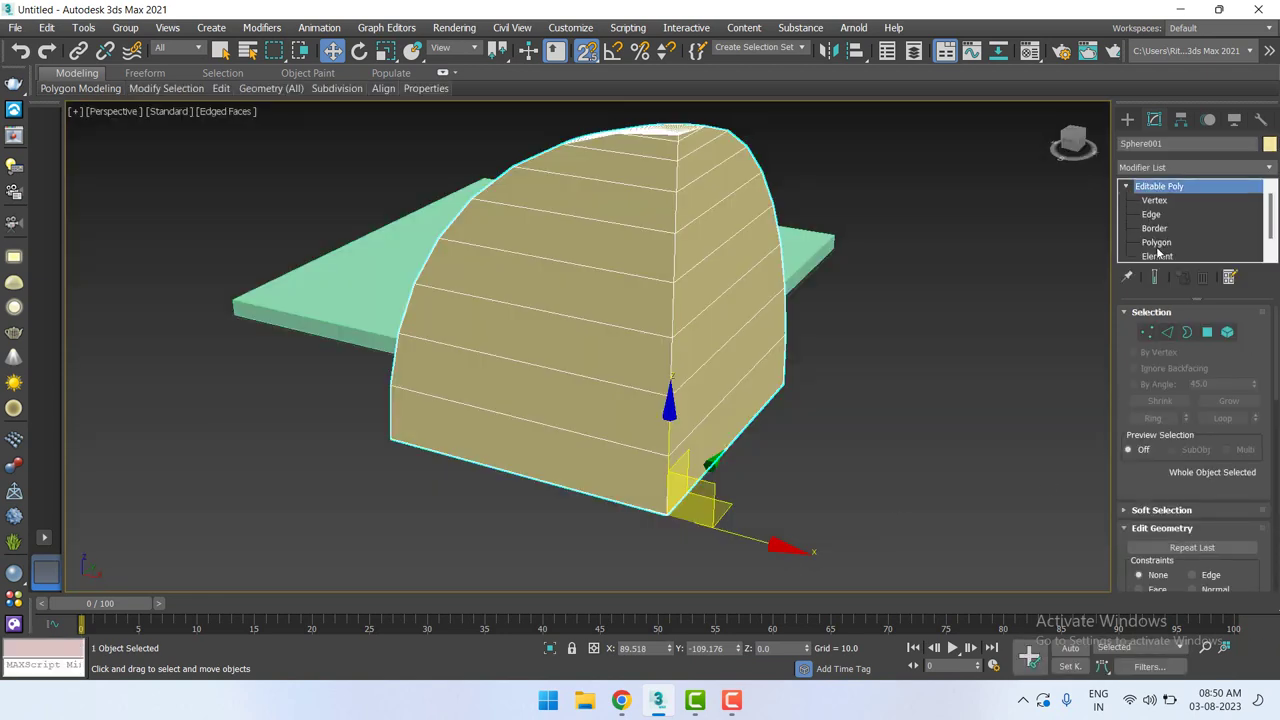
{"action": "left_click", "coordinate": [1156, 242]}
Select all nine curved outer polygons of the wedge, from the base band to the top.
{"action": "left_click", "coordinate": [575, 464]}
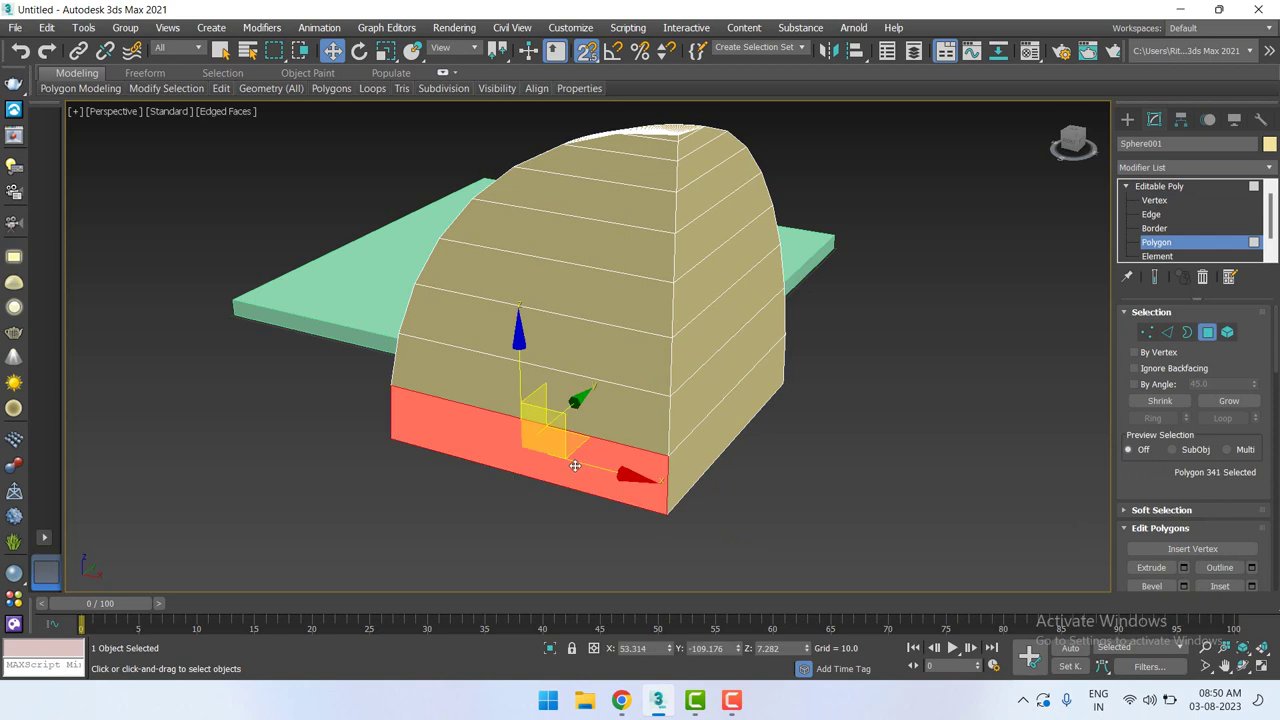
{"action": "left_click", "coordinate": [586, 375], "text": "ctrl"}
{"action": "left_click", "coordinate": [592, 335], "text": "ctrl"}
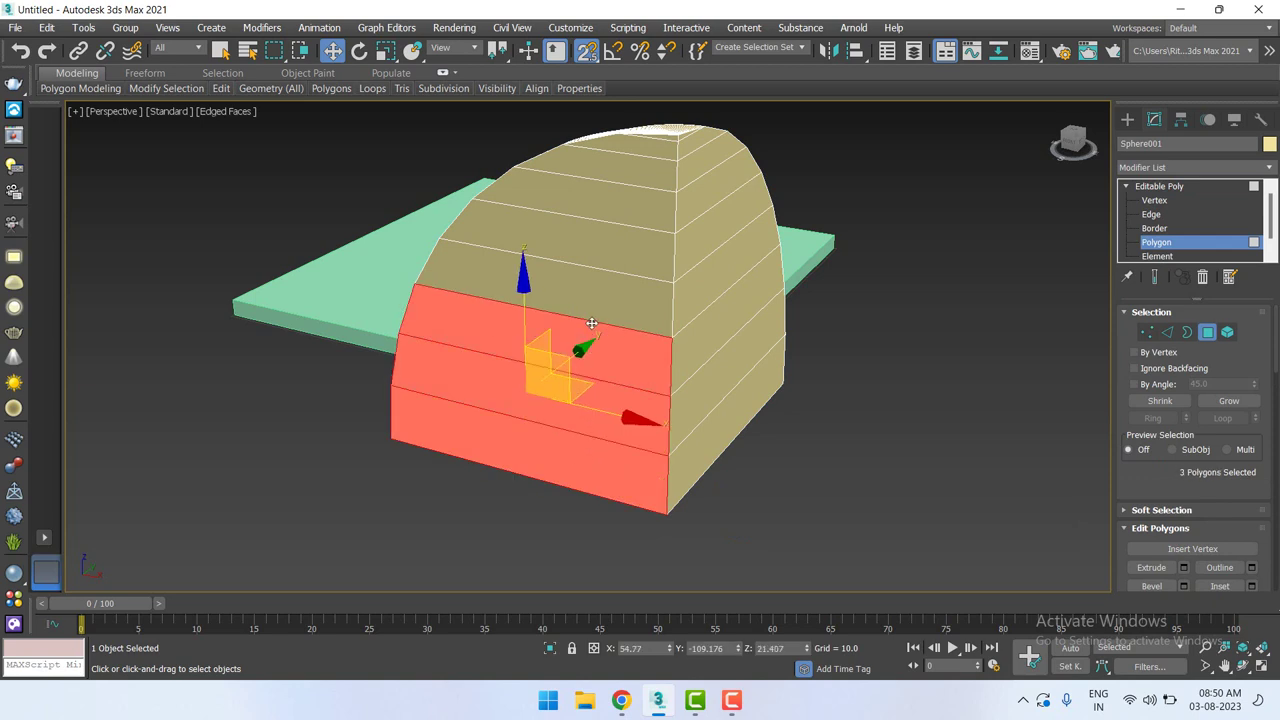
{"action": "left_click", "coordinate": [593, 285], "text": "ctrl"}
{"action": "left_click", "coordinate": [600, 237], "text": "ctrl"}
{"action": "left_click", "coordinate": [609, 221], "text": "ctrl"}
{"action": "left_click", "coordinate": [622, 178], "text": "ctrl"}
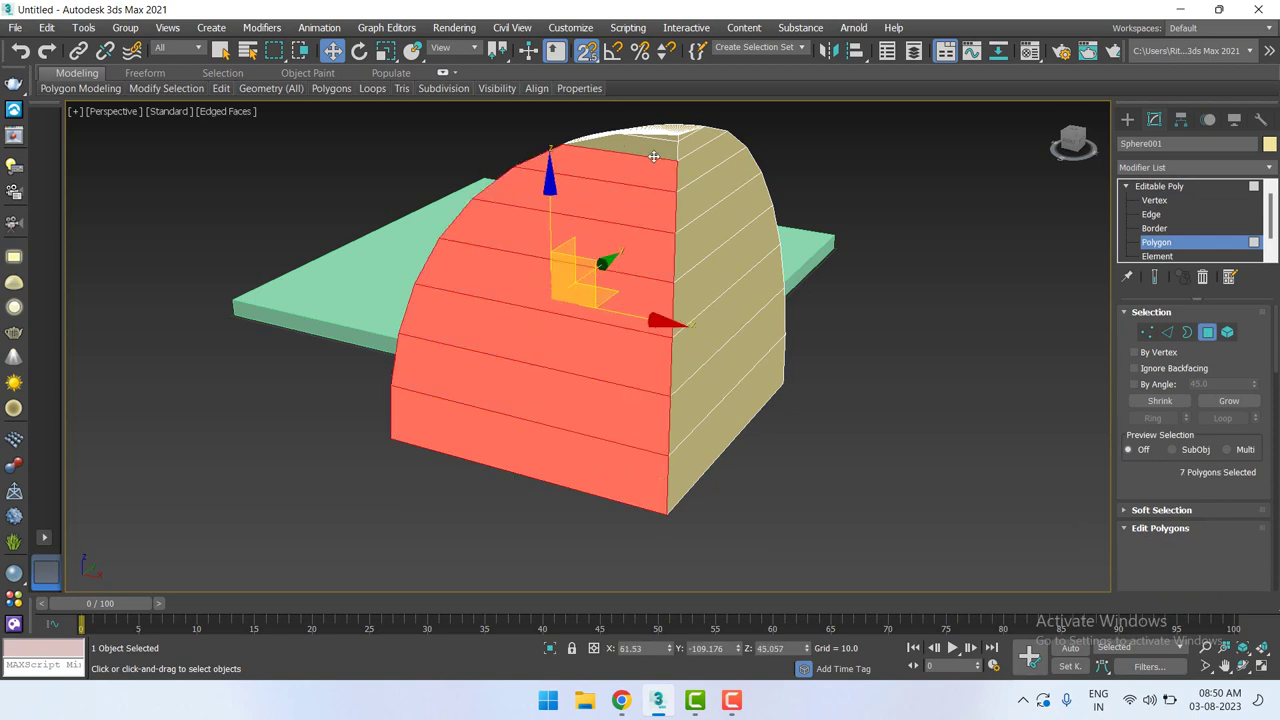
{"action": "left_click", "coordinate": [645, 150], "text": "ctrl"}
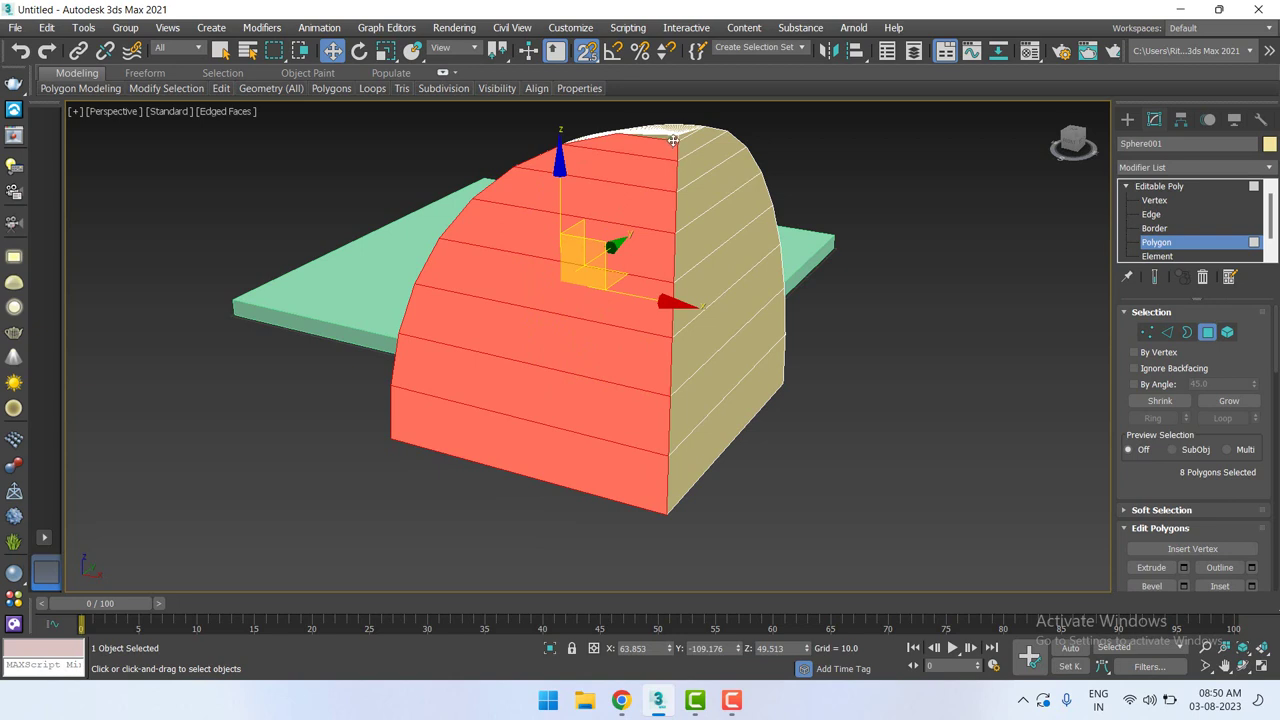
{"action": "left_click", "coordinate": [672, 142], "text": "ctrl"}
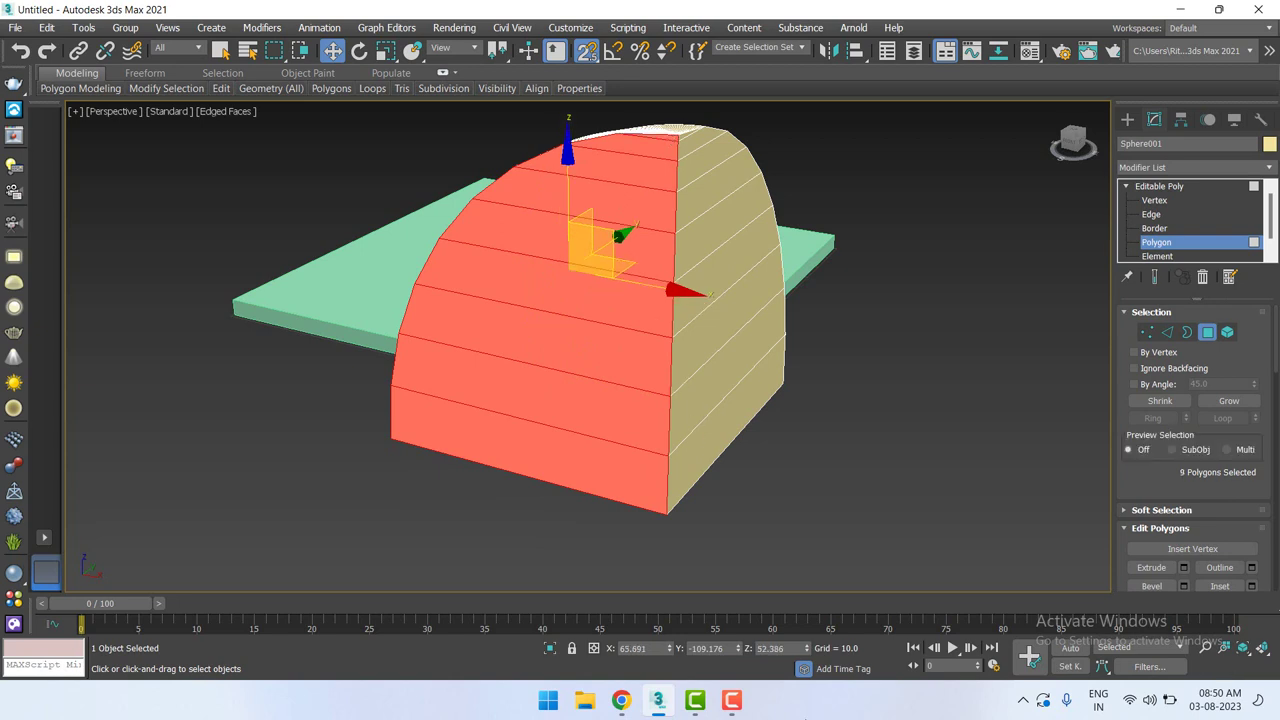
Delete the curved polygons, then select and delete the flat side's polygon rows.
{"action": "key", "text": "Delete"}
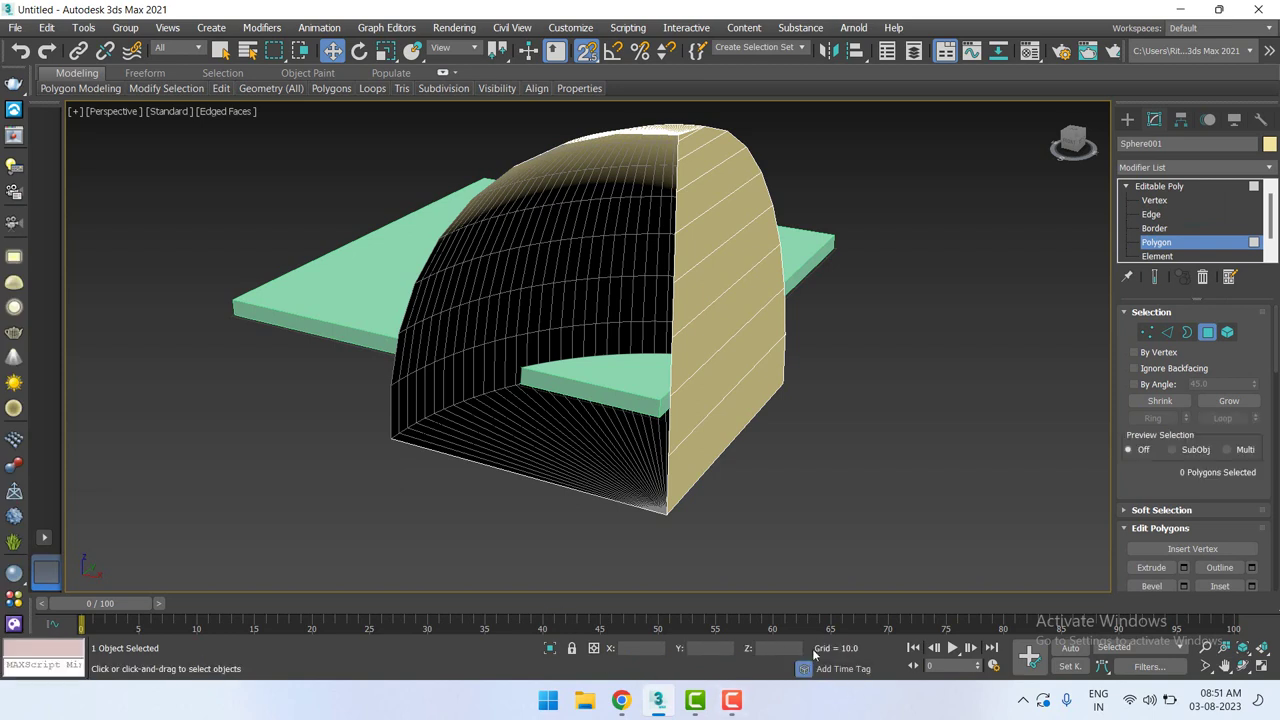
{"action": "mouse_move", "coordinate": [705, 443]}
{"action": "middle_mouse_down", "text": "alt"}
{"action": "mouse_move", "coordinate": [700, 420]}
{"action": "mouse_move", "coordinate": [660, 463]}
{"action": "middle_mouse_up", "text": "alt"}
{"action": "left_click", "coordinate": [660, 463]}
{"action": "left_click", "coordinate": [623, 368], "text": "ctrl"}
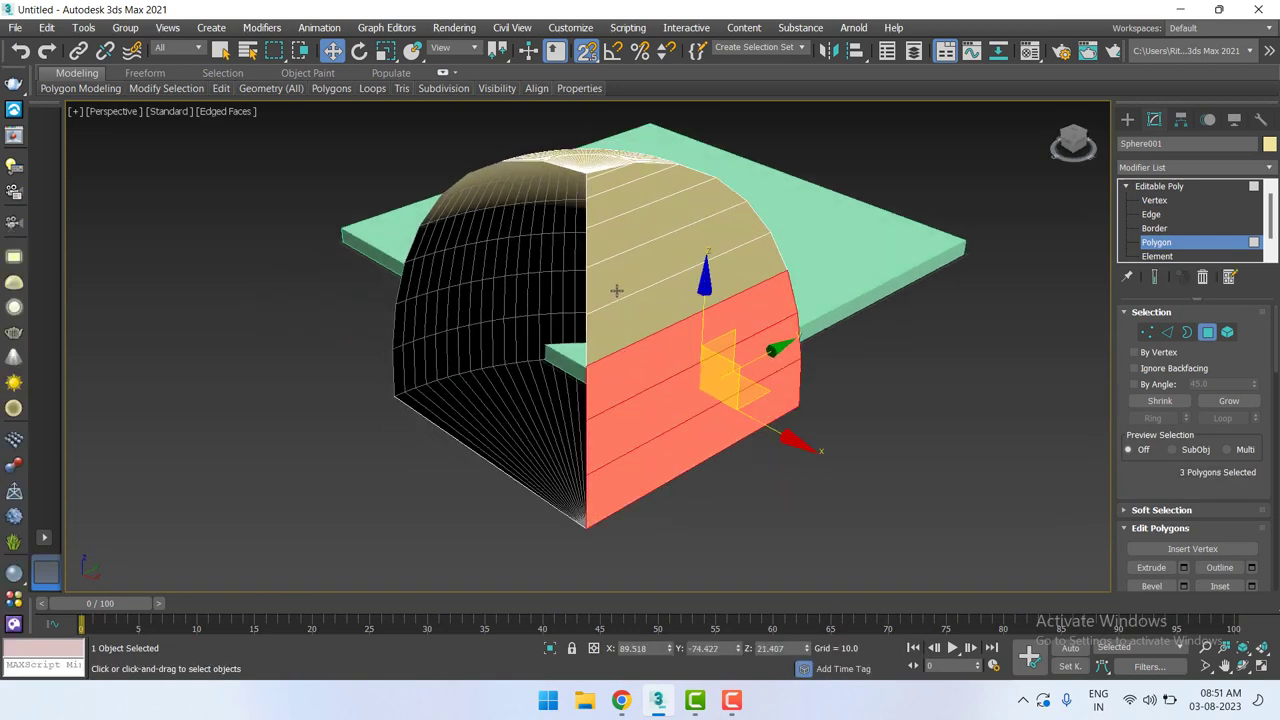
{"action": "left_click", "coordinate": [617, 290], "text": "ctrl"}
{"action": "left_click", "coordinate": [620, 250], "text": "ctrl"}
{"action": "left_click", "coordinate": [600, 203], "text": "ctrl"}
{"action": "left_click", "coordinate": [600, 203], "text": "ctrl"}
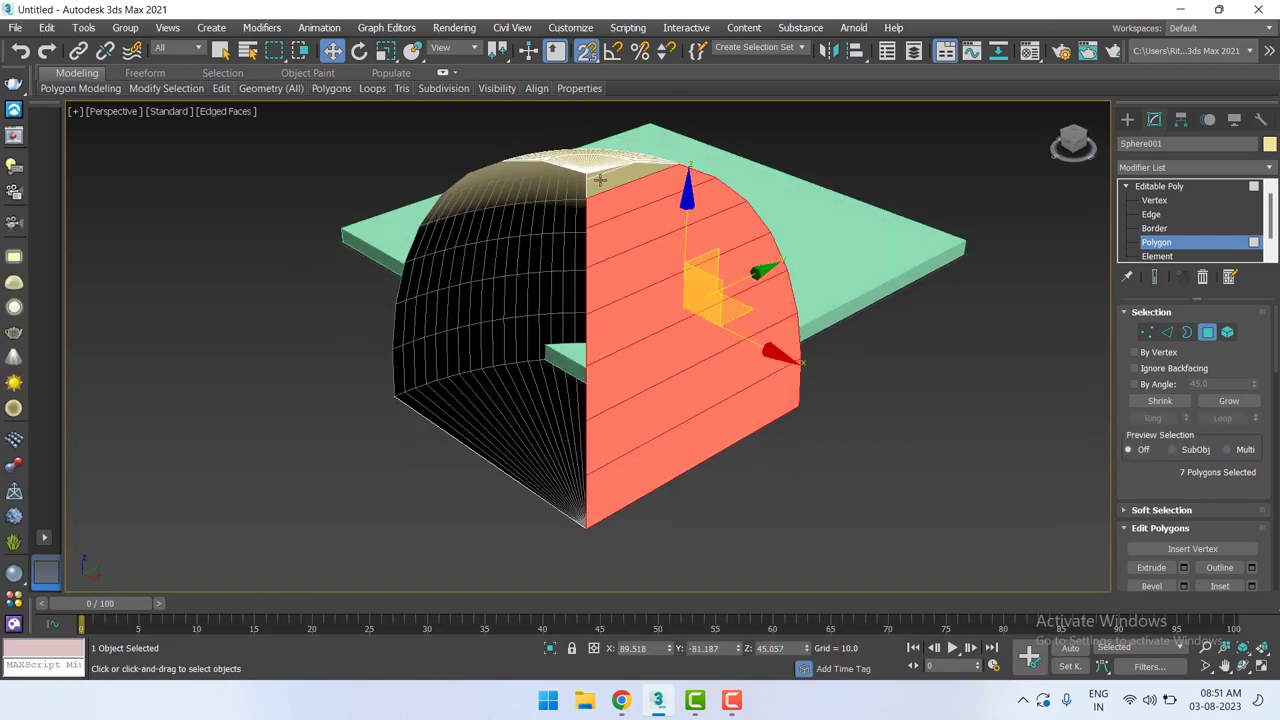
{"action": "left_click", "coordinate": [600, 175], "text": "ctrl"}
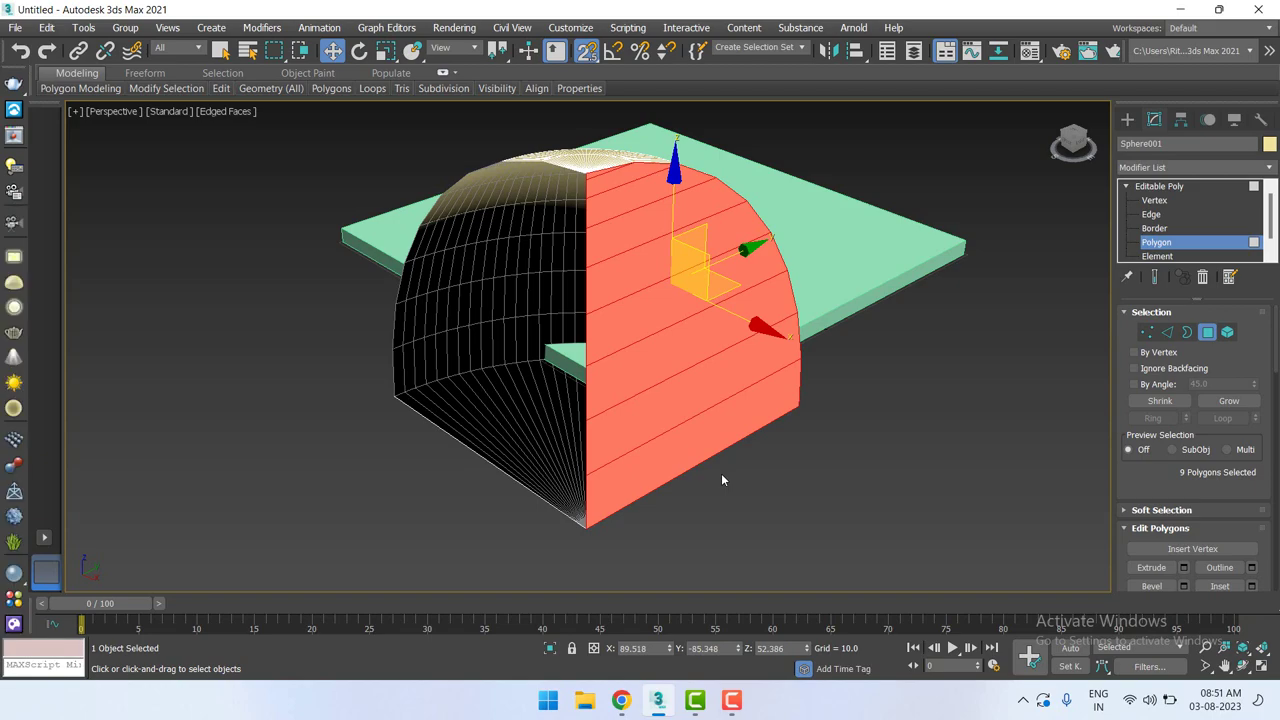
{"action": "key", "text": "Delete"}
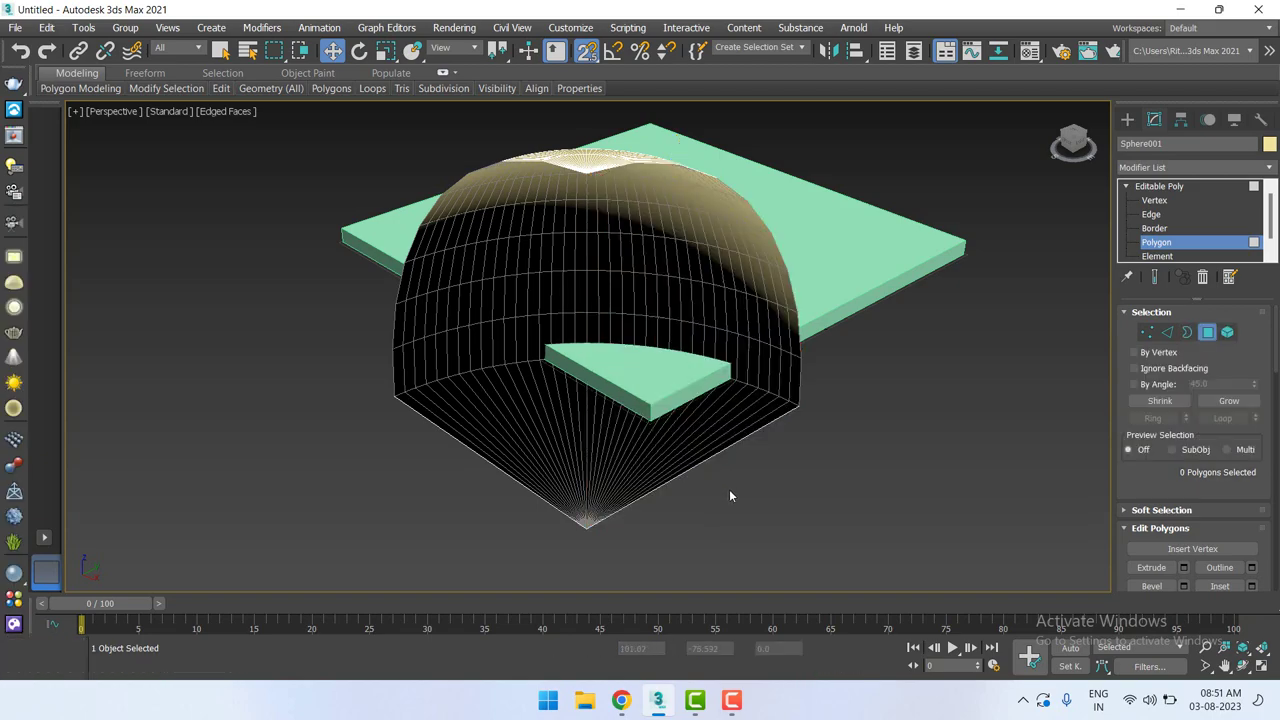
Inspect the remaining shell, select two side polygons, and return to object level.
{"action": "mouse_move", "coordinate": [711, 488]}
{"action": "middle_mouse_down", "text": "alt"}
{"action": "mouse_move", "coordinate": [774, 451]}
{"action": "mouse_move", "coordinate": [788, 464]}
{"action": "mouse_move", "coordinate": [758, 452]}
{"action": "mouse_move", "coordinate": [570, 160]}
{"action": "middle_mouse_up", "text": "alt"}
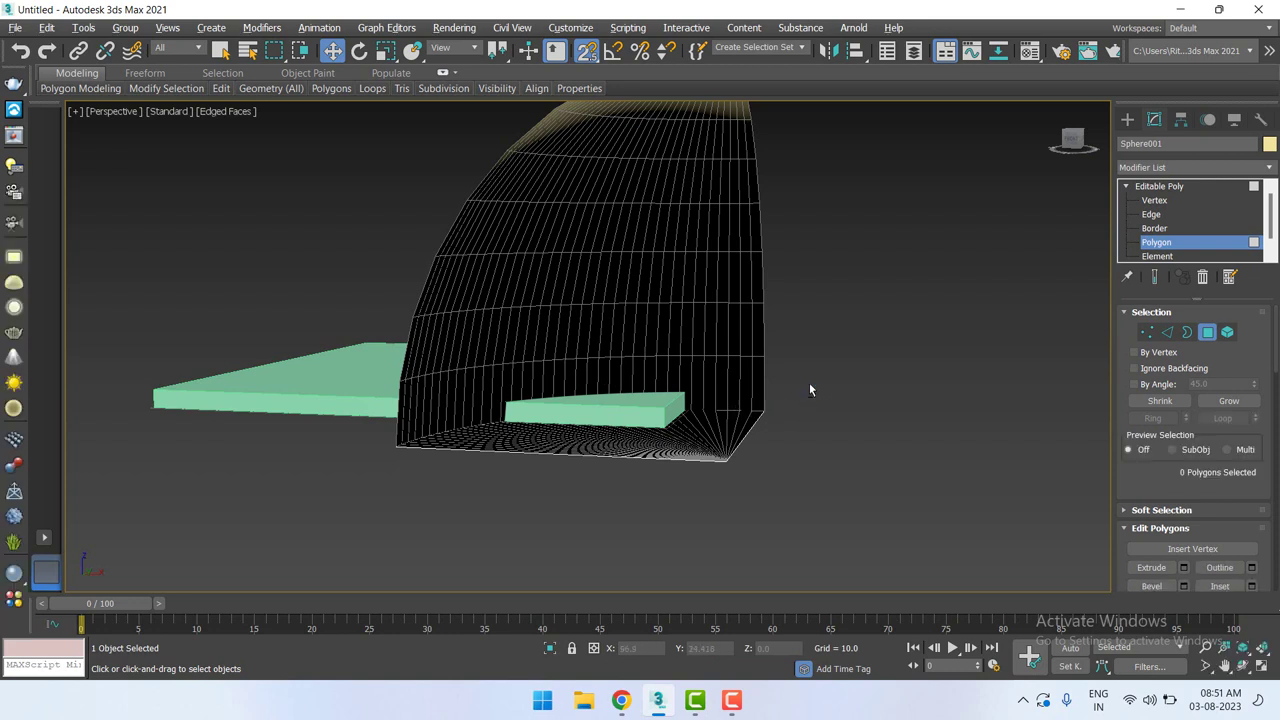
{"action": "mouse_move", "coordinate": [809, 386]}
{"action": "middle_mouse_down", "text": "alt"}
{"action": "mouse_move", "coordinate": [807, 410]}
{"action": "mouse_move", "coordinate": [786, 413]}
{"action": "mouse_move", "coordinate": [820, 423]}
{"action": "mouse_move", "coordinate": [816, 447]}
{"action": "mouse_move", "coordinate": [784, 444]}
{"action": "mouse_move", "coordinate": [806, 446]}
{"action": "mouse_move", "coordinate": [803, 480]}
{"action": "middle_mouse_up", "text": "alt"}
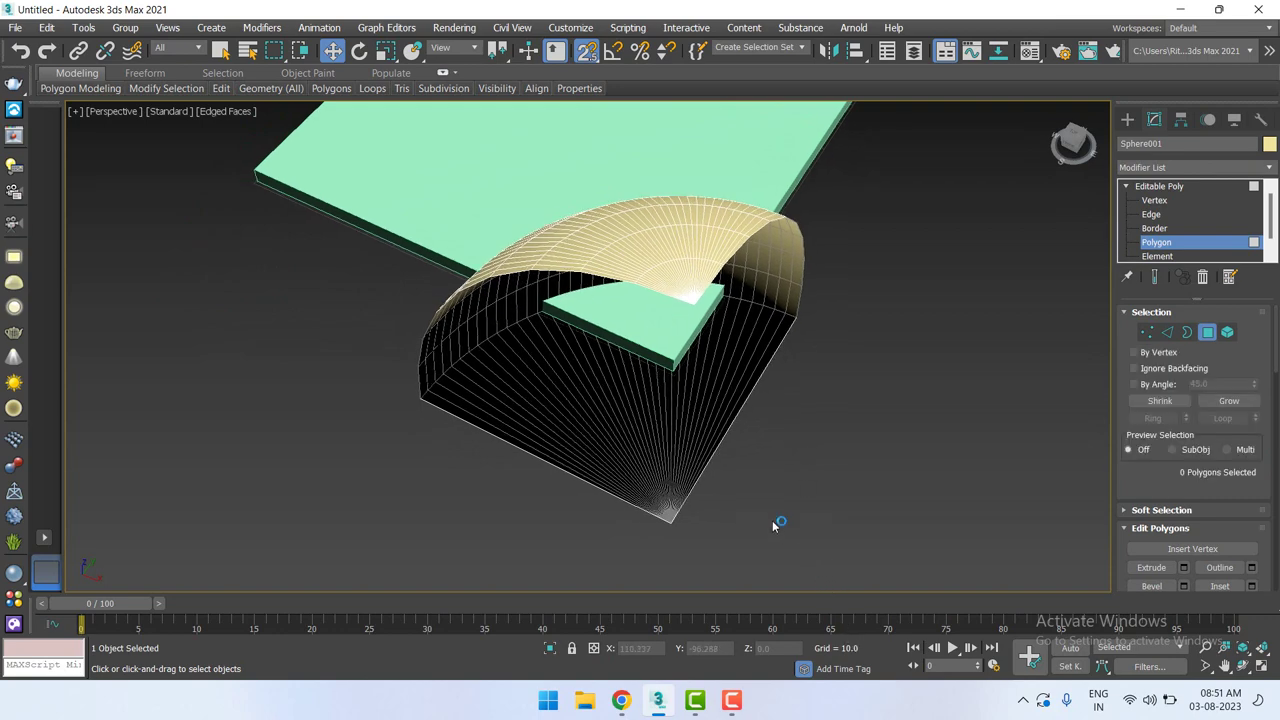
{"action": "middle_click_drag", "start_coordinate": [751, 497], "coordinate": [793, 456], "text": "alt"}
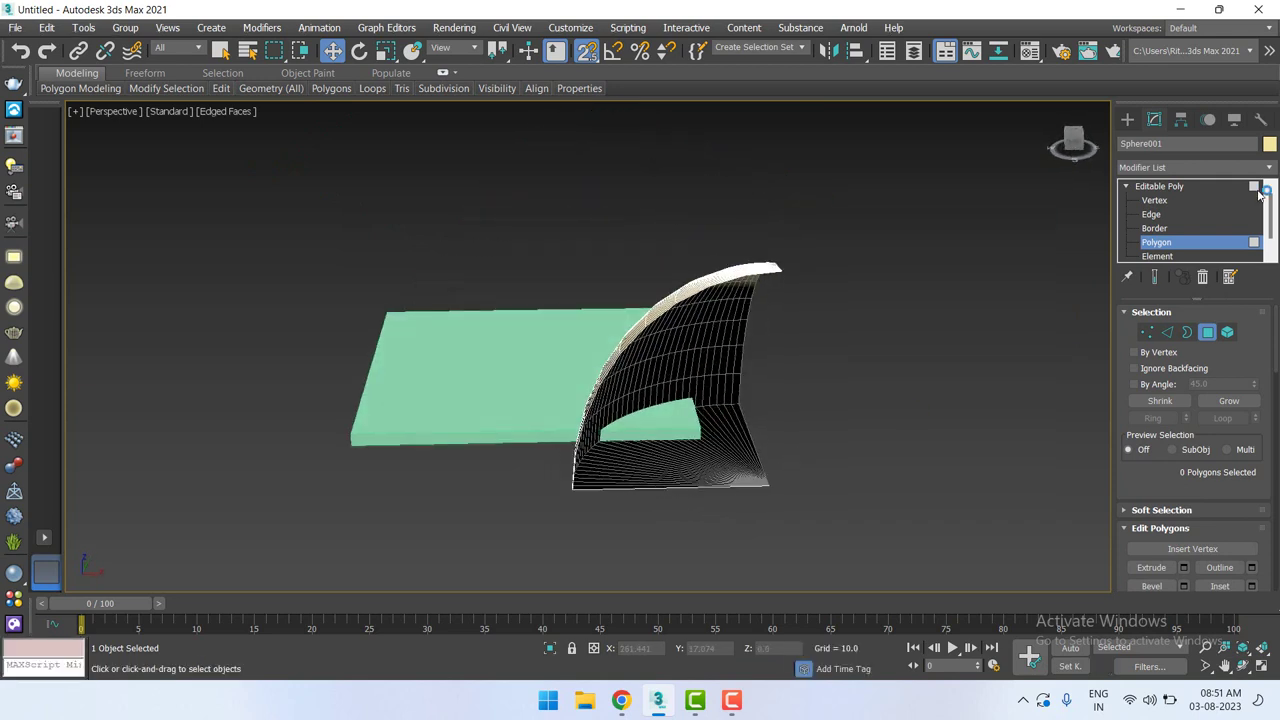
{"action": "left_click", "coordinate": [812, 379]}
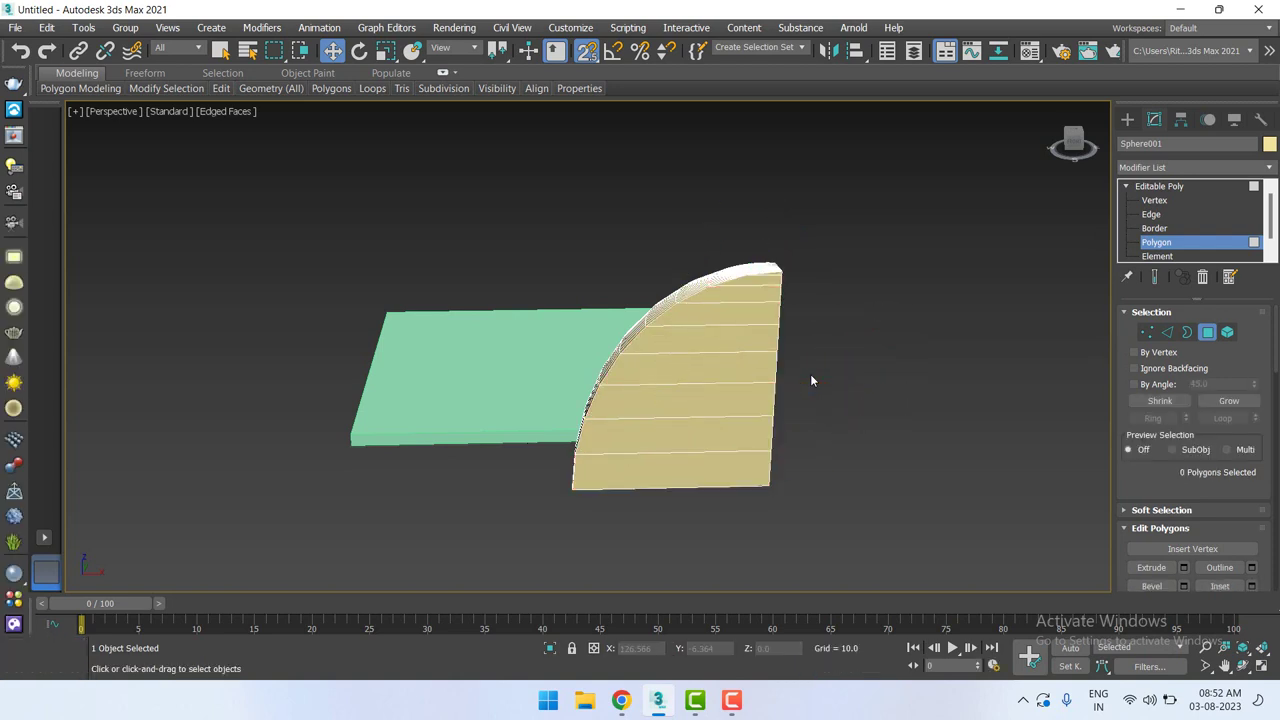
{"action": "middle_click_drag", "start_coordinate": [804, 379], "coordinate": [800, 371]}
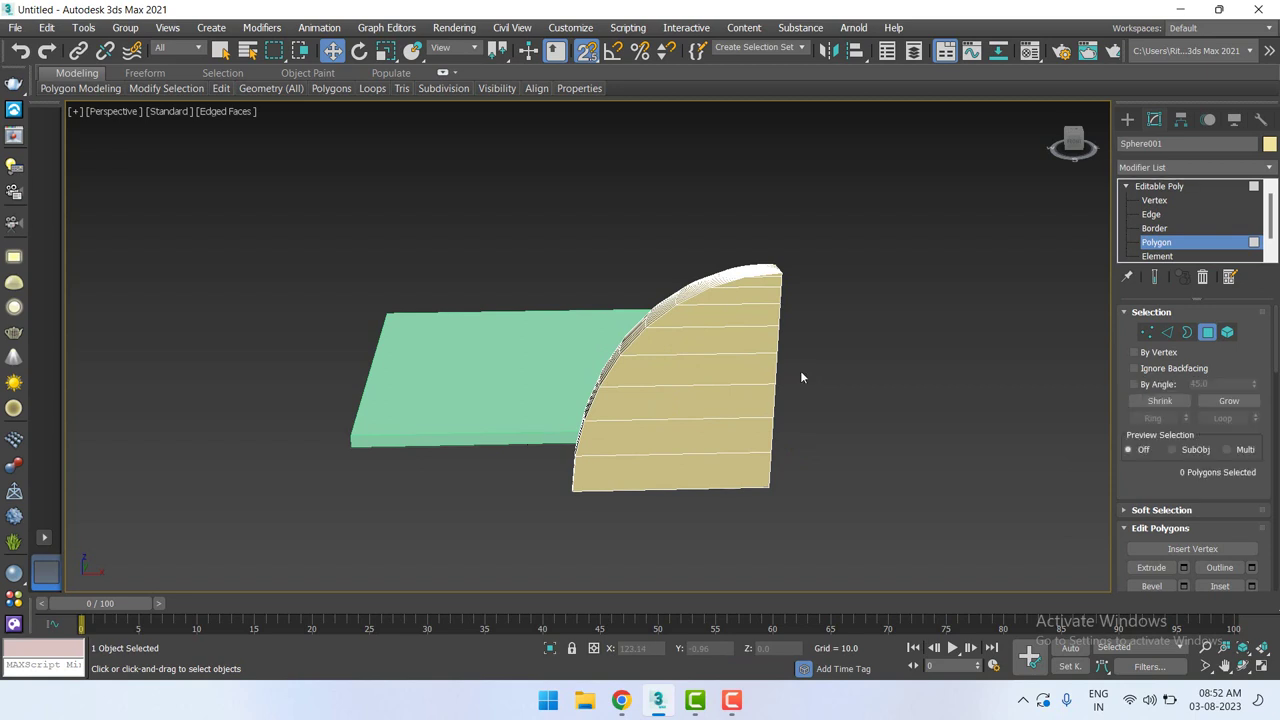
{"action": "left_click", "coordinate": [1165, 186]}
{"action": "left_click", "coordinate": [1127, 187]}
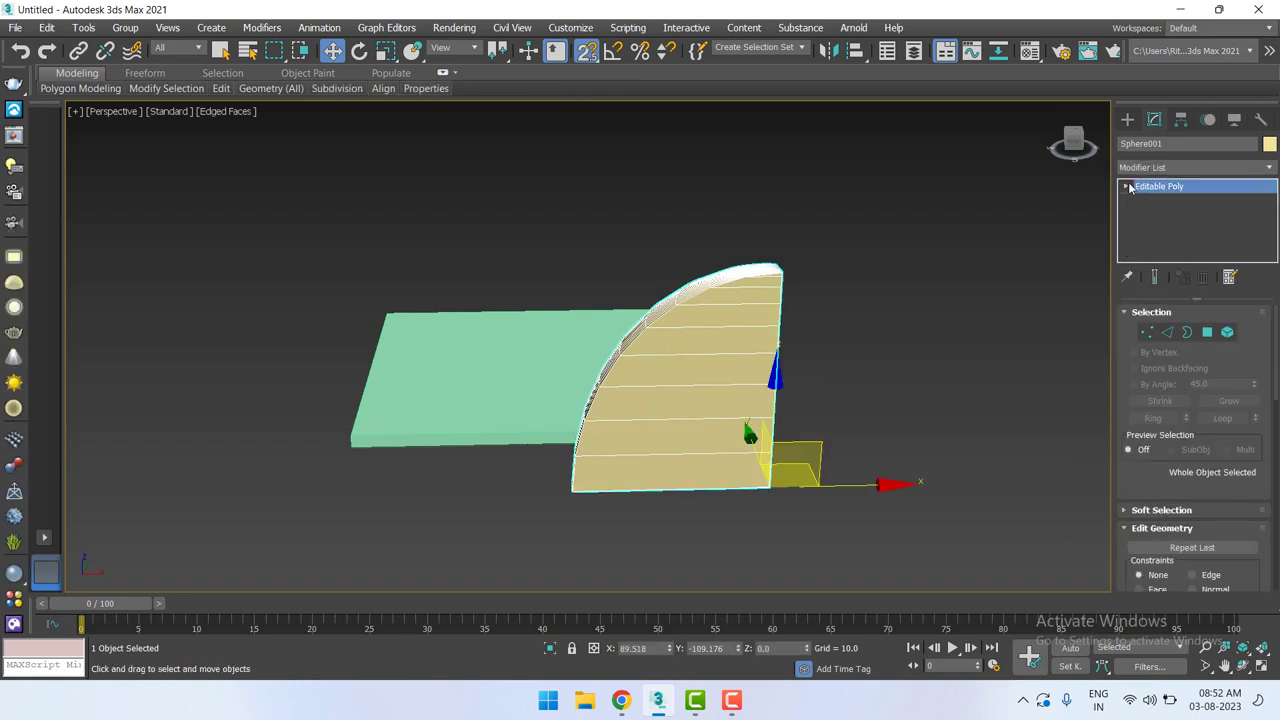
Delete the shell and draw a new hemisphere to the right of the plane.
{"action": "key", "text": "Delete"}
{"action": "left_click", "coordinate": [1127, 119]}
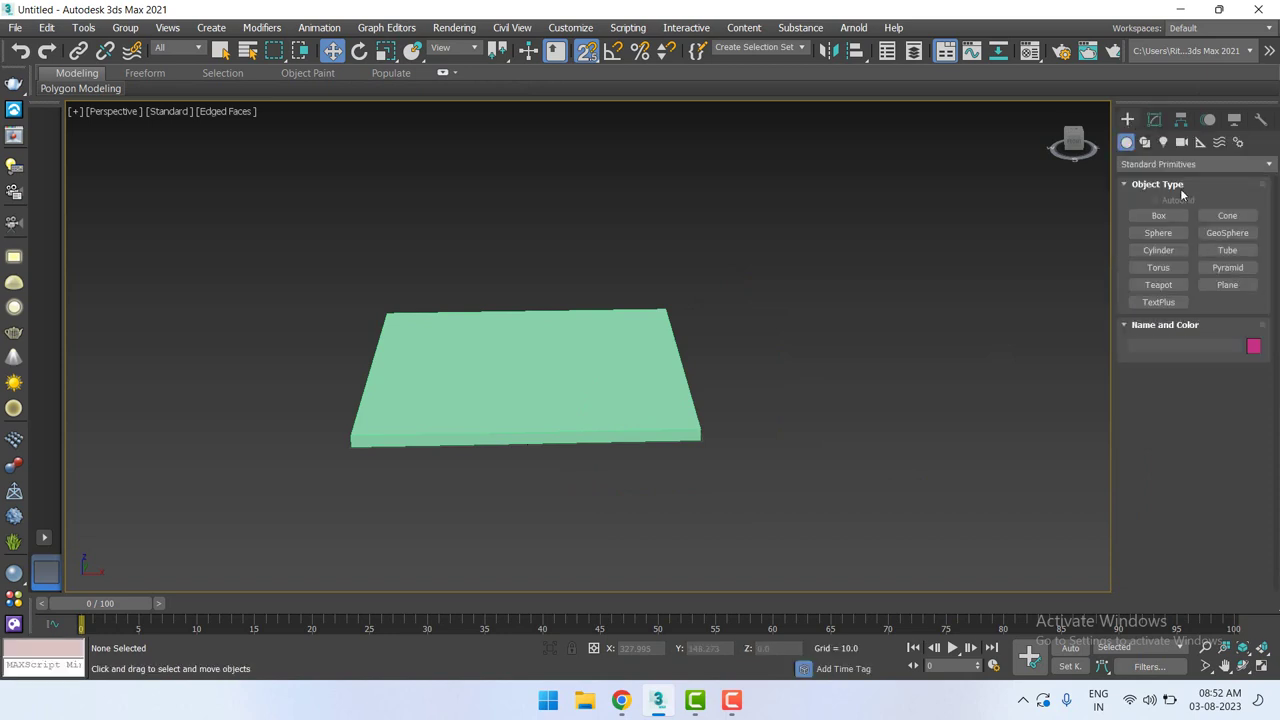
{"action": "left_click", "coordinate": [1158, 232]}
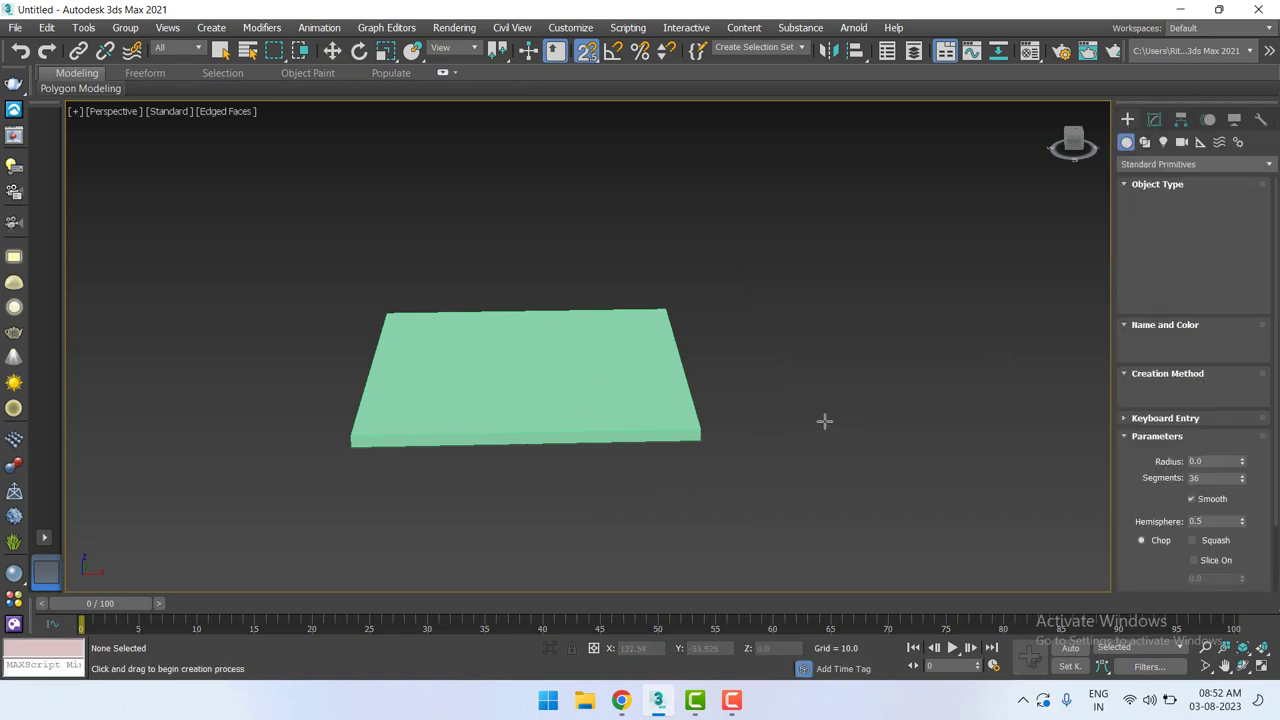
{"action": "left_click_drag", "start_coordinate": [823, 420], "coordinate": [882, 474]}
{"action": "right_click", "coordinate": [897, 466]}
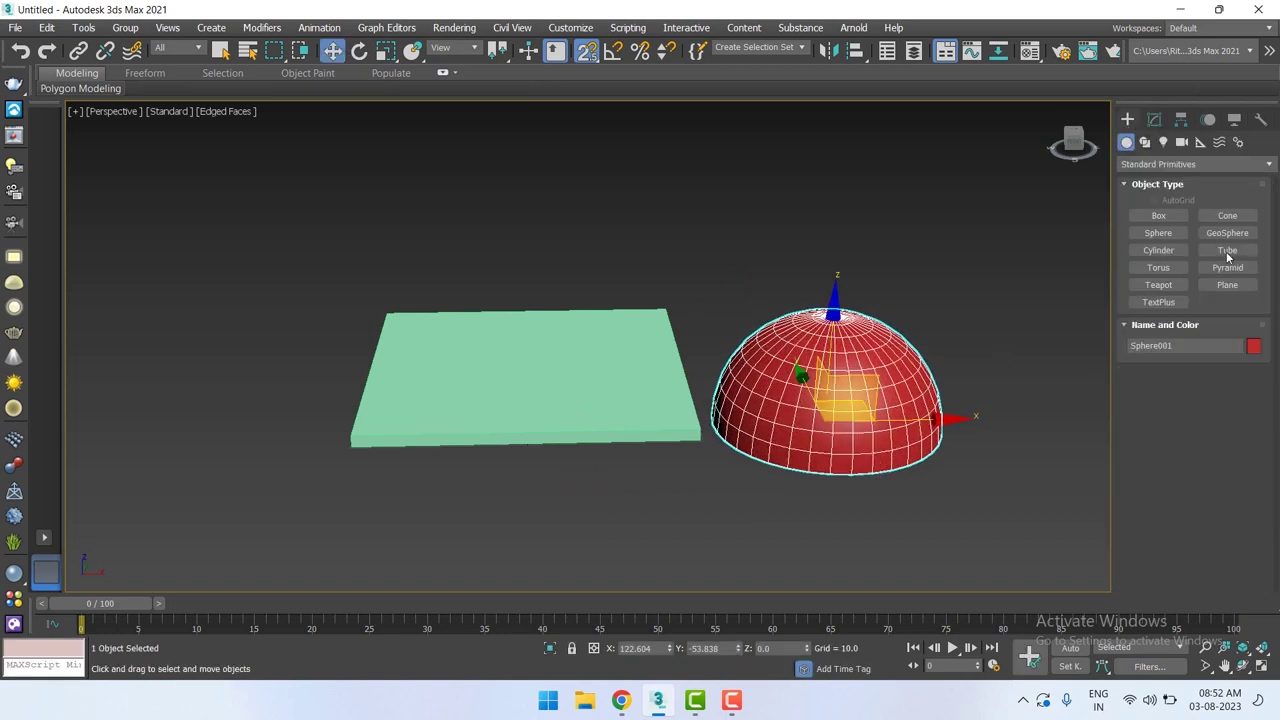
Turn on slicing for the new sphere with Slice From 77.5 and Slice To 4.5.
{"action": "left_click", "coordinate": [1154, 120]}
{"action": "left_click", "coordinate": [1195, 437]}
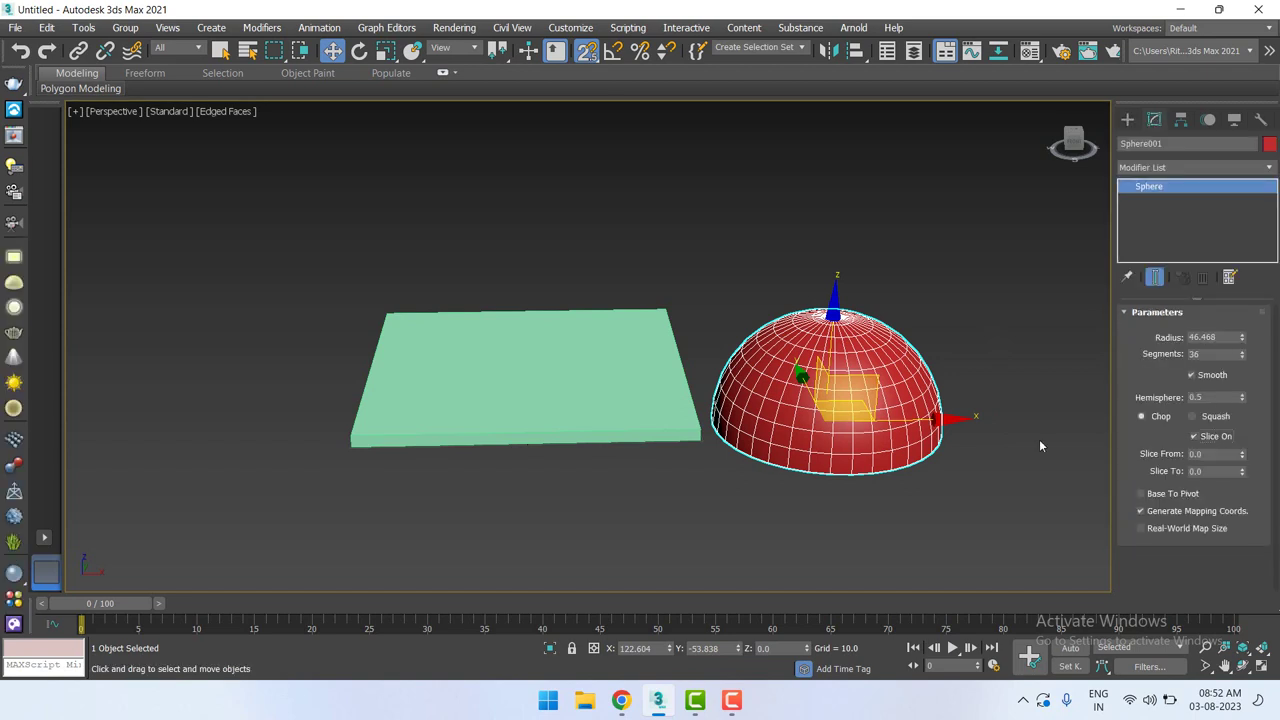
{"action": "left_click_drag", "start_coordinate": [1243, 457], "coordinate": [1242, 350]}
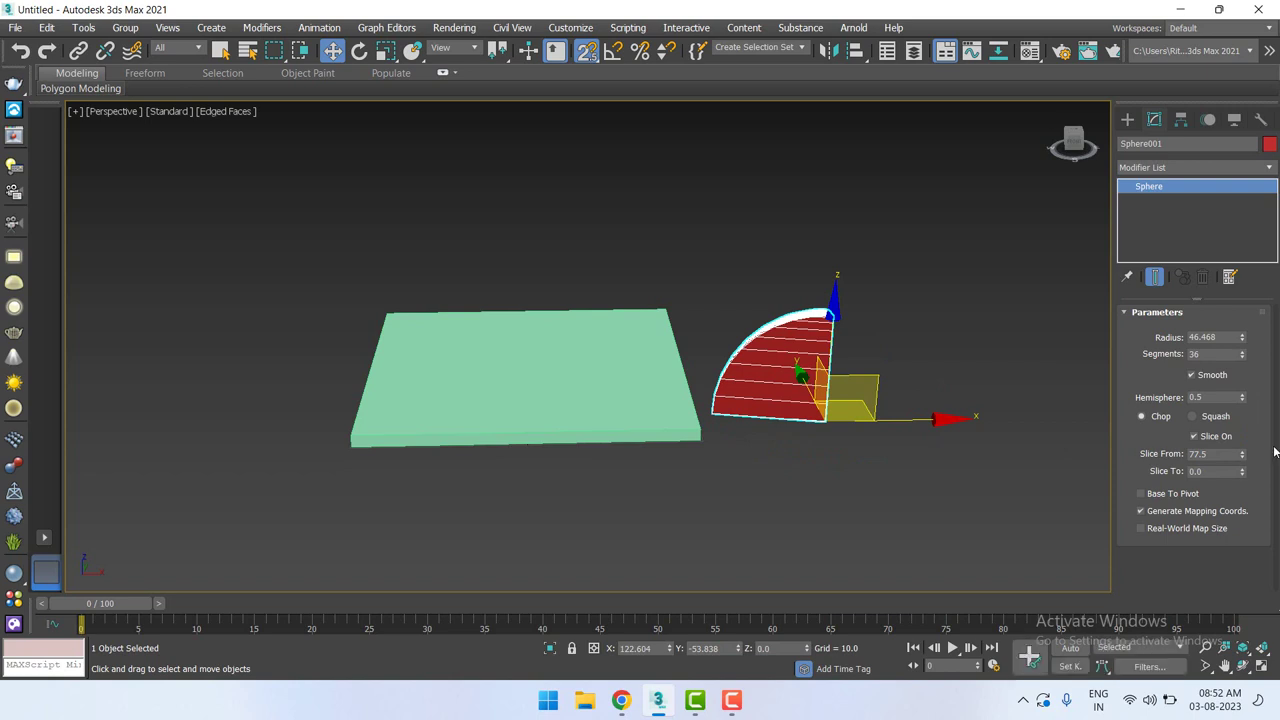
{"action": "key", "text": "t"}
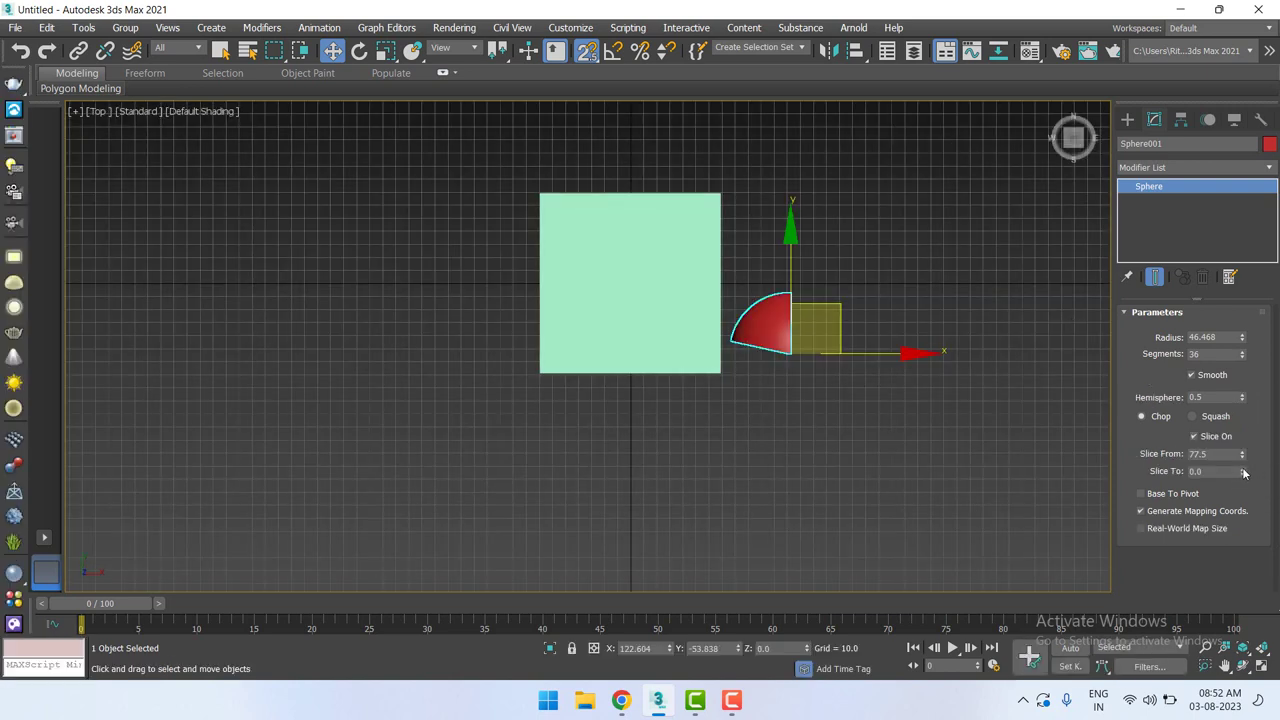
{"action": "mouse_move", "coordinate": [1243, 473]}
{"action": "left_mouse_down"}
{"action": "mouse_move", "coordinate": [1247, 427]}
{"action": "mouse_move", "coordinate": [61, 672]}
{"action": "mouse_move", "coordinate": [63, 464]}
{"action": "mouse_move", "coordinate": [80, 462]}
{"action": "left_mouse_up"}
{"action": "middle_click_drag", "start_coordinate": [302, 402], "coordinate": [279, 420]}
Delete the half-sphere and the plane.
{"action": "key", "text": "Delete"}
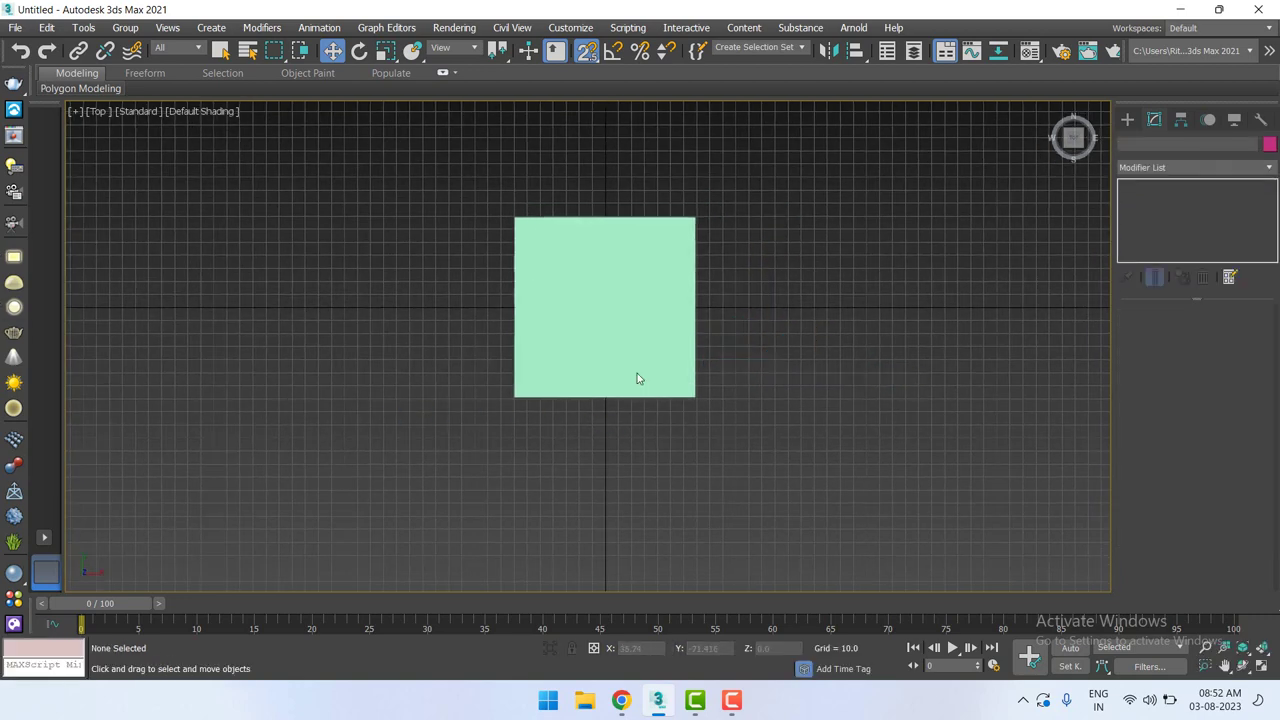
{"action": "left_click", "coordinate": [637, 373]}
{"action": "key", "text": "Delete"}
Draw a cylinder of radius 62.43 and height 140 at the grid centre in Perspective.
{"action": "left_click", "coordinate": [1124, 120]}
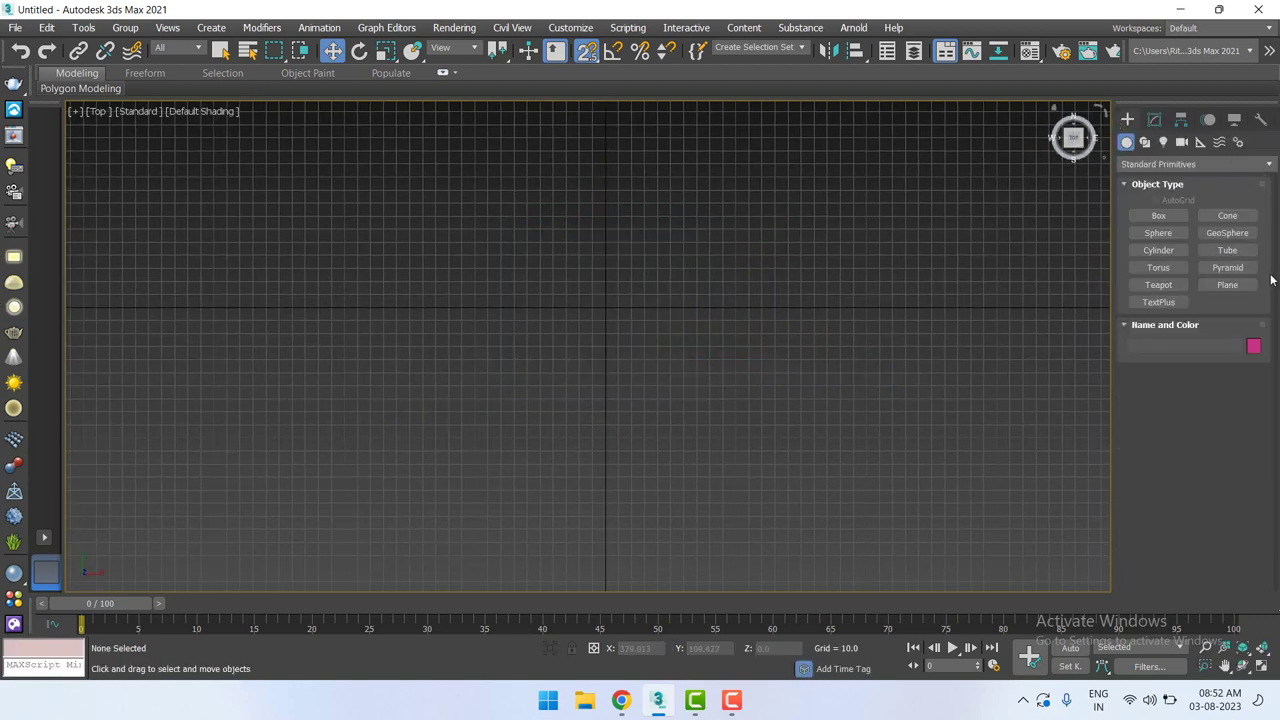
{"action": "left_click", "coordinate": [1160, 251]}
{"action": "key", "text": "p"}
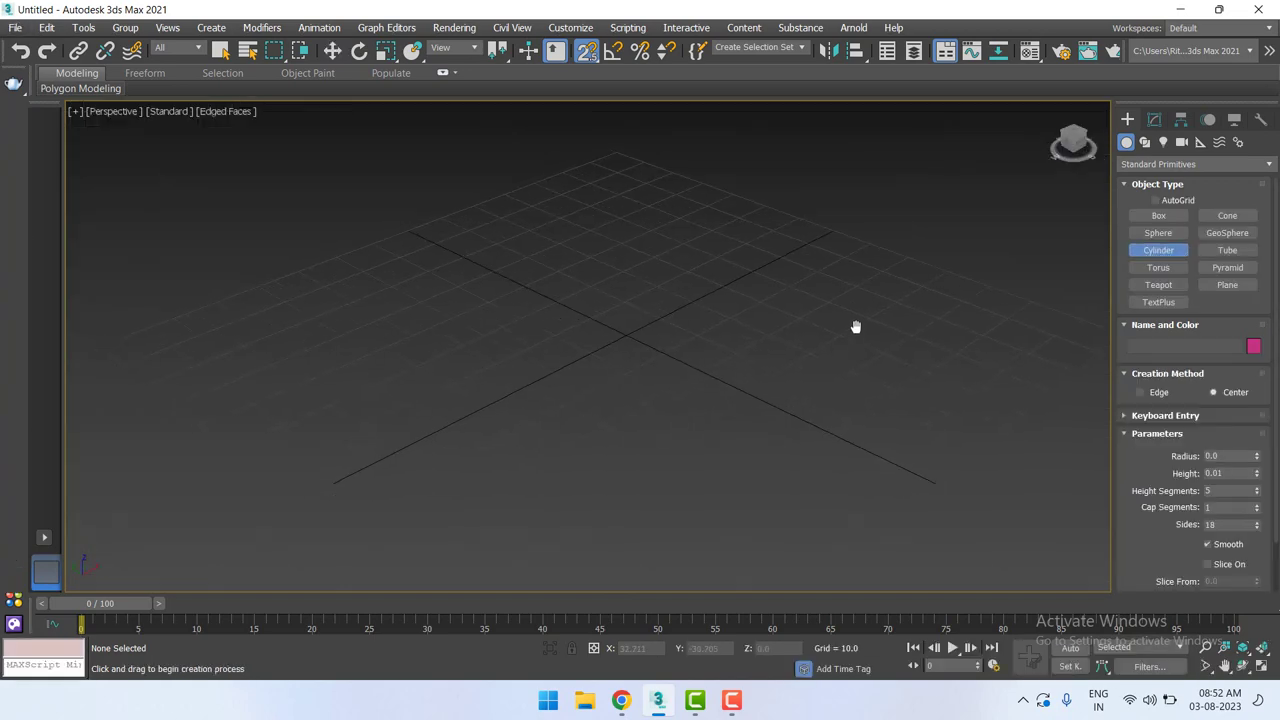
{"action": "left_click_drag", "start_coordinate": [703, 342], "coordinate": [778, 410]}
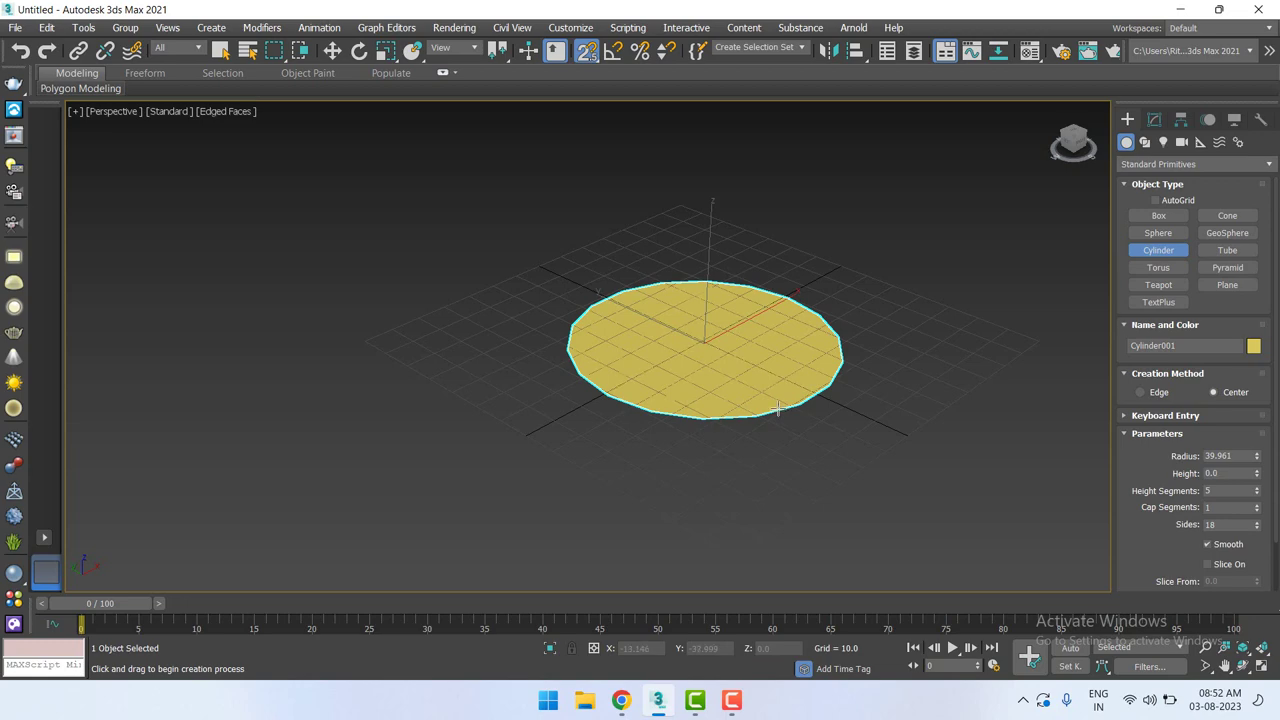
{"action": "key", "text": "ctrl+z"}
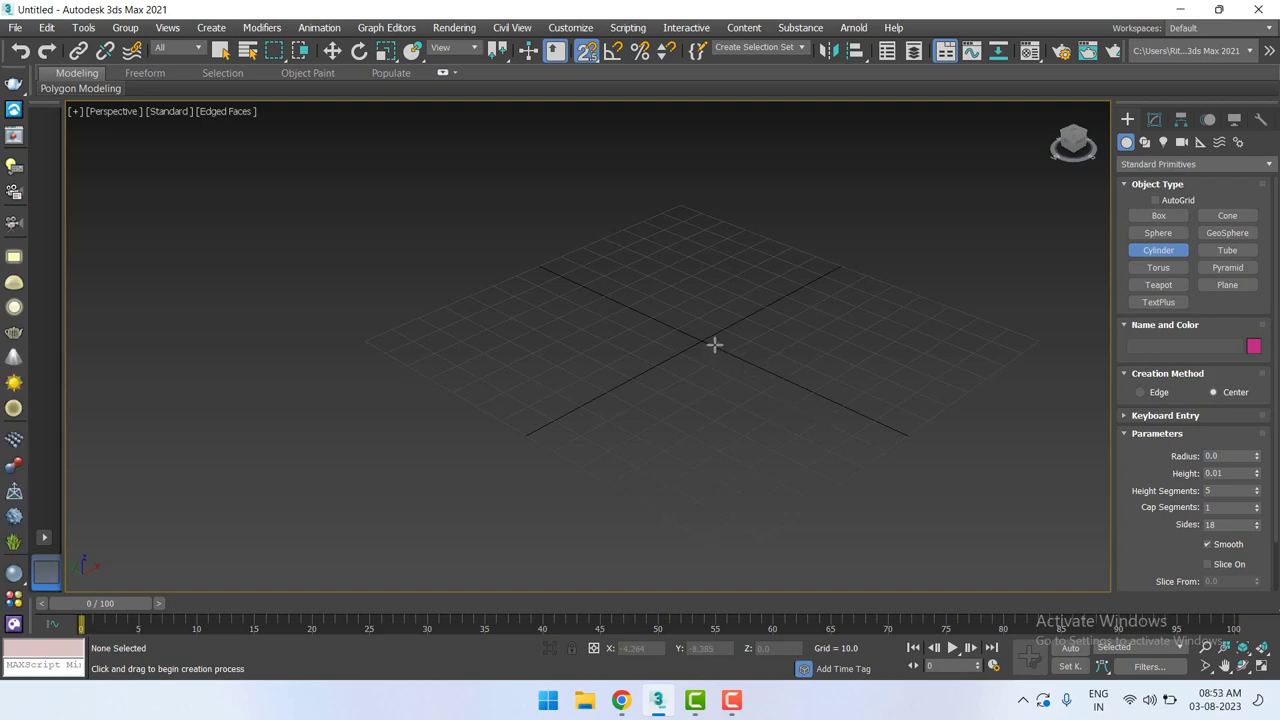
{"action": "left_click_drag", "start_coordinate": [703, 337], "coordinate": [851, 440]}
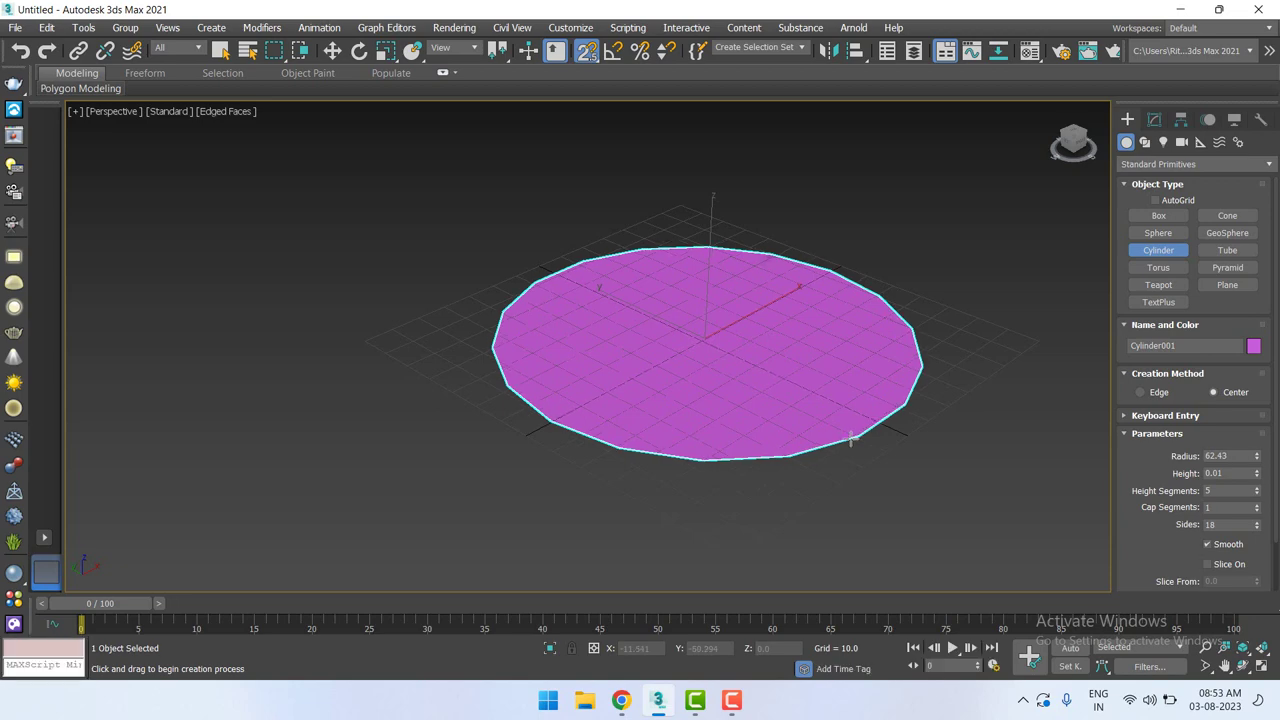
{"action": "scroll", "coordinate": [848, 307], "scroll_direction": "down", "scroll_amount": 2}
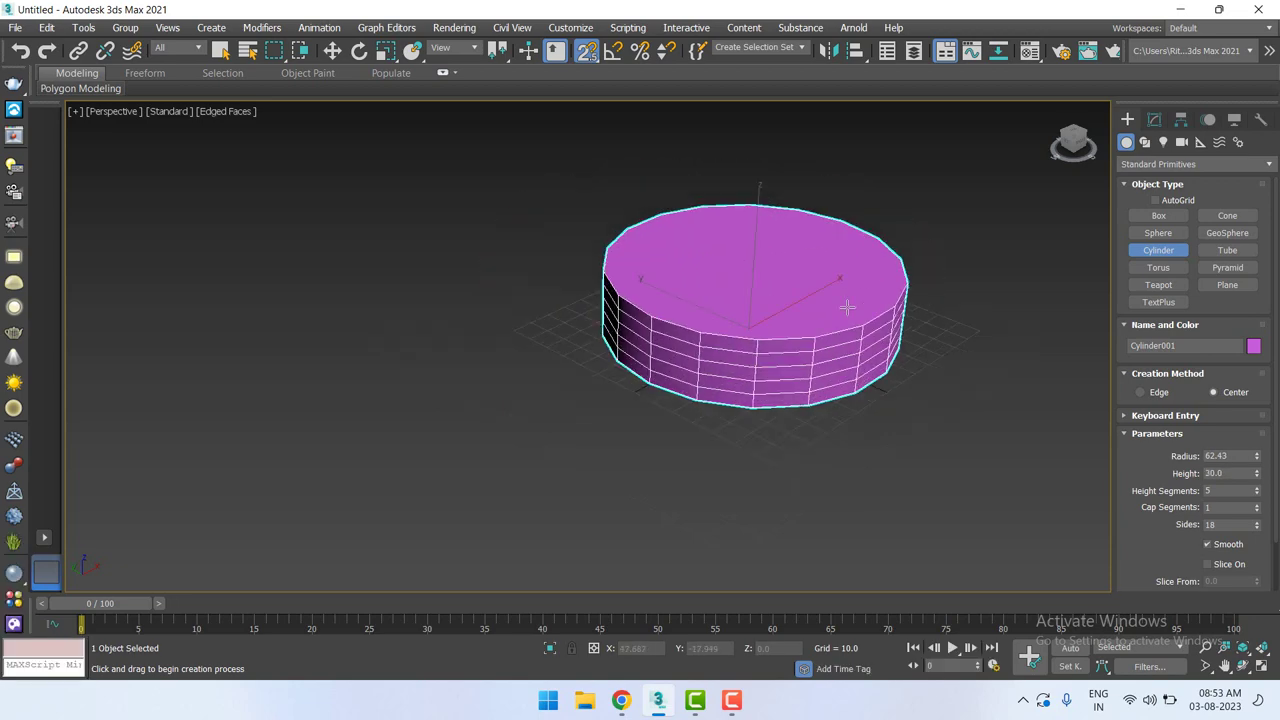
{"action": "scroll", "coordinate": [848, 307], "scroll_direction": "down", "scroll_amount": 3}
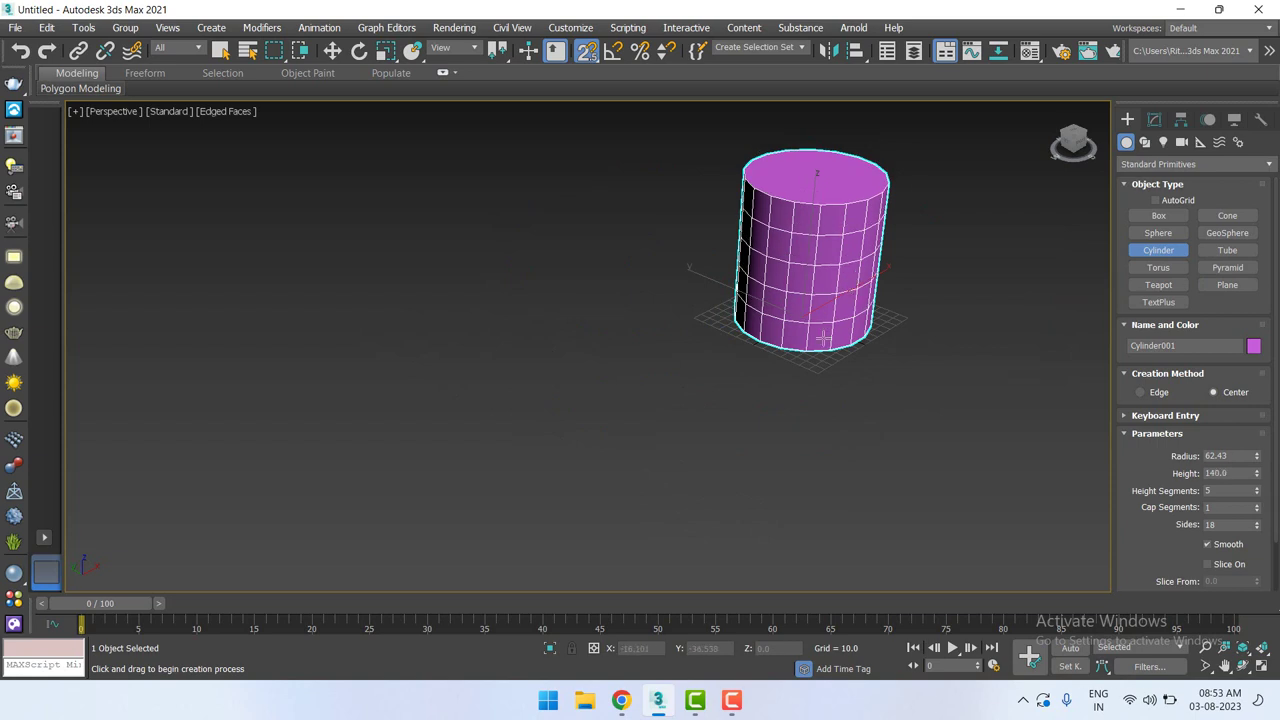
{"action": "mouse_move", "coordinate": [851, 277]}
{"action": "middle_mouse_down"}
{"action": "mouse_move", "coordinate": [731, 454]}
{"action": "mouse_move", "coordinate": [714, 462]}
{"action": "mouse_move", "coordinate": [642, 419]}
{"action": "middle_mouse_up"}
{"action": "key", "text": "w"}
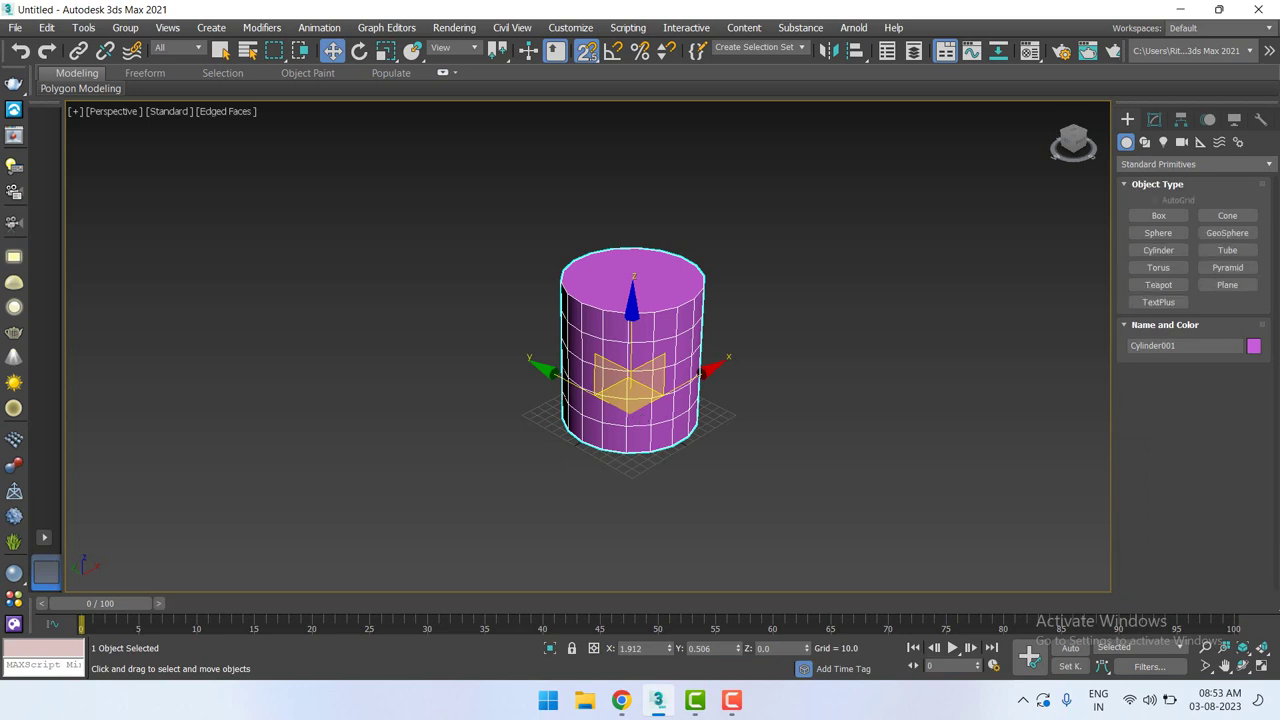
Raise the cylinder's Height to 149.8 and, after trying 200, leave Height Segments at 1.
{"action": "left_click", "coordinate": [1154, 119]}
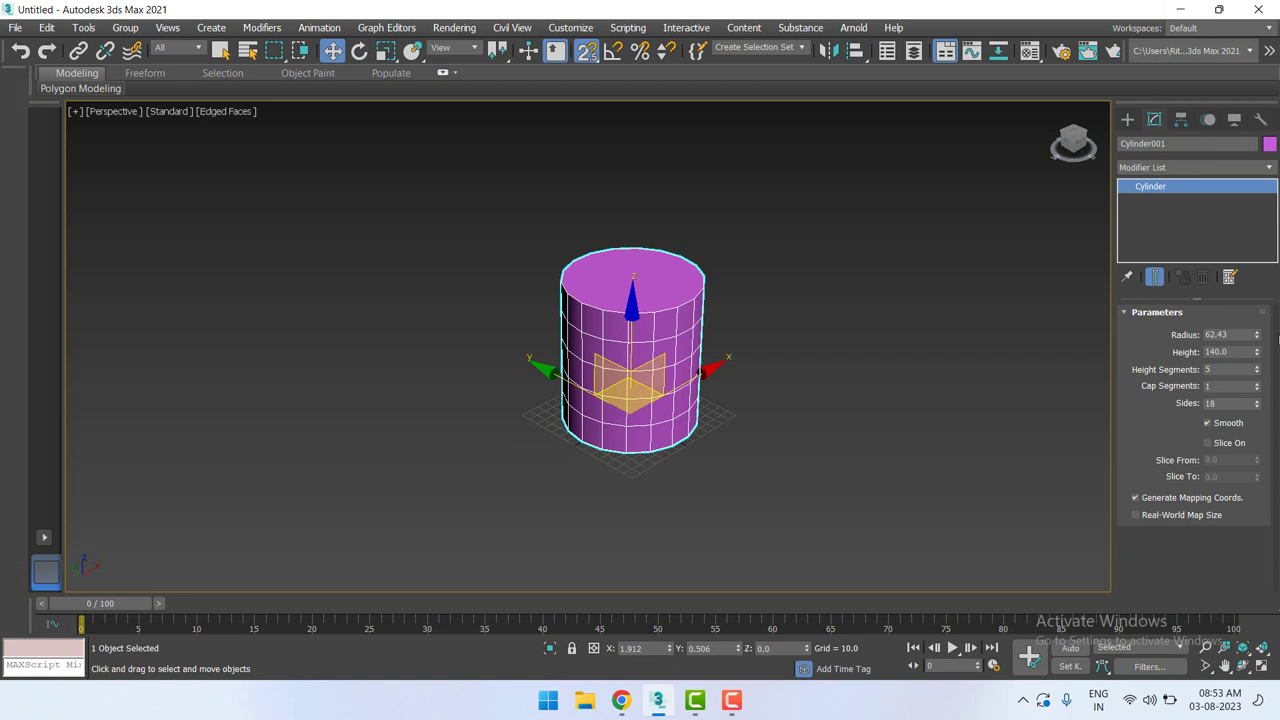
{"action": "mouse_move", "coordinate": [1255, 352]}
{"action": "left_mouse_down"}
{"action": "mouse_move", "coordinate": [1255, 334]}
{"action": "mouse_move", "coordinate": [1265, 376]}
{"action": "left_mouse_up"}
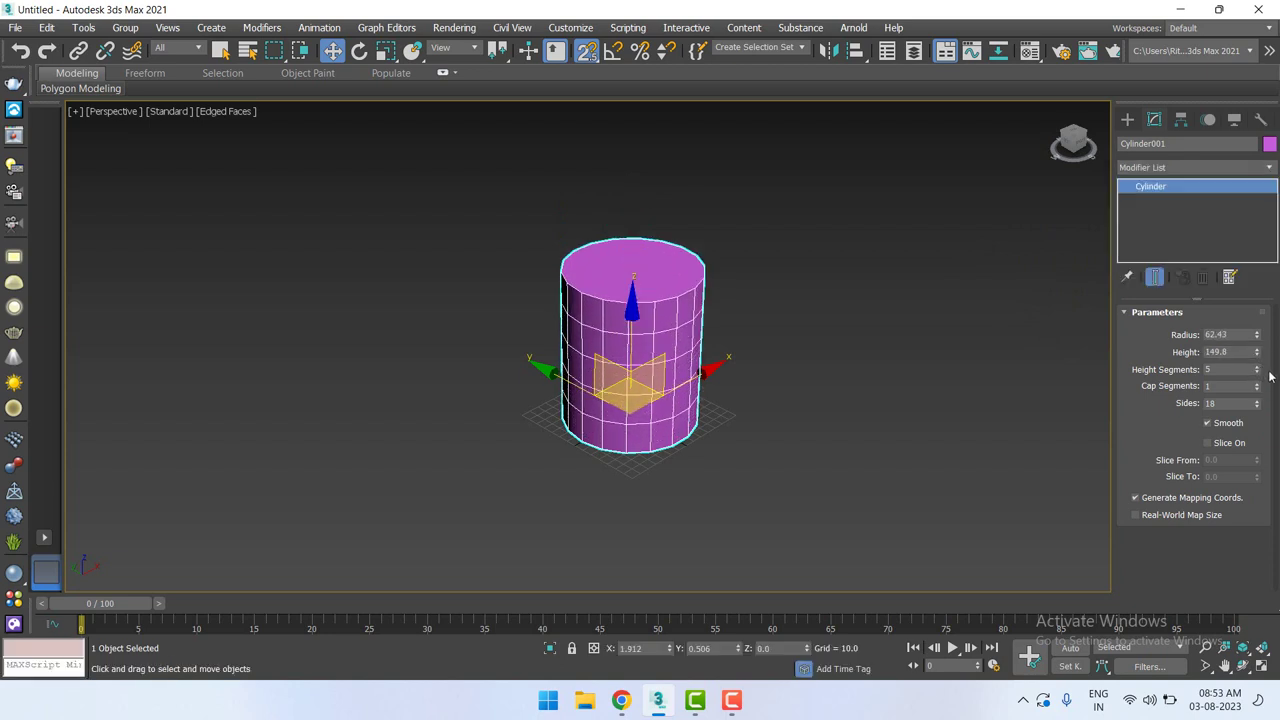
{"action": "left_click_drag", "start_coordinate": [1263, 373], "coordinate": [1263, 378]}
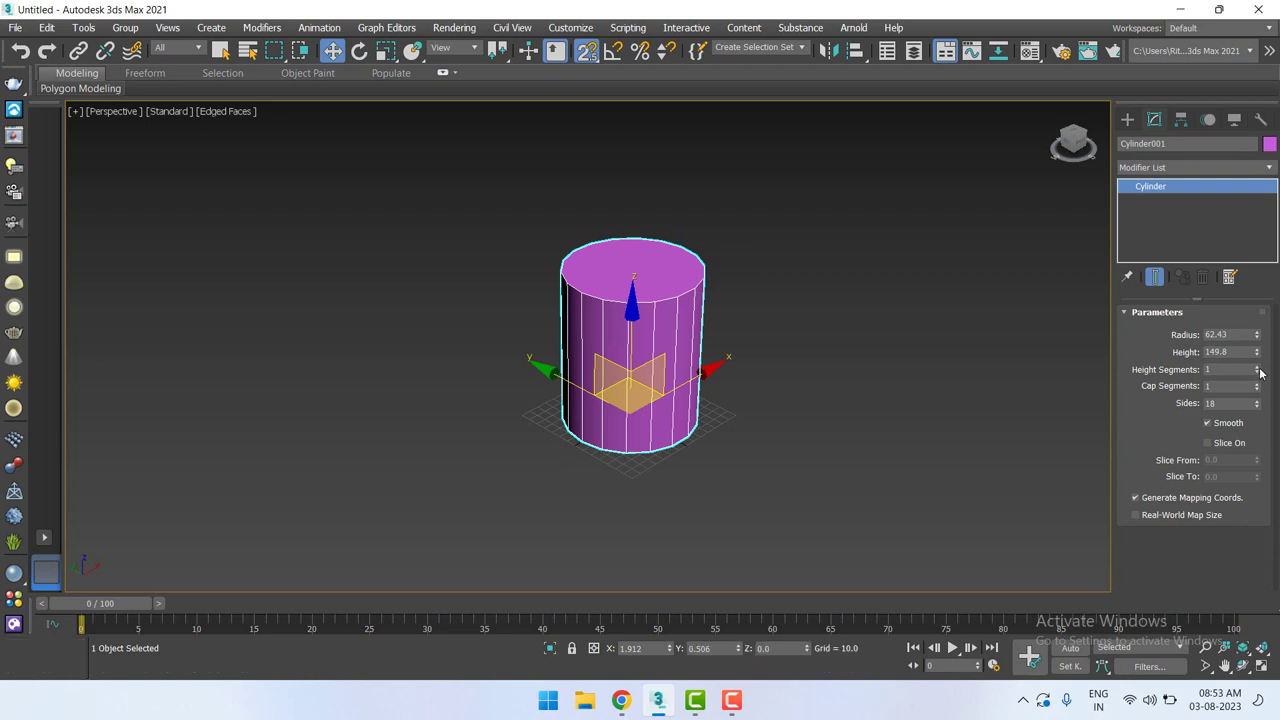
{"action": "left_click_drag", "start_coordinate": [1258, 372], "coordinate": [1247, 153]}
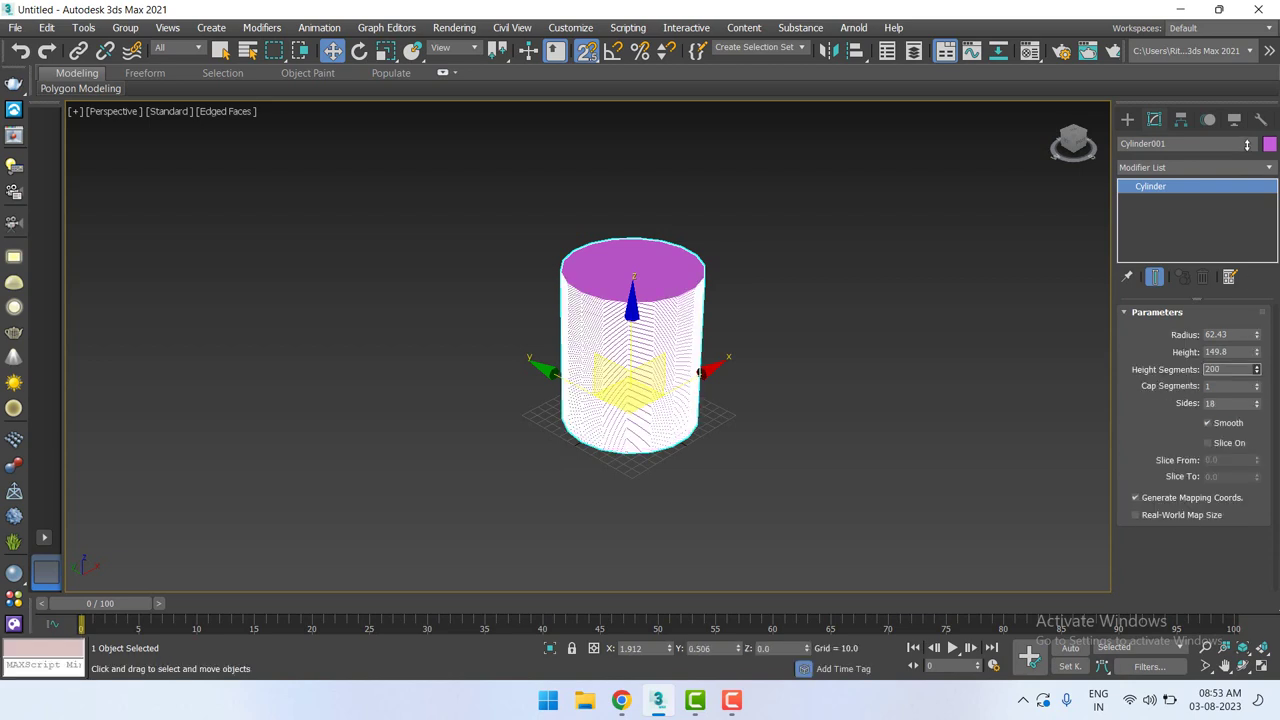
{"action": "left_click_drag", "start_coordinate": [1247, 144], "coordinate": [1267, 426]}
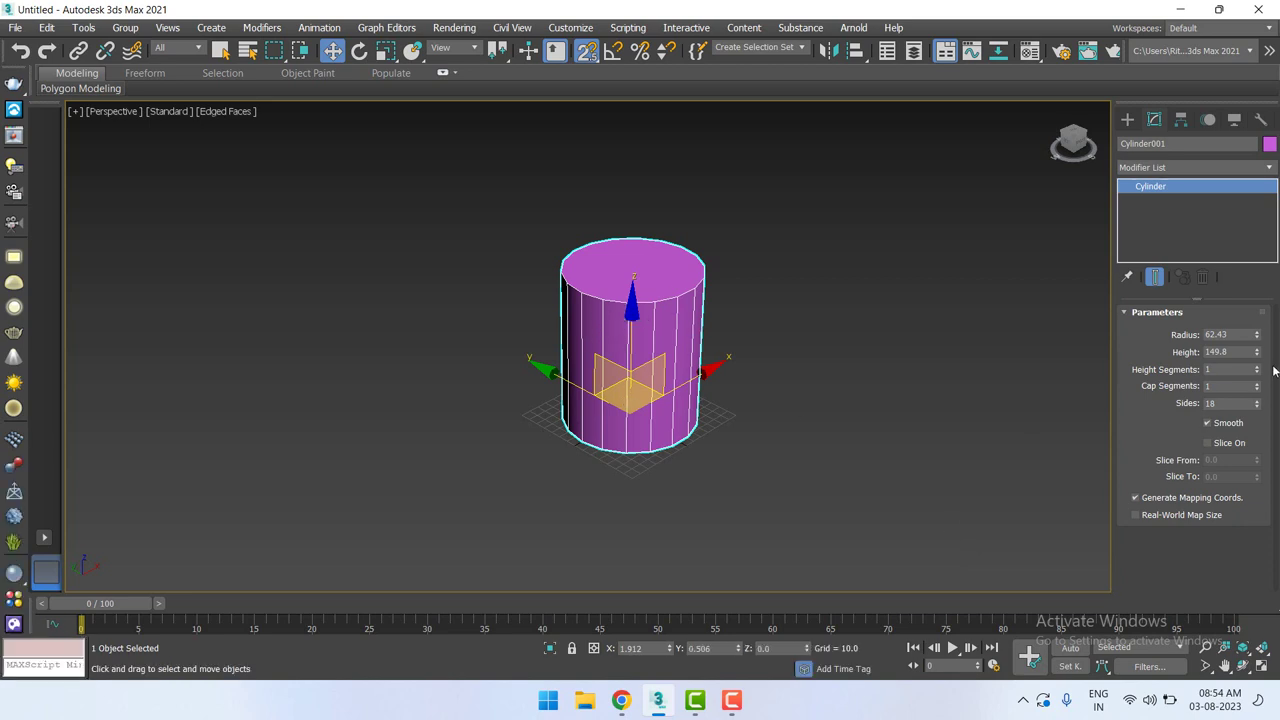
{"action": "left_click_drag", "start_coordinate": [1258, 370], "coordinate": [1258, 330]}
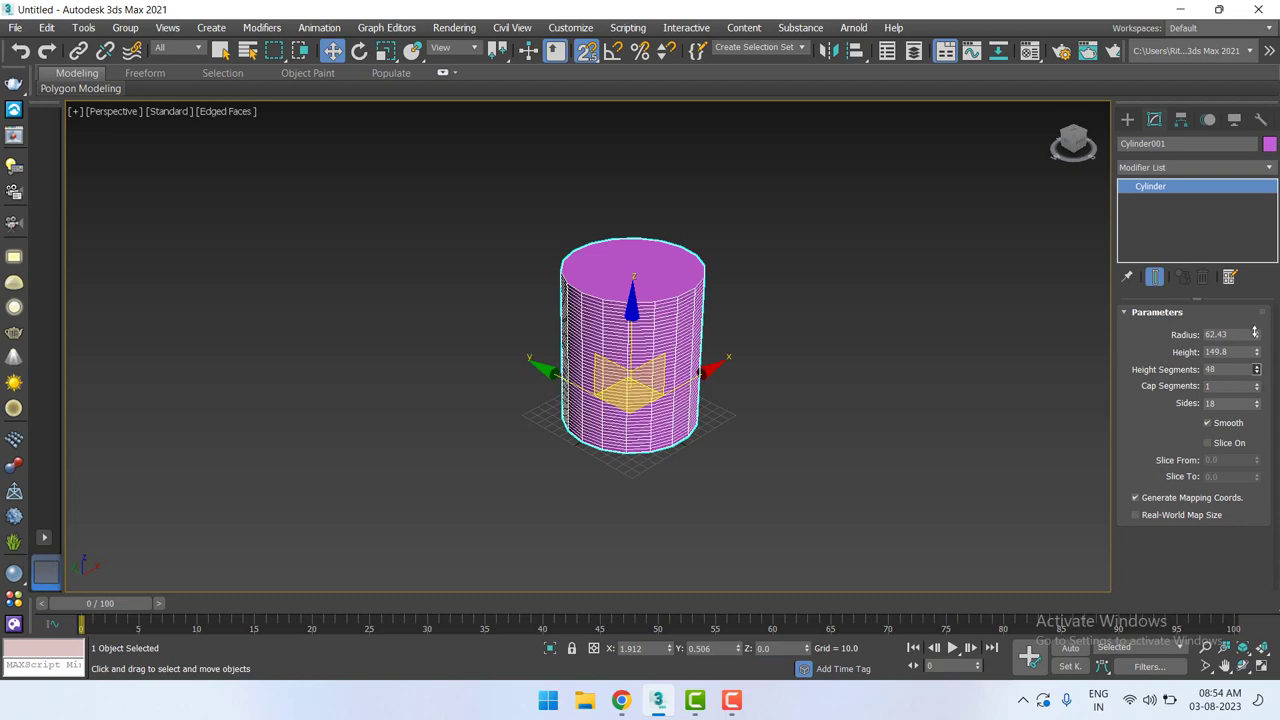
{"action": "scroll", "coordinate": [696, 286], "scroll_direction": "up", "scroll_amount": 5}
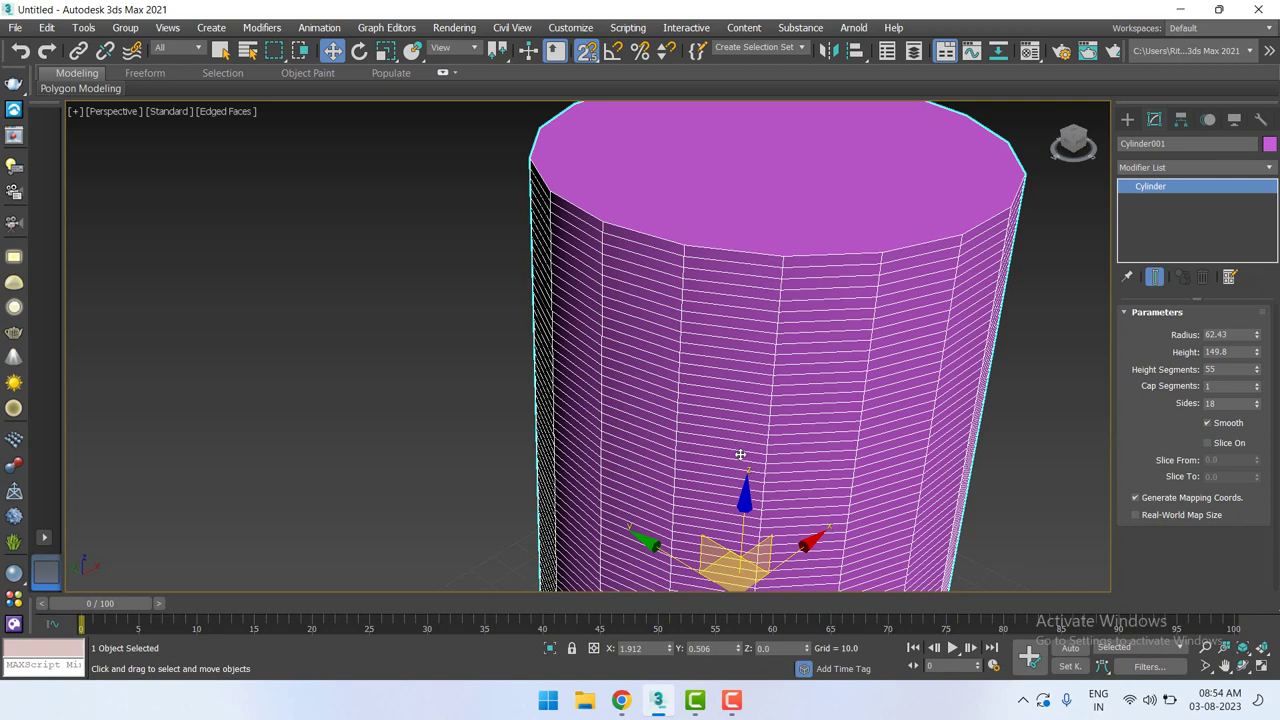
{"action": "scroll", "coordinate": [740, 455], "scroll_direction": "down", "scroll_amount": 2}
{"action": "scroll", "coordinate": [711, 417], "scroll_direction": "down", "scroll_amount": 2}
{"action": "scroll", "coordinate": [720, 380], "scroll_direction": "down", "scroll_amount": 2}
{"action": "scroll", "coordinate": [701, 333], "scroll_direction": "down", "scroll_amount": 1}
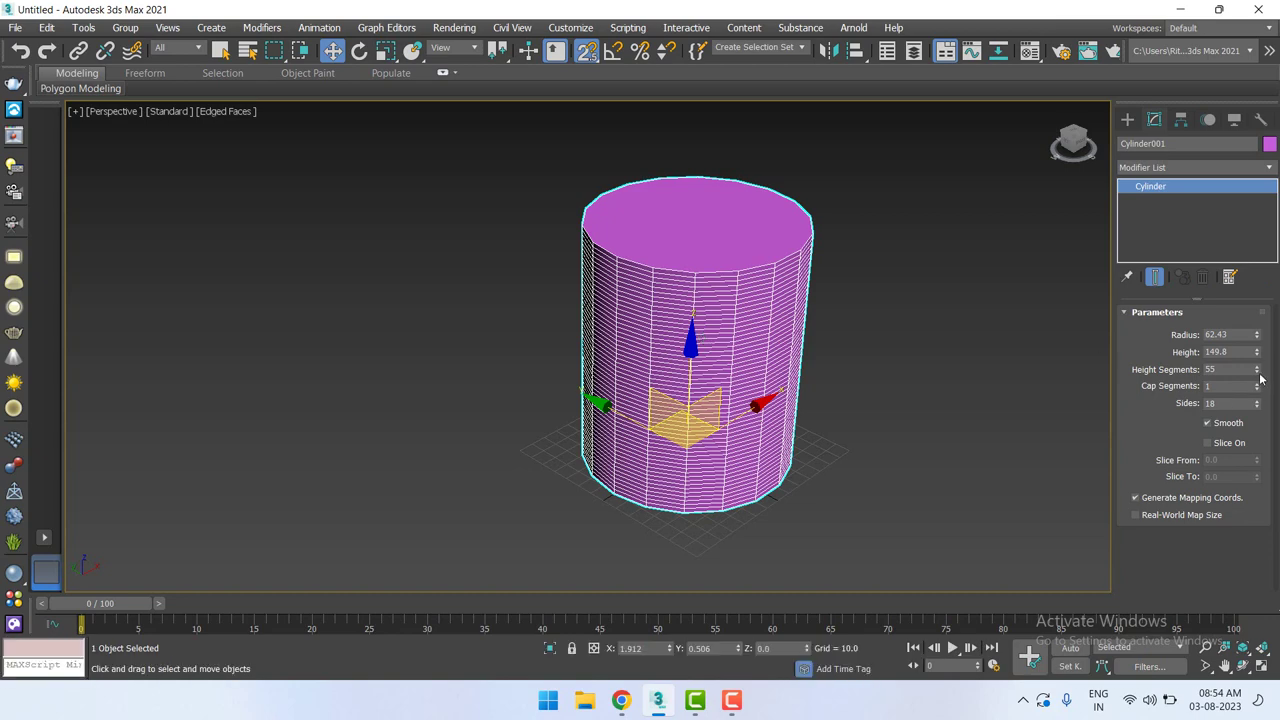
{"action": "left_click_drag", "start_coordinate": [1259, 378], "coordinate": [1257, 454]}
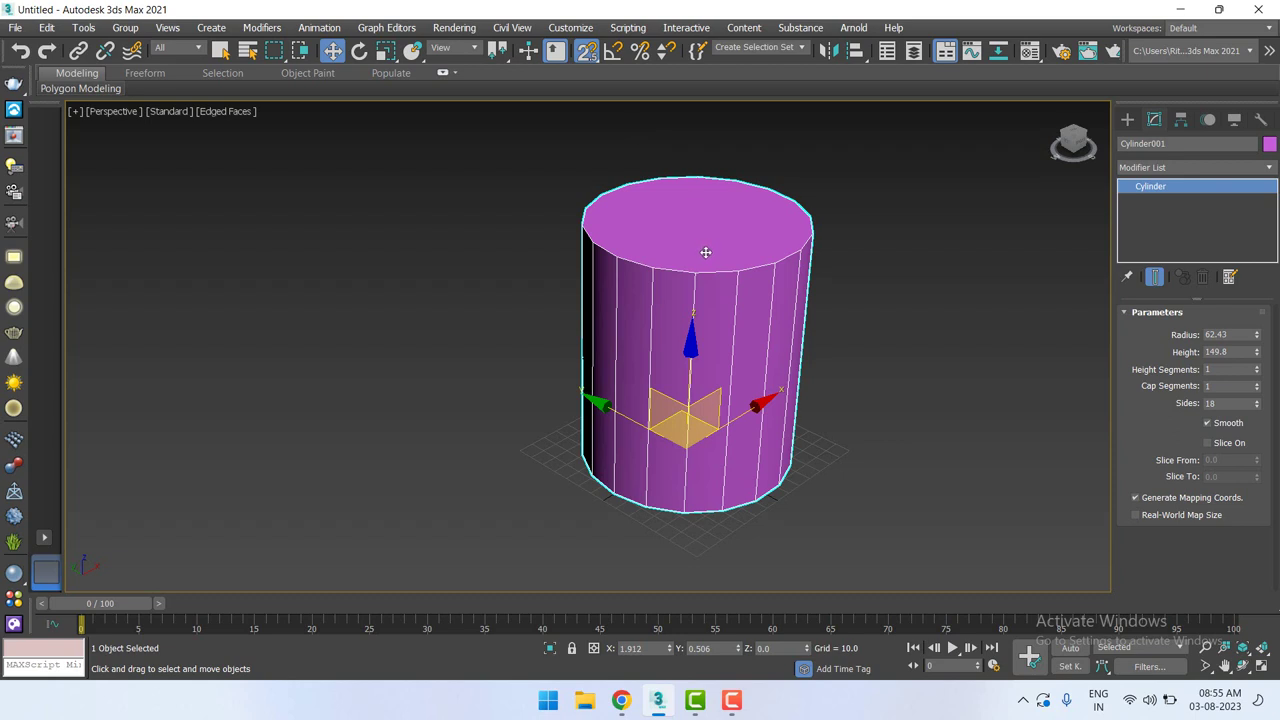
{"action": "middle_click_drag", "start_coordinate": [705, 252], "coordinate": [621, 257]}
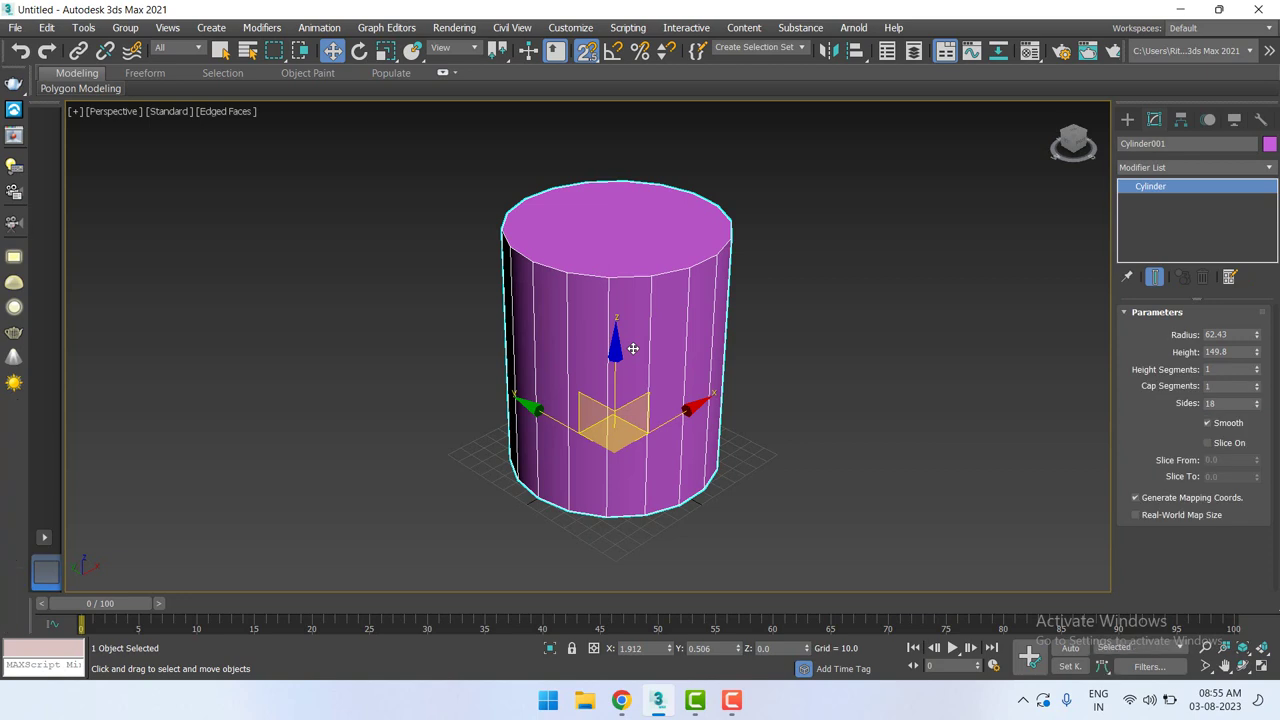
Look down on the cylinder and experiment with Cap Segments, resetting them to 1.
{"action": "middle_click_drag", "start_coordinate": [646, 349], "coordinate": [638, 354]}
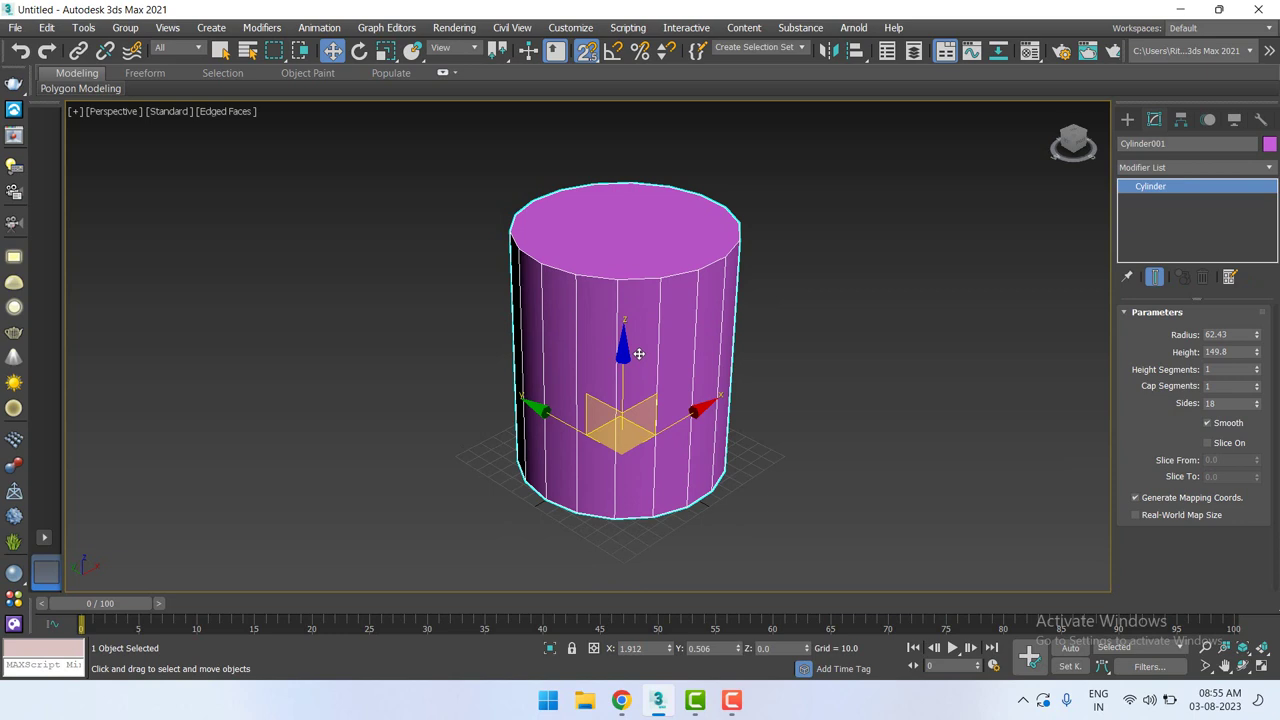
{"action": "scroll", "coordinate": [646, 354], "scroll_direction": "up", "scroll_amount": 1}
{"action": "scroll", "coordinate": [646, 350], "scroll_direction": "up", "scroll_amount": 2}
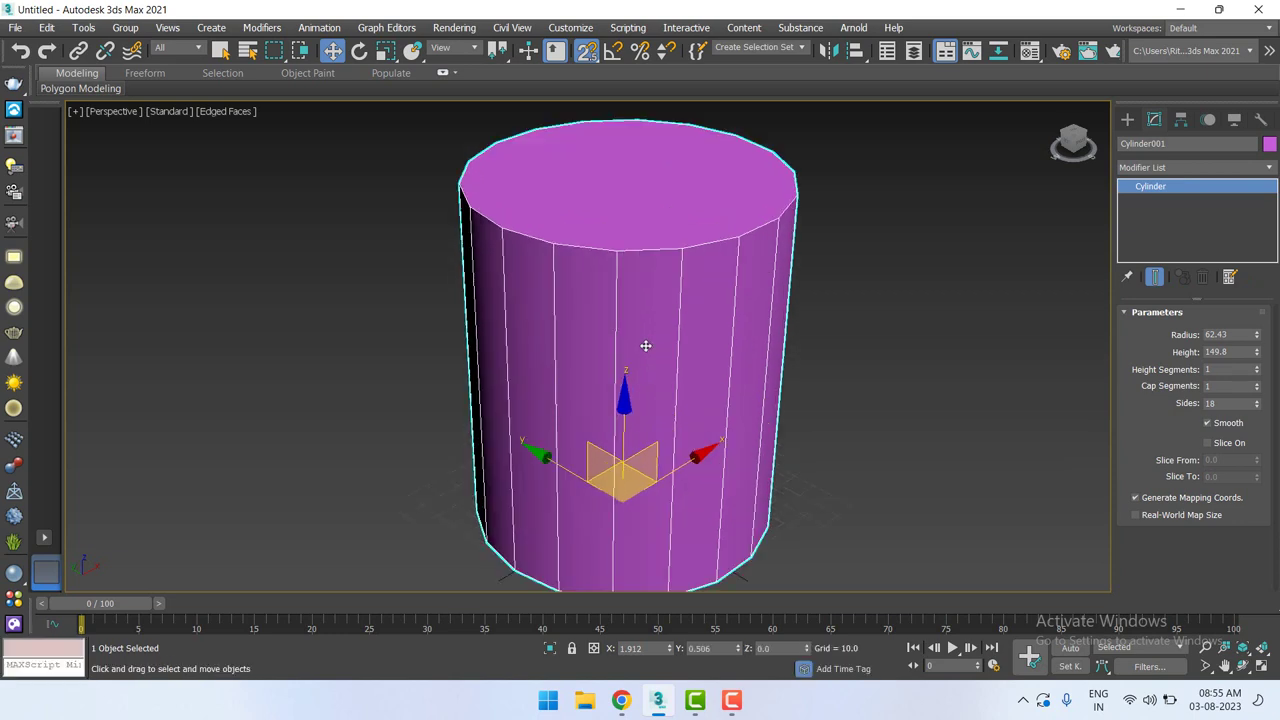
{"action": "scroll", "coordinate": [646, 340], "scroll_direction": "up", "scroll_amount": 1}
{"action": "scroll", "coordinate": [648, 334], "scroll_direction": "up", "scroll_amount": 1}
{"action": "middle_click_drag", "start_coordinate": [652, 337], "coordinate": [646, 340]}
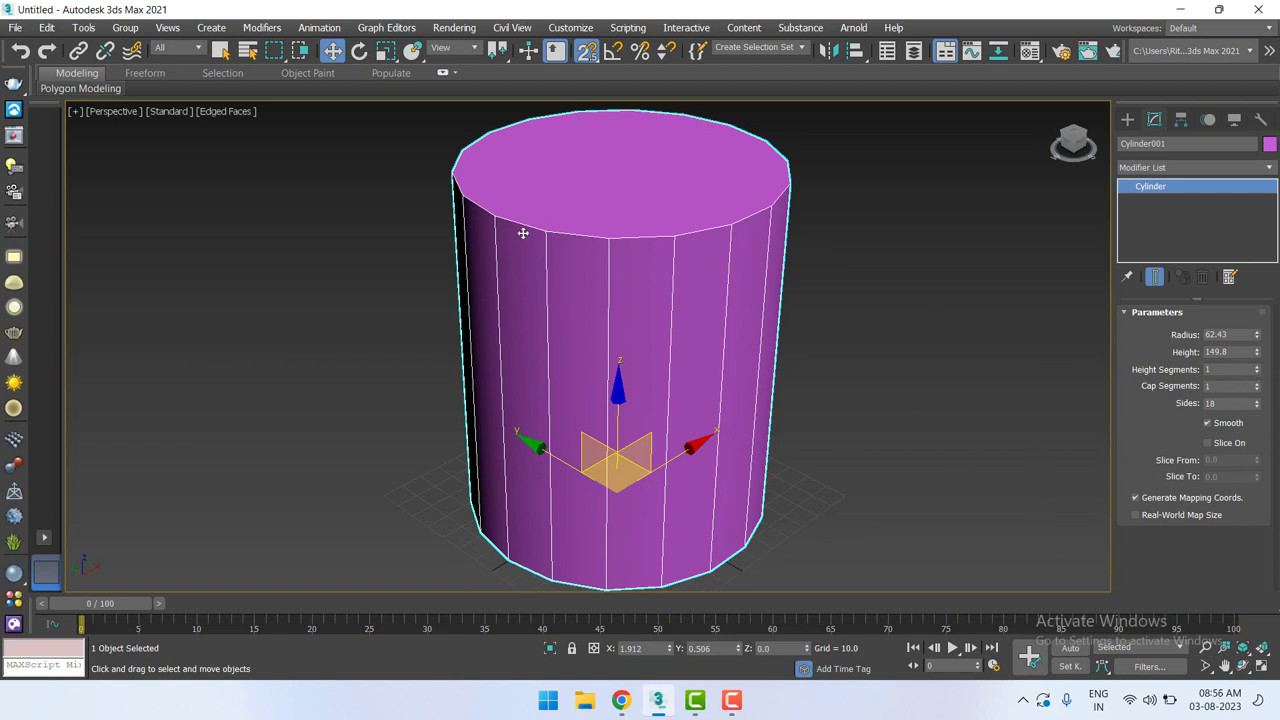
{"action": "scroll", "coordinate": [522, 233], "scroll_direction": "down", "scroll_amount": 3}
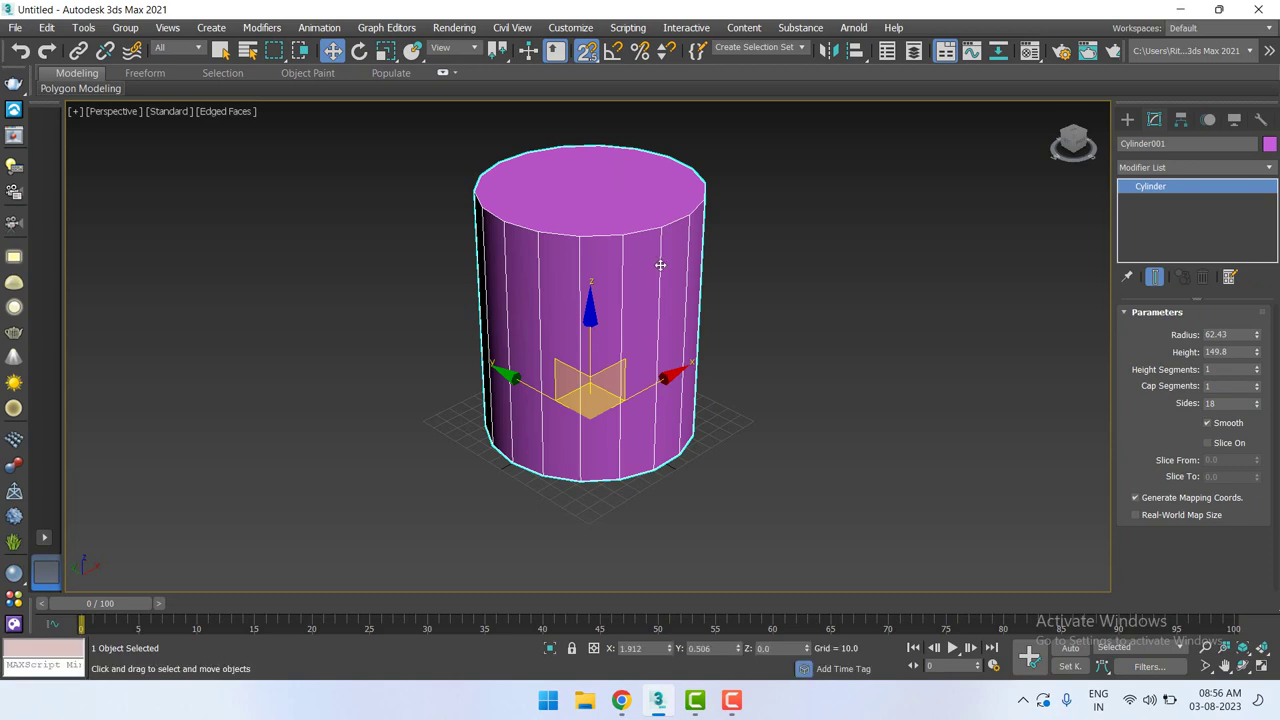
{"action": "mouse_move", "coordinate": [677, 303]}
{"action": "middle_mouse_down", "text": "alt"}
{"action": "mouse_move", "coordinate": [705, 86]}
{"action": "mouse_move", "coordinate": [689, 451]}
{"action": "middle_mouse_up", "text": "alt"}
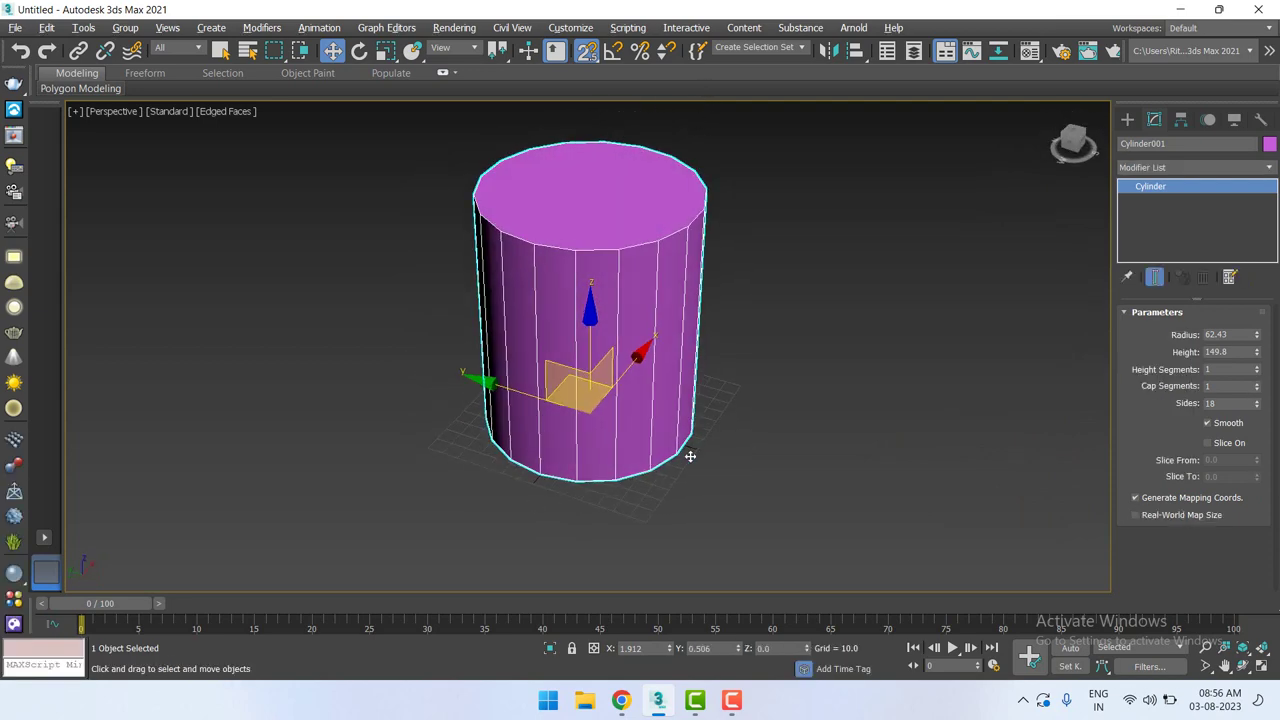
{"action": "left_click_drag", "start_coordinate": [1258, 390], "coordinate": [1262, 381]}
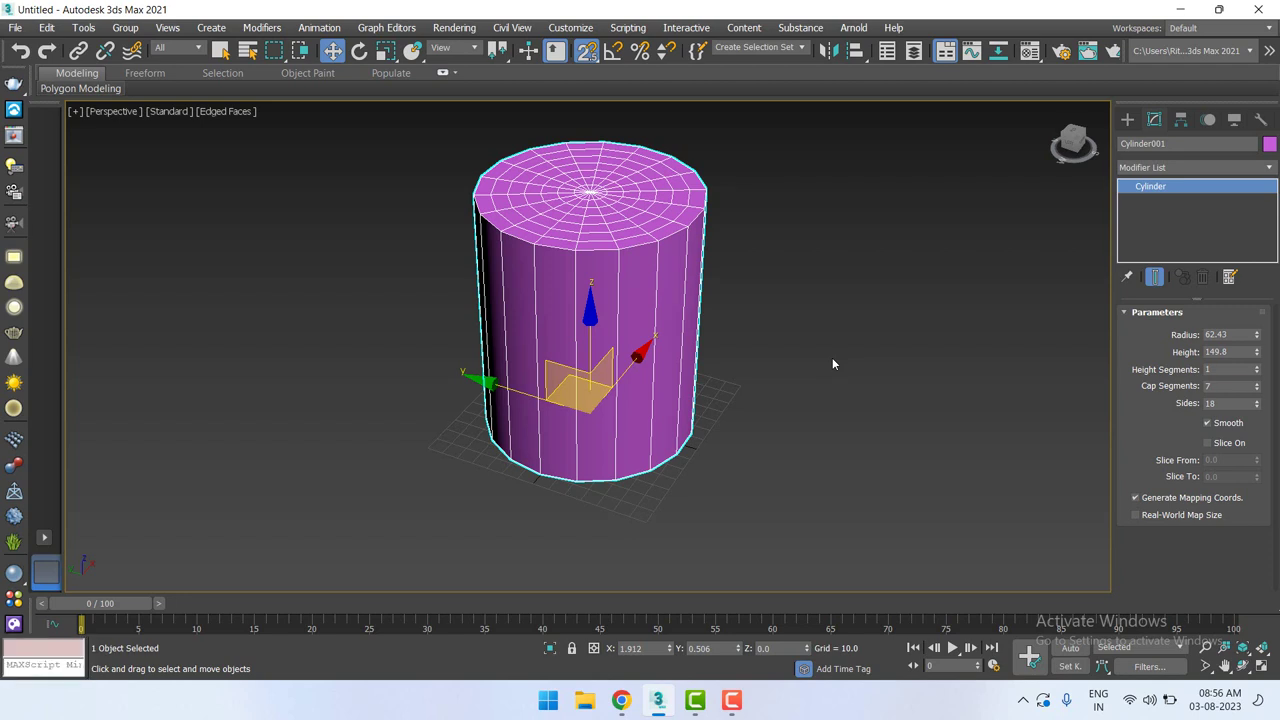
{"action": "scroll", "coordinate": [645, 175], "scroll_direction": "up", "scroll_amount": 3}
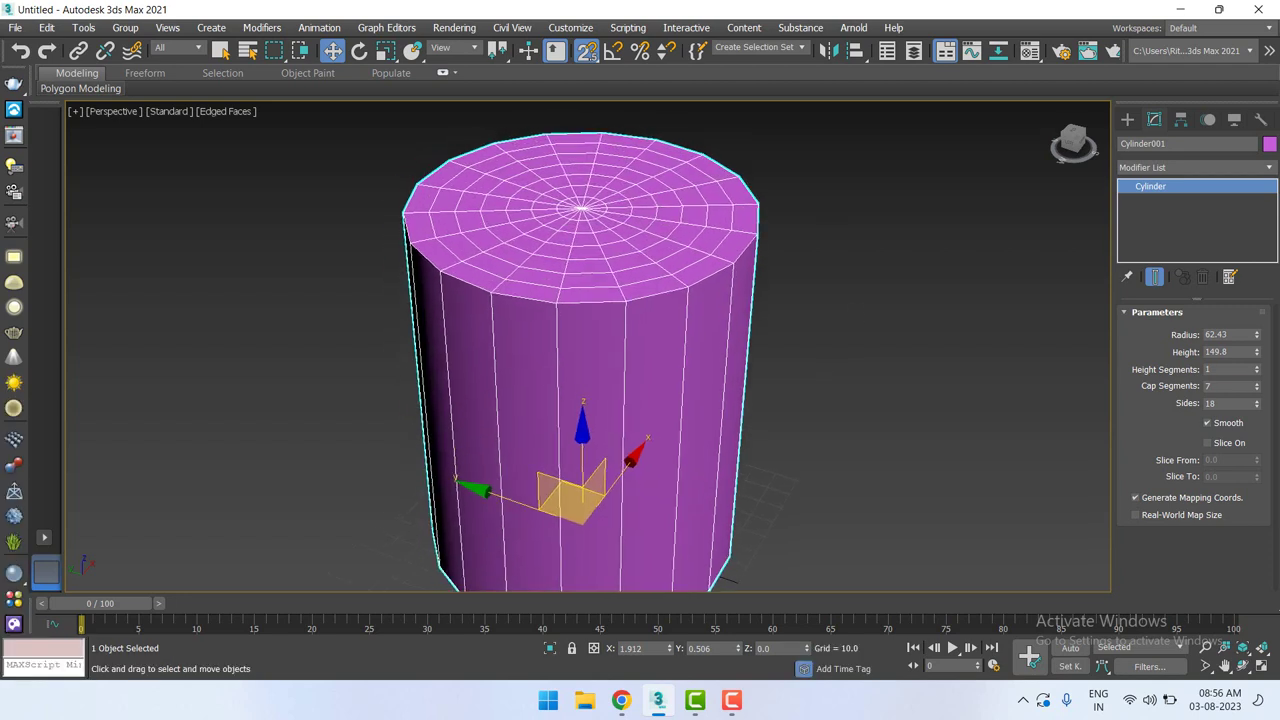
{"action": "left_click_drag", "start_coordinate": [1259, 389], "coordinate": [1262, 388]}
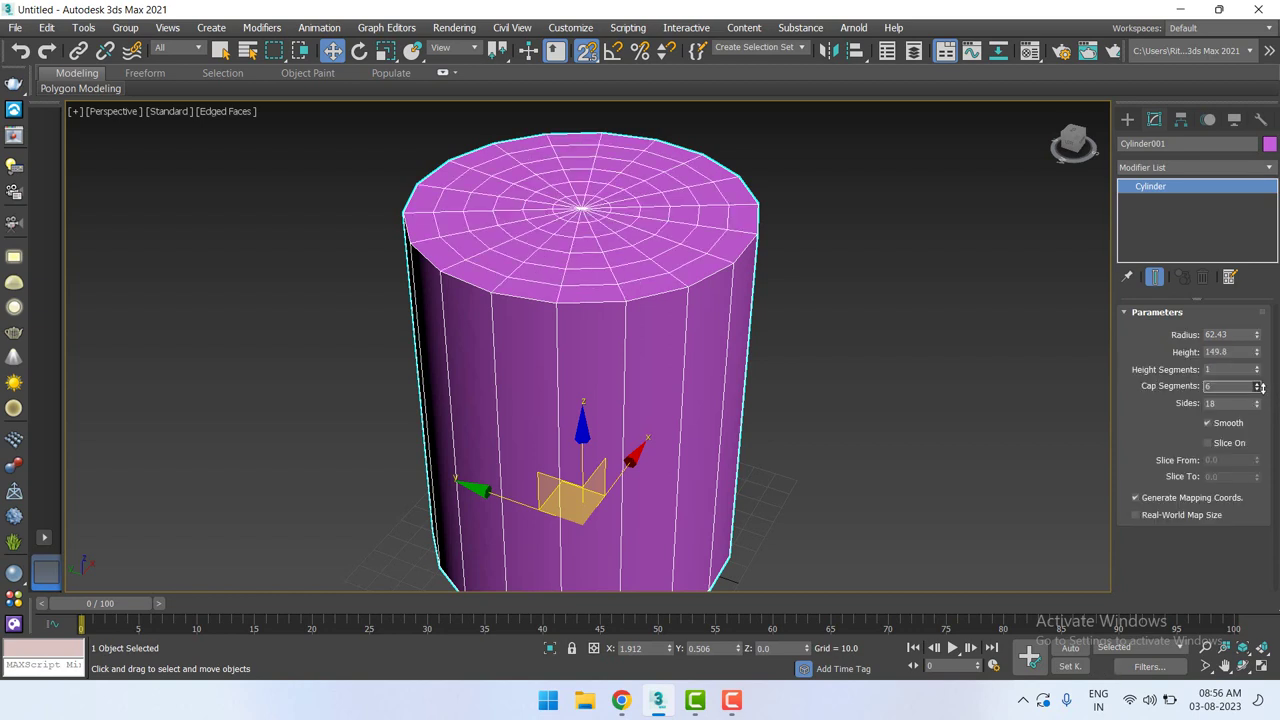
{"action": "right_click", "coordinate": [1260, 388]}
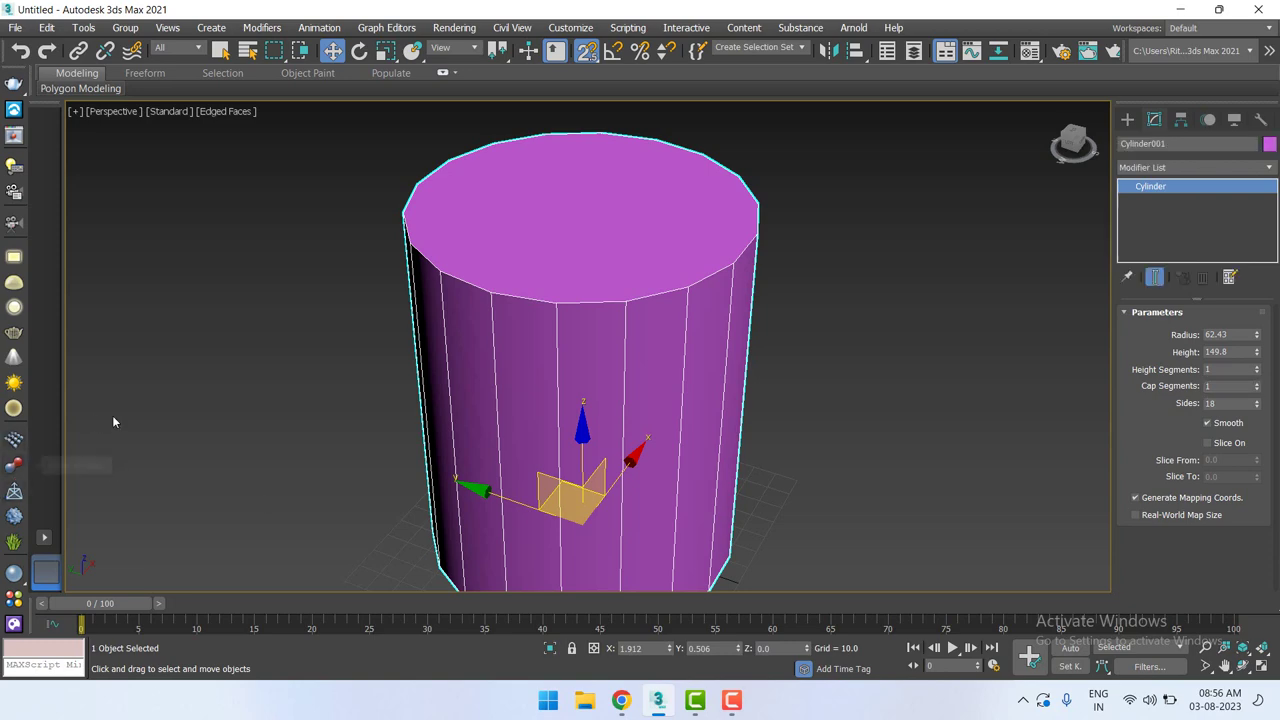
{"action": "scroll", "coordinate": [440, 365], "scroll_direction": "down", "scroll_amount": 3}
In Top view, try cylinder Sides values of 44 and then 39.
{"action": "key", "text": "t"}
{"action": "scroll", "coordinate": [606, 254], "scroll_direction": "up", "scroll_amount": 3}
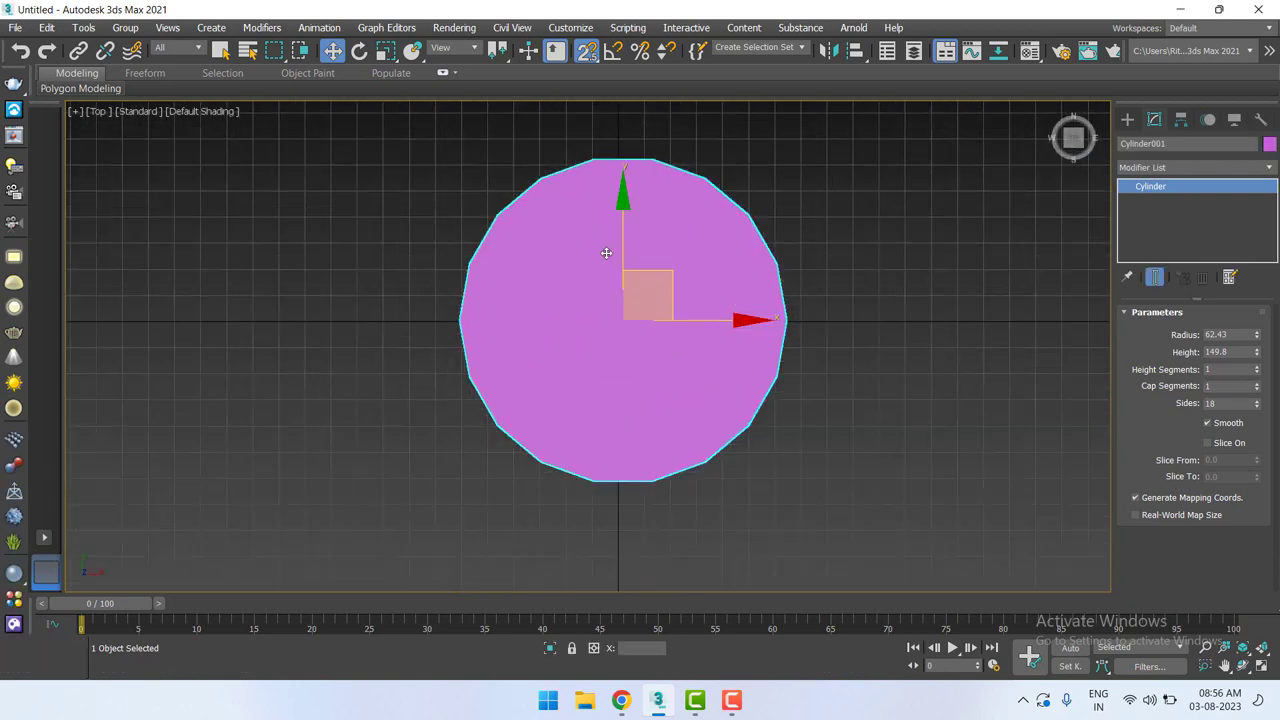
{"action": "scroll", "coordinate": [608, 303], "scroll_direction": "up", "scroll_amount": 2}
{"action": "middle_click_drag", "start_coordinate": [608, 303], "coordinate": [605, 307]}
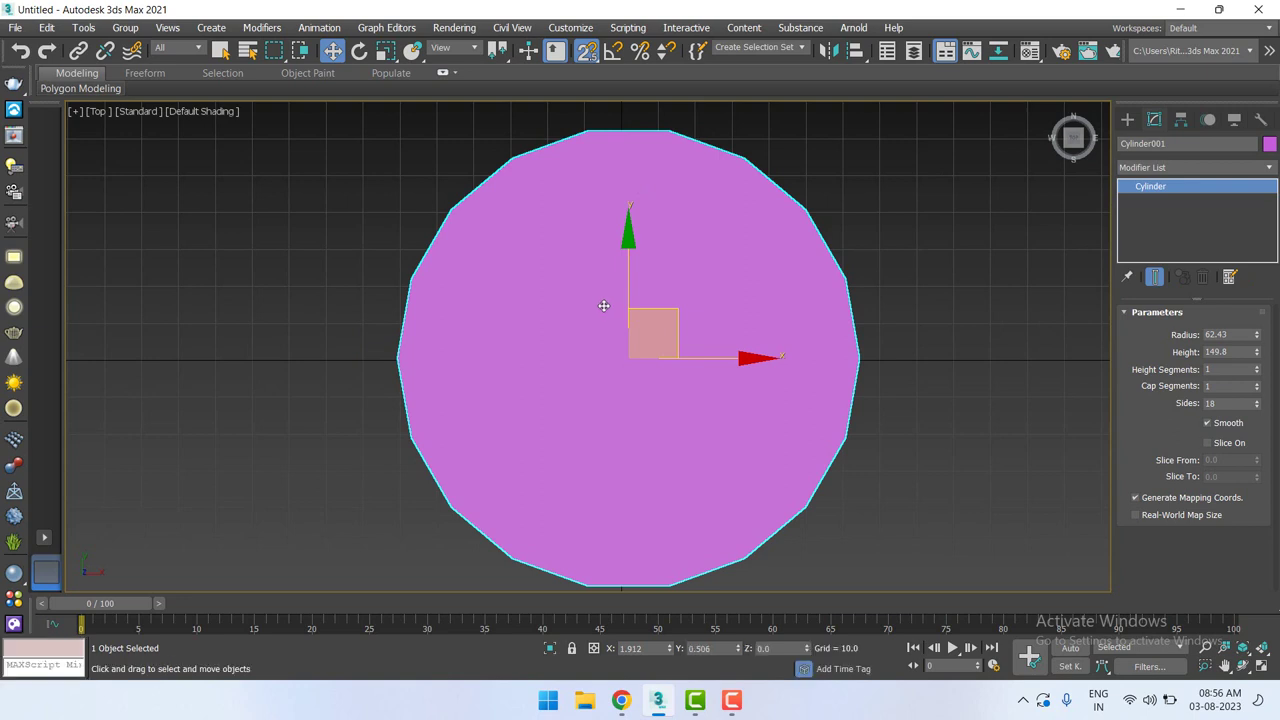
{"action": "left_click", "coordinate": [1257, 400]}
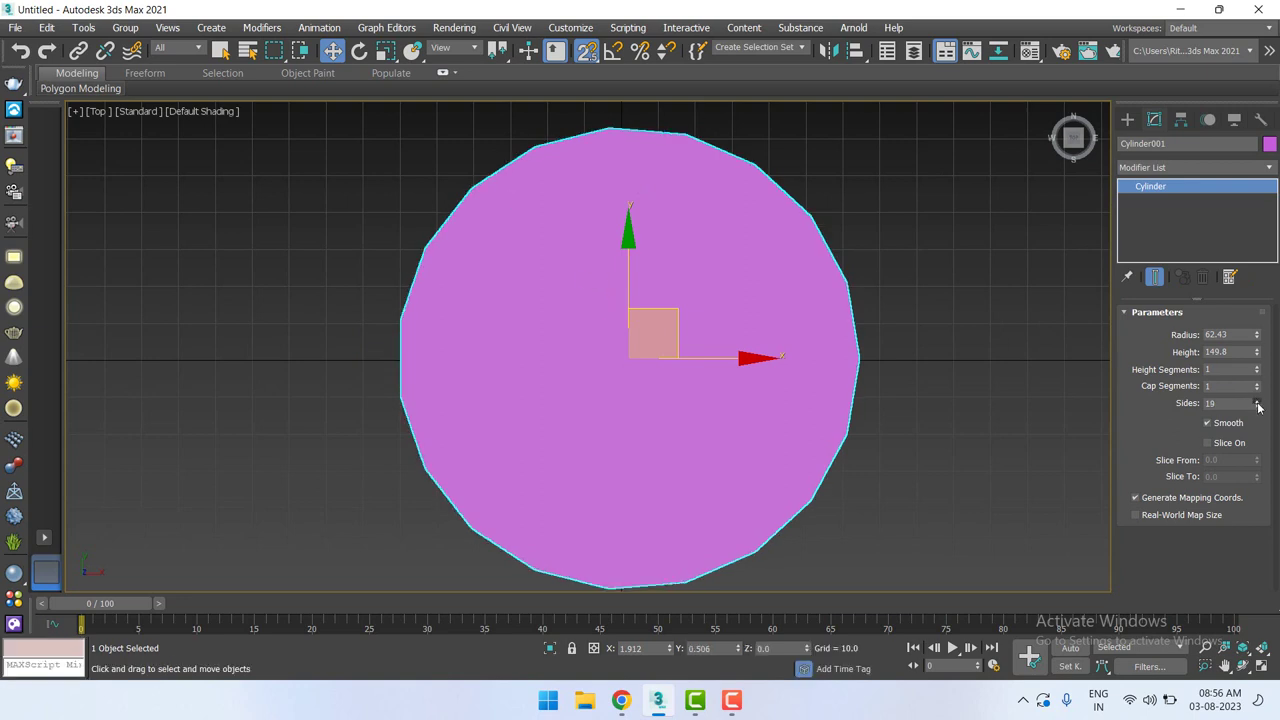
{"action": "left_click_drag", "start_coordinate": [1258, 402], "coordinate": [1257, 385]}
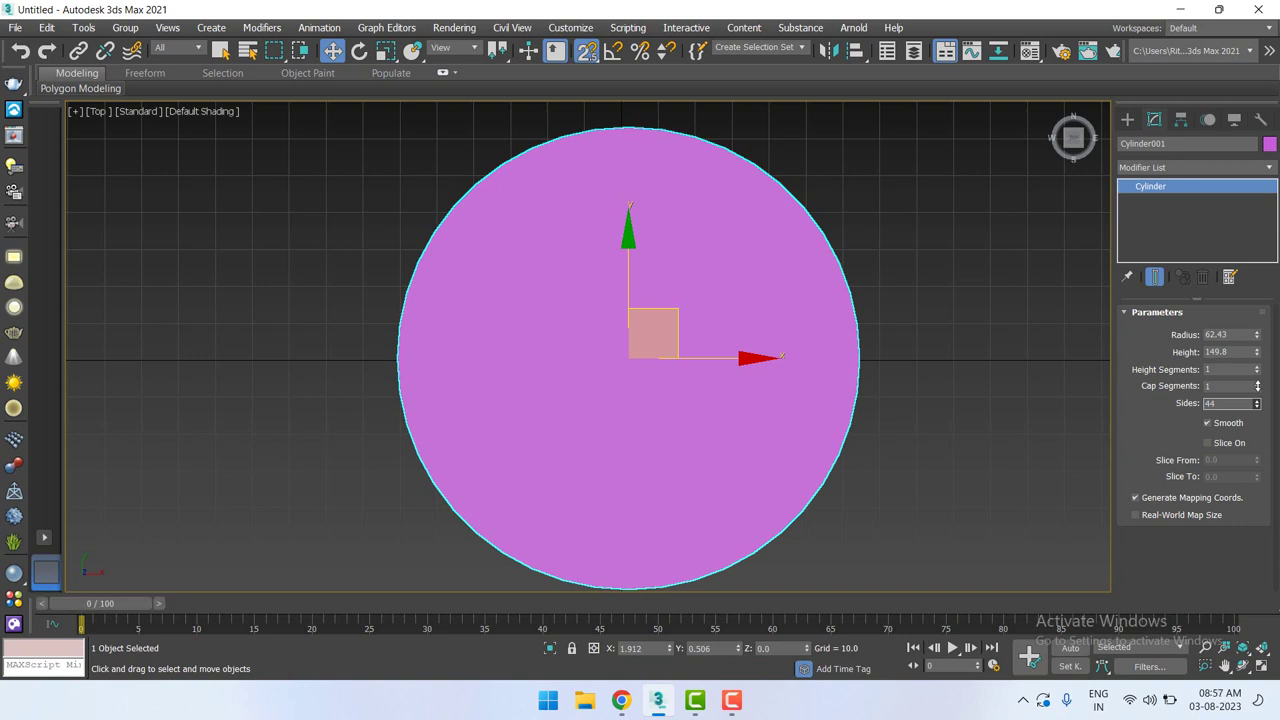
{"action": "left_click_drag", "start_coordinate": [1257, 386], "coordinate": [1258, 390]}
{"action": "middle_click_drag", "start_coordinate": [589, 294], "coordinate": [566, 308]}
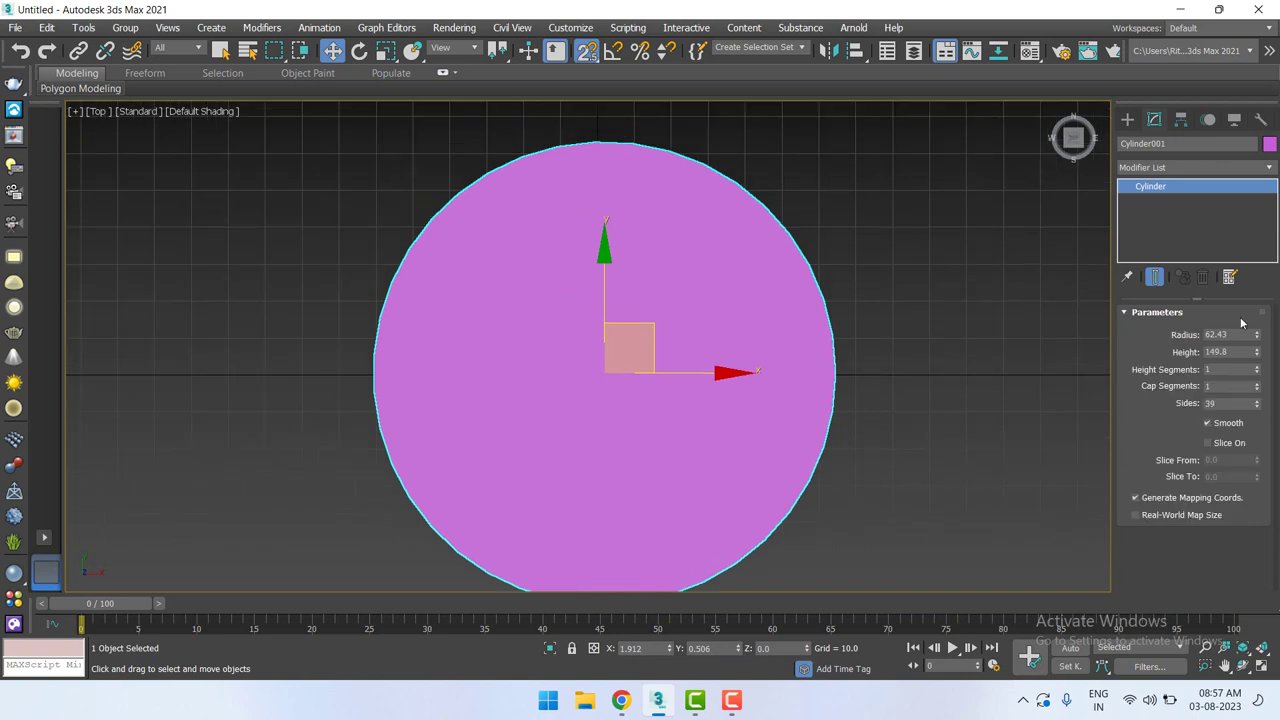
Drop Sides to 3, then step it up one at a time to 10.
{"action": "left_click_drag", "start_coordinate": [1258, 407], "coordinate": [1265, 433]}
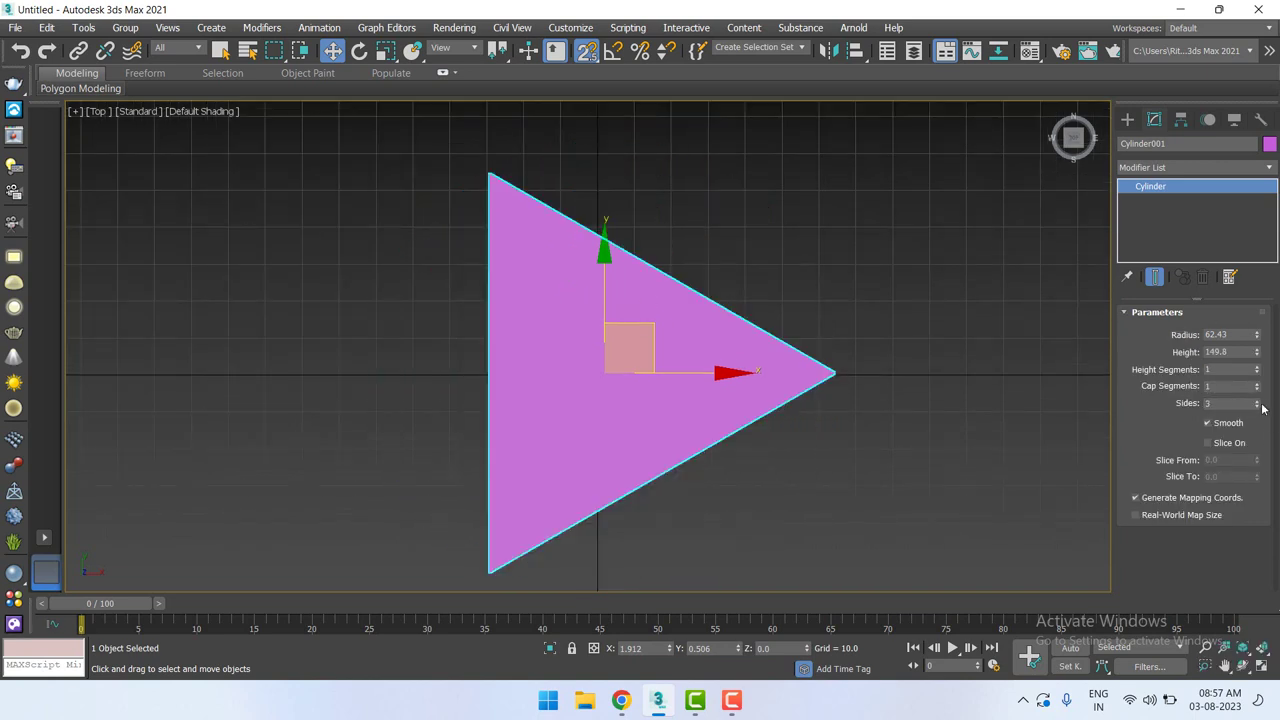
{"action": "left_click", "coordinate": [1258, 401]}
{"action": "left_click", "coordinate": [1258, 401]}
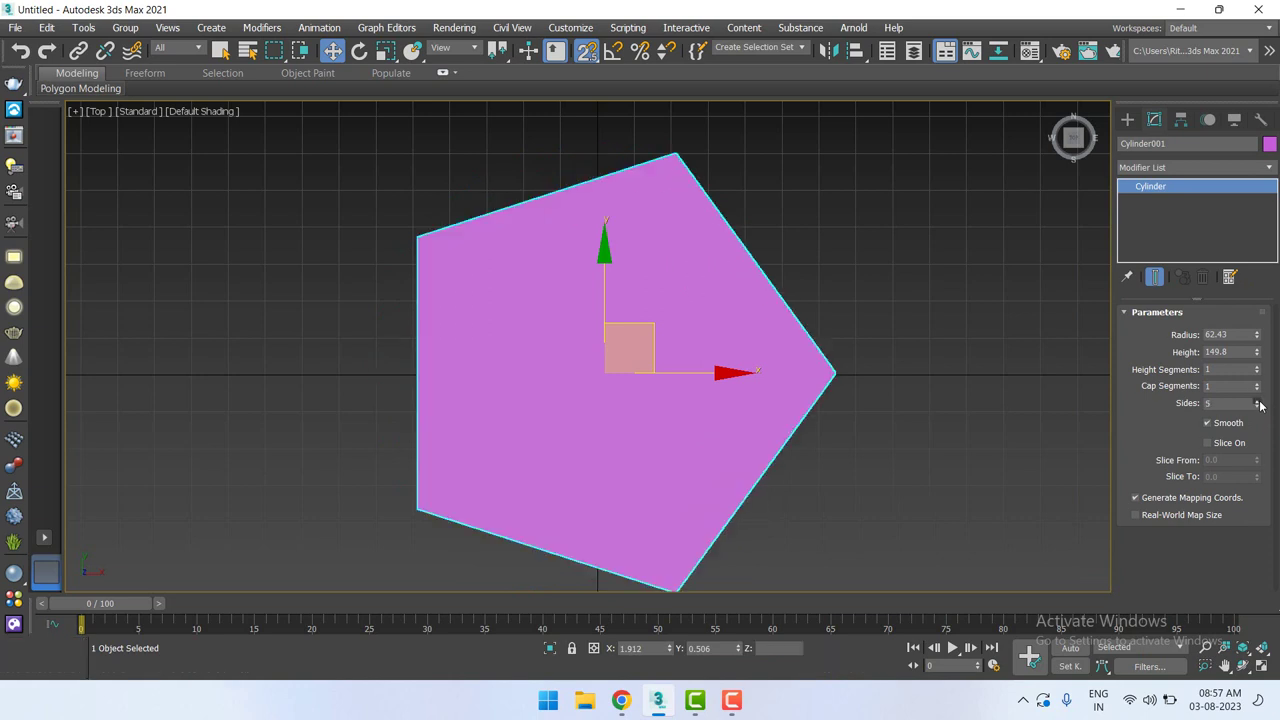
{"action": "left_click", "coordinate": [1258, 401]}
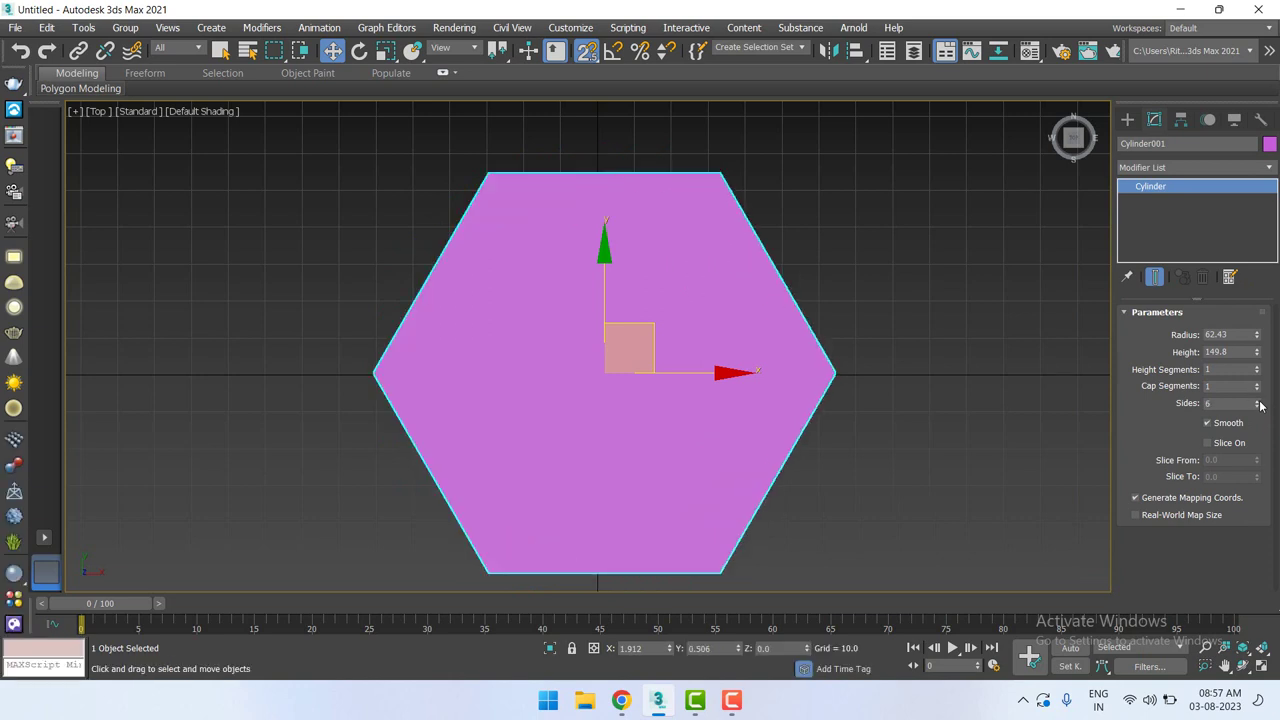
{"action": "left_click", "coordinate": [1258, 401]}
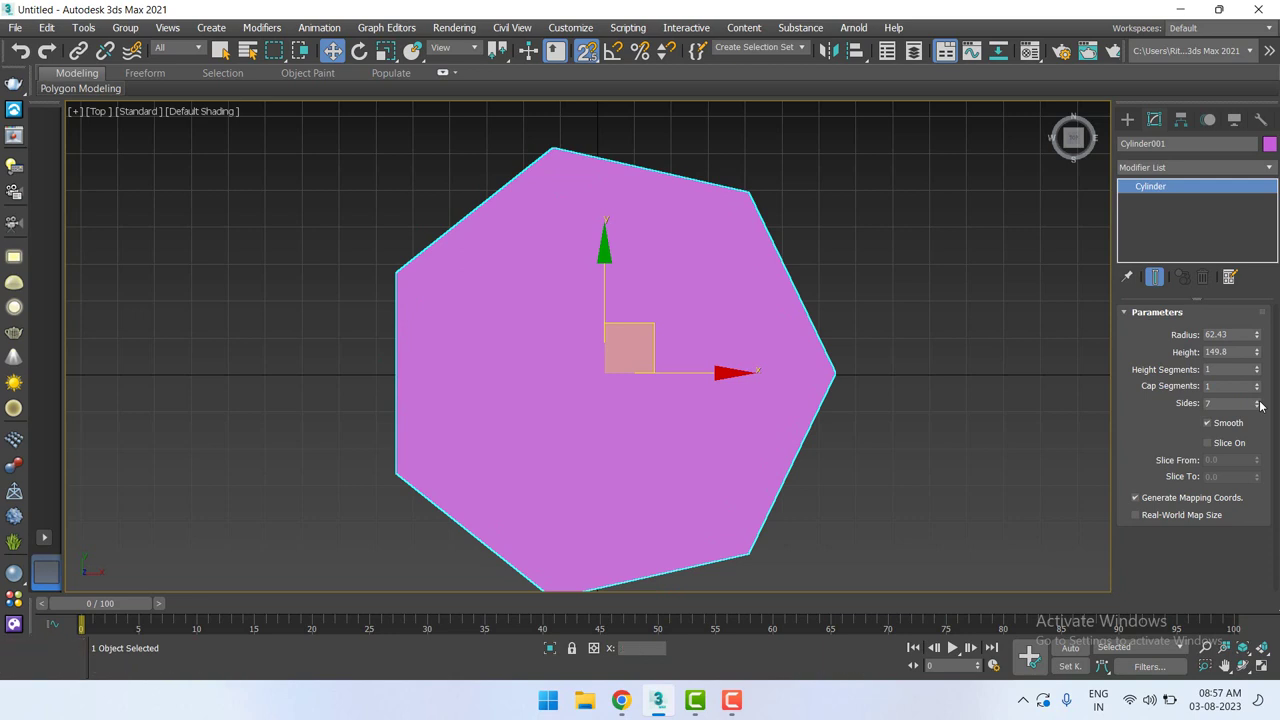
{"action": "left_click", "coordinate": [1258, 401]}
{"action": "left_click", "coordinate": [1258, 401]}
{"action": "left_click", "coordinate": [1258, 401]}
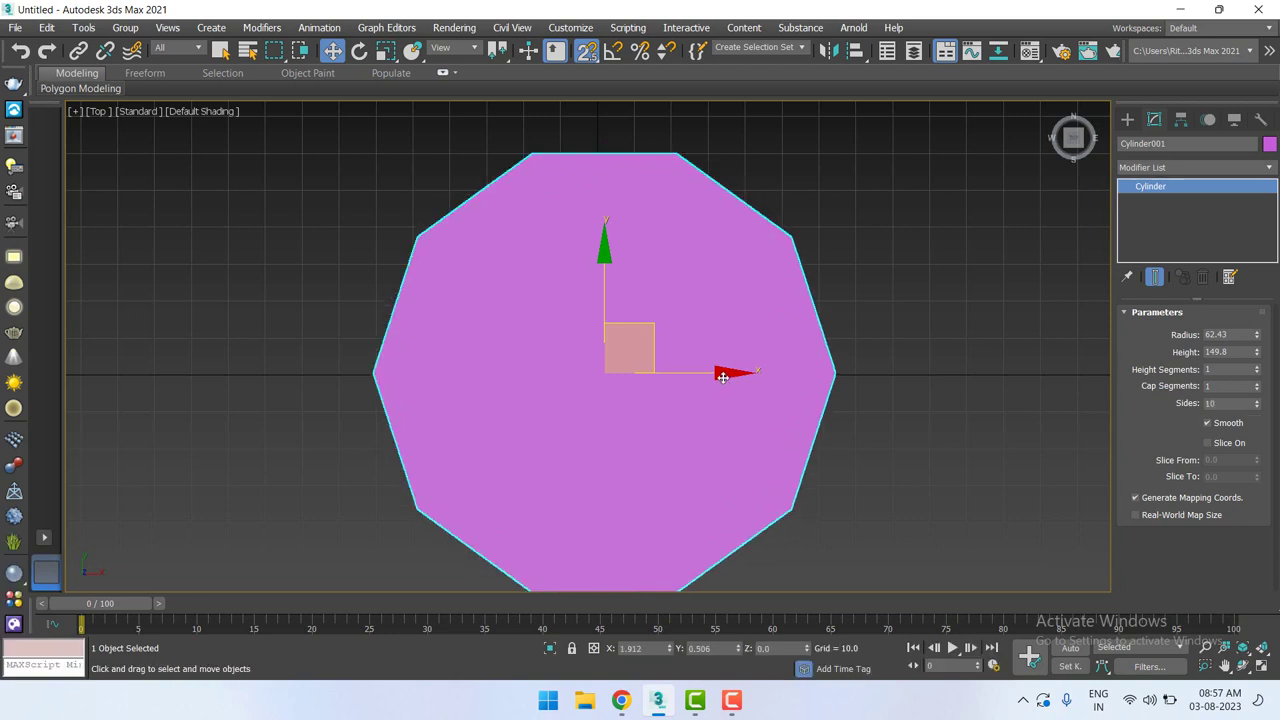
In Perspective, select the purple cylinder and widen its Radius to about 74.29.
{"action": "key", "text": "p"}
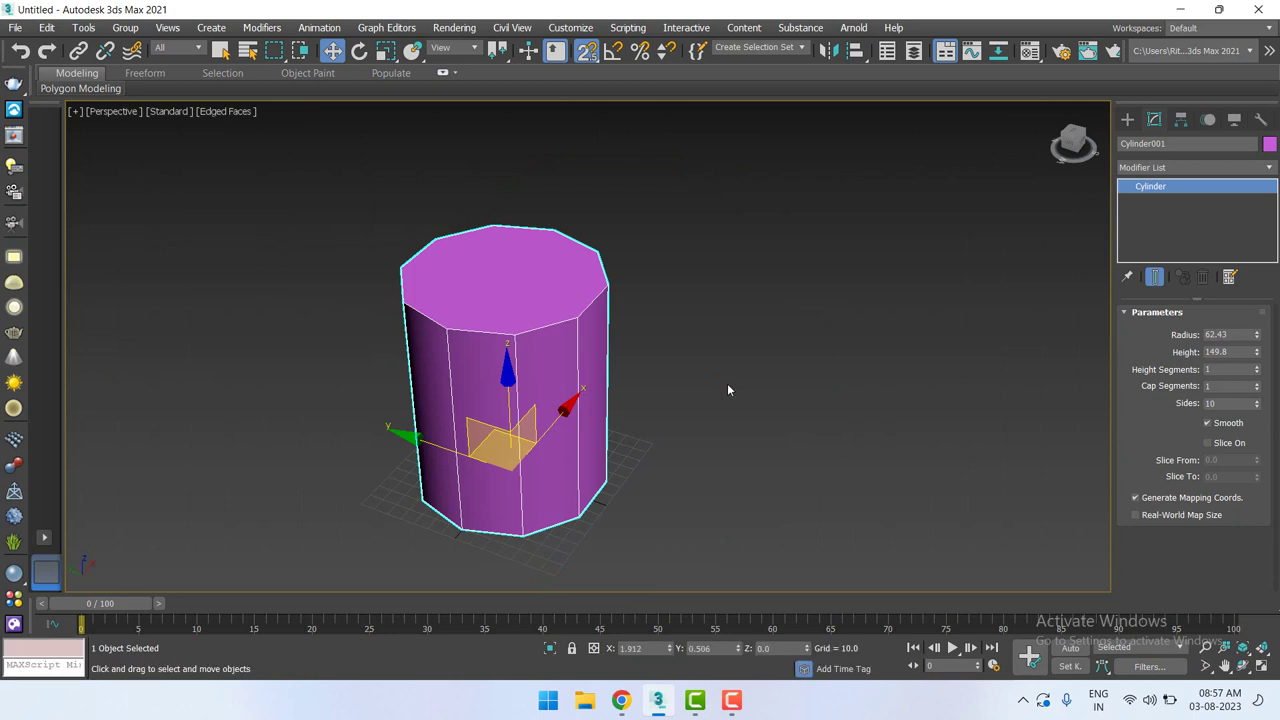
{"action": "left_click", "coordinate": [733, 384]}
{"action": "left_click", "coordinate": [560, 400]}
{"action": "middle_click_drag", "start_coordinate": [560, 400], "coordinate": [485, 390]}
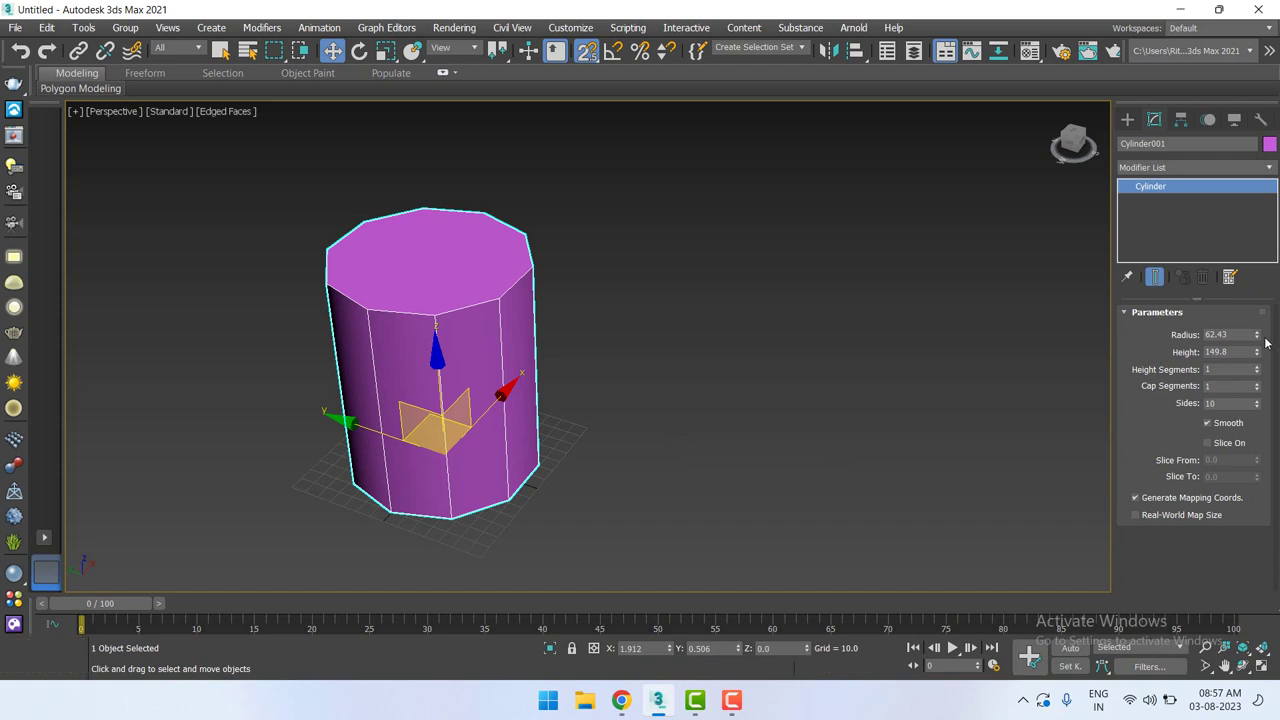
{"action": "mouse_move", "coordinate": [1257, 335]}
{"action": "left_mouse_down"}
{"action": "mouse_move", "coordinate": [1268, 344]}
{"action": "mouse_move", "coordinate": [1268, 322]}
{"action": "left_mouse_up"}
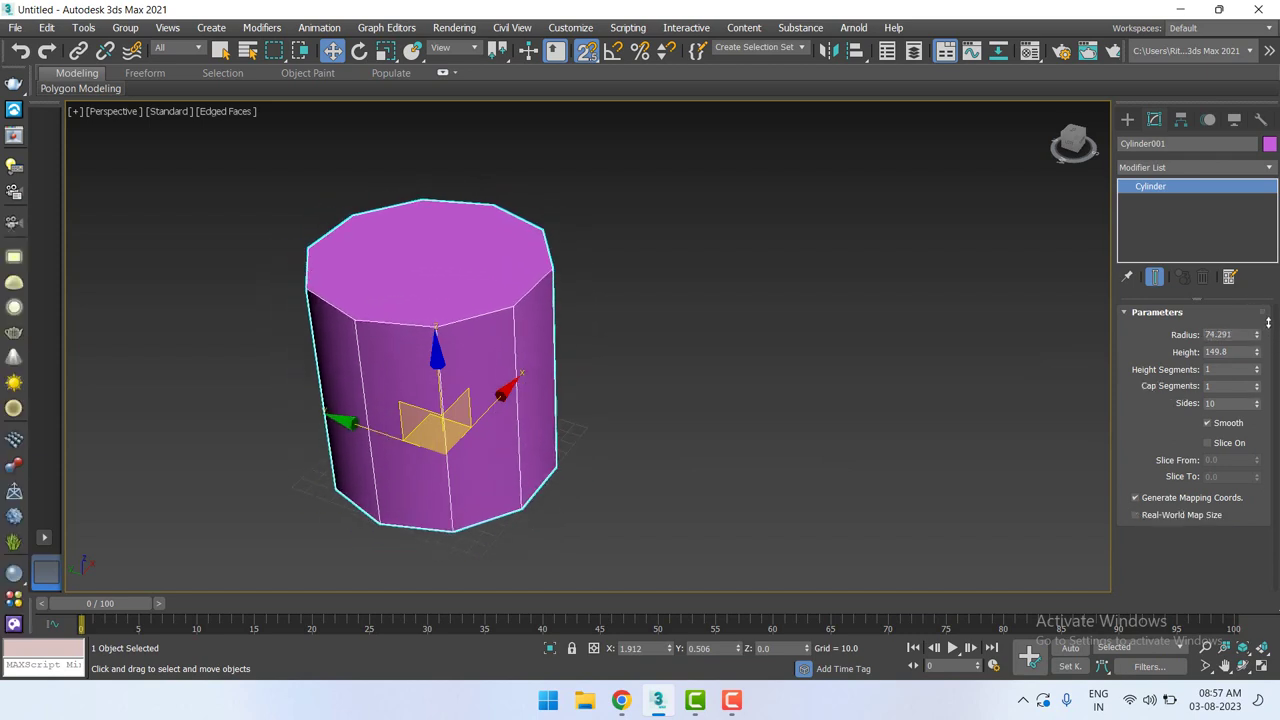
{"action": "left_click", "coordinate": [1135, 122]}
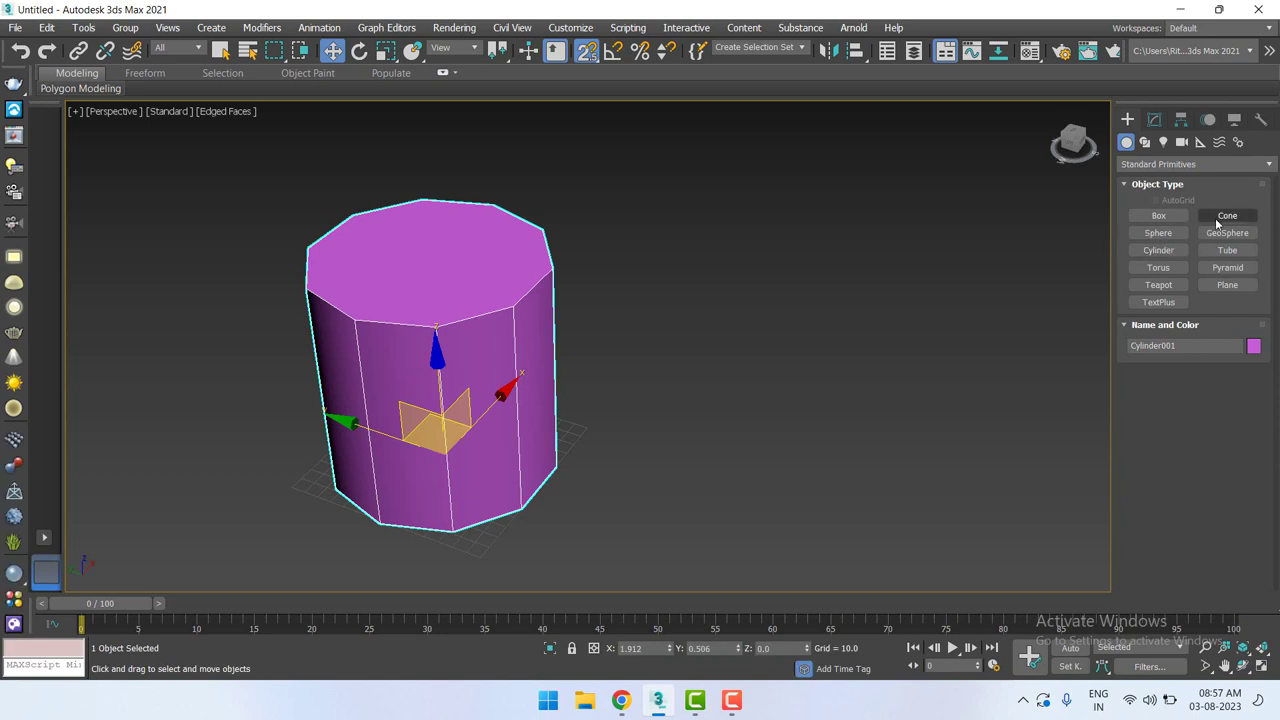
Create a cone beside the cylinder, 160 tall, with 10 sides and Radius 2 of 170.276.
{"action": "left_click", "coordinate": [1226, 216]}
{"action": "left_click_drag", "start_coordinate": [766, 490], "coordinate": [838, 545]}
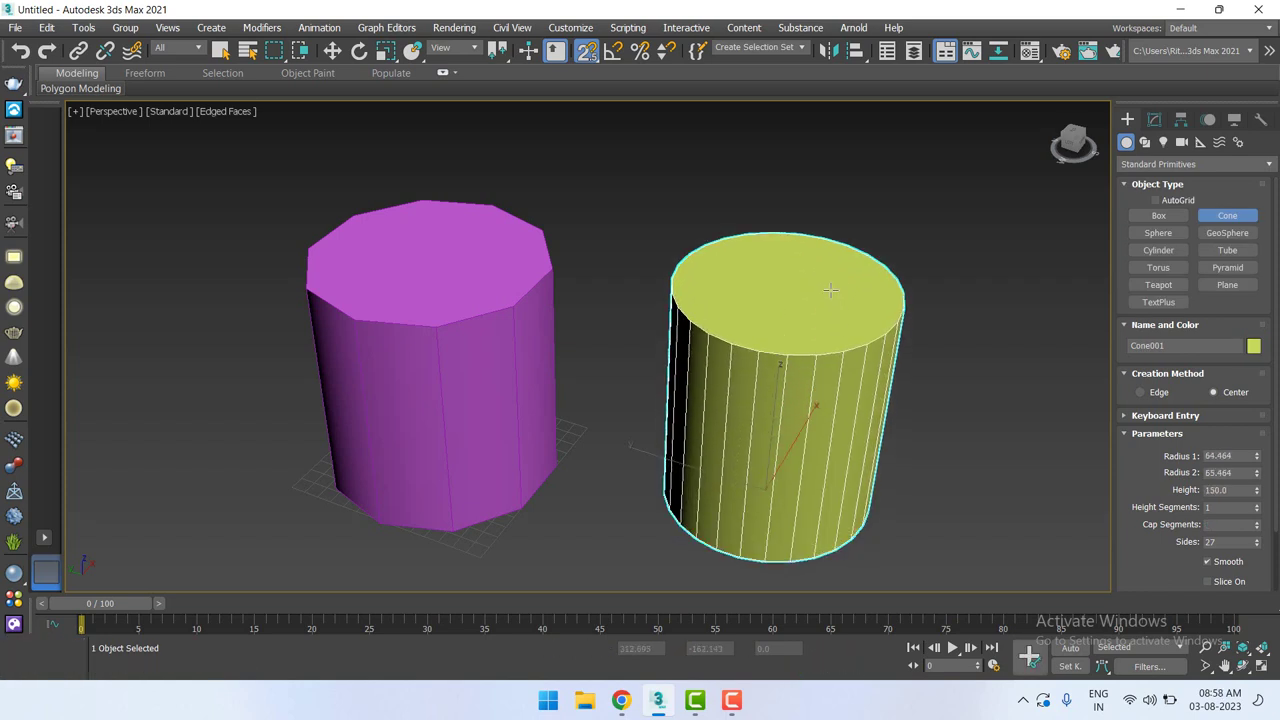
{"action": "left_click", "coordinate": [828, 284]}
{"action": "left_click", "coordinate": [720, 230]}
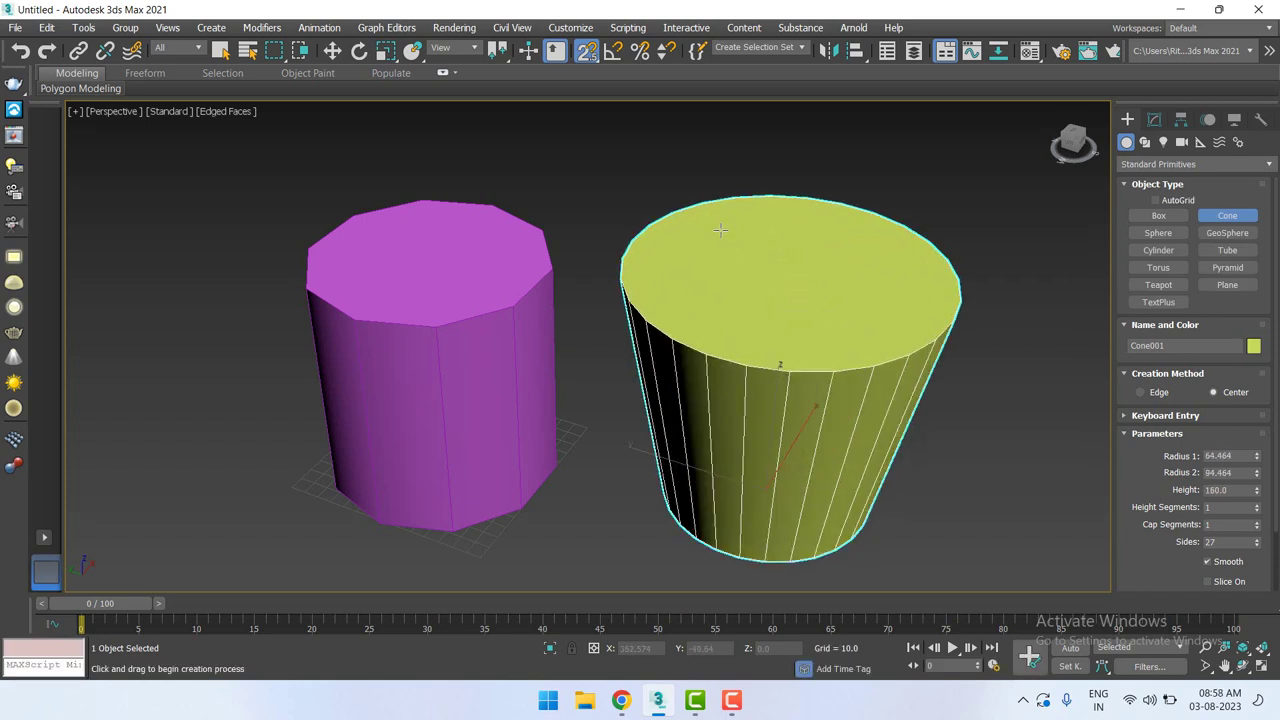
{"action": "left_click", "coordinate": [1154, 119]}
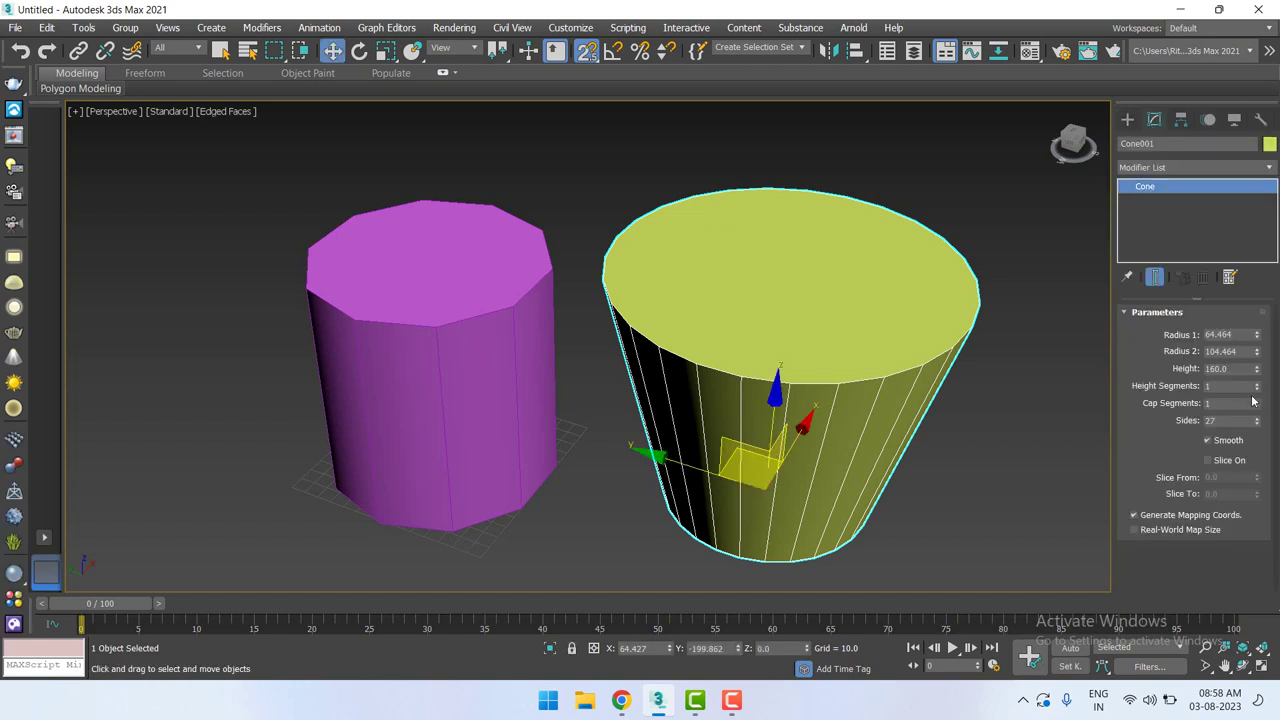
{"action": "left_click_drag", "start_coordinate": [1258, 426], "coordinate": [1264, 434]}
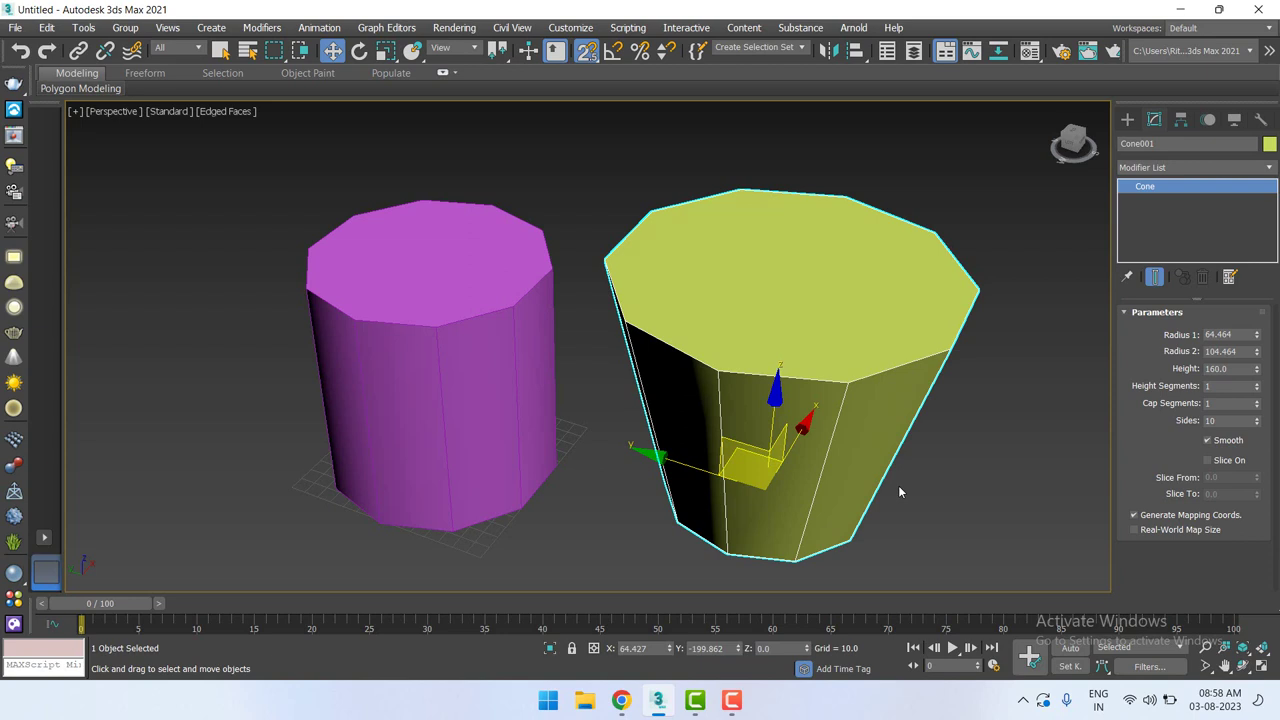
{"action": "mouse_move", "coordinate": [1257, 351]}
{"action": "left_mouse_down"}
{"action": "mouse_move", "coordinate": [27, 402]}
{"action": "mouse_move", "coordinate": [48, 371]}
{"action": "left_mouse_up"}
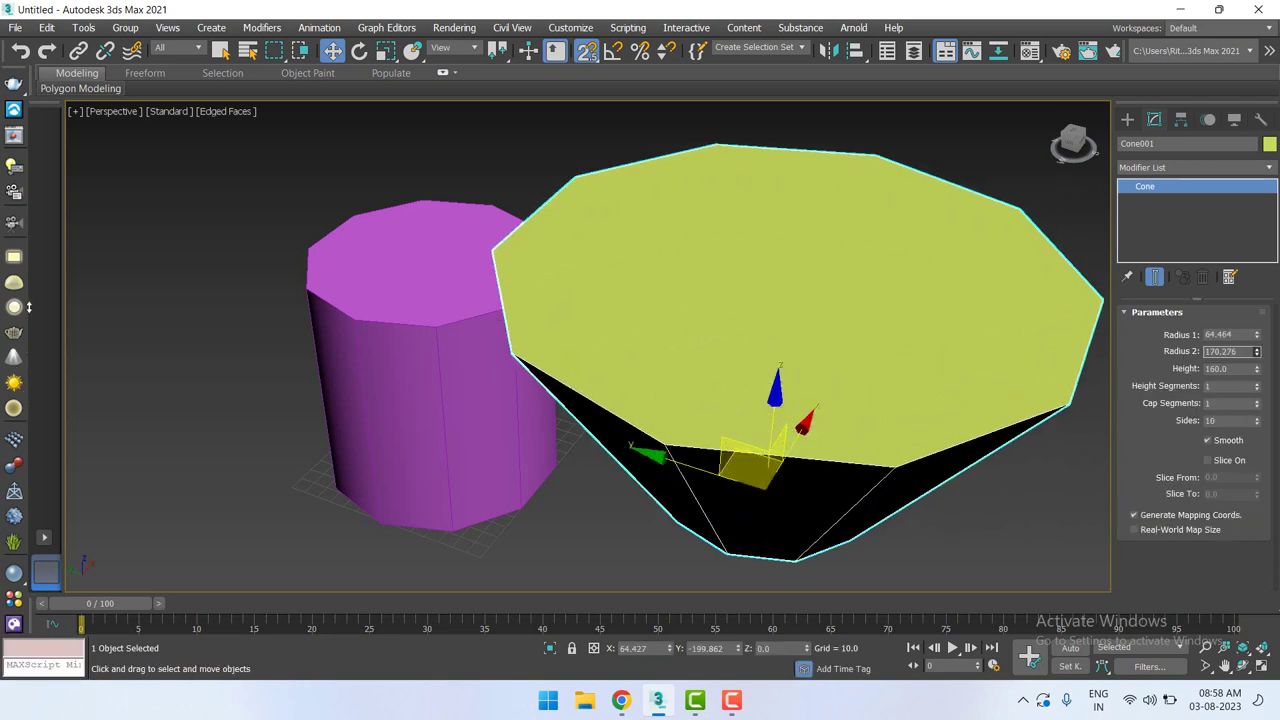
Set the purple cylinder's radius to 72.806, then select the yellow cone Cone001.
{"action": "left_click", "coordinate": [354, 300]}
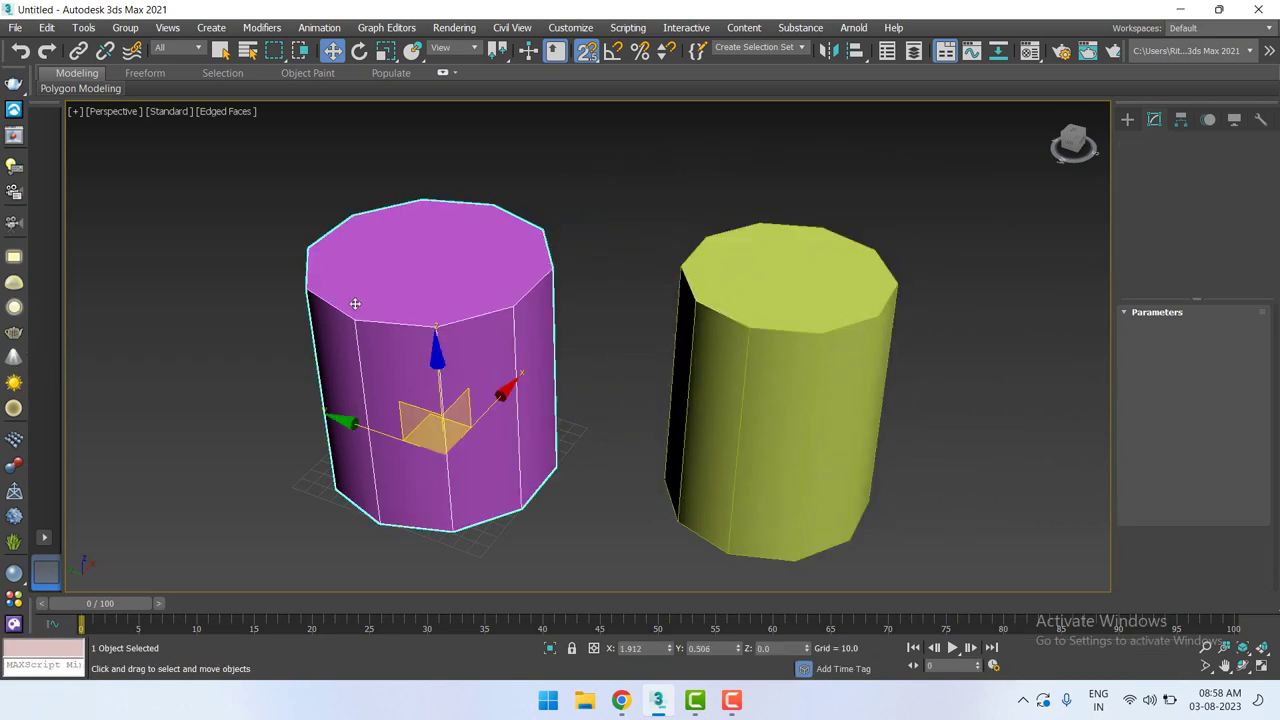
{"action": "mouse_move", "coordinate": [1257, 335]}
{"action": "left_mouse_down"}
{"action": "mouse_move", "coordinate": [1256, 312]}
{"action": "mouse_move", "coordinate": [1254, 338]}
{"action": "left_mouse_up"}
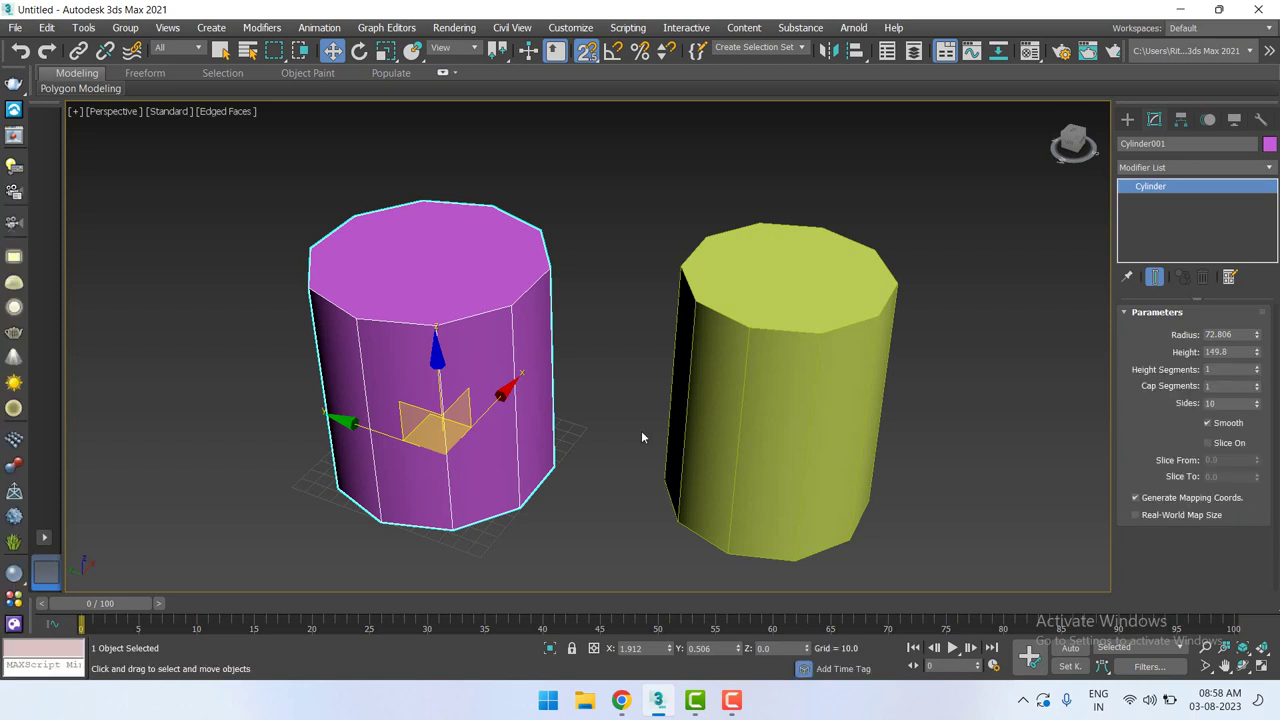
{"action": "left_click", "coordinate": [767, 447]}
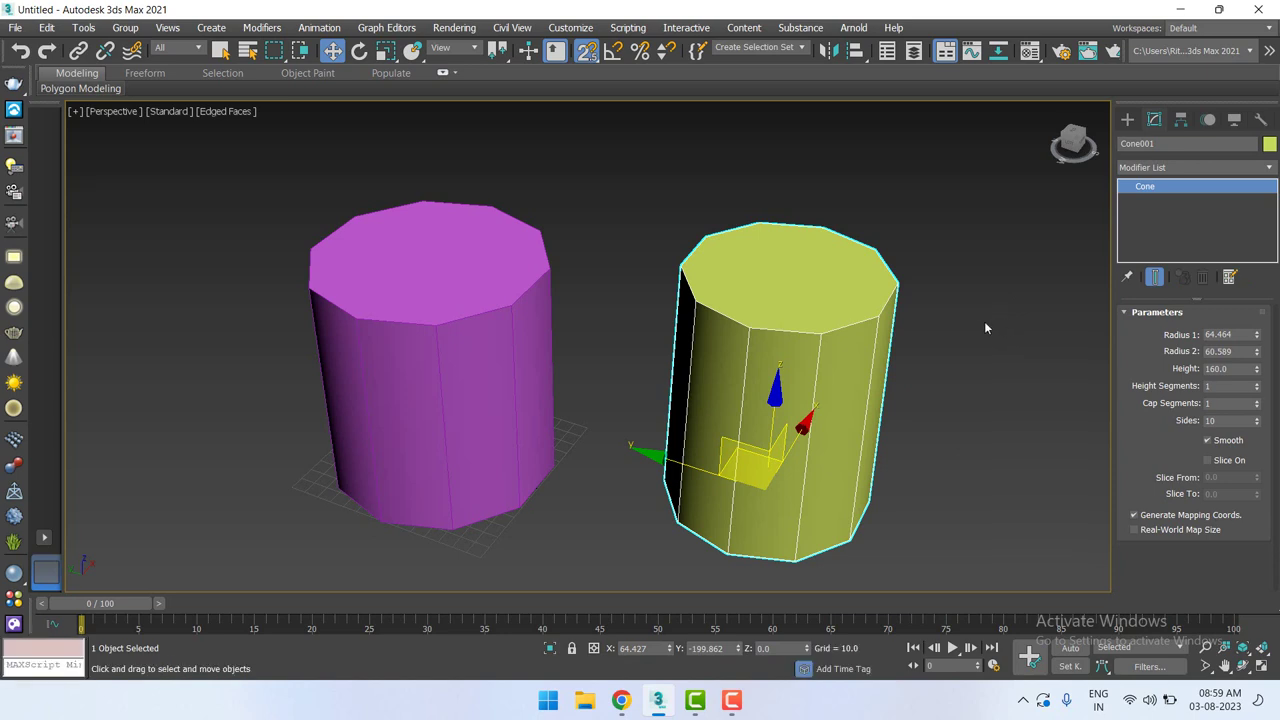
Delete the yellow cone and reselect the purple cylinder.
{"action": "key", "text": "Delete"}
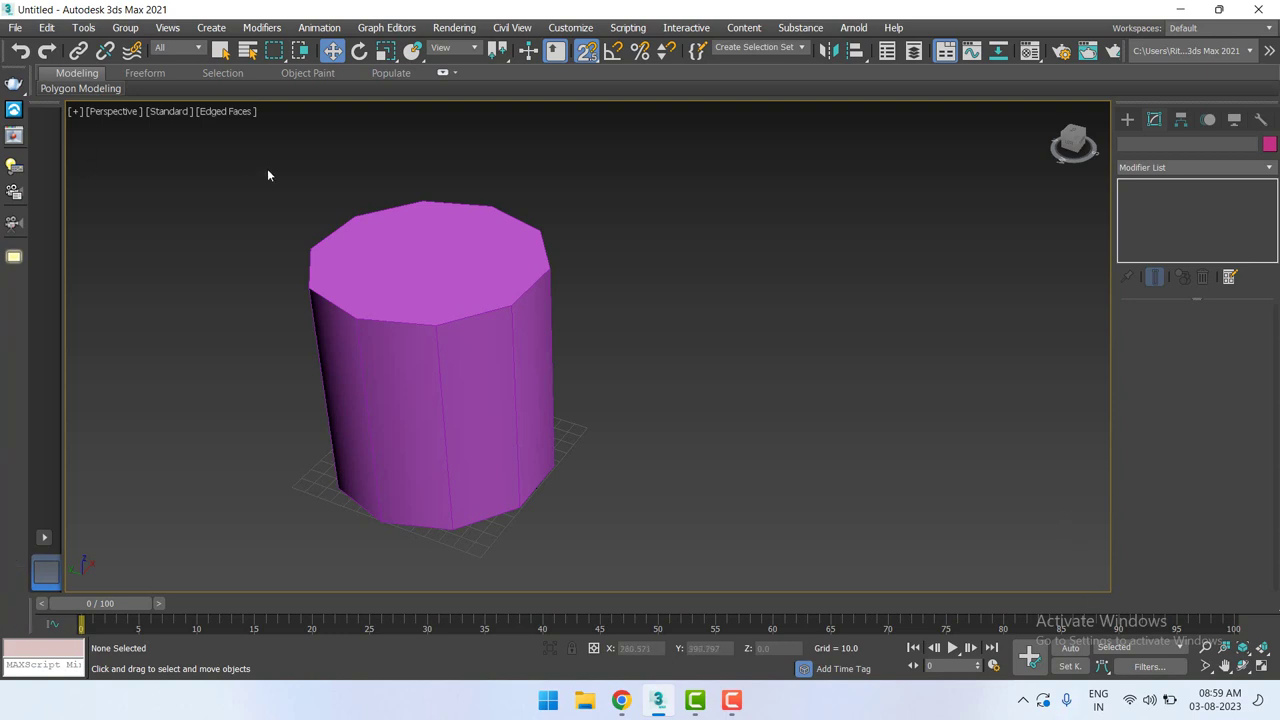
{"action": "left_click", "coordinate": [463, 289]}
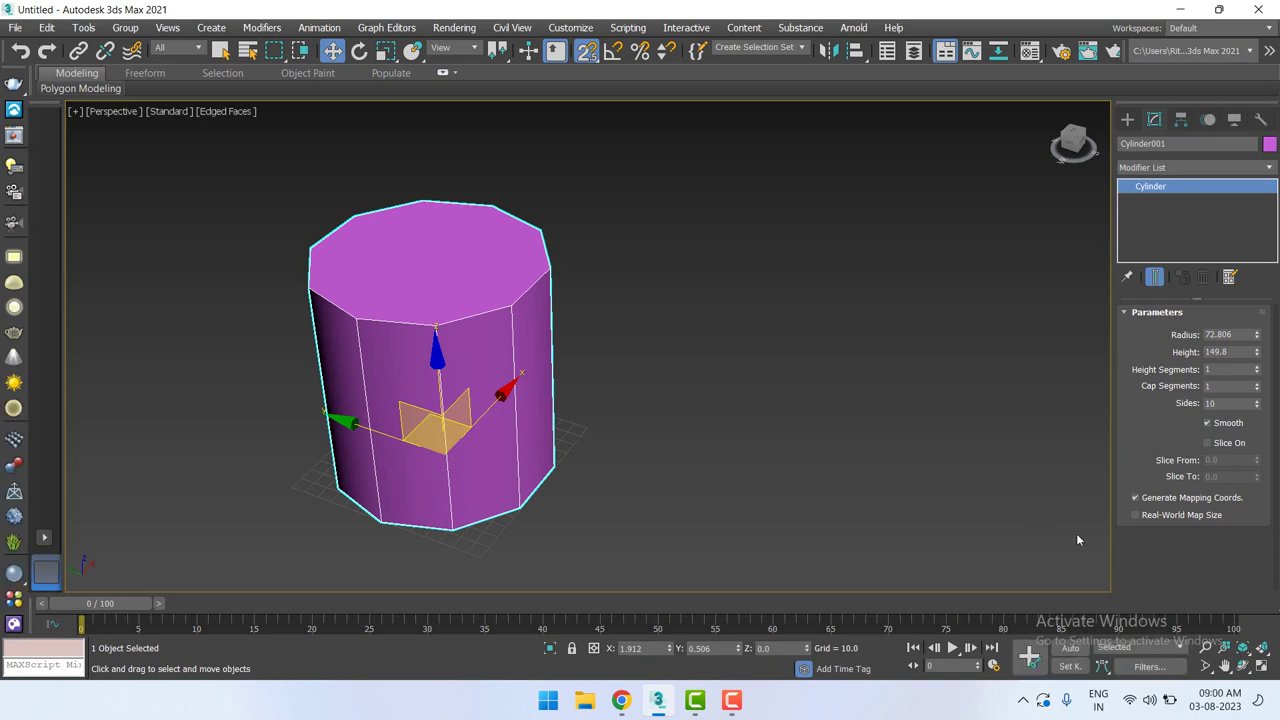
Turn on Display as Box in the cylinder's Object Properties, then reselect the box-shaped cylinder.
{"action": "right_click", "coordinate": [437, 302]}
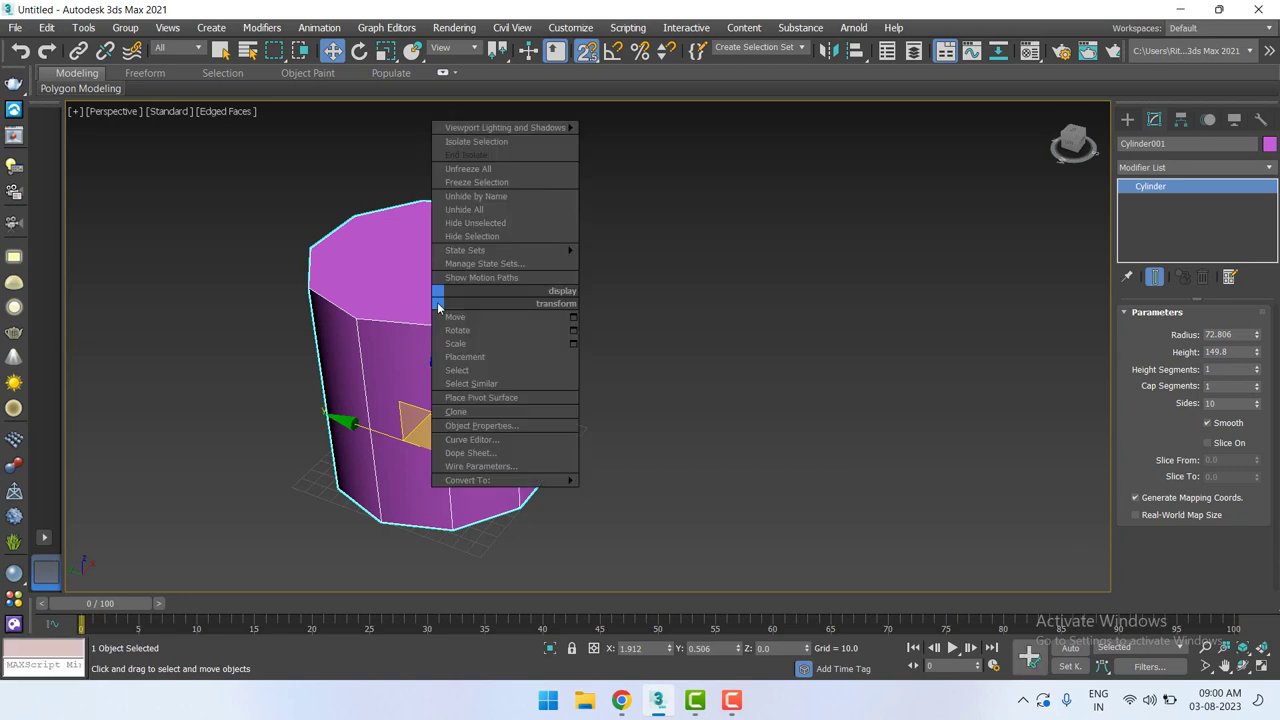
{"action": "left_click", "coordinate": [535, 430]}
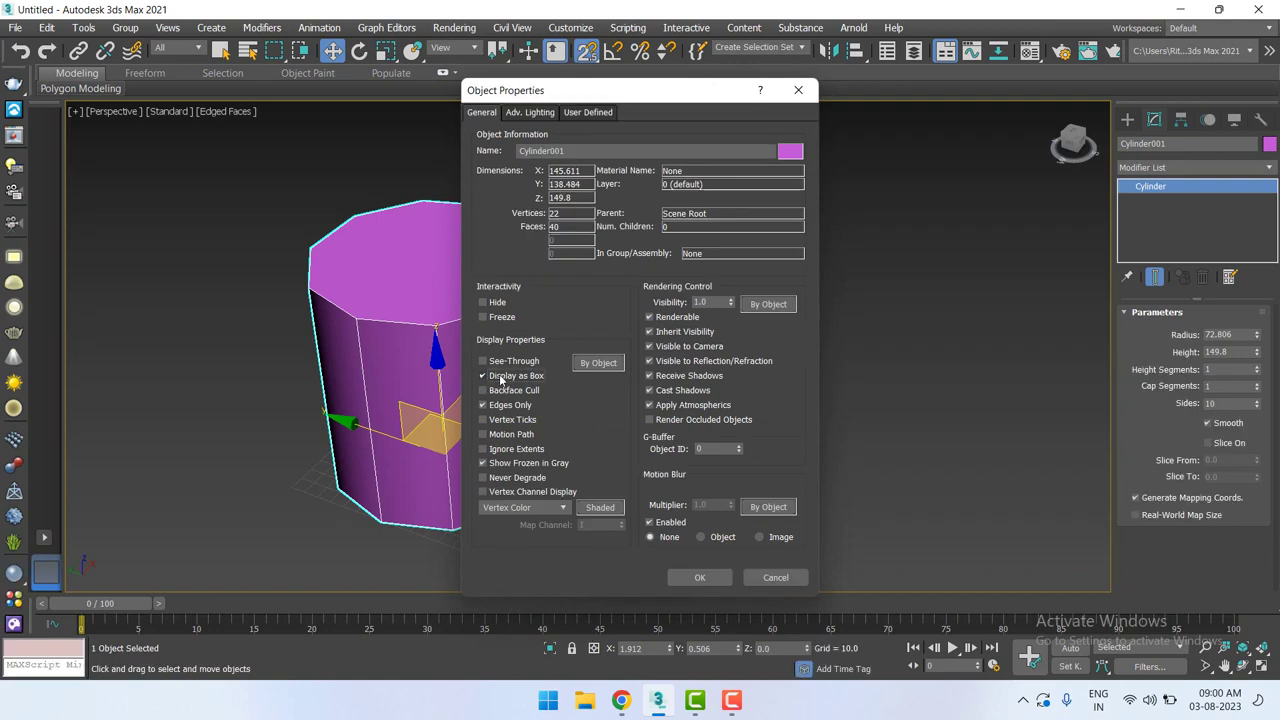
{"action": "left_click", "coordinate": [500, 376]}
{"action": "left_click", "coordinate": [714, 580]}
{"action": "left_click", "coordinate": [844, 493]}
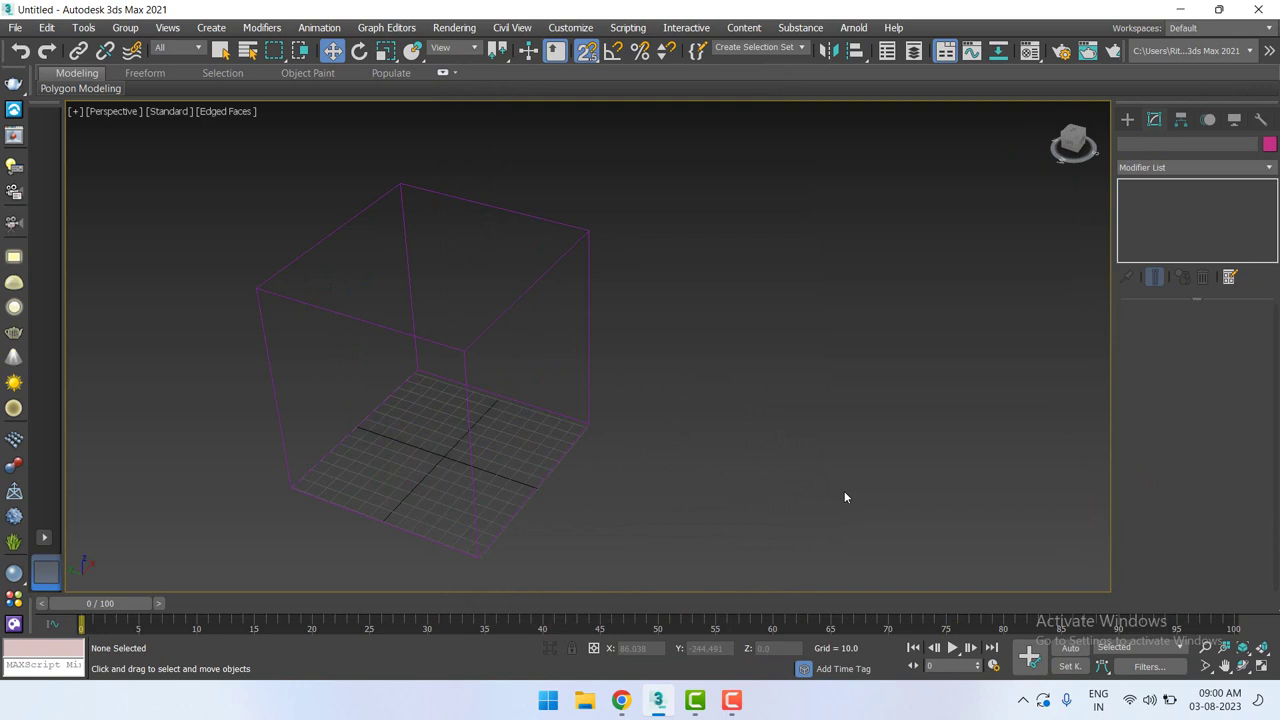
{"action": "scroll", "coordinate": [475, 380], "scroll_direction": "down", "scroll_amount": 3}
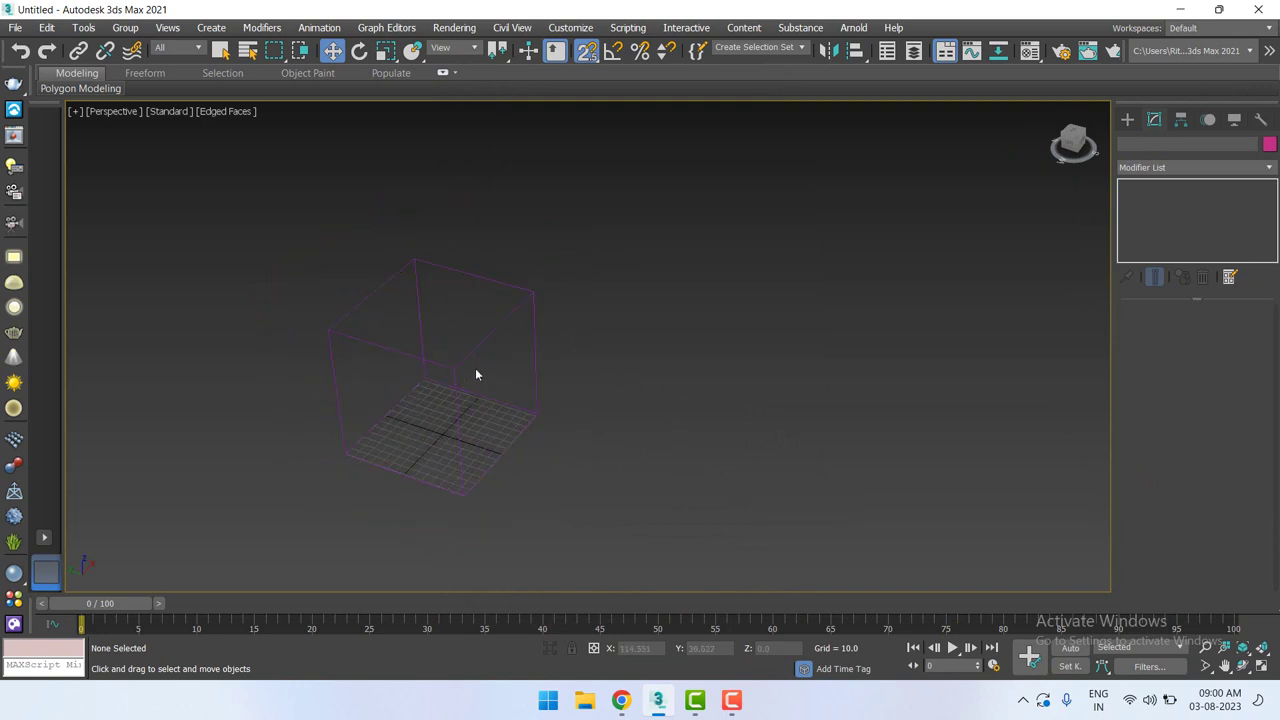
{"action": "left_click", "coordinate": [464, 363]}
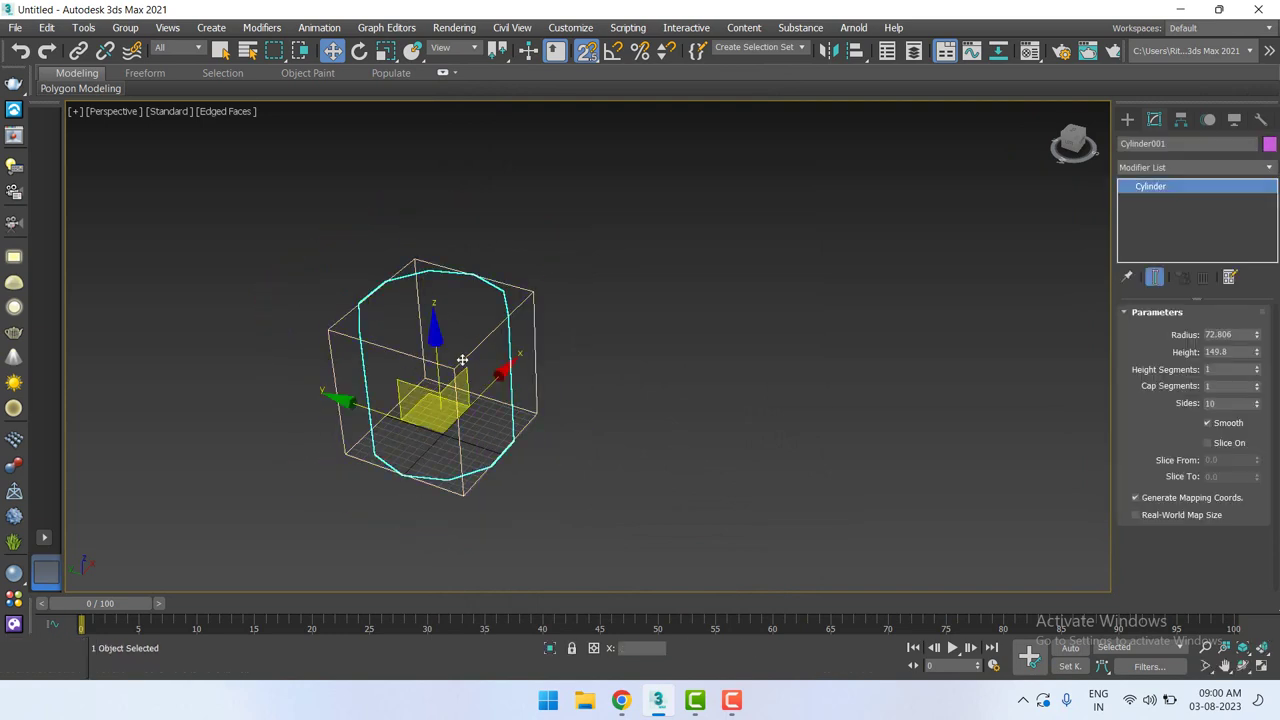
{"action": "middle_click_drag", "start_coordinate": [510, 370], "coordinate": [736, 372]}
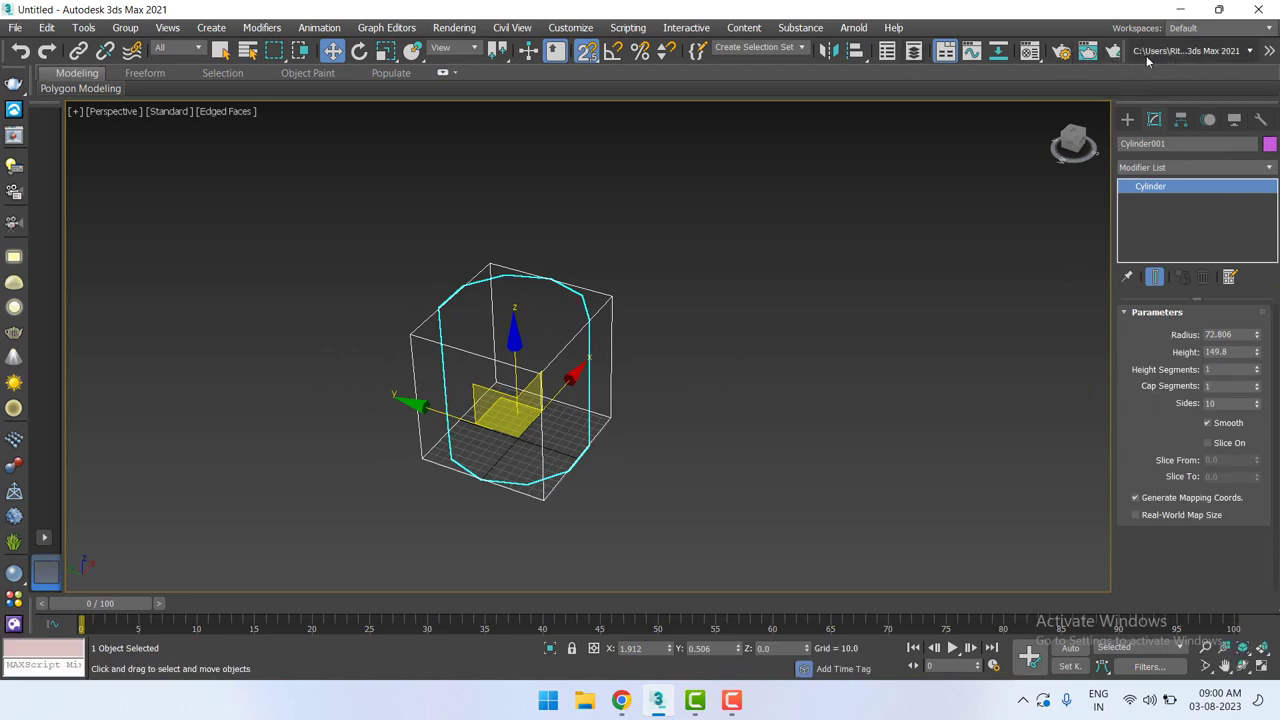
Dock the floating project-folder bar on the left edge and deselect the cylinder.
{"action": "left_click", "coordinate": [1139, 56]}
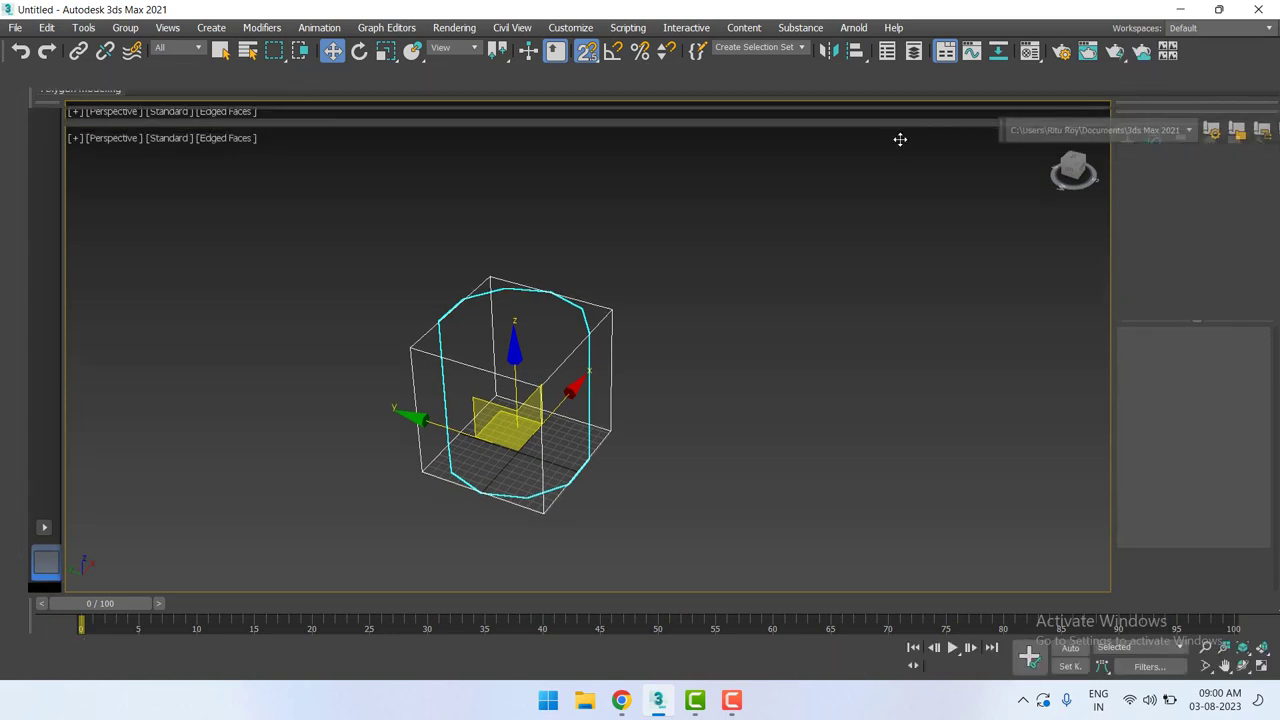
{"action": "left_click_drag", "start_coordinate": [900, 139], "coordinate": [617, 149]}
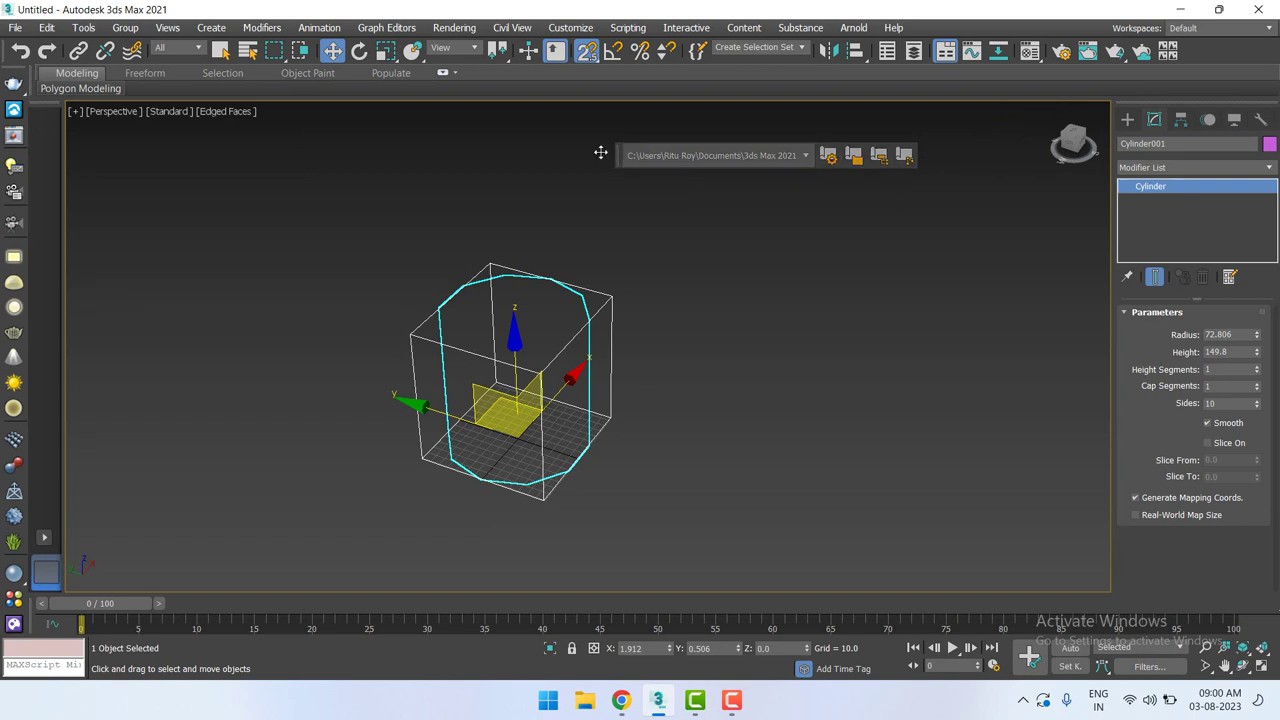
{"action": "left_click_drag", "start_coordinate": [600, 152], "coordinate": [162, 170]}
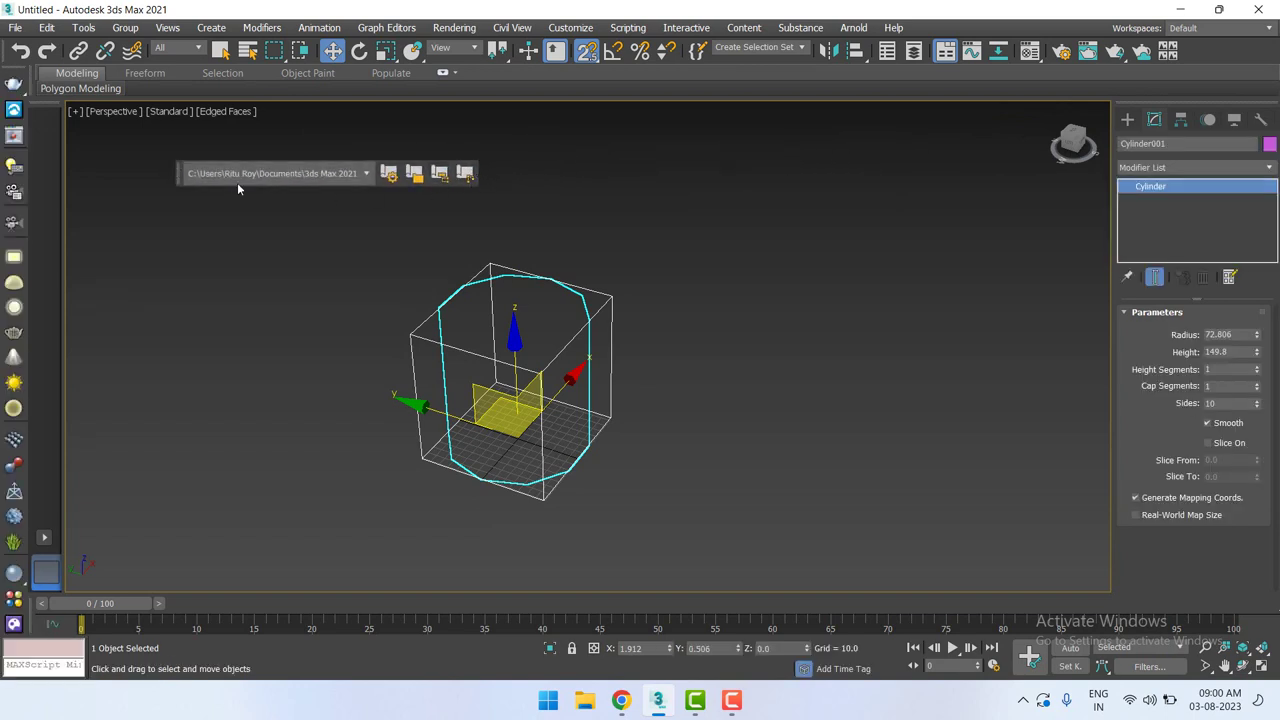
{"action": "left_click", "coordinate": [141, 153]}
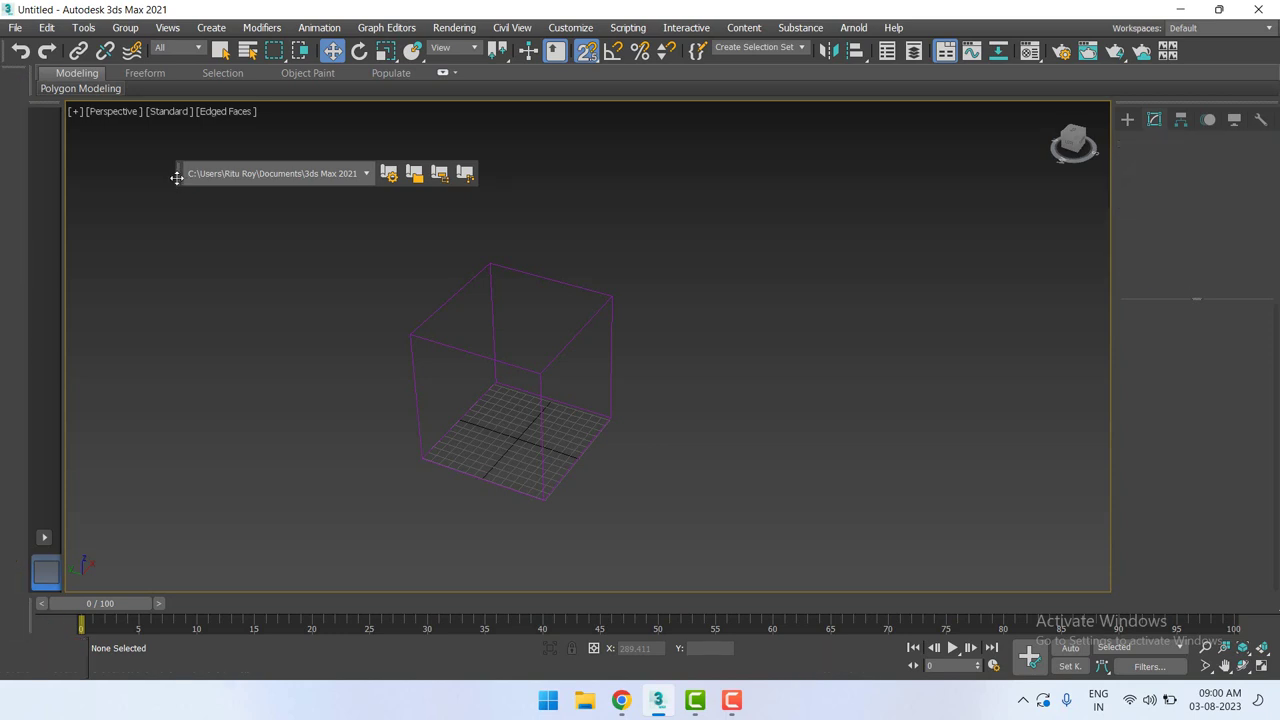
{"action": "left_click_drag", "start_coordinate": [176, 177], "coordinate": [45, 130]}
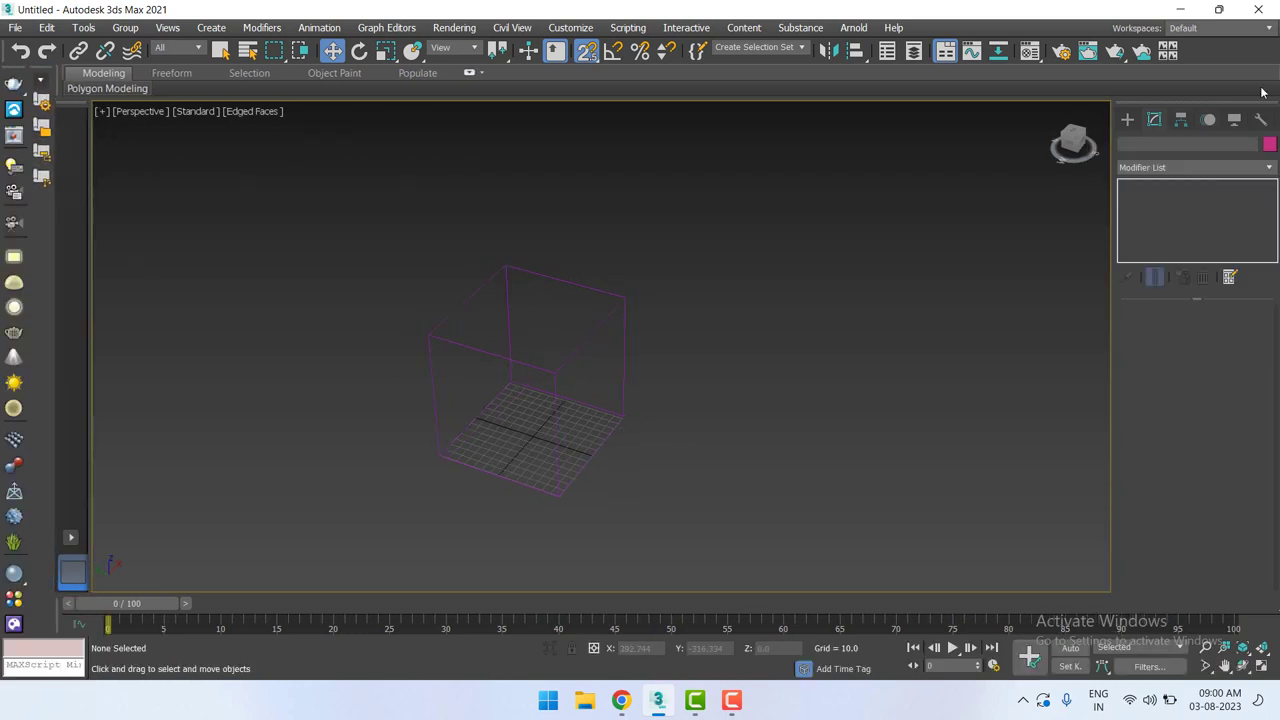
{"action": "left_click", "coordinate": [1115, 52]}
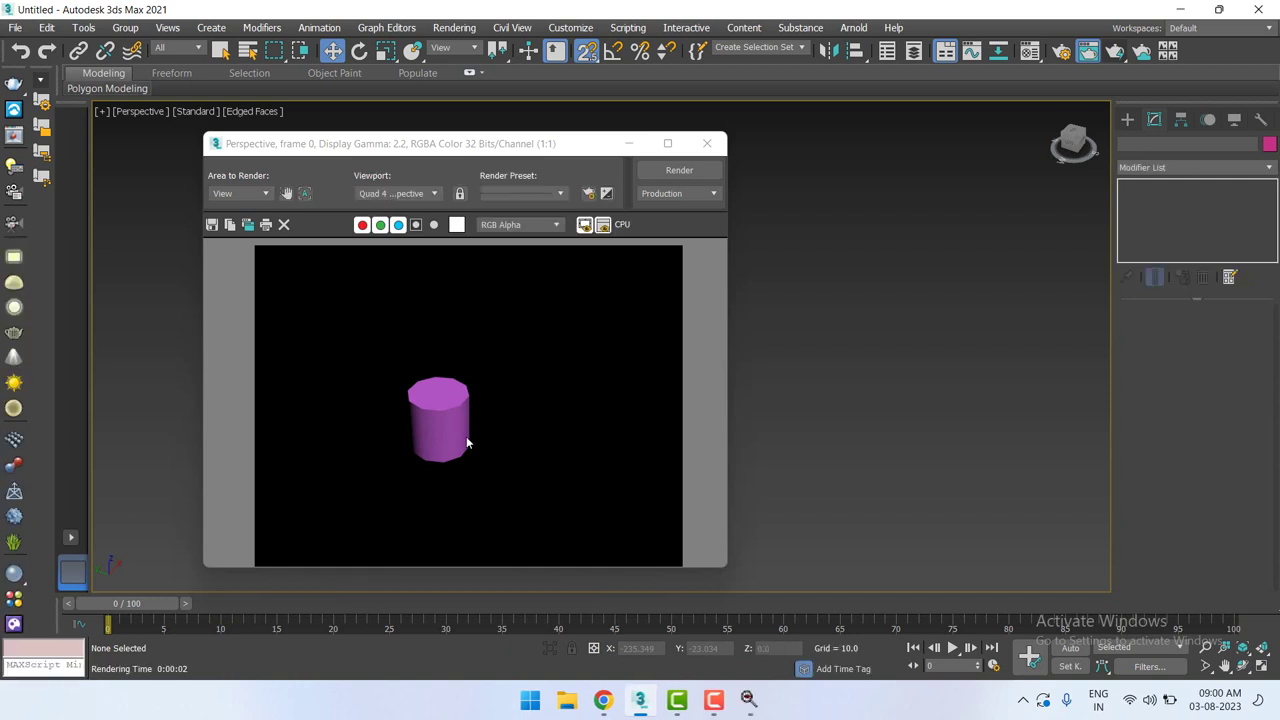
{"action": "left_click", "coordinate": [707, 143]}
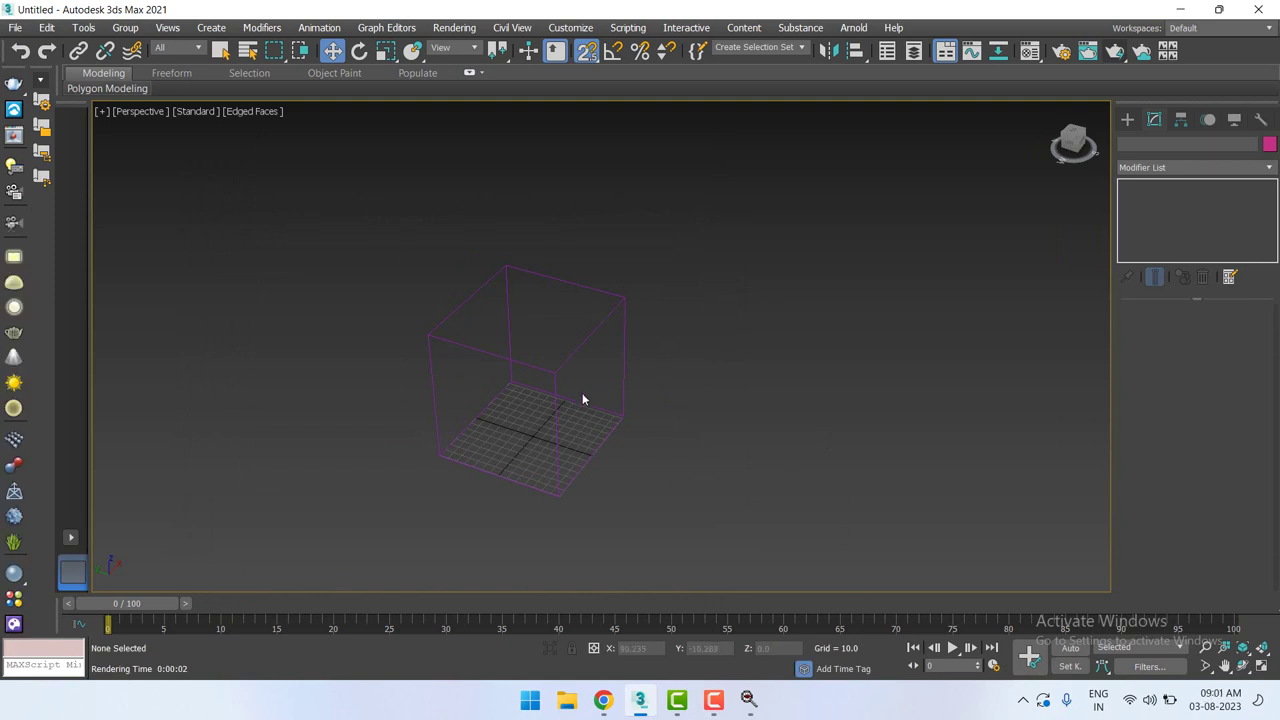
{"action": "left_click", "coordinate": [1117, 55]}
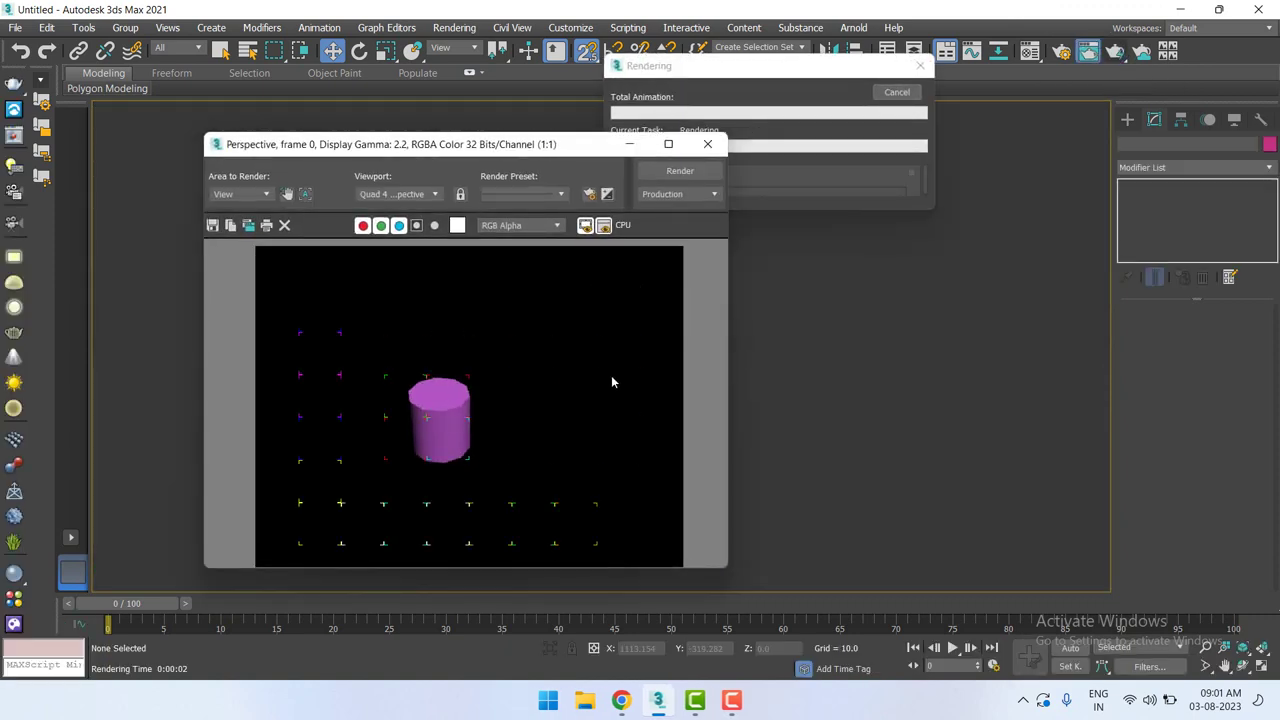
{"action": "left_click", "coordinate": [707, 144]}
{"action": "left_click", "coordinate": [505, 360]}
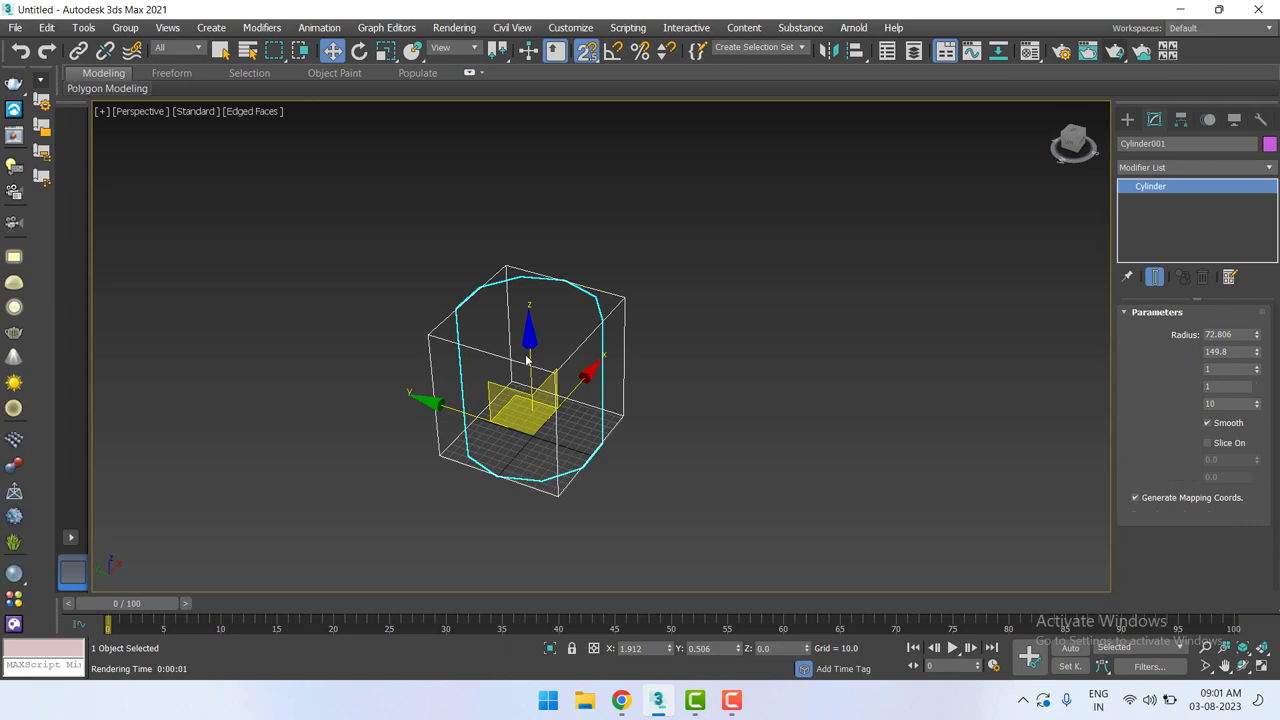
Uncheck Display as Box in Cylinder001's Object Properties so it shows as a shaded prism again.
{"action": "right_click", "coordinate": [529, 360]}
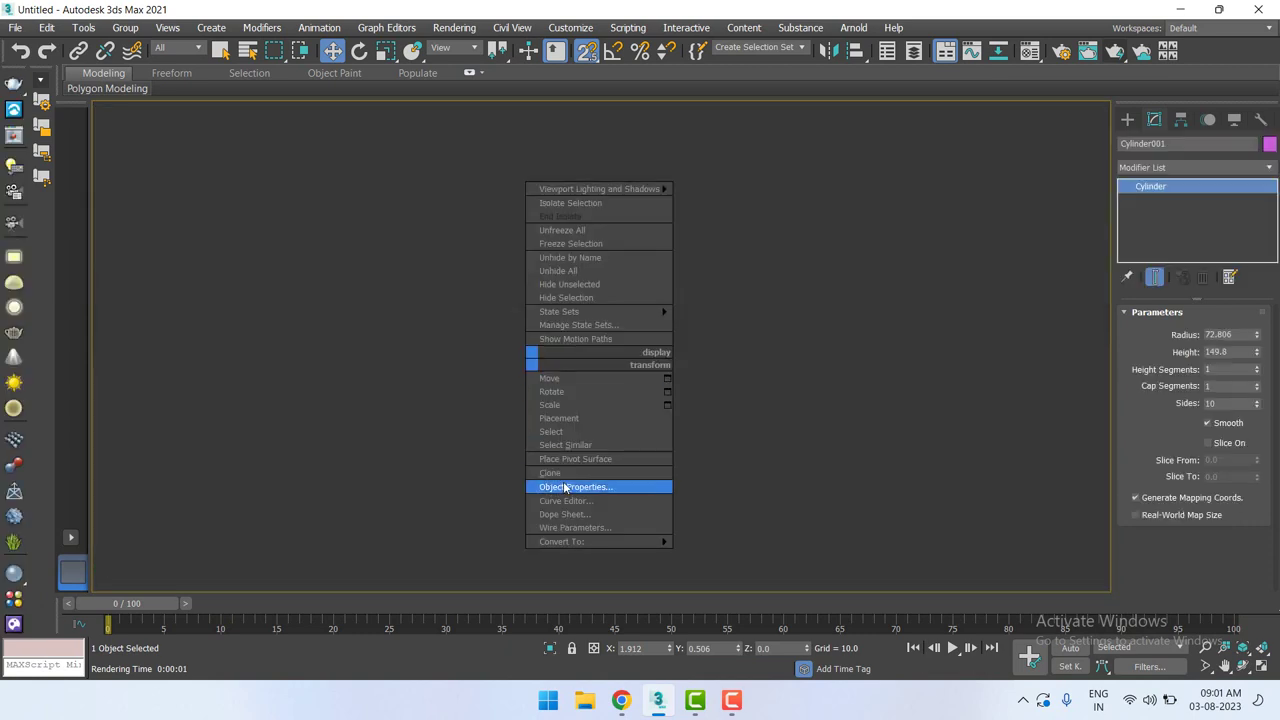
{"action": "left_click", "coordinate": [565, 487]}
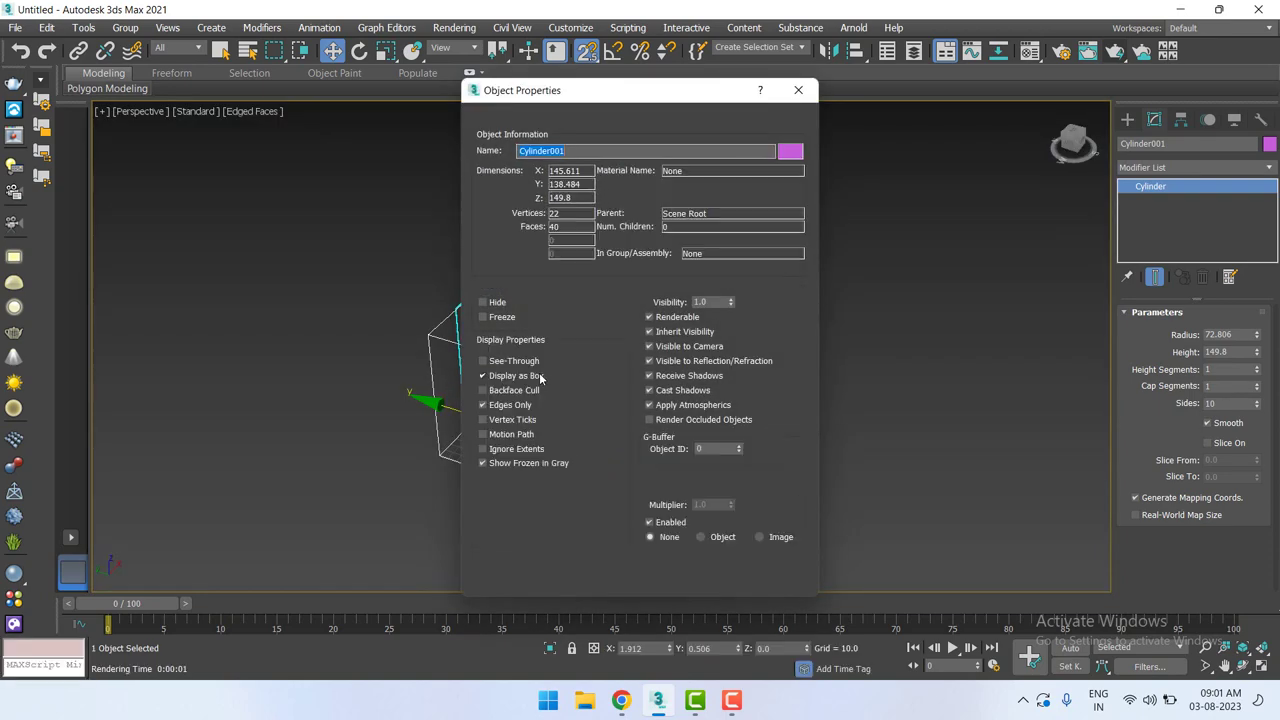
{"action": "left_click", "coordinate": [484, 377]}
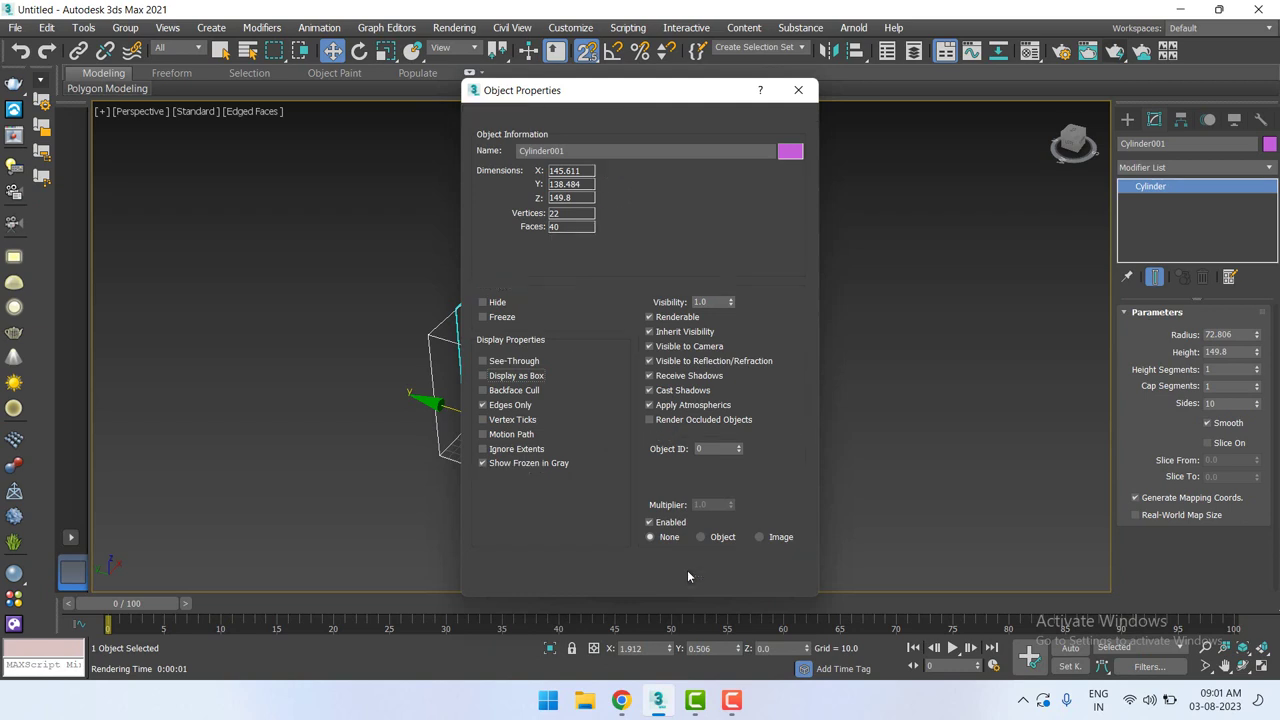
{"action": "left_click", "coordinate": [690, 576]}
Select and delete the purple cylinder.
{"action": "left_click", "coordinate": [701, 466]}
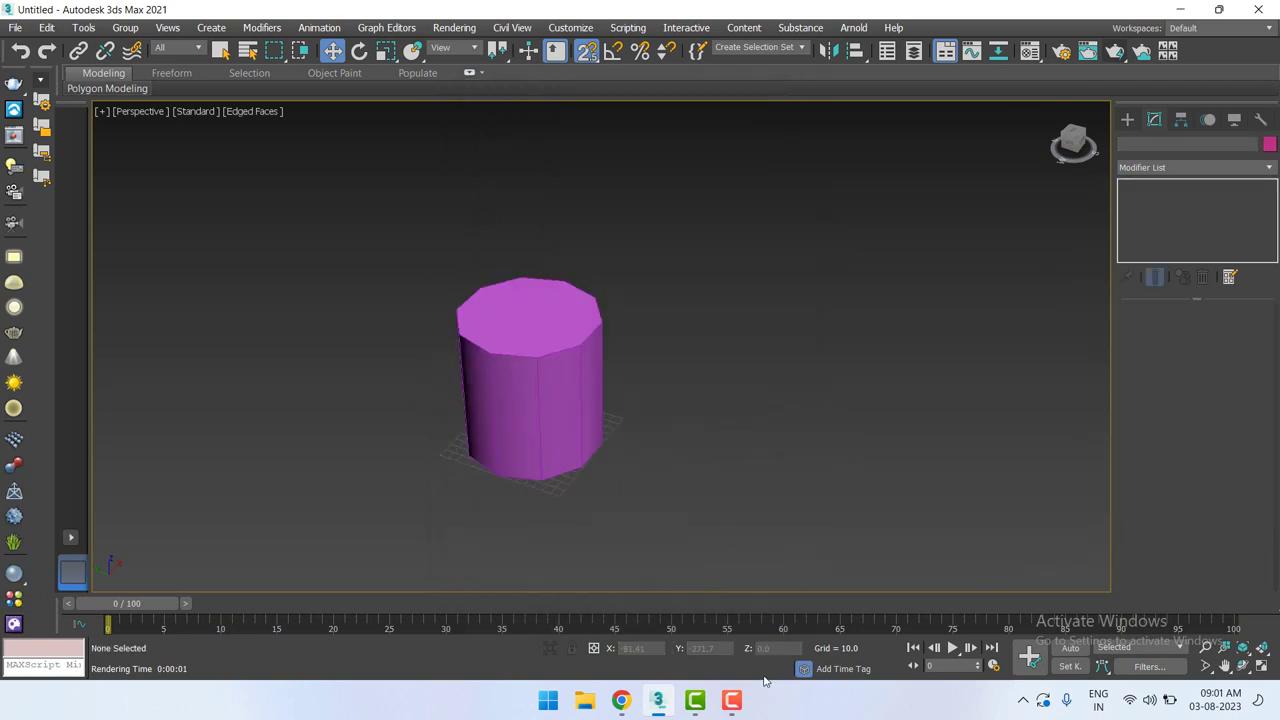
{"action": "key", "text": "ctrl+z"}
{"action": "left_click", "coordinate": [1127, 119]}
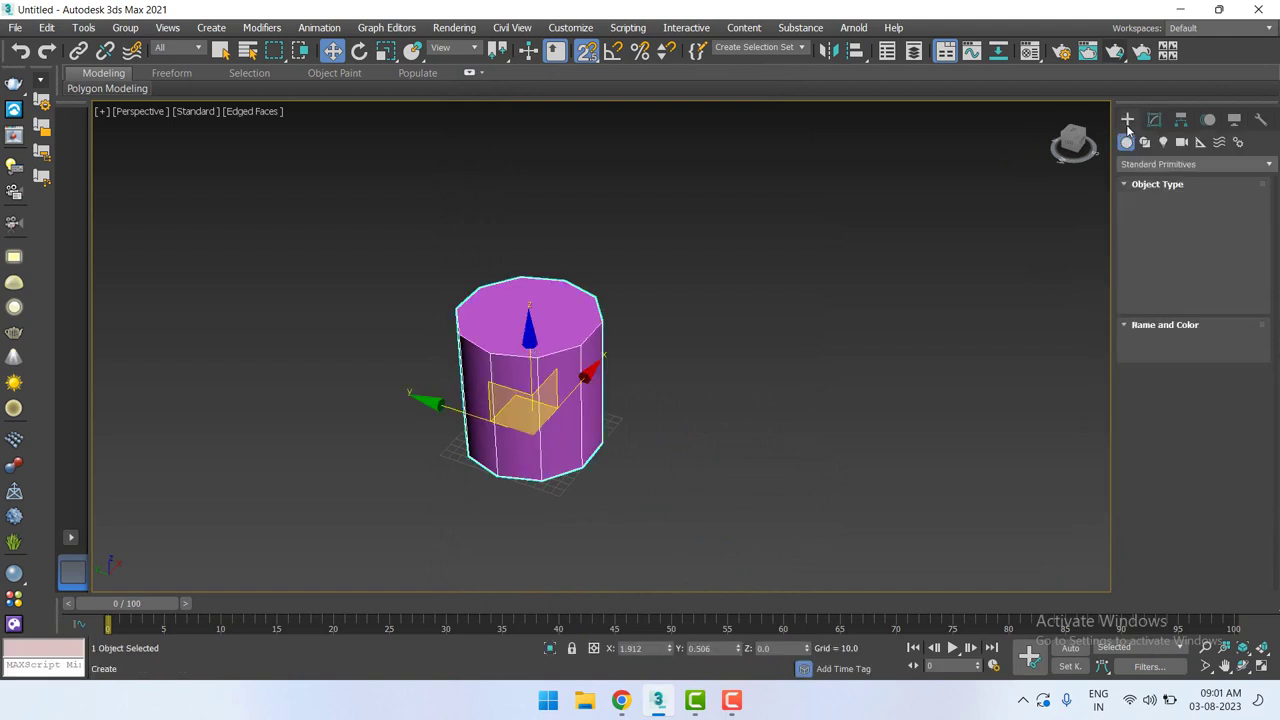
{"action": "key", "text": "Delete"}
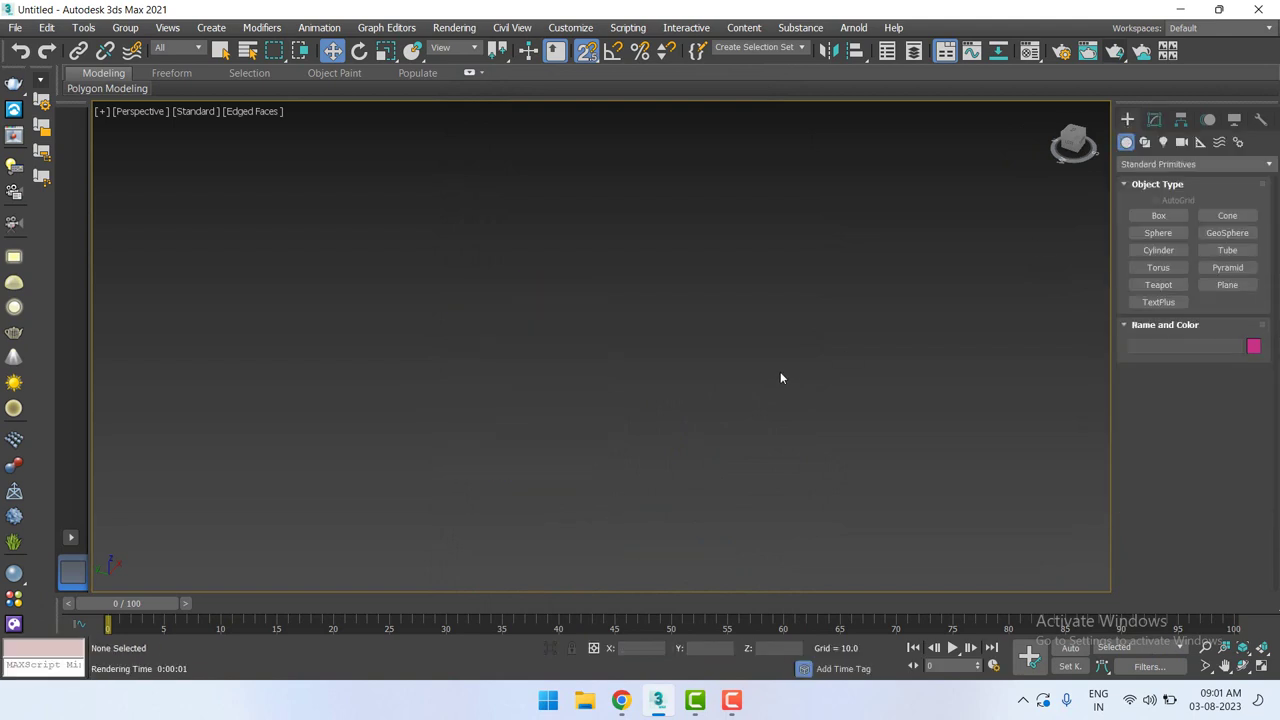
Create Tube001 at the grid centre with radii 59.185 and 48.287 and height 210.
{"action": "left_click", "coordinate": [1226, 251]}
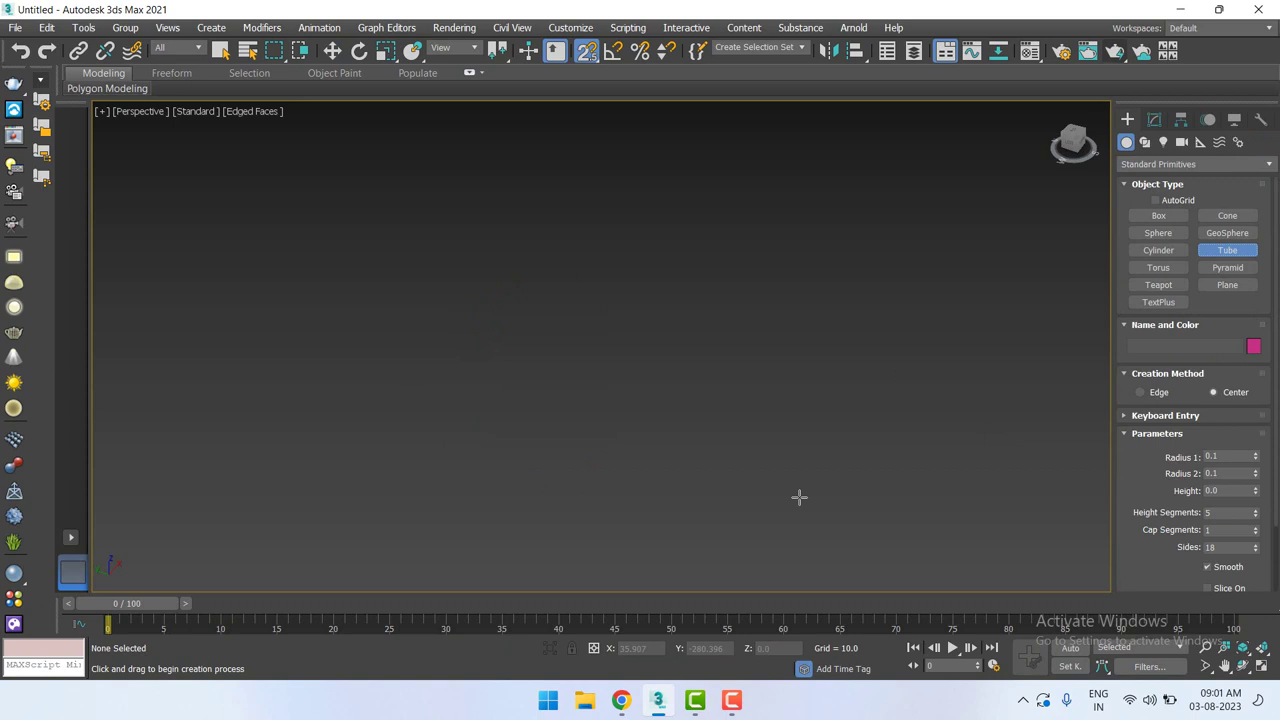
{"action": "key", "text": "g"}
{"action": "left_click_drag", "start_coordinate": [604, 347], "coordinate": [840, 474]}
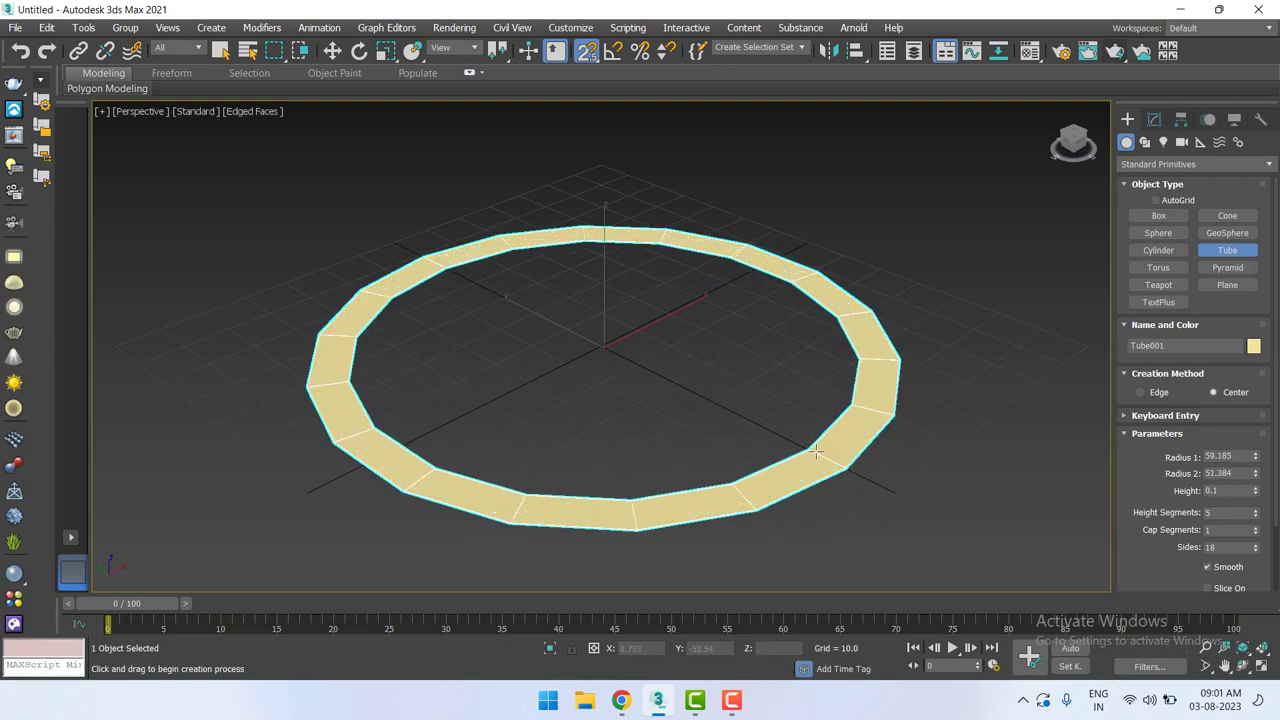
{"action": "left_click", "coordinate": [800, 438]}
{"action": "scroll", "coordinate": [800, 438], "scroll_direction": "down", "scroll_amount": 3}
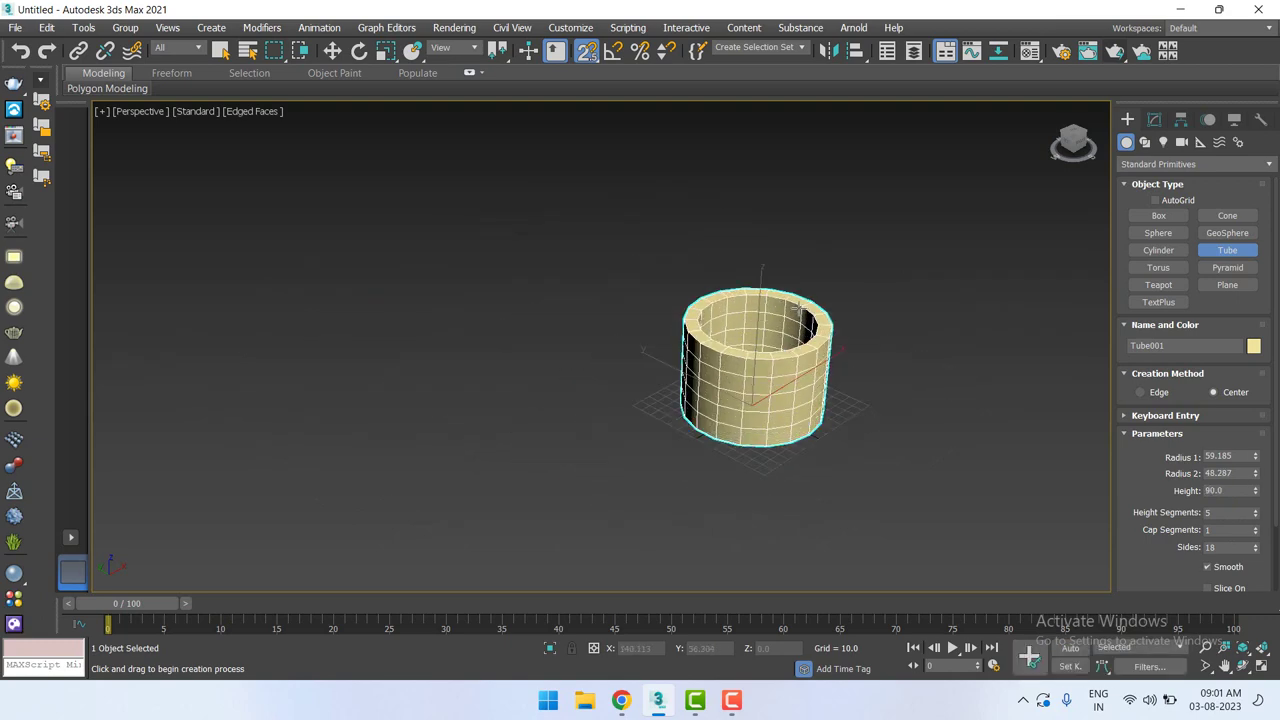
{"action": "left_click", "coordinate": [781, 268]}
{"action": "key", "text": "w"}
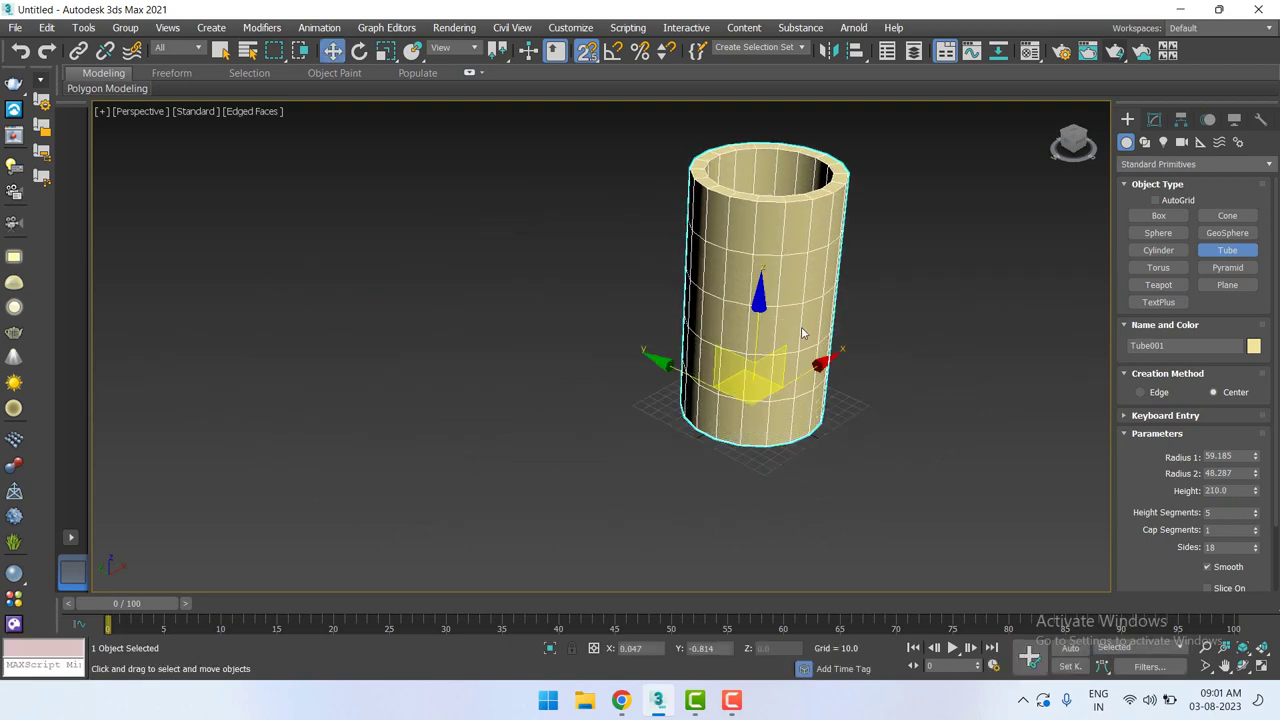
{"action": "middle_click_drag", "start_coordinate": [840, 366], "coordinate": [790, 430]}
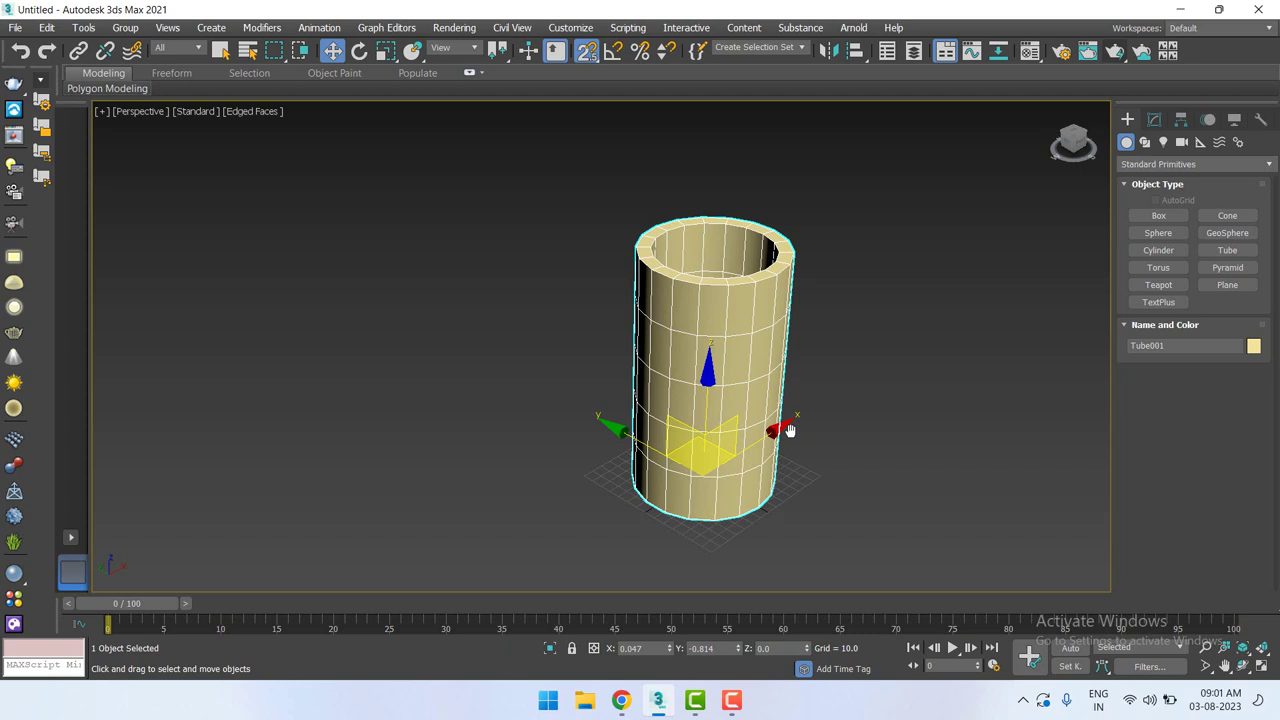
Set the tube's Radius 1 to 102.389, Radius 2 to 84.986 and height to 235.2.
{"action": "left_click", "coordinate": [1154, 119]}
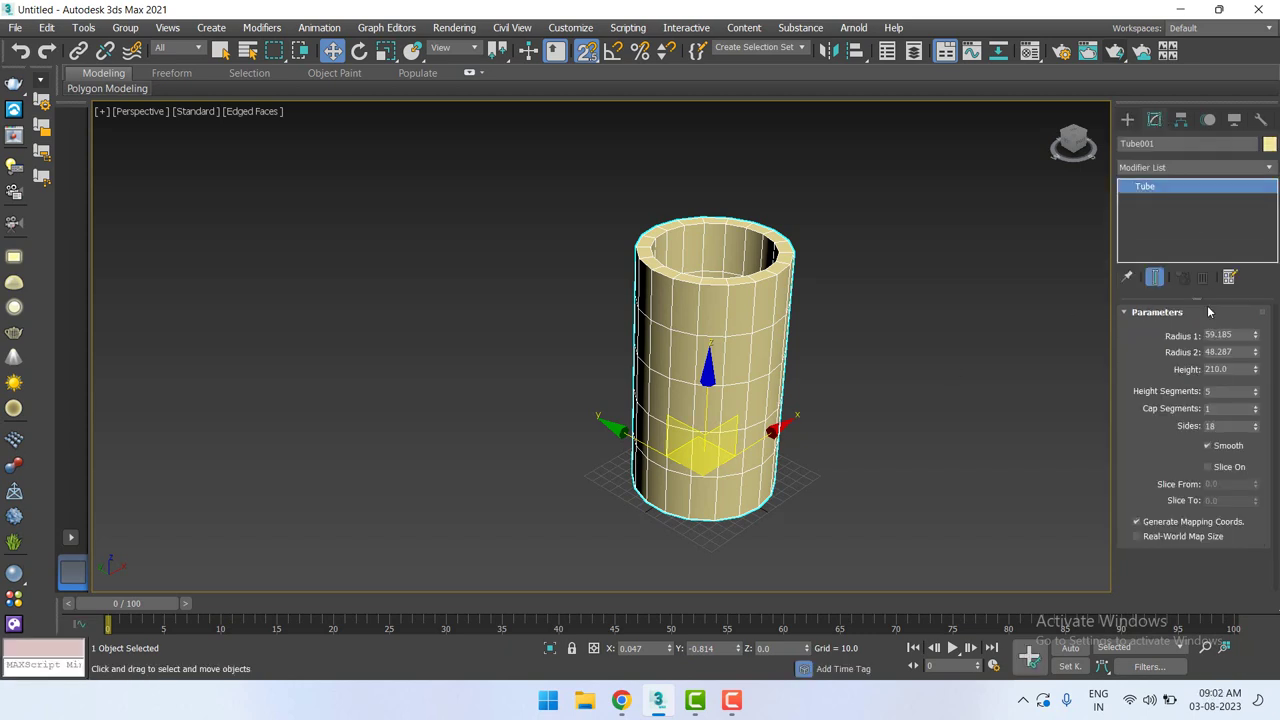
{"action": "left_click_drag", "start_coordinate": [1255, 335], "coordinate": [1253, 250]}
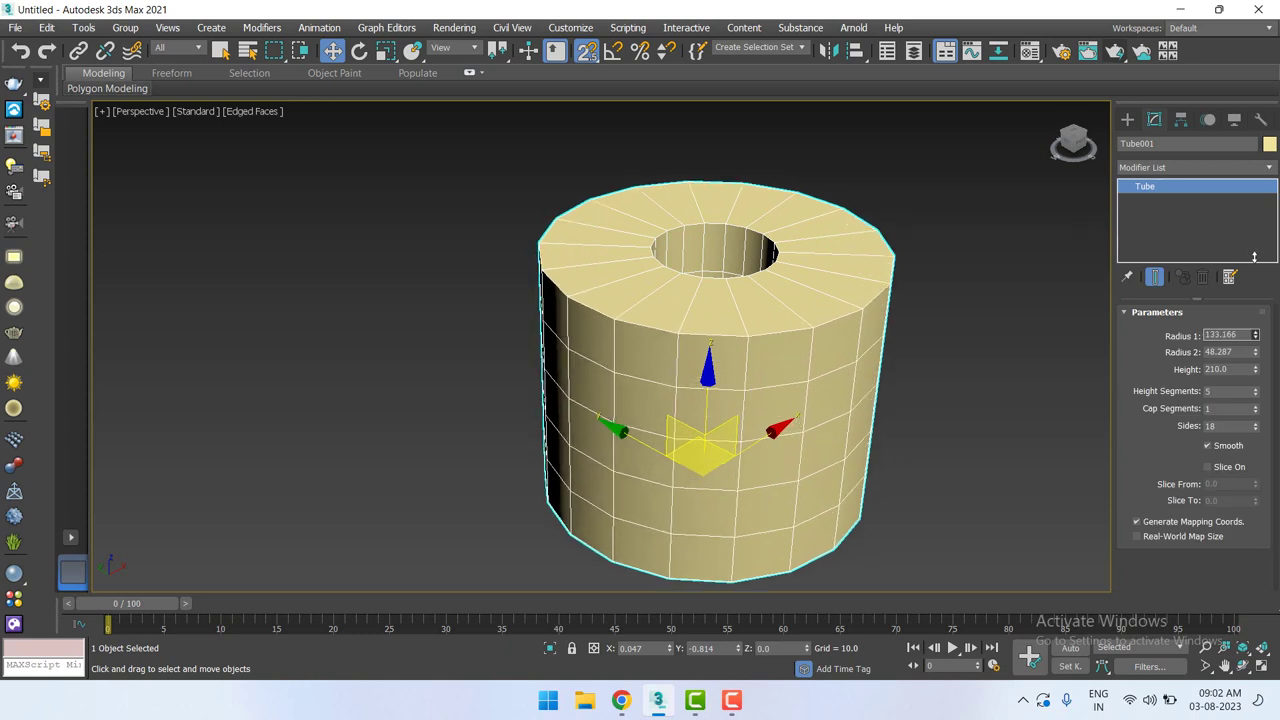
{"action": "mouse_move", "coordinate": [1254, 257]}
{"action": "left_mouse_down"}
{"action": "mouse_move", "coordinate": [1256, 360]}
{"action": "mouse_move", "coordinate": [1268, 297]}
{"action": "left_mouse_up"}
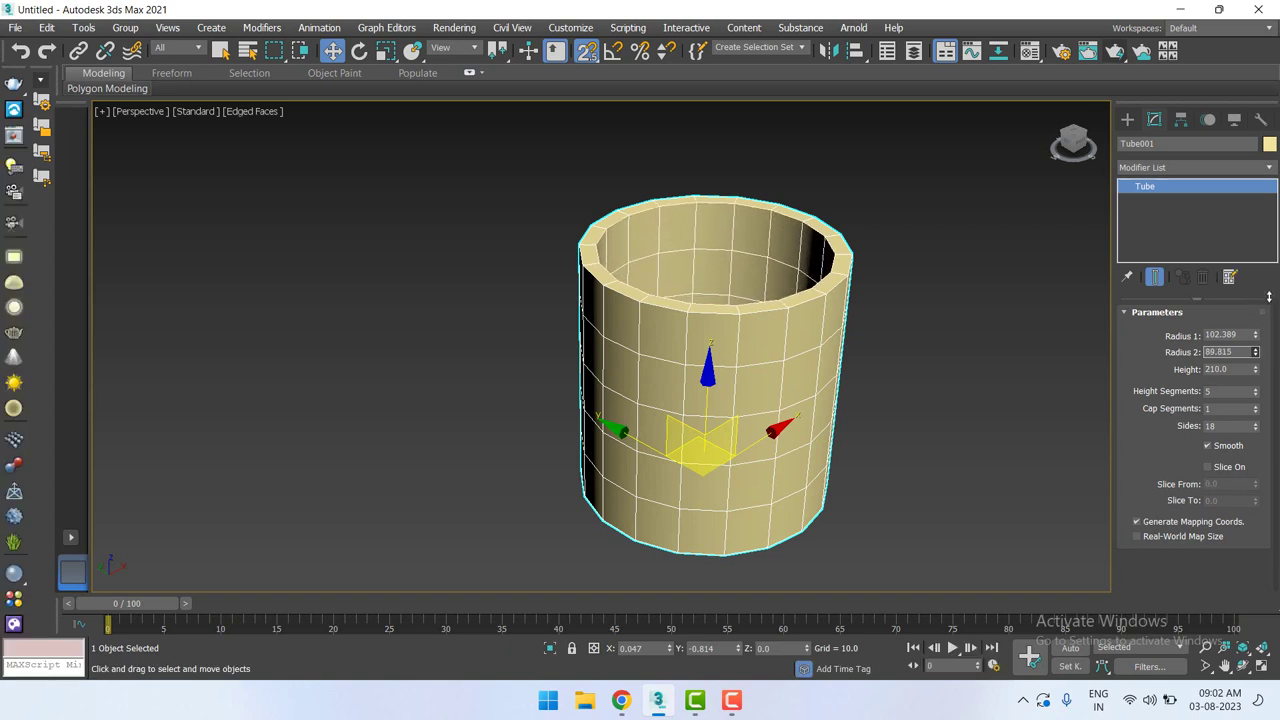
{"action": "left_click_drag", "start_coordinate": [1268, 297], "coordinate": [1258, 405]}
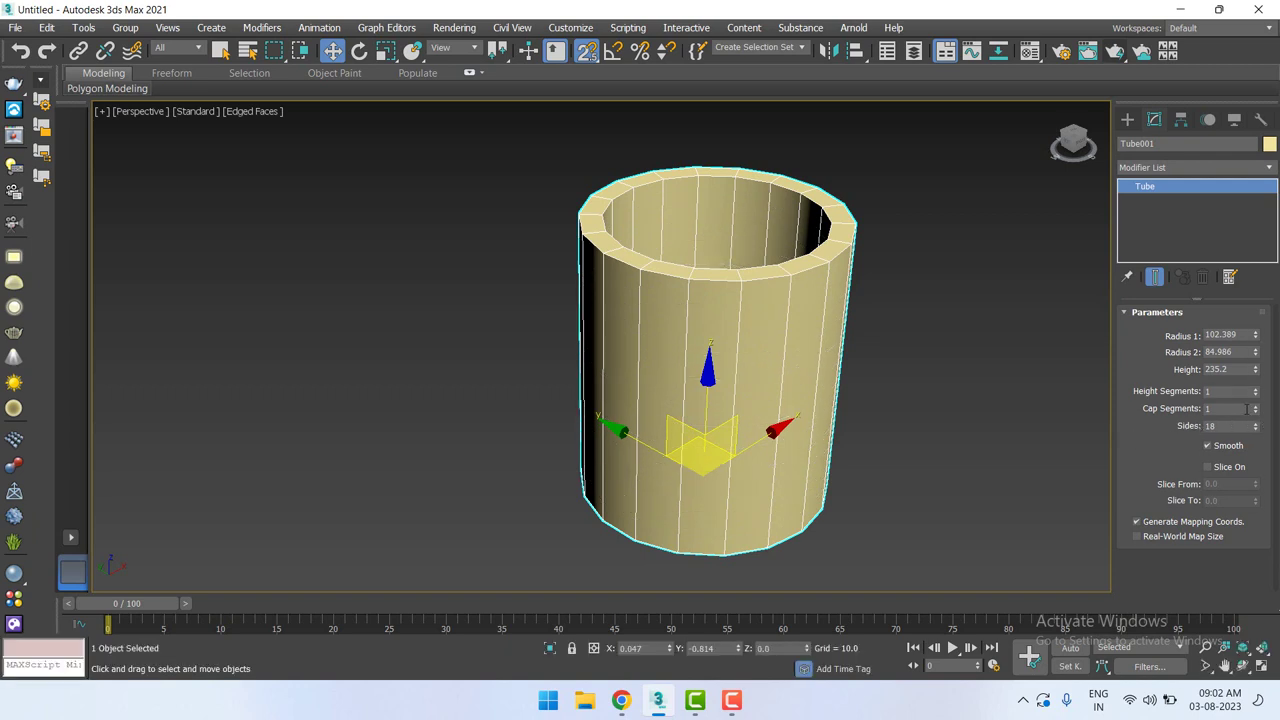
{"action": "scroll", "coordinate": [620, 240], "scroll_direction": "up", "scroll_amount": 5}
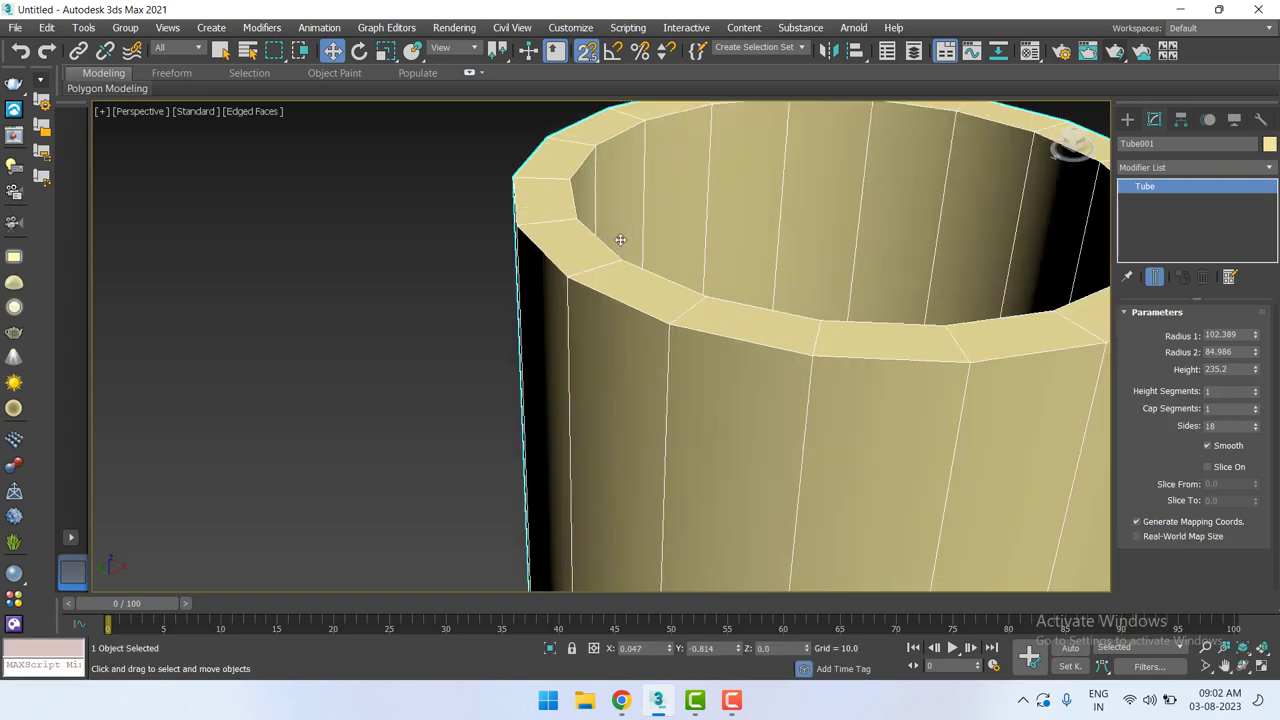
{"action": "scroll", "coordinate": [512, 197], "scroll_direction": "down", "scroll_amount": 5}
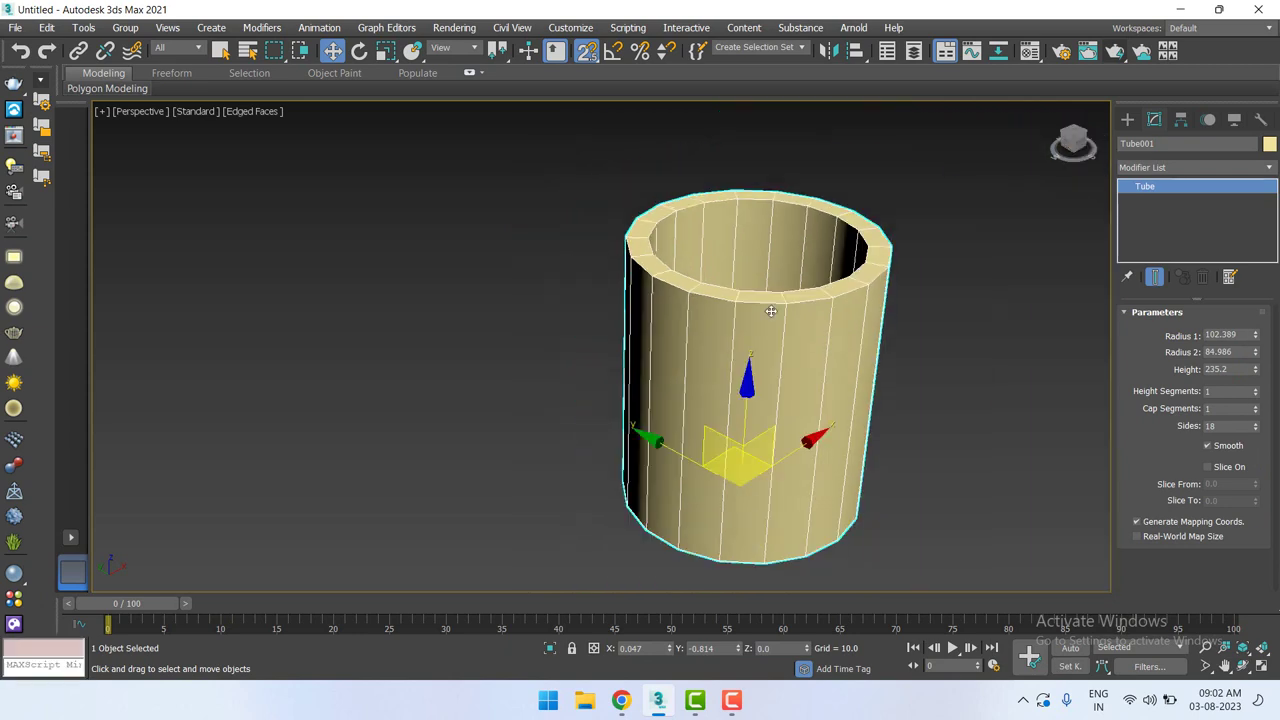
Set the tube's Height and Cap Segments to 1 and its Sides to 33.
{"action": "left_click", "coordinate": [1256, 412]}
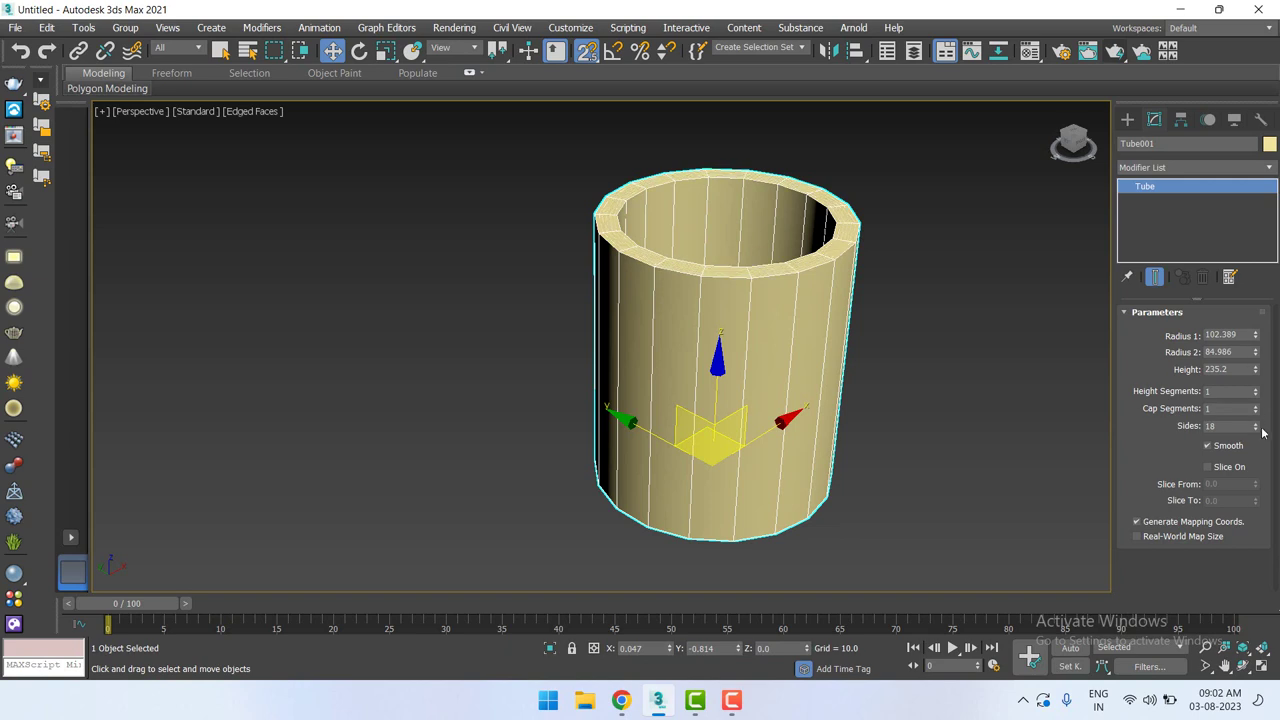
{"action": "left_click_drag", "start_coordinate": [1257, 432], "coordinate": [1259, 410]}
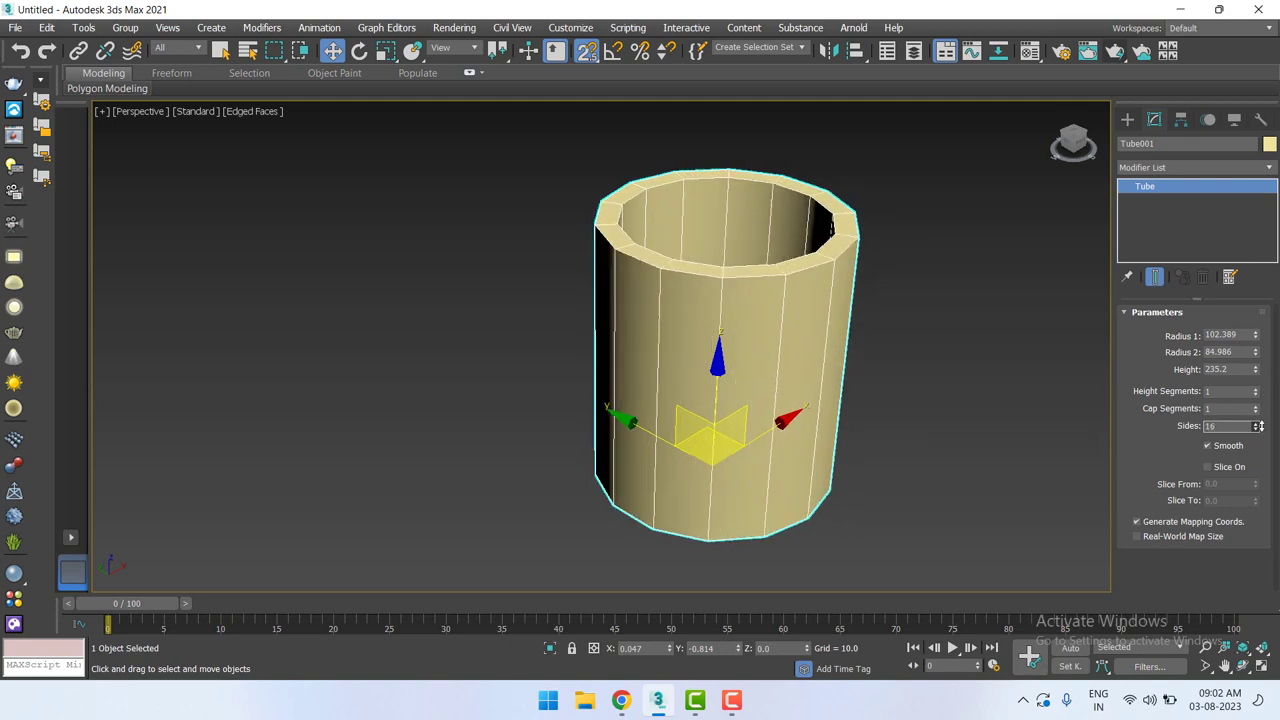
{"action": "scroll", "coordinate": [878, 371], "scroll_direction": "down", "scroll_amount": 2}
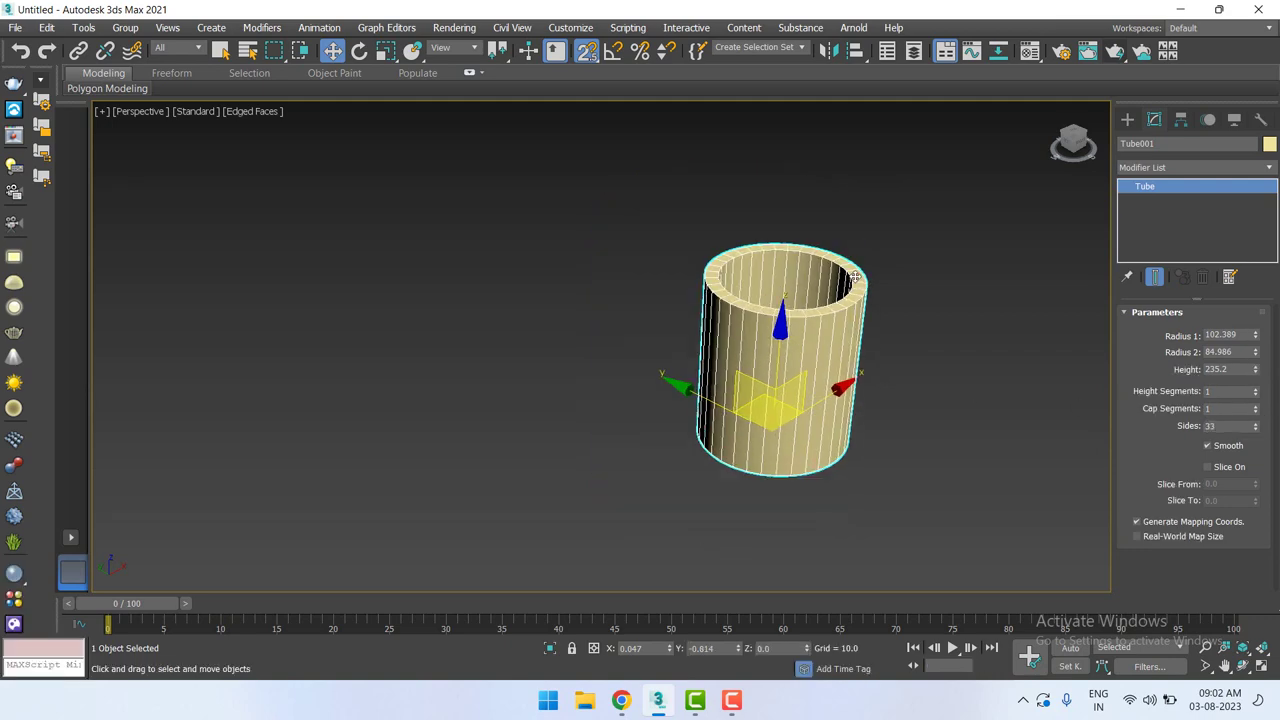
{"action": "scroll", "coordinate": [856, 277], "scroll_direction": "up", "scroll_amount": 2}
{"action": "scroll", "coordinate": [782, 263], "scroll_direction": "up", "scroll_amount": 2}
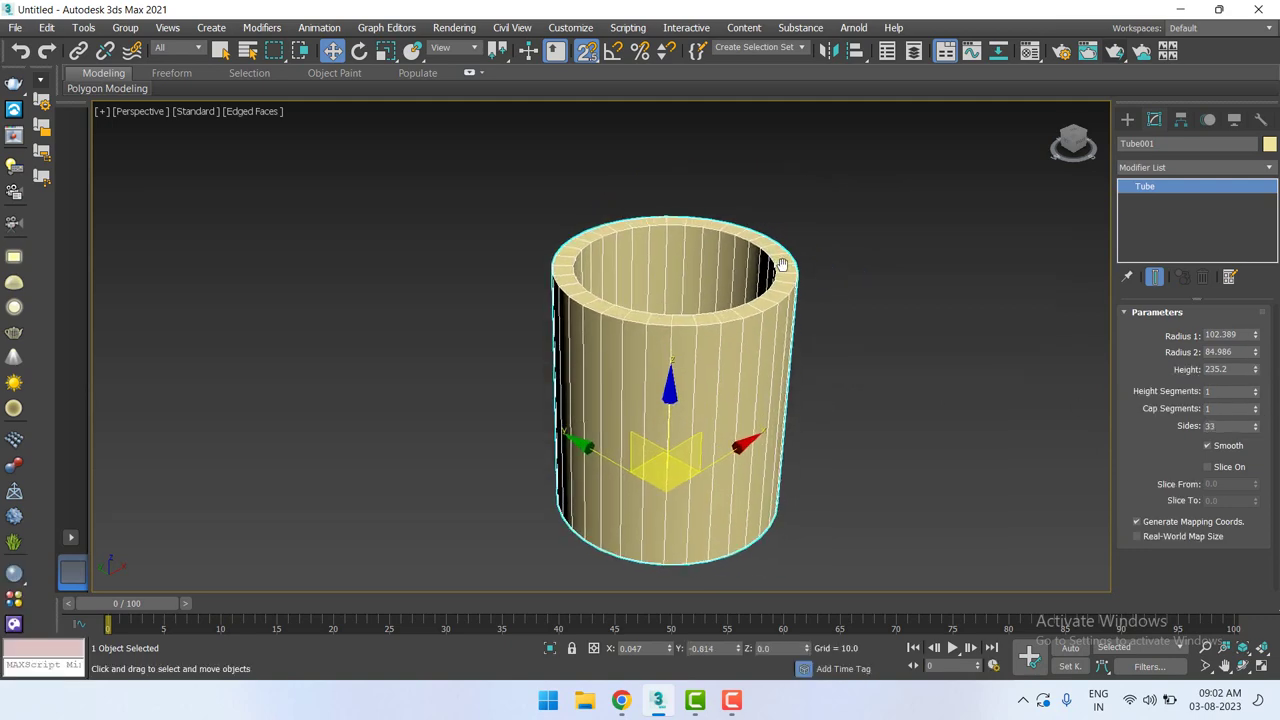
Turn on slicing to cut the tube into a partial arc and reposition it in the top view.
{"action": "left_click", "coordinate": [1208, 467]}
{"action": "left_click_drag", "start_coordinate": [1259, 486], "coordinate": [1240, 298]}
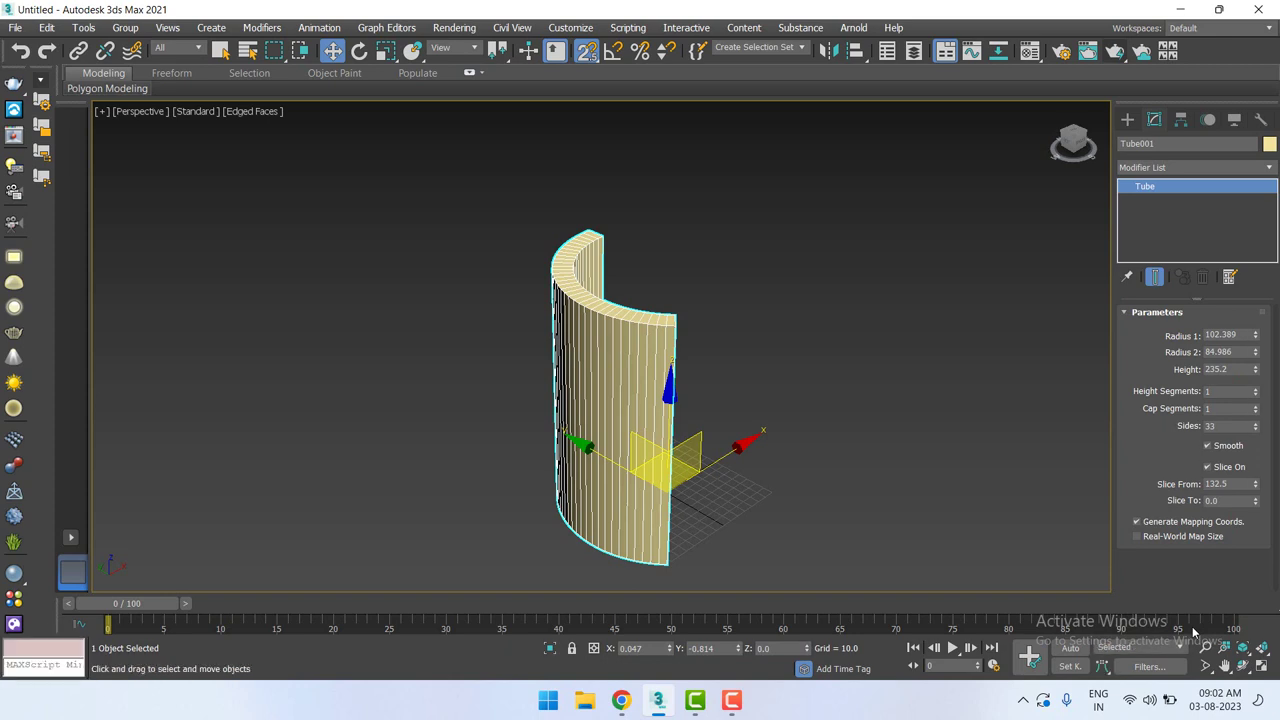
{"action": "key", "text": "t"}
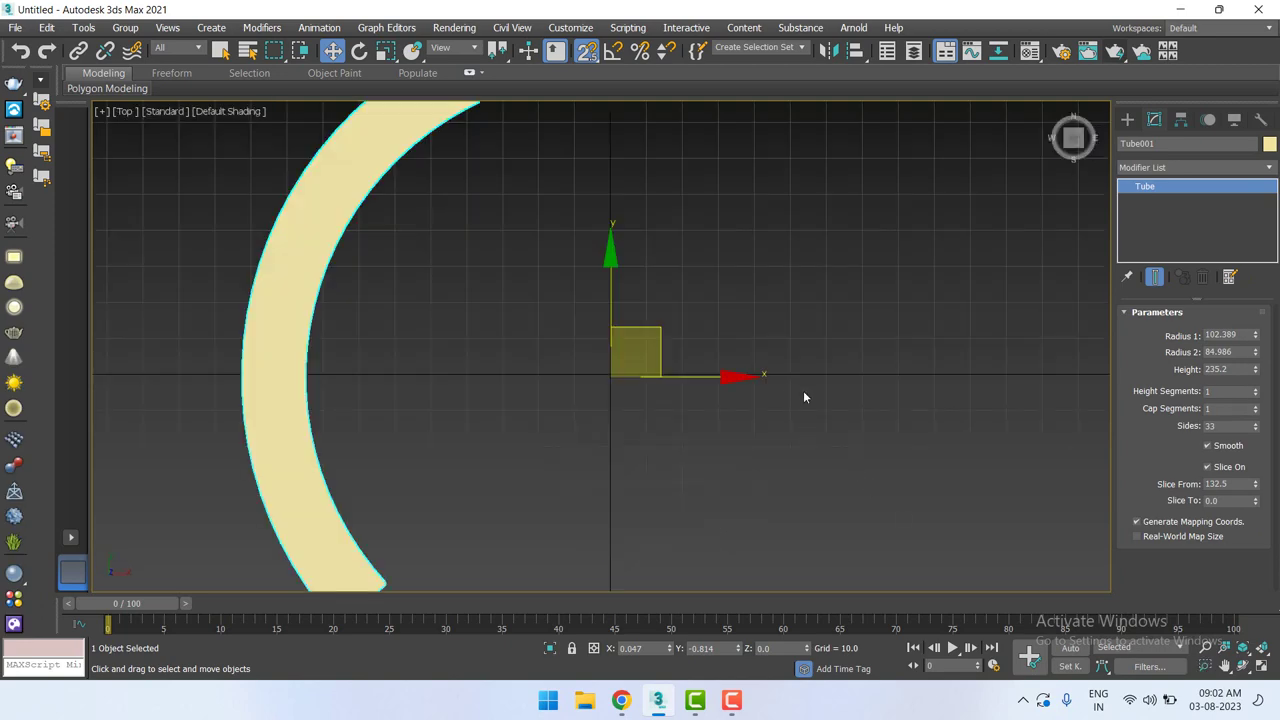
{"action": "scroll", "coordinate": [803, 397], "scroll_direction": "down", "scroll_amount": 5}
{"action": "middle_click_drag", "start_coordinate": [786, 380], "coordinate": [571, 382]}
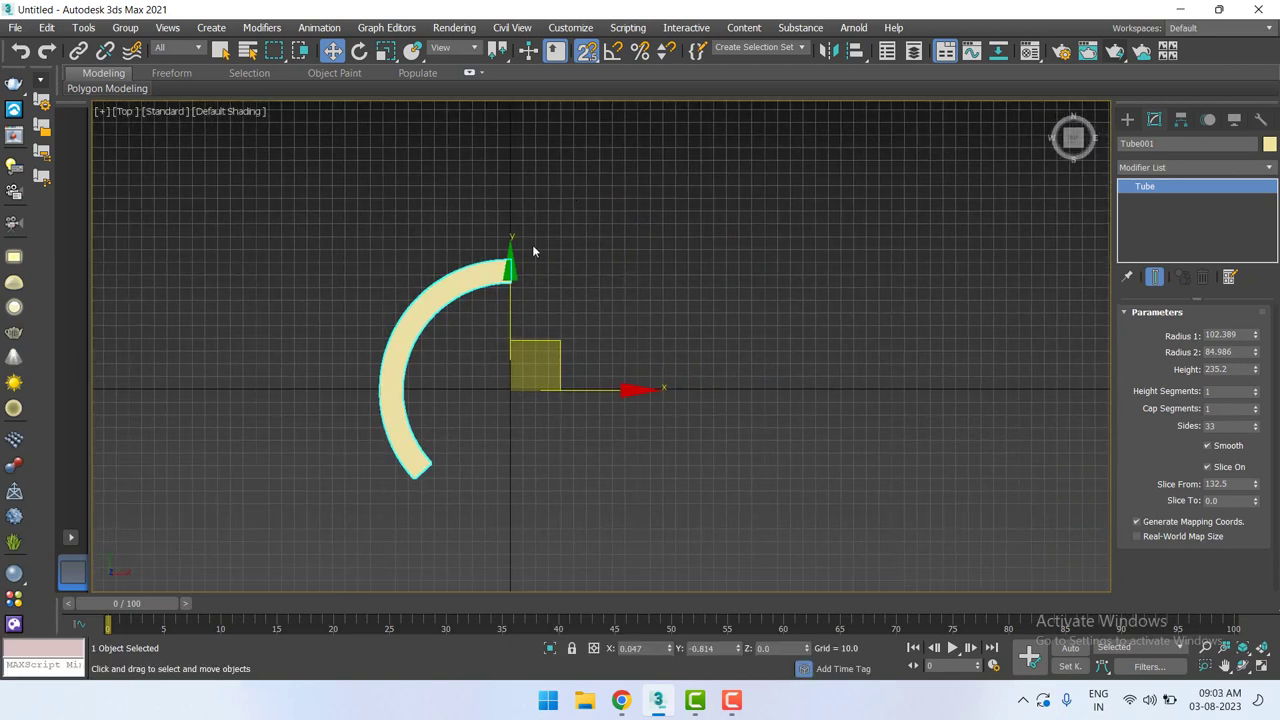
{"action": "scroll", "coordinate": [532, 247], "scroll_direction": "down", "scroll_amount": 3}
{"action": "middle_click_drag", "start_coordinate": [549, 314], "coordinate": [540, 163]}
{"action": "scroll", "coordinate": [535, 150], "scroll_direction": "down", "scroll_amount": 1}
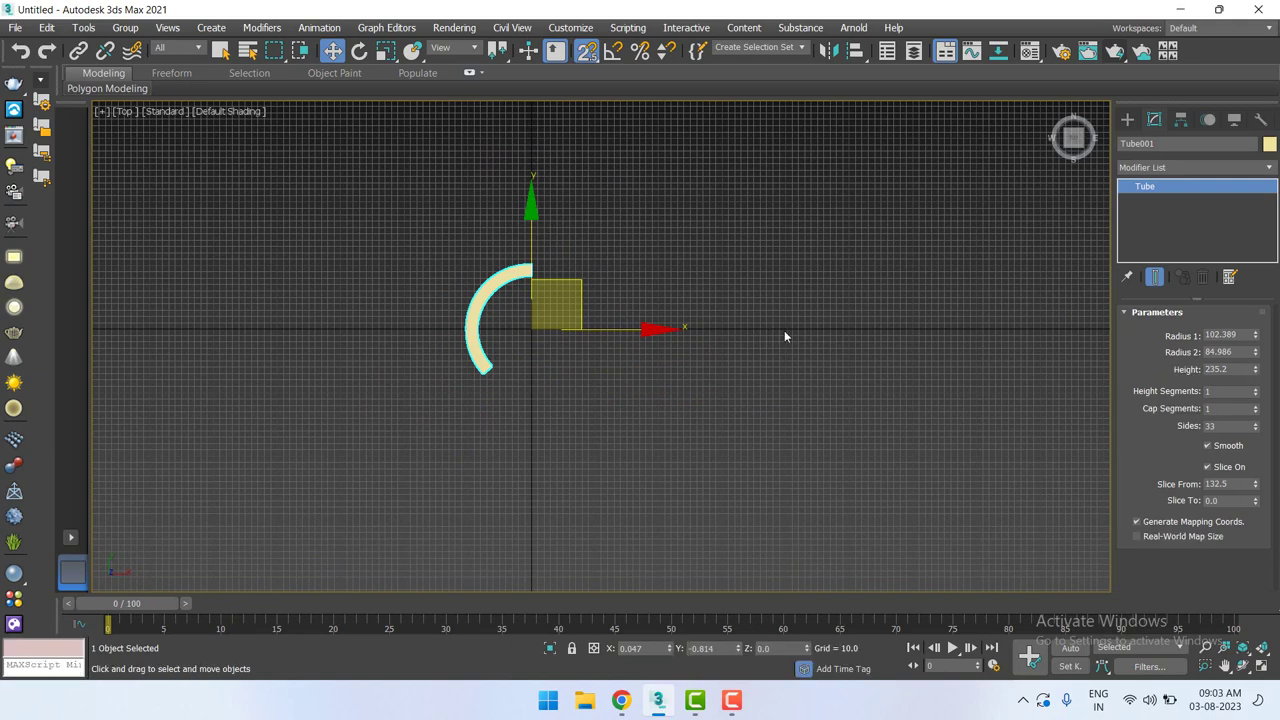
{"action": "middle_click_drag", "start_coordinate": [604, 302], "coordinate": [617, 387]}
{"action": "mouse_move", "coordinate": [588, 401]}
{"action": "left_mouse_down"}
{"action": "mouse_move", "coordinate": [640, 348]}
{"action": "mouse_move", "coordinate": [670, 348]}
{"action": "left_mouse_up"}
Toggle slicing off and on, setting Slice From 187.5 and Slice To 84.5, then deselect.
{"action": "left_click", "coordinate": [1207, 466]}
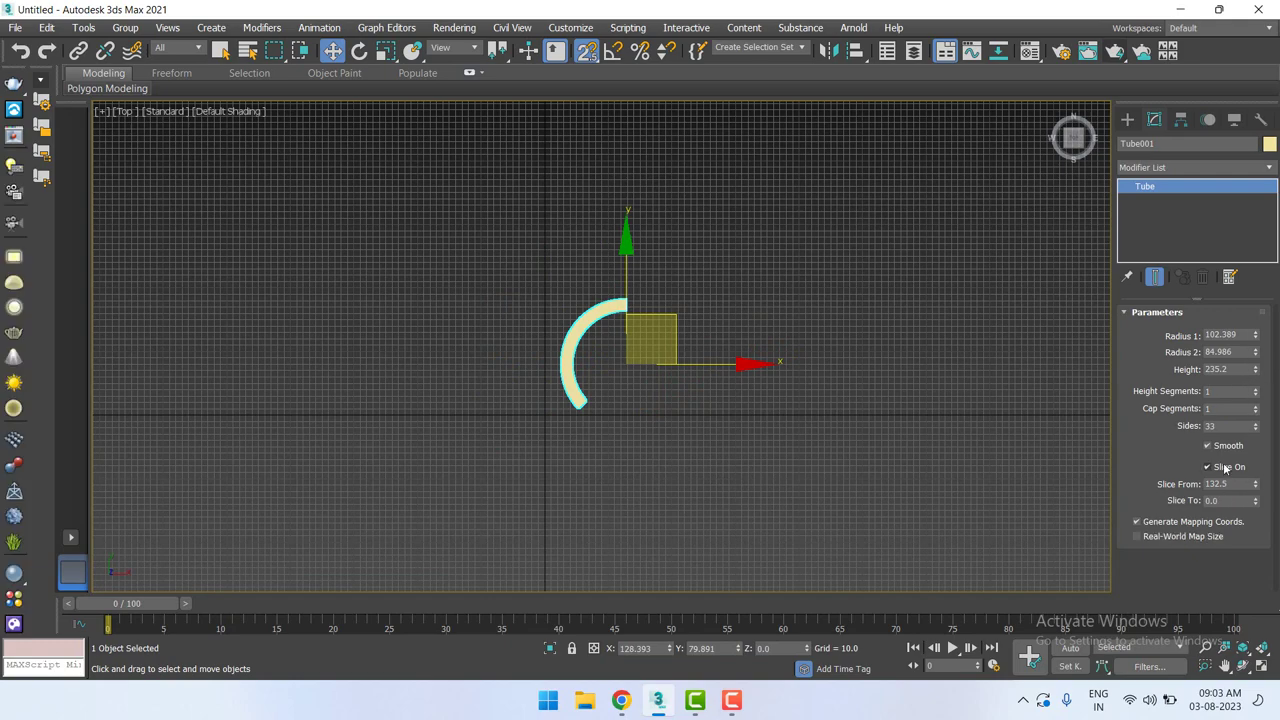
{"action": "mouse_move", "coordinate": [627, 363]}
{"action": "left_mouse_down"}
{"action": "mouse_move", "coordinate": [672, 316]}
{"action": "mouse_move", "coordinate": [616, 349]}
{"action": "left_mouse_up"}
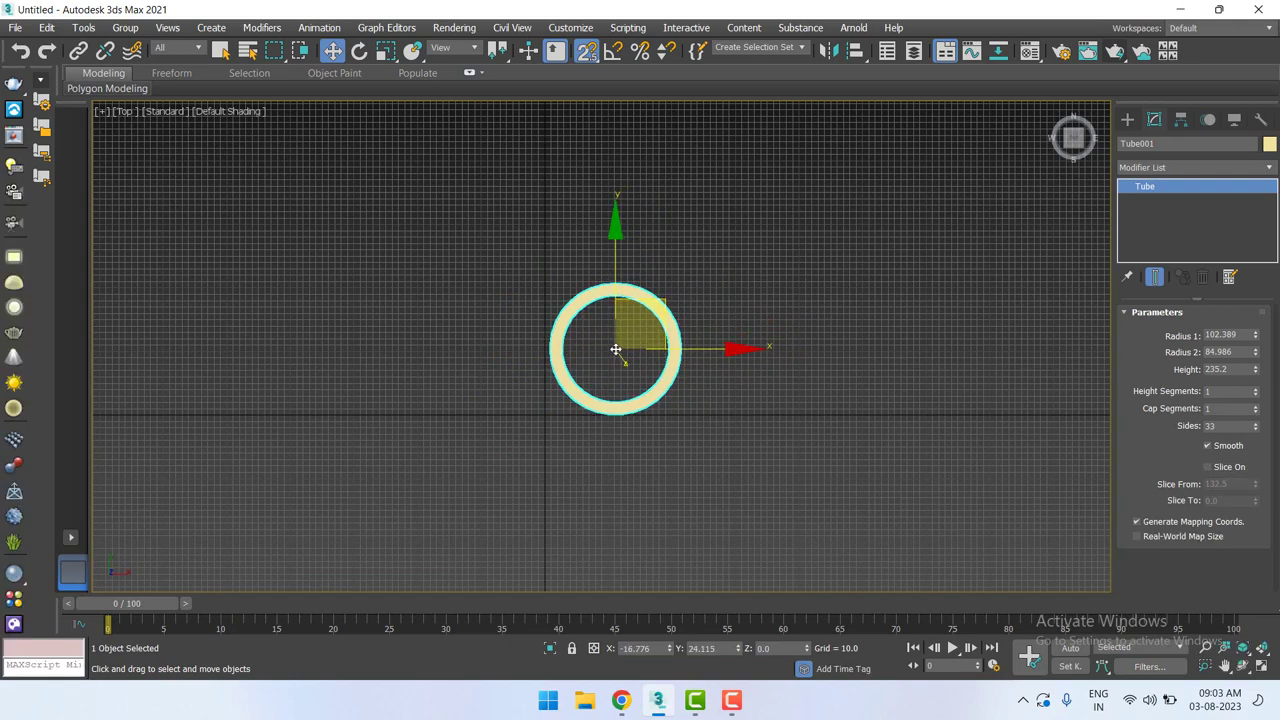
{"action": "left_click", "coordinate": [1207, 466]}
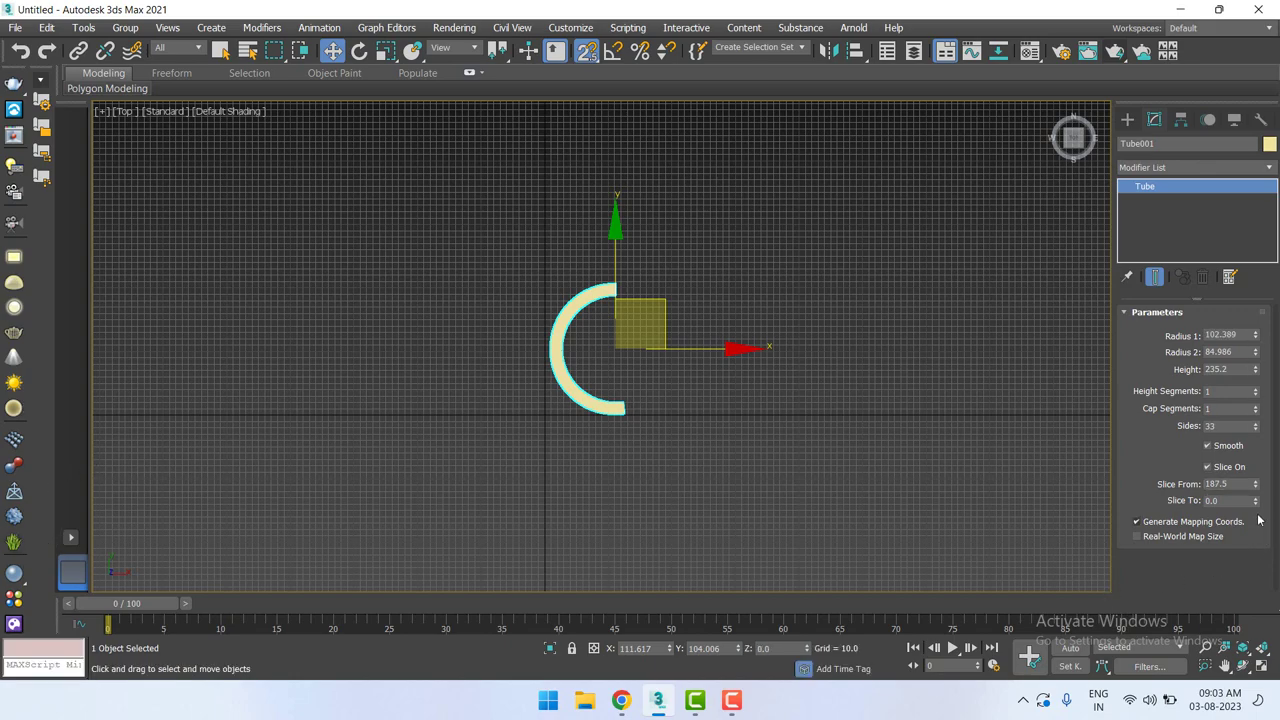
{"action": "left_click_drag", "start_coordinate": [1255, 501], "coordinate": [1245, 390]}
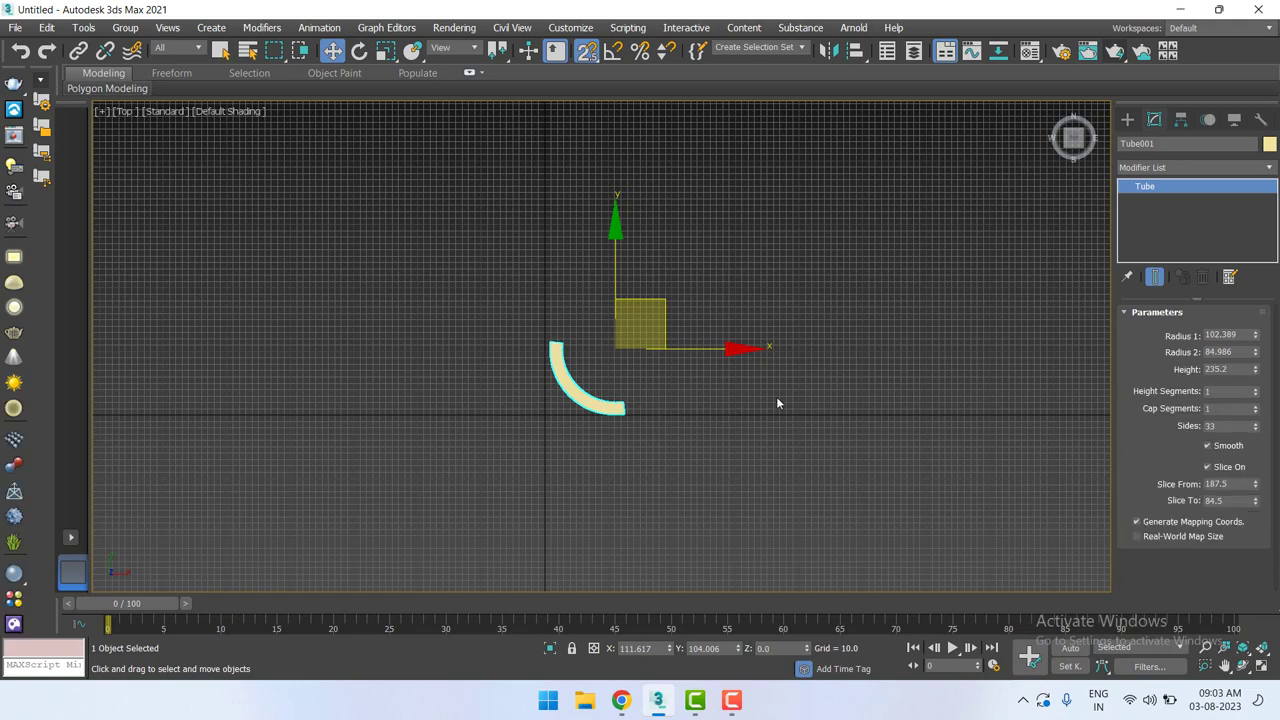
{"action": "left_click", "coordinate": [703, 445]}
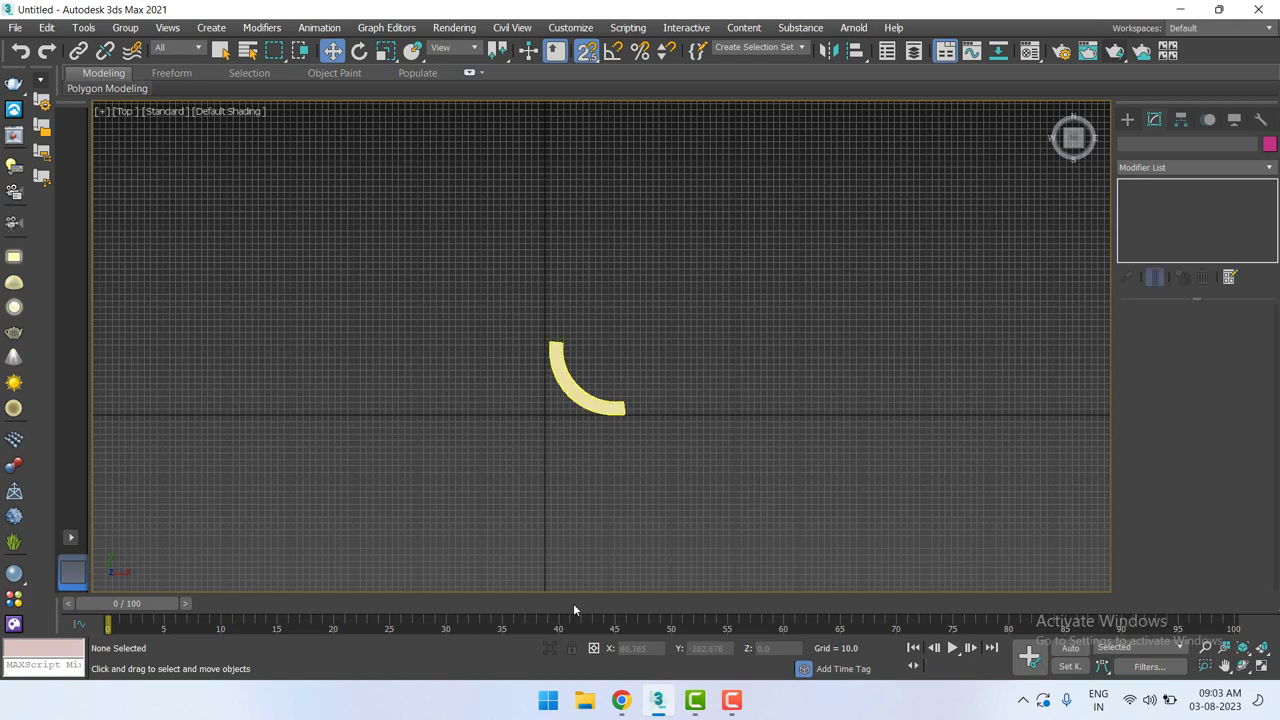
{"action": "mouse_move", "coordinate": [621, 701]}
{"action": "left_click", "coordinate": [533, 625]}
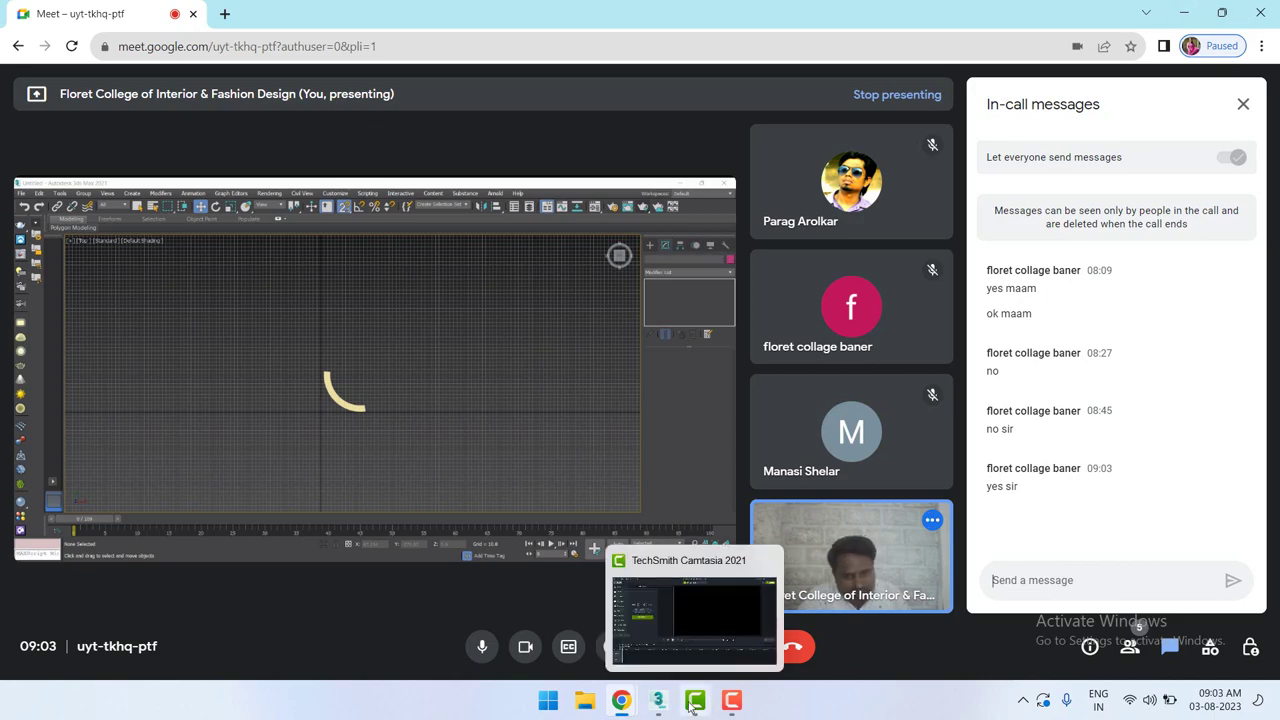
{"action": "left_click", "coordinate": [668, 702]}
Select and delete the tube arc.
{"action": "left_click", "coordinate": [575, 385]}
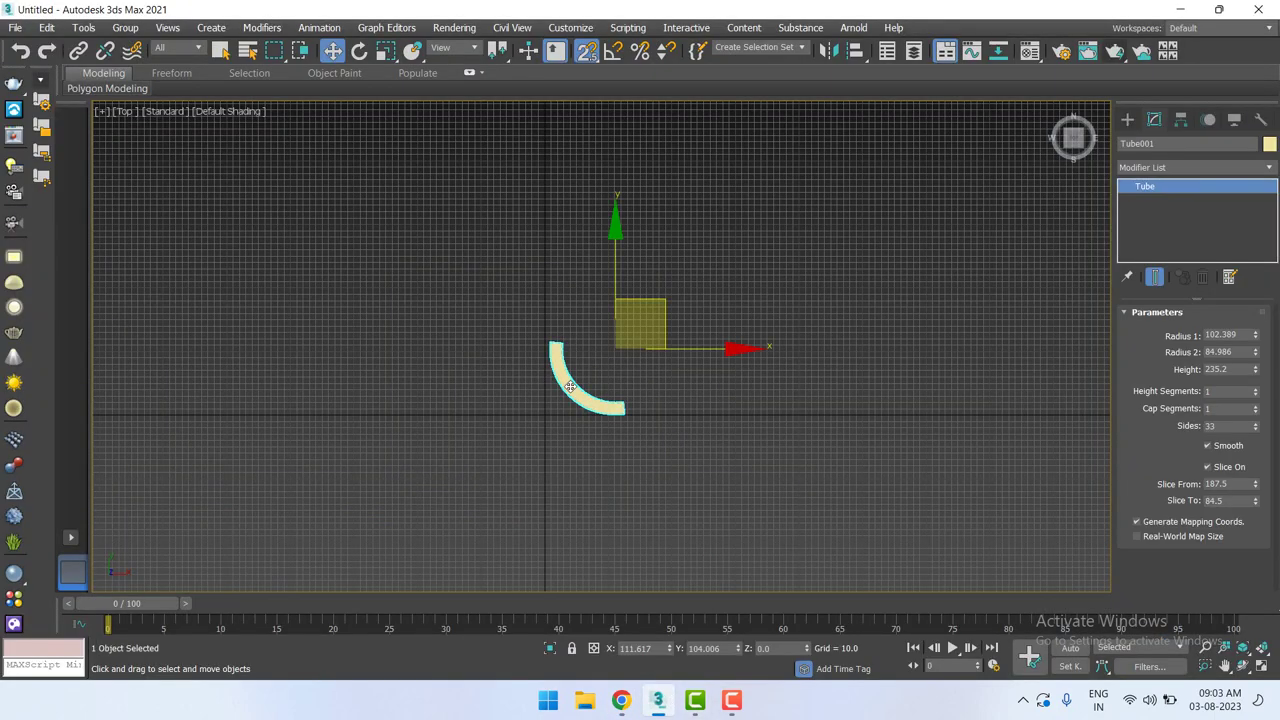
{"action": "middle_click_drag", "start_coordinate": [610, 400], "coordinate": [574, 385]}
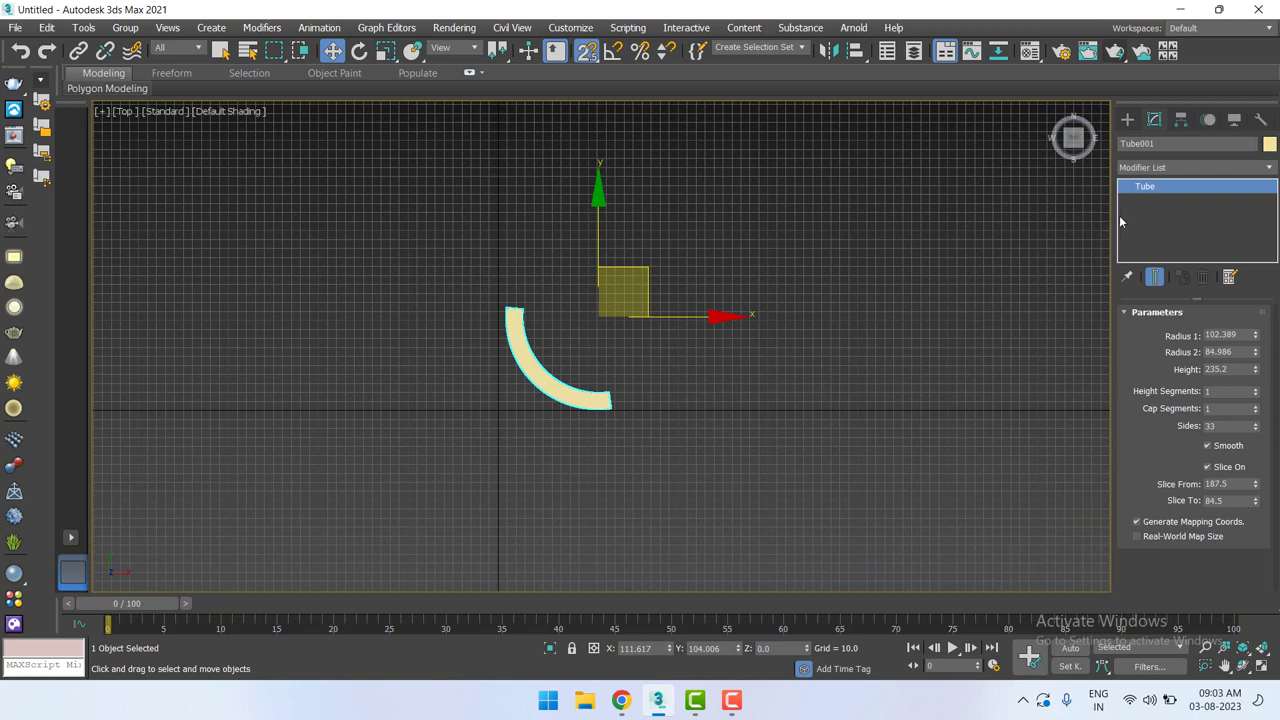
{"action": "key", "text": "Delete"}
Create Pyramid001 on the perspective grid: width 62.697, depth 77.976, height 60.
{"action": "left_click", "coordinate": [1127, 119]}
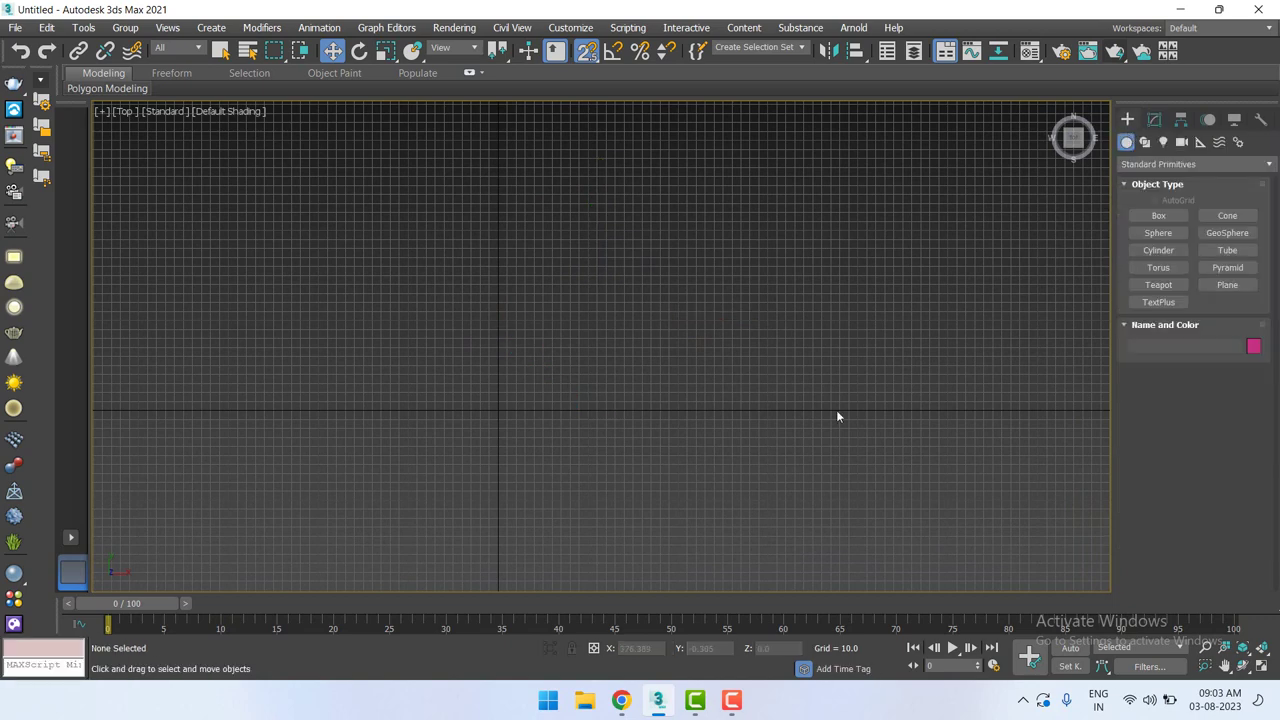
{"action": "key", "text": "p"}
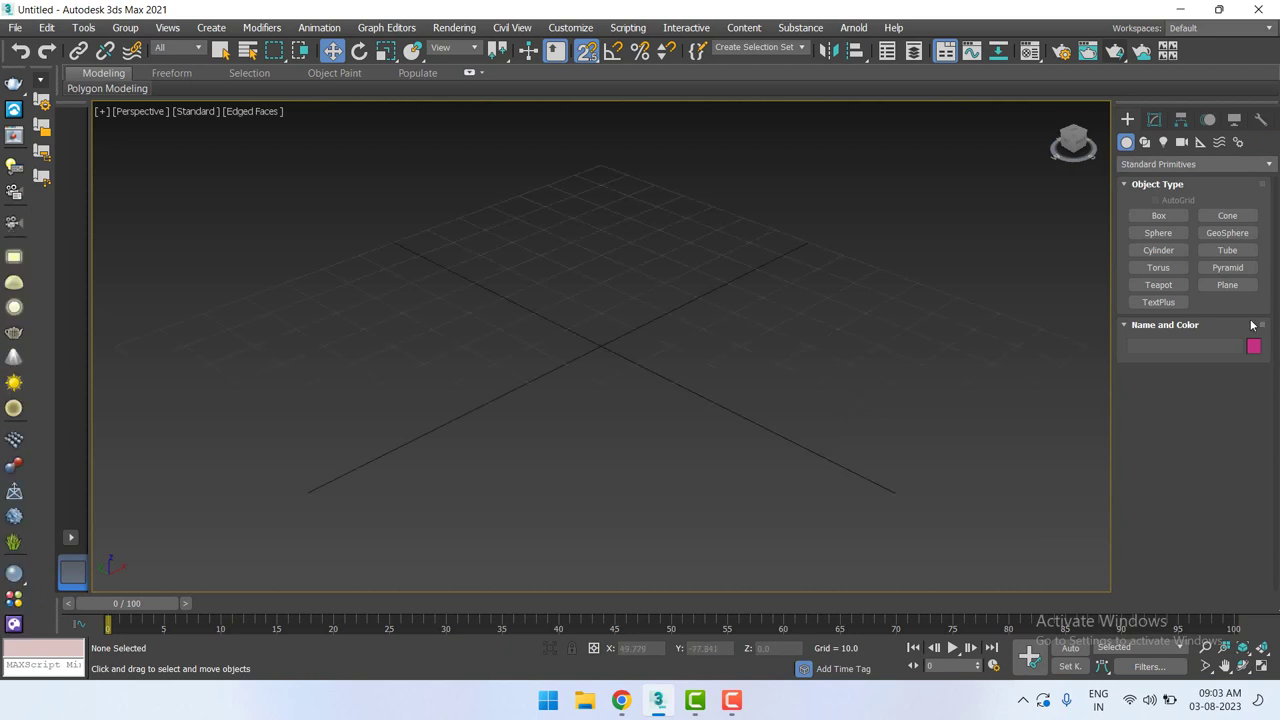
{"action": "left_click", "coordinate": [1226, 270]}
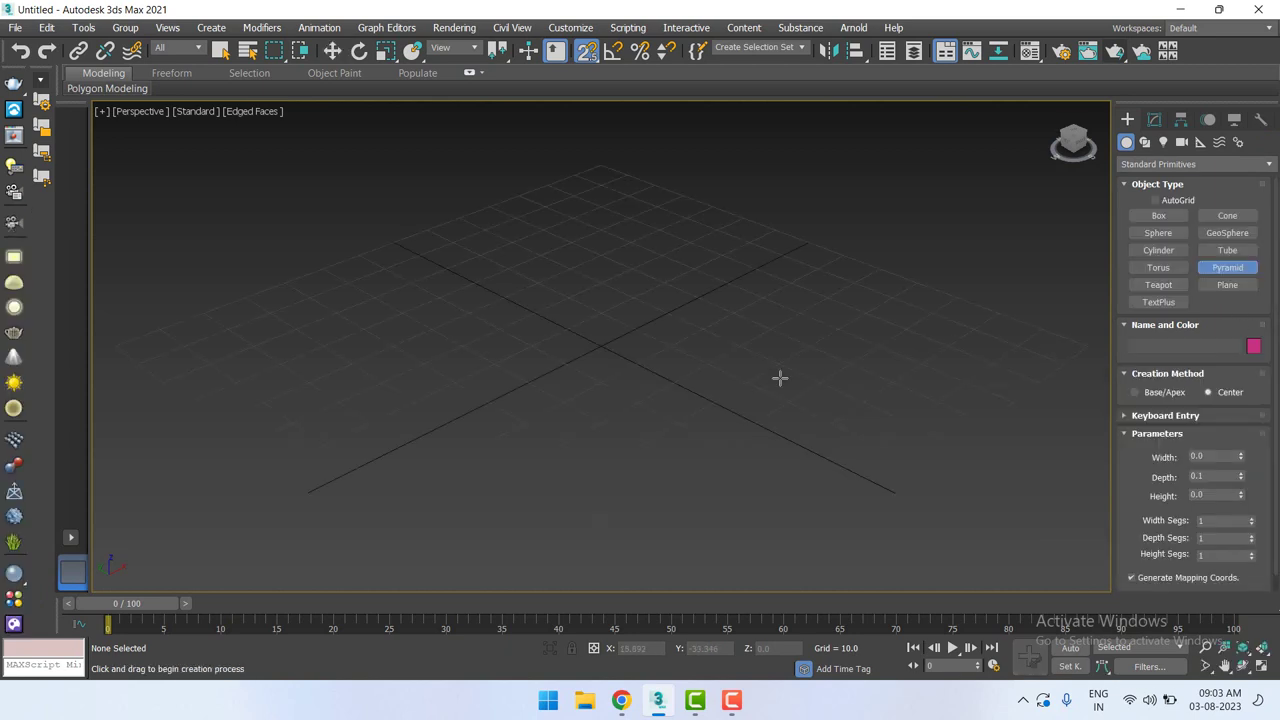
{"action": "scroll", "coordinate": [780, 377], "scroll_direction": "down", "scroll_amount": 2}
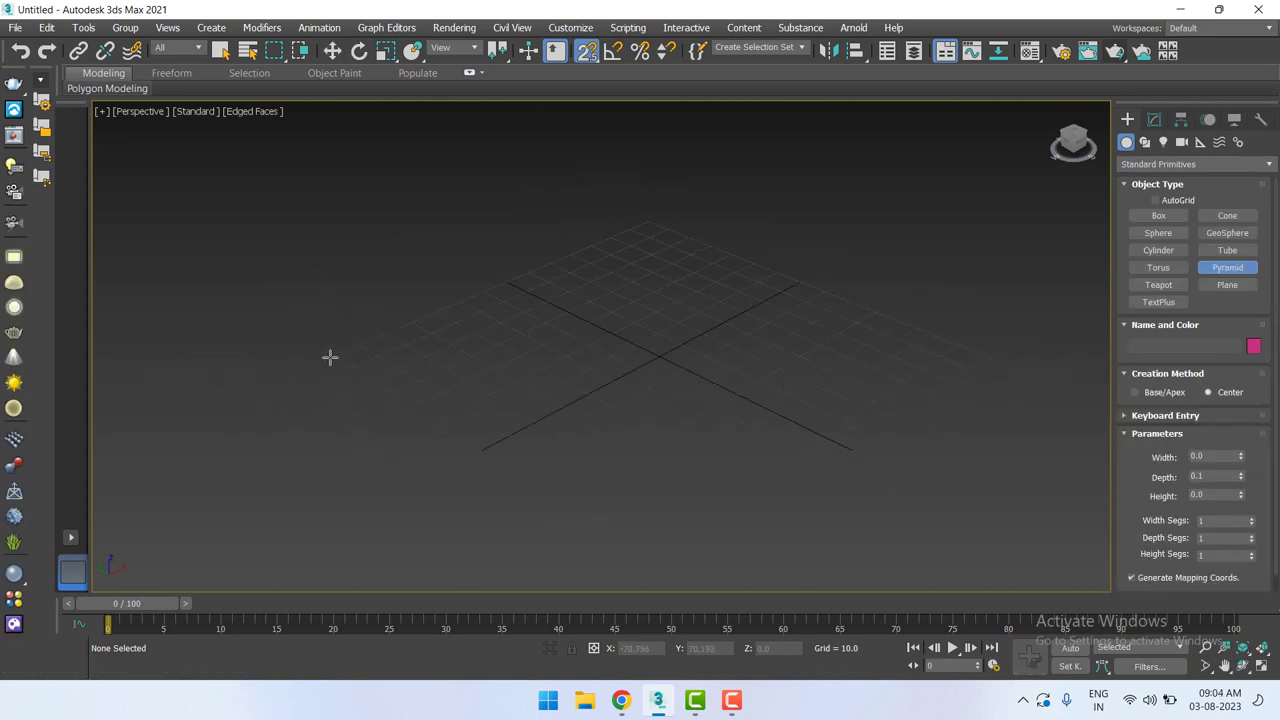
{"action": "mouse_move", "coordinate": [330, 357]}
{"action": "left_mouse_down"}
{"action": "mouse_move", "coordinate": [829, 403]}
{"action": "mouse_move", "coordinate": [1014, 374]}
{"action": "mouse_move", "coordinate": [660, 374]}
{"action": "left_mouse_up"}
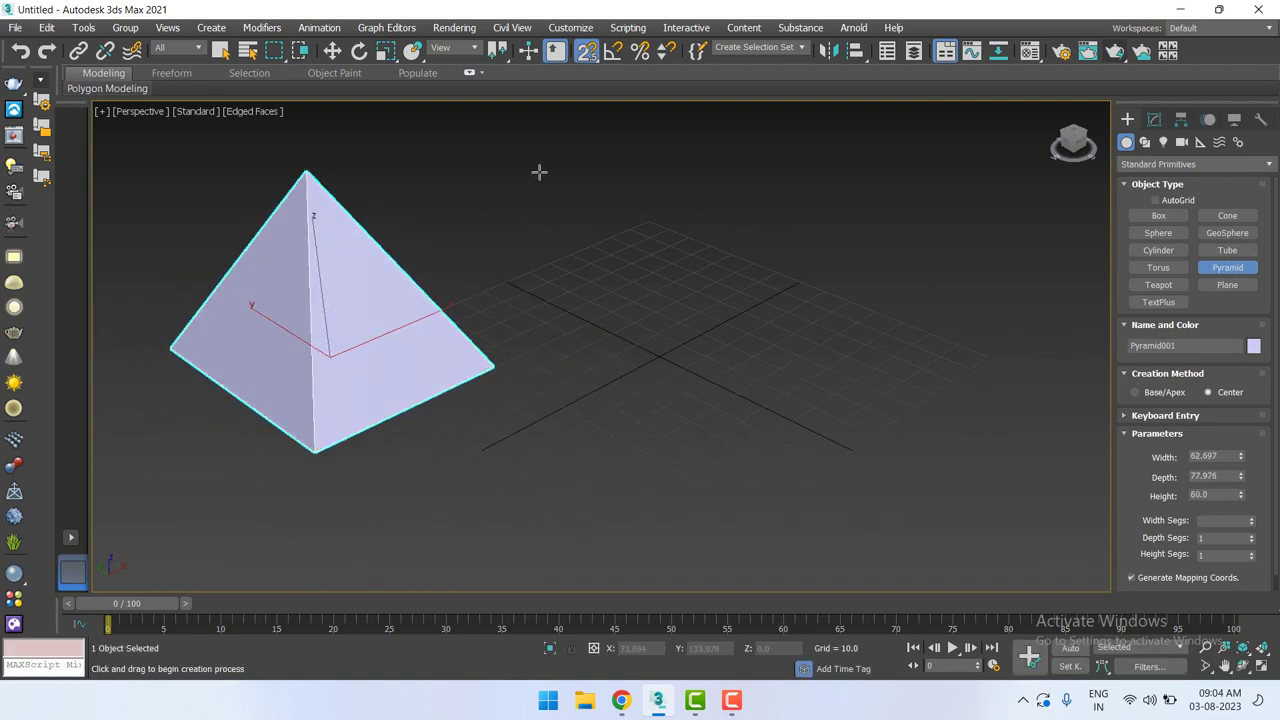
{"action": "key", "text": "w"}
{"action": "mouse_move", "coordinate": [594, 286]}
{"action": "middle_mouse_down"}
{"action": "mouse_move", "coordinate": [651, 334]}
{"action": "mouse_move", "coordinate": [853, 390]}
{"action": "middle_mouse_up"}
Adjust the pyramid's Width and Depth spinners, making it deeper at 89.673.
{"action": "left_click", "coordinate": [1155, 120]}
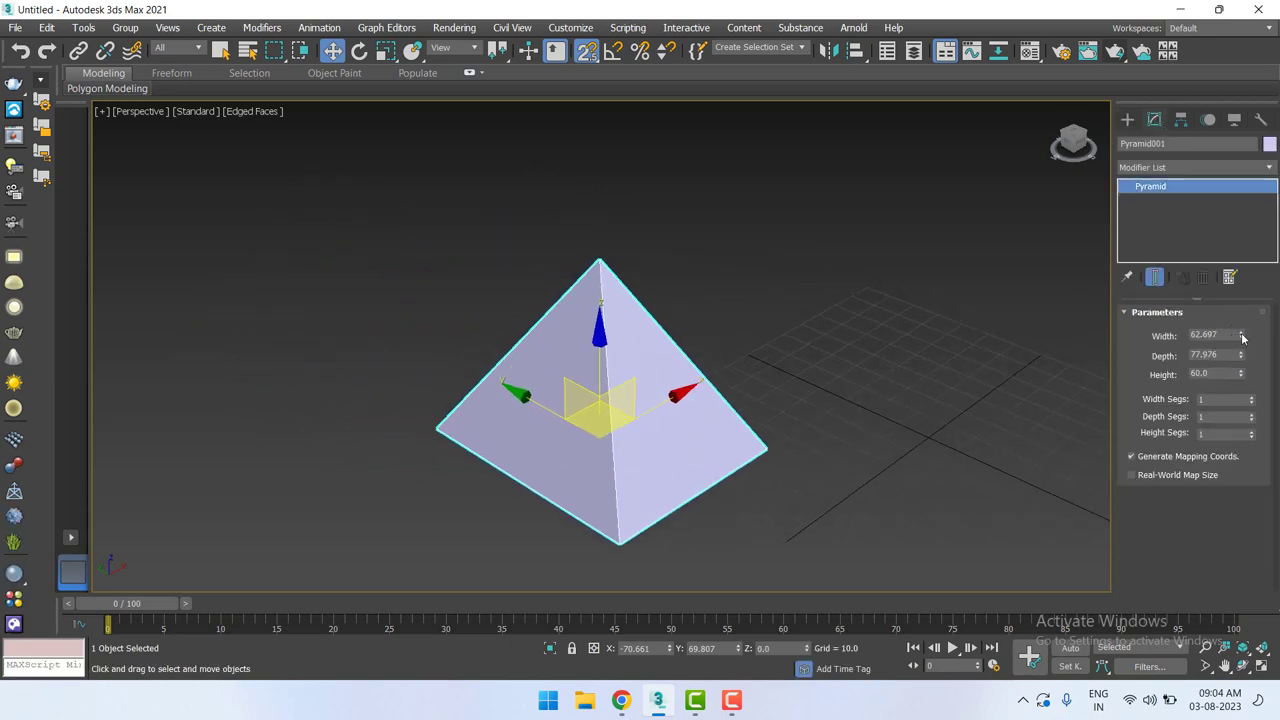
{"action": "left_click_drag", "start_coordinate": [1240, 335], "coordinate": [1237, 260]}
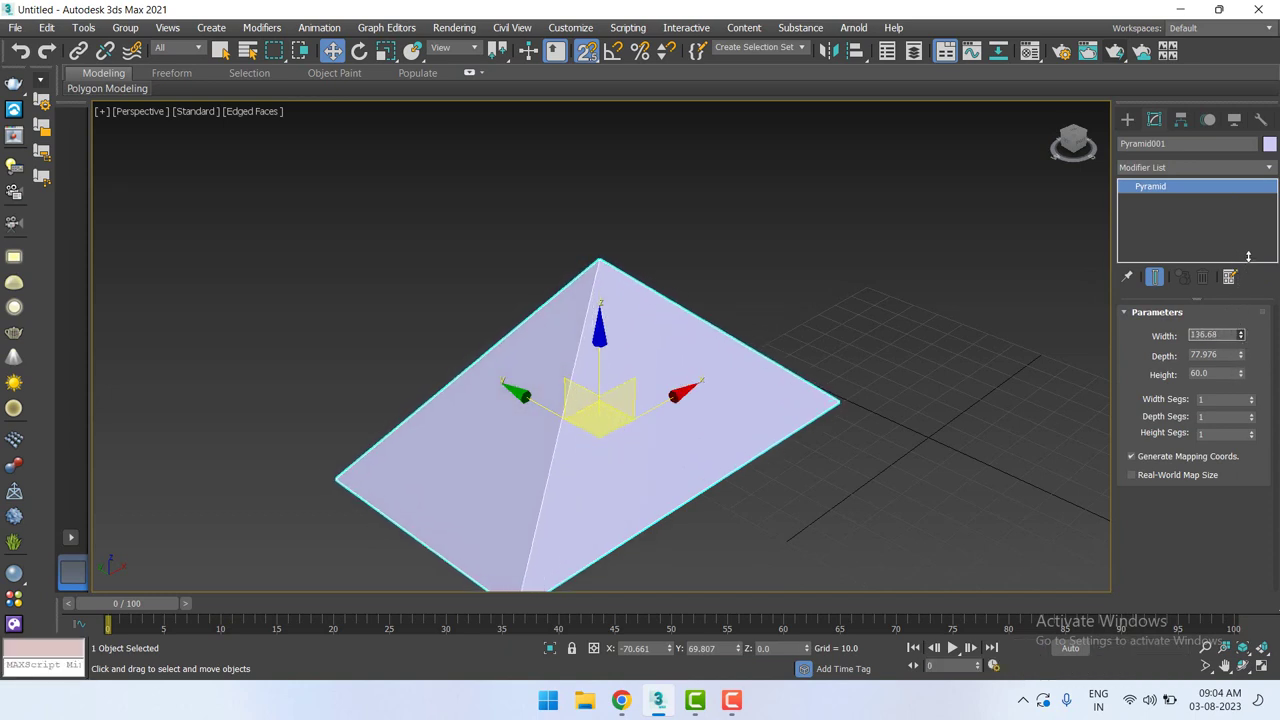
{"action": "mouse_move", "coordinate": [1237, 260]}
{"action": "left_mouse_down"}
{"action": "mouse_move", "coordinate": [1246, 304]}
{"action": "mouse_move", "coordinate": [1247, 285]}
{"action": "left_mouse_up"}
{"action": "middle_click_drag", "start_coordinate": [791, 400], "coordinate": [863, 314]}
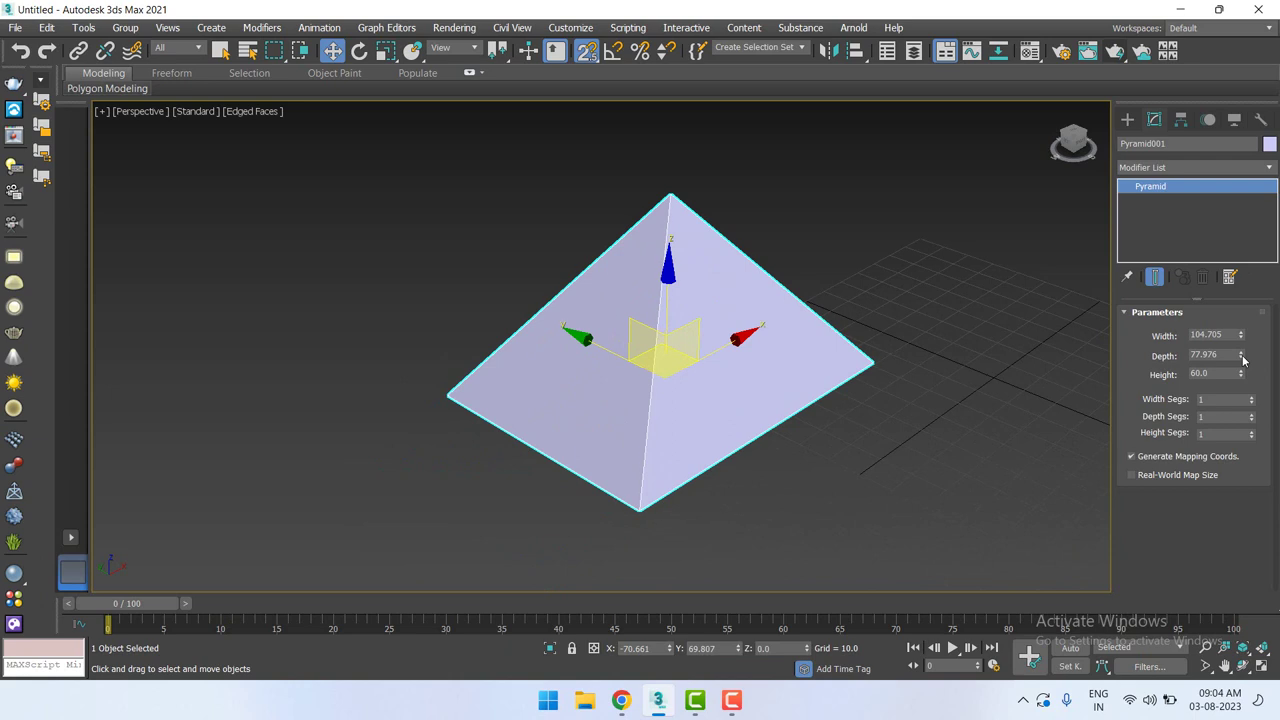
{"action": "mouse_move", "coordinate": [1243, 358]}
{"action": "left_mouse_down"}
{"action": "mouse_move", "coordinate": [1240, 343]}
{"action": "mouse_move", "coordinate": [1252, 410]}
{"action": "mouse_move", "coordinate": [1250, 355]}
{"action": "left_mouse_up"}
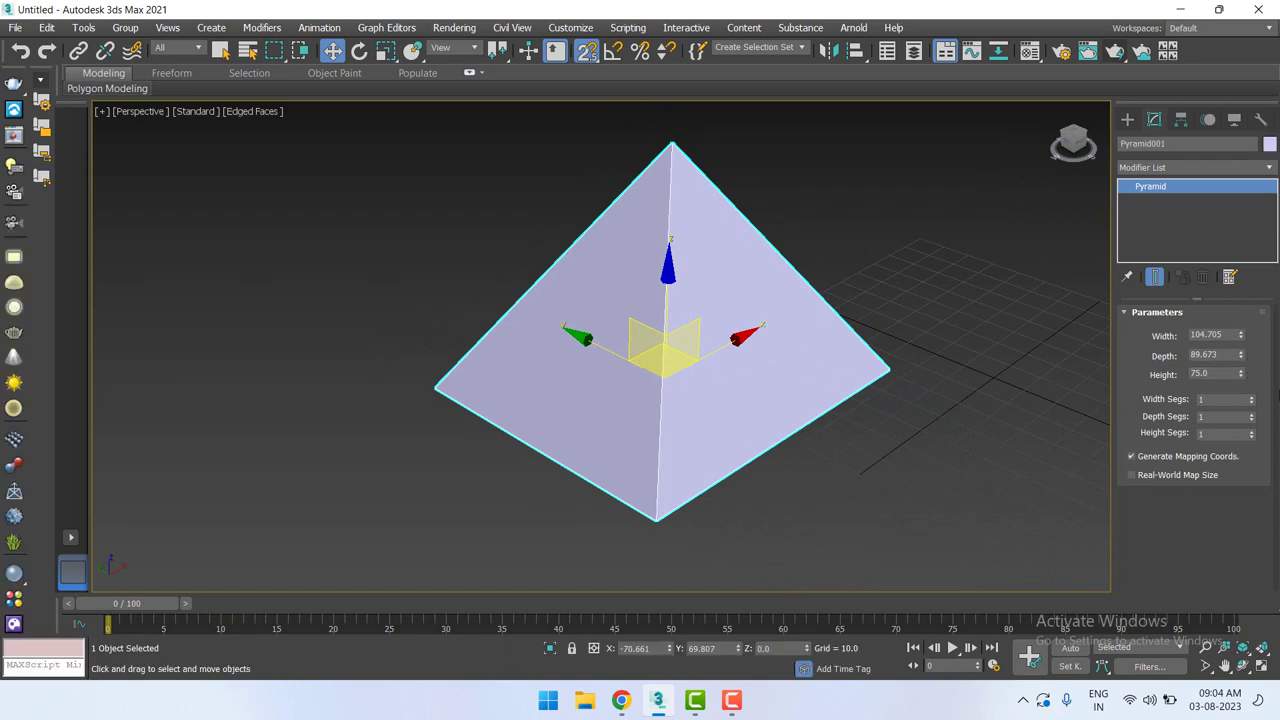
Set Width Segs to 16 and Depth Segs to 42, and widen the base to 128.787.
{"action": "left_click_drag", "start_coordinate": [1252, 400], "coordinate": [1259, 390]}
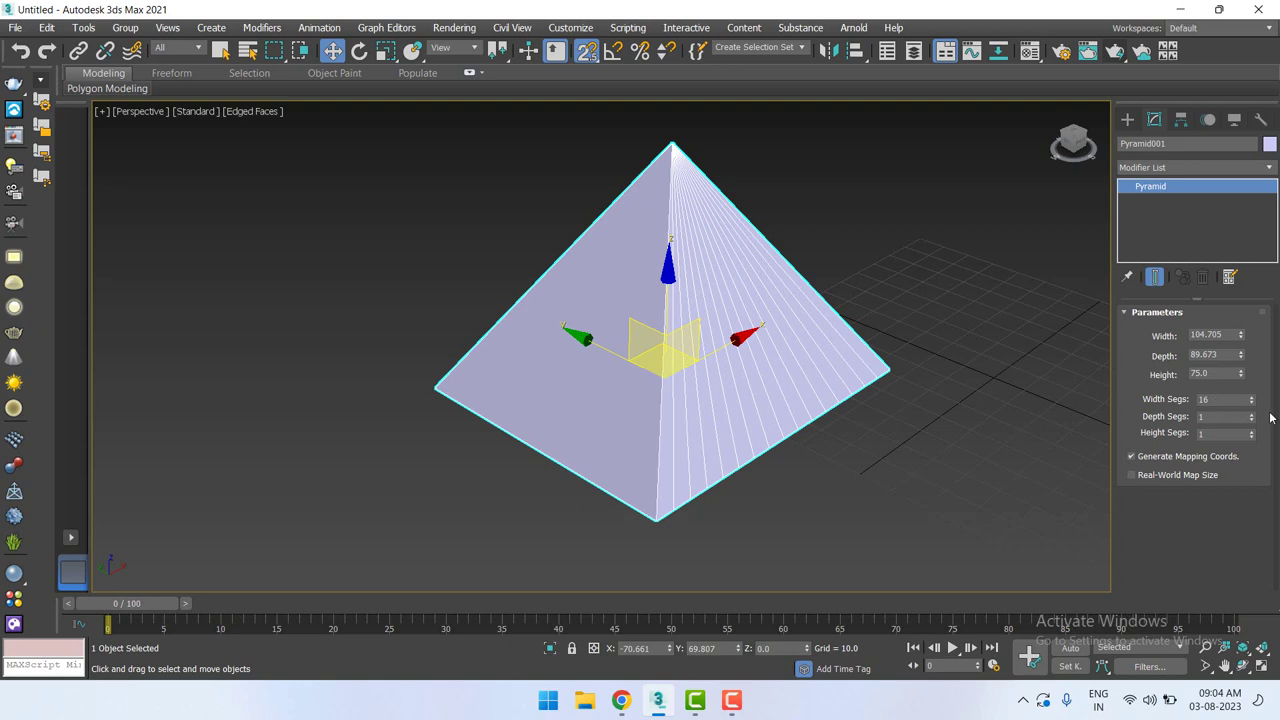
{"action": "left_click_drag", "start_coordinate": [1251, 416], "coordinate": [798, 196]}
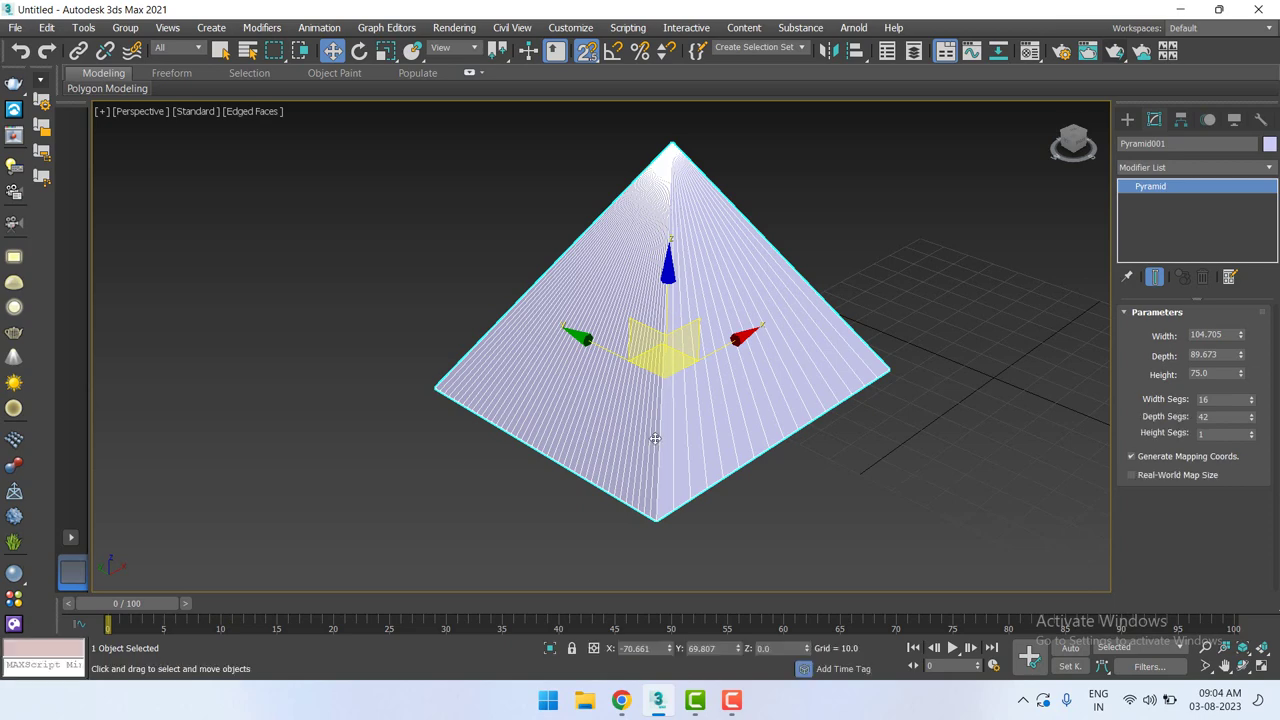
{"action": "left_click", "coordinate": [1250, 438]}
{"action": "key", "text": "Return"}
{"action": "mouse_move", "coordinate": [1240, 335]}
{"action": "left_mouse_down"}
{"action": "mouse_move", "coordinate": [1240, 307]}
{"action": "mouse_move", "coordinate": [1250, 335]}
{"action": "mouse_move", "coordinate": [1250, 318]}
{"action": "left_mouse_up"}
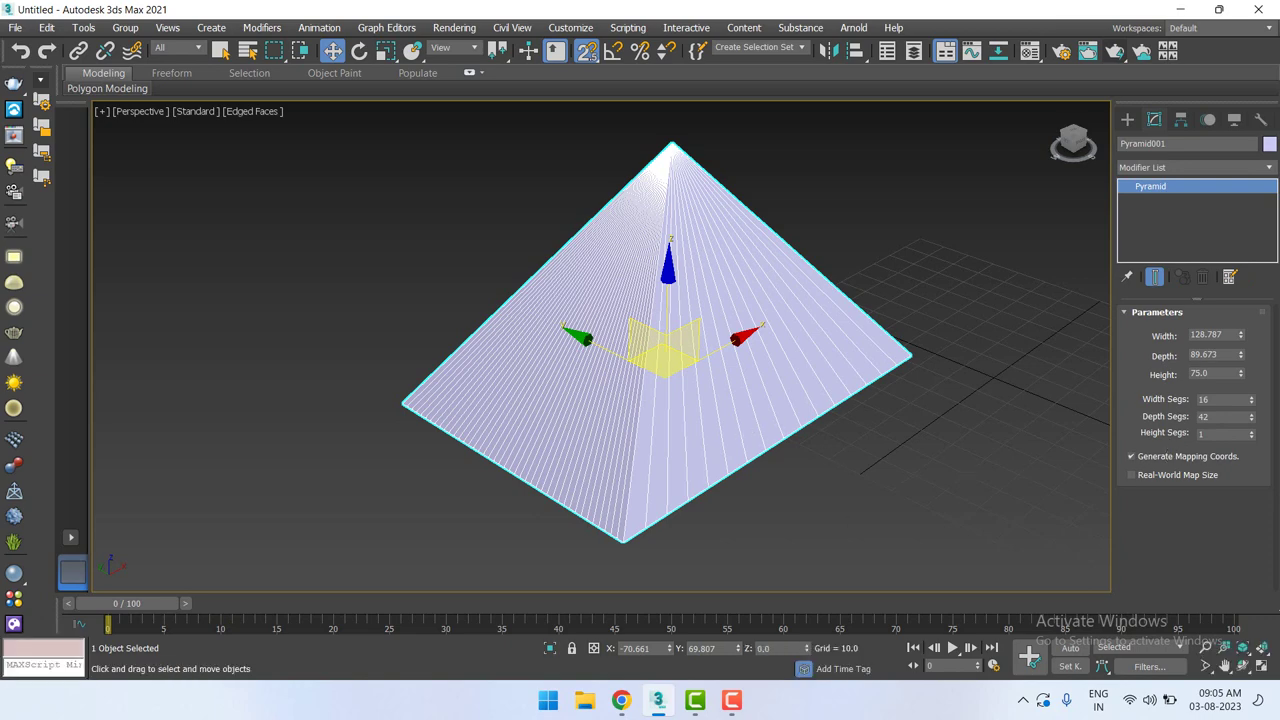
Delete the pyramid and create Teapot001 with radius 22.589 at the grid centre.
{"action": "key", "text": "Delete"}
{"action": "key", "text": "z"}
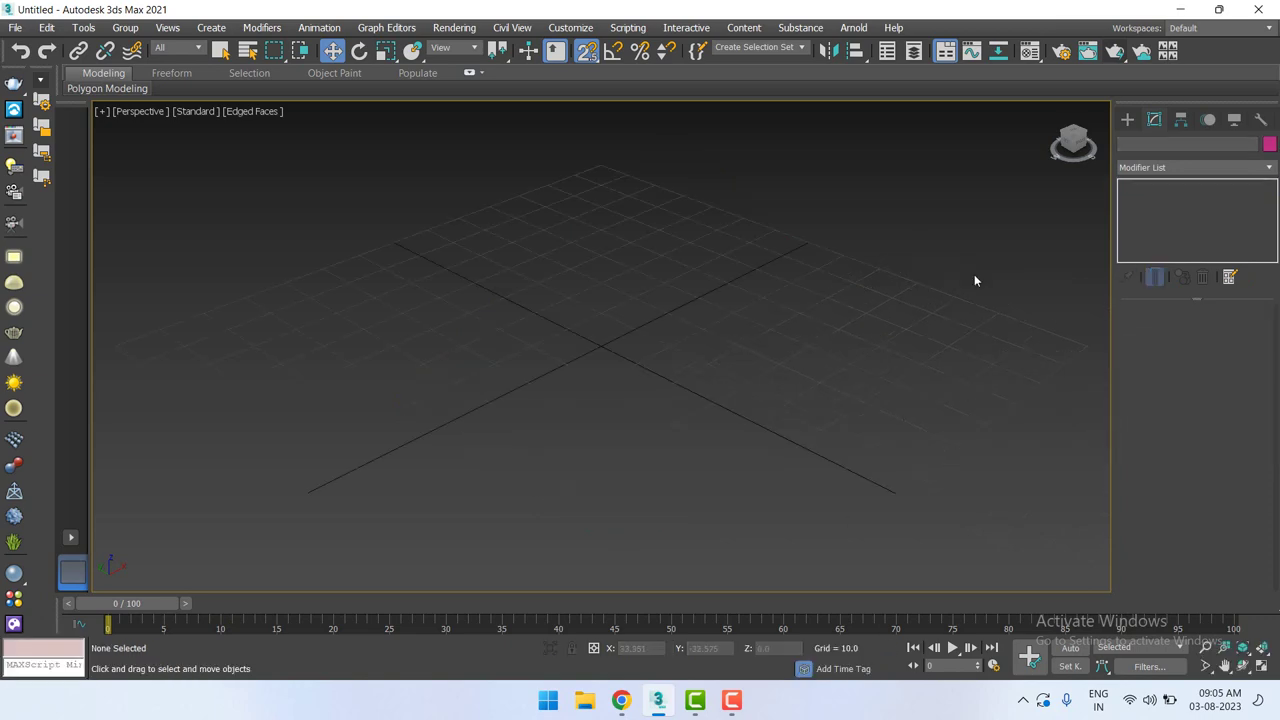
{"action": "left_click", "coordinate": [1127, 119]}
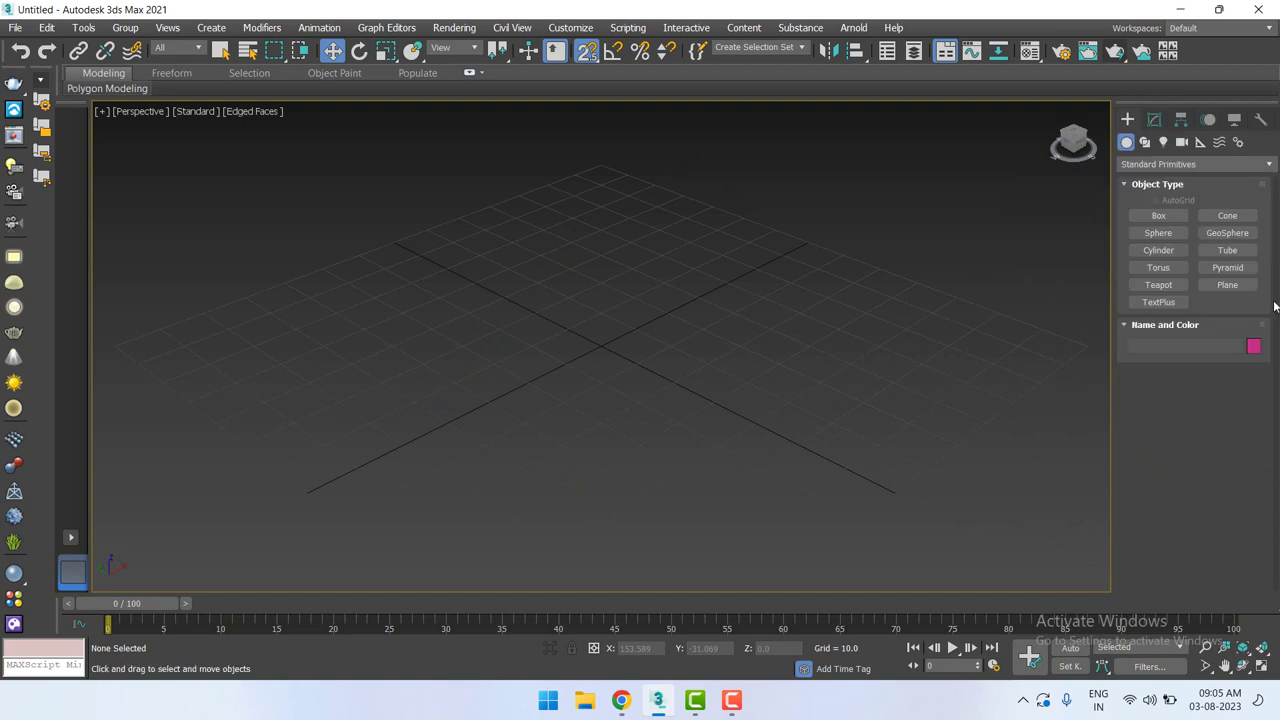
{"action": "left_click", "coordinate": [1160, 285]}
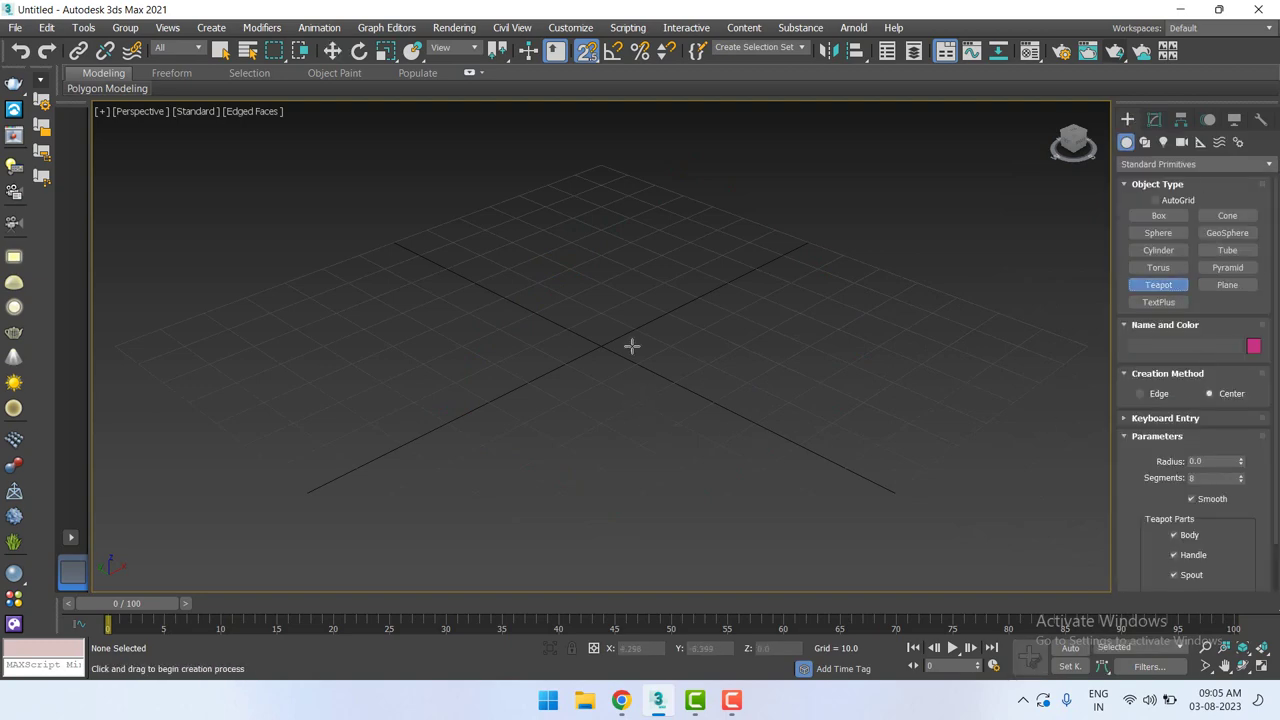
{"action": "left_click_drag", "start_coordinate": [604, 343], "coordinate": [660, 396]}
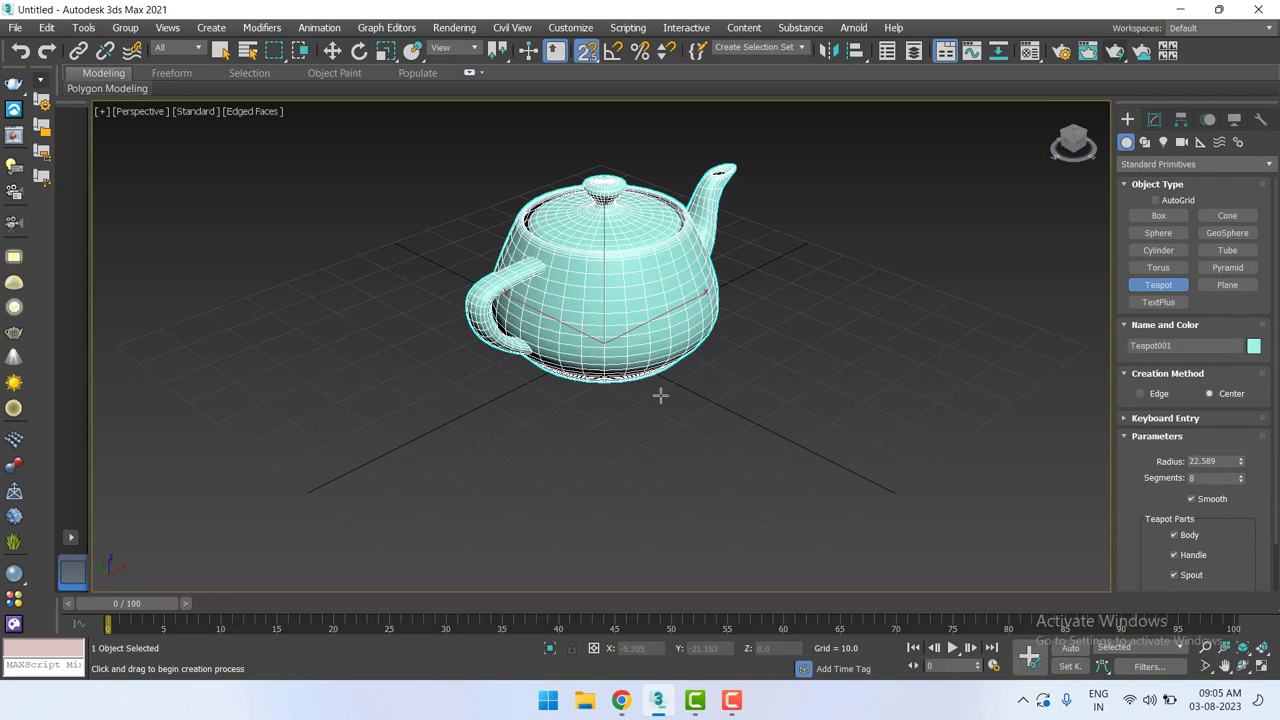
{"action": "right_click", "coordinate": [662, 400]}
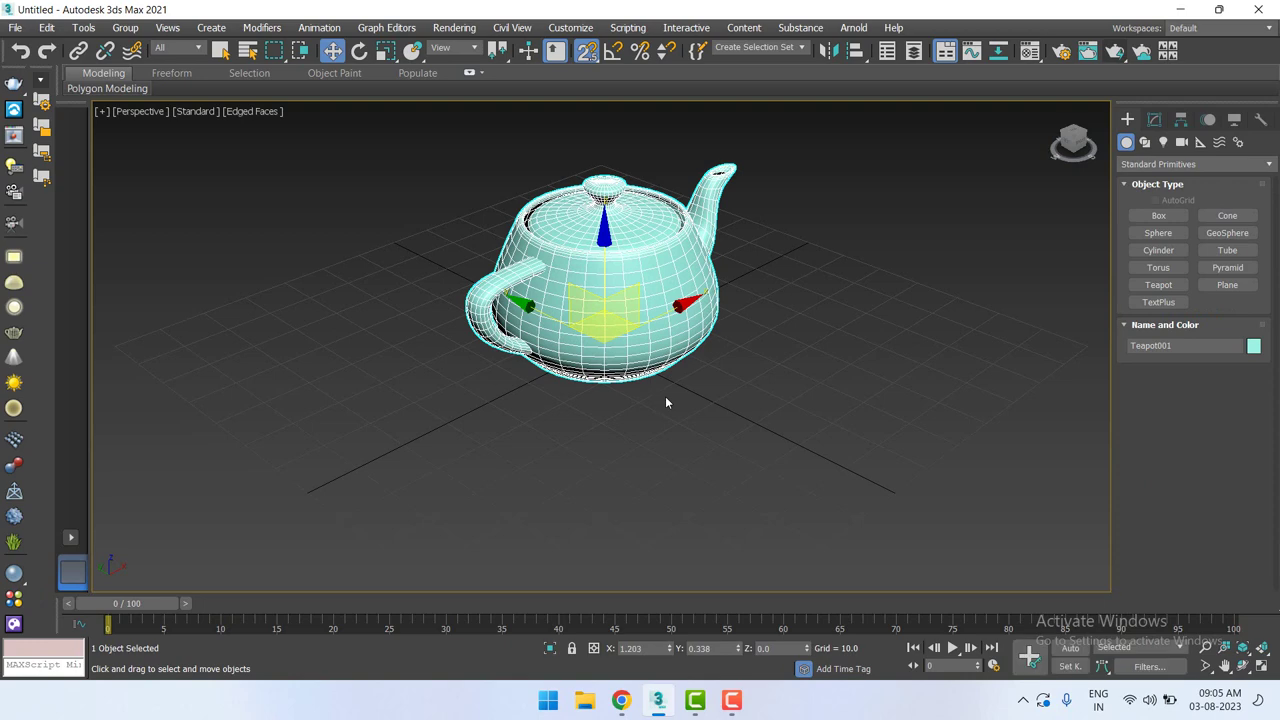
{"action": "middle_click_drag", "start_coordinate": [726, 329], "coordinate": [709, 380]}
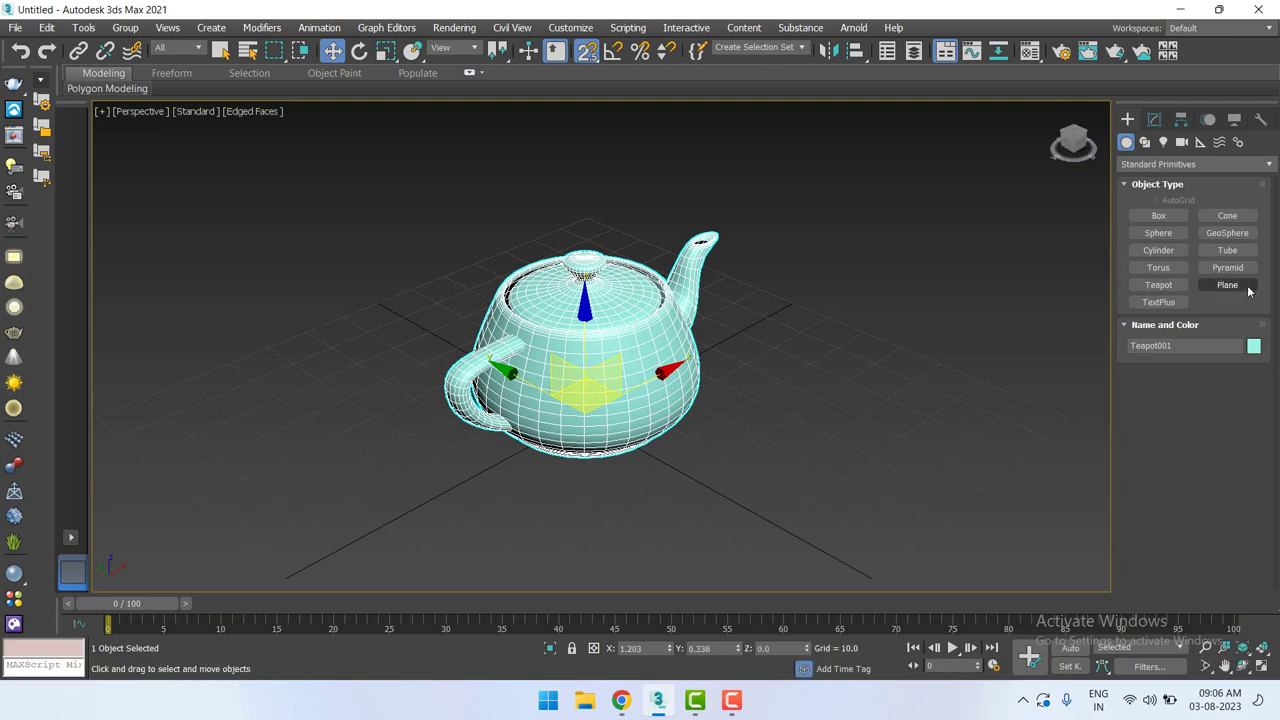
{"action": "left_click", "coordinate": [1155, 119]}
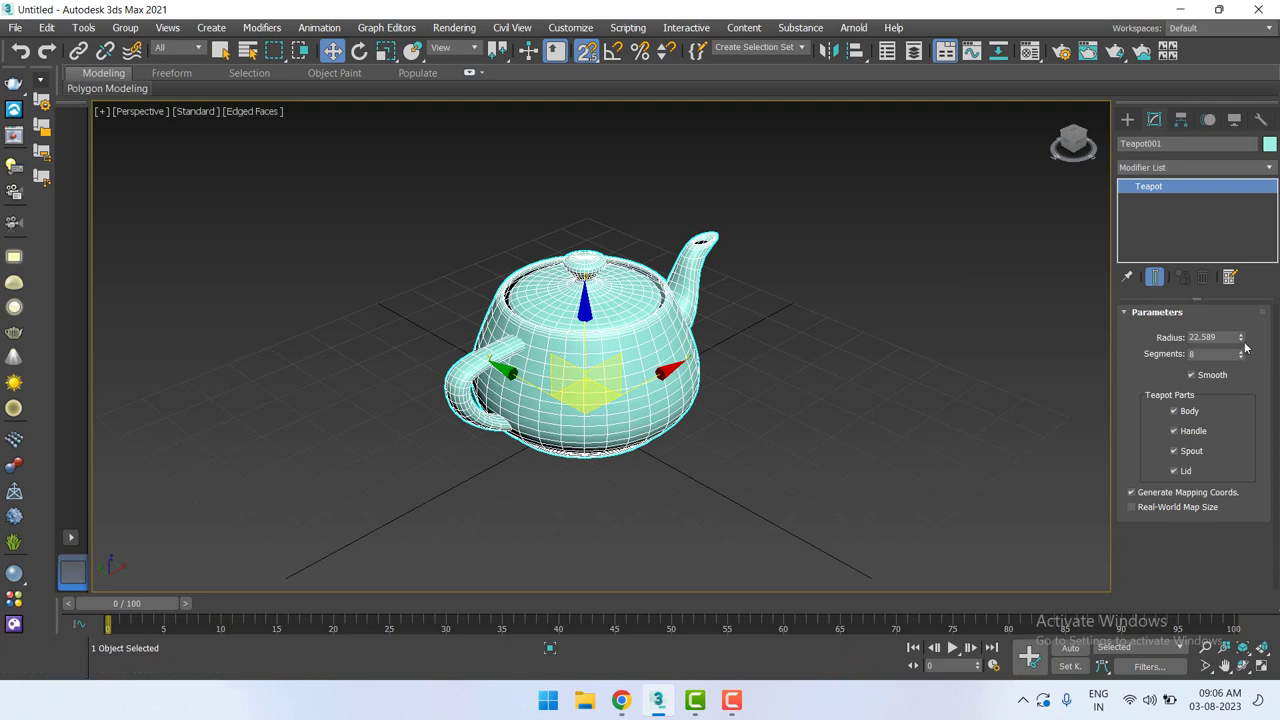
{"action": "mouse_move", "coordinate": [1240, 337]}
{"action": "left_mouse_down"}
{"action": "mouse_move", "coordinate": [1249, 324]}
{"action": "mouse_move", "coordinate": [1228, 408]}
{"action": "left_mouse_up"}
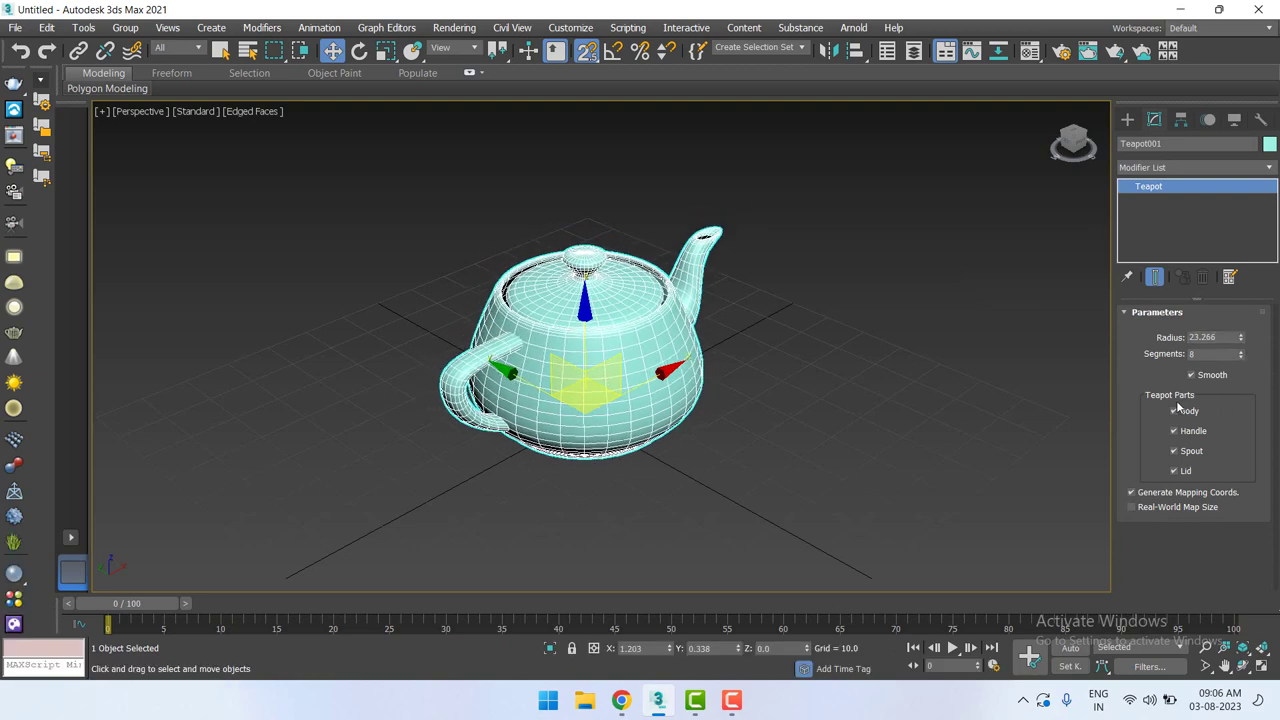
{"action": "left_click", "coordinate": [1192, 413]}
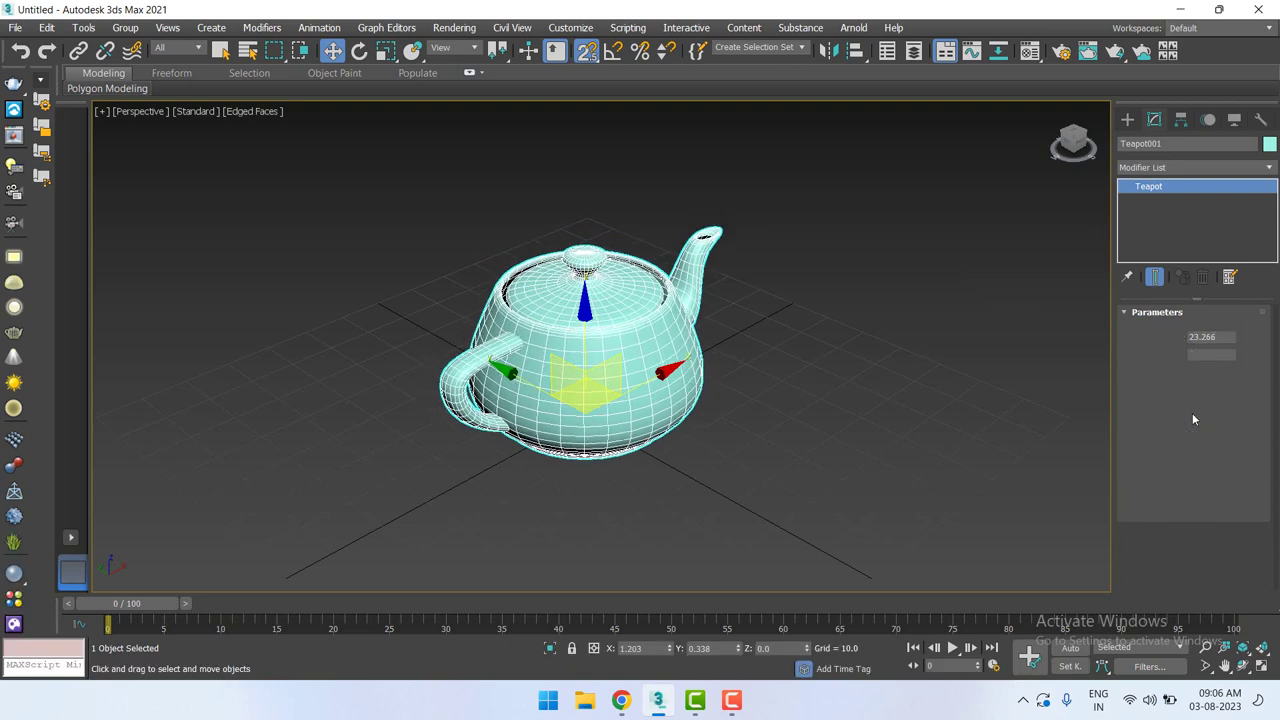
{"action": "left_click", "coordinate": [1175, 411]}
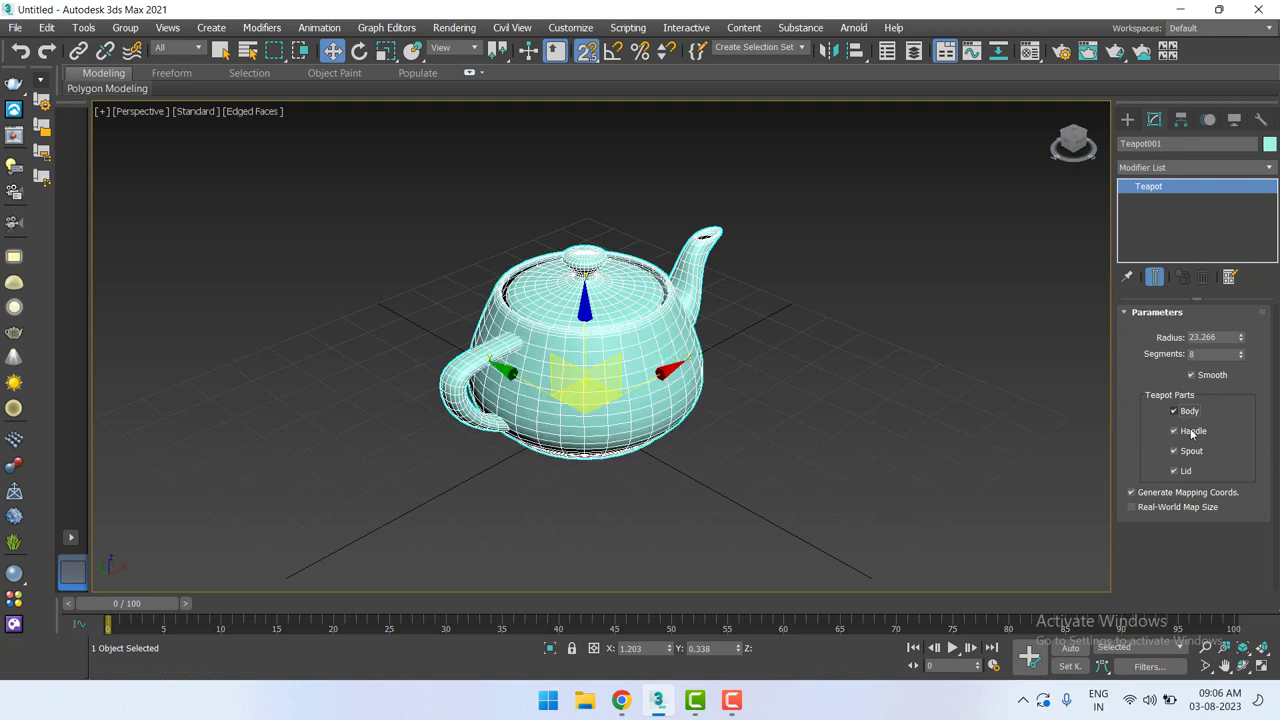
{"action": "left_click", "coordinate": [1175, 431]}
{"action": "left_click", "coordinate": [1175, 431]}
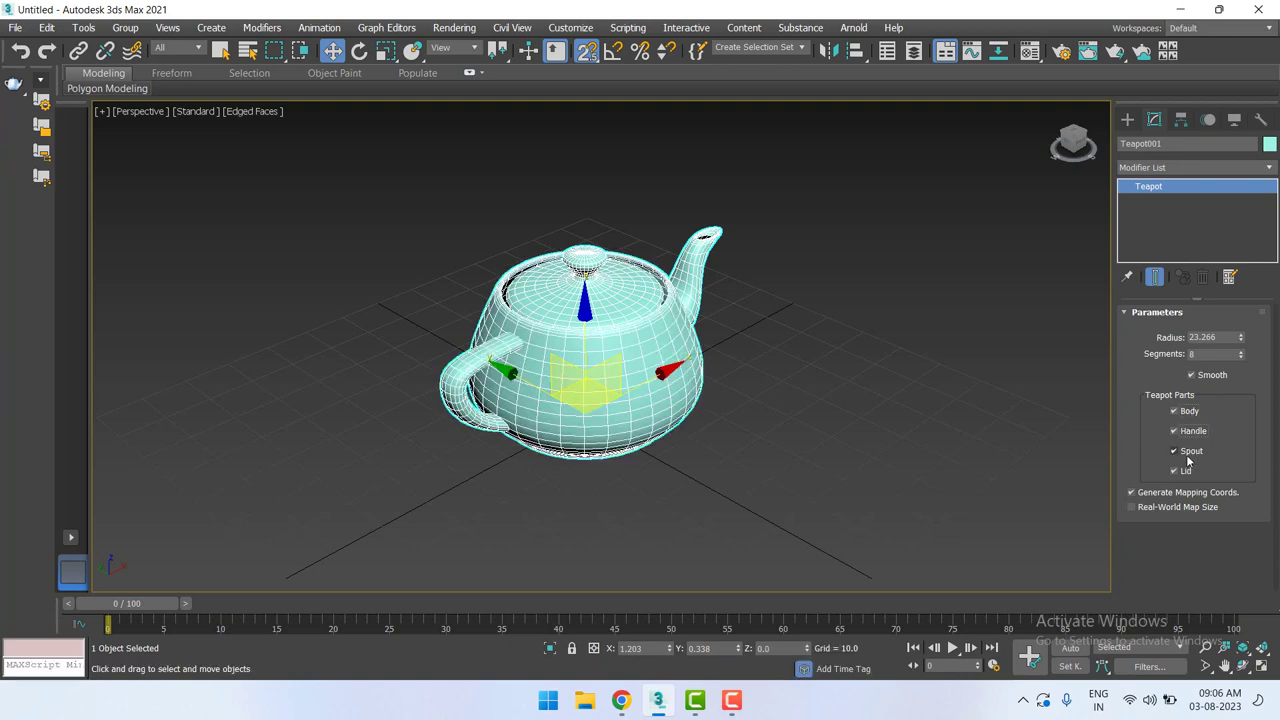
{"action": "left_click", "coordinate": [1175, 451]}
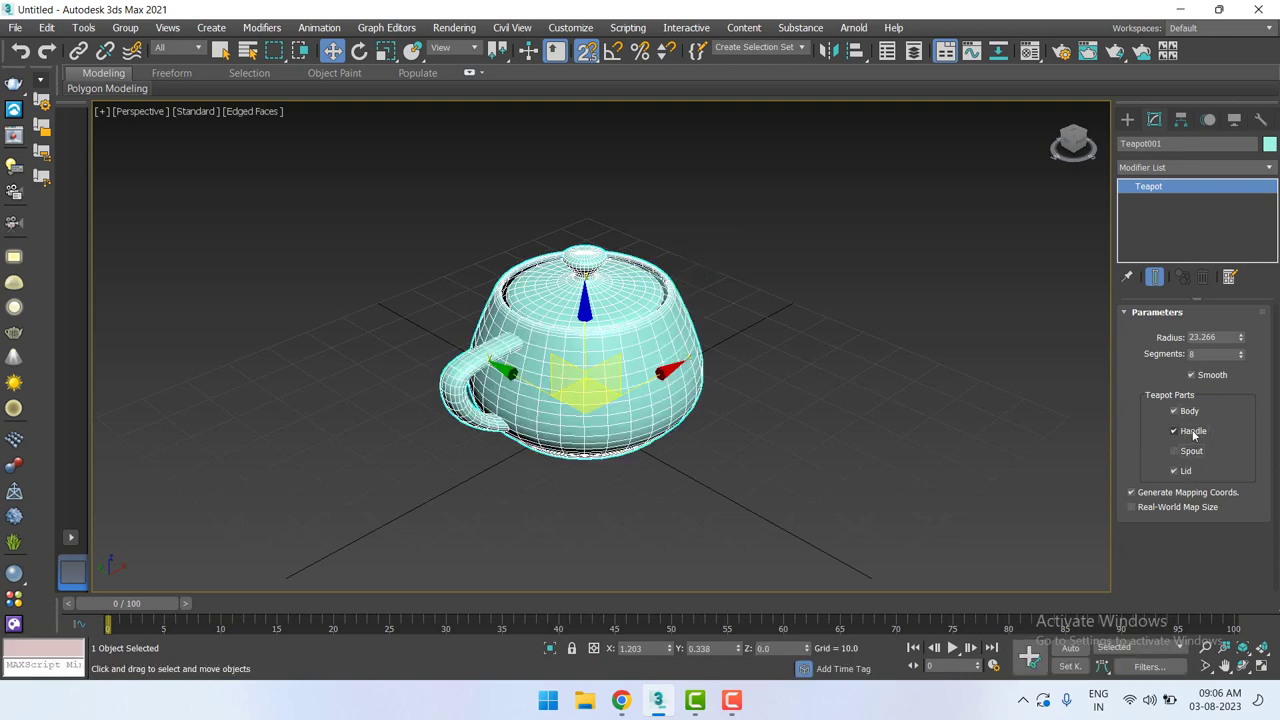
{"action": "left_click", "coordinate": [1188, 474]}
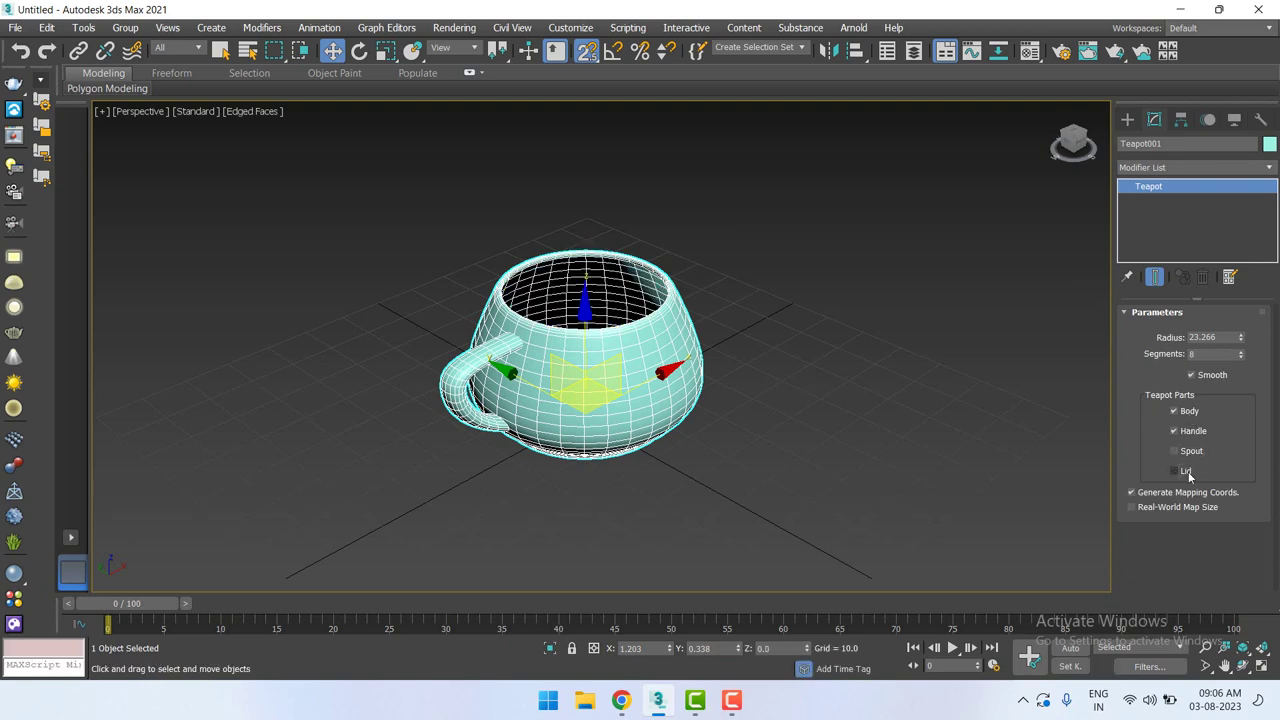
{"action": "left_click", "coordinate": [876, 433]}
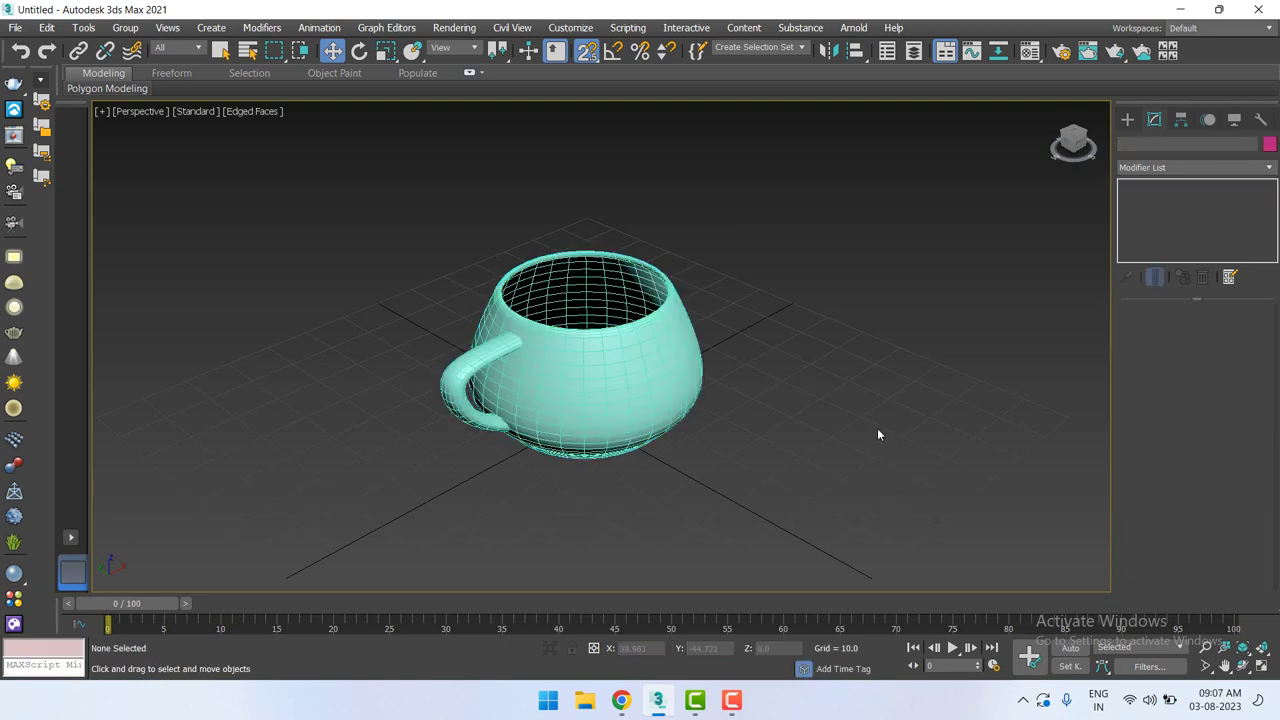
{"action": "left_click", "coordinate": [573, 399]}
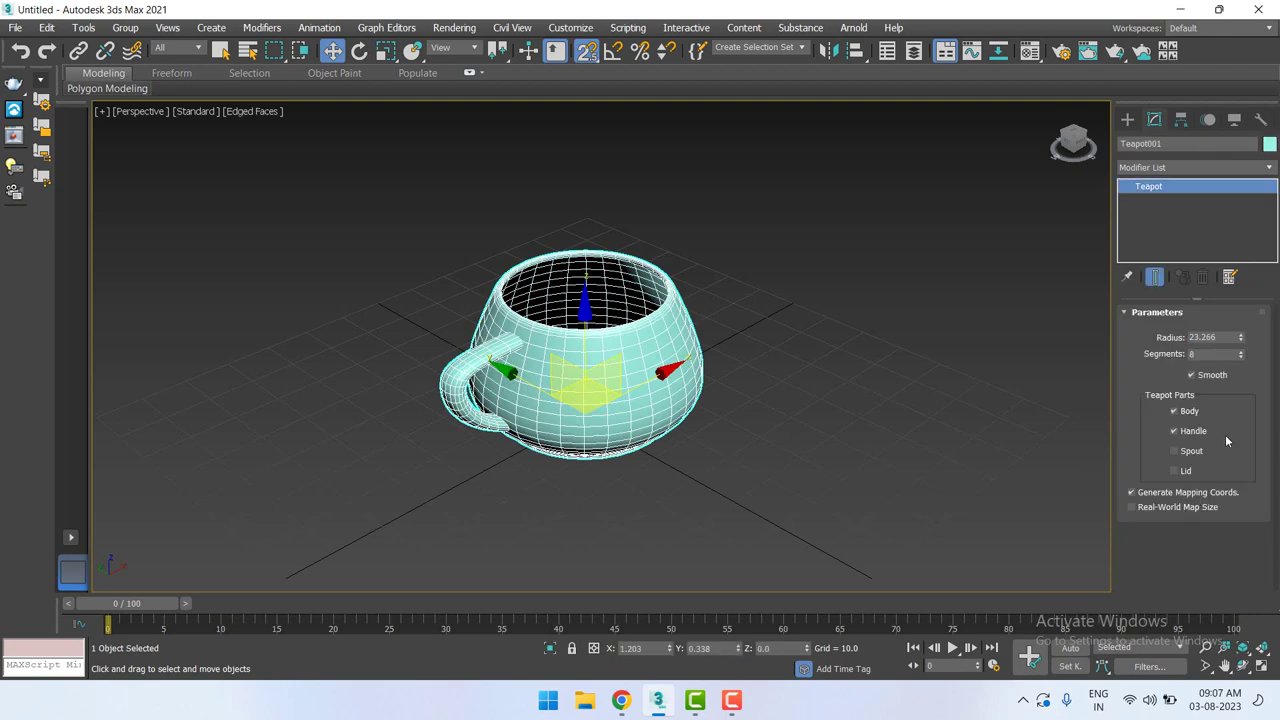
{"action": "left_click", "coordinate": [1176, 471]}
{"action": "left_click", "coordinate": [949, 406]}
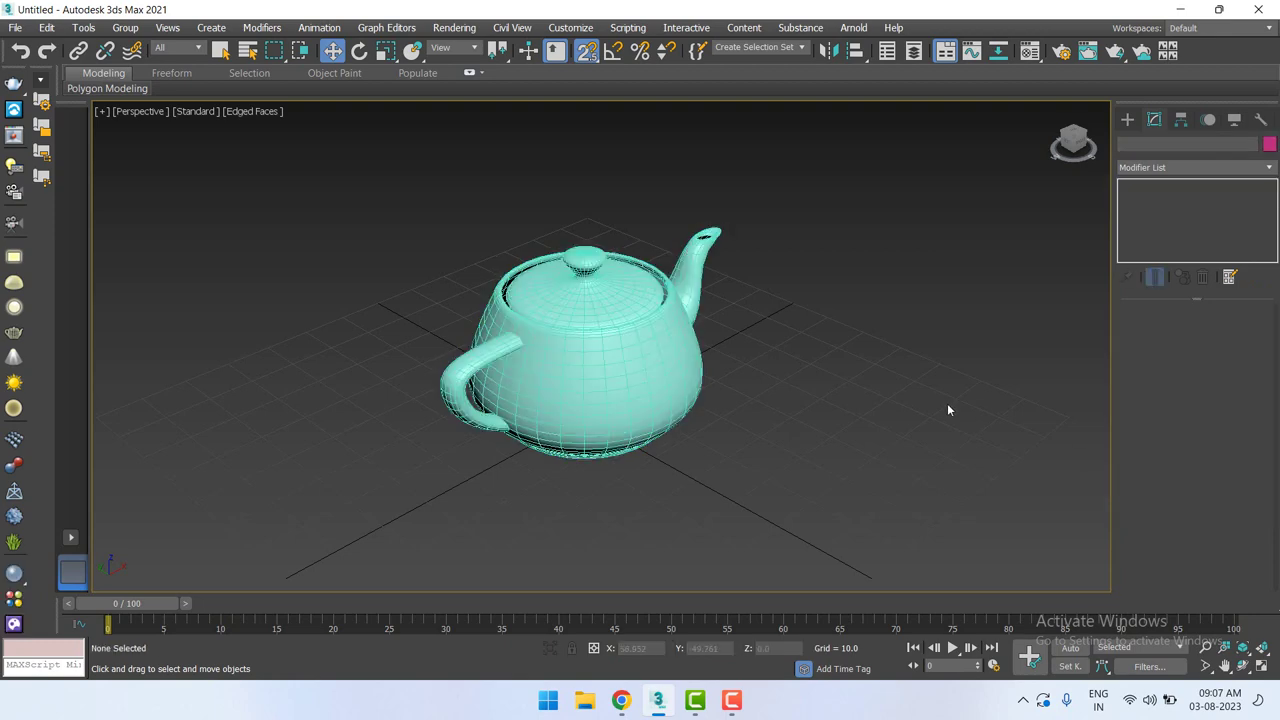
{"action": "left_click", "coordinate": [660, 390]}
{"action": "left_click", "coordinate": [1189, 411]}
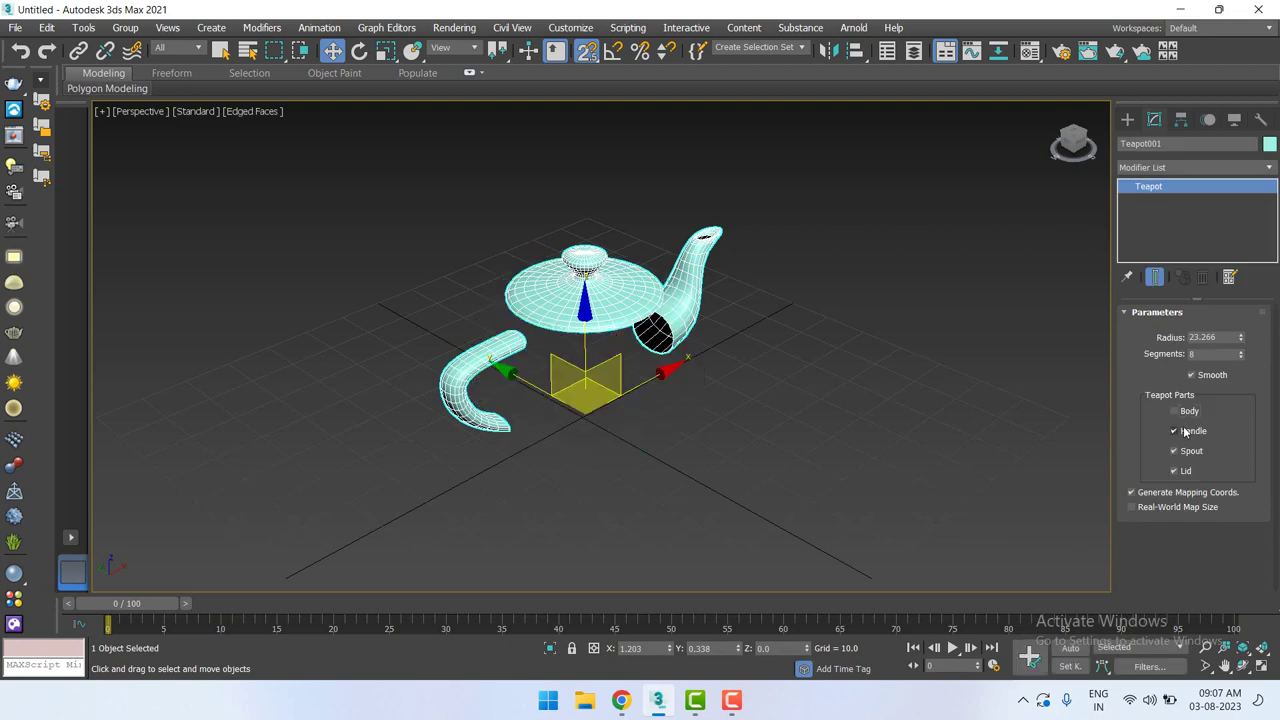
{"action": "left_click", "coordinate": [1189, 431]}
{"action": "left_click", "coordinate": [1186, 471]}
{"action": "left_click", "coordinate": [1189, 431]}
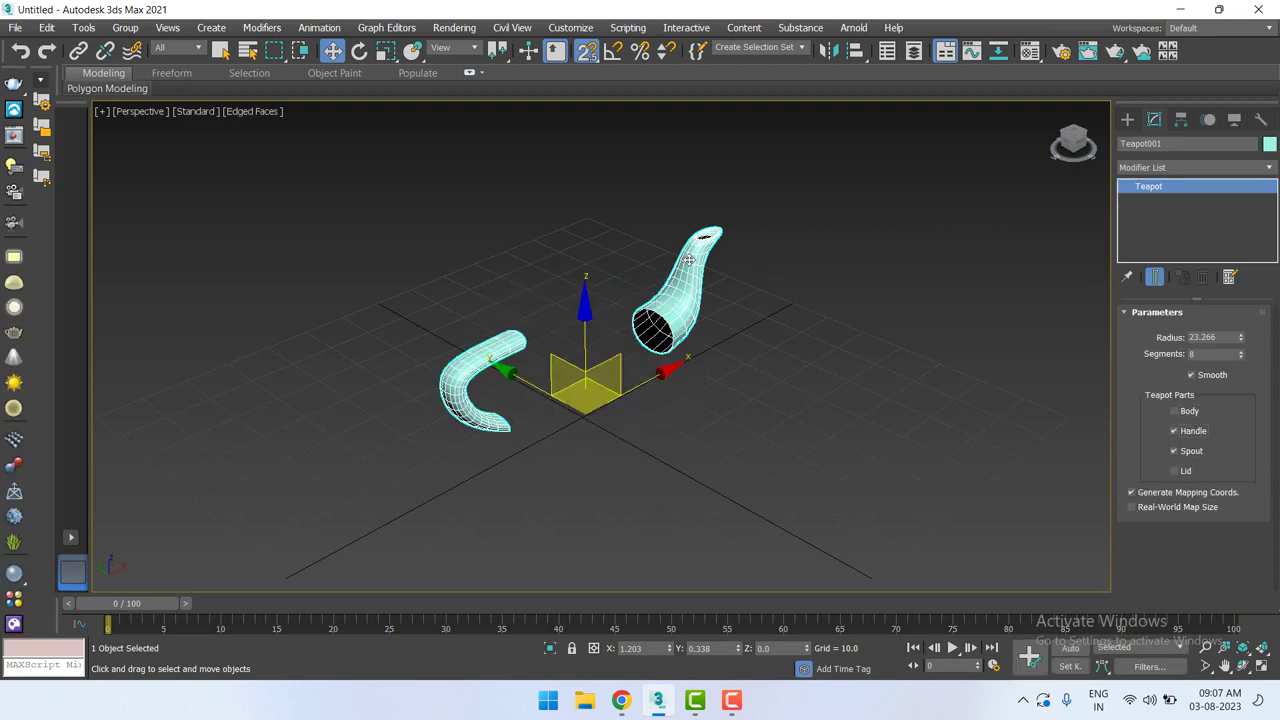
{"action": "left_click", "coordinate": [1188, 471]}
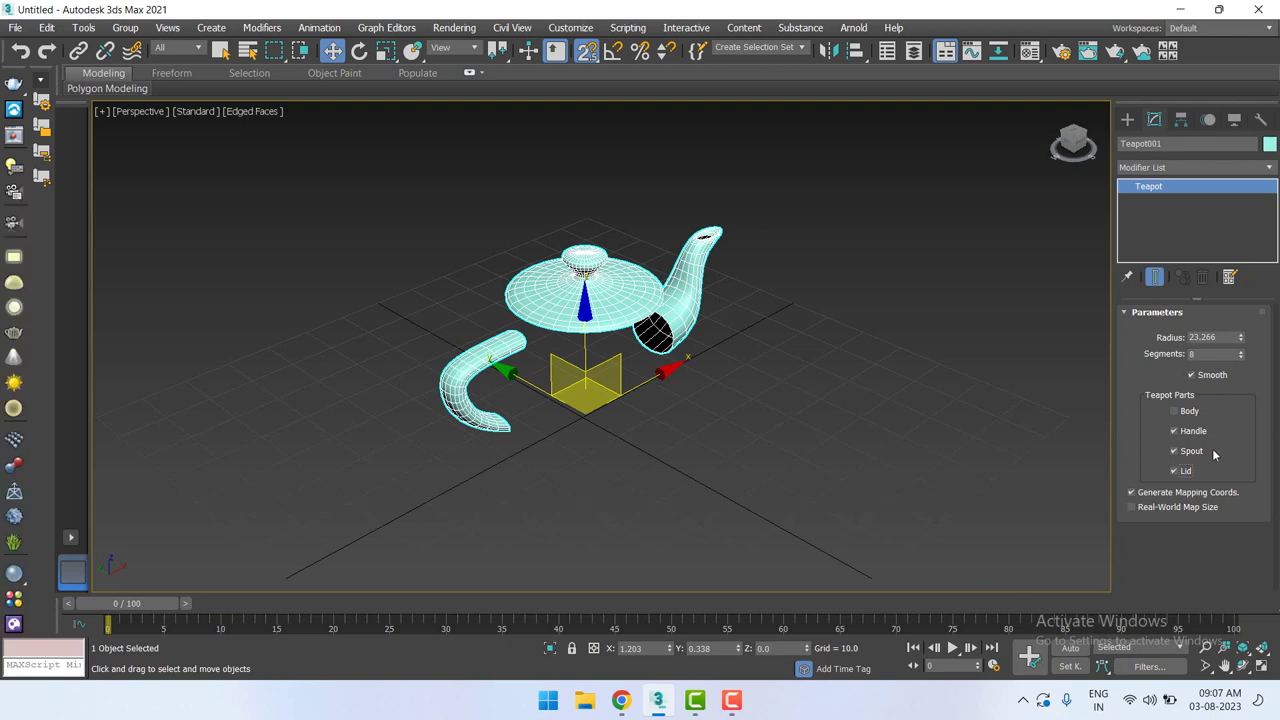
{"action": "left_click", "coordinate": [1174, 411]}
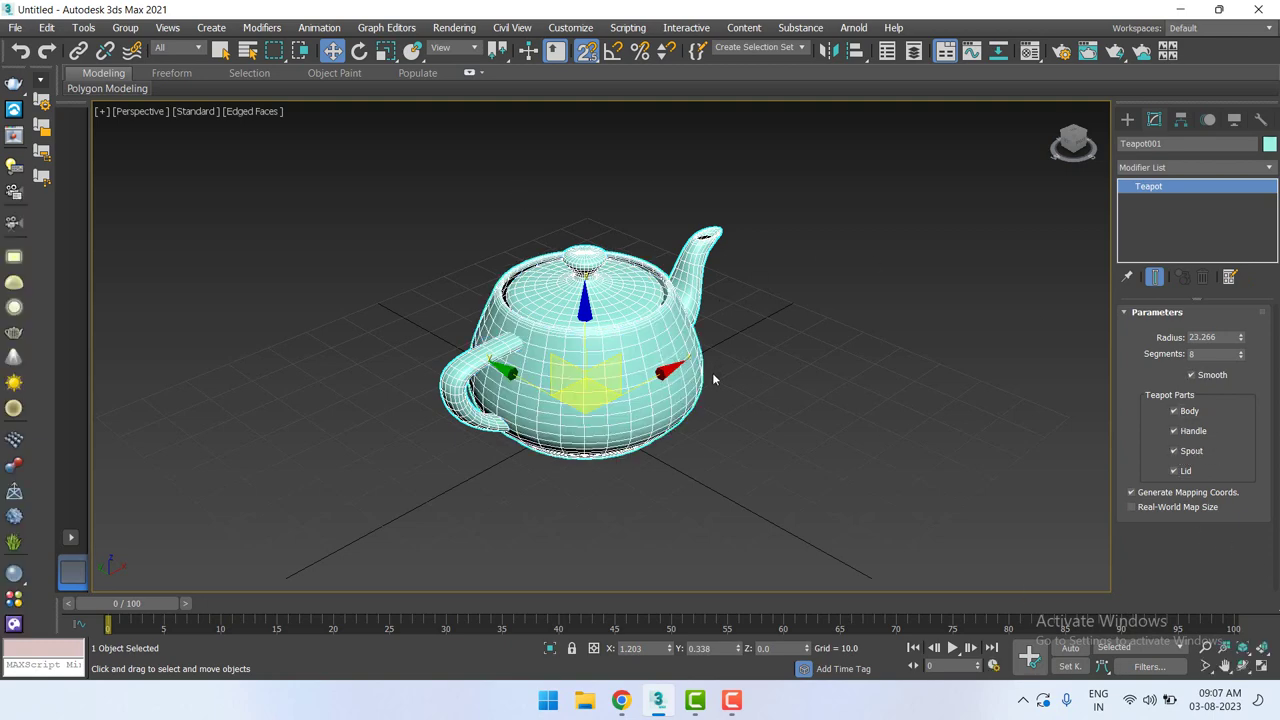
Delete the teapot and draw a magenta Plane001, 151.548 by 182.628 with 4×4 segments.
{"action": "key", "text": "Delete"}
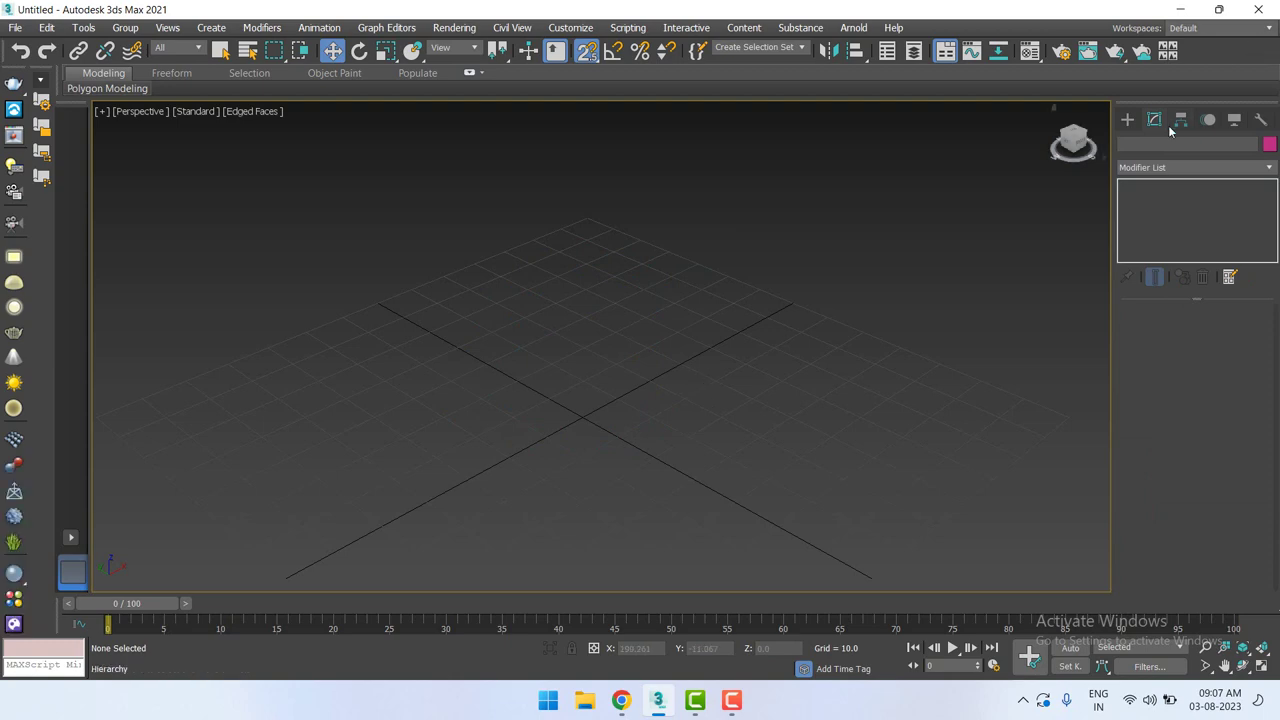
{"action": "left_click", "coordinate": [1127, 119]}
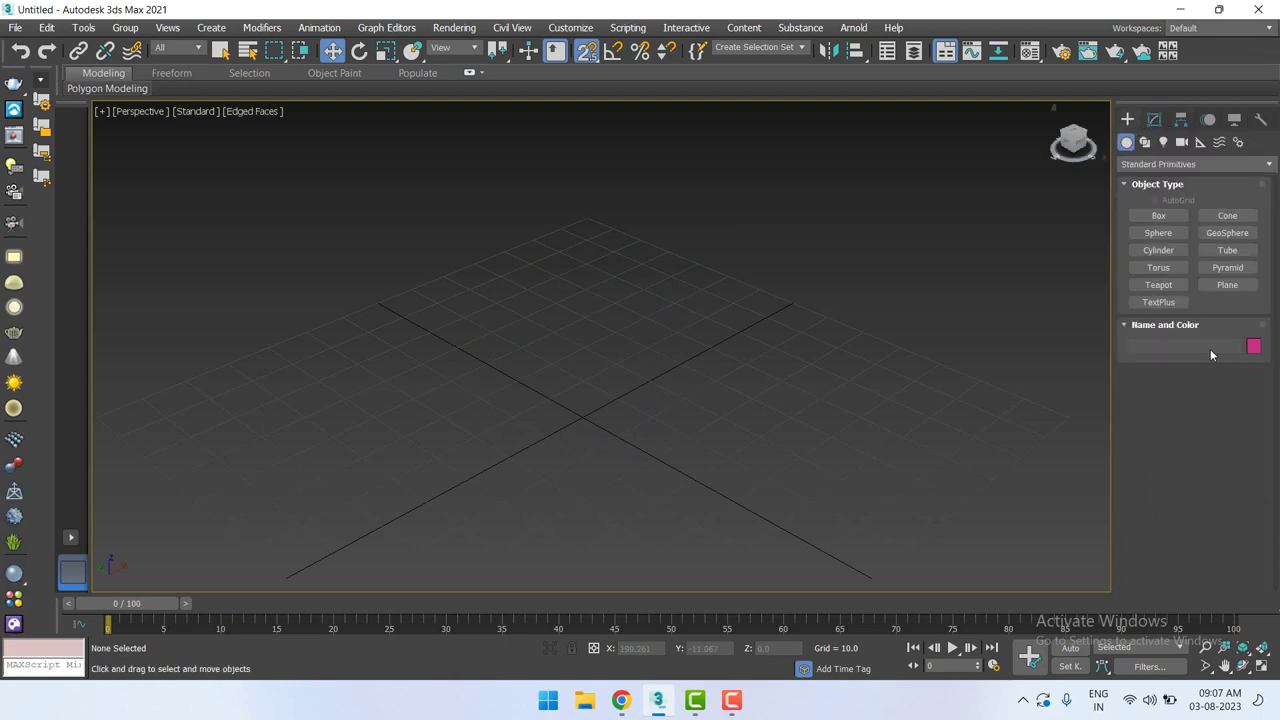
{"action": "left_click", "coordinate": [1226, 285]}
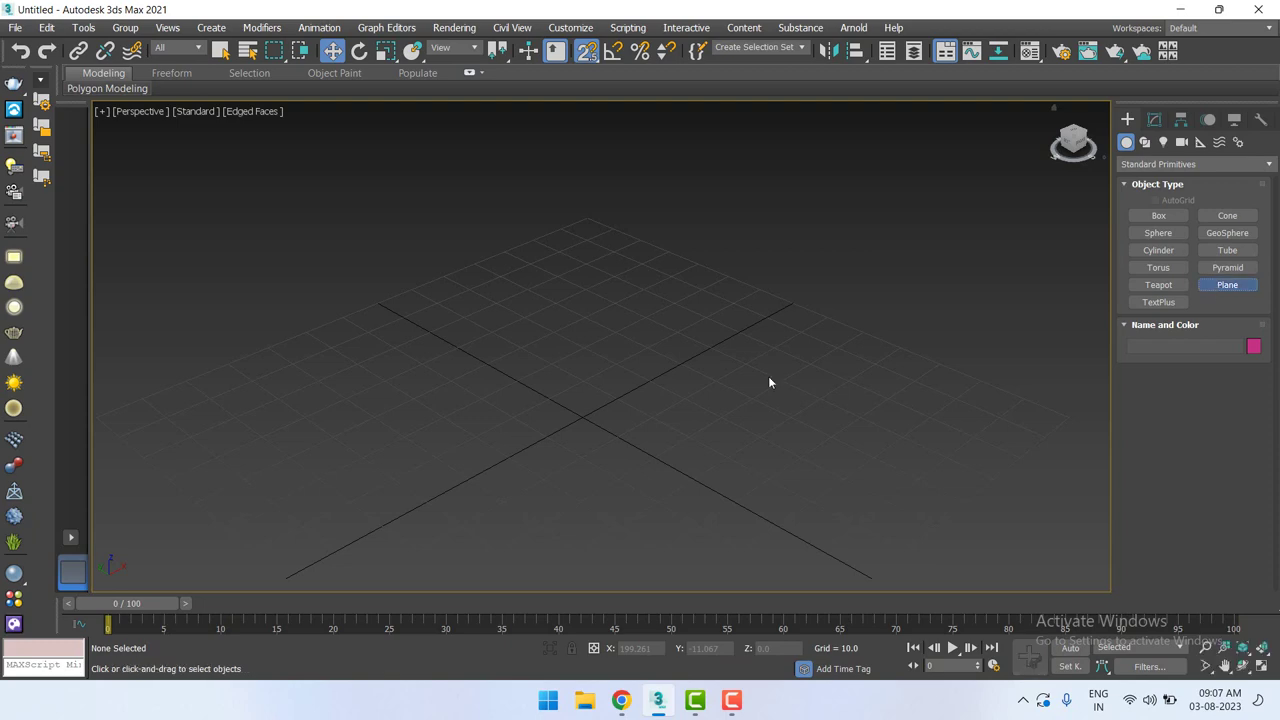
{"action": "scroll", "coordinate": [766, 355], "scroll_direction": "down", "scroll_amount": 5}
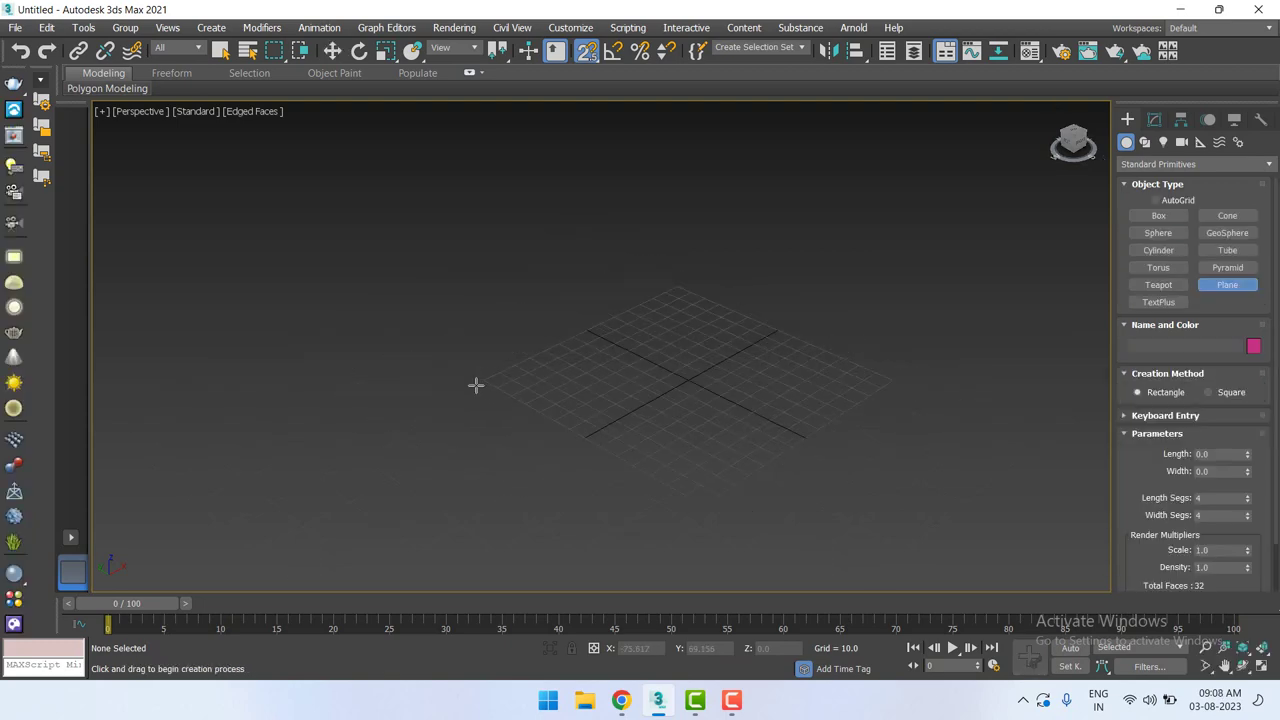
{"action": "left_click_drag", "start_coordinate": [481, 384], "coordinate": [962, 366]}
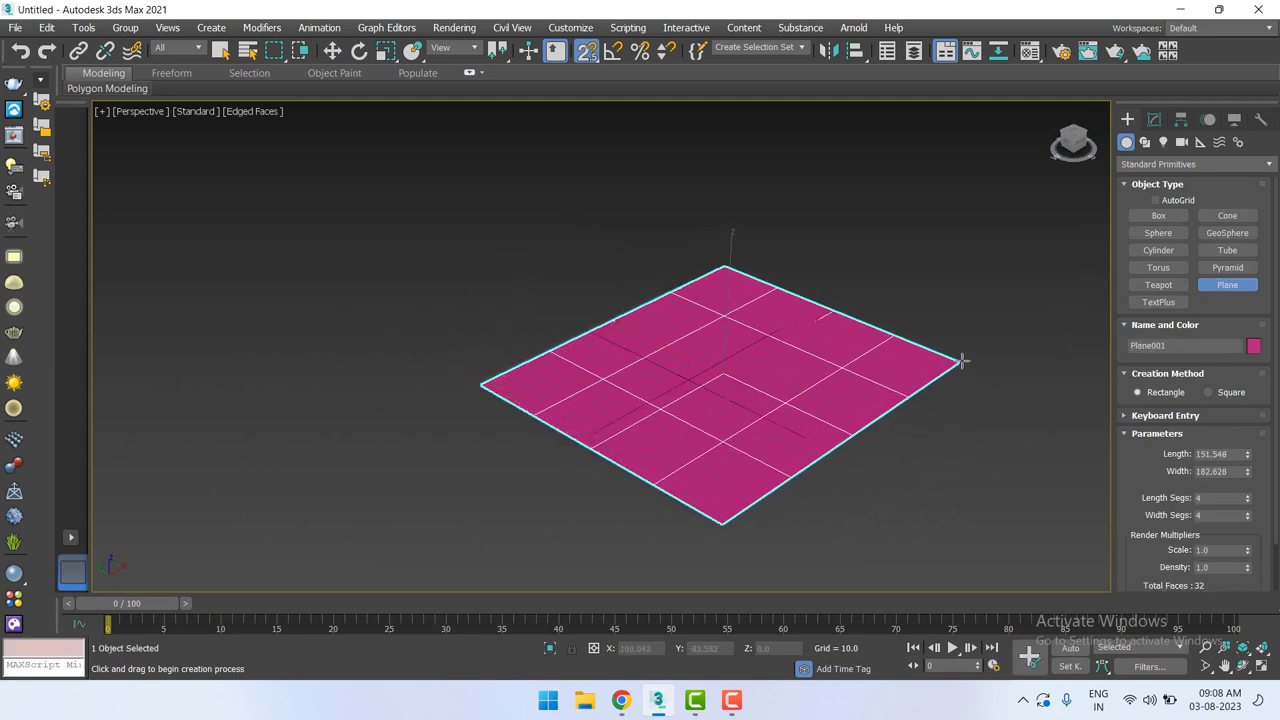
{"action": "key", "text": "w"}
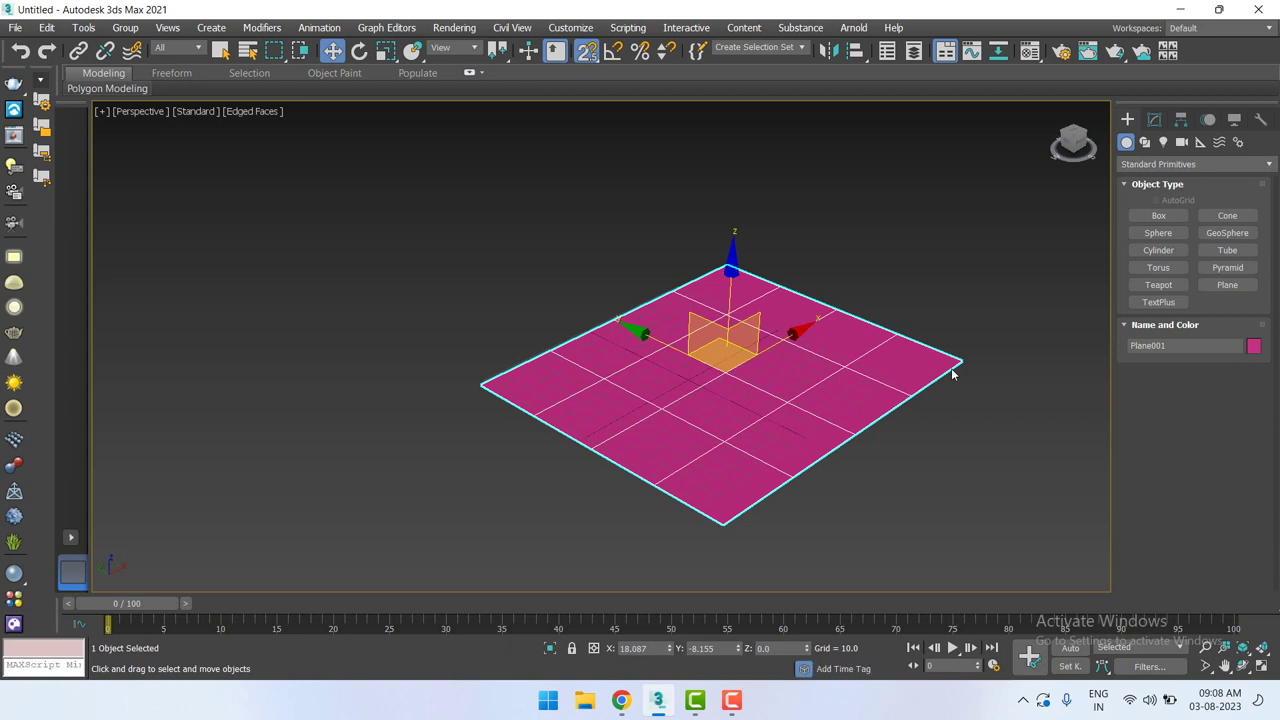
In the Modify panel, change the plane's segments and enlarge it to 197.163 by 273.639.
{"action": "left_click", "coordinate": [1155, 120]}
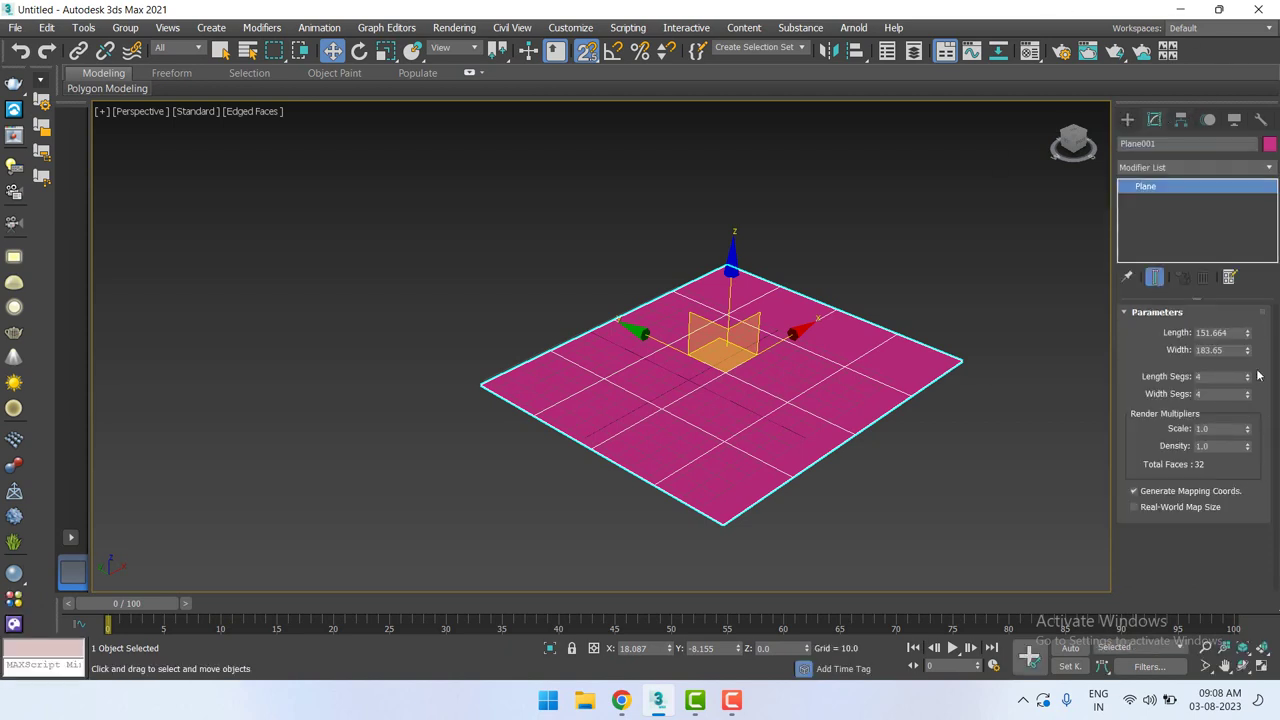
{"action": "mouse_move", "coordinate": [1247, 376]}
{"action": "left_mouse_down"}
{"action": "mouse_move", "coordinate": [1259, 397]}
{"action": "mouse_move", "coordinate": [1259, 355]}
{"action": "mouse_move", "coordinate": [1271, 408]}
{"action": "left_mouse_up"}
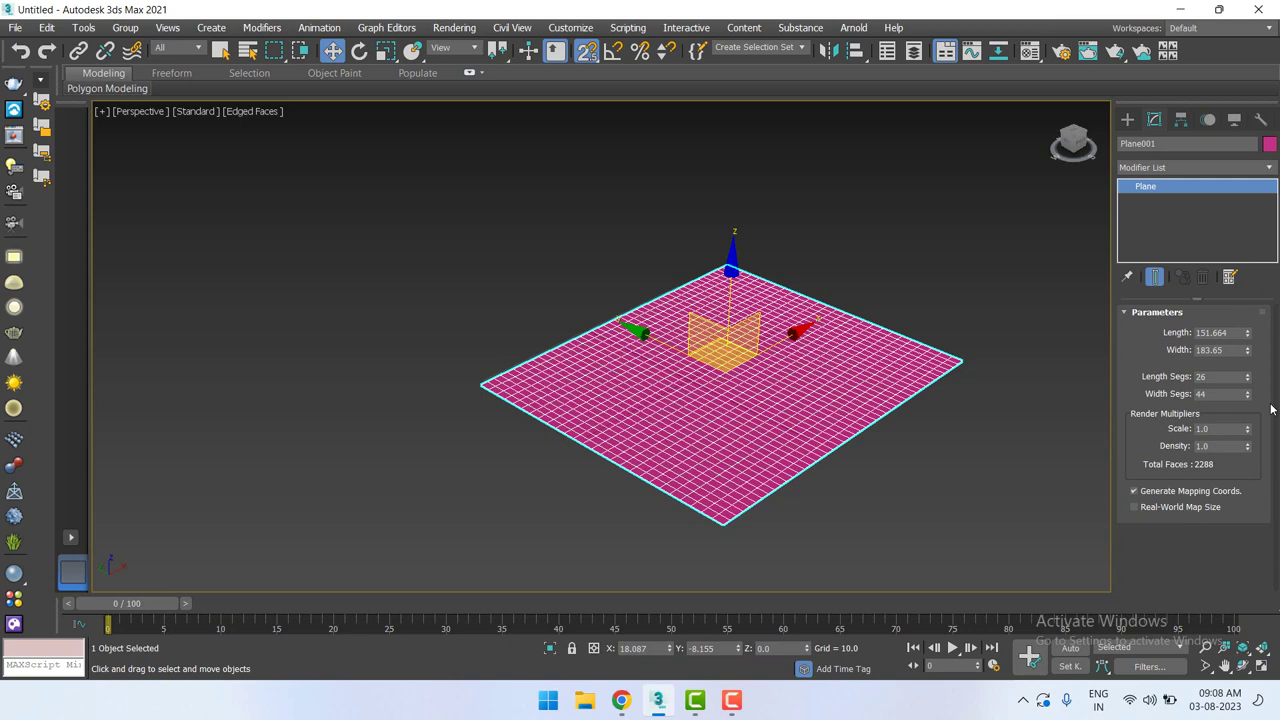
{"action": "mouse_move", "coordinate": [1247, 333]}
{"action": "left_mouse_down"}
{"action": "mouse_move", "coordinate": [1247, 349]}
{"action": "mouse_move", "coordinate": [1247, 320]}
{"action": "left_mouse_up"}
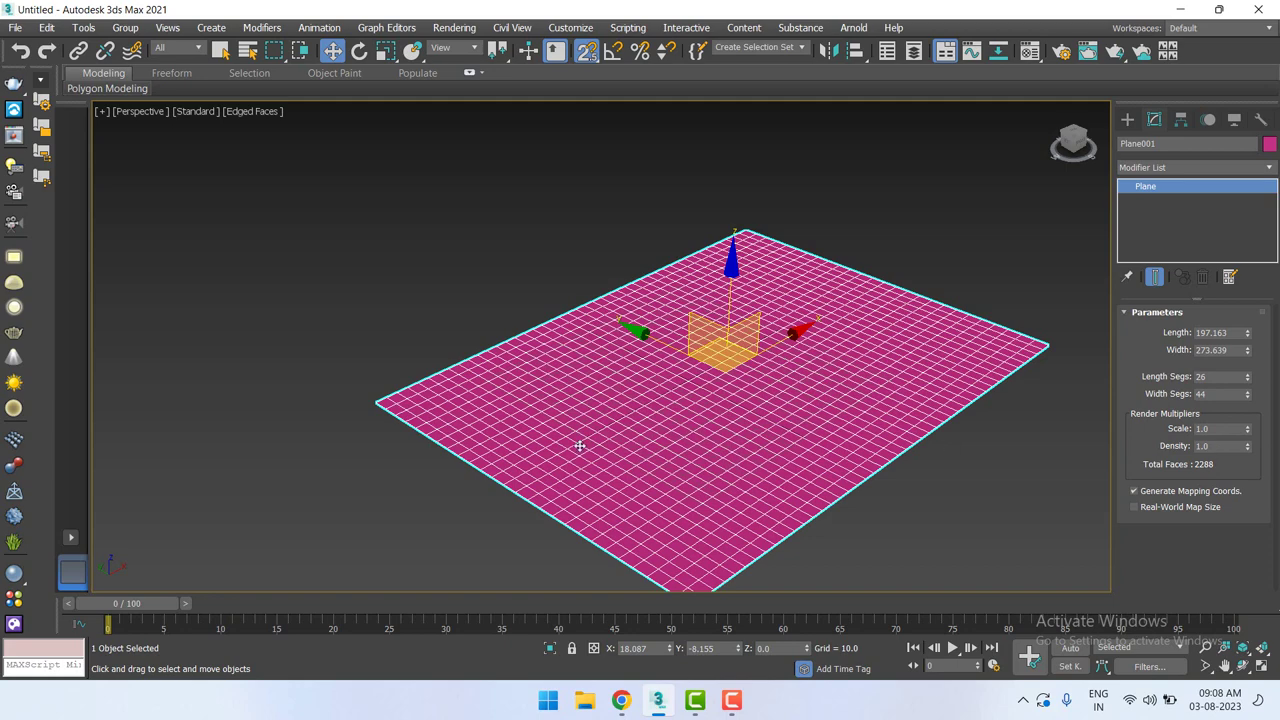
Reset the length and width segments to 1, leaving the plane with two faces.
{"action": "scroll", "coordinate": [646, 437], "scroll_direction": "down", "scroll_amount": 3}
{"action": "scroll", "coordinate": [700, 420], "scroll_direction": "down", "scroll_amount": 2}
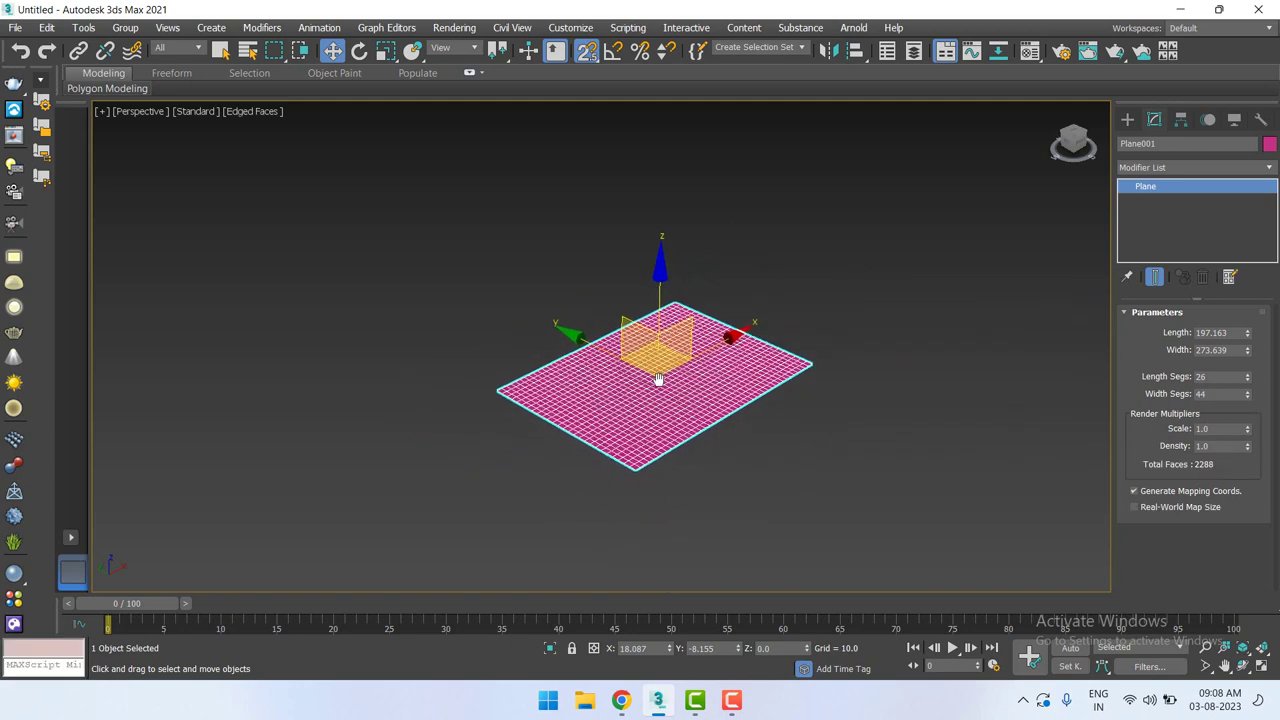
{"action": "middle_click_drag", "start_coordinate": [658, 380], "coordinate": [652, 375]}
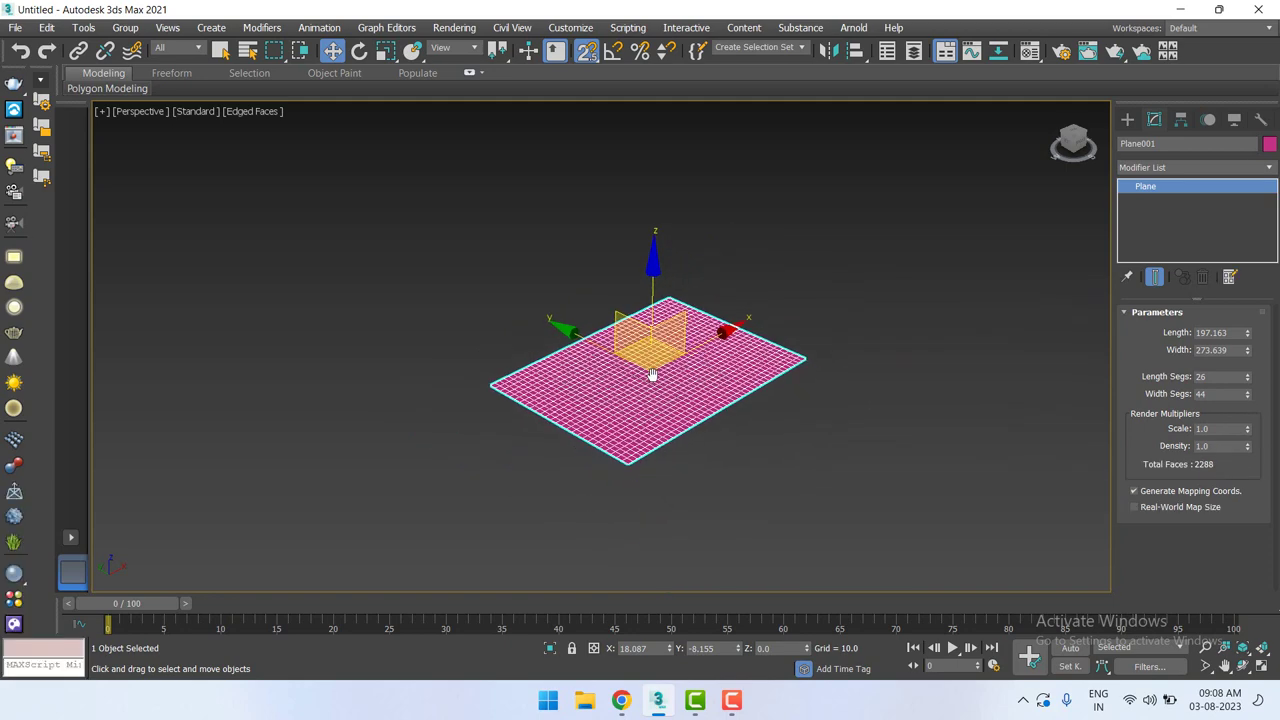
{"action": "right_click", "coordinate": [1247, 377]}
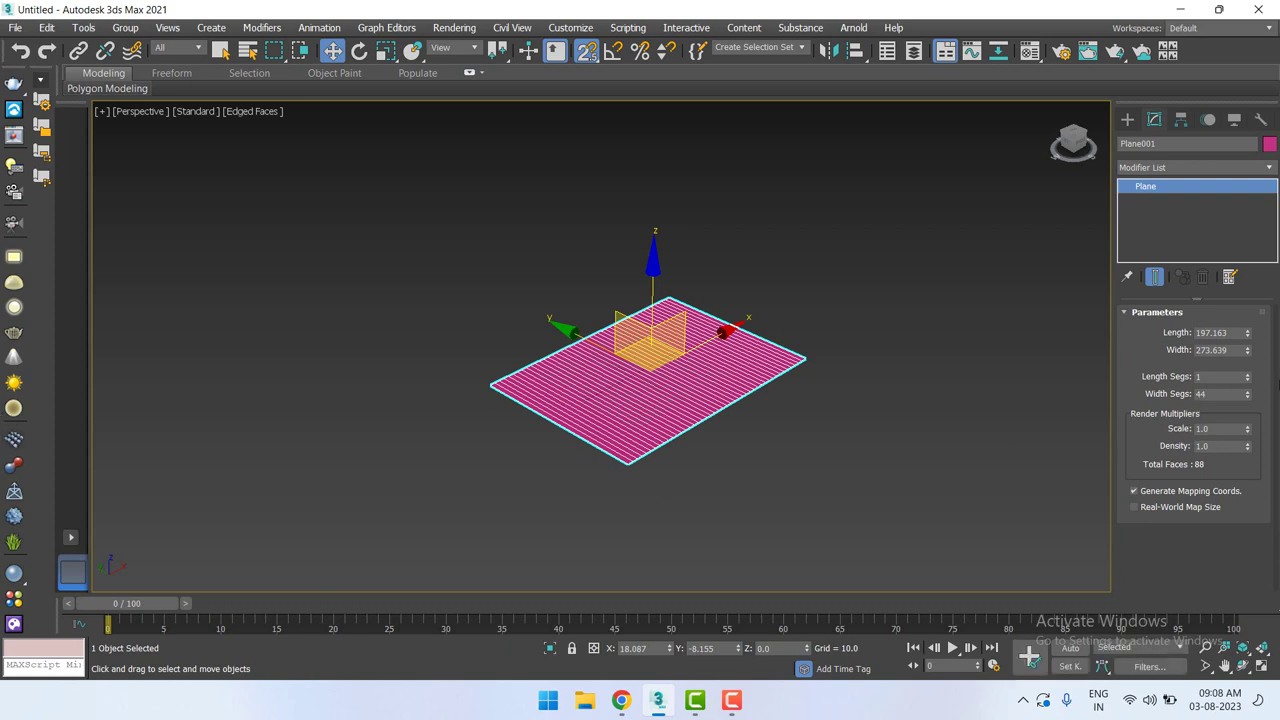
{"action": "right_click", "coordinate": [1247, 394]}
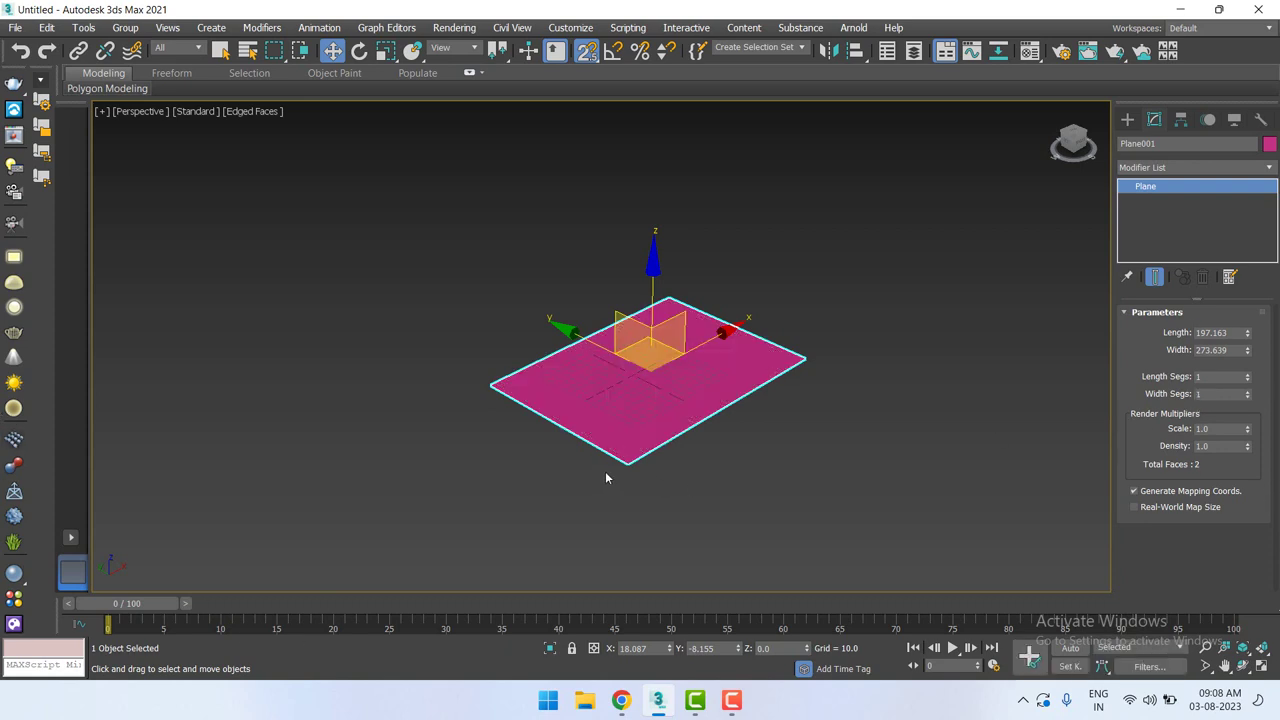
Render the plane, set Render Multipliers Scale to 10.0, re-render, then close the frame window.
{"action": "left_click", "coordinate": [1116, 51]}
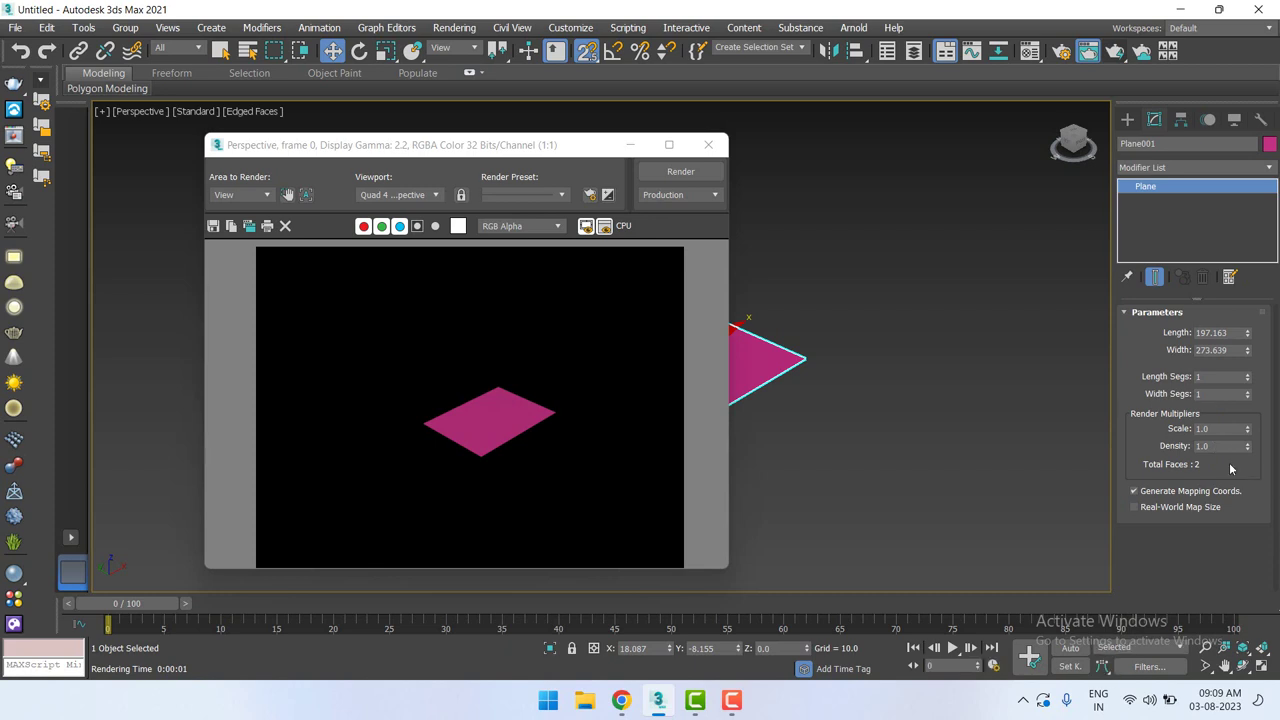
{"action": "double_click", "coordinate": [1225, 428]}
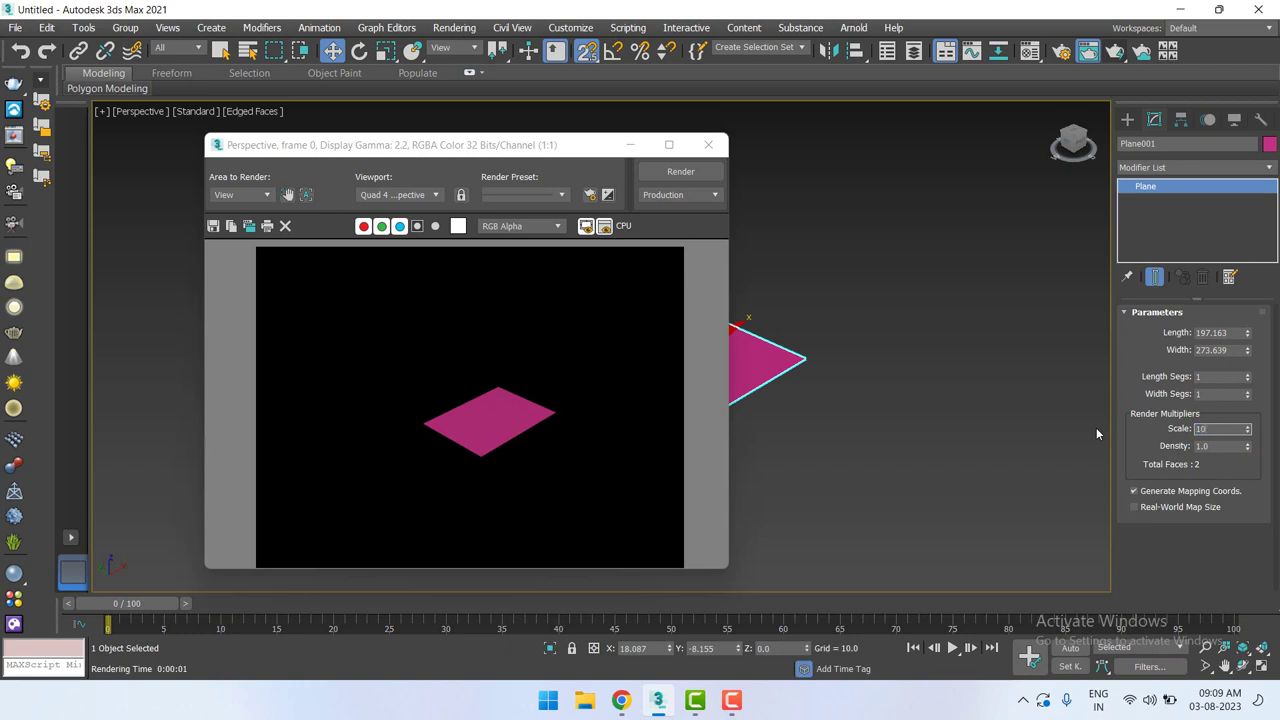
{"action": "type", "text": "10"}
{"action": "key", "text": "Return"}
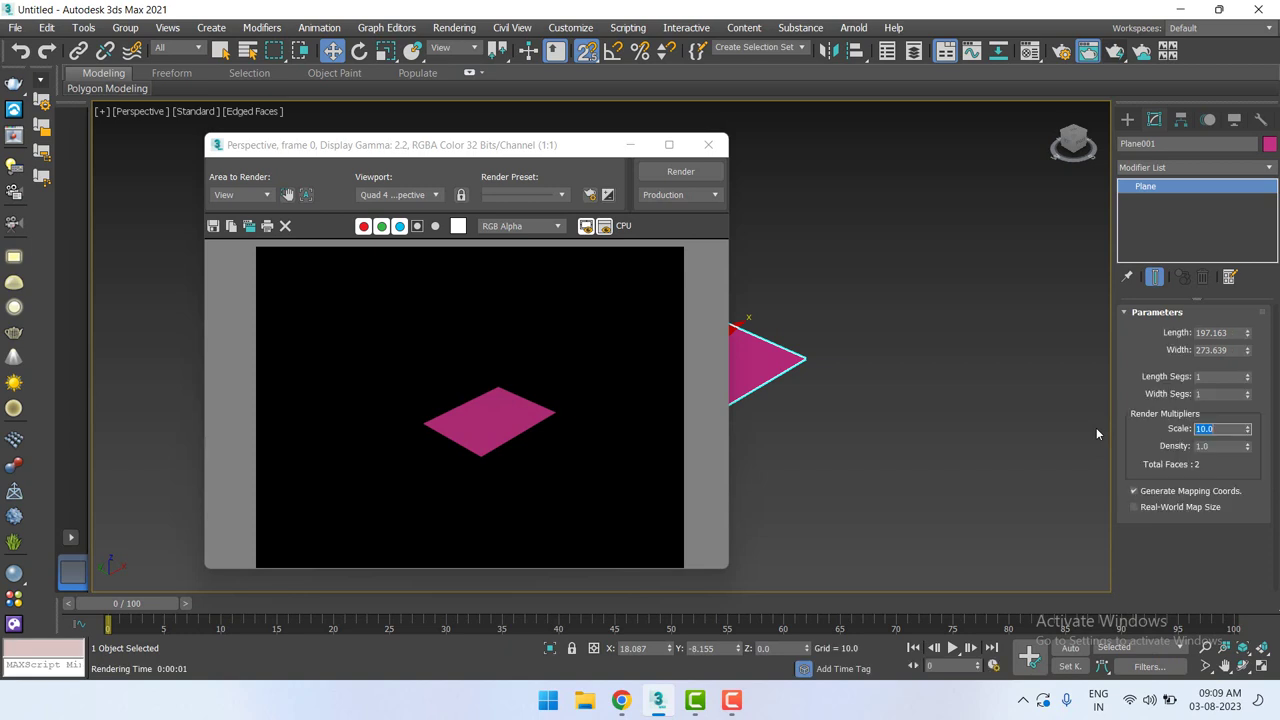
{"action": "left_click", "coordinate": [680, 172]}
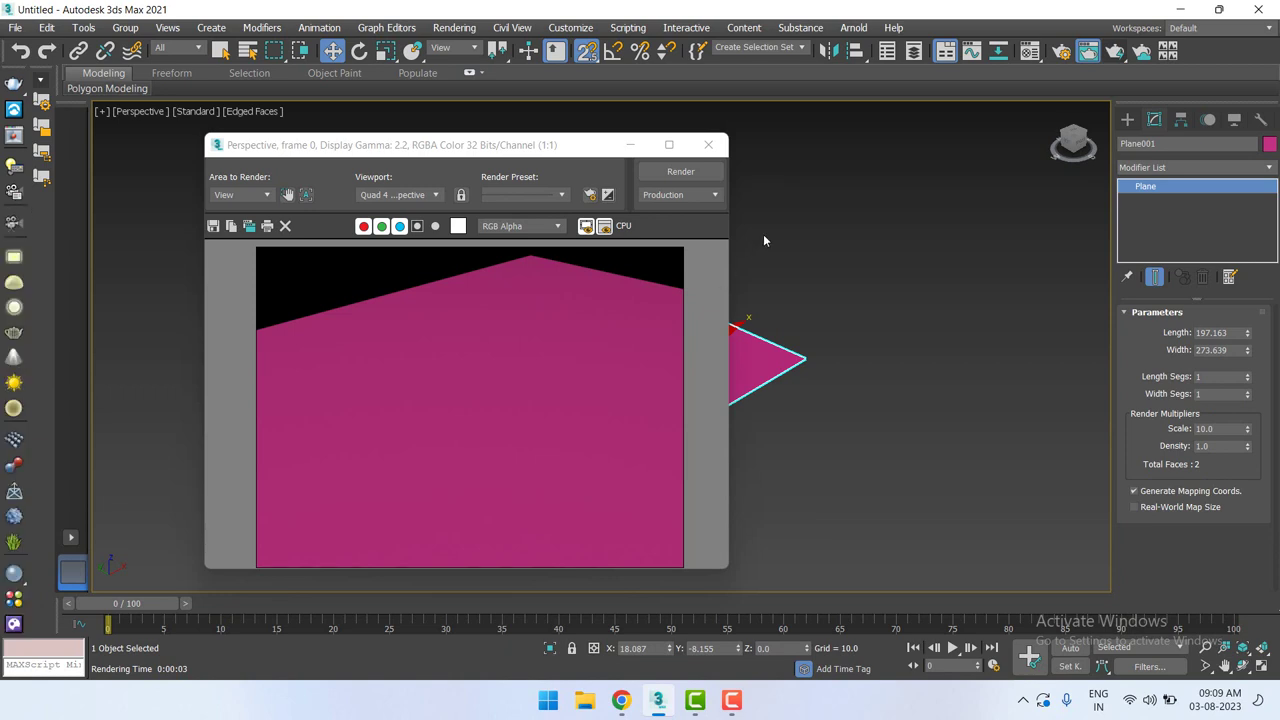
{"action": "left_click", "coordinate": [708, 144]}
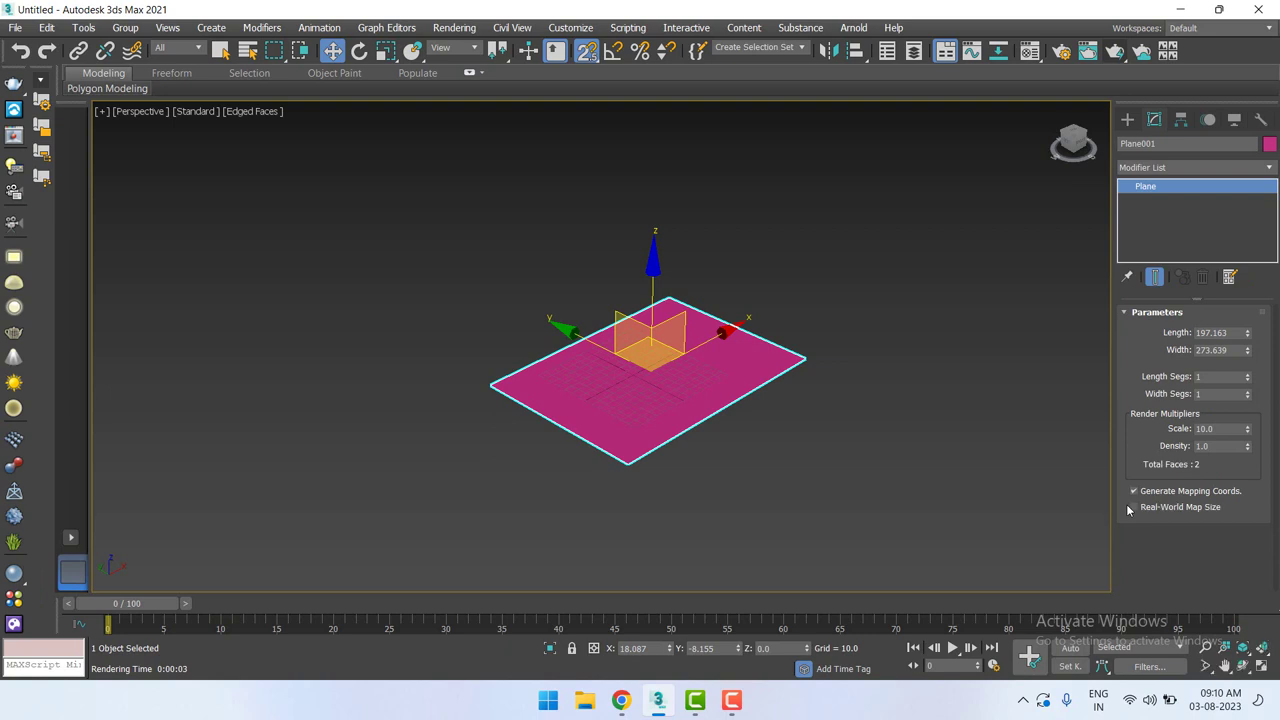
Start the TextPlus tool from the Create panel's Standard Primitives.
{"action": "left_click", "coordinate": [1127, 119]}
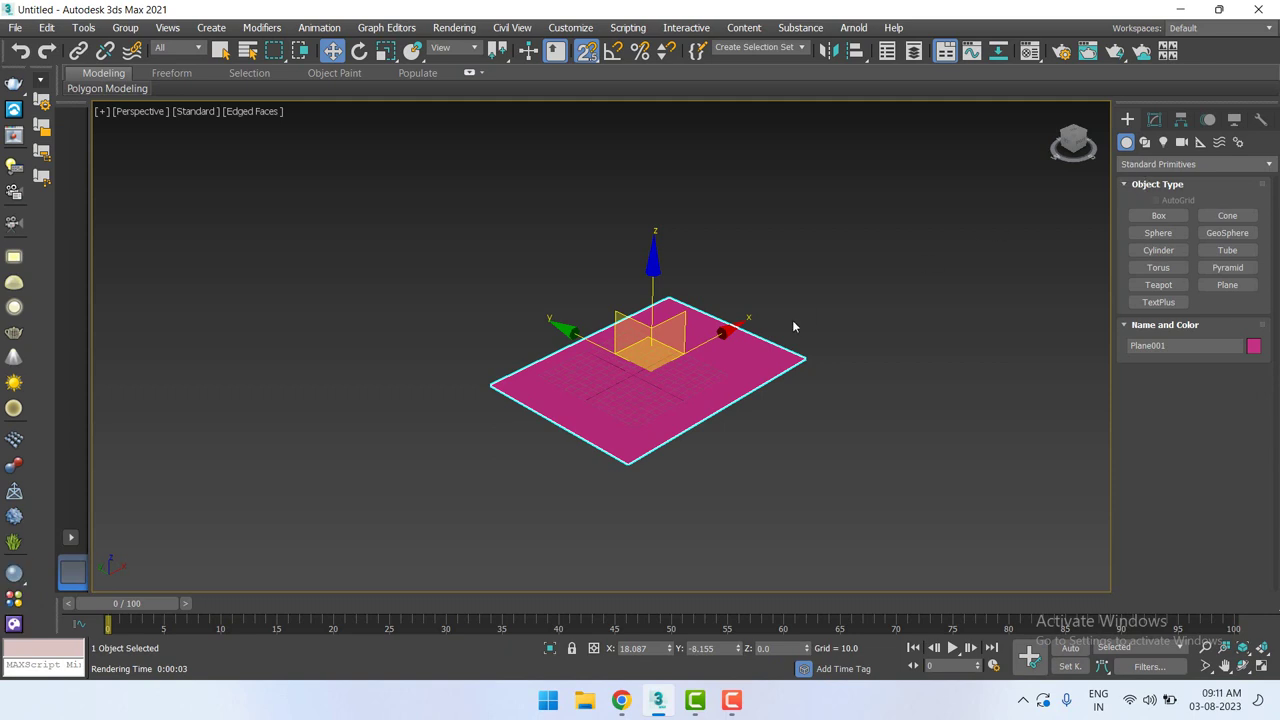
{"action": "left_click", "coordinate": [1176, 305]}
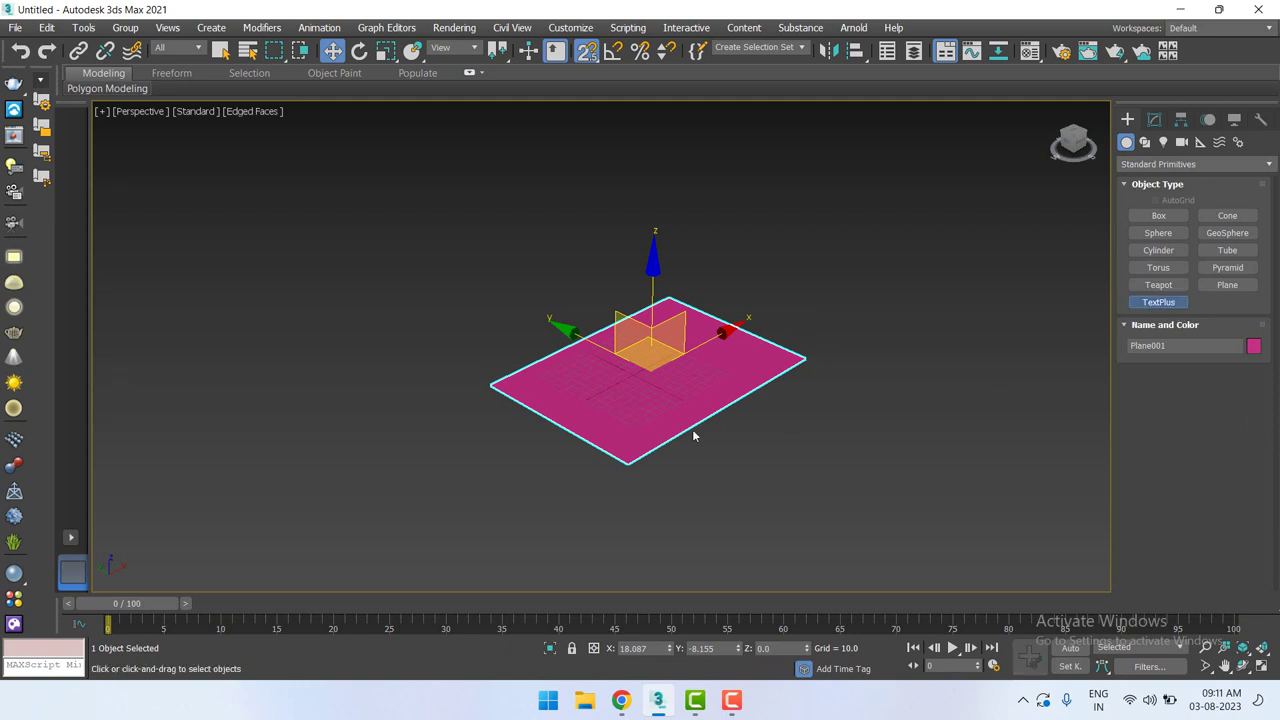
Place a TextPlus text object beside the magenta plane.
{"action": "left_click", "coordinate": [887, 468]}
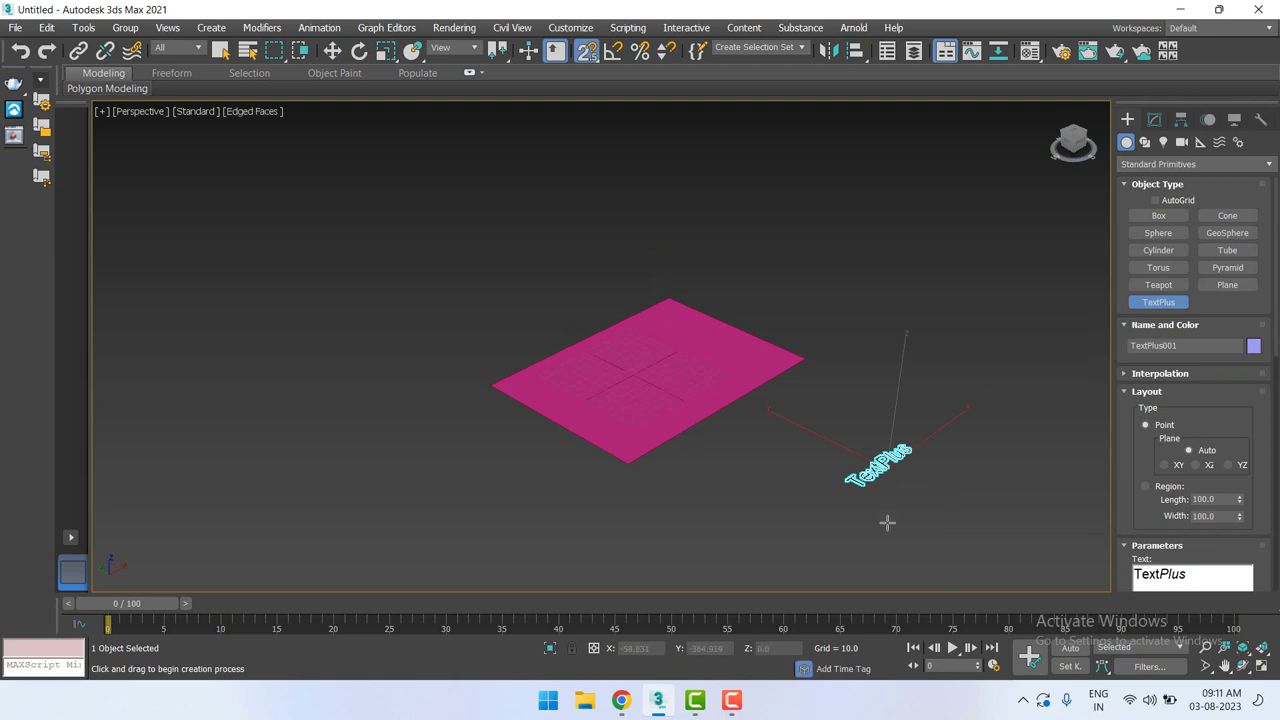
{"action": "key", "text": "w"}
{"action": "scroll", "coordinate": [908, 454], "scroll_direction": "up", "scroll_amount": 2}
{"action": "scroll", "coordinate": [878, 438], "scroll_direction": "up", "scroll_amount": 4}
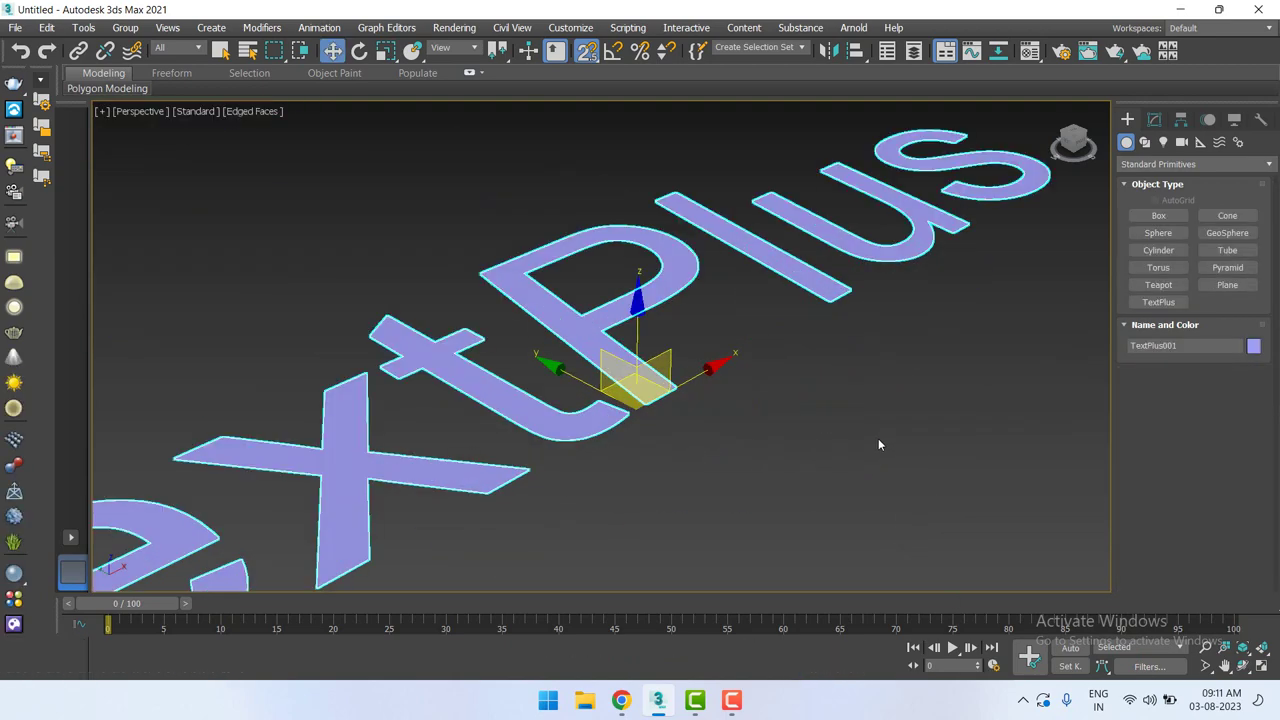
{"action": "scroll", "coordinate": [878, 438], "scroll_direction": "down", "scroll_amount": 1}
{"action": "scroll", "coordinate": [857, 427], "scroll_direction": "down", "scroll_amount": 2}
{"action": "middle_click_drag", "start_coordinate": [857, 427], "coordinate": [784, 428]}
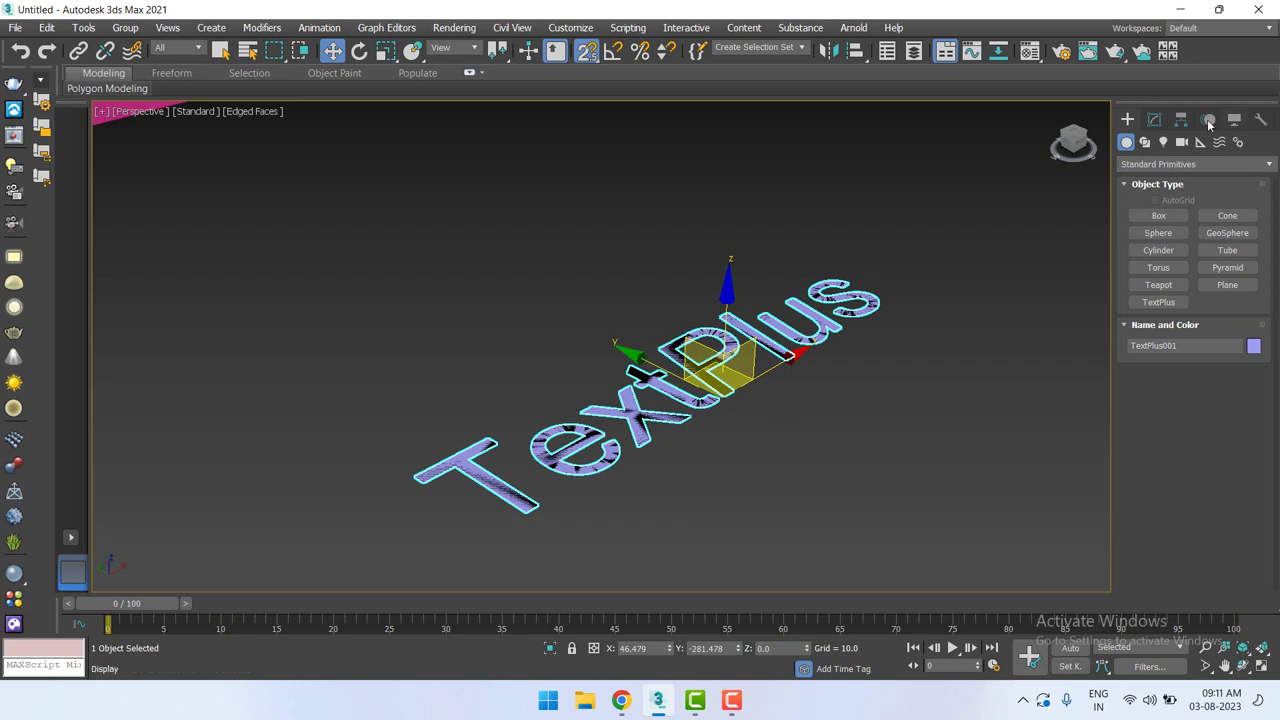
Raise the TextPlus layout region Length to 185.6.
{"action": "left_click", "coordinate": [1154, 119]}
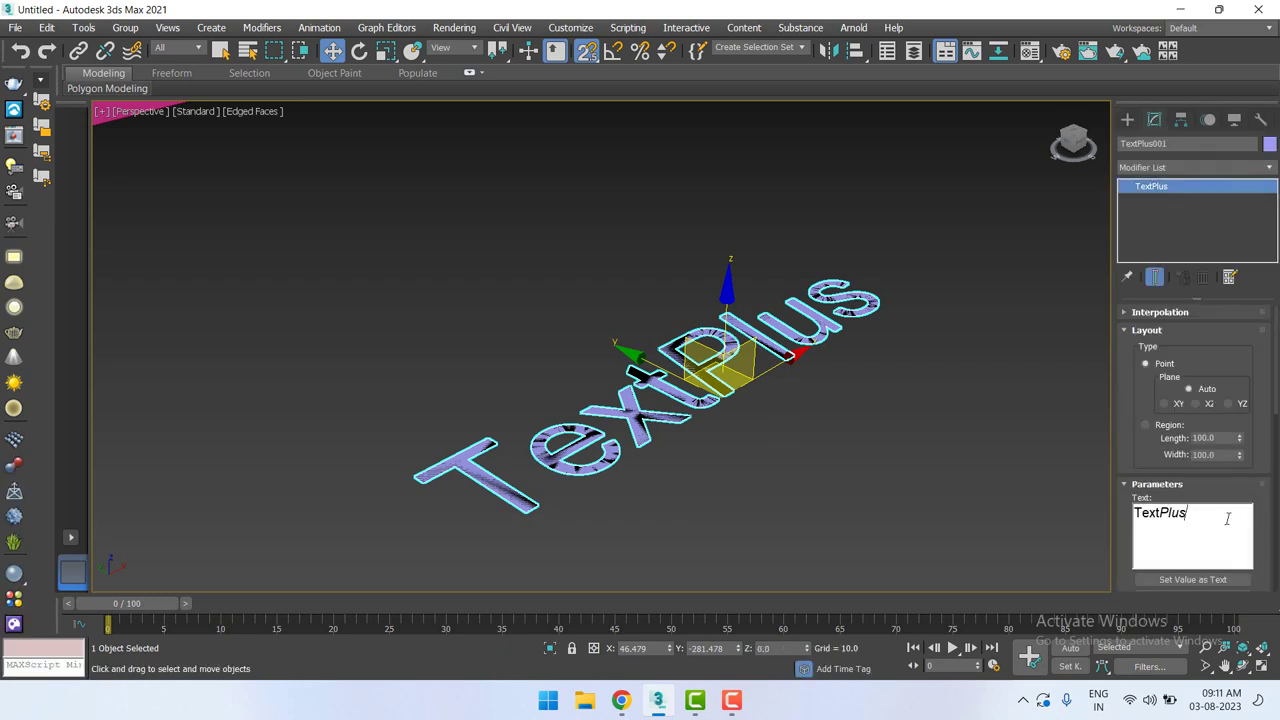
{"action": "double_click", "coordinate": [1230, 516]}
{"action": "type", "text": "160"}
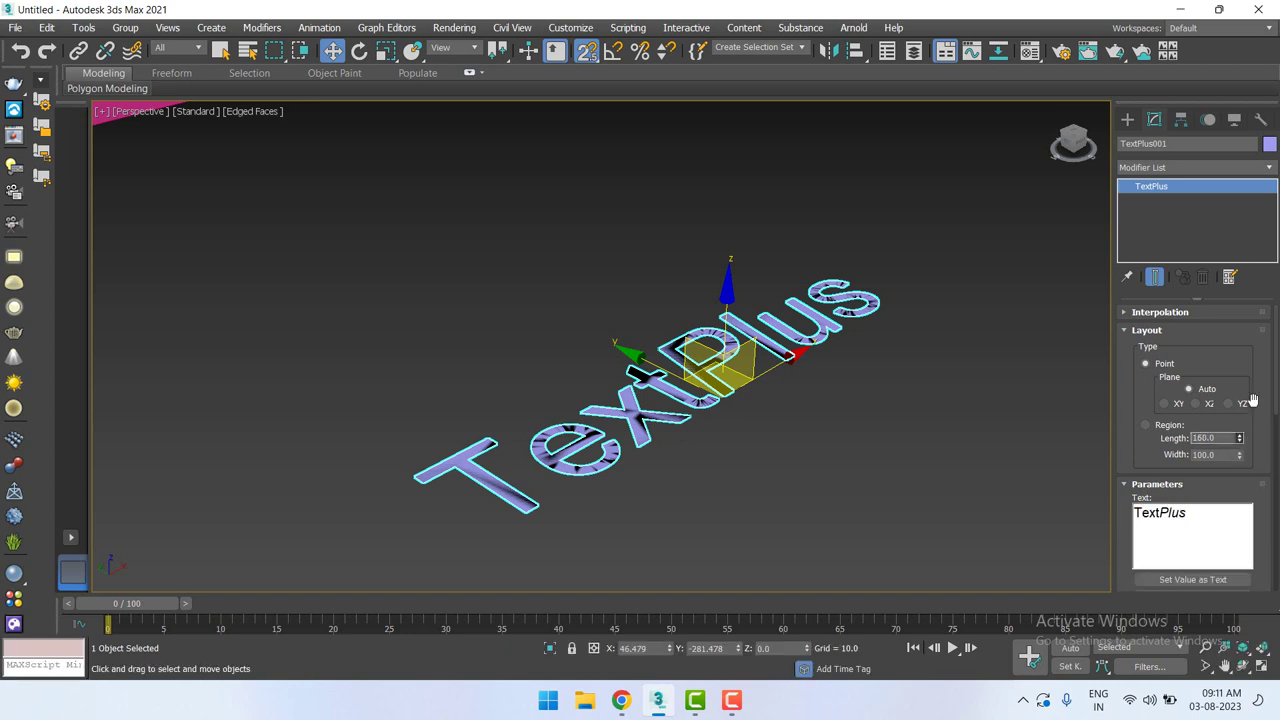
{"action": "left_click_drag", "start_coordinate": [1240, 438], "coordinate": [1252, 400]}
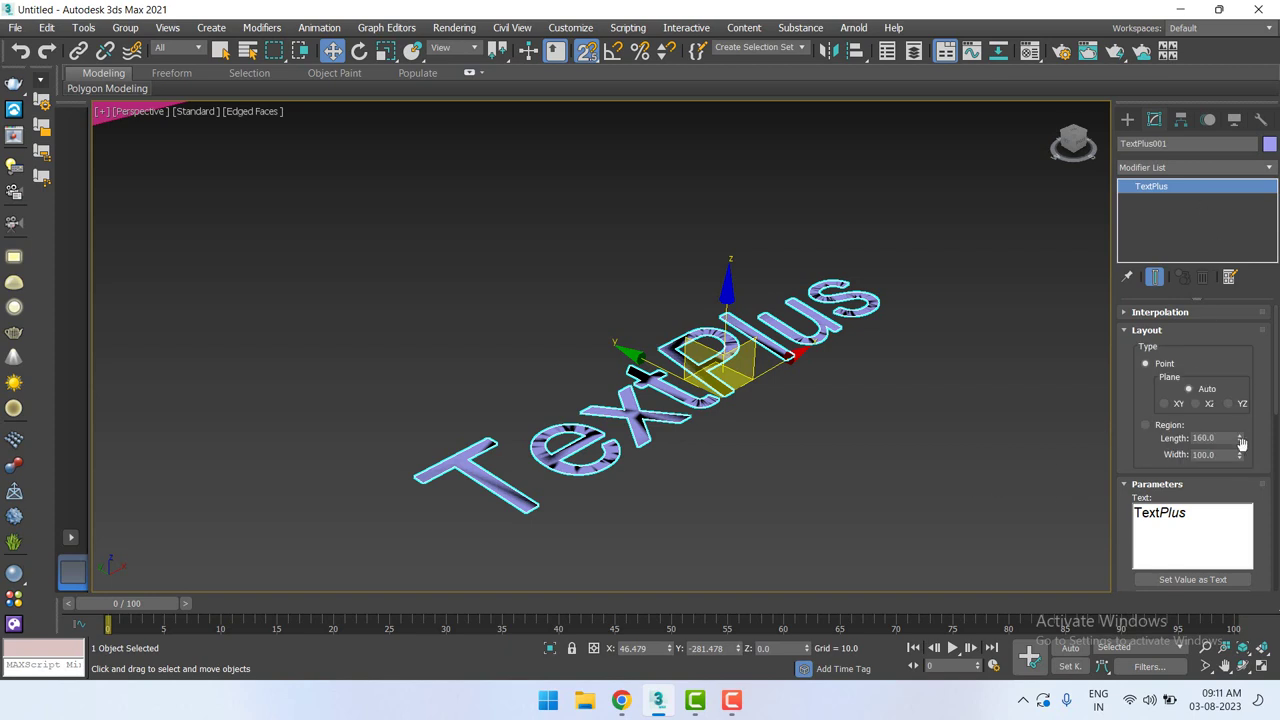
{"action": "left_click_drag", "start_coordinate": [1241, 442], "coordinate": [1241, 420]}
{"action": "scroll", "coordinate": [1258, 416], "scroll_direction": "down", "scroll_amount": 2}
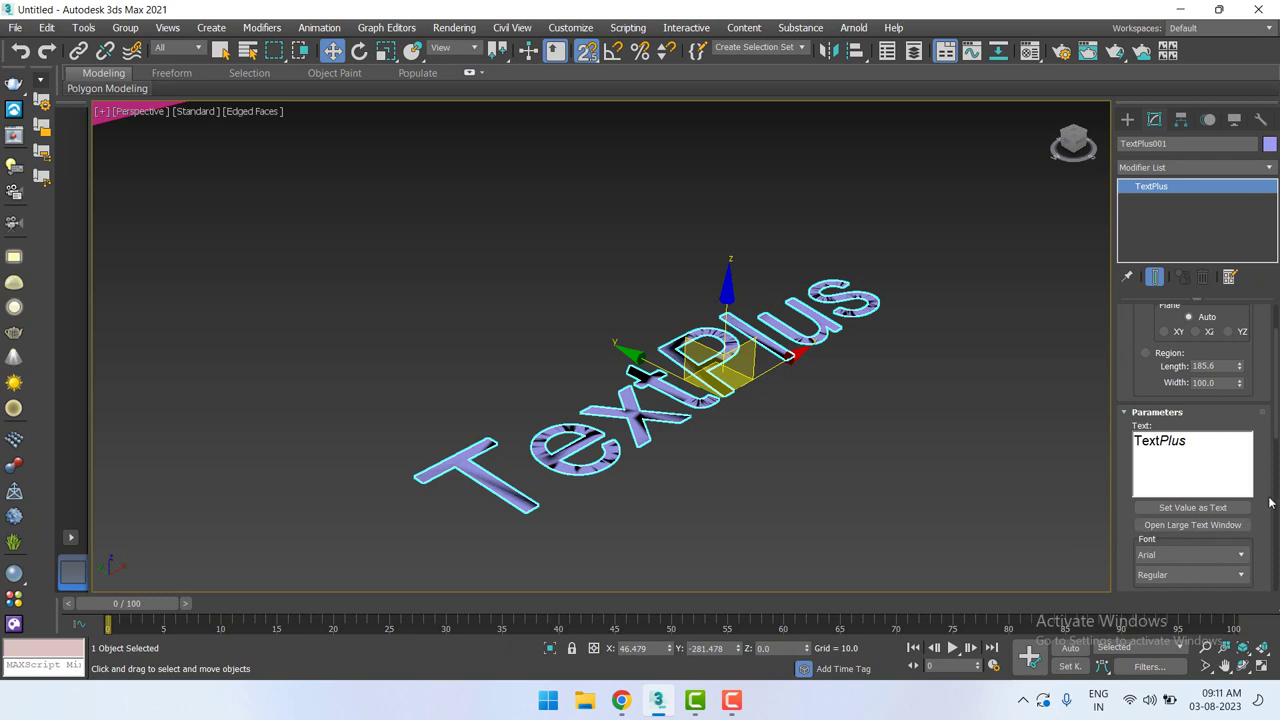
Set the TextPlus Size to 20.5 and Tracking to 8.19, spreading the letters wide.
{"action": "scroll", "coordinate": [1275, 425], "scroll_direction": "down", "scroll_amount": 1}
{"action": "scroll", "coordinate": [1275, 425], "scroll_direction": "down", "scroll_amount": 2}
{"action": "scroll", "coordinate": [1275, 425], "scroll_direction": "down", "scroll_amount": 1}
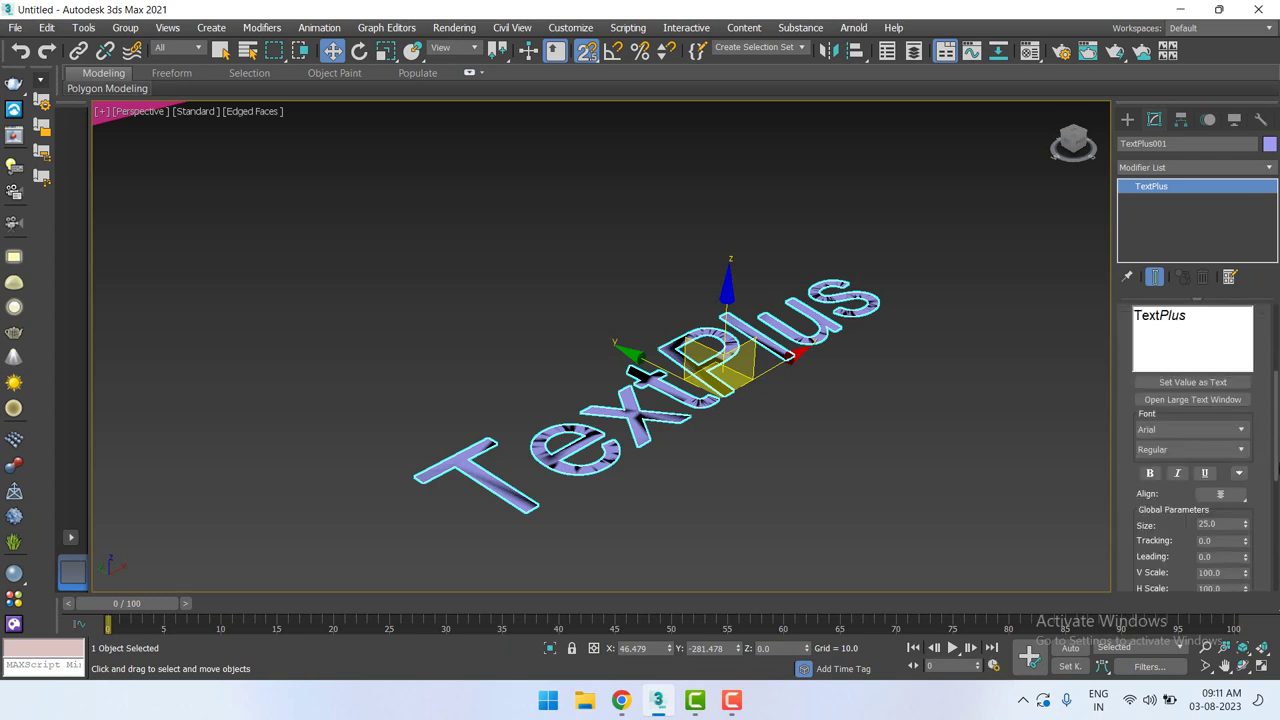
{"action": "scroll", "coordinate": [1275, 425], "scroll_direction": "down", "scroll_amount": 1}
{"action": "scroll", "coordinate": [1275, 425], "scroll_direction": "down", "scroll_amount": 1}
{"action": "mouse_move", "coordinate": [1245, 462]}
{"action": "left_mouse_down"}
{"action": "mouse_move", "coordinate": [1244, 400]}
{"action": "mouse_move", "coordinate": [1200, 483]}
{"action": "left_mouse_up"}
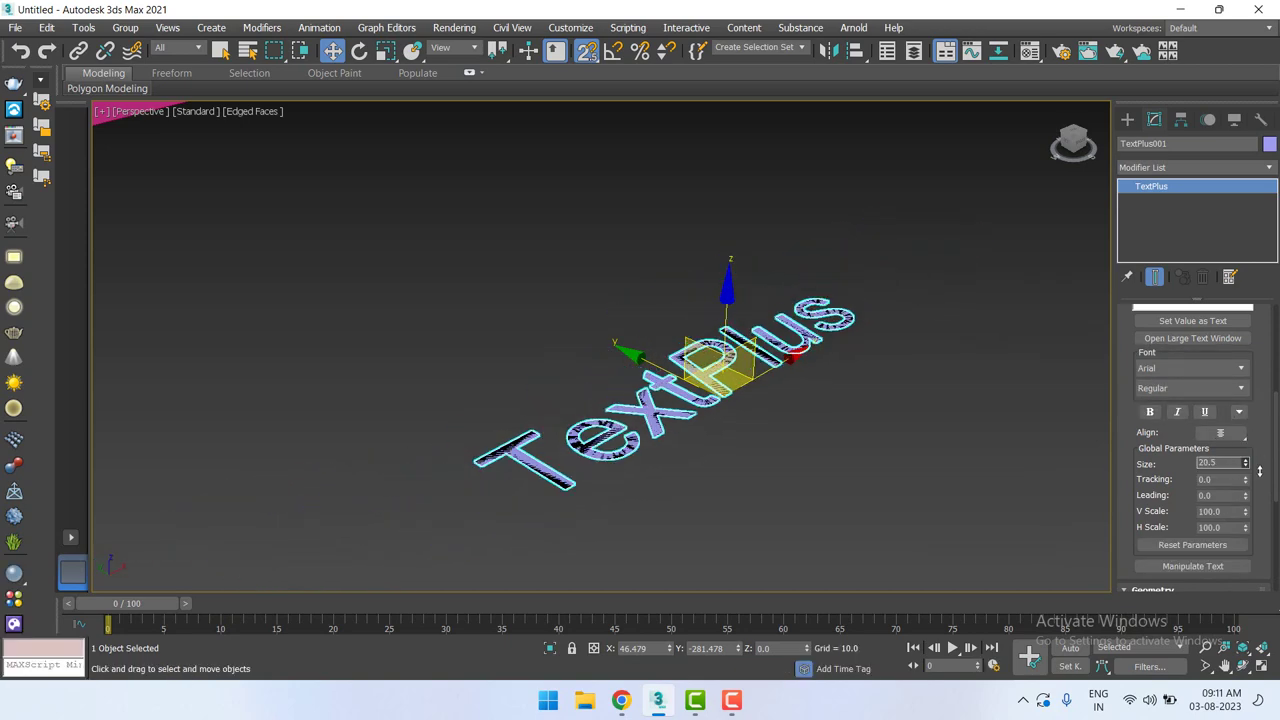
{"action": "mouse_move", "coordinate": [1245, 486]}
{"action": "left_mouse_down"}
{"action": "mouse_move", "coordinate": [1245, 450]}
{"action": "mouse_move", "coordinate": [1245, 470]}
{"action": "left_mouse_up"}
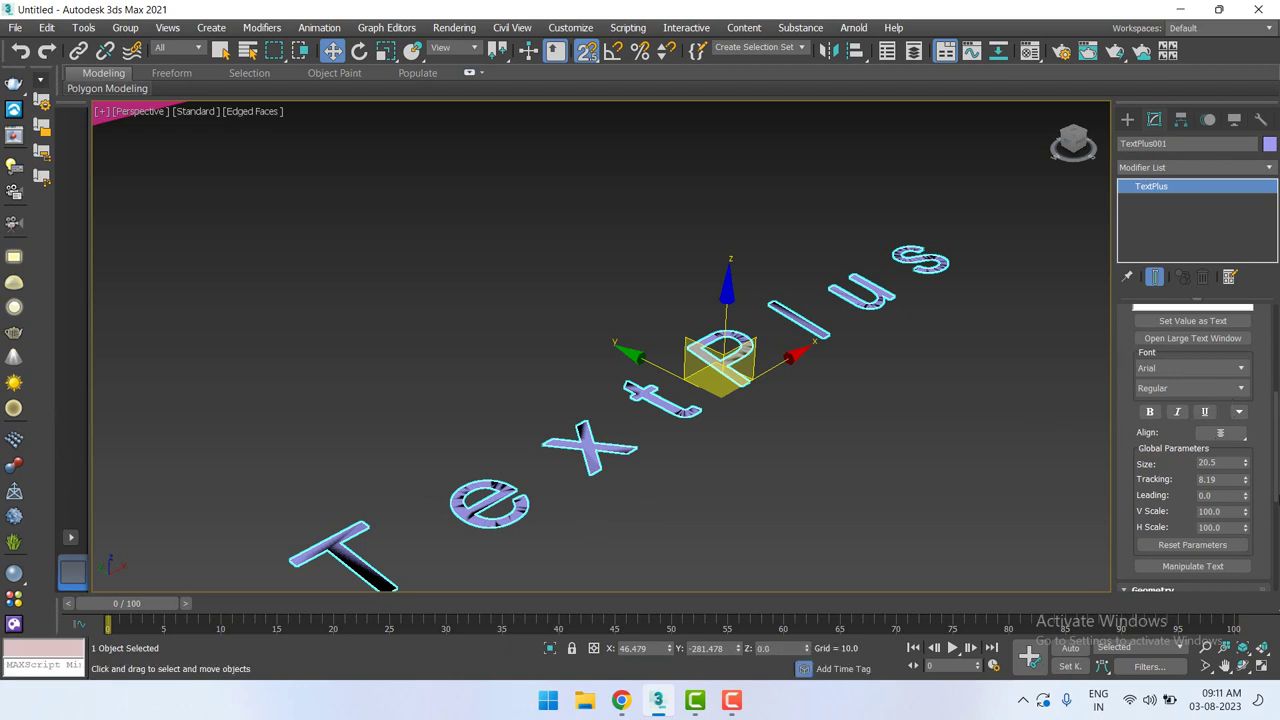
{"action": "scroll", "coordinate": [1276, 488], "scroll_direction": "down", "scroll_amount": 2}
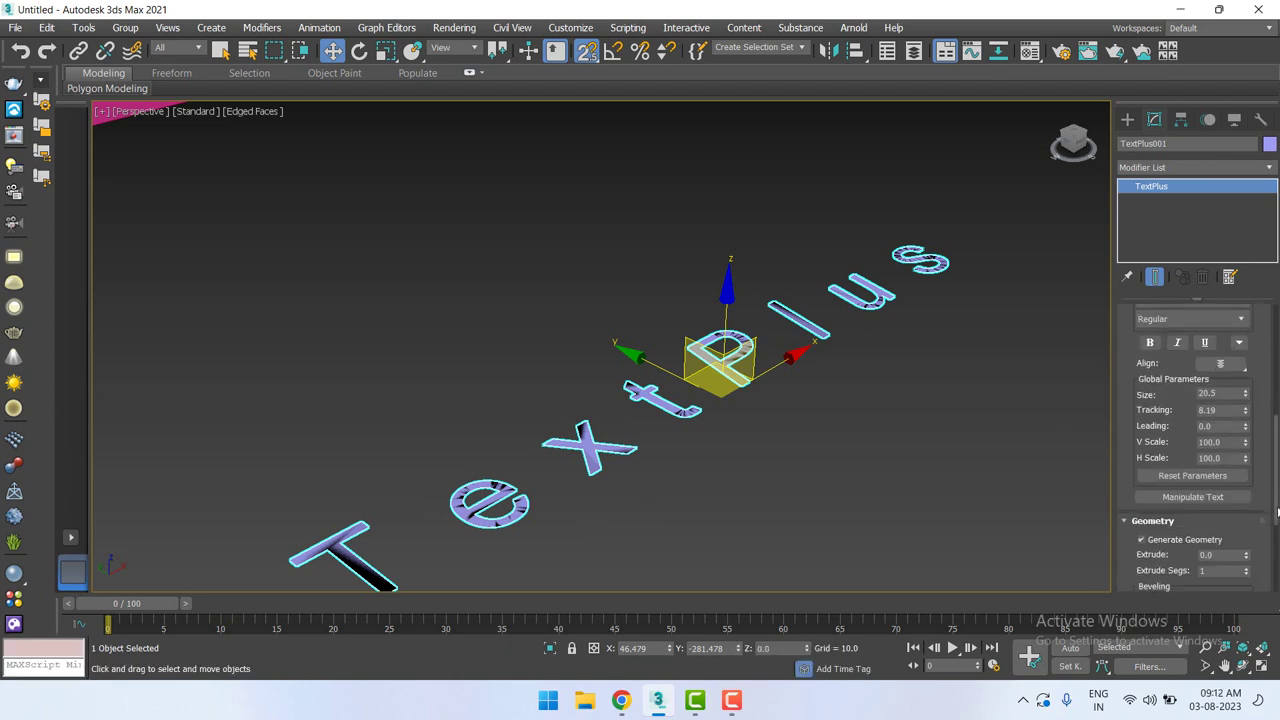
{"action": "scroll", "coordinate": [1195, 440], "scroll_direction": "up", "scroll_amount": 3}
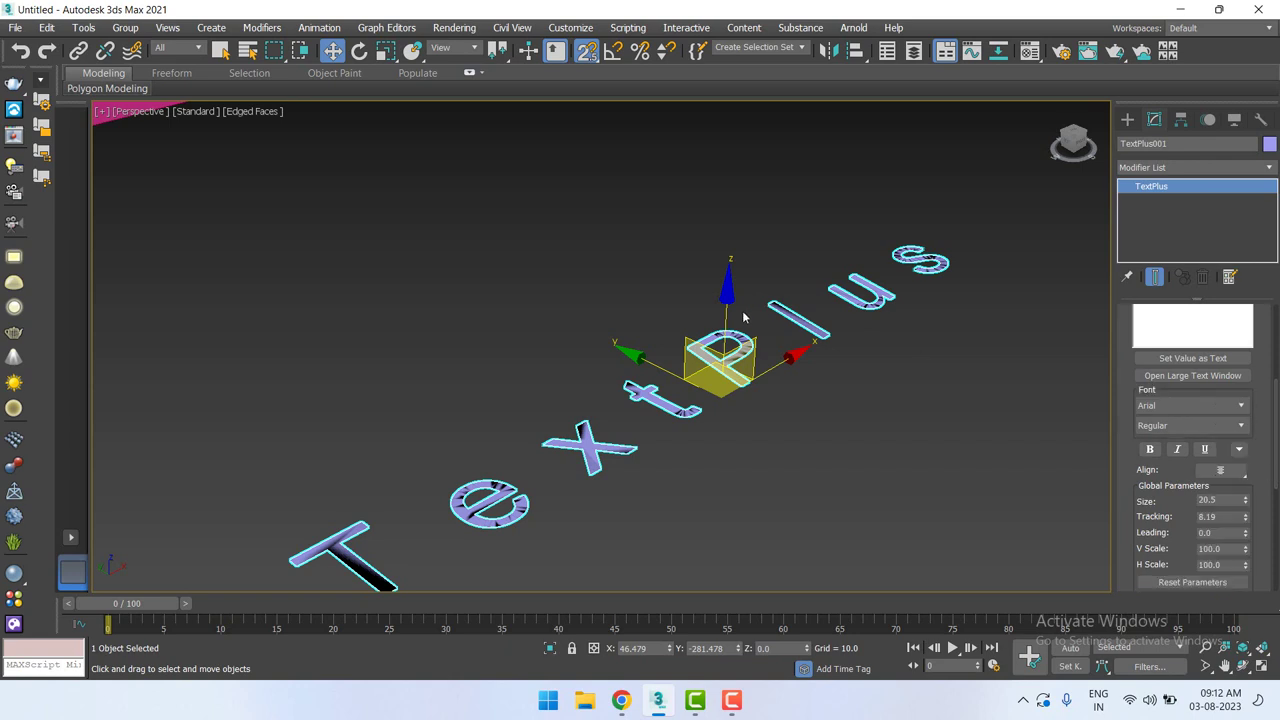
{"action": "middle_click_drag", "start_coordinate": [760, 360], "coordinate": [795, 366], "text": "alt"}
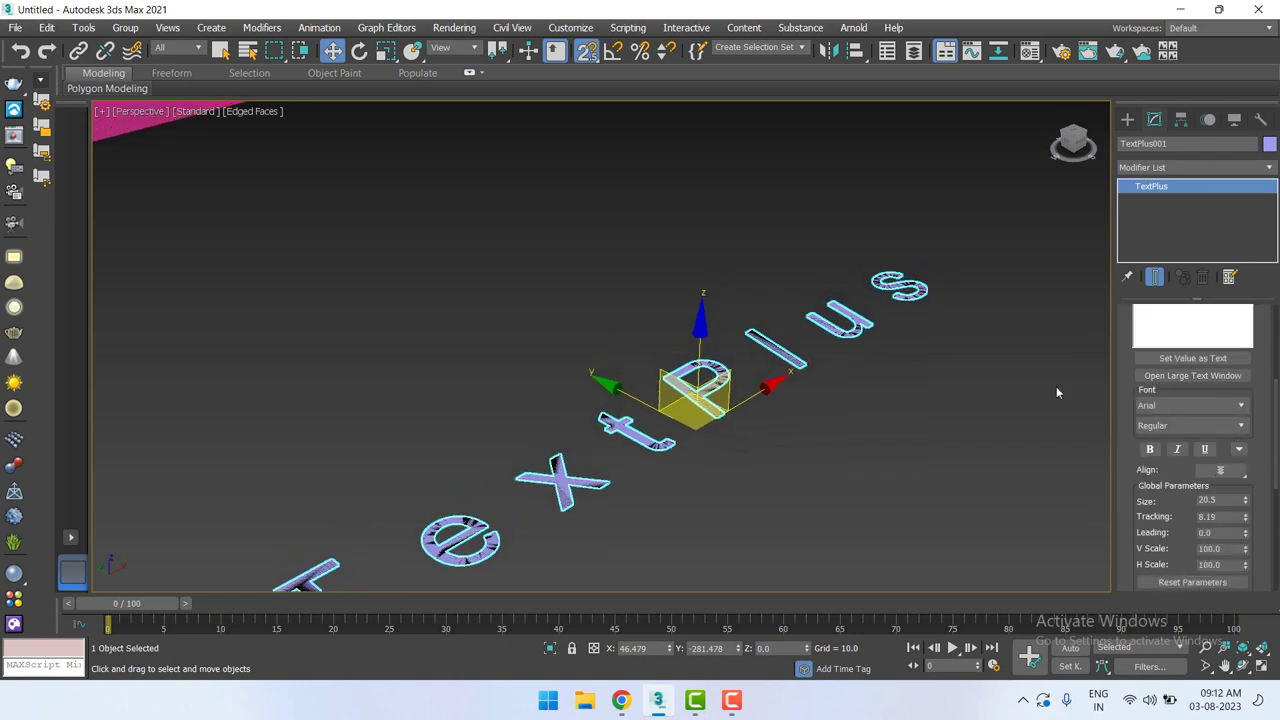
{"action": "scroll", "coordinate": [901, 410], "scroll_direction": "down", "scroll_amount": 2}
{"action": "scroll", "coordinate": [901, 410], "scroll_direction": "down", "scroll_amount": 2}
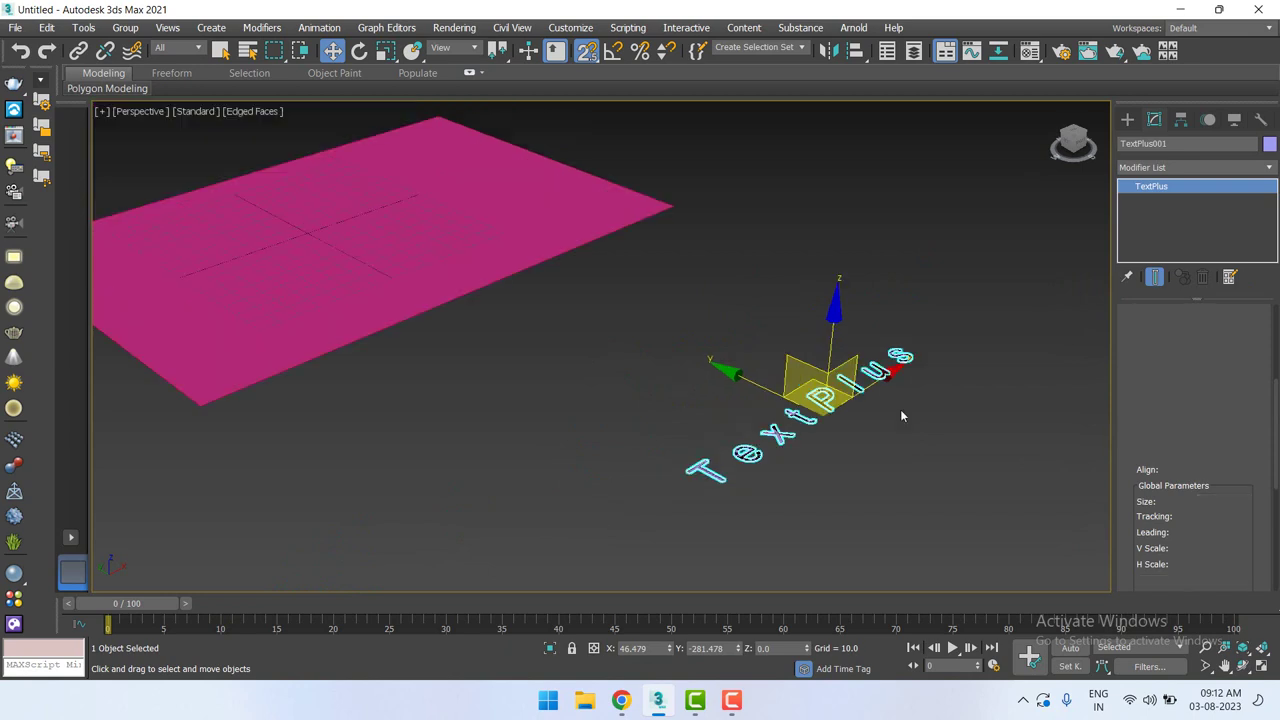
Delete the magenta plane and the TextPlus text, then minimize 3ds Max.
{"action": "left_click", "coordinate": [1127, 121]}
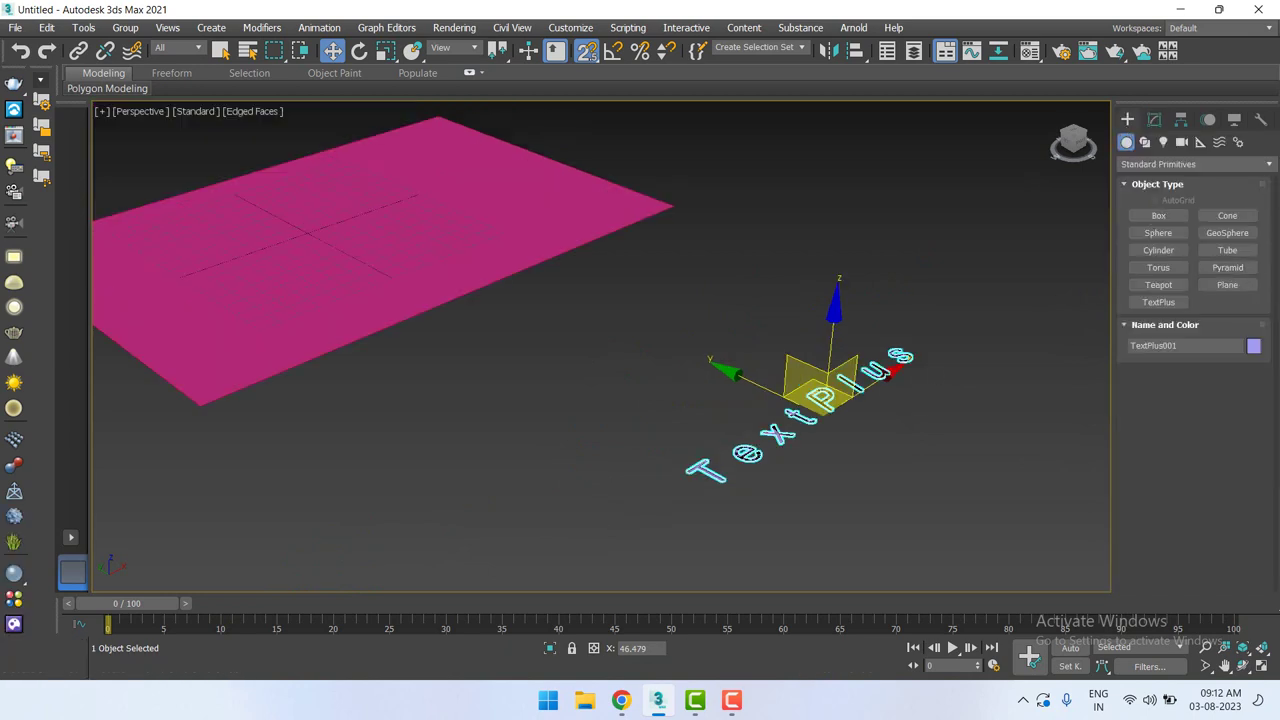
{"action": "scroll", "coordinate": [980, 497], "scroll_direction": "down", "scroll_amount": 3}
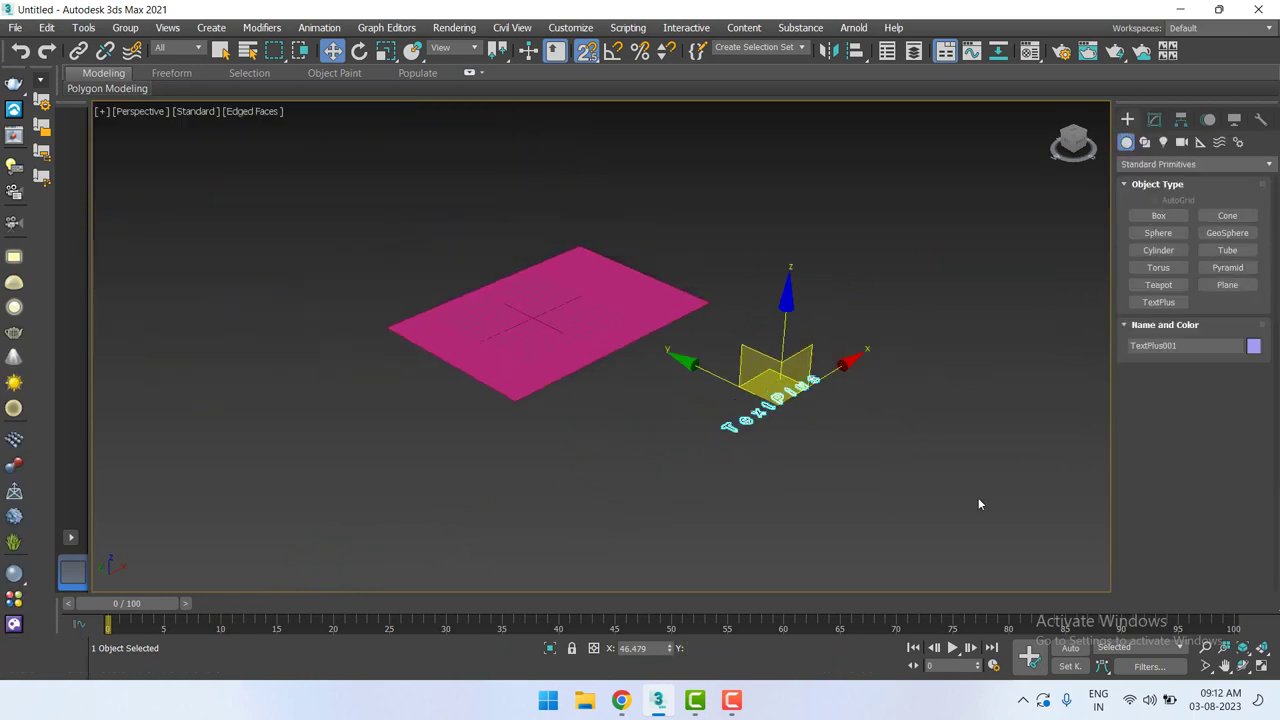
{"action": "left_click_drag", "start_coordinate": [1057, 543], "coordinate": [139, 187]}
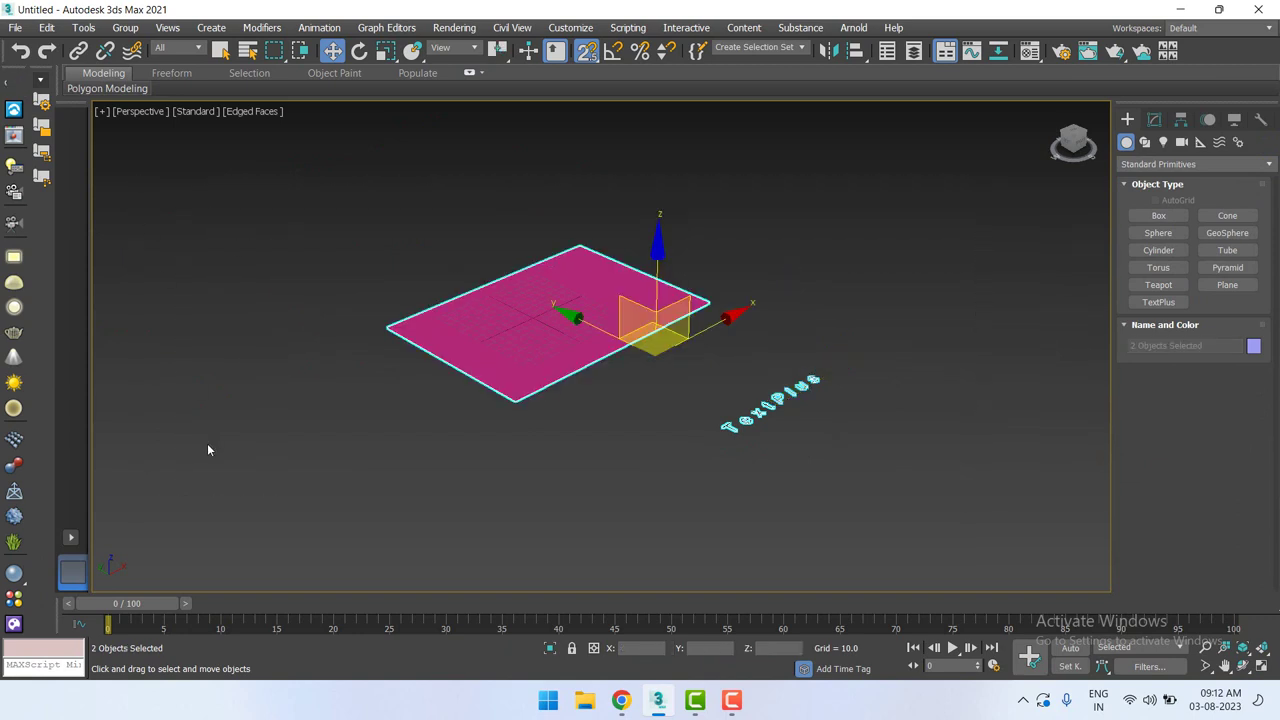
{"action": "key", "text": "Delete"}
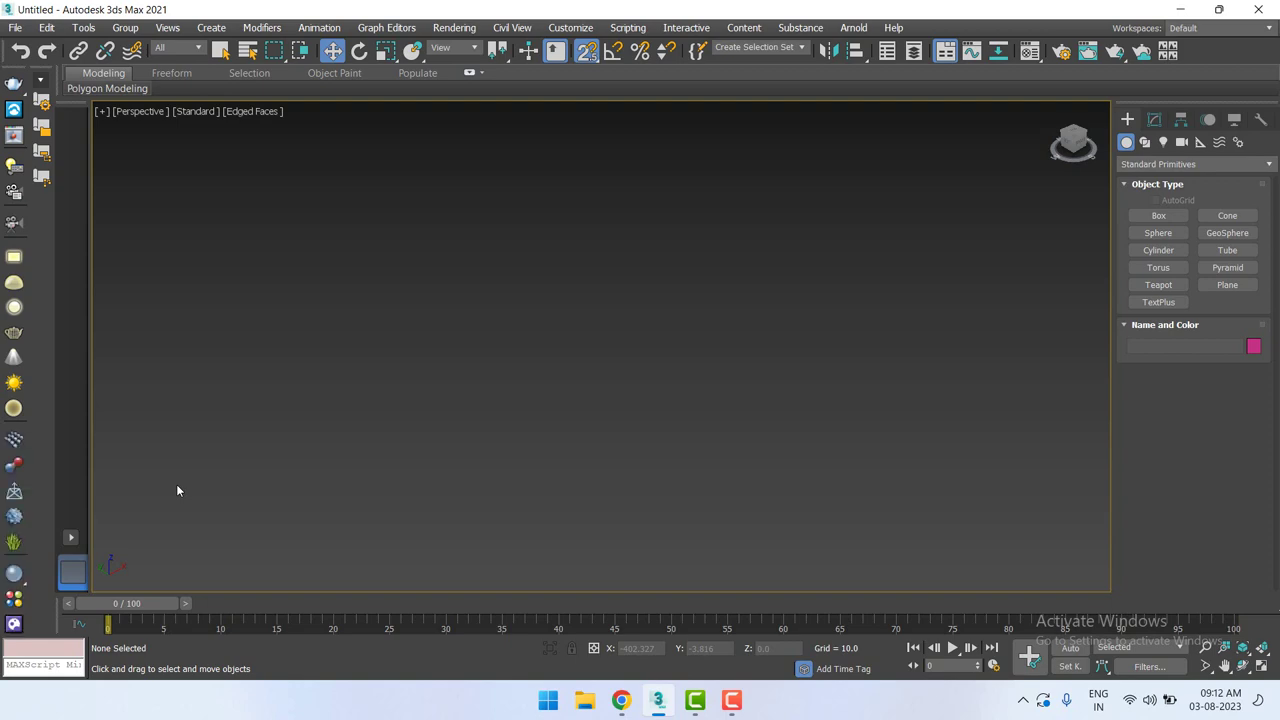
{"action": "left_click", "coordinate": [657, 700]}
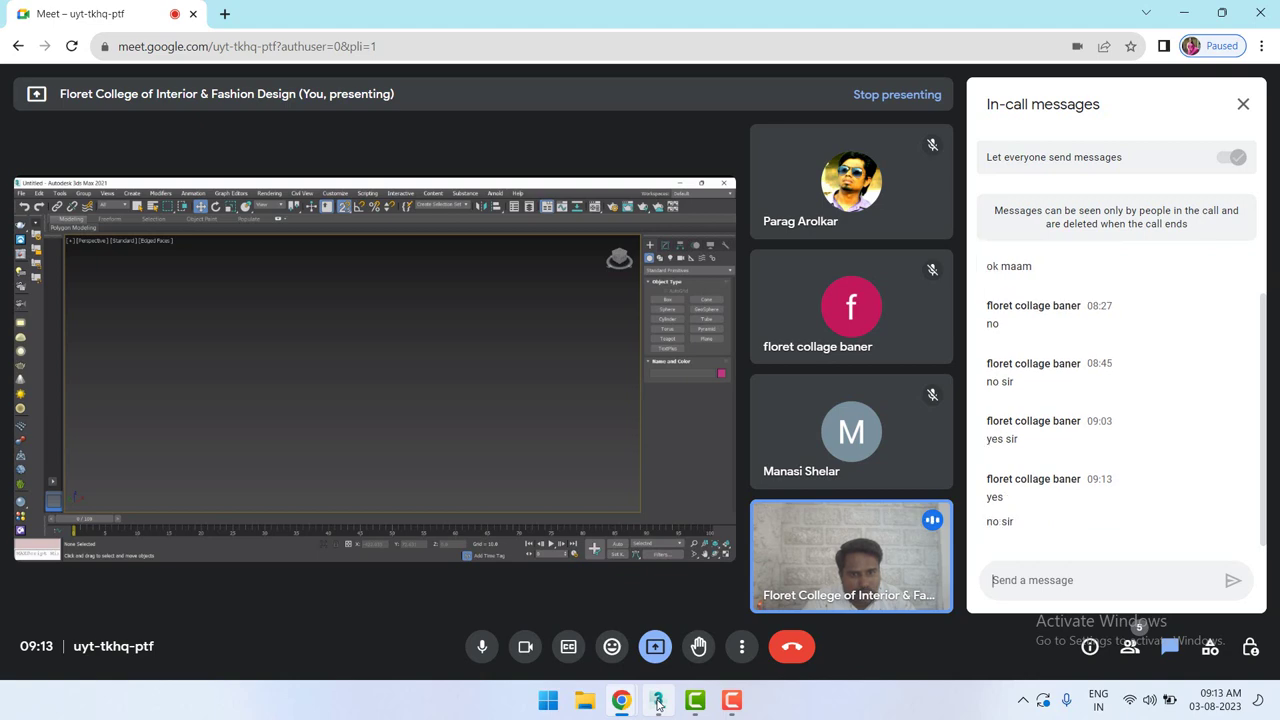
Create Box001, a flat slab about 139.8 by 137.2 and 10 high.
{"action": "left_click", "coordinate": [658, 701]}
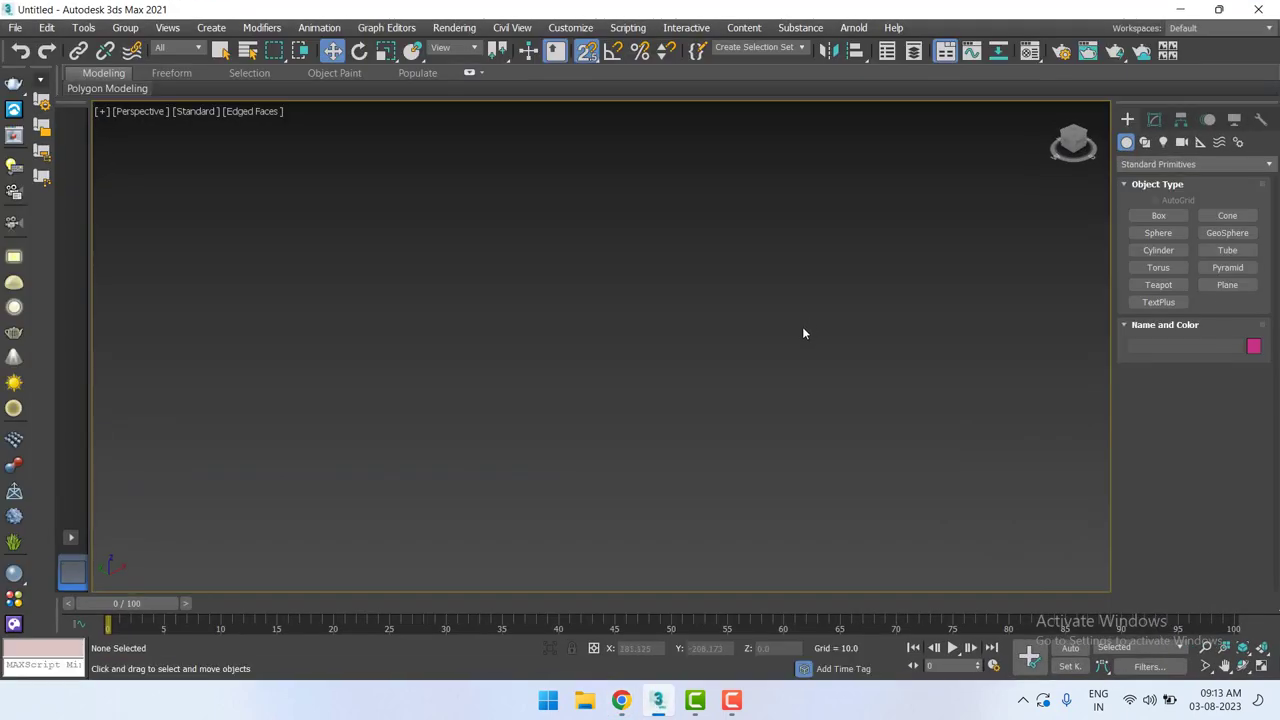
{"action": "left_click", "coordinate": [1158, 216]}
{"action": "scroll", "coordinate": [326, 349], "scroll_direction": "down", "scroll_amount": 3}
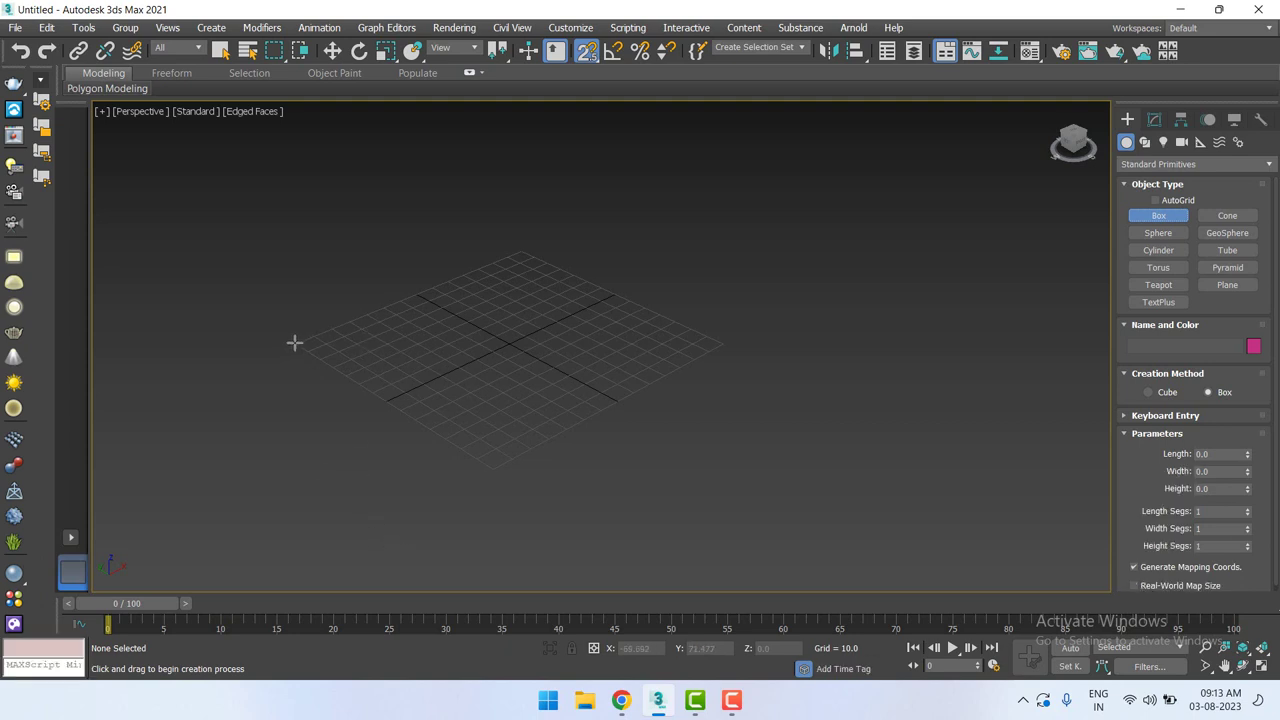
{"action": "left_click_drag", "start_coordinate": [294, 343], "coordinate": [717, 340]}
{"action": "left_click", "coordinate": [717, 340]}
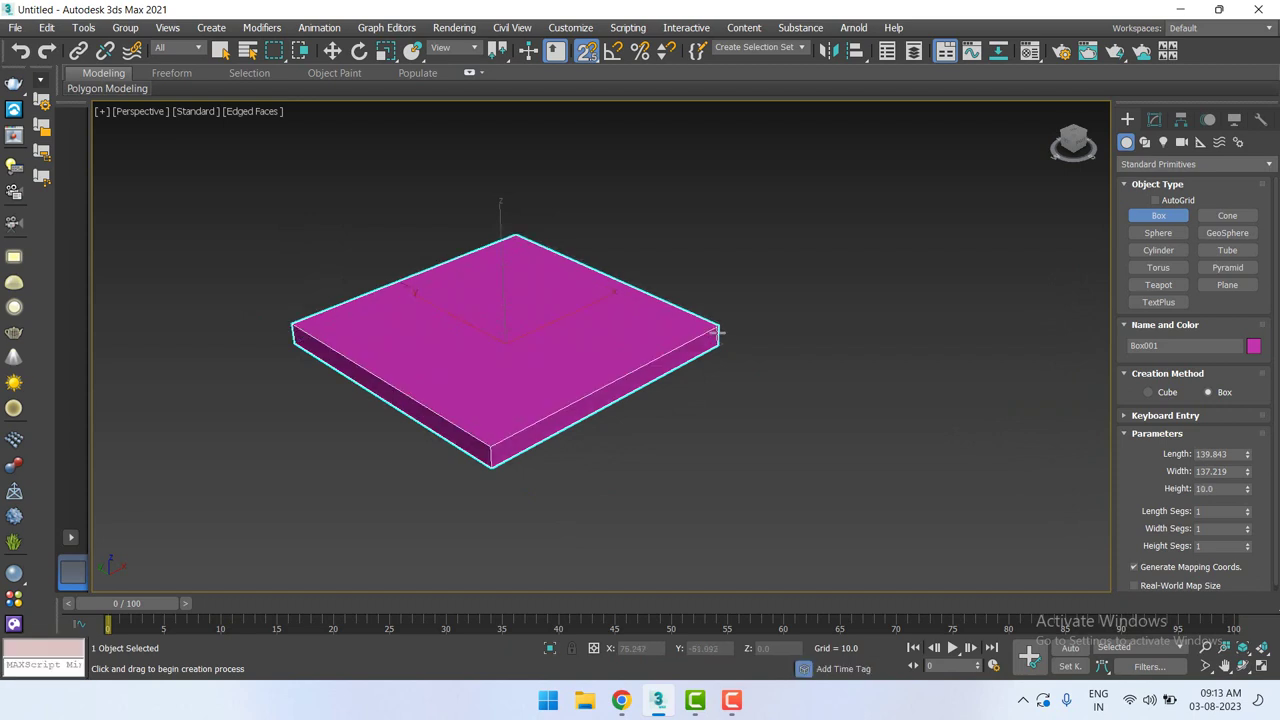
{"action": "right_click", "coordinate": [794, 572]}
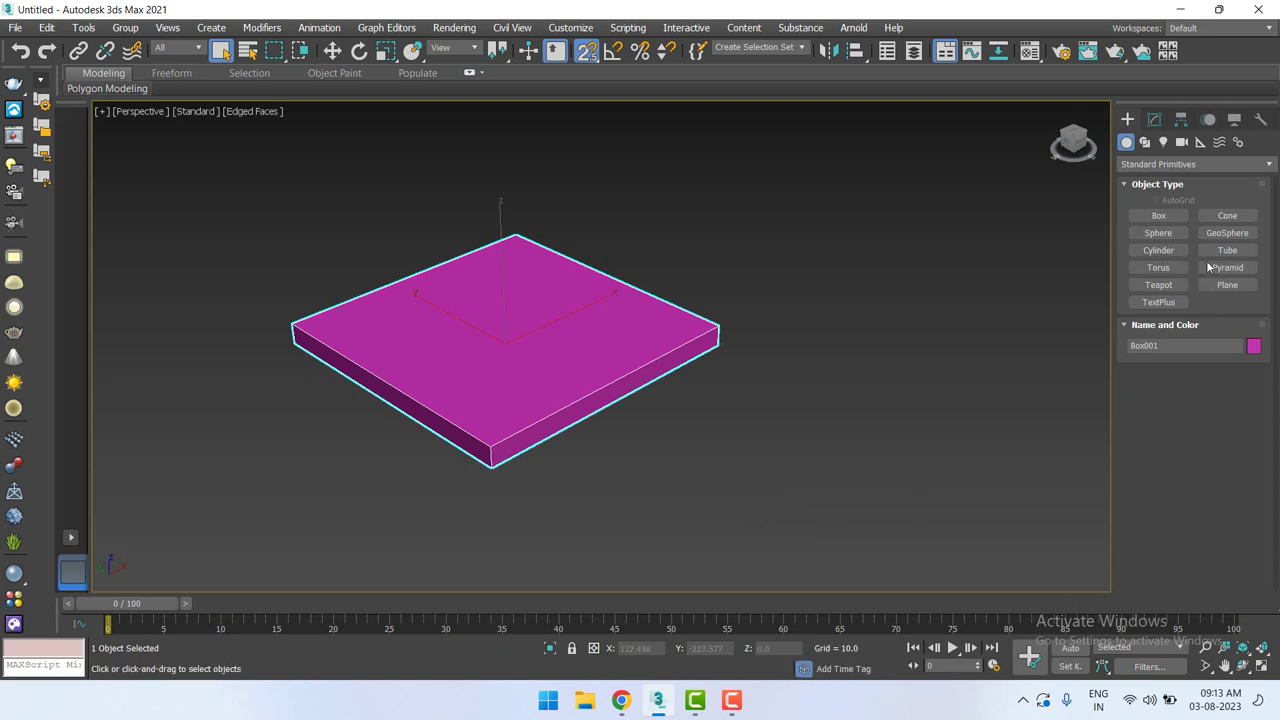
Draw a small 50-unit-high pillar box at the slab's top-left corner.
{"action": "left_click", "coordinate": [1160, 216]}
{"action": "key", "text": "t"}
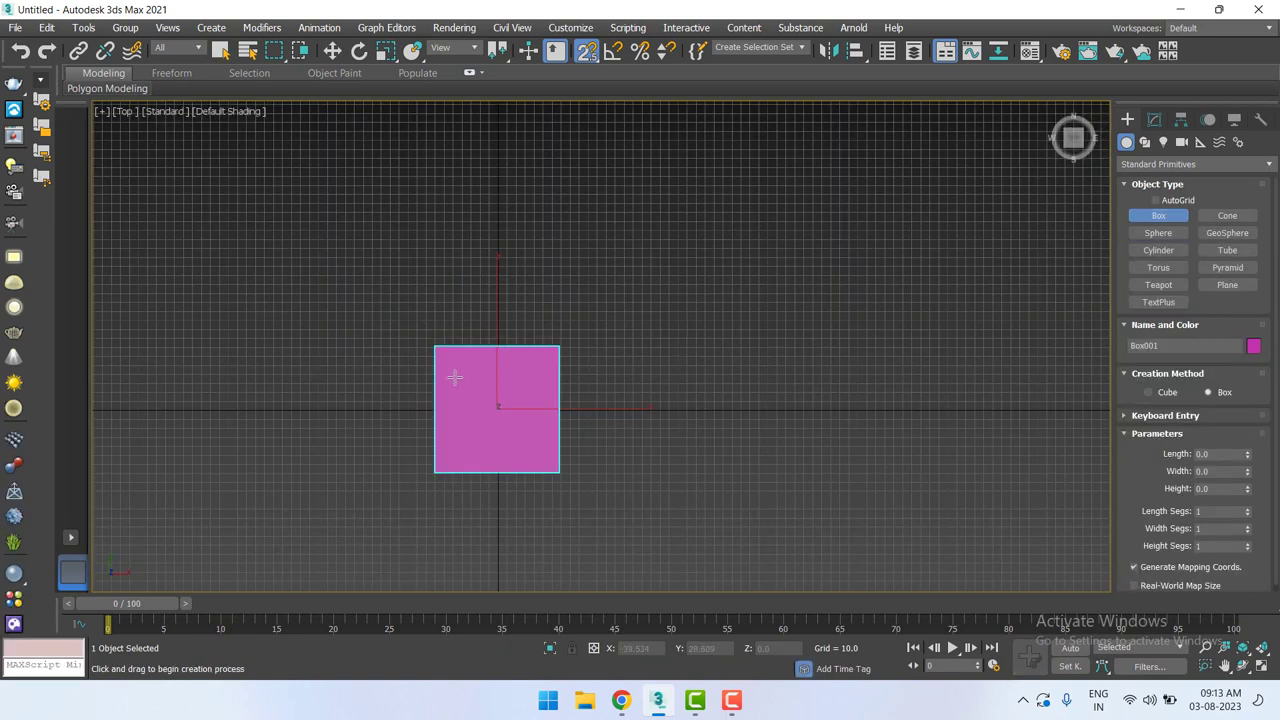
{"action": "scroll", "coordinate": [454, 376], "scroll_direction": "up", "scroll_amount": 3}
{"action": "left_click_drag", "start_coordinate": [437, 337], "coordinate": [460, 361]}
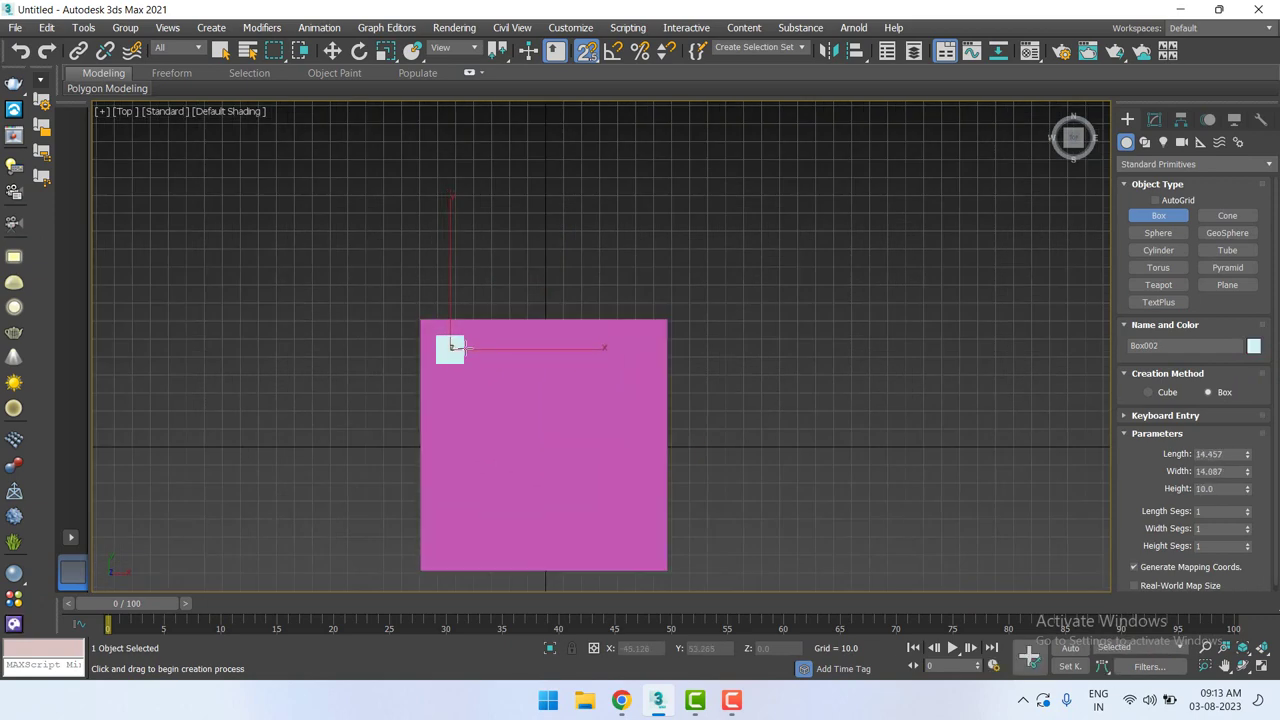
{"action": "left_click", "coordinate": [469, 273]}
{"action": "key", "text": "w"}
{"action": "key", "text": "f"}
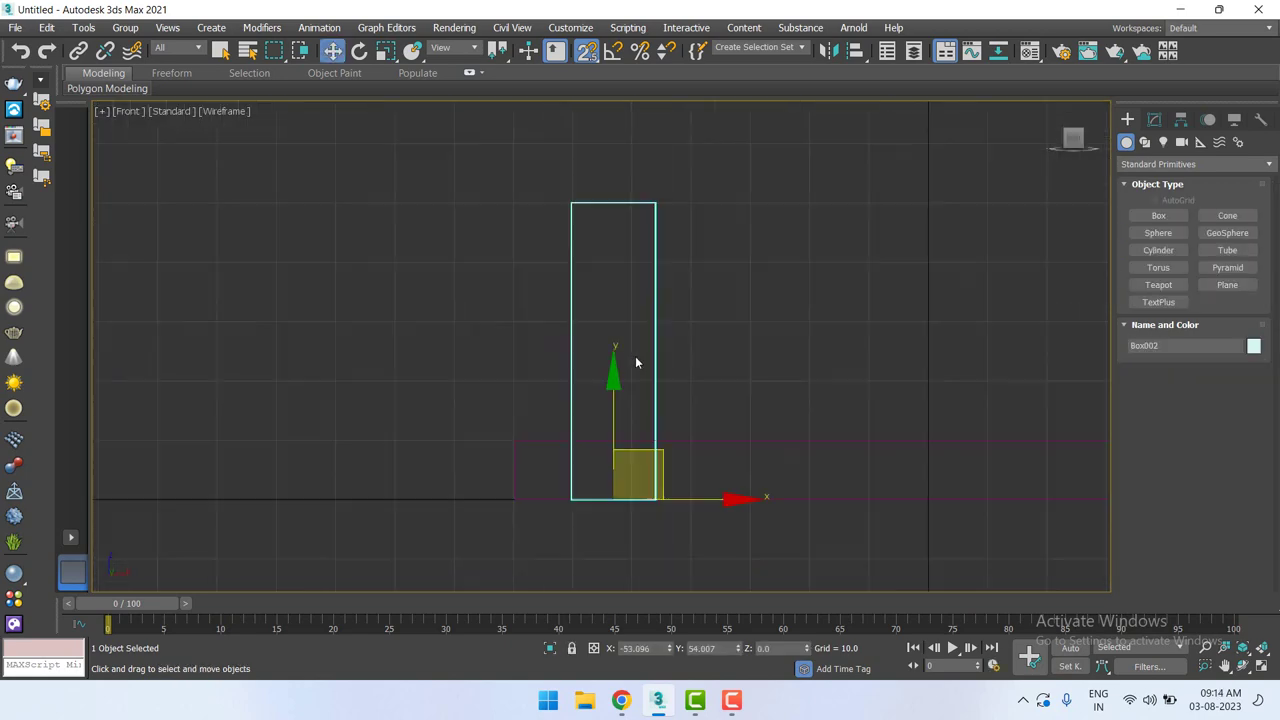
{"action": "scroll", "coordinate": [635, 362], "scroll_direction": "down", "scroll_amount": 3}
{"action": "middle_click_drag", "start_coordinate": [709, 196], "coordinate": [680, 40]}
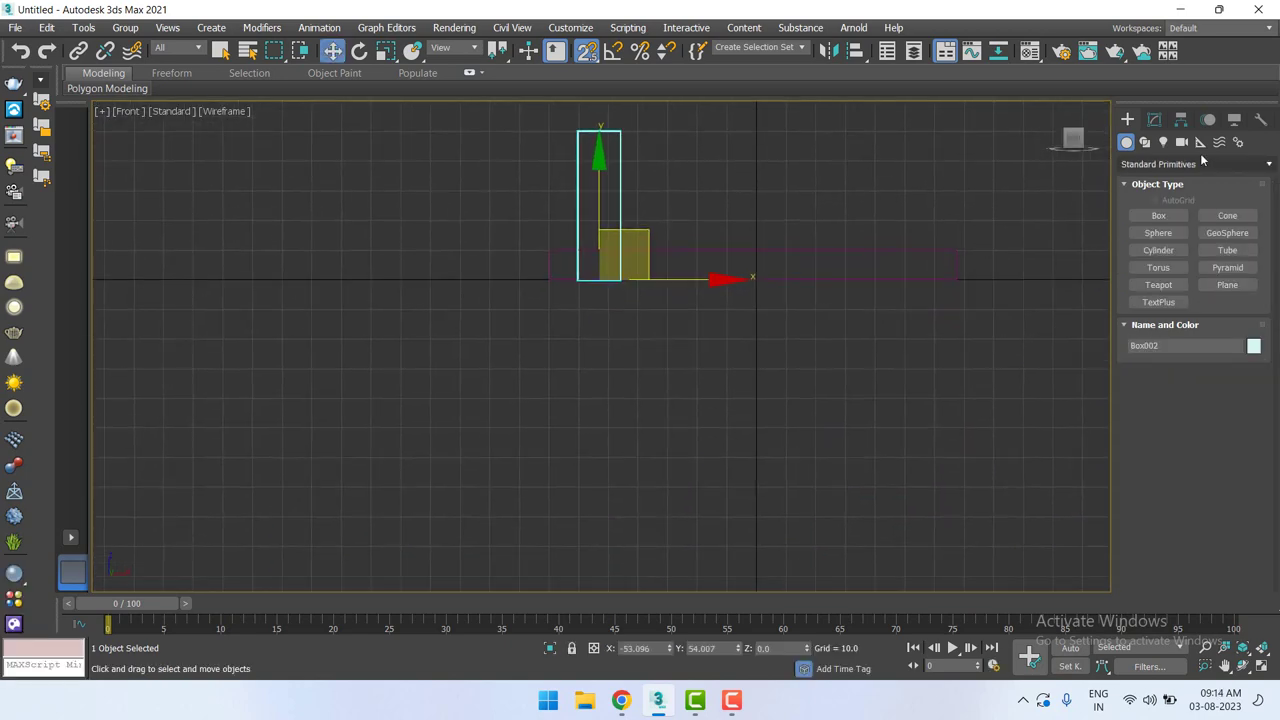
Shrink the pillar's Length and Width to about 7.2 and 7.7, viewed from Top.
{"action": "left_click", "coordinate": [1160, 121]}
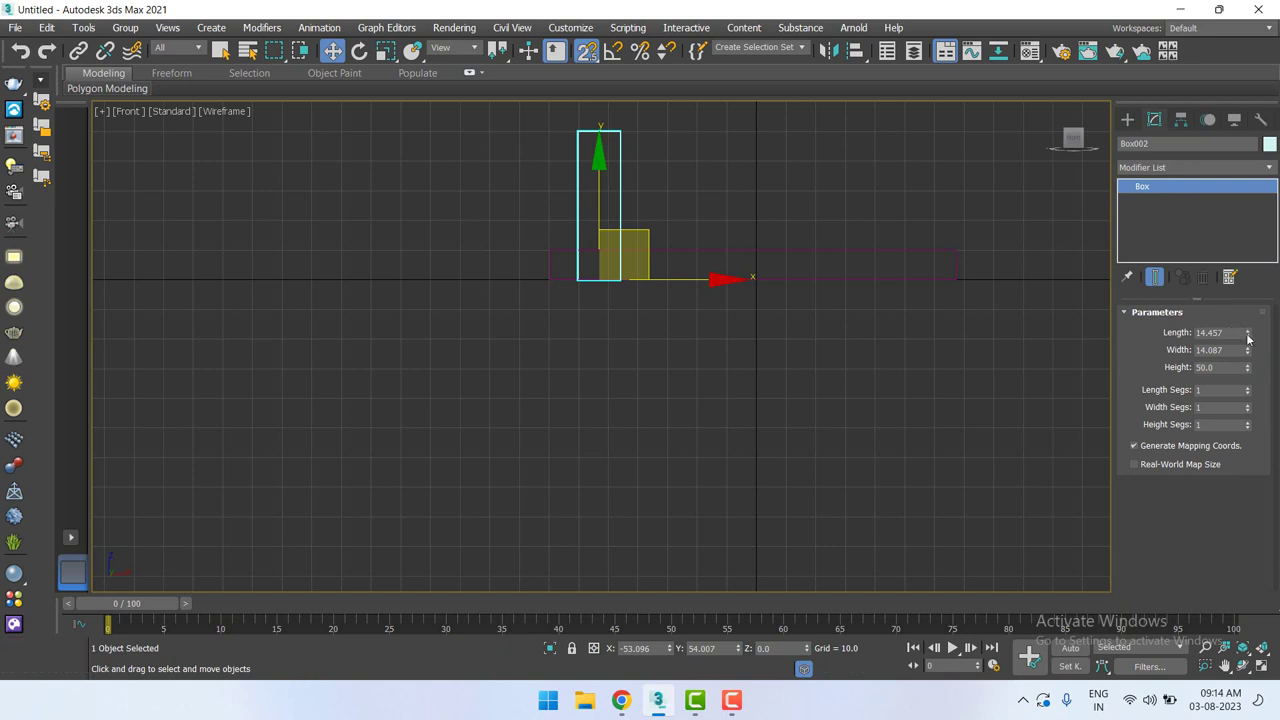
{"action": "left_click_drag", "start_coordinate": [1246, 334], "coordinate": [1246, 387]}
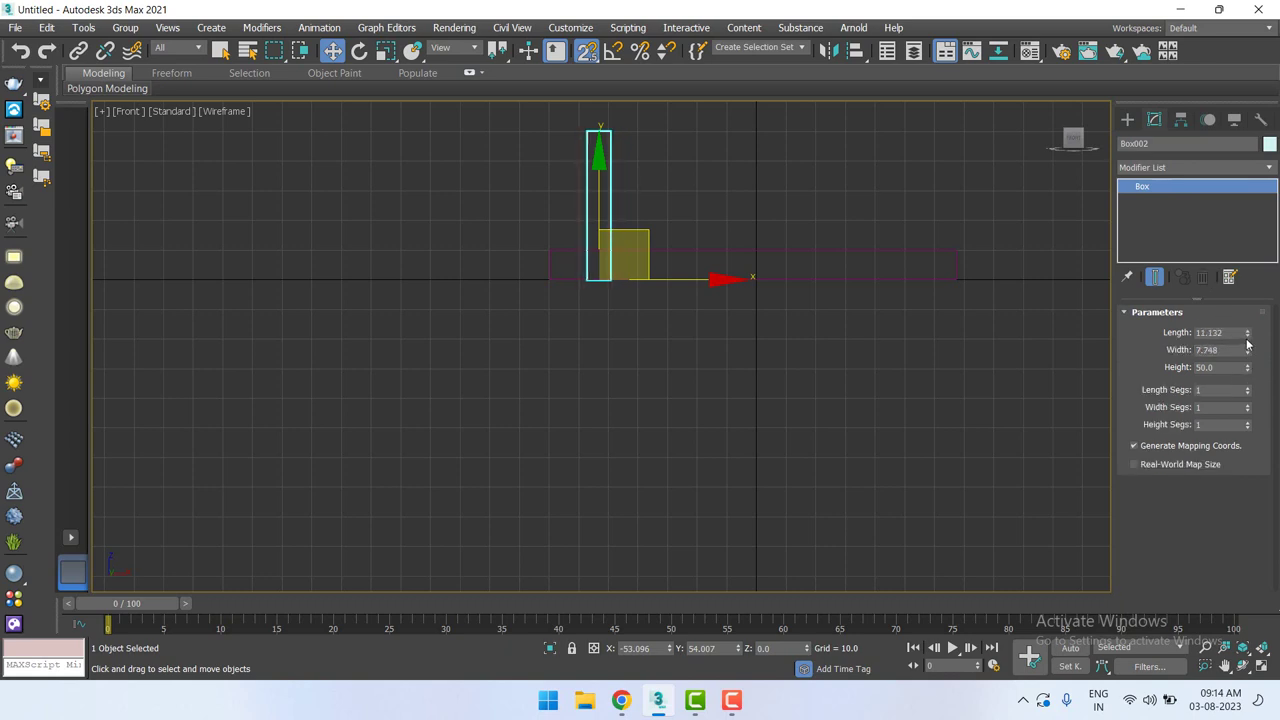
{"action": "left_click_drag", "start_coordinate": [1247, 332], "coordinate": [1247, 344]}
{"action": "middle_click_drag", "start_coordinate": [682, 328], "coordinate": [698, 411]}
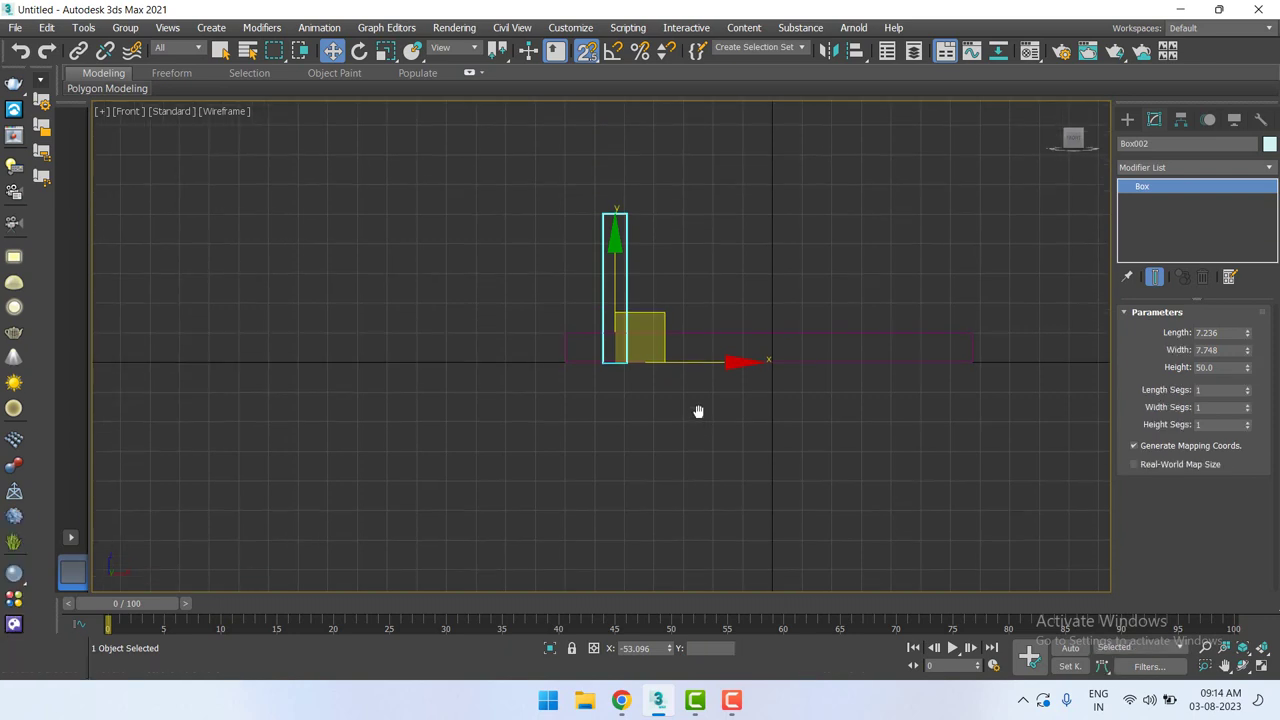
{"action": "key", "text": "t"}
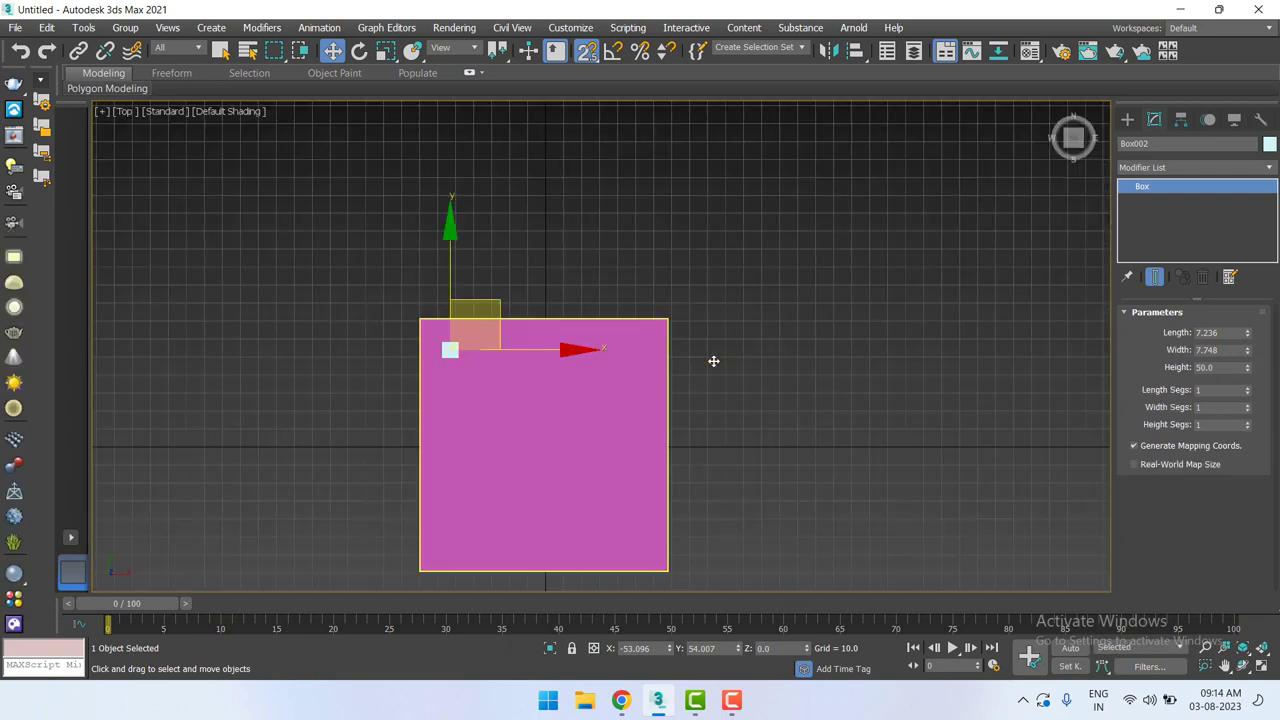
{"action": "key", "text": "z"}
{"action": "scroll", "coordinate": [718, 368], "scroll_direction": "down", "scroll_amount": 5}
{"action": "scroll", "coordinate": [718, 368], "scroll_direction": "down", "scroll_amount": 4}
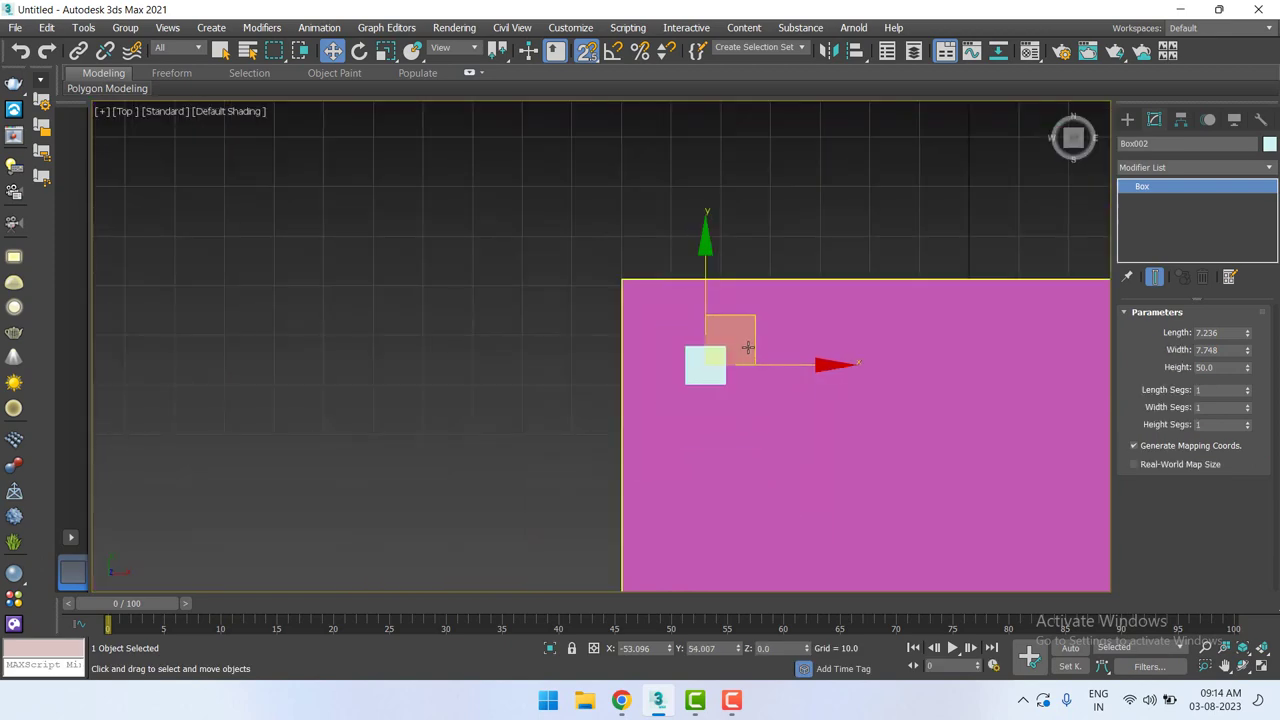
{"action": "scroll", "coordinate": [718, 368], "scroll_direction": "down", "scroll_amount": 2}
{"action": "mouse_move", "coordinate": [718, 368]}
{"action": "left_mouse_down"}
{"action": "mouse_move", "coordinate": [759, 307]}
{"action": "mouse_move", "coordinate": [695, 339]}
{"action": "left_mouse_up"}
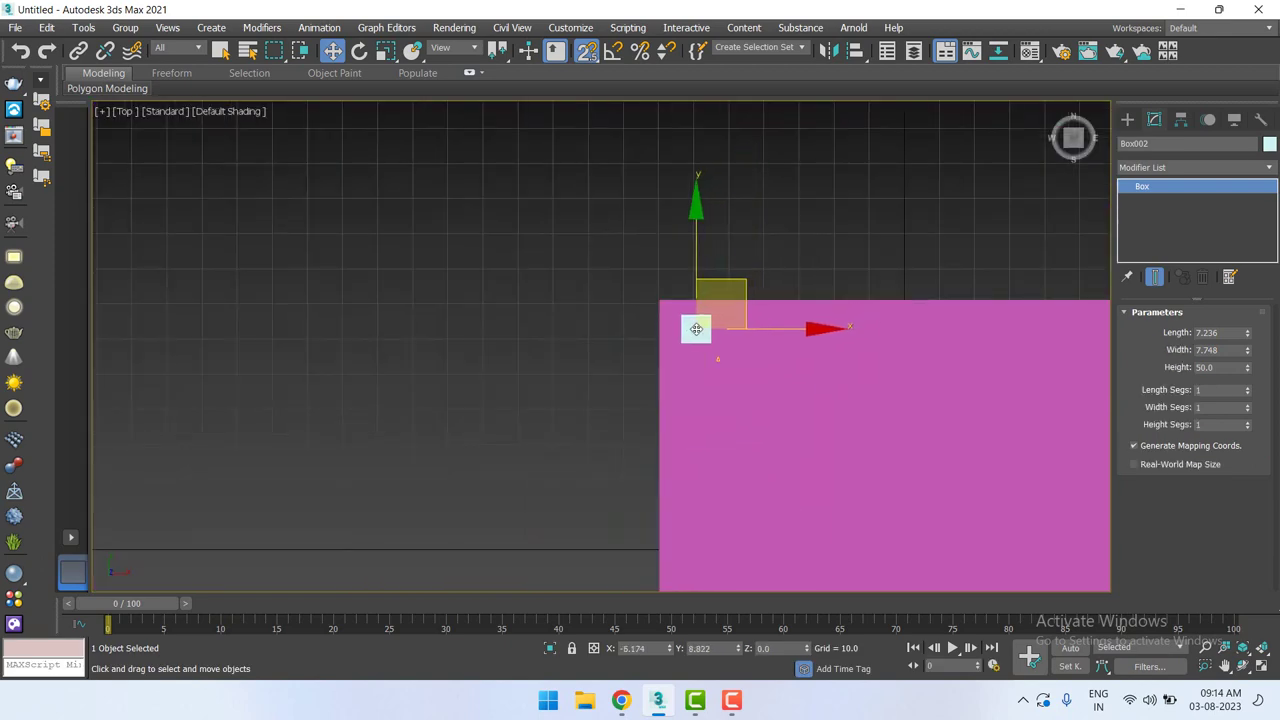
{"action": "scroll", "coordinate": [695, 339], "scroll_direction": "down", "scroll_amount": 3}
{"action": "middle_click_drag", "start_coordinate": [720, 363], "coordinate": [674, 329]}
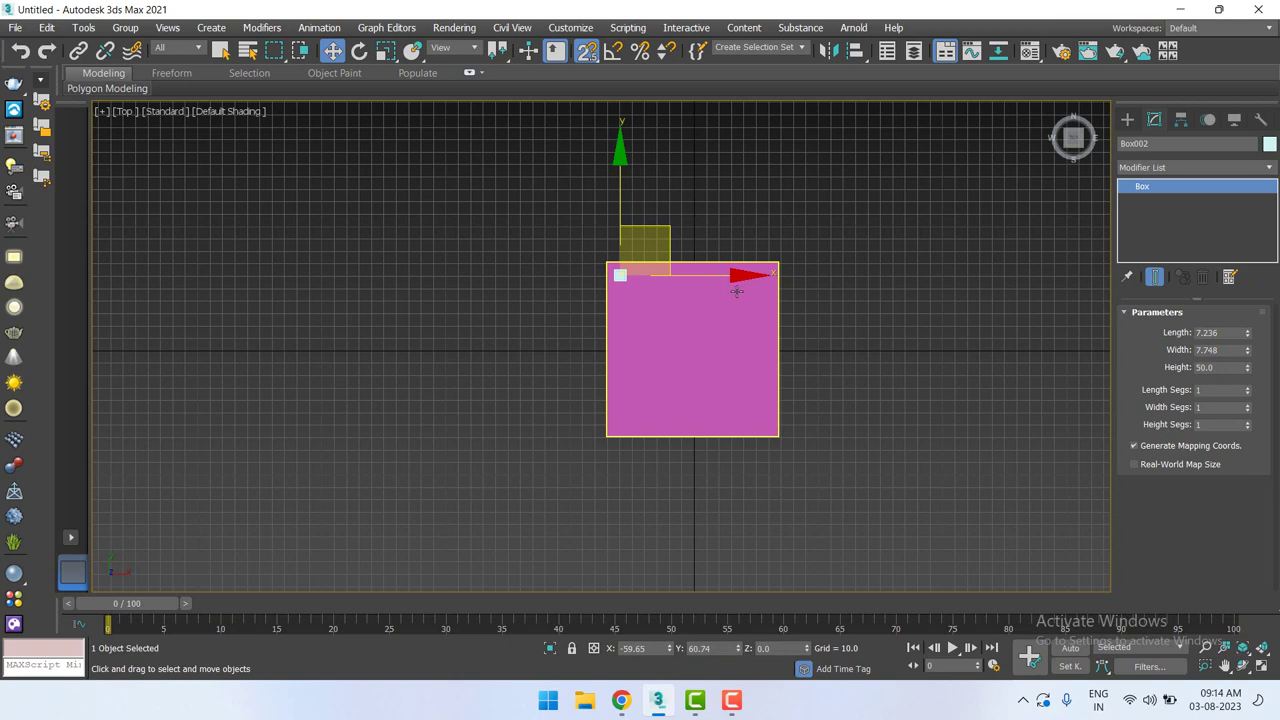
Shift-drag an instanced copy of the pillar to the slab's top-right corner.
{"action": "left_click", "coordinate": [808, 274]}
{"action": "left_click_drag", "start_coordinate": [808, 274], "coordinate": [763, 275]}
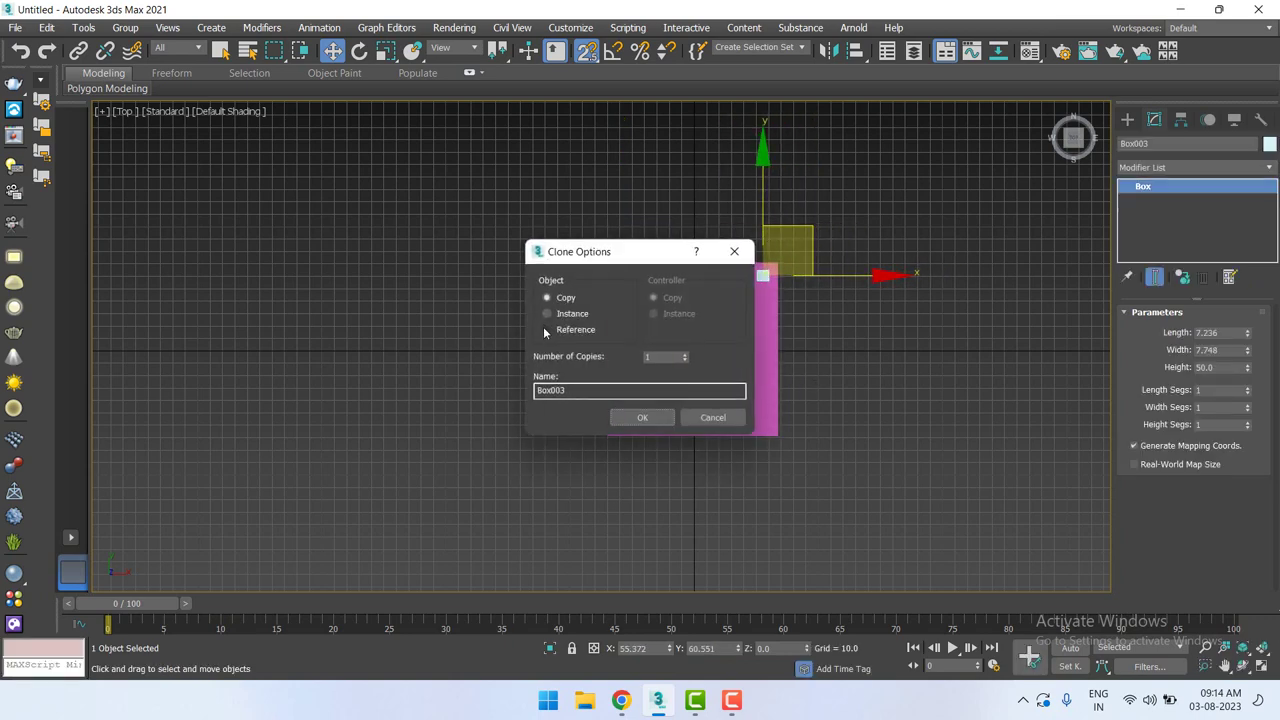
{"action": "left_click", "coordinate": [546, 313]}
{"action": "left_click", "coordinate": [642, 417]}
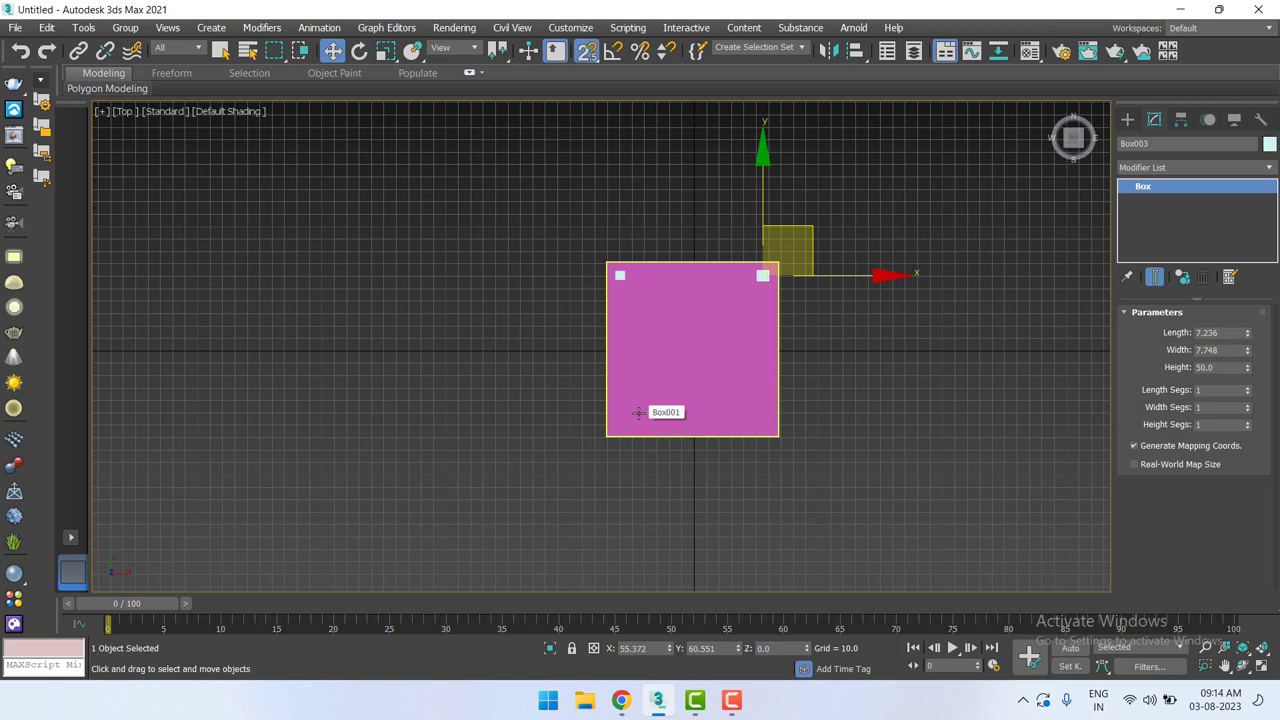
Instance both top pillars down to the bottom corners, then view in Perspective.
{"action": "scroll", "coordinate": [783, 332], "scroll_direction": "up", "scroll_amount": 2}
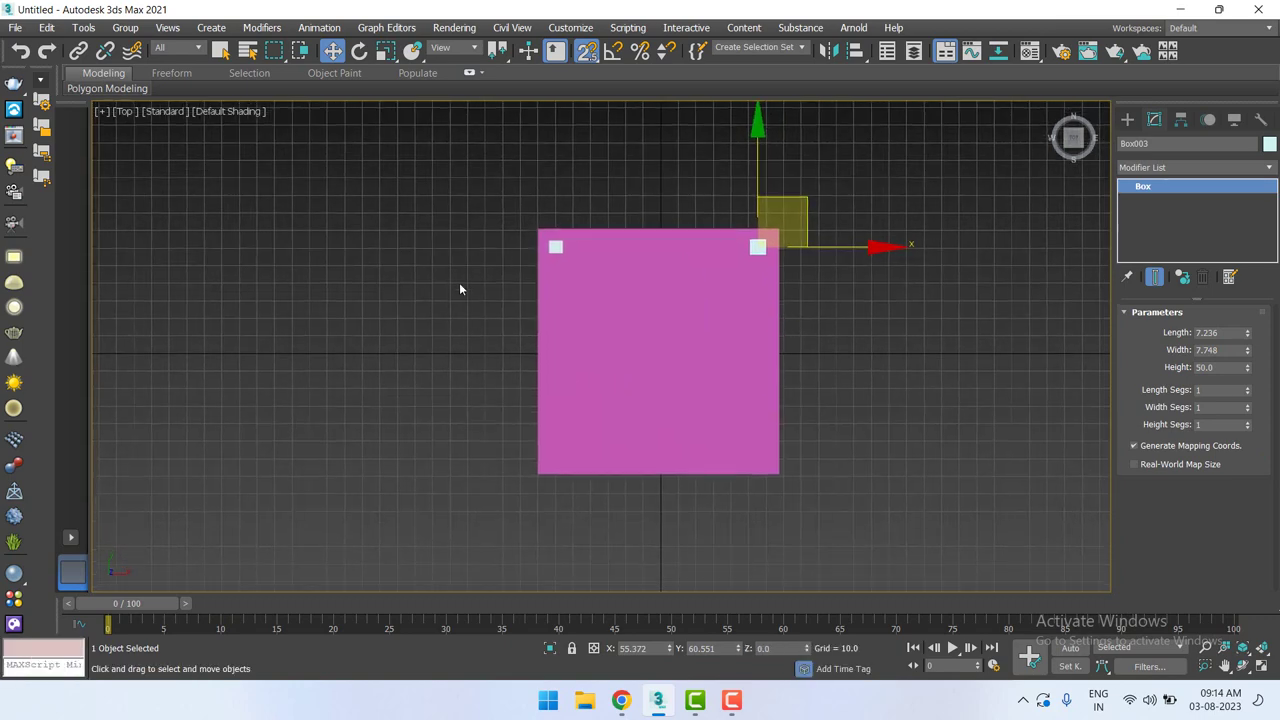
{"action": "left_click_drag", "start_coordinate": [433, 303], "coordinate": [831, 235]}
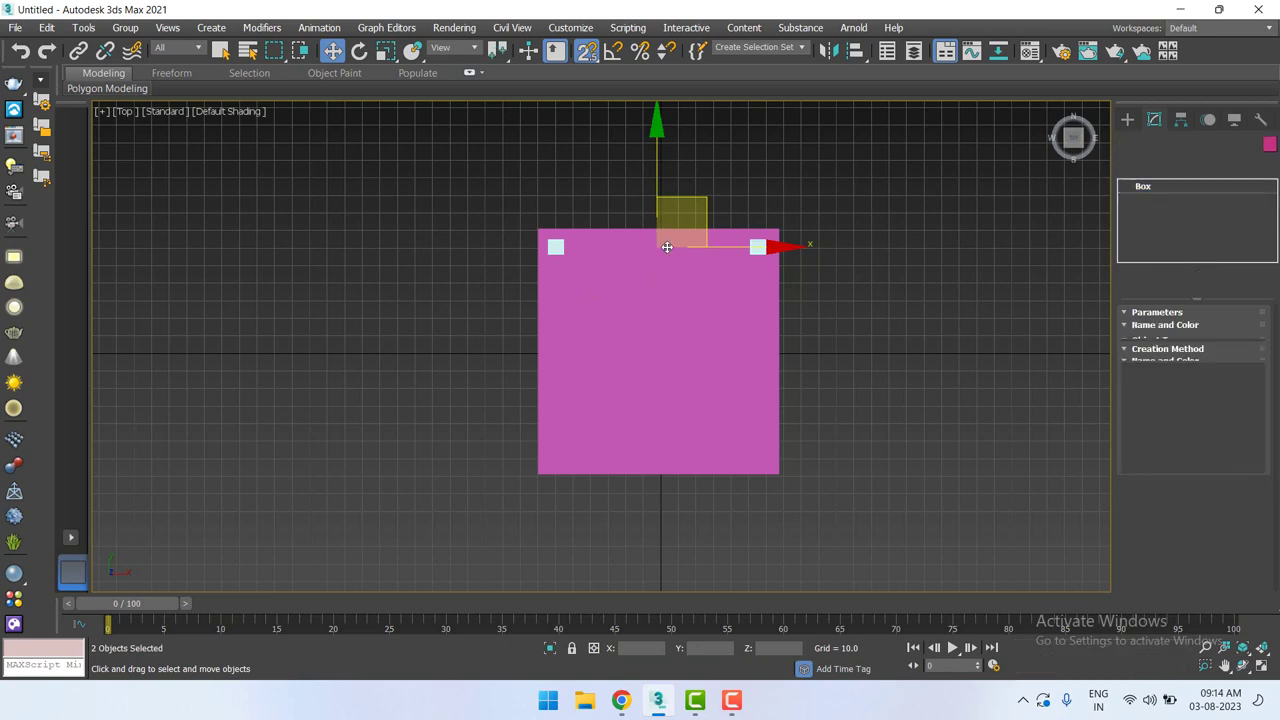
{"action": "mouse_move", "coordinate": [652, 167]}
{"action": "left_mouse_down", "text": "shift"}
{"action": "mouse_move", "coordinate": [674, 418]}
{"action": "mouse_move", "coordinate": [658, 455]}
{"action": "left_mouse_up", "text": "shift"}
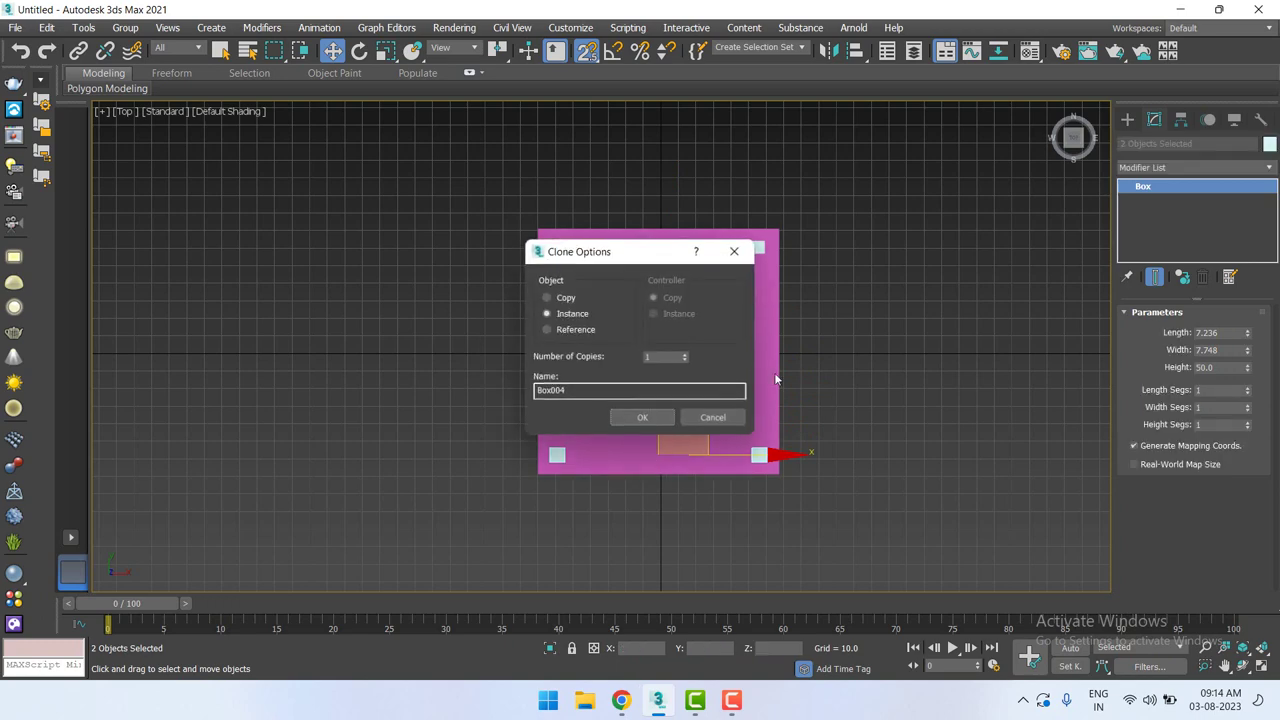
{"action": "left_click", "coordinate": [655, 419]}
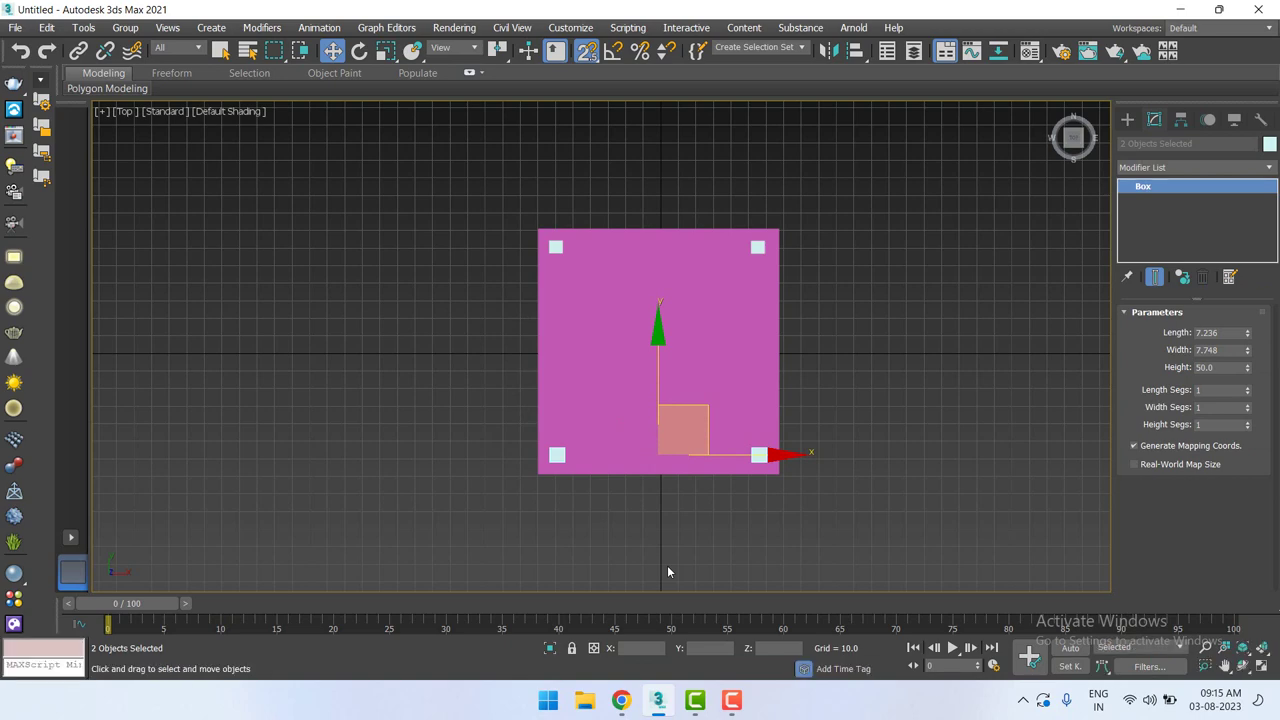
{"action": "scroll", "coordinate": [904, 435], "scroll_direction": "down", "scroll_amount": 3}
{"action": "middle_click_drag", "start_coordinate": [904, 435], "coordinate": [757, 422]}
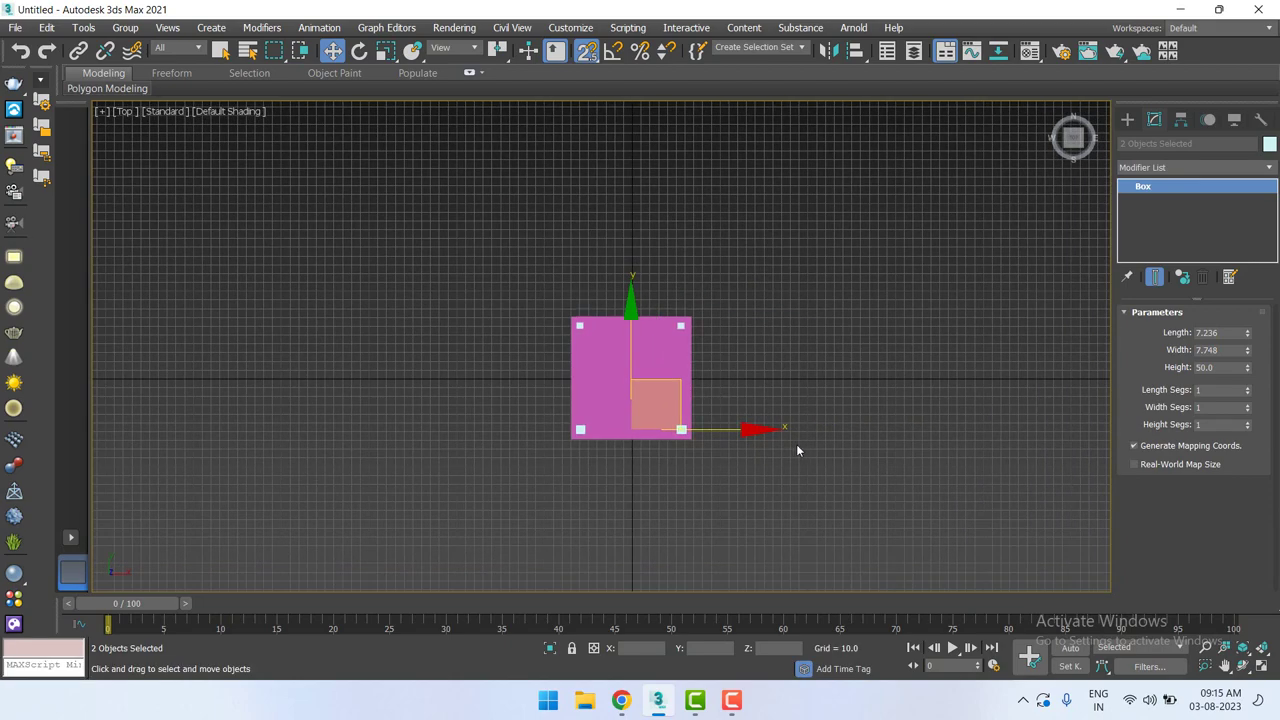
{"action": "left_click", "coordinate": [798, 448]}
{"action": "key", "text": "p"}
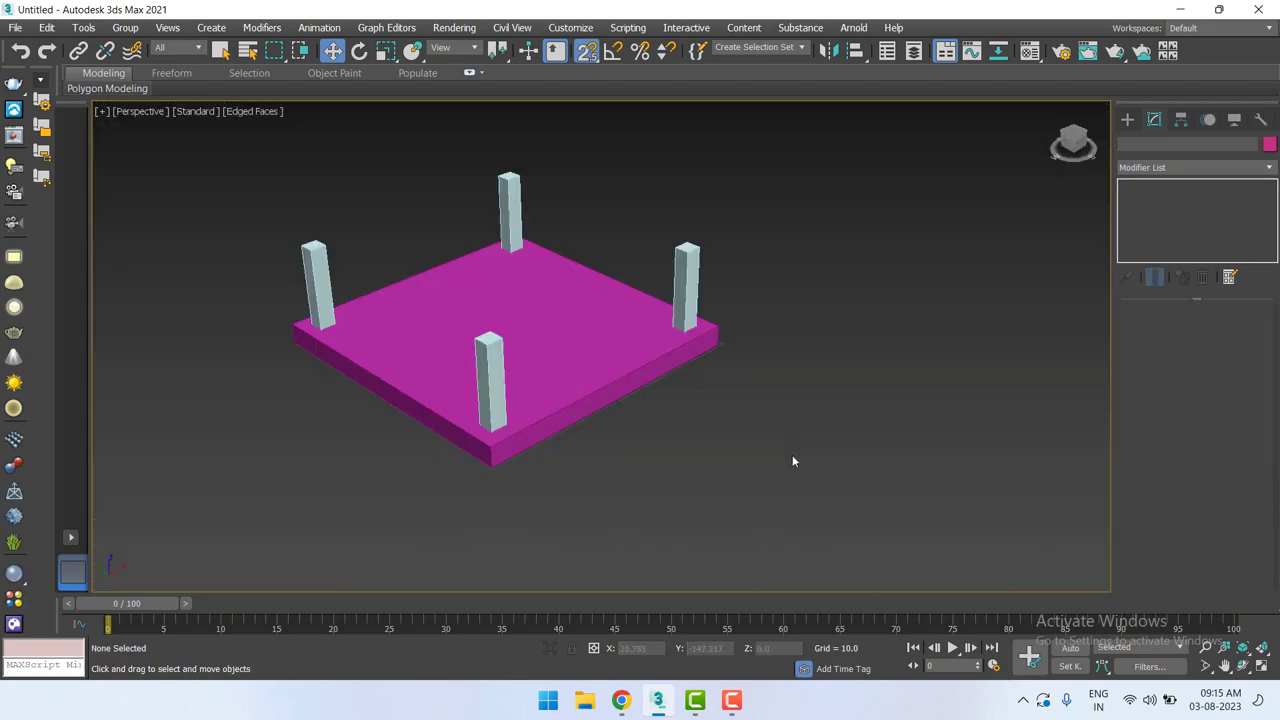
Thin the magenta slab Box001 to a Height of 4.8.
{"action": "left_click", "coordinate": [563, 388]}
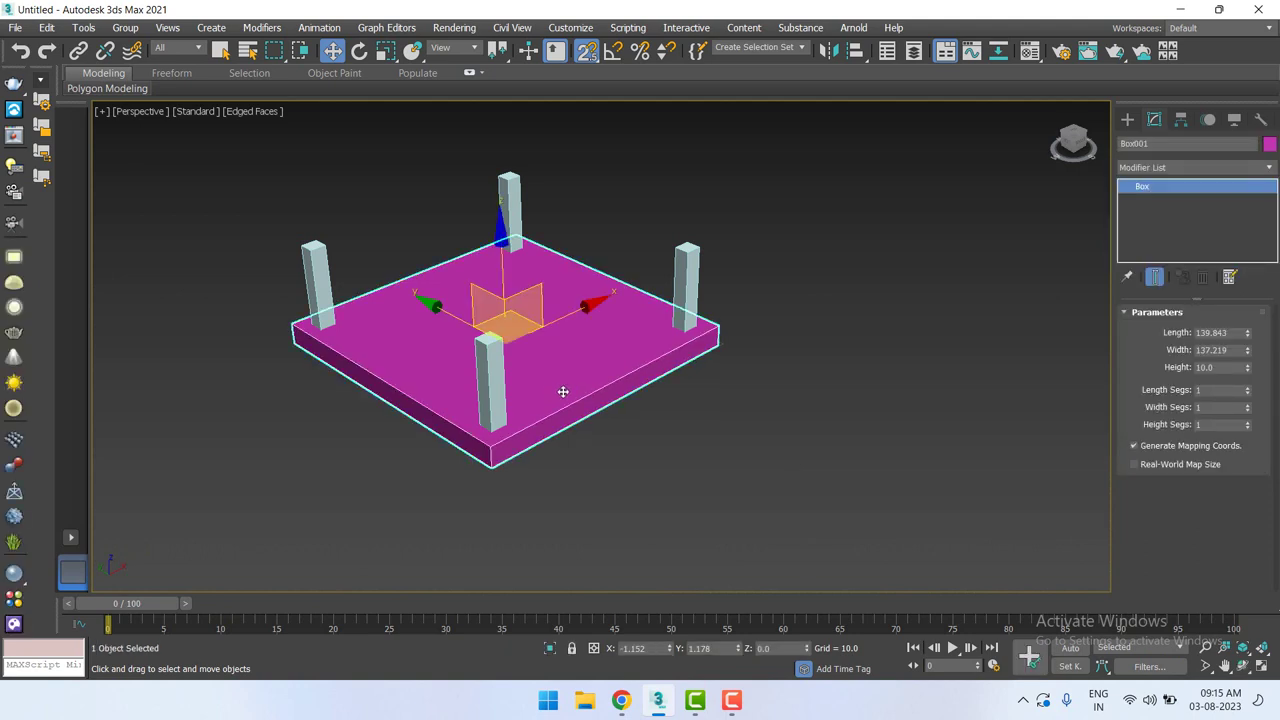
{"action": "key", "text": "f"}
{"action": "scroll", "coordinate": [694, 401], "scroll_direction": "down", "scroll_amount": 3}
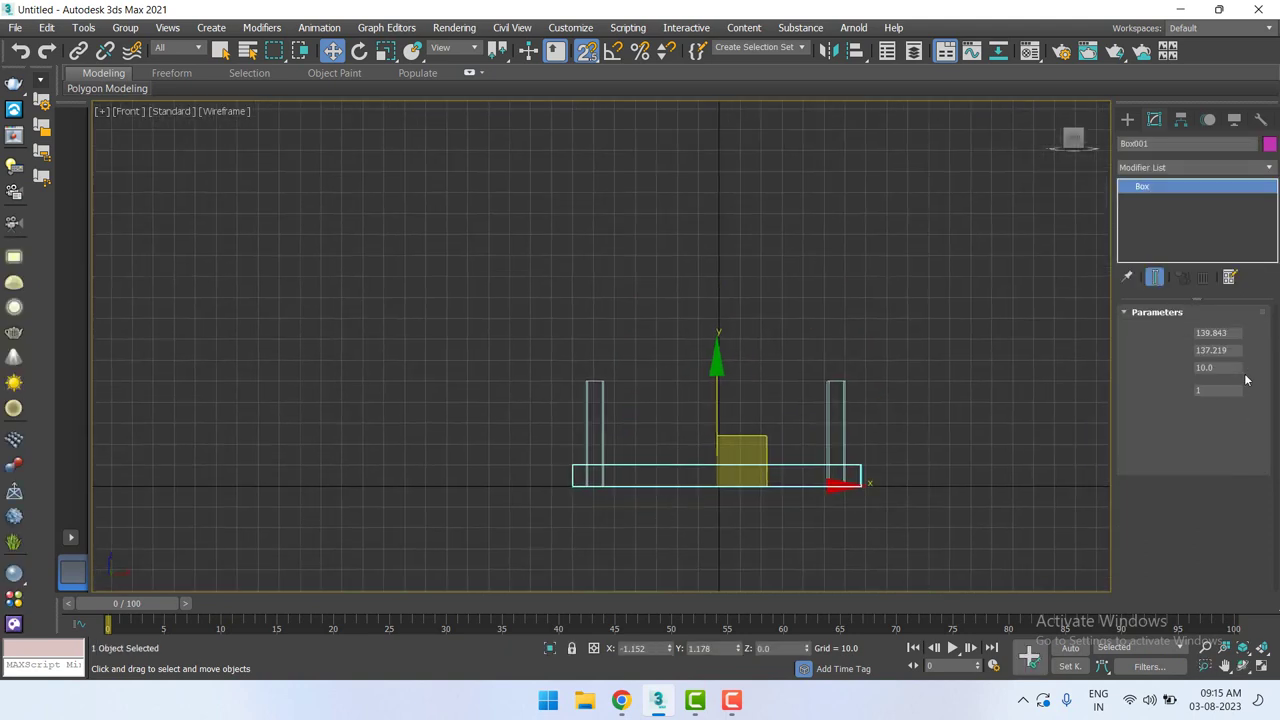
{"action": "left_click_drag", "start_coordinate": [1247, 368], "coordinate": [1254, 404]}
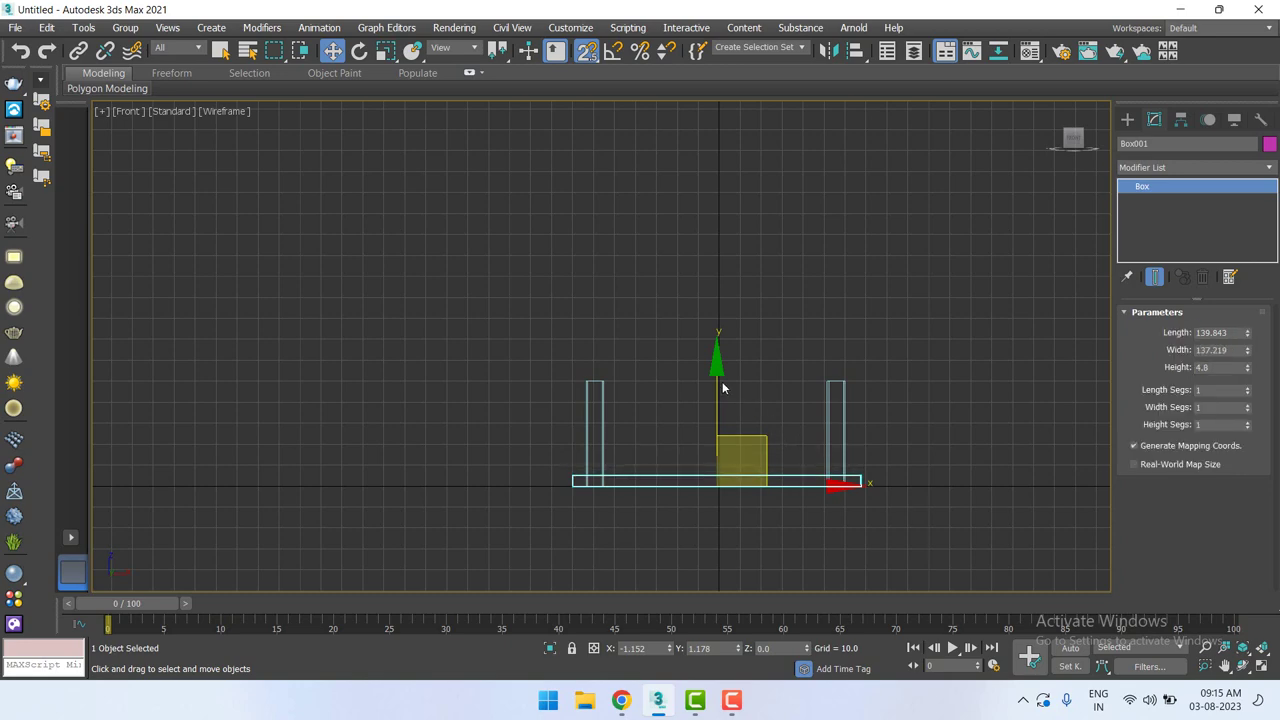
Try moving the slab, undo each attempt, and turn on the 2.5 Snaps Toggle.
{"action": "left_click_drag", "start_coordinate": [719, 368], "coordinate": [741, 313]}
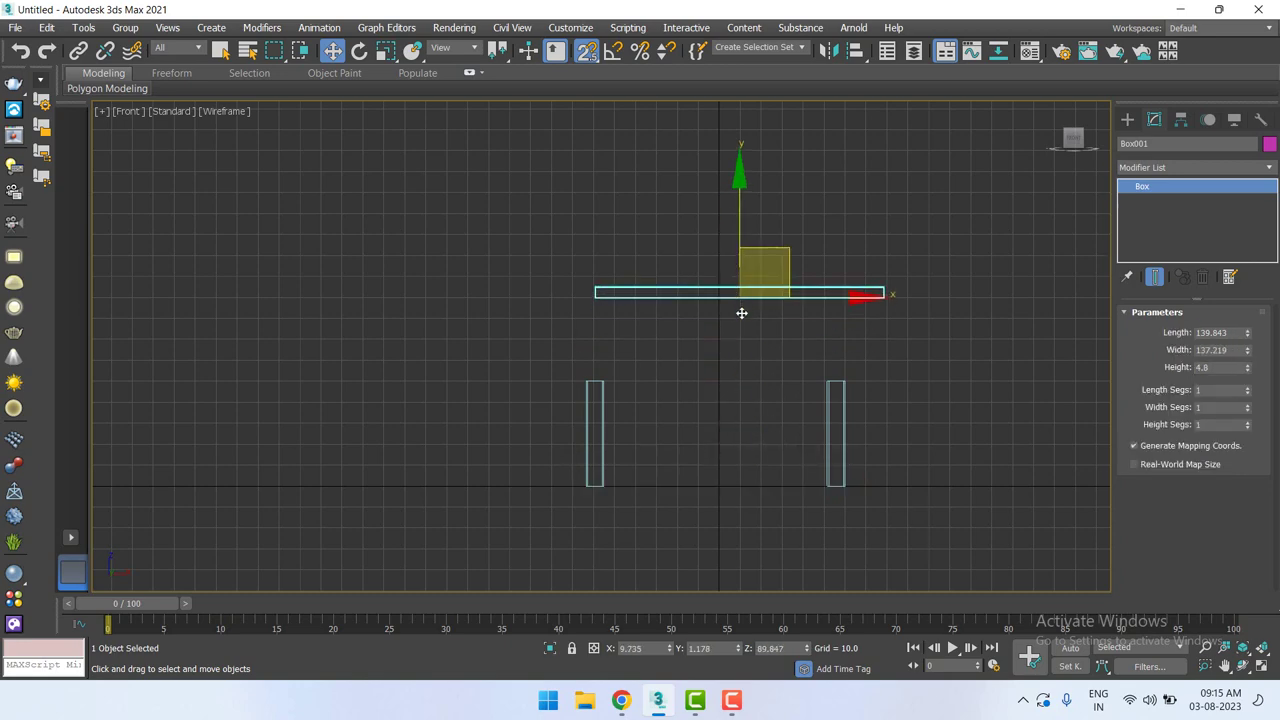
{"action": "key", "text": "ctrl+z"}
{"action": "mouse_move", "coordinate": [716, 486]}
{"action": "left_mouse_down"}
{"action": "mouse_move", "coordinate": [800, 259]}
{"action": "mouse_move", "coordinate": [619, 416]}
{"action": "left_mouse_up"}
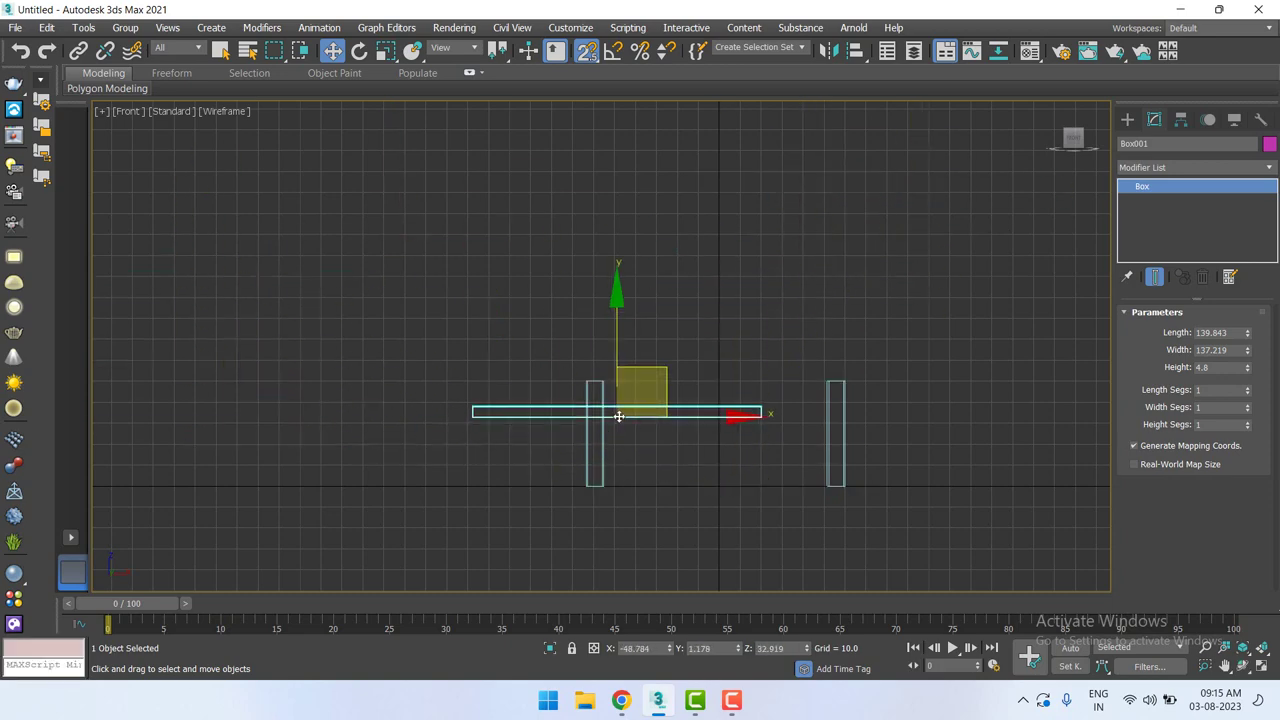
{"action": "key", "text": "ctrl+z"}
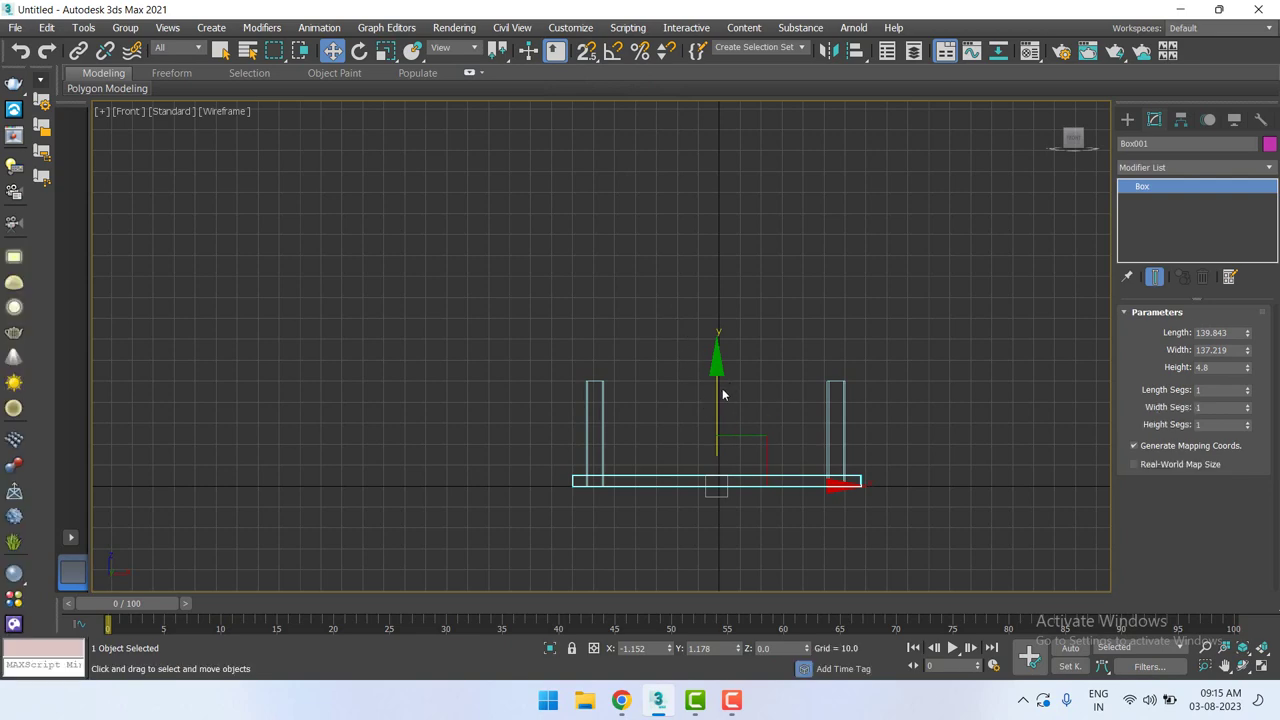
{"action": "left_click_drag", "start_coordinate": [723, 395], "coordinate": [799, 207]}
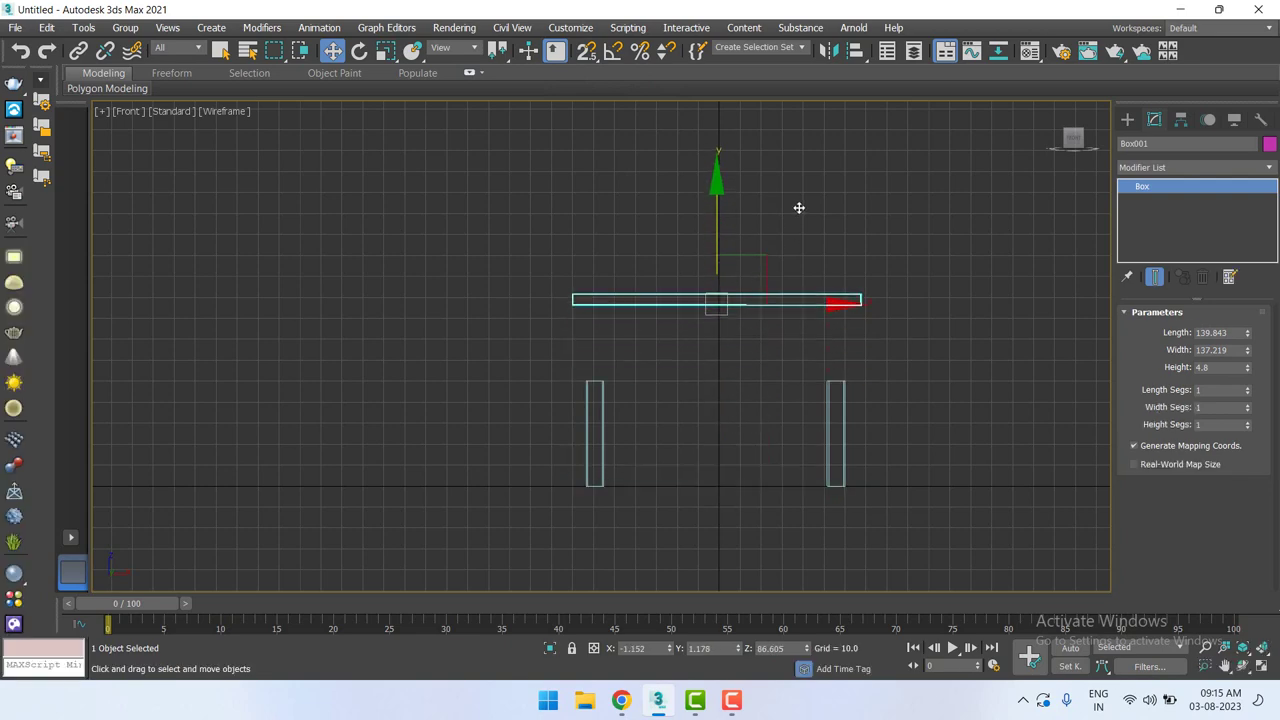
{"action": "key", "text": "ctrl+z"}
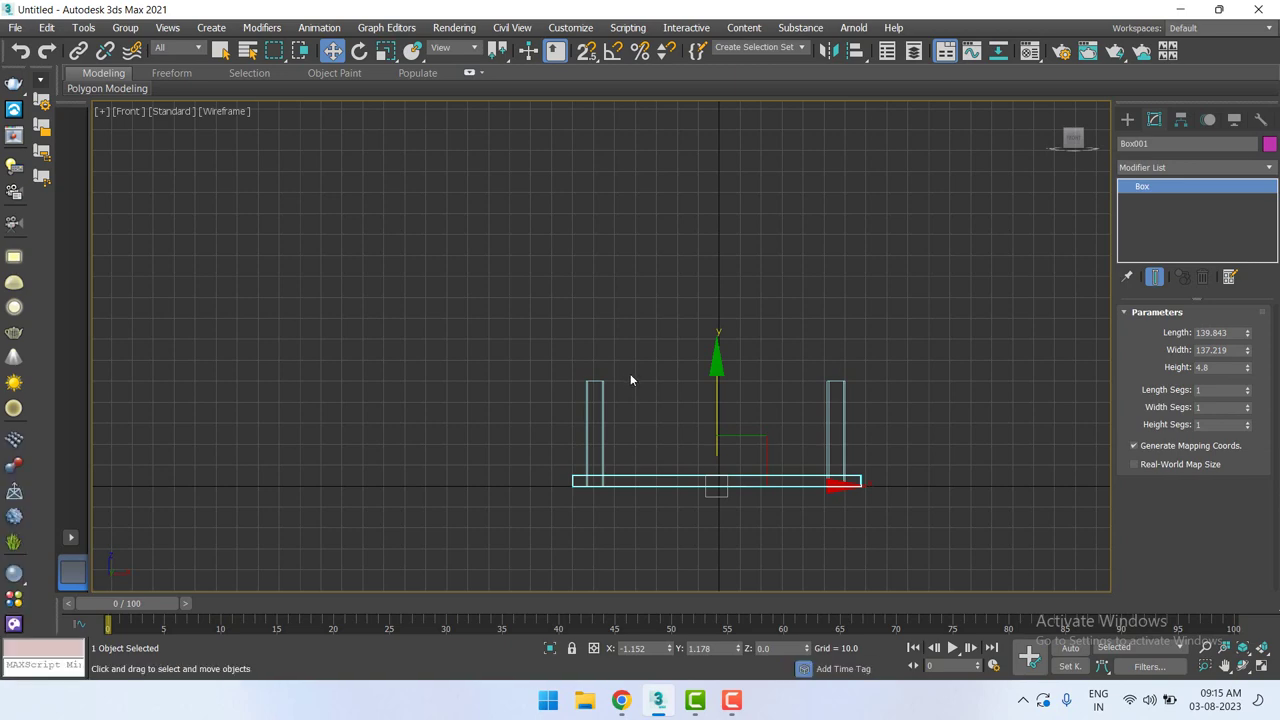
{"action": "left_click", "coordinate": [587, 51]}
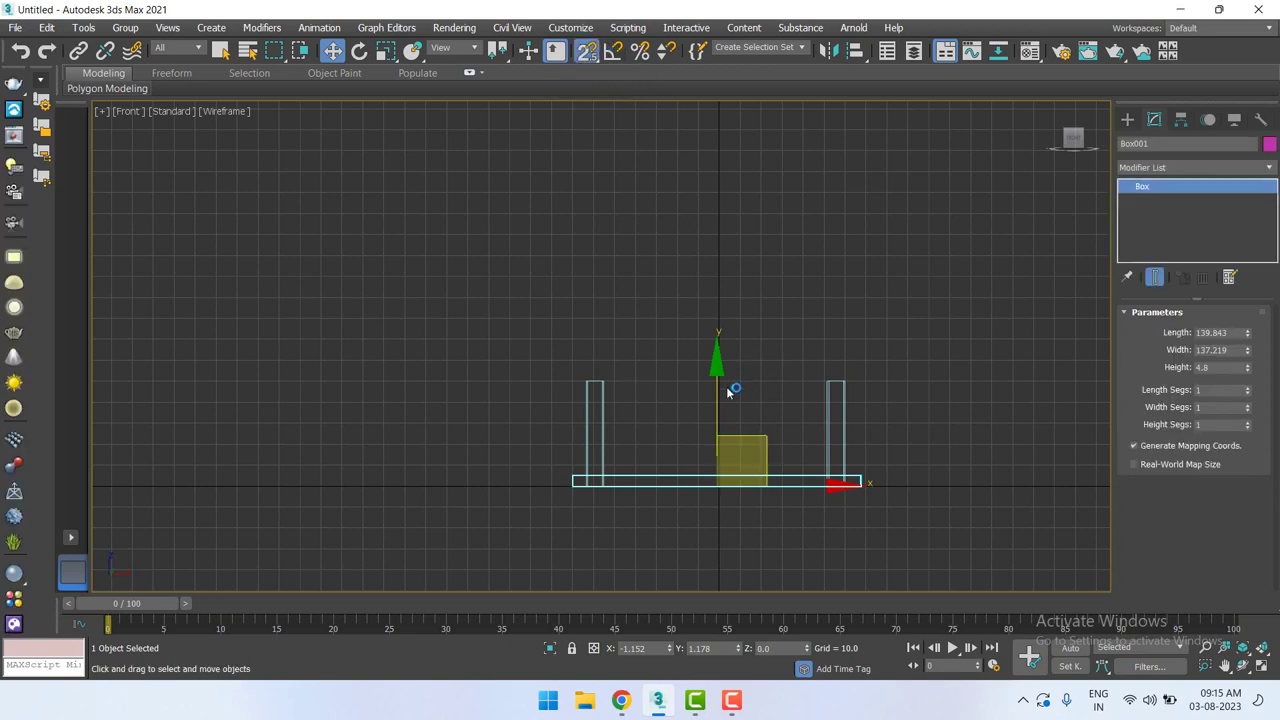
{"action": "left_click_drag", "start_coordinate": [718, 382], "coordinate": [912, 278]}
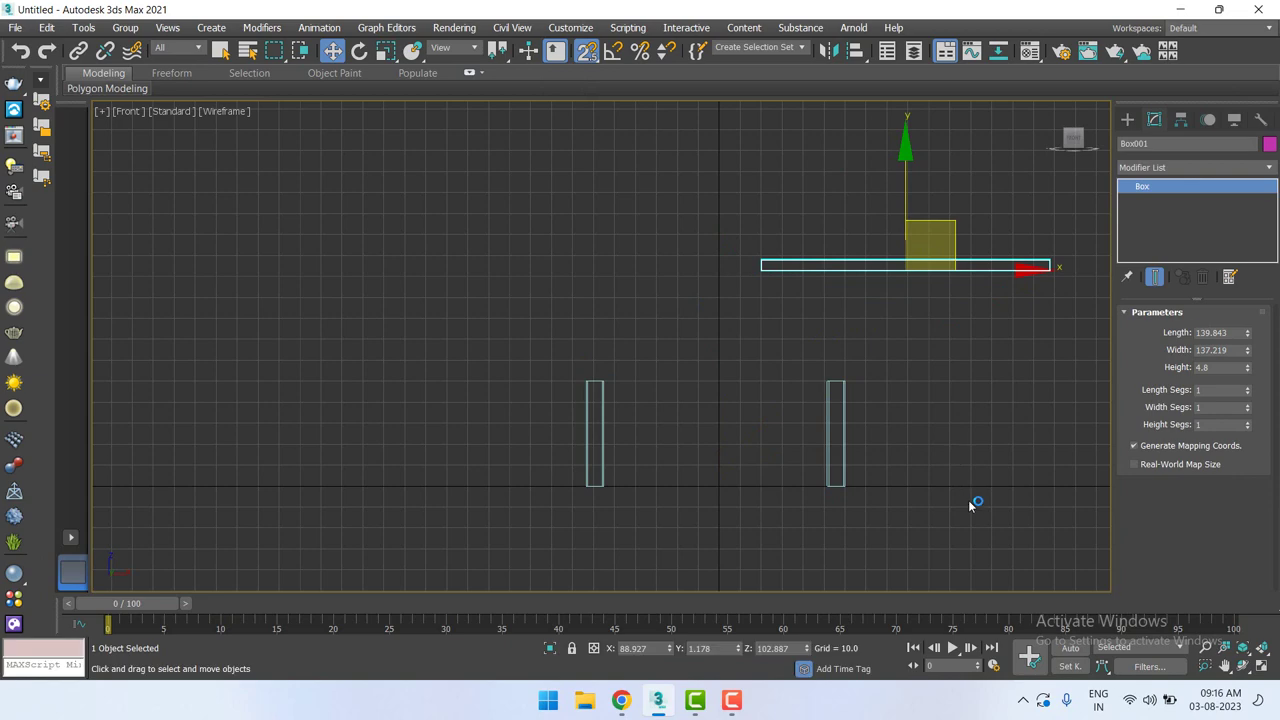
{"action": "key", "text": "ctrl+z"}
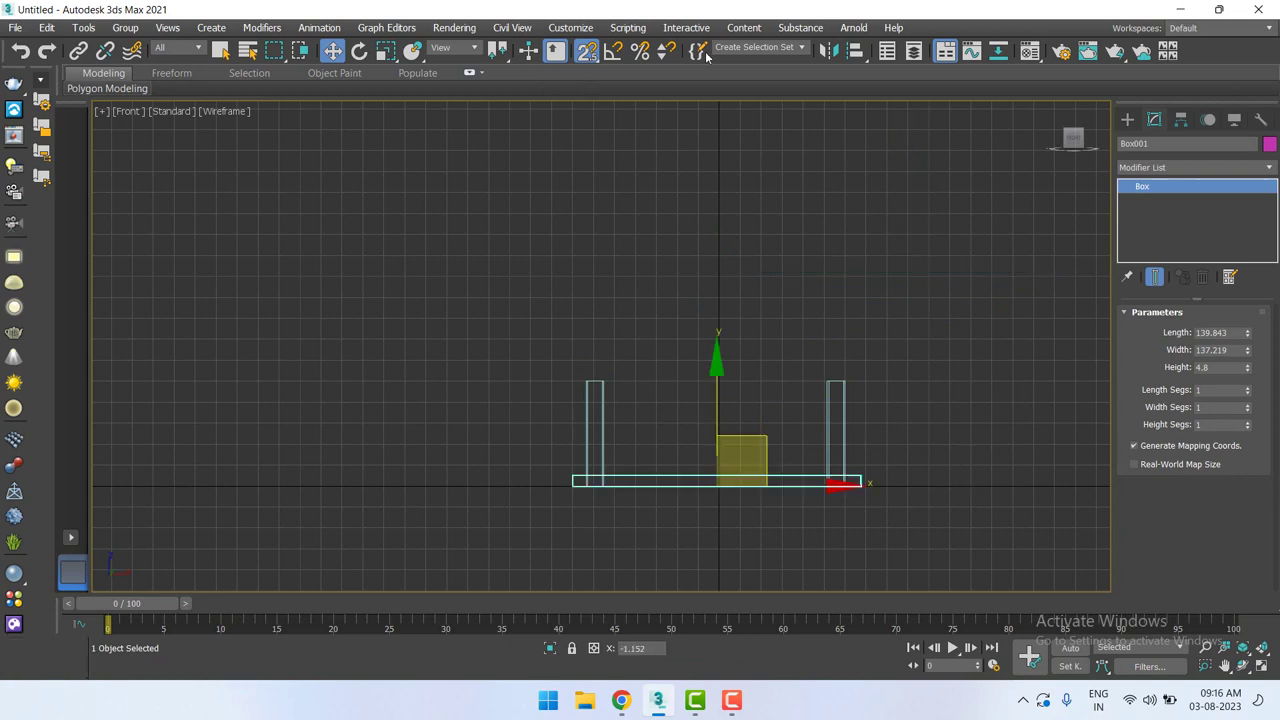
Allow snapping to frozen objects in Grid and Snap Settings.
{"action": "right_click", "coordinate": [590, 52]}
{"action": "left_click", "coordinate": [585, 187]}
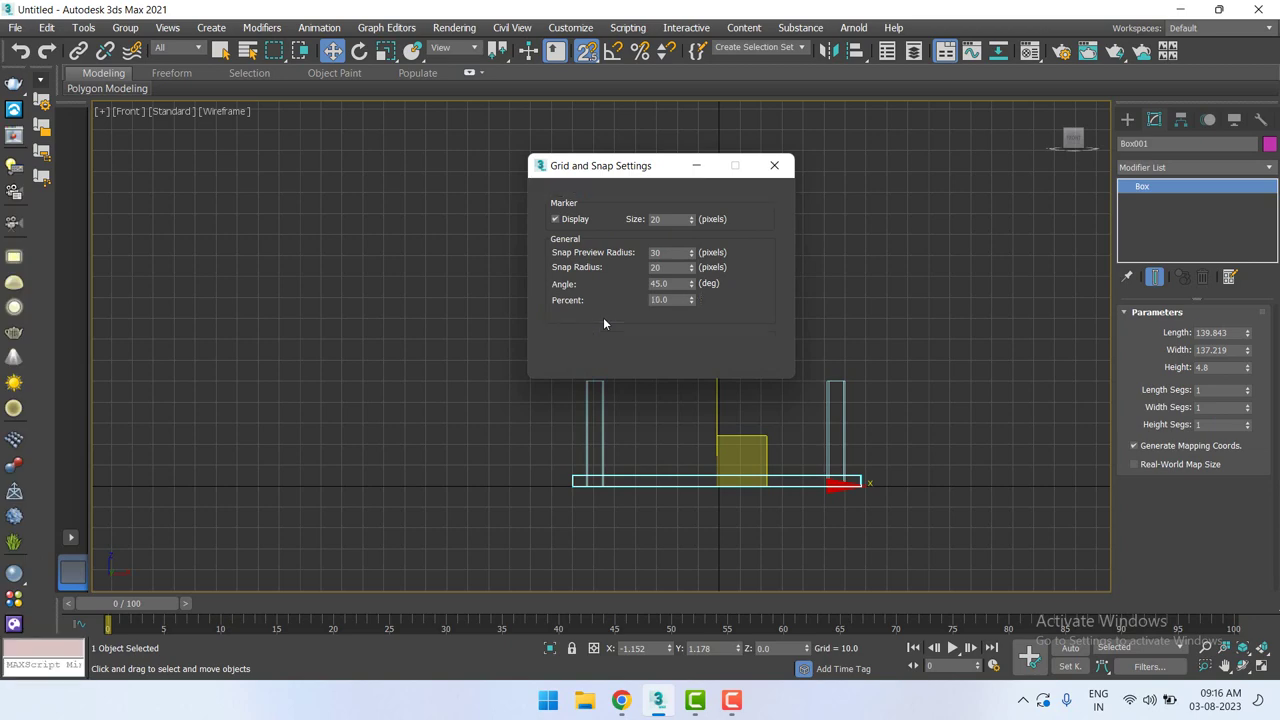
{"action": "left_click", "coordinate": [604, 318]}
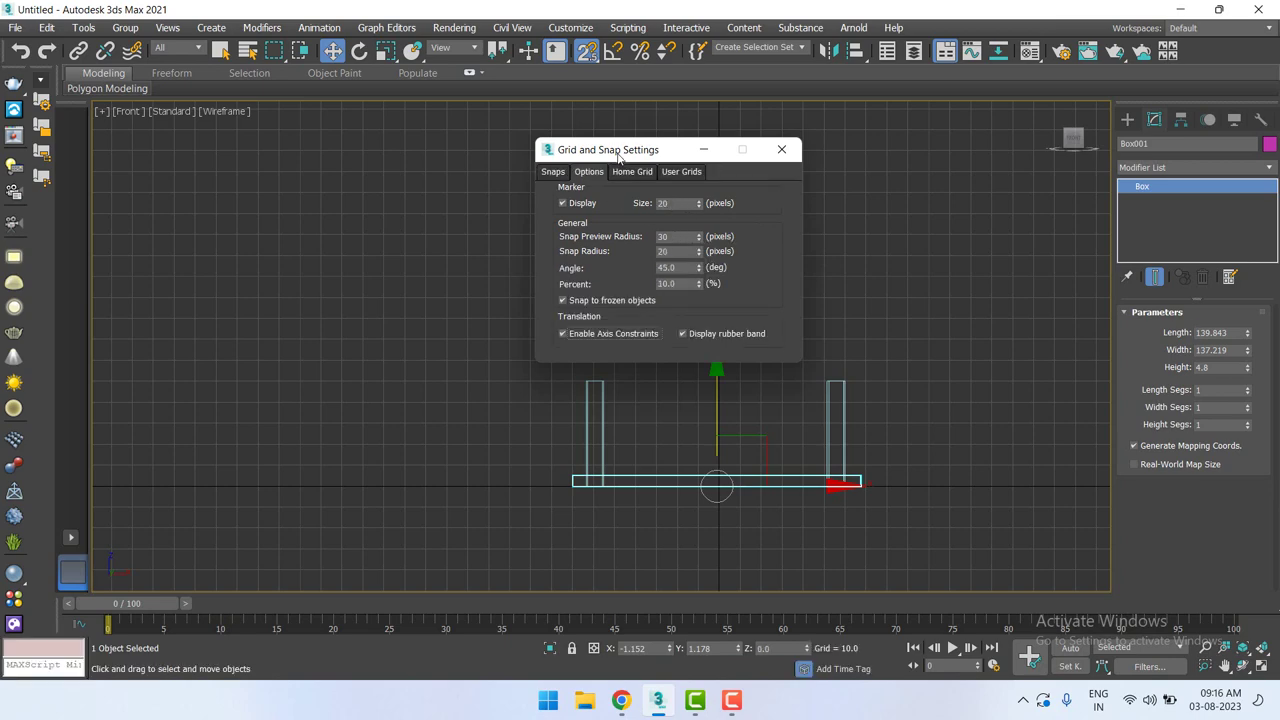
{"action": "left_click_drag", "start_coordinate": [640, 149], "coordinate": [877, 177]}
{"action": "left_click", "coordinate": [815, 144]}
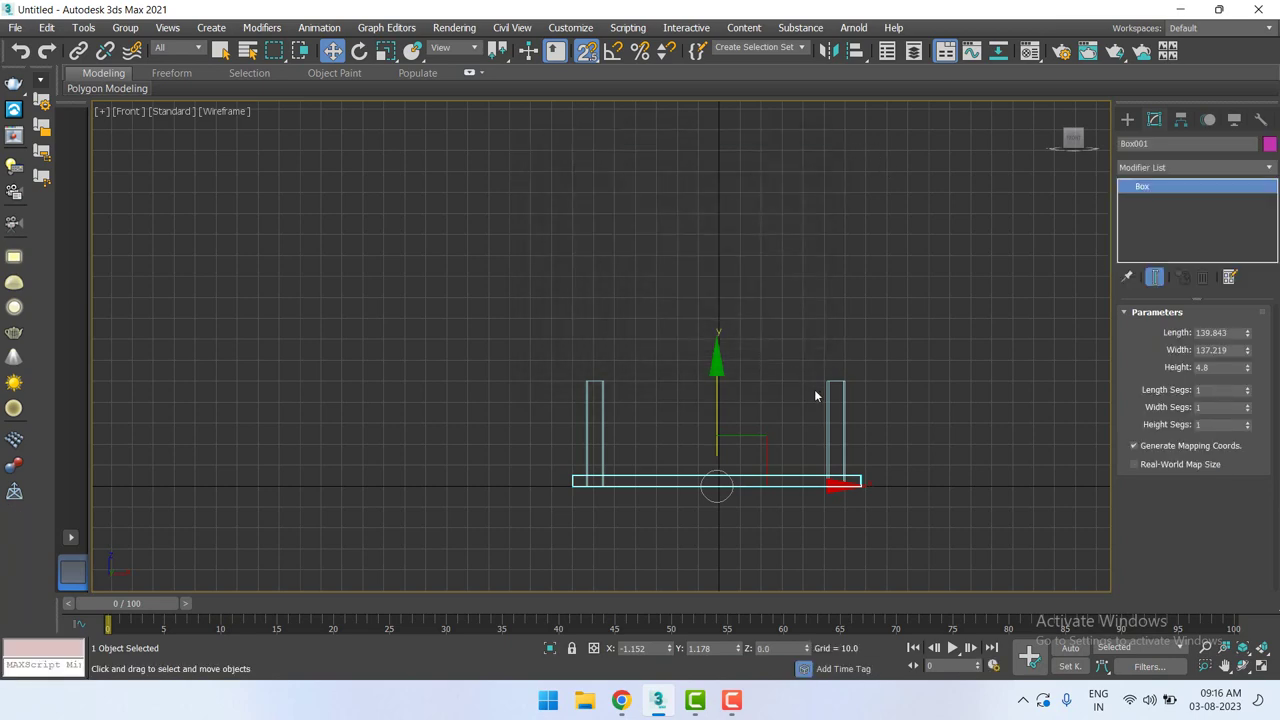
Lift the tabletop above the legs and recheck the snap options.
{"action": "mouse_move", "coordinate": [718, 385]}
{"action": "left_mouse_down"}
{"action": "mouse_move", "coordinate": [515, 437]}
{"action": "mouse_move", "coordinate": [880, 349]}
{"action": "mouse_move", "coordinate": [511, 417]}
{"action": "mouse_move", "coordinate": [794, 360]}
{"action": "mouse_move", "coordinate": [477, 386]}
{"action": "left_mouse_up"}
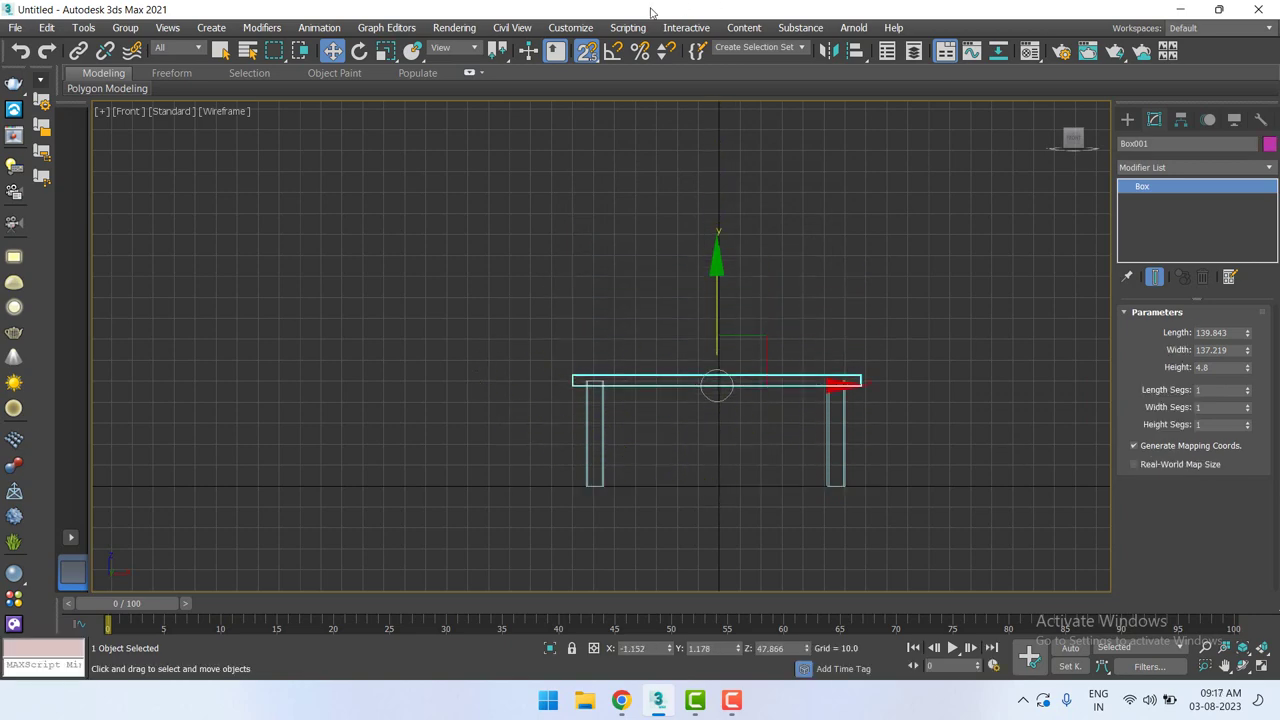
{"action": "right_click", "coordinate": [586, 51]}
{"action": "left_click", "coordinate": [622, 165]}
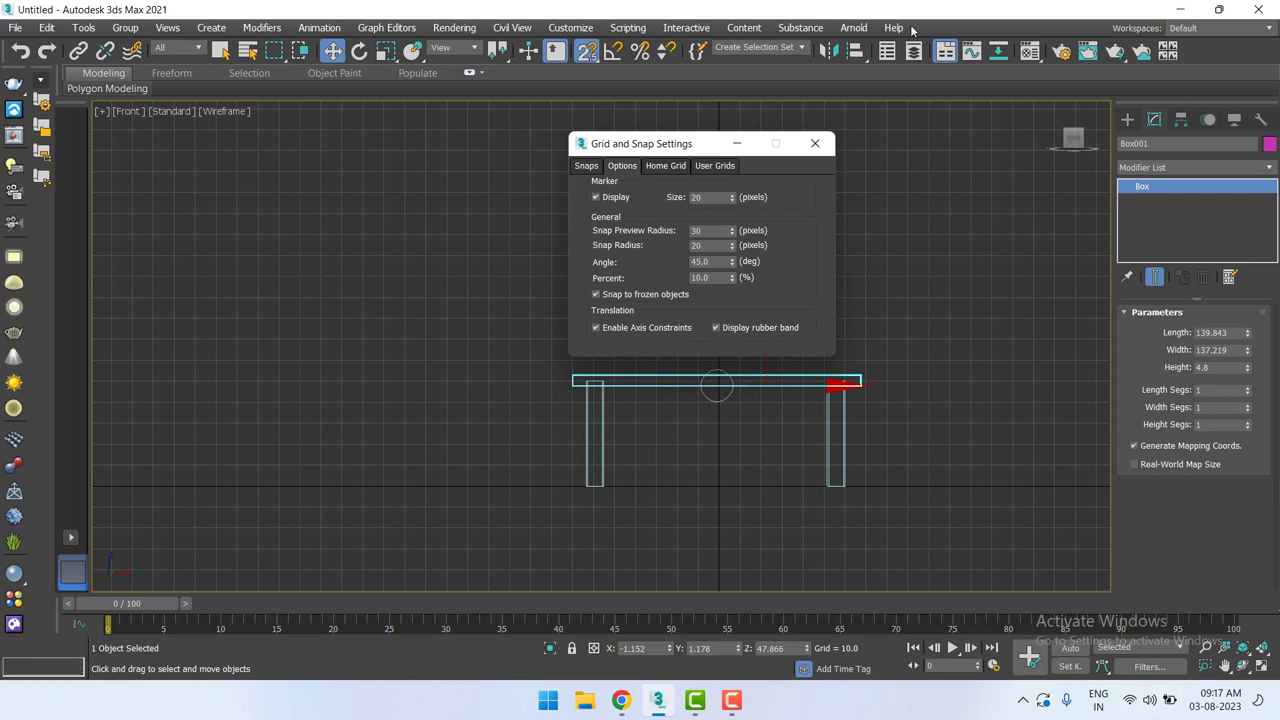
{"action": "left_click", "coordinate": [815, 143]}
Raise the tabletop, lock the selection, and enable Vertex snapping.
{"action": "left_click_drag", "start_coordinate": [716, 289], "coordinate": [716, 159]}
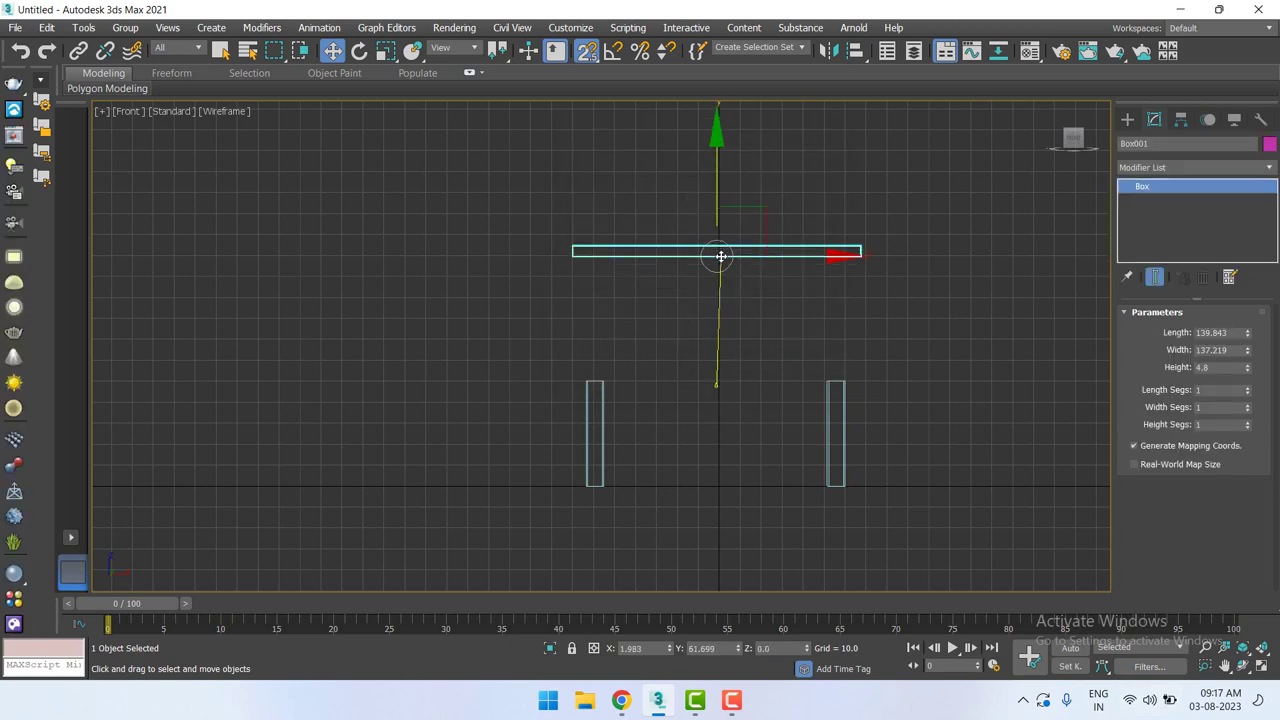
{"action": "right_click", "coordinate": [1025, 342]}
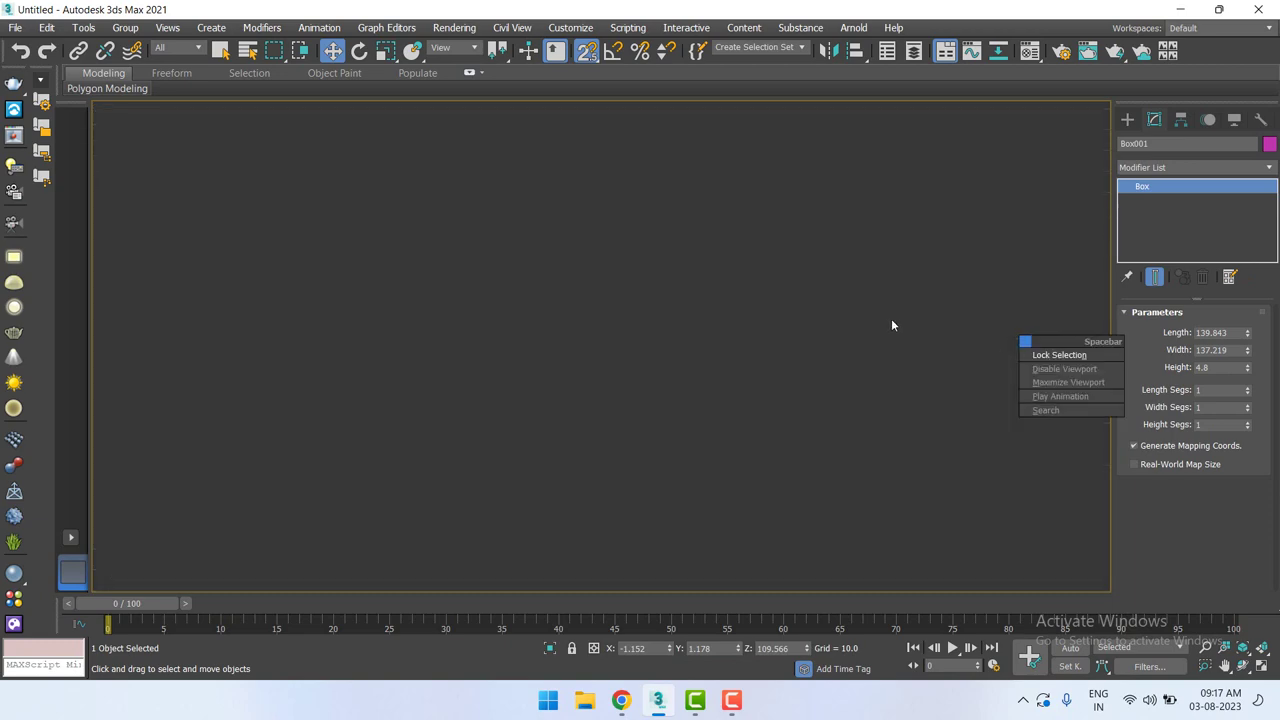
{"action": "left_click", "coordinate": [1052, 356]}
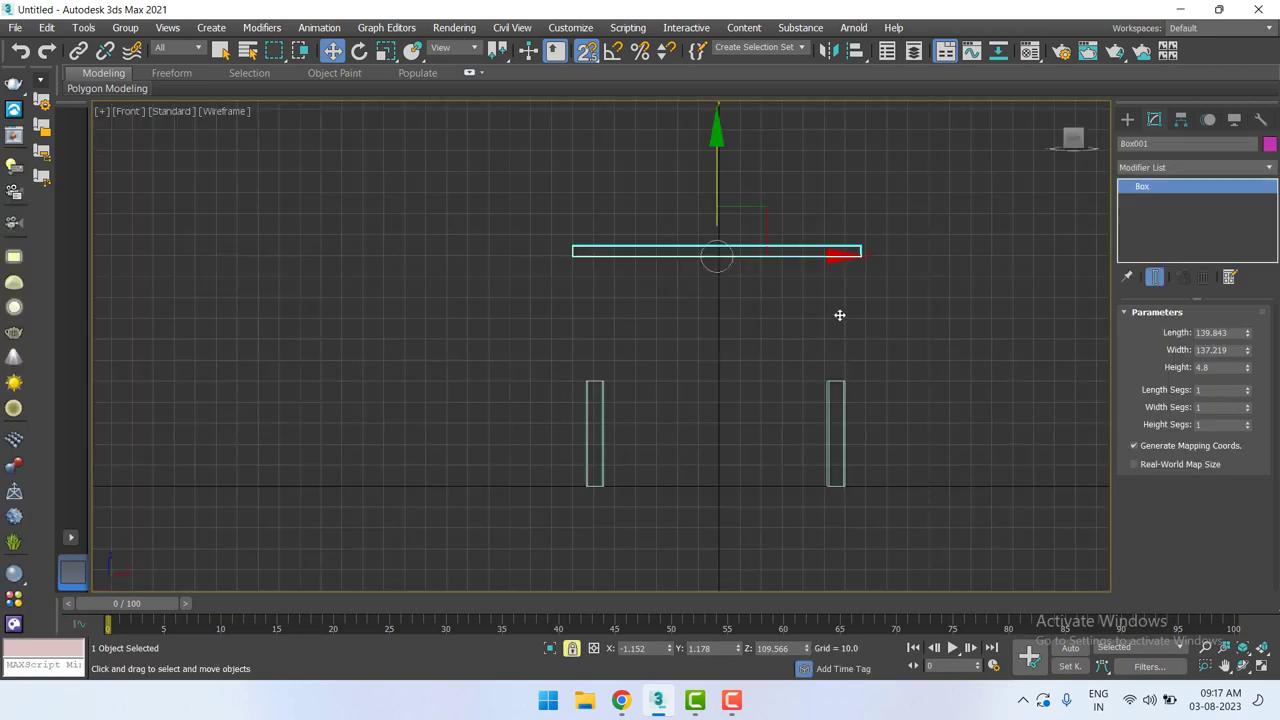
{"action": "right_click", "coordinate": [587, 51]}
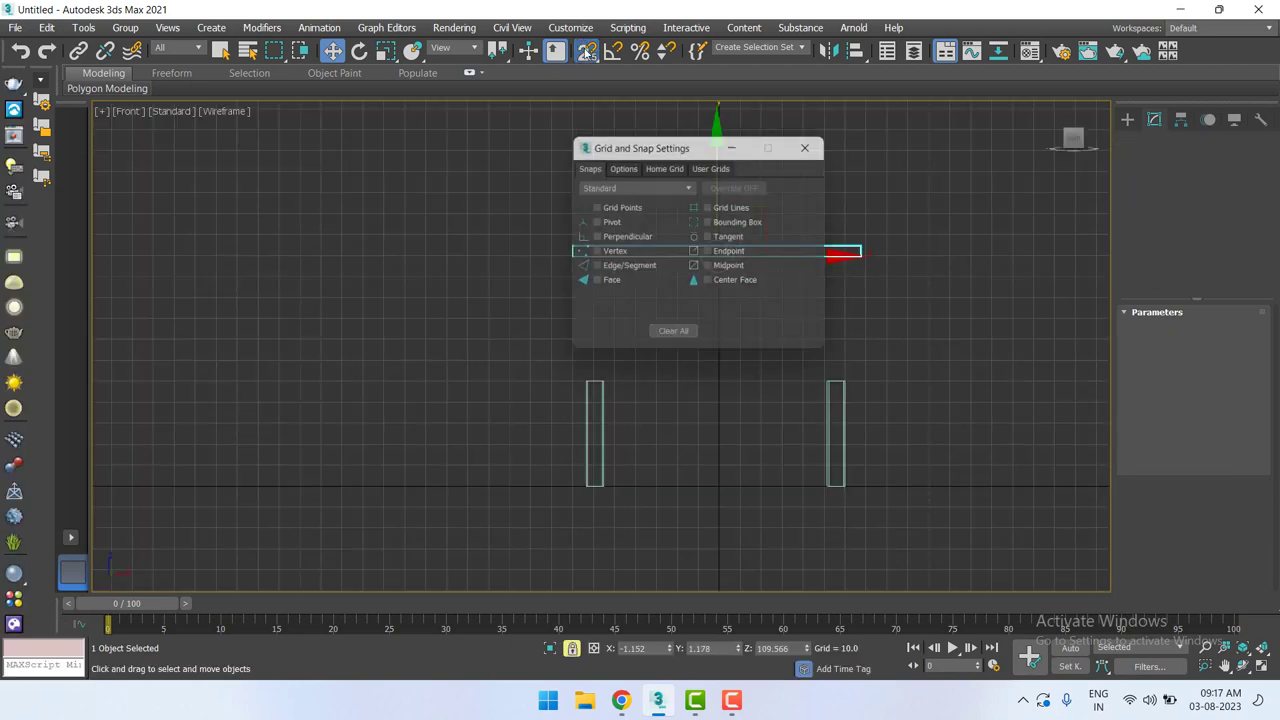
{"action": "left_click", "coordinate": [620, 253]}
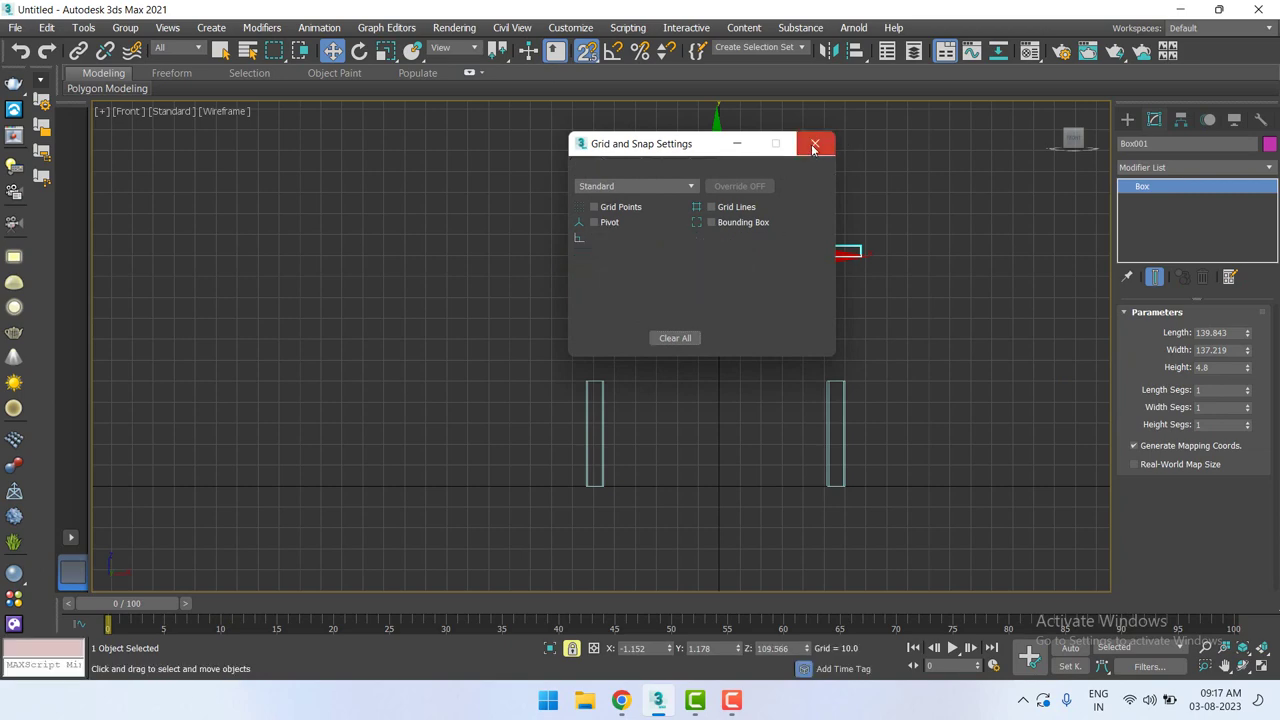
{"action": "left_click", "coordinate": [815, 143]}
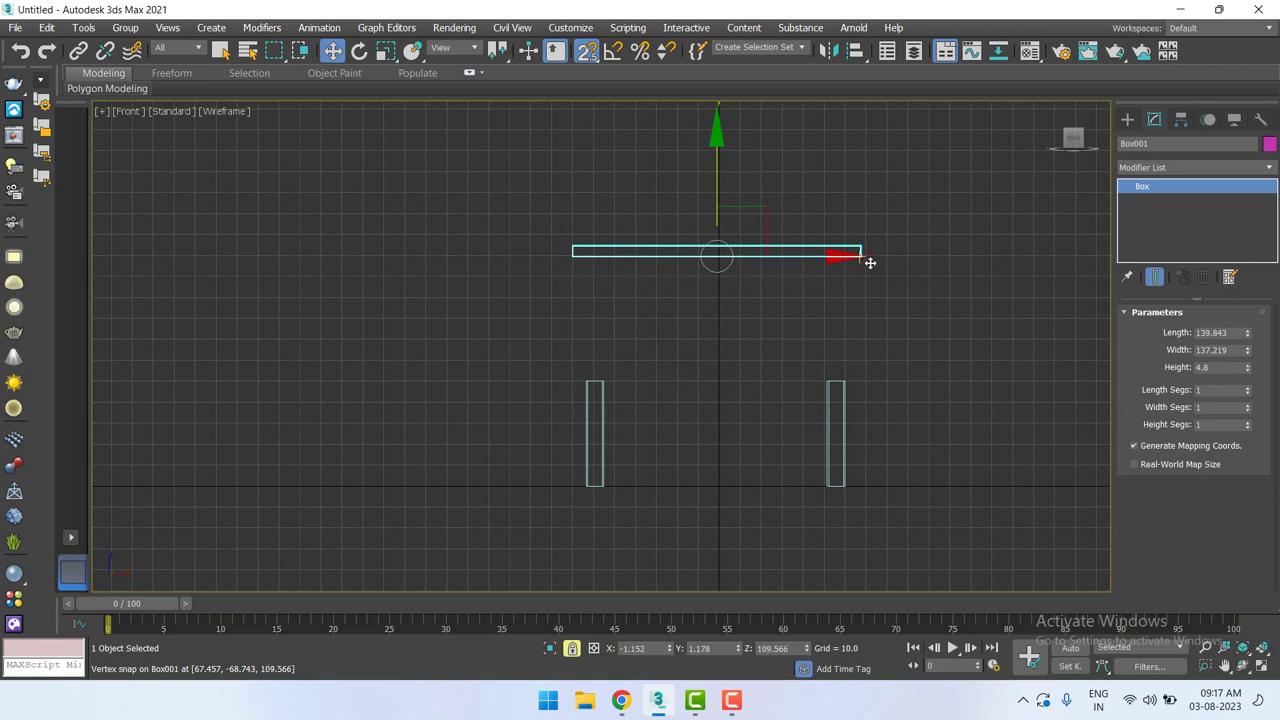
Snap the tabletop's corner onto a leg's top vertex at Z 50, then unlock selection.
{"action": "mouse_move", "coordinate": [866, 261]}
{"action": "left_mouse_down"}
{"action": "mouse_move", "coordinate": [855, 372]}
{"action": "mouse_move", "coordinate": [869, 223]}
{"action": "left_mouse_up"}
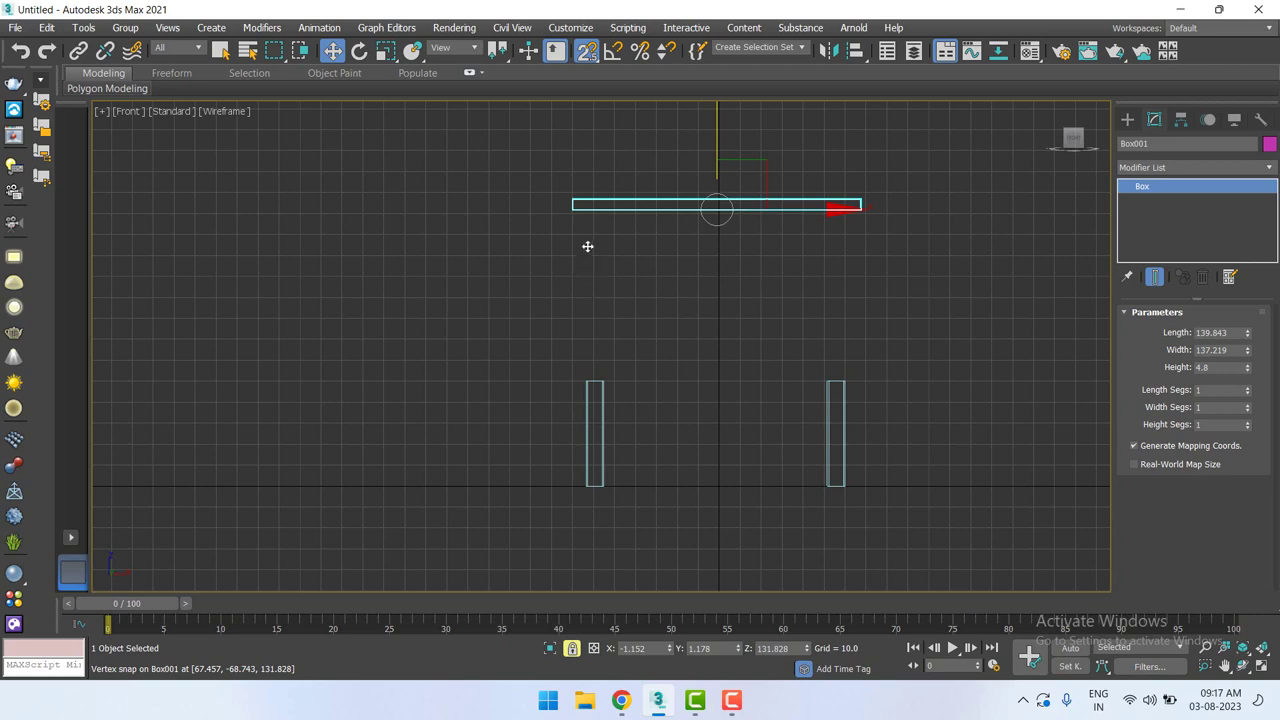
{"action": "mouse_move", "coordinate": [575, 226]}
{"action": "left_mouse_down"}
{"action": "mouse_move", "coordinate": [848, 392]}
{"action": "mouse_move", "coordinate": [826, 387]}
{"action": "left_mouse_up"}
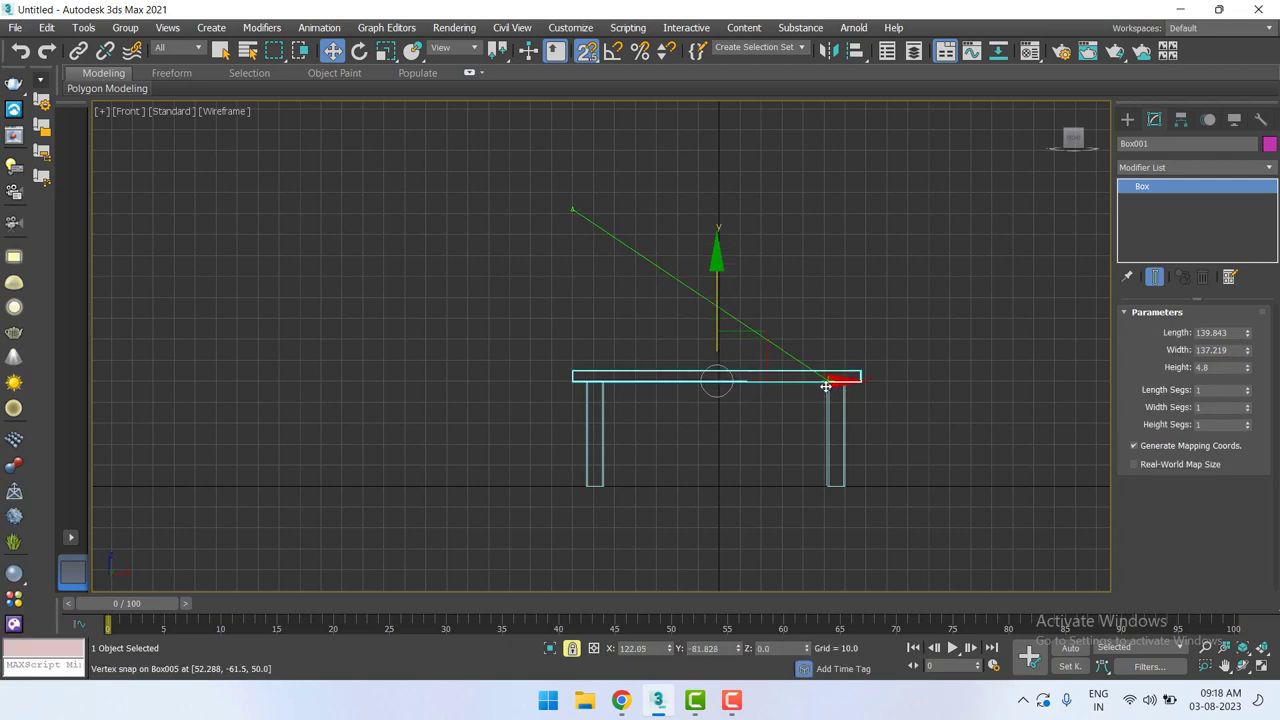
{"action": "right_click", "coordinate": [826, 387]}
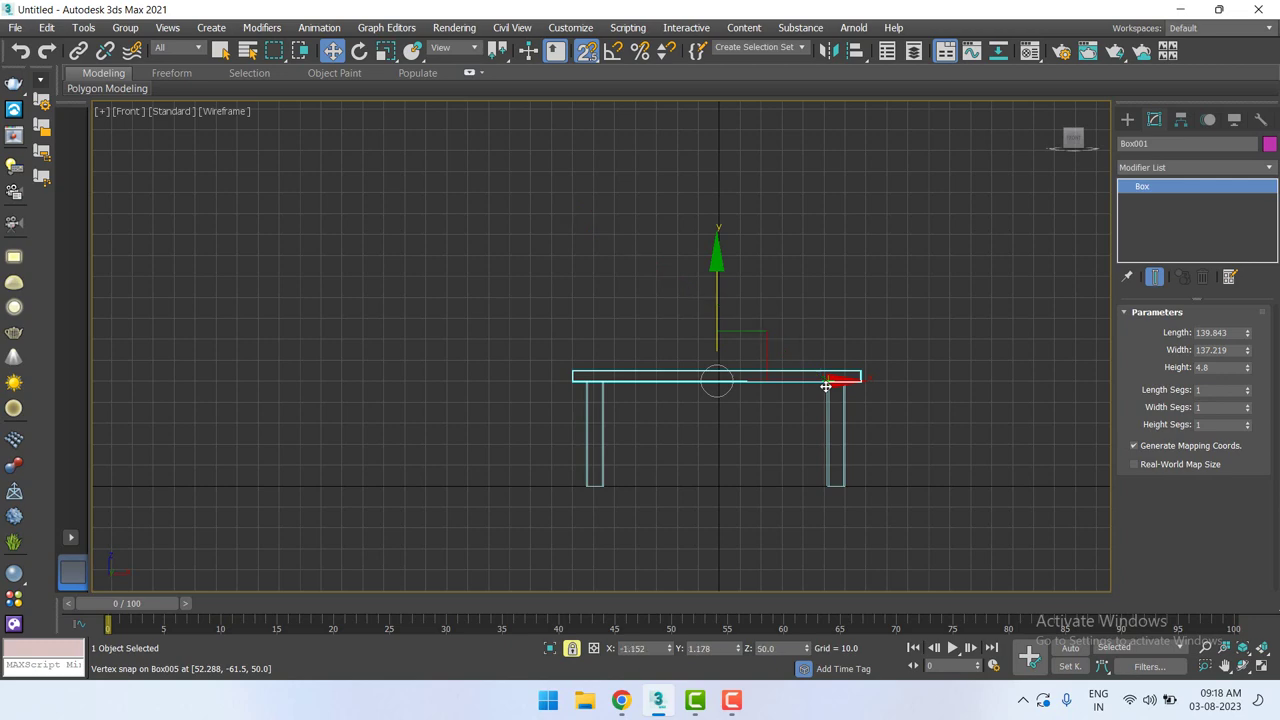
{"action": "left_click", "coordinate": [572, 650]}
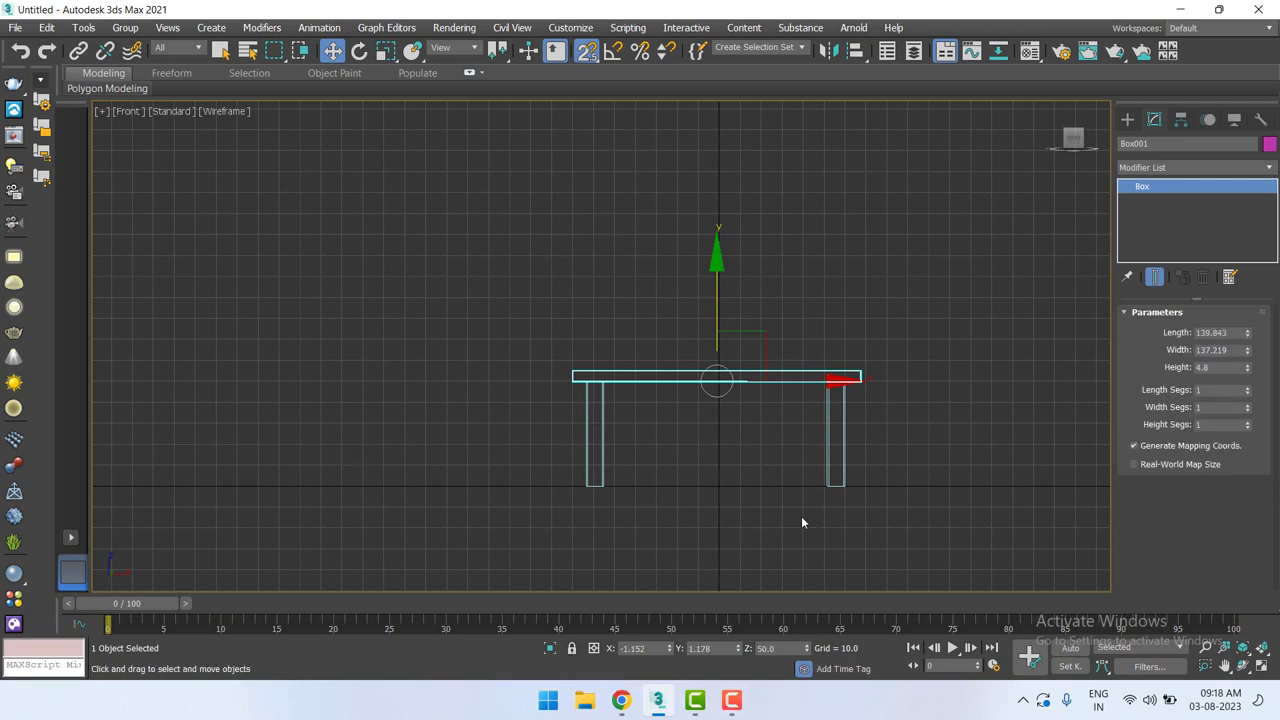
In a zoomed-out Perspective view, window-select the magenta tabletop and all four legs.
{"action": "key", "text": "p"}
{"action": "key", "text": "z"}
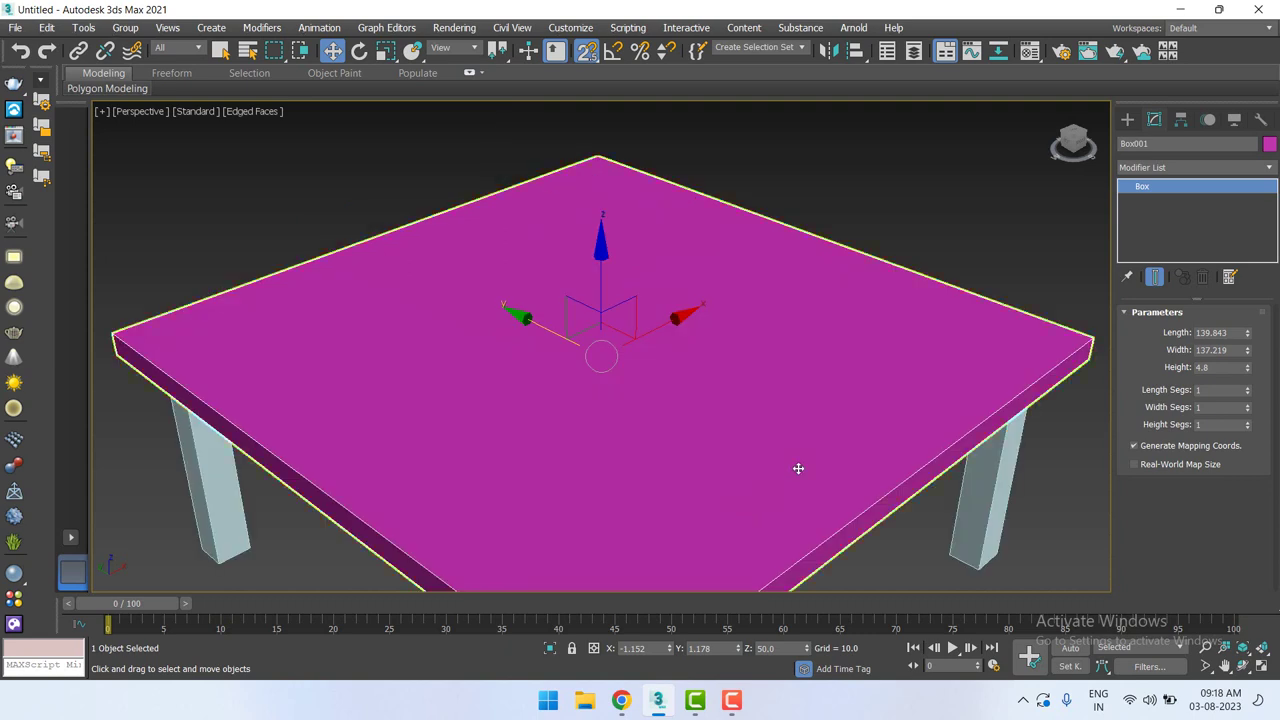
{"action": "scroll", "coordinate": [797, 466], "scroll_direction": "down", "scroll_amount": 4}
{"action": "left_click", "coordinate": [937, 293]}
{"action": "scroll", "coordinate": [937, 293], "scroll_direction": "down", "scroll_amount": 3}
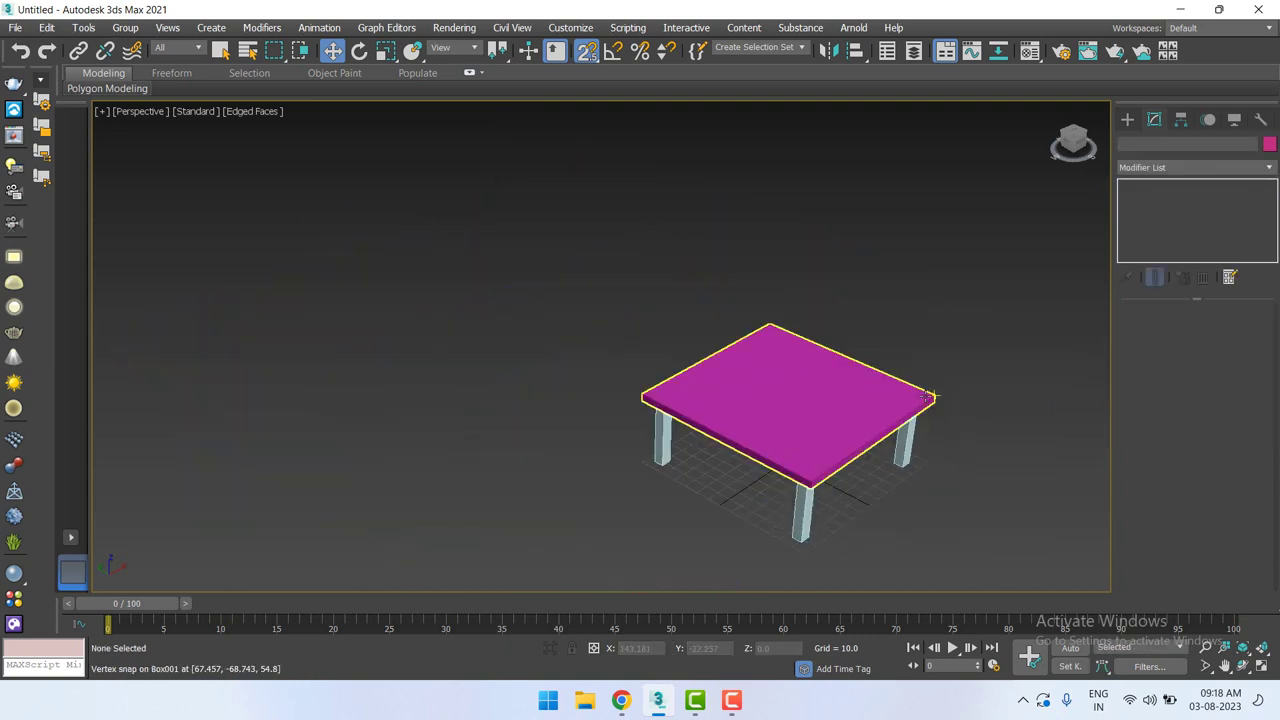
{"action": "middle_click_drag", "start_coordinate": [937, 293], "coordinate": [823, 239]}
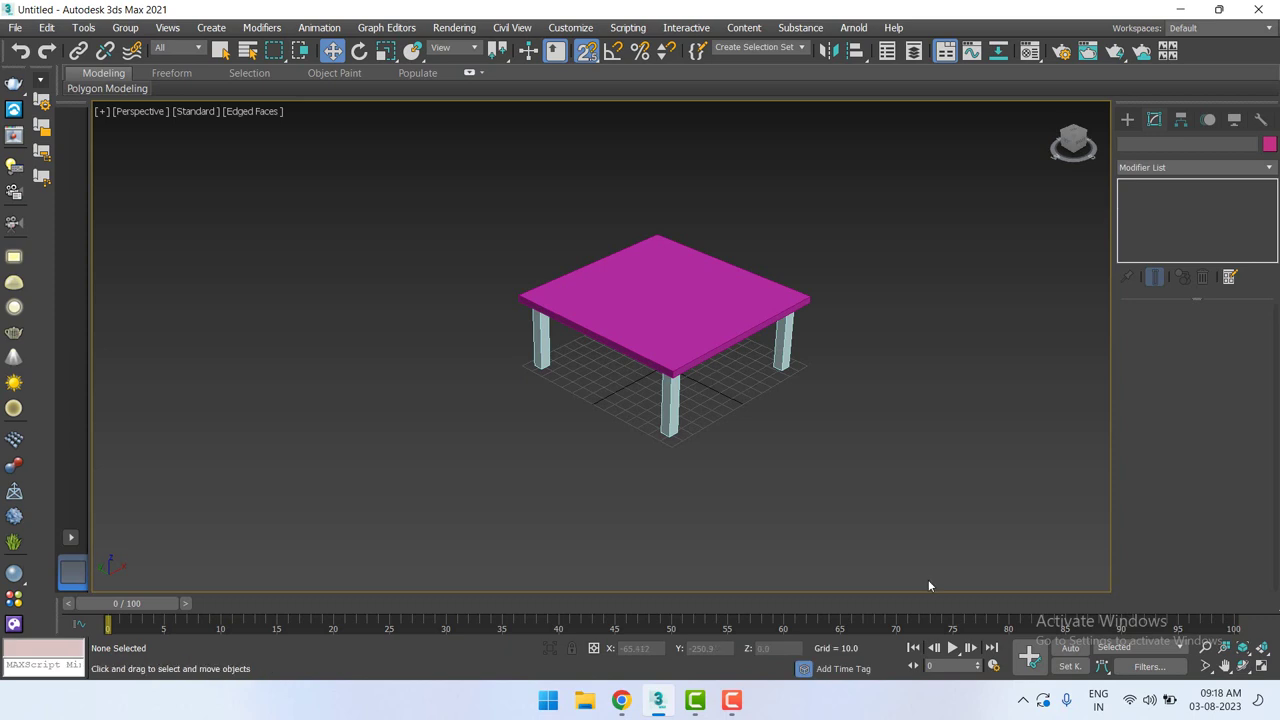
{"action": "scroll", "coordinate": [928, 582], "scroll_direction": "down", "scroll_amount": 3}
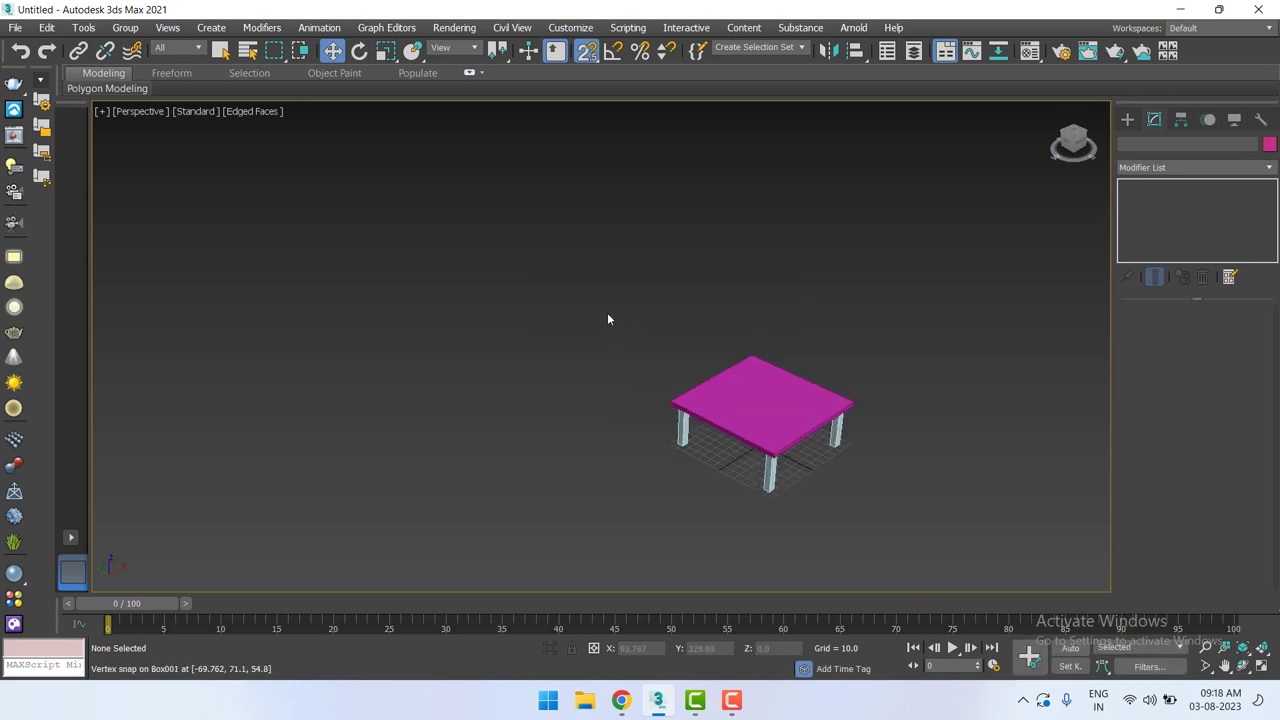
{"action": "left_click_drag", "start_coordinate": [607, 313], "coordinate": [941, 543]}
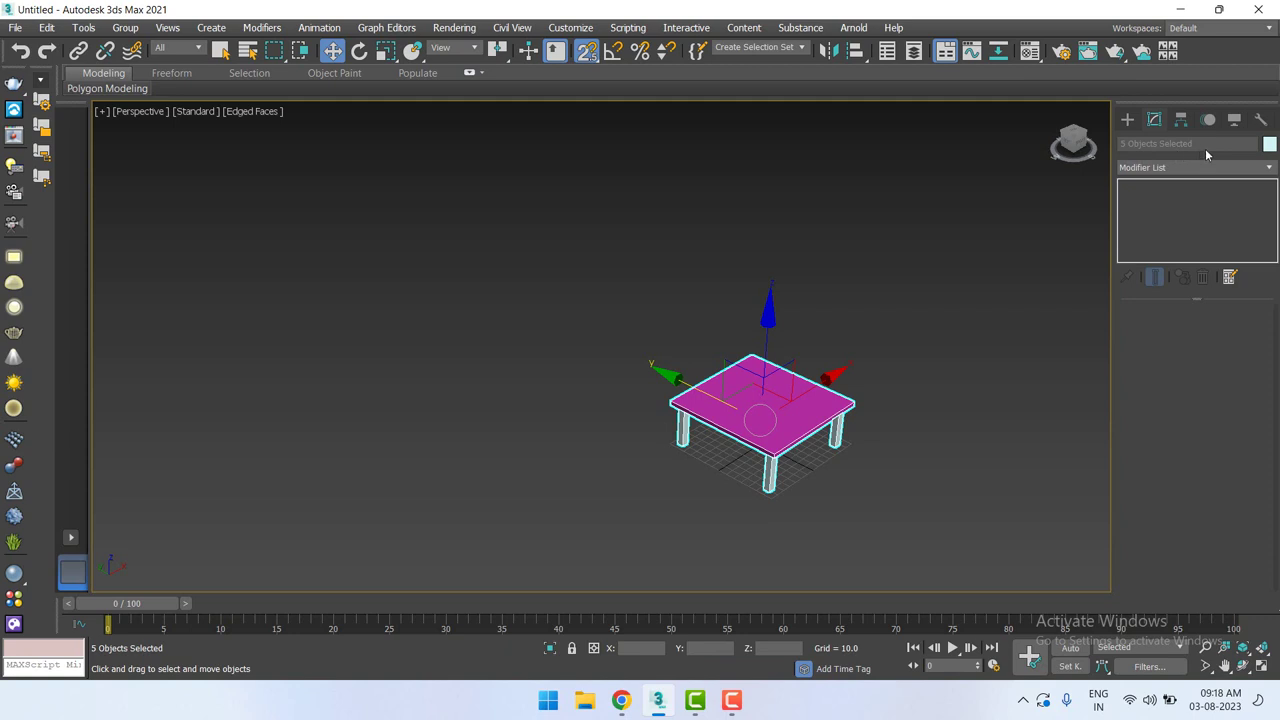
{"action": "left_click", "coordinate": [774, 400]}
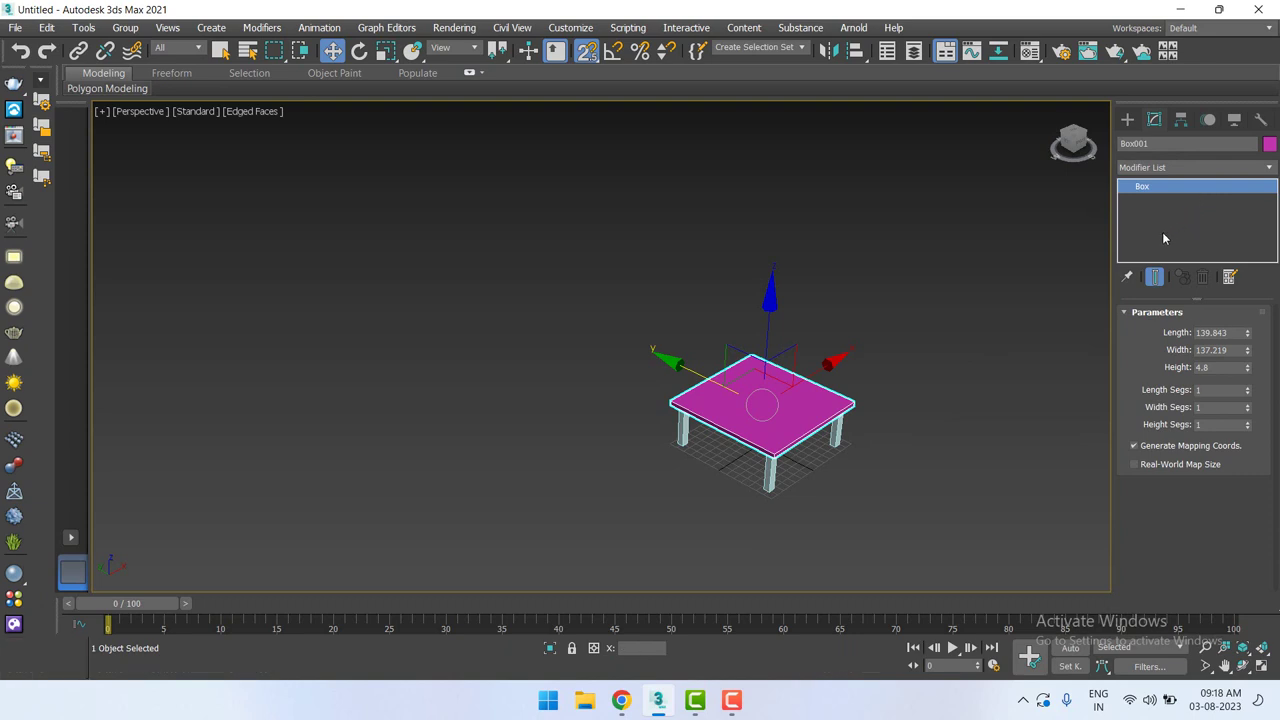
{"action": "left_click", "coordinate": [770, 483], "text": "ctrl"}
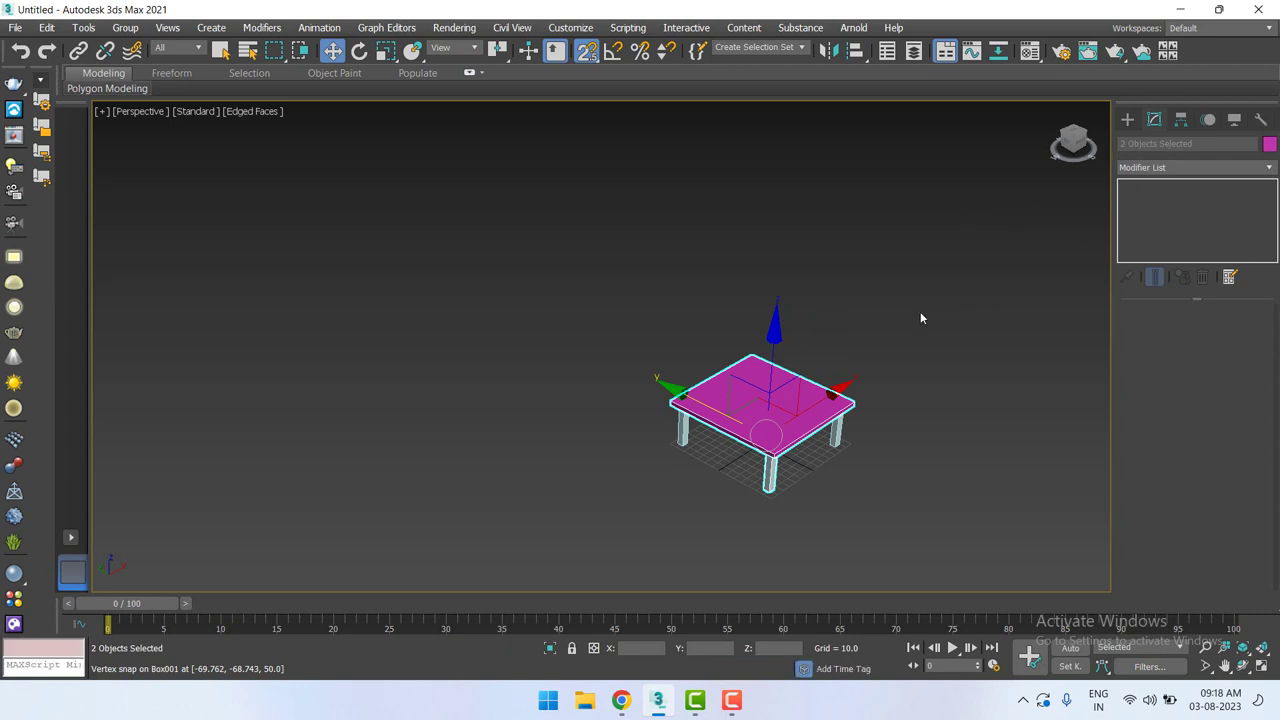
{"action": "left_click_drag", "start_coordinate": [934, 257], "coordinate": [494, 562]}
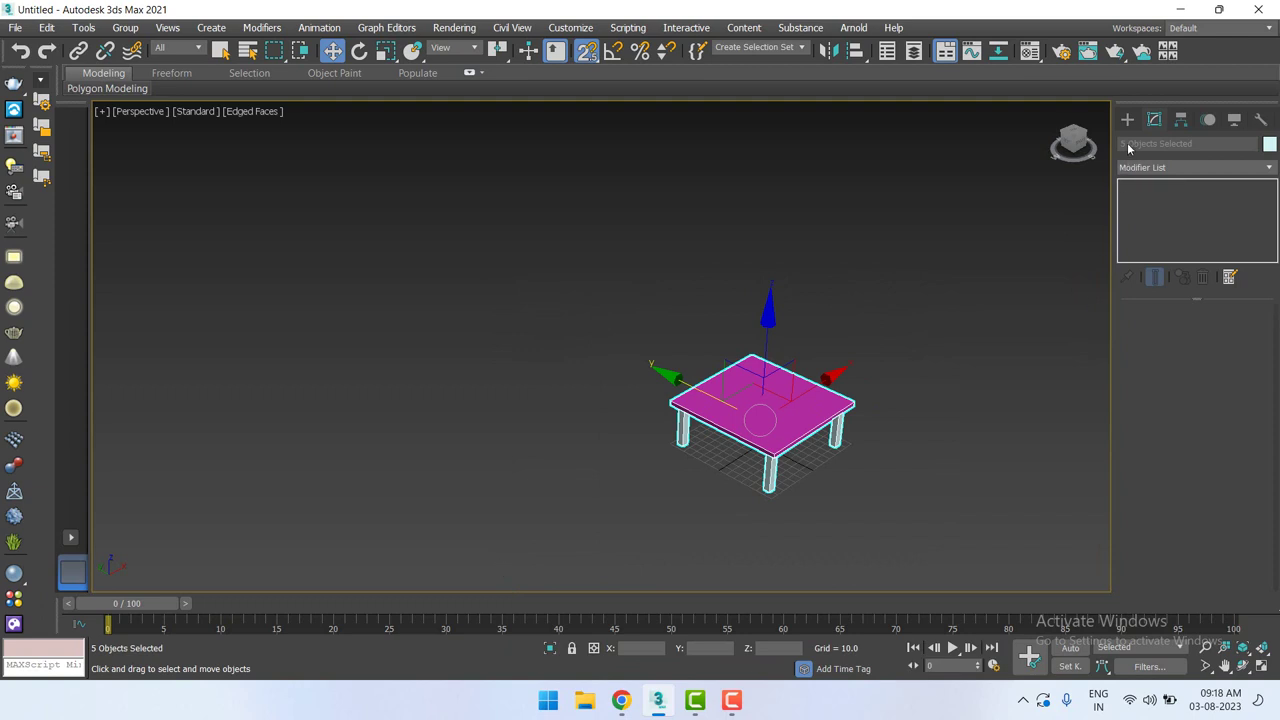
{"action": "left_click_drag", "start_coordinate": [917, 294], "coordinate": [541, 562]}
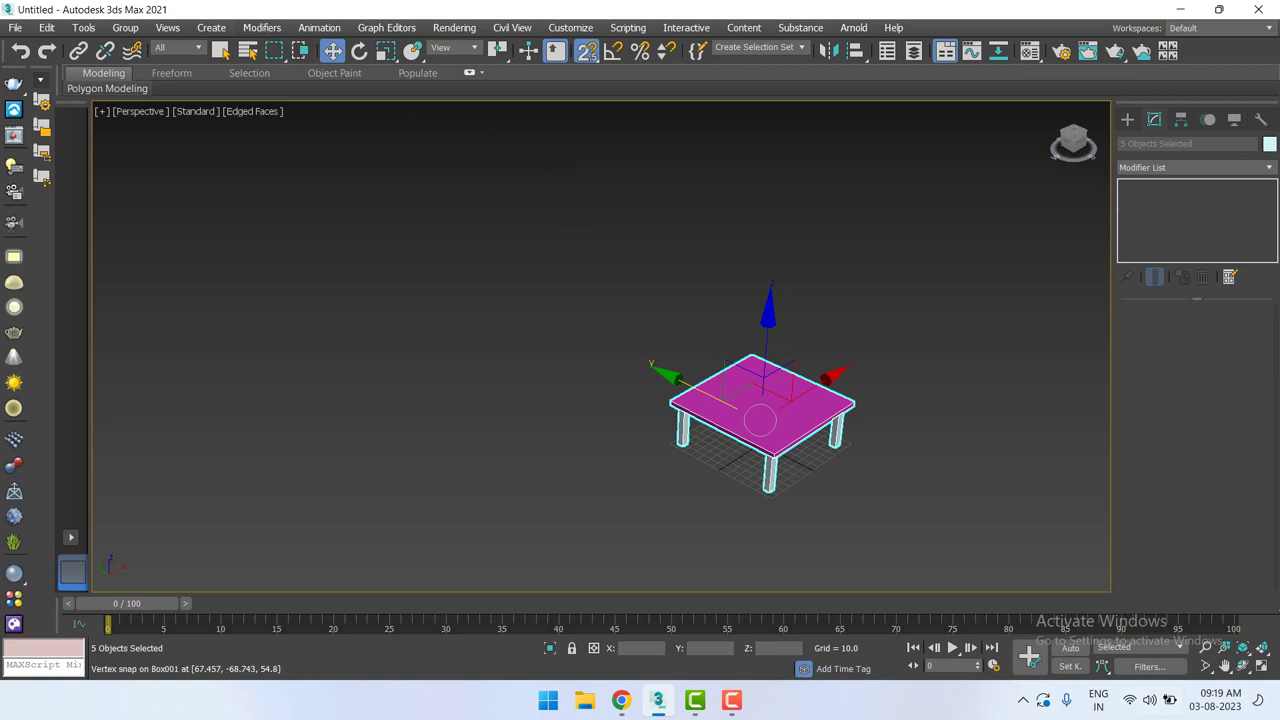
Group the five selected table parts under the name 'Table'.
{"action": "left_click", "coordinate": [125, 29]}
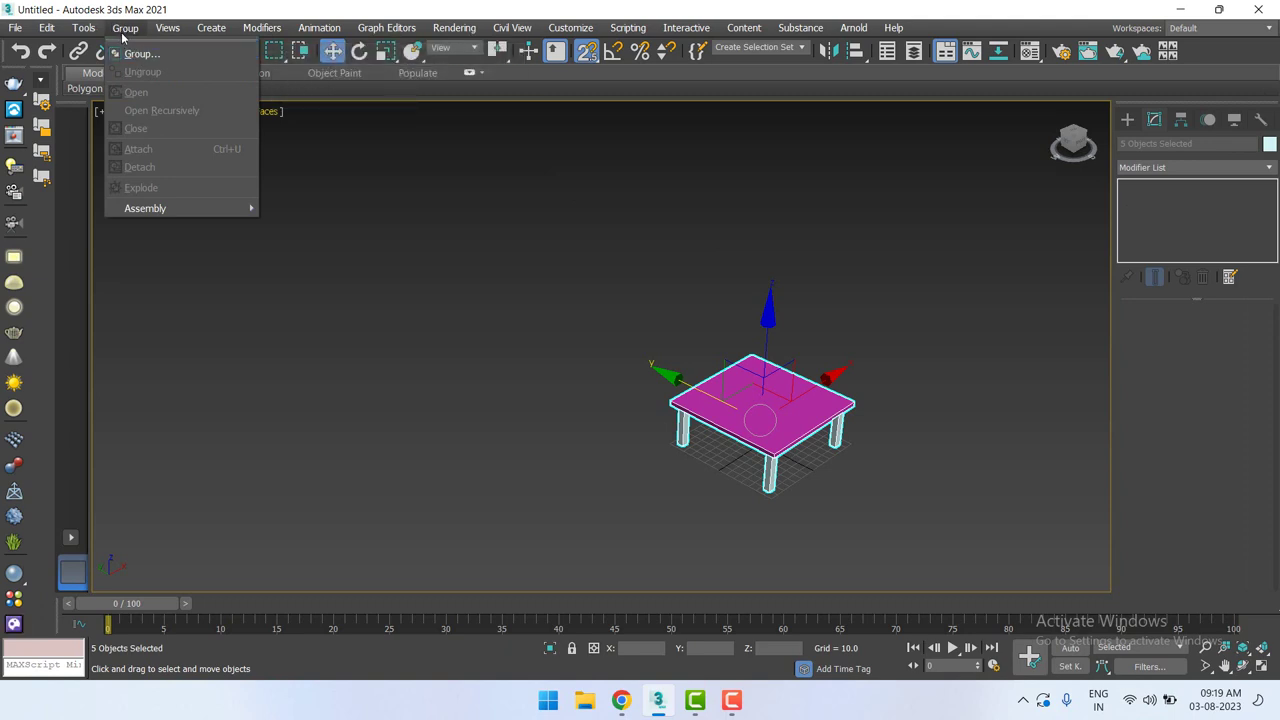
{"action": "left_click", "coordinate": [135, 53]}
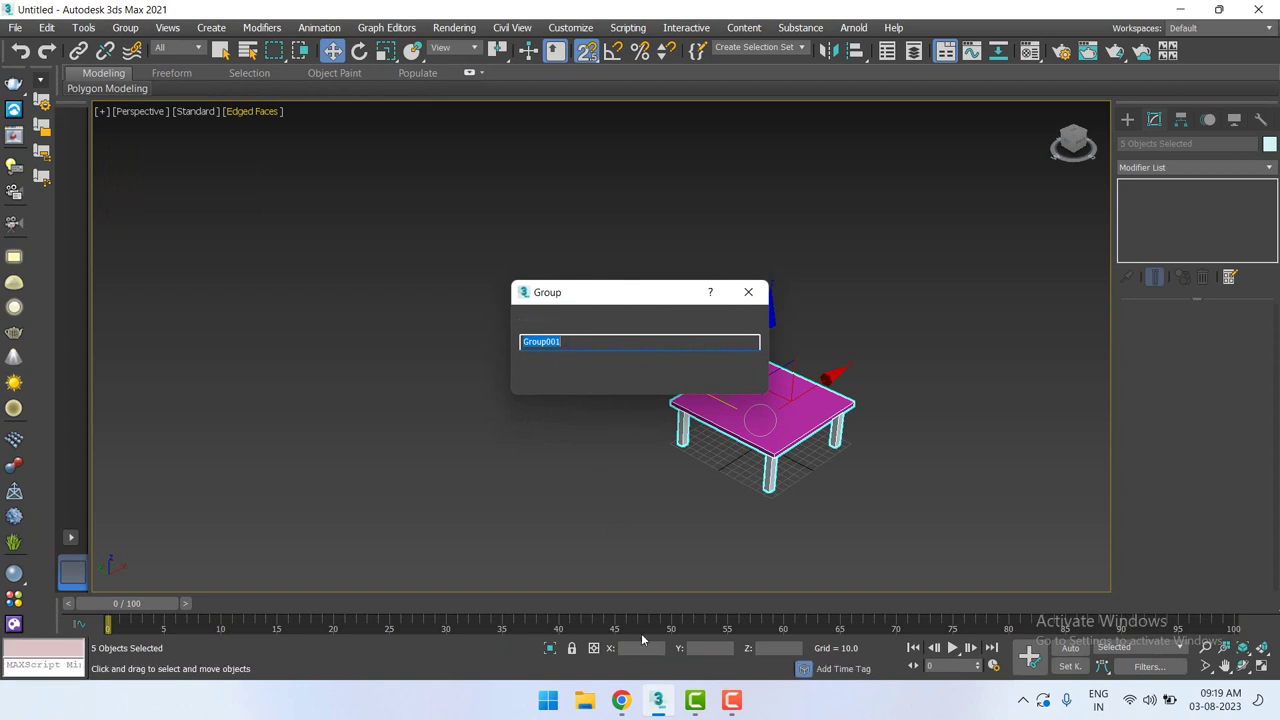
{"action": "type", "text": "T"}
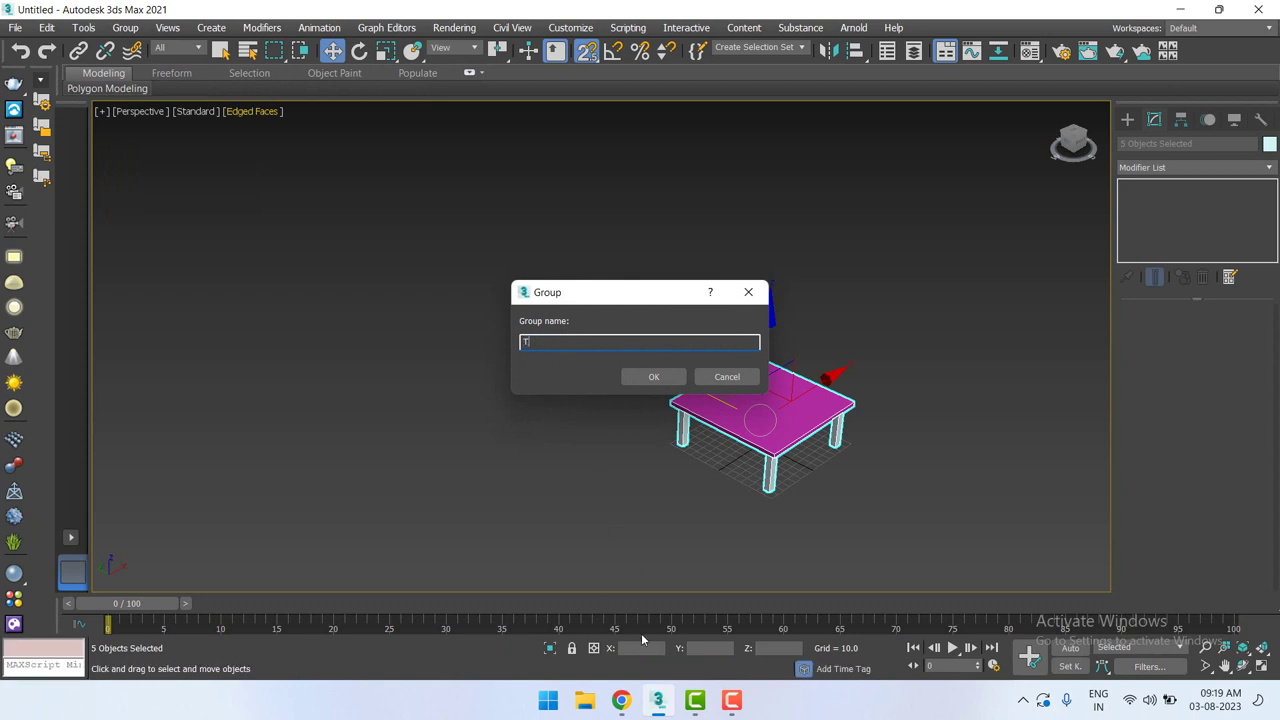
{"action": "type", "text": "able"}
{"action": "key", "text": "Return"}
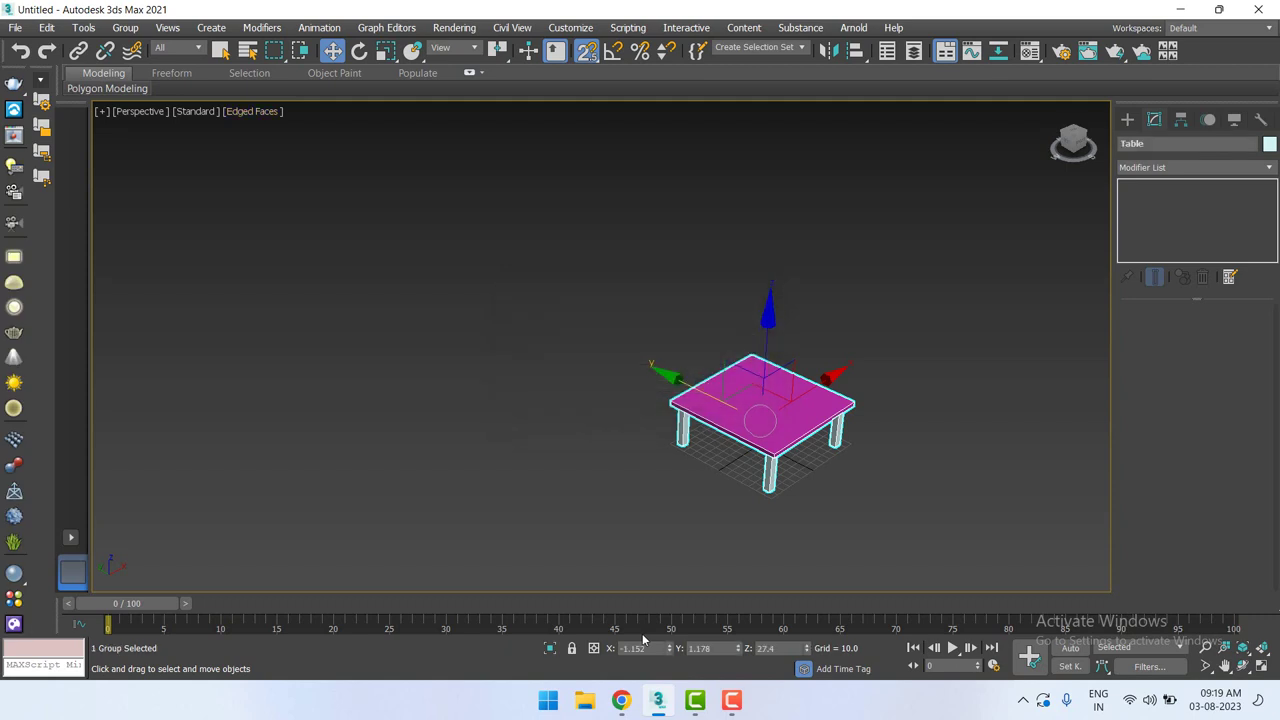
{"action": "left_click", "coordinate": [470, 384]}
{"action": "left_click", "coordinate": [758, 400]}
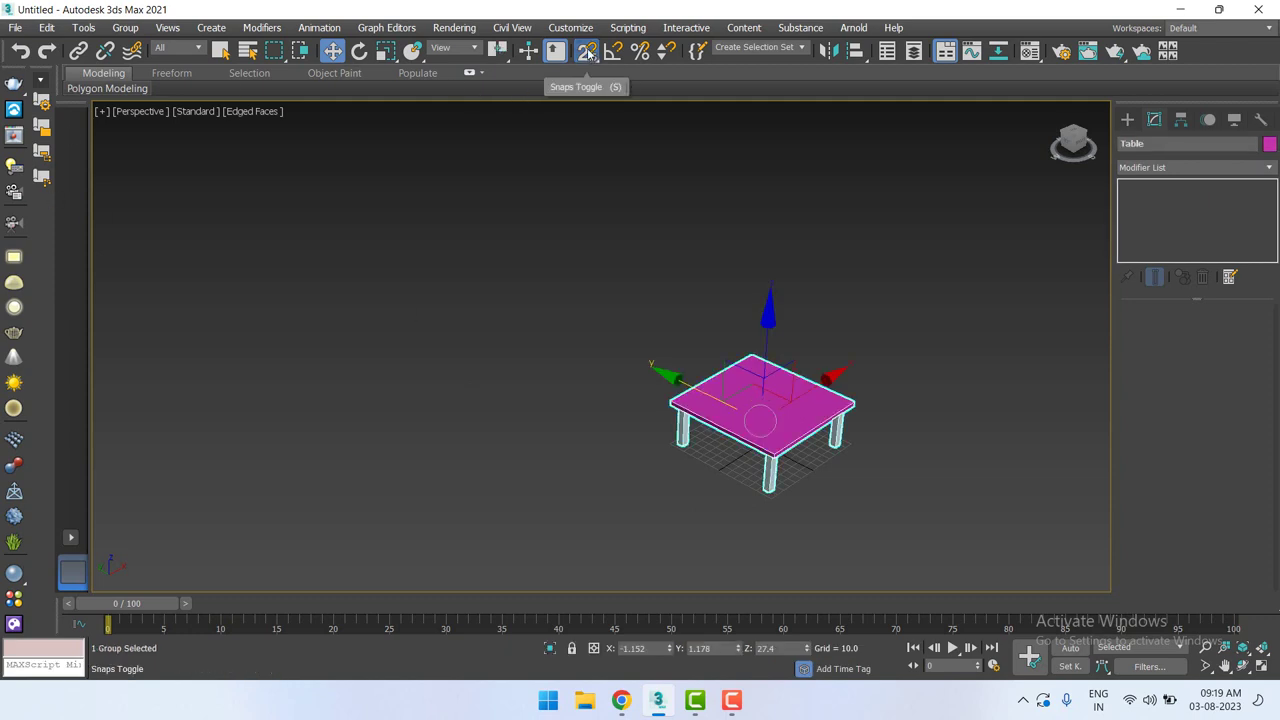
Move the Table group back along Y to about X -1.152, Y 422.3, Z 27.4.
{"action": "mouse_move", "coordinate": [696, 394]}
{"action": "left_mouse_down"}
{"action": "mouse_move", "coordinate": [613, 362]}
{"action": "mouse_move", "coordinate": [441, 339]}
{"action": "left_mouse_up"}
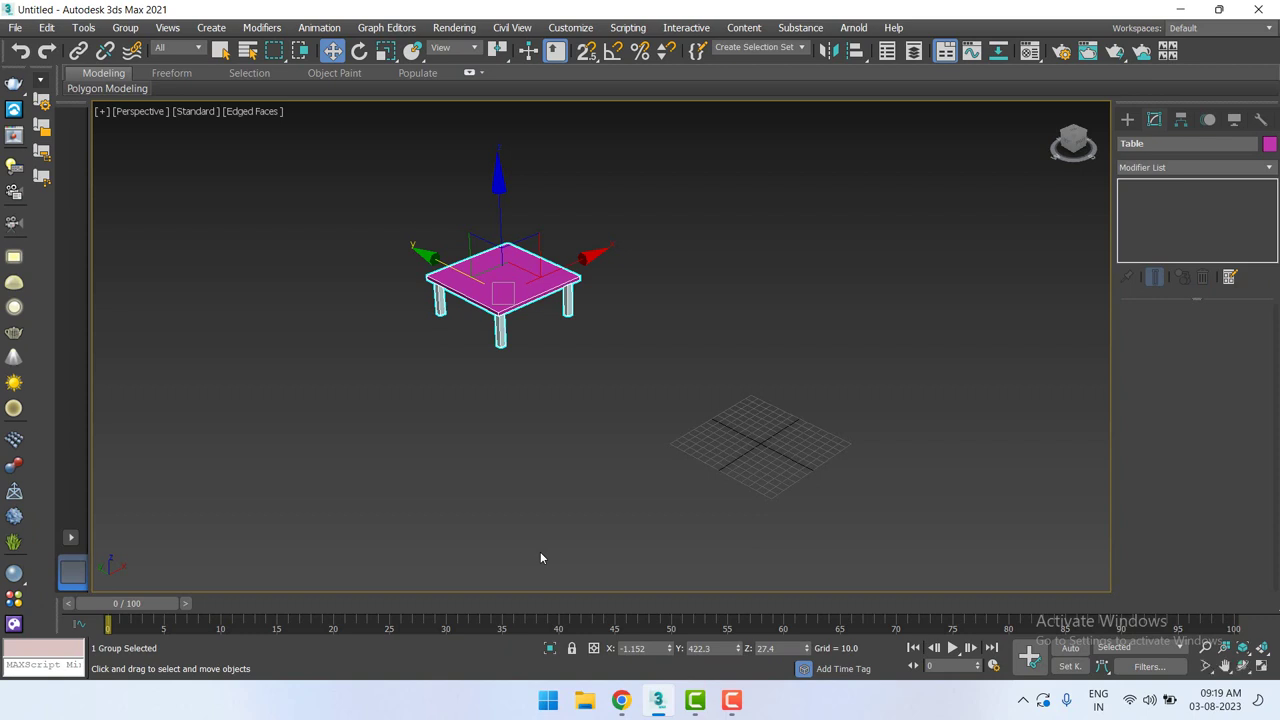
{"action": "left_click", "coordinate": [286, 265]}
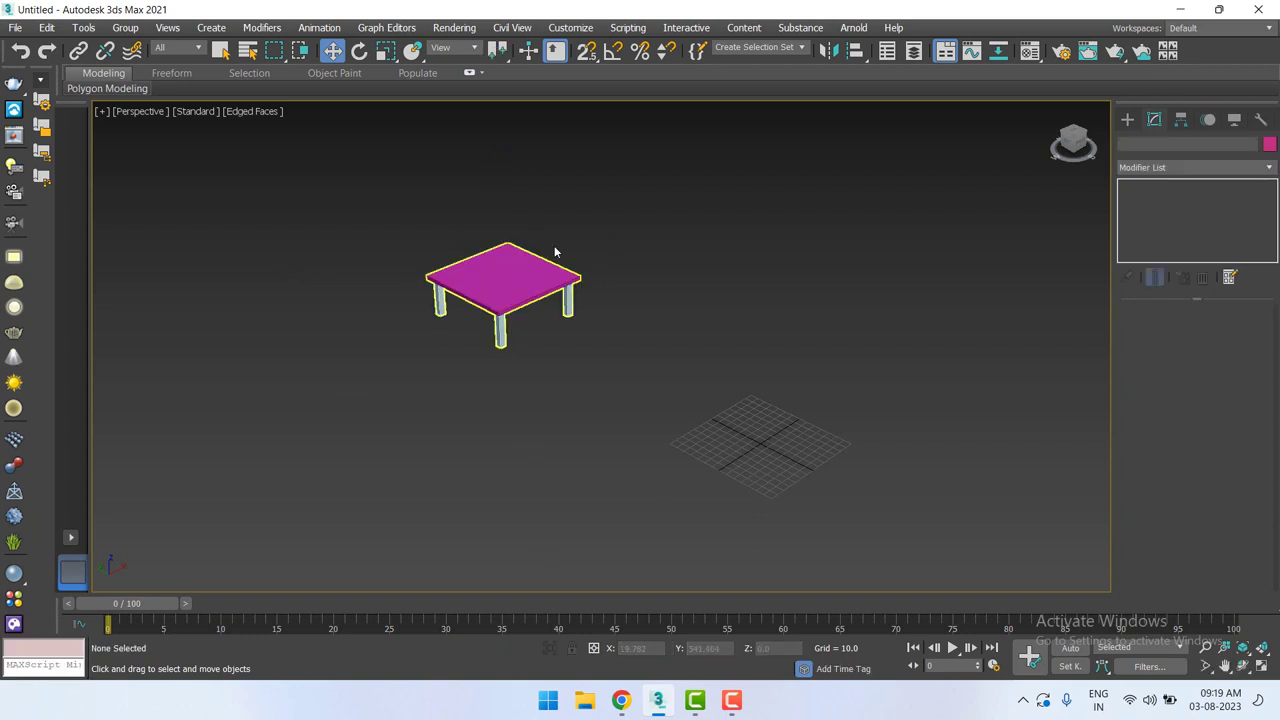
{"action": "left_click", "coordinate": [470, 285]}
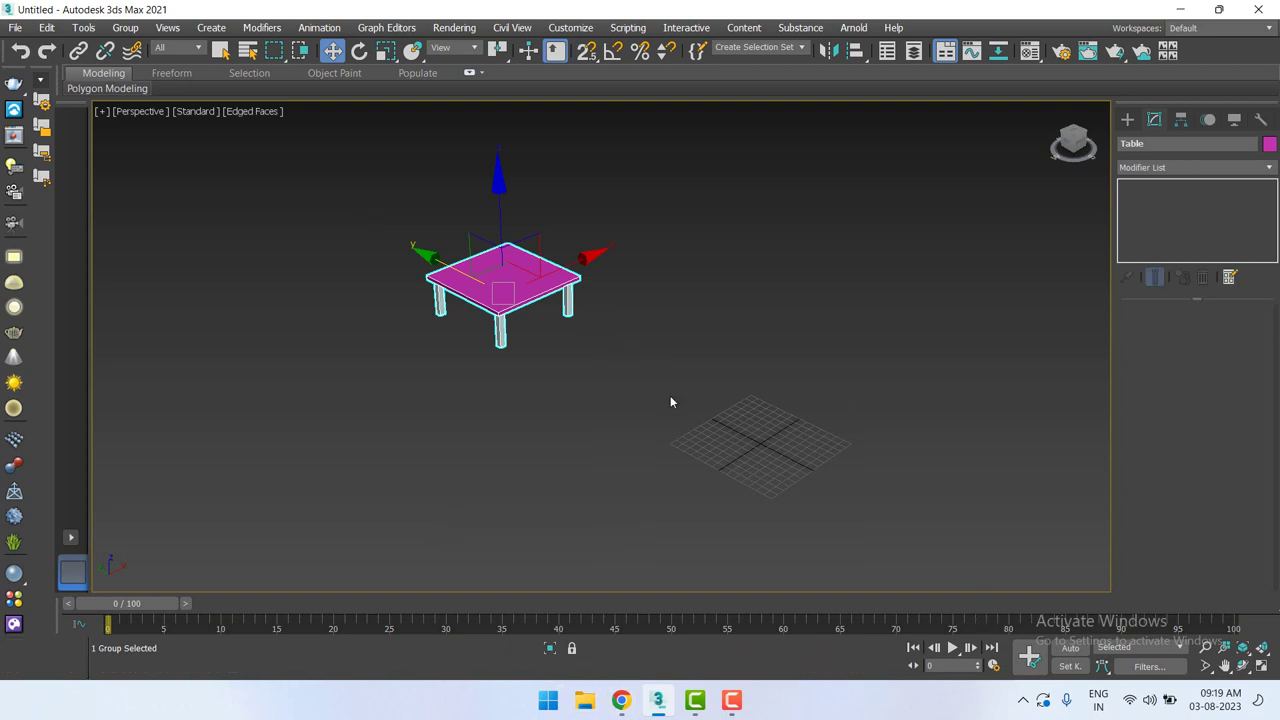
{"action": "middle_click_drag", "start_coordinate": [671, 398], "coordinate": [640, 400]}
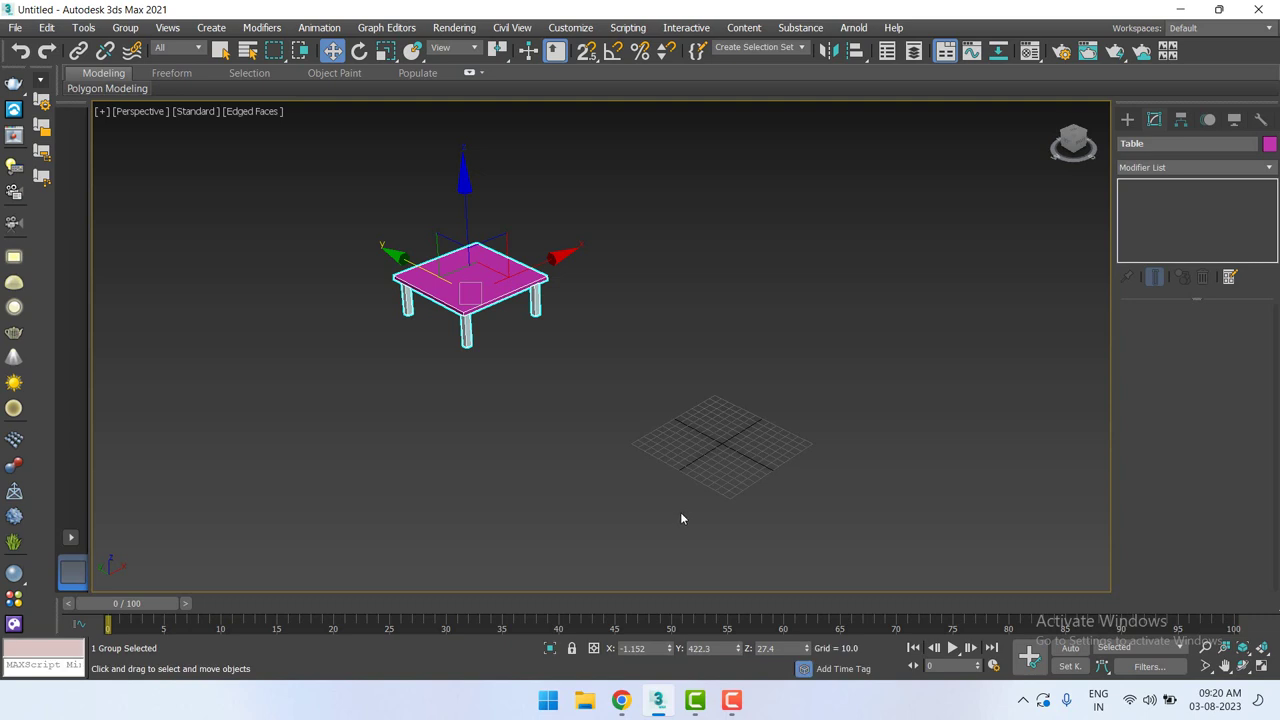
Draw a thin box on the grid for the sofa's green arm board.
{"action": "left_click", "coordinate": [1127, 119]}
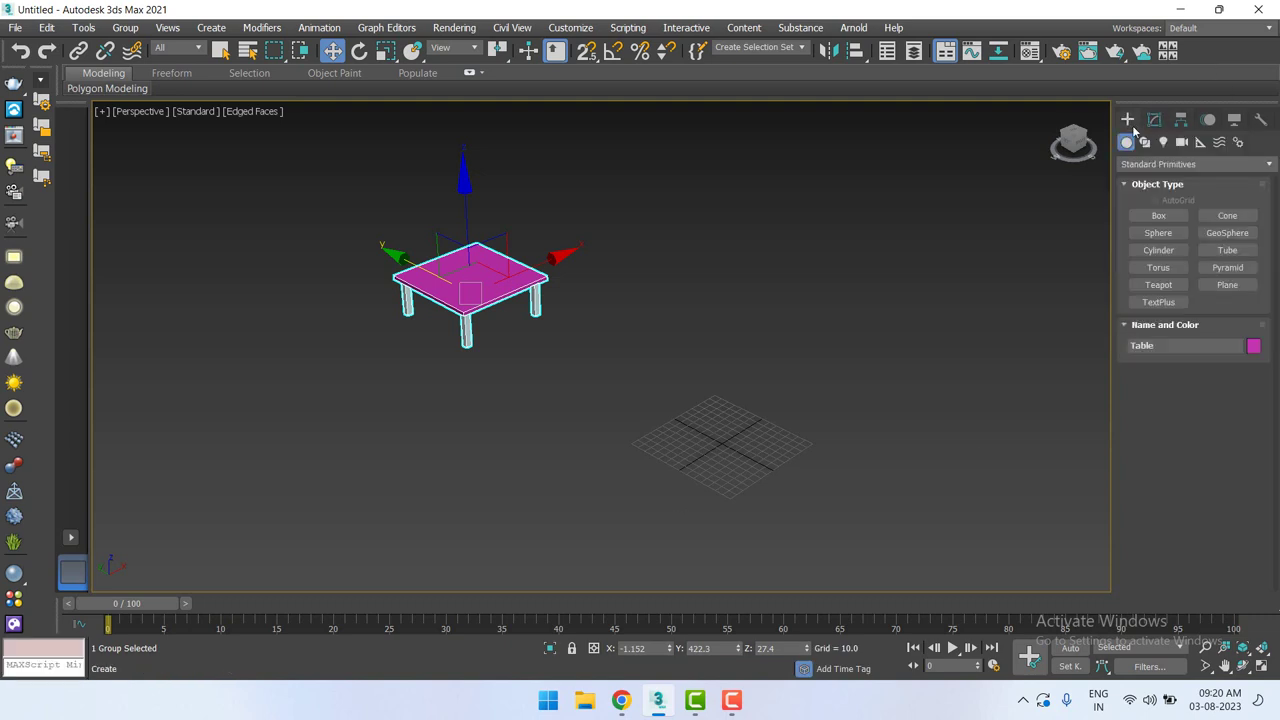
{"action": "left_click", "coordinate": [1158, 217]}
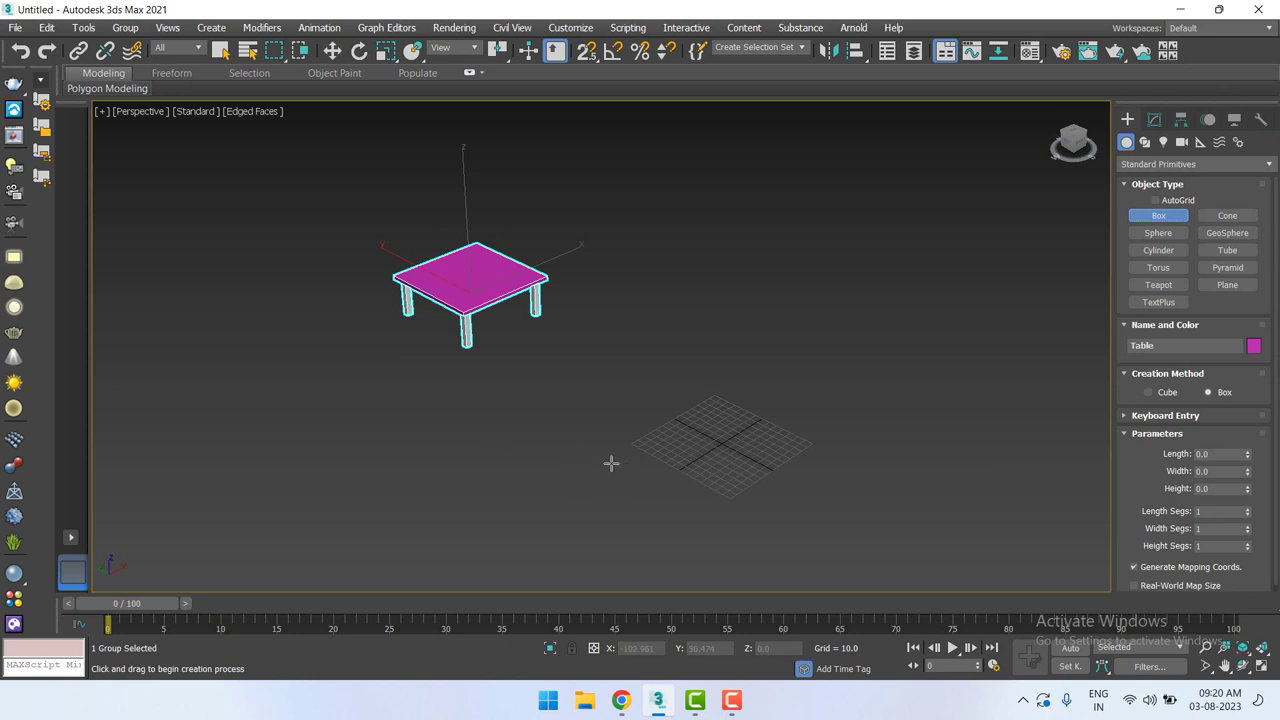
{"action": "left_click_drag", "start_coordinate": [590, 461], "coordinate": [646, 505]}
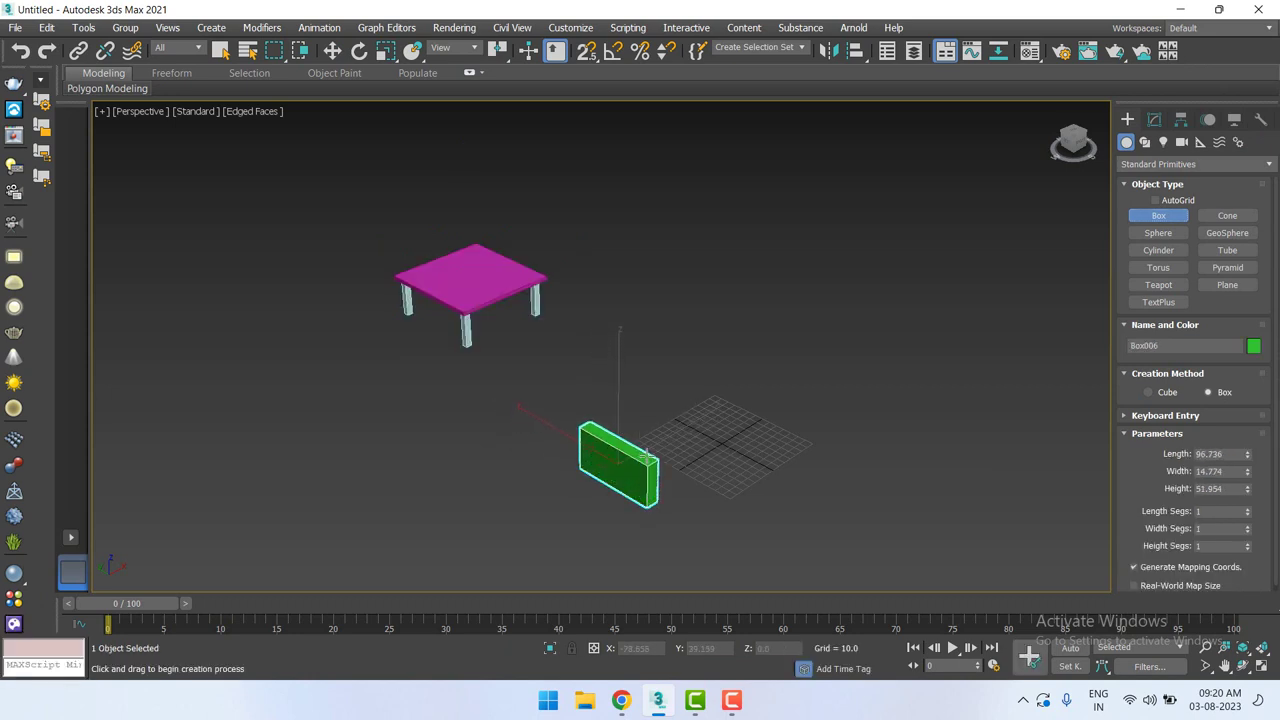
{"action": "left_click", "coordinate": [656, 466]}
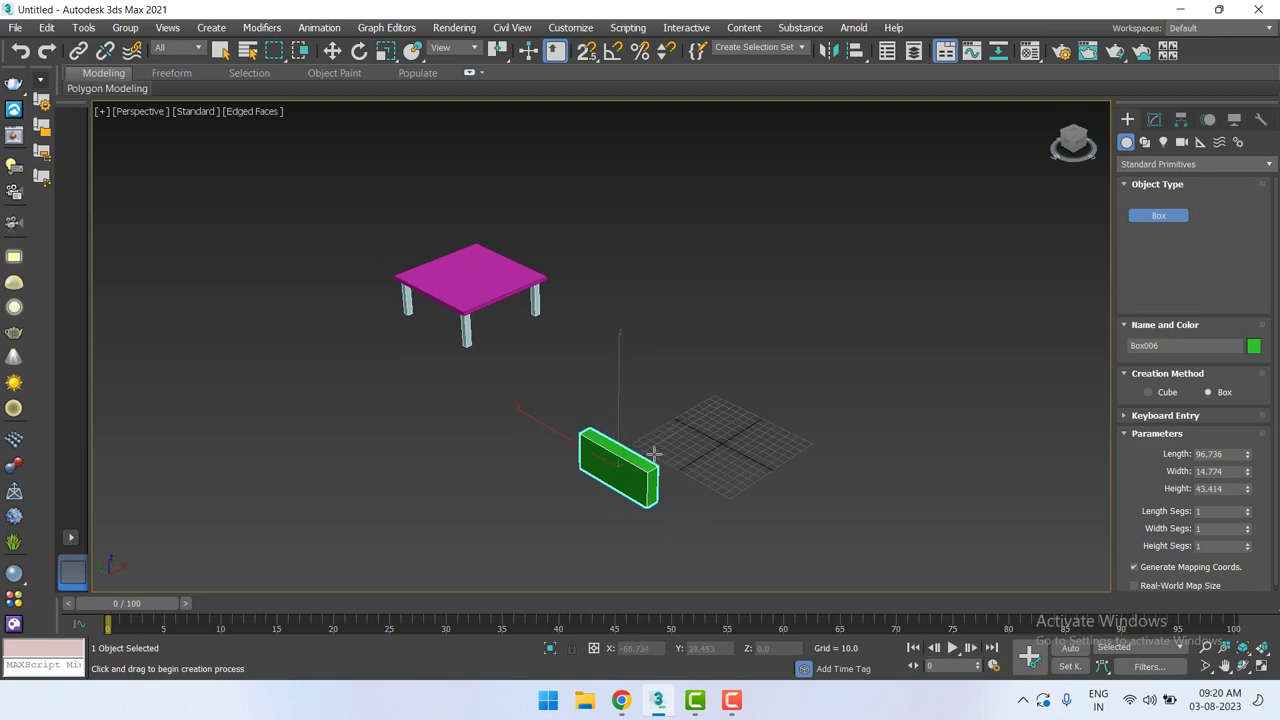
In Top view, Shift-drag the arm to the right as an instance, Box007.
{"action": "key", "text": "w"}
{"action": "mouse_move", "coordinate": [722, 455]}
{"action": "middle_mouse_down"}
{"action": "mouse_move", "coordinate": [662, 466]}
{"action": "mouse_move", "coordinate": [613, 412]}
{"action": "middle_mouse_up"}
{"action": "key", "text": "t"}
{"action": "scroll", "coordinate": [704, 473], "scroll_direction": "down", "scroll_amount": 2}
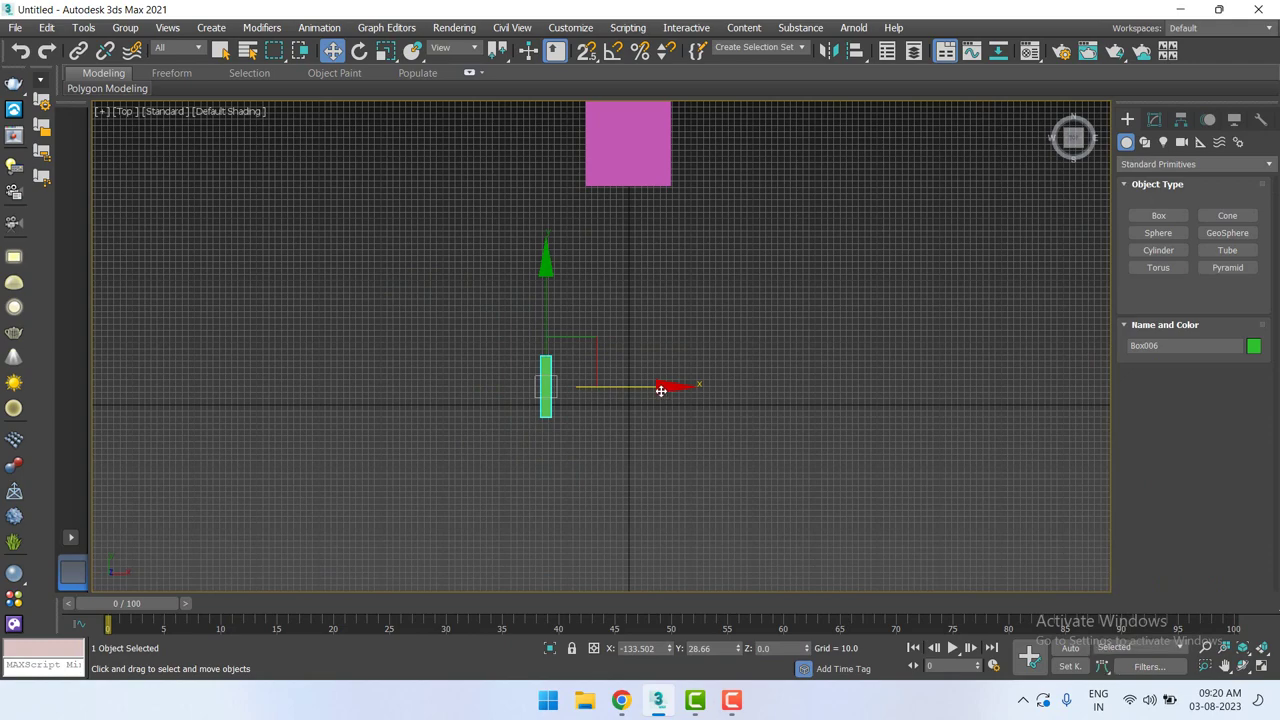
{"action": "left_click_drag", "start_coordinate": [661, 390], "coordinate": [934, 399], "text": "shift"}
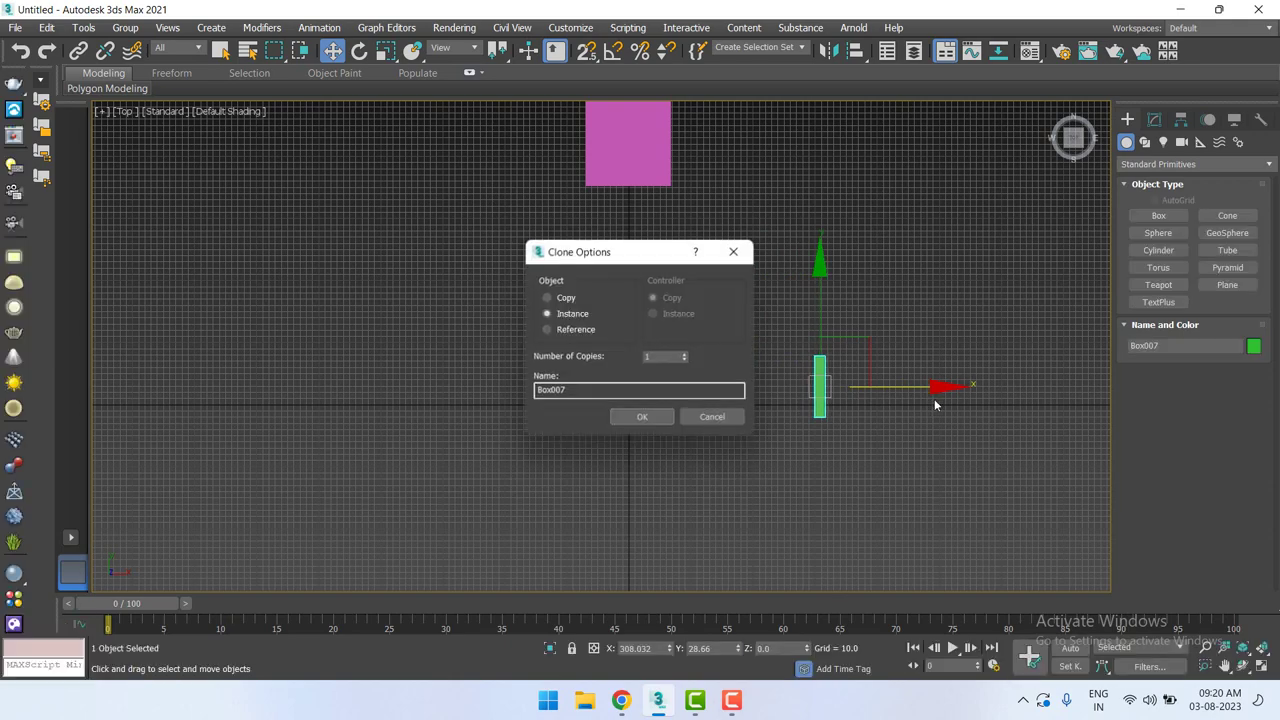
{"action": "left_click", "coordinate": [644, 418]}
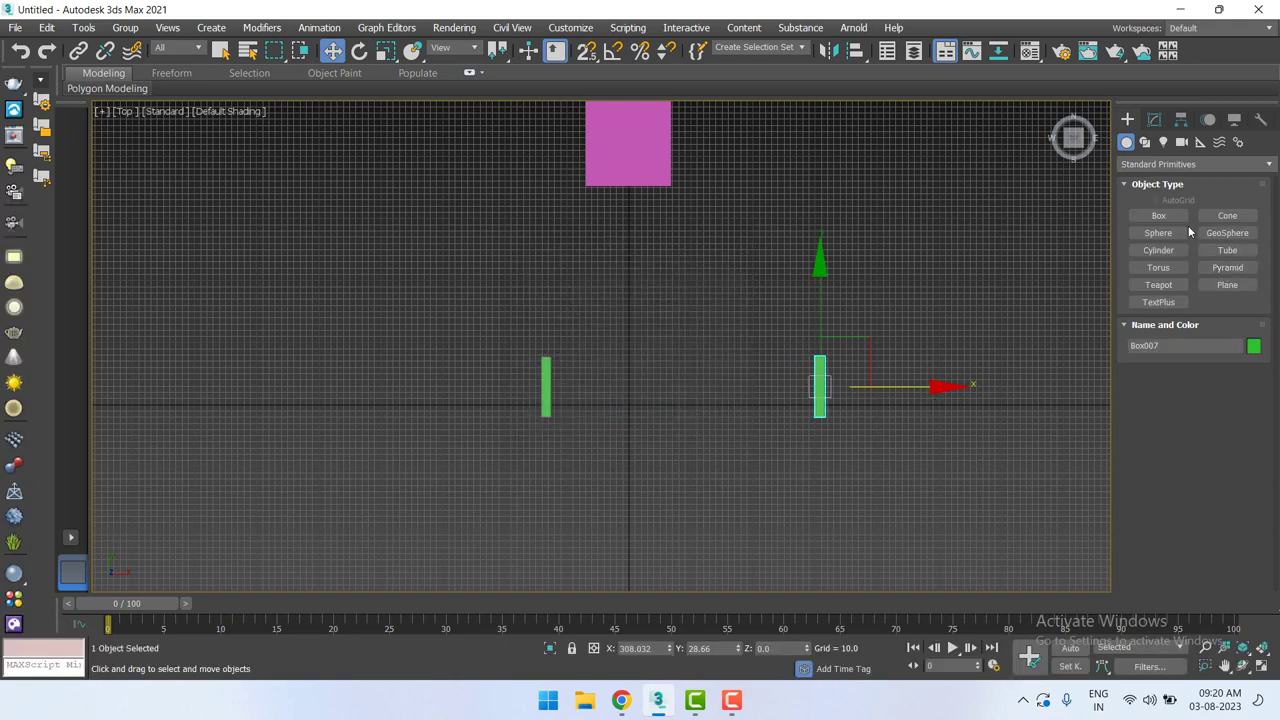
{"action": "left_click", "coordinate": [1158, 215]}
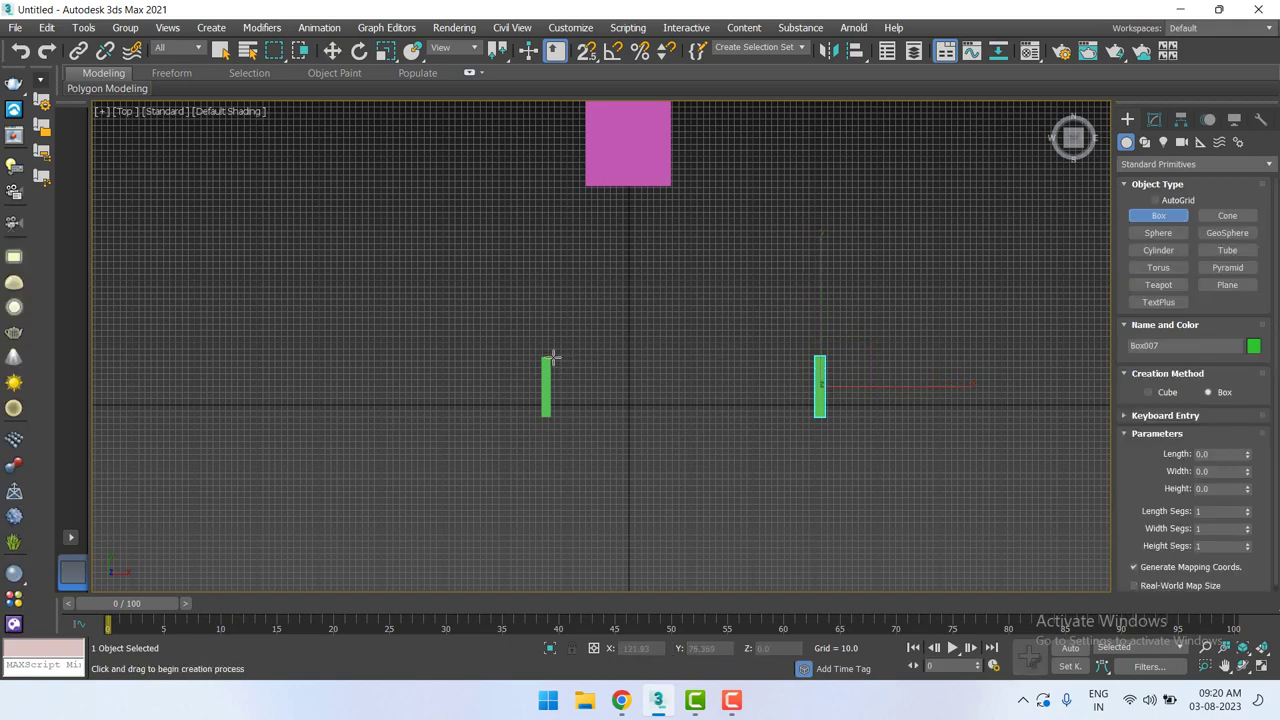
Draw a long flat seat box spanning between the two green arms.
{"action": "left_click_drag", "start_coordinate": [552, 358], "coordinate": [811, 420]}
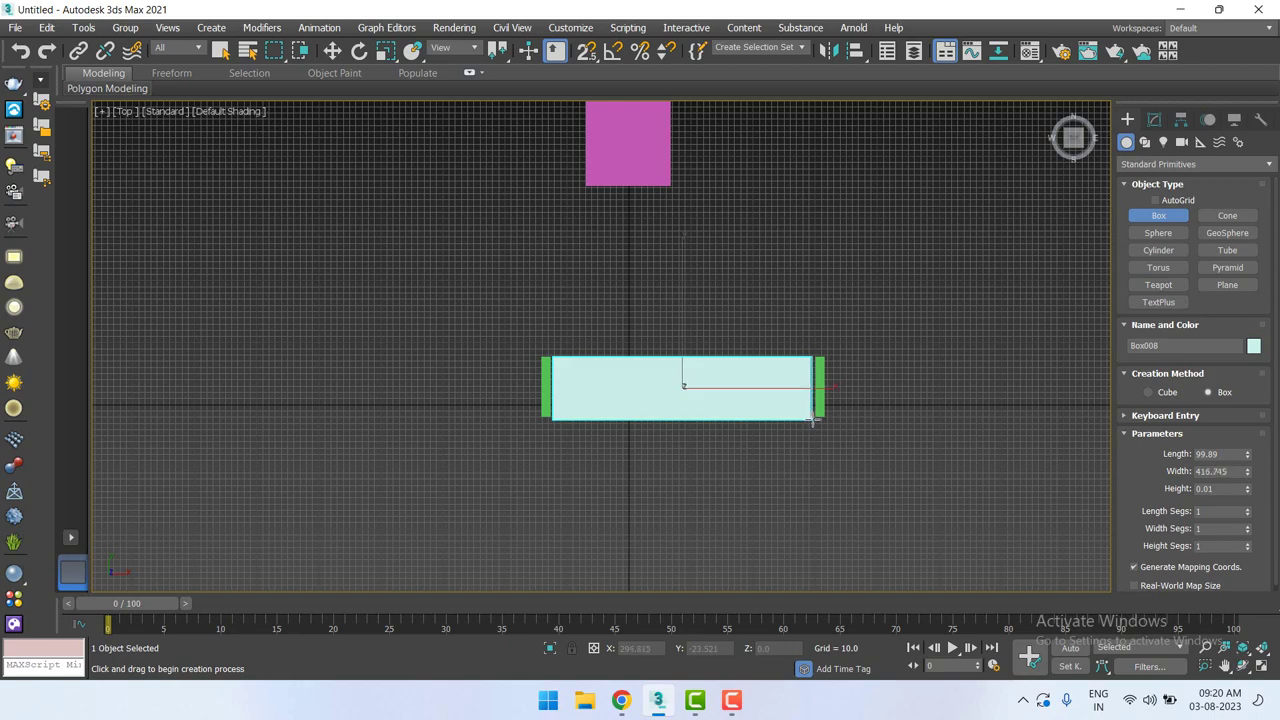
{"action": "left_click_drag", "start_coordinate": [811, 420], "coordinate": [811, 420]}
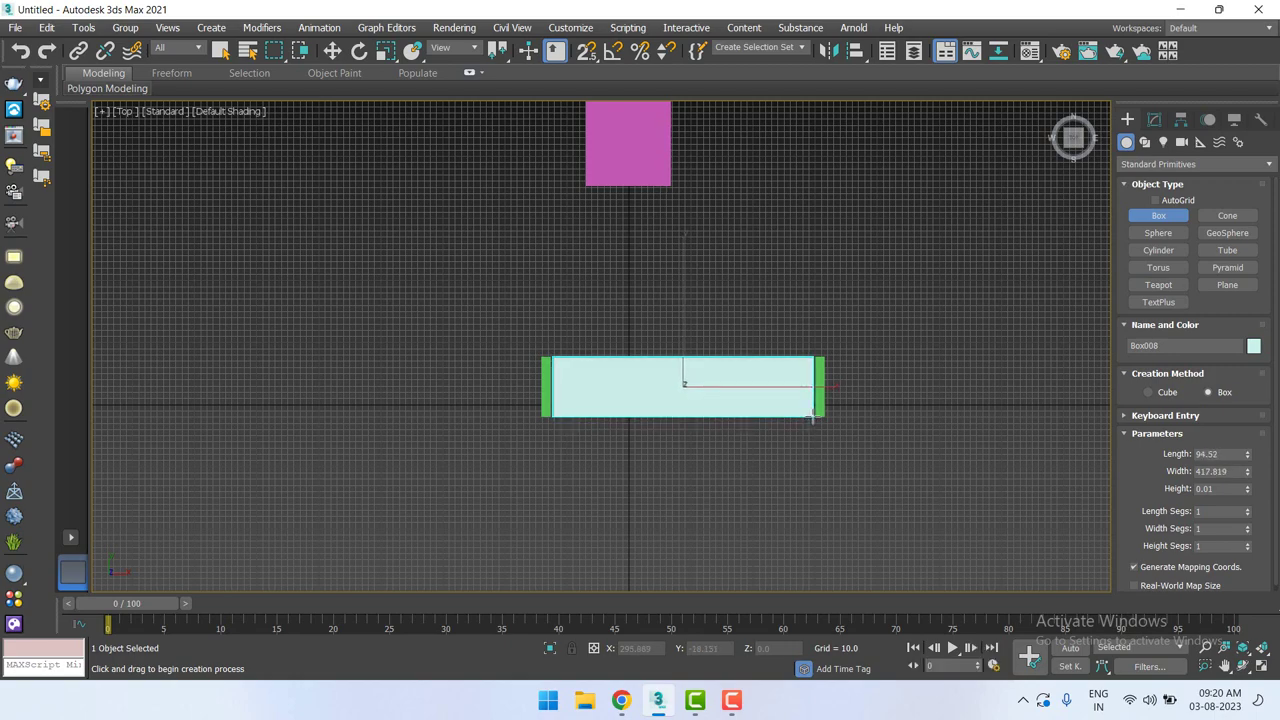
{"action": "left_click", "coordinate": [811, 409]}
In Front view, raise the green arms' Height to 56.004.
{"action": "key", "text": "w"}
{"action": "key", "text": "f"}
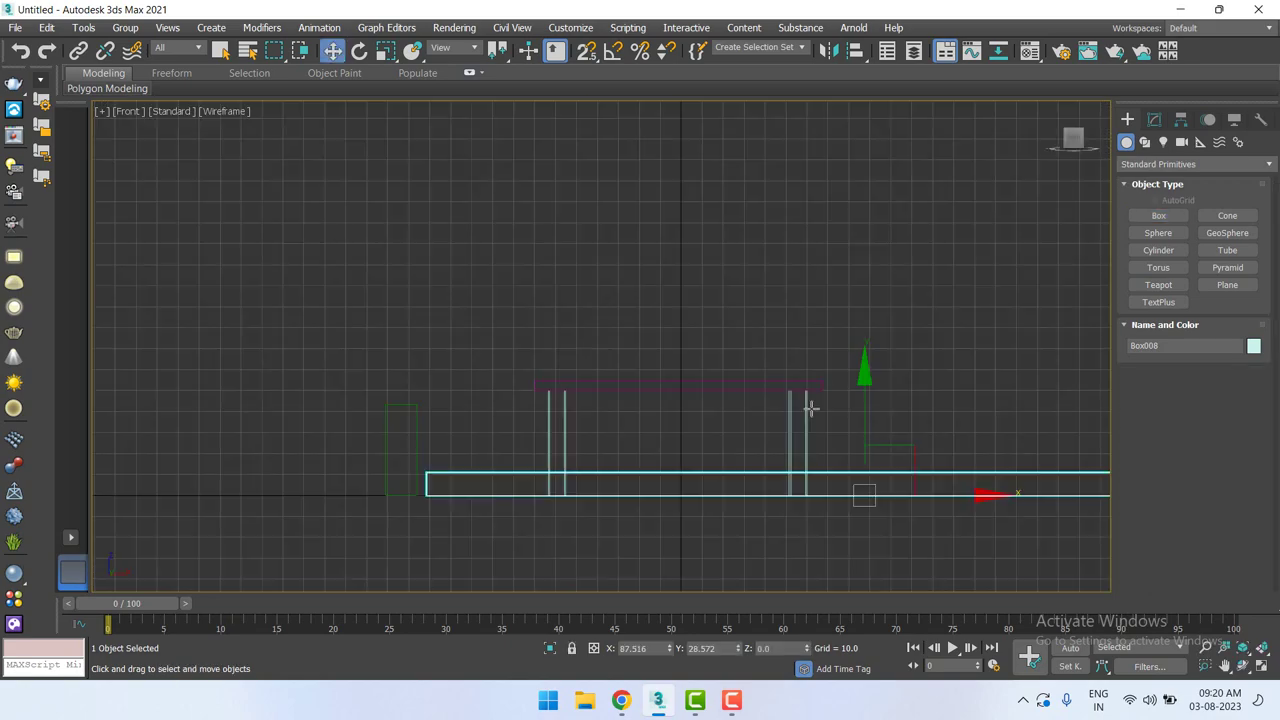
{"action": "mouse_move", "coordinate": [1079, 531]}
{"action": "middle_mouse_down"}
{"action": "mouse_move", "coordinate": [816, 397]}
{"action": "mouse_move", "coordinate": [757, 426]}
{"action": "middle_mouse_up"}
{"action": "scroll", "coordinate": [816, 397], "scroll_direction": "down", "scroll_amount": 5}
{"action": "scroll", "coordinate": [769, 405], "scroll_direction": "up", "scroll_amount": 2}
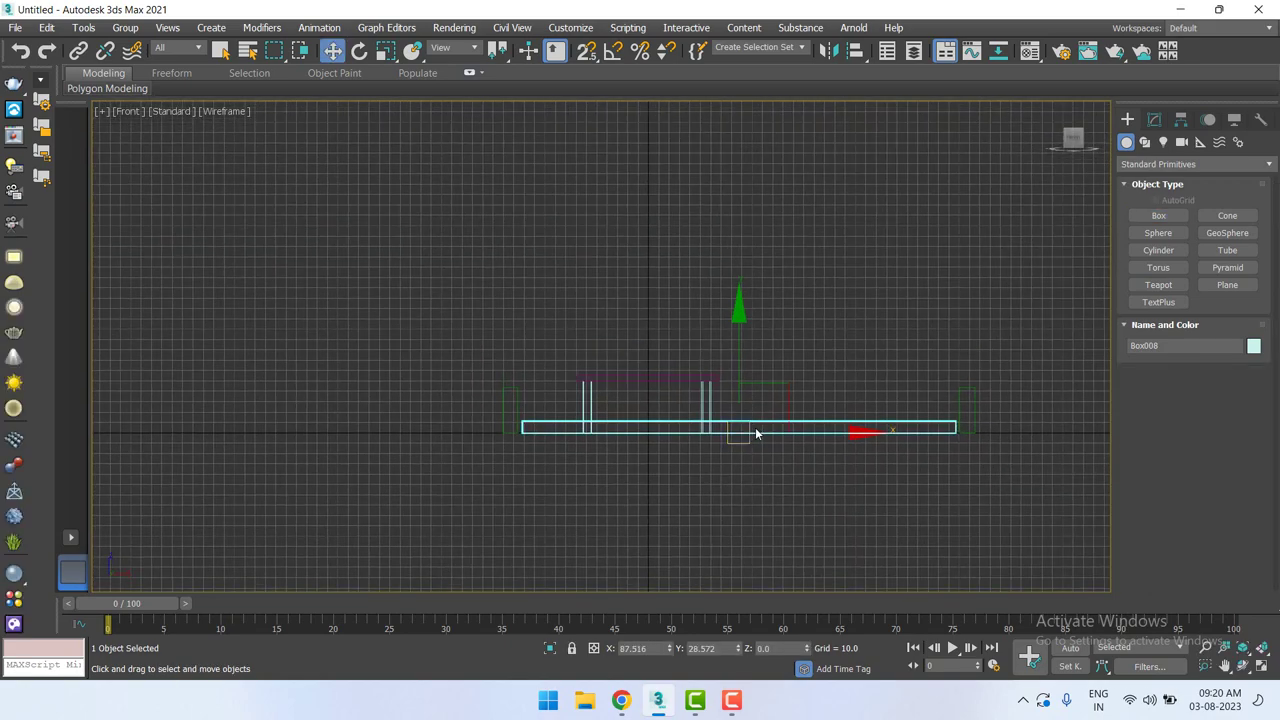
{"action": "left_click", "coordinate": [522, 396]}
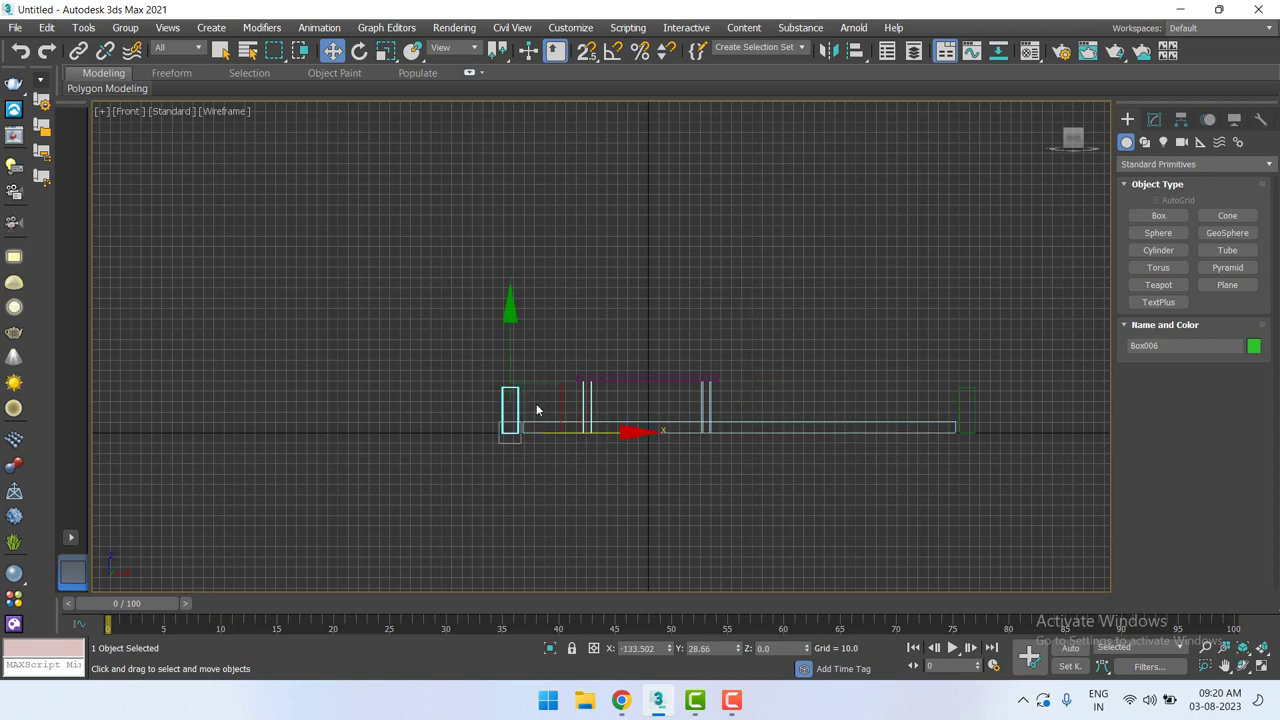
{"action": "left_click", "coordinate": [1154, 119]}
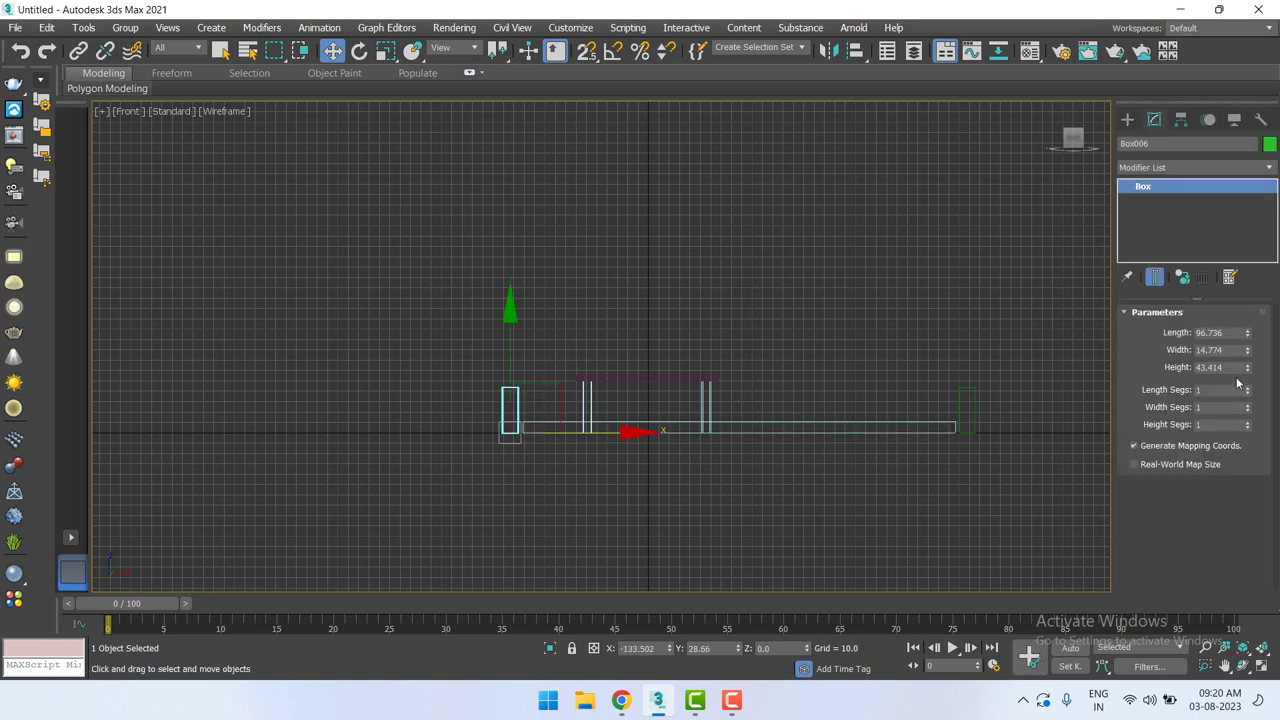
{"action": "left_click_drag", "start_coordinate": [1247, 368], "coordinate": [1247, 346]}
{"action": "mouse_move", "coordinate": [871, 480]}
{"action": "middle_mouse_down"}
{"action": "mouse_move", "coordinate": [737, 484]}
{"action": "mouse_move", "coordinate": [806, 471]}
{"action": "mouse_move", "coordinate": [317, 509]}
{"action": "middle_mouse_up"}
{"action": "scroll", "coordinate": [750, 488], "scroll_direction": "up", "scroll_amount": 5}
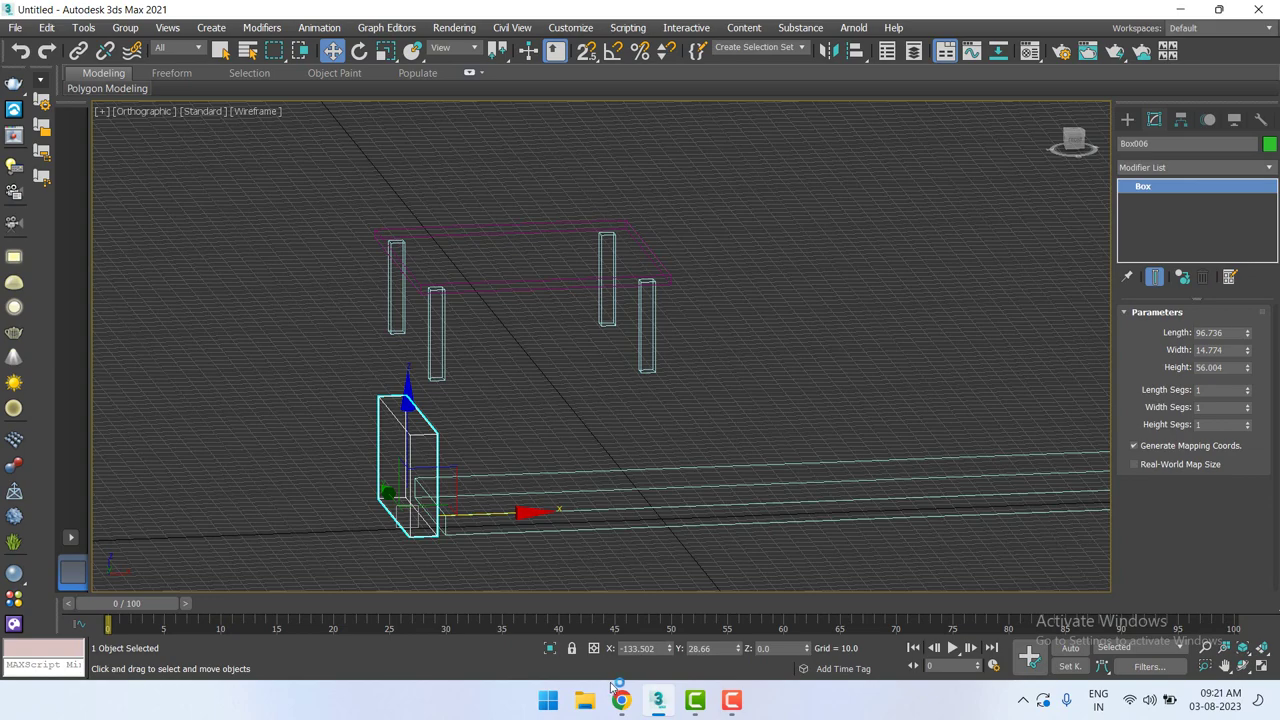
In shaded Perspective, select seat slab Box008 and raise its height to 10.741.
{"action": "middle_click_drag", "start_coordinate": [554, 611], "coordinate": [486, 543], "text": "alt"}
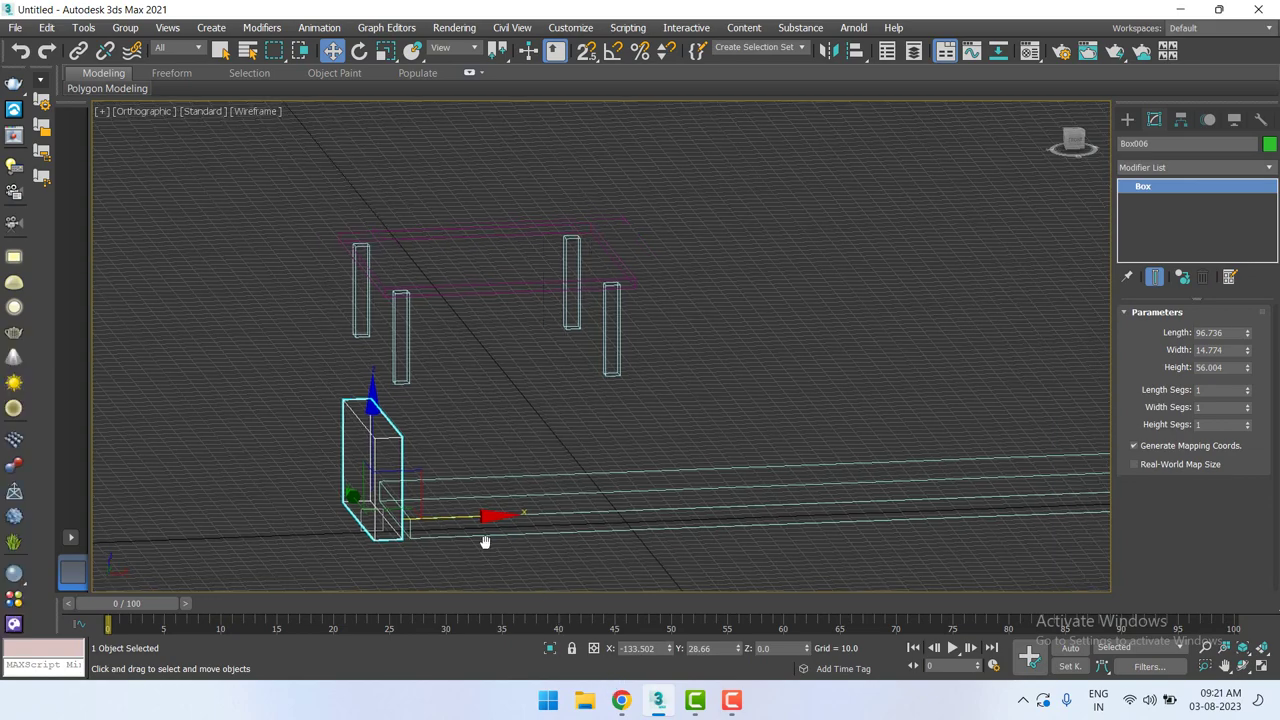
{"action": "key", "text": "p"}
{"action": "key", "text": "z"}
{"action": "scroll", "coordinate": [535, 500], "scroll_direction": "down", "scroll_amount": 2}
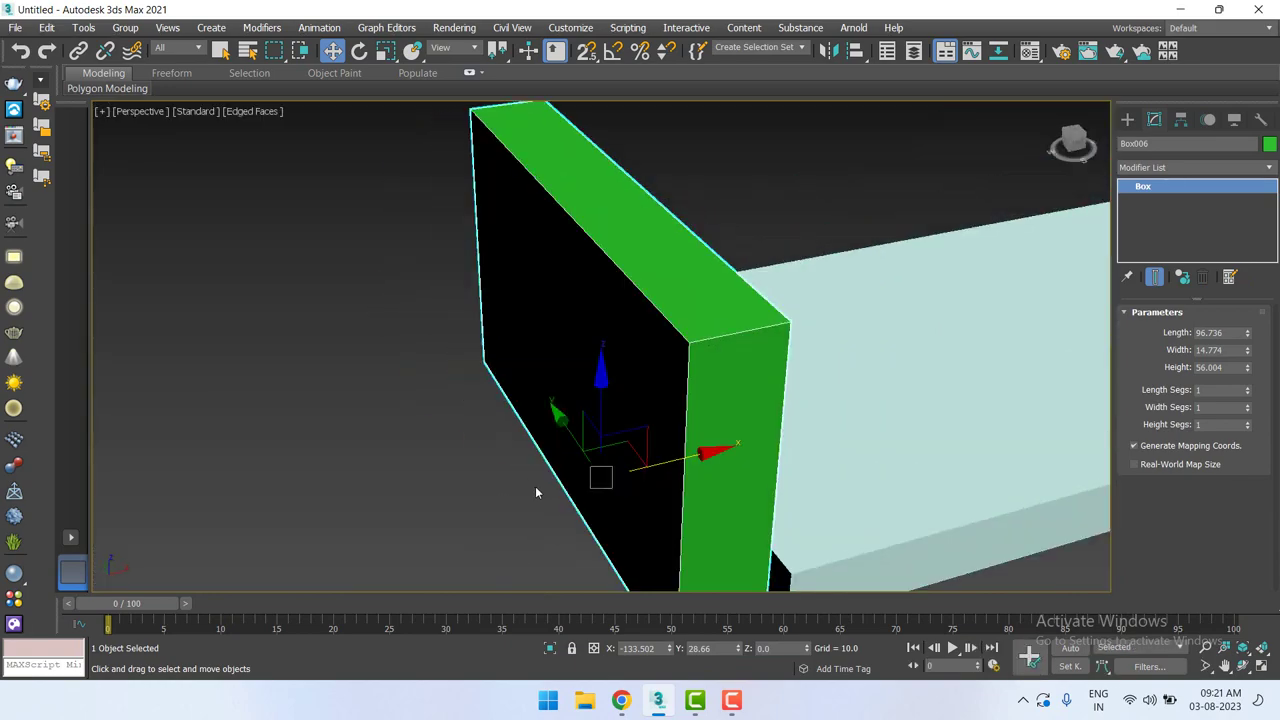
{"action": "scroll", "coordinate": [535, 486], "scroll_direction": "down", "scroll_amount": 3}
{"action": "scroll", "coordinate": [520, 450], "scroll_direction": "down", "scroll_amount": 1}
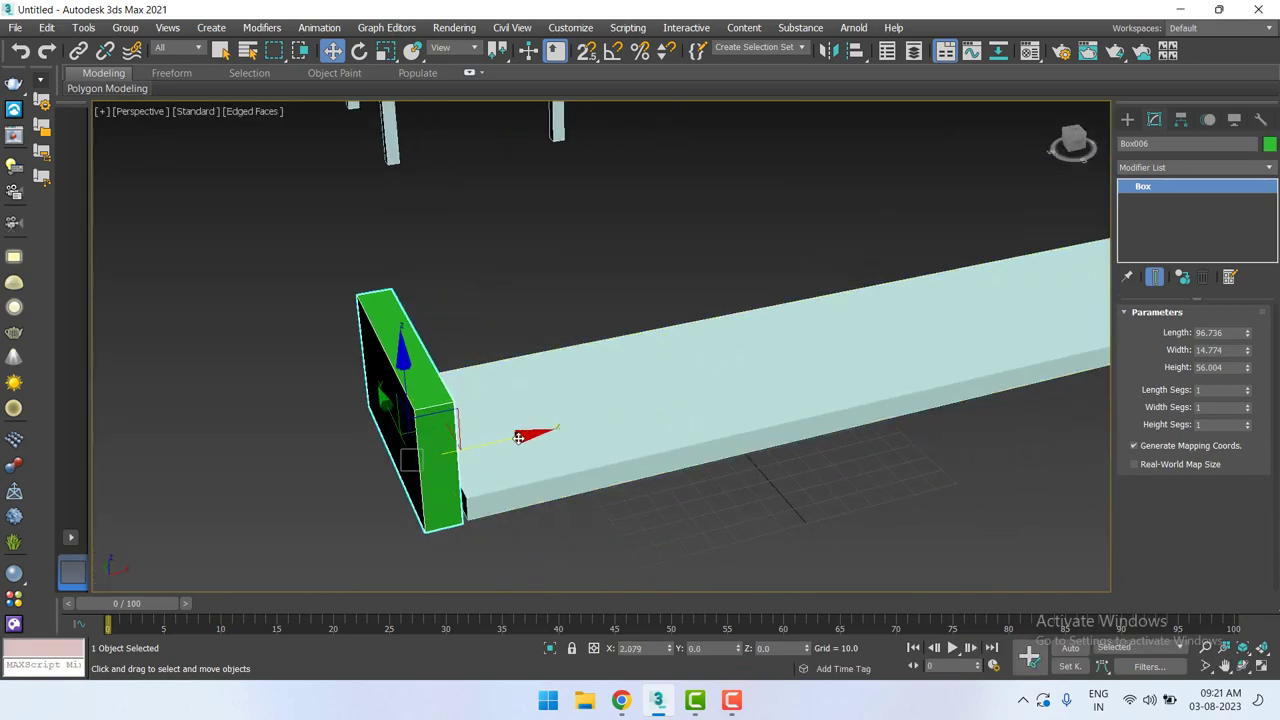
{"action": "scroll", "coordinate": [811, 462], "scroll_direction": "down", "scroll_amount": 2}
{"action": "scroll", "coordinate": [797, 434], "scroll_direction": "down", "scroll_amount": 2}
{"action": "scroll", "coordinate": [796, 427], "scroll_direction": "up", "scroll_amount": 2}
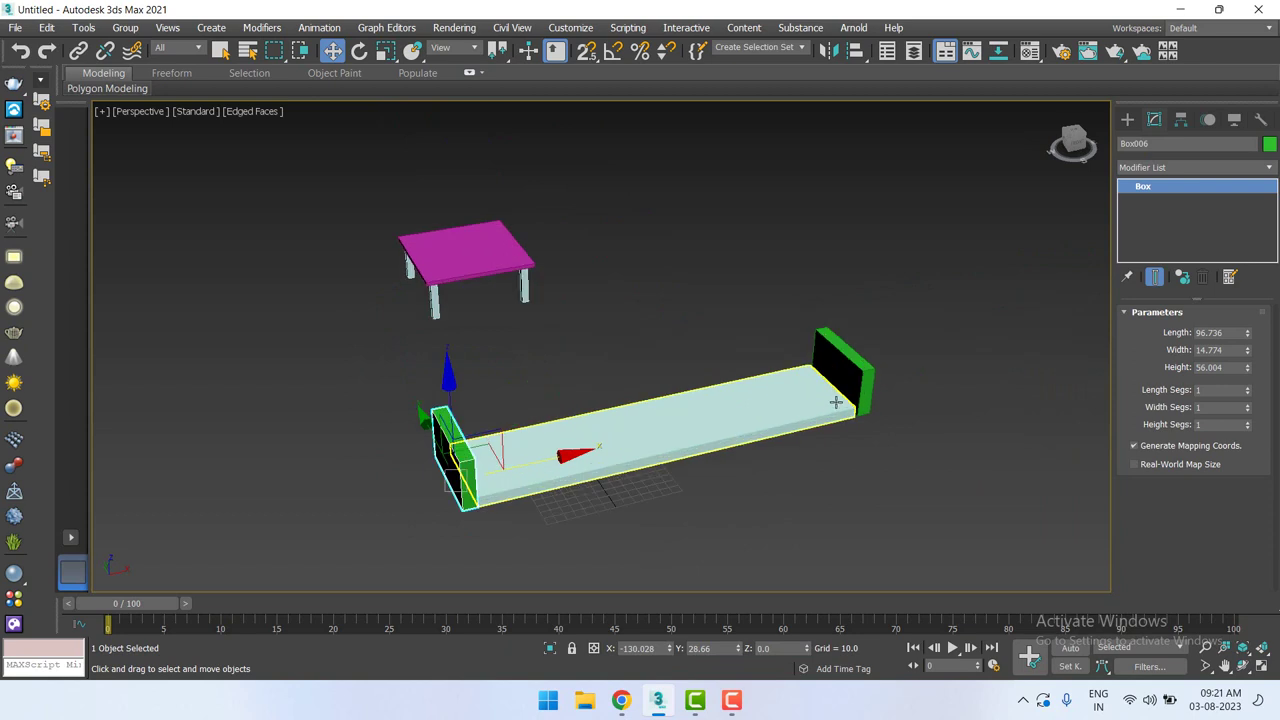
{"action": "left_click", "coordinate": [858, 379]}
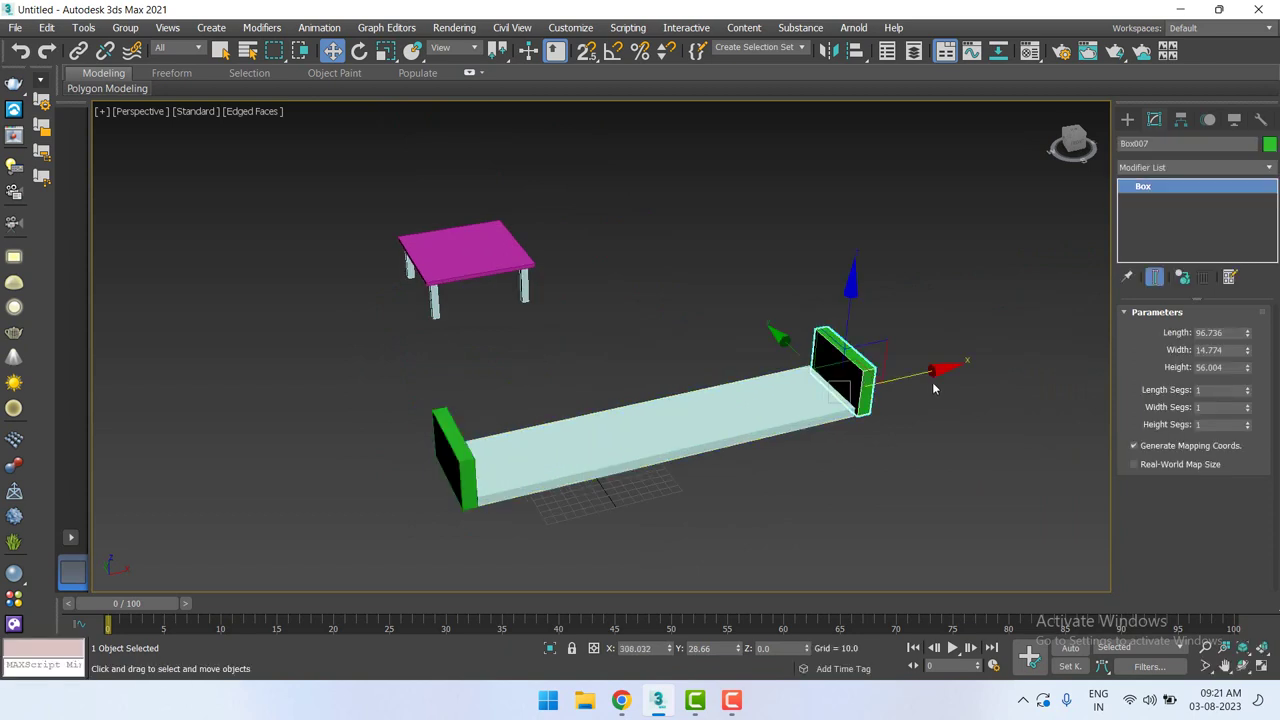
{"action": "left_click", "coordinate": [727, 451]}
{"action": "scroll", "coordinate": [729, 445], "scroll_direction": "up", "scroll_amount": 2}
{"action": "scroll", "coordinate": [731, 436], "scroll_direction": "up", "scroll_amount": 1}
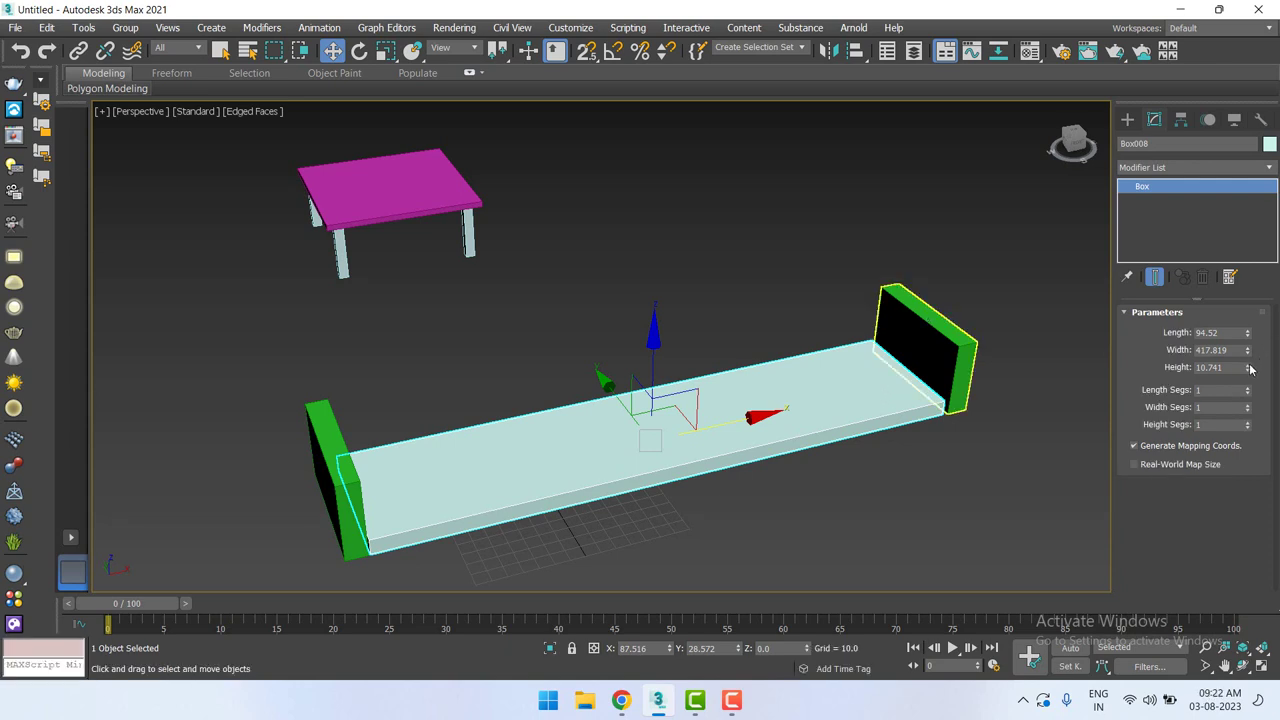
Raise the seat slab's Height to 30.397.
{"action": "left_click_drag", "start_coordinate": [1249, 369], "coordinate": [1247, 246]}
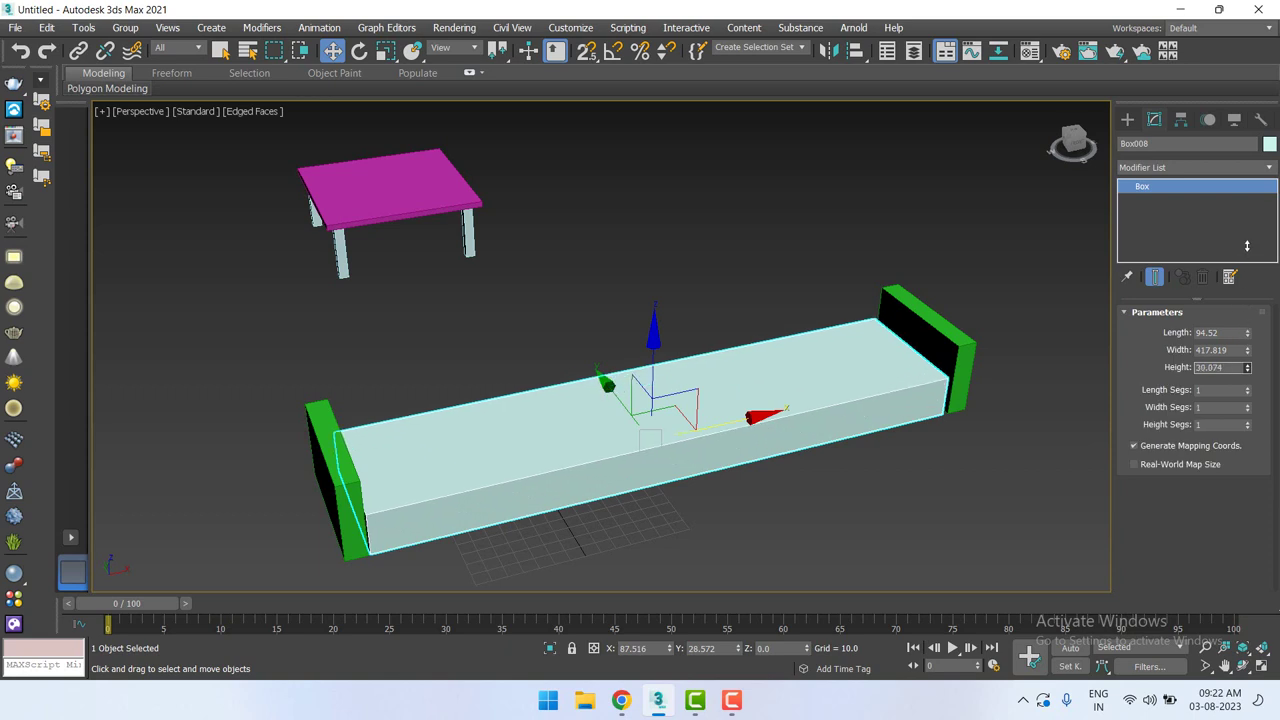
{"action": "left_click", "coordinate": [1043, 266]}
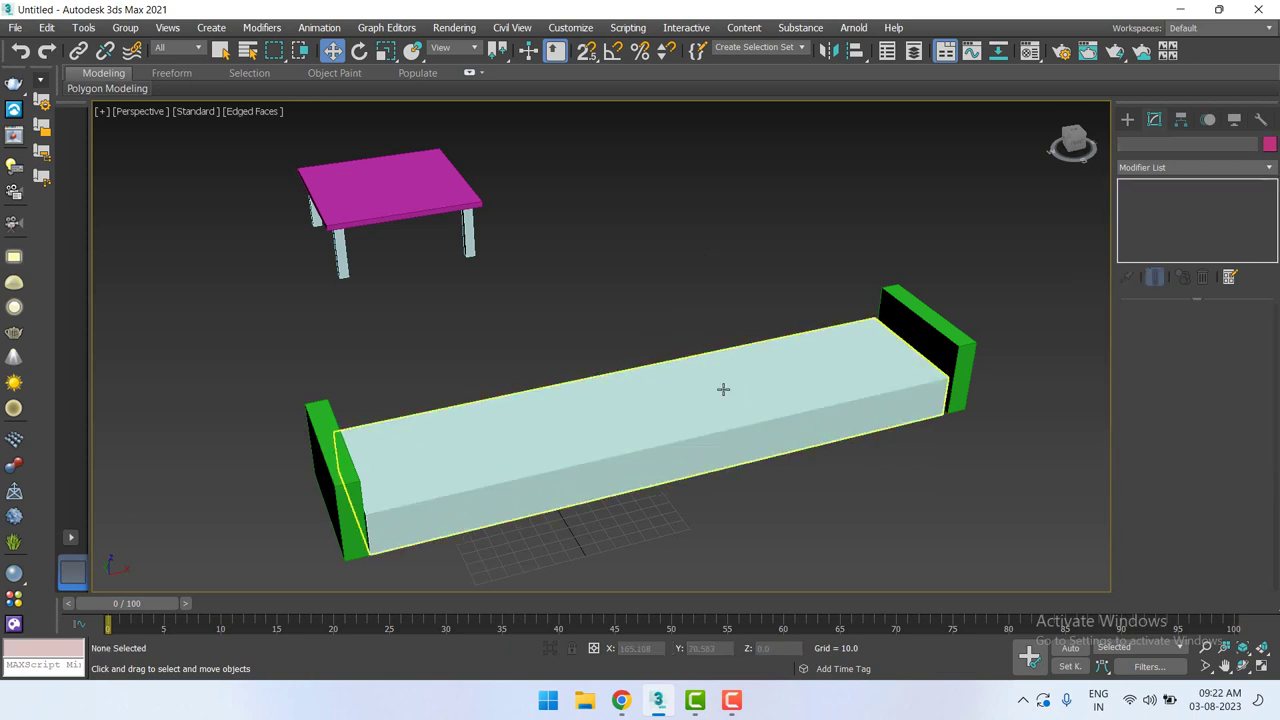
{"action": "left_click", "coordinate": [723, 389]}
In Top view with Rotate active, enable Angle Snap at 45° steps.
{"action": "key", "text": "t"}
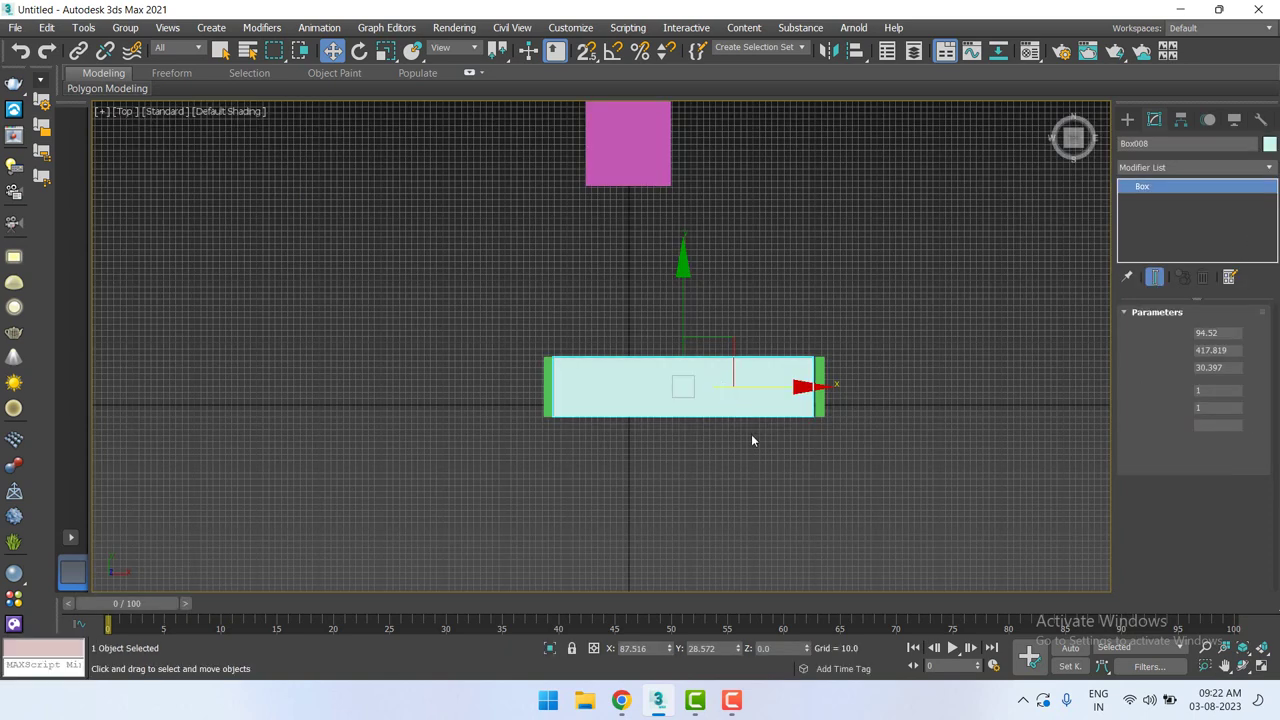
{"action": "key", "text": "e"}
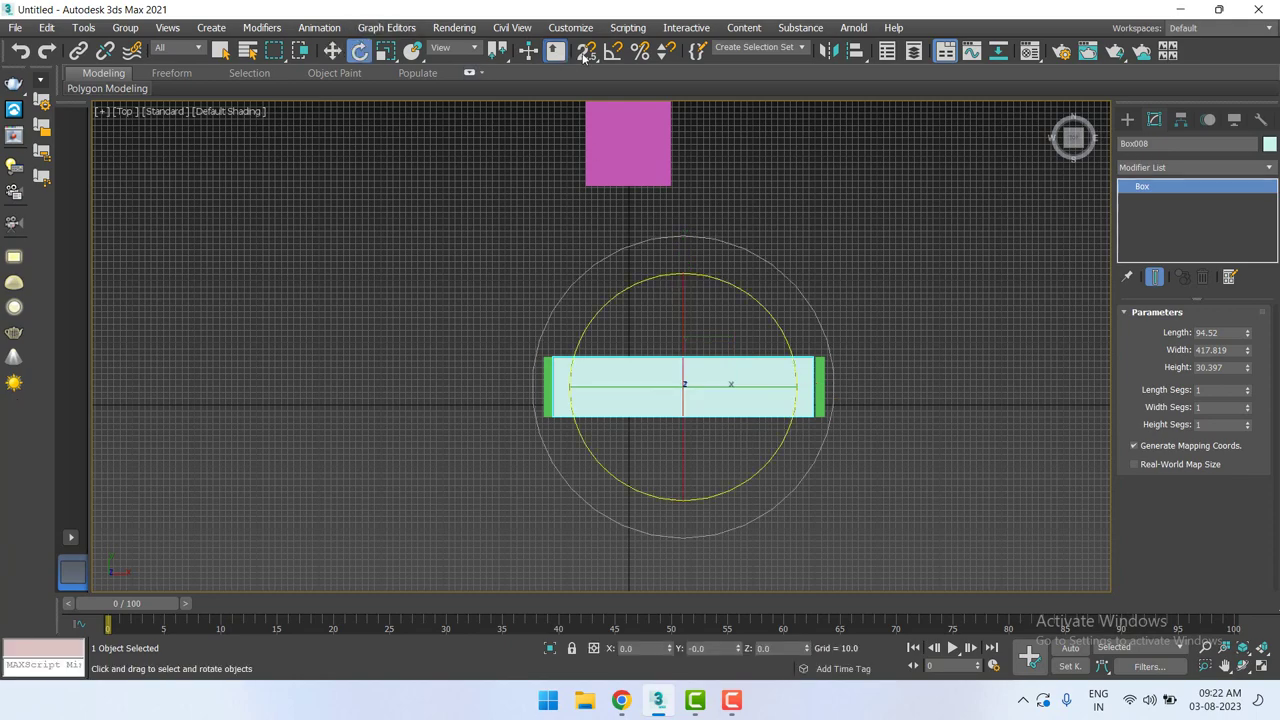
{"action": "left_click", "coordinate": [613, 51]}
{"action": "right_click", "coordinate": [613, 51]}
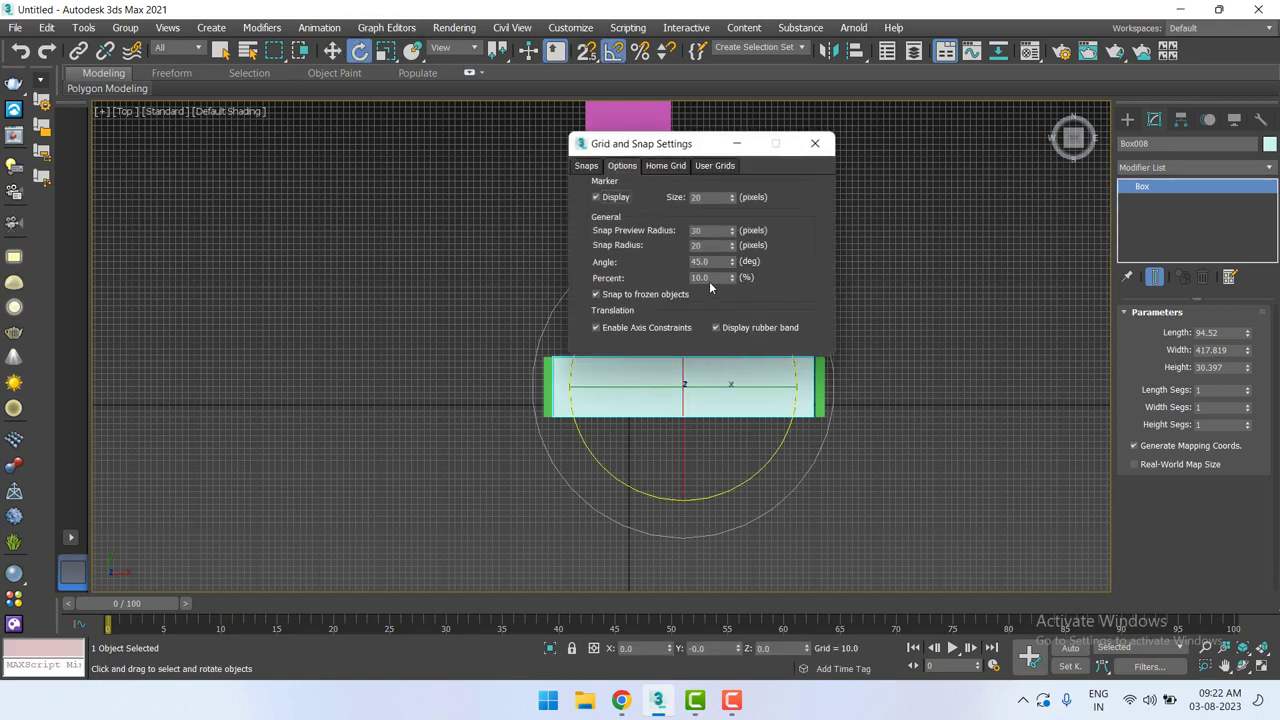
{"action": "left_click", "coordinate": [815, 143]}
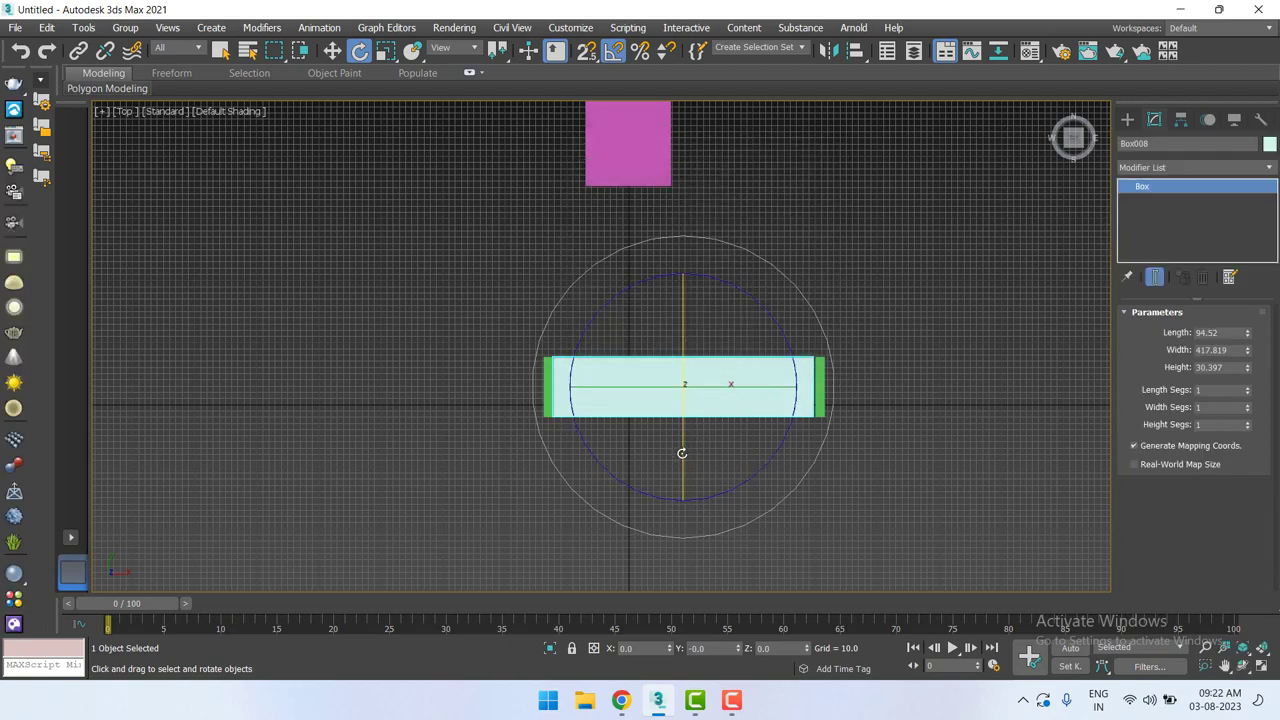
Shift-rotate the seat slab -90° to make an upright instanced copy, Box009.
{"action": "left_click_drag", "start_coordinate": [682, 453], "coordinate": [680, 437], "text": "shift"}
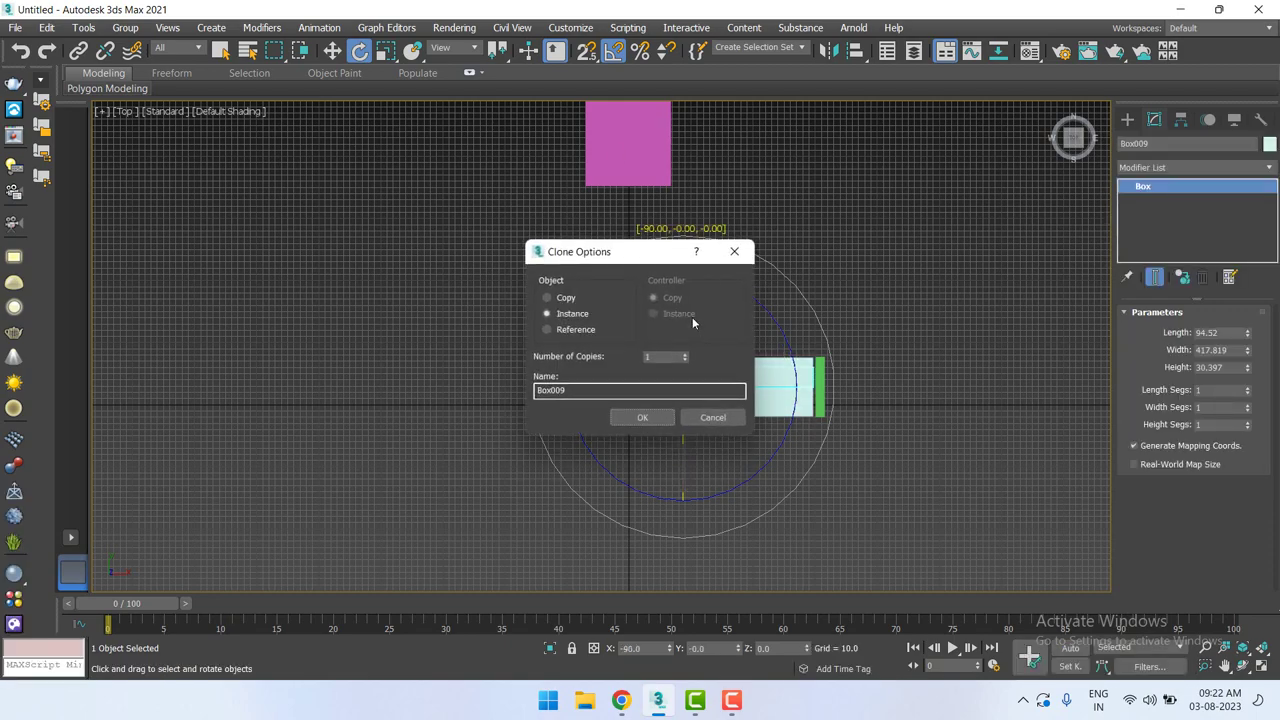
{"action": "left_click", "coordinate": [624, 418]}
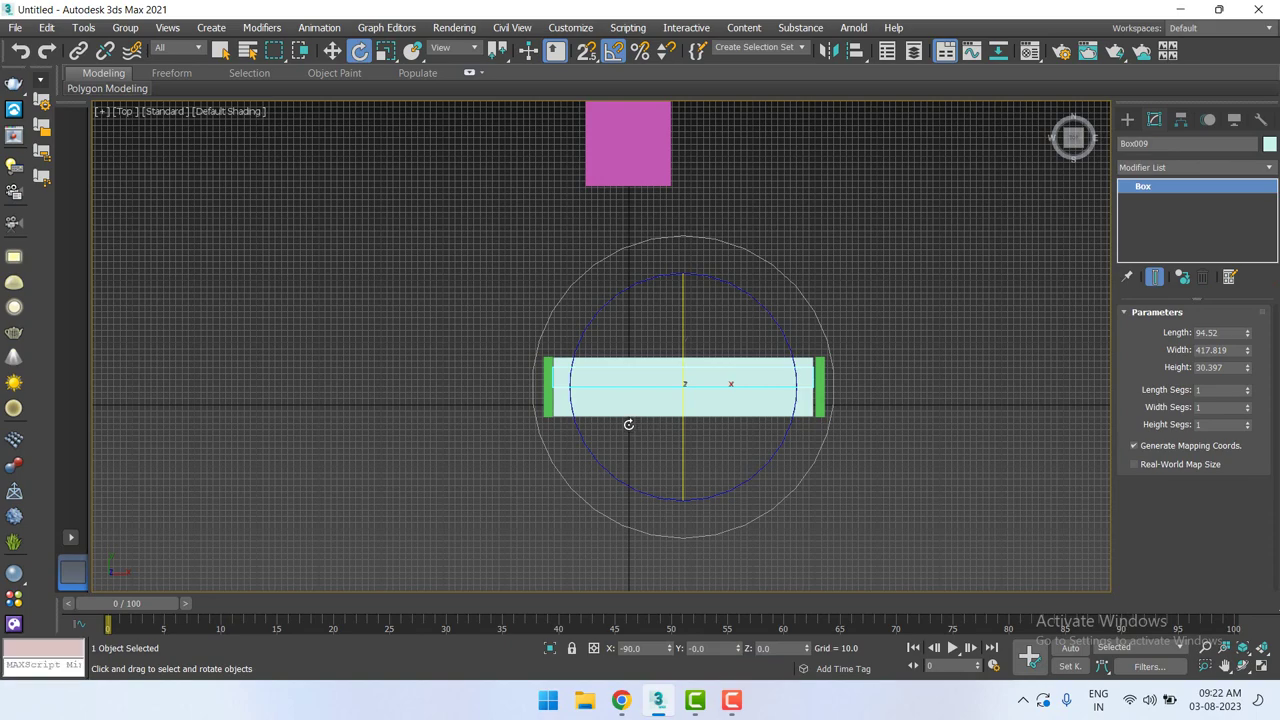
Make Box009 unique, move it behind the seat, and size it to width 447.067, height 18.542.
{"action": "key", "text": "w"}
{"action": "left_click_drag", "start_coordinate": [683, 326], "coordinate": [603, 320]}
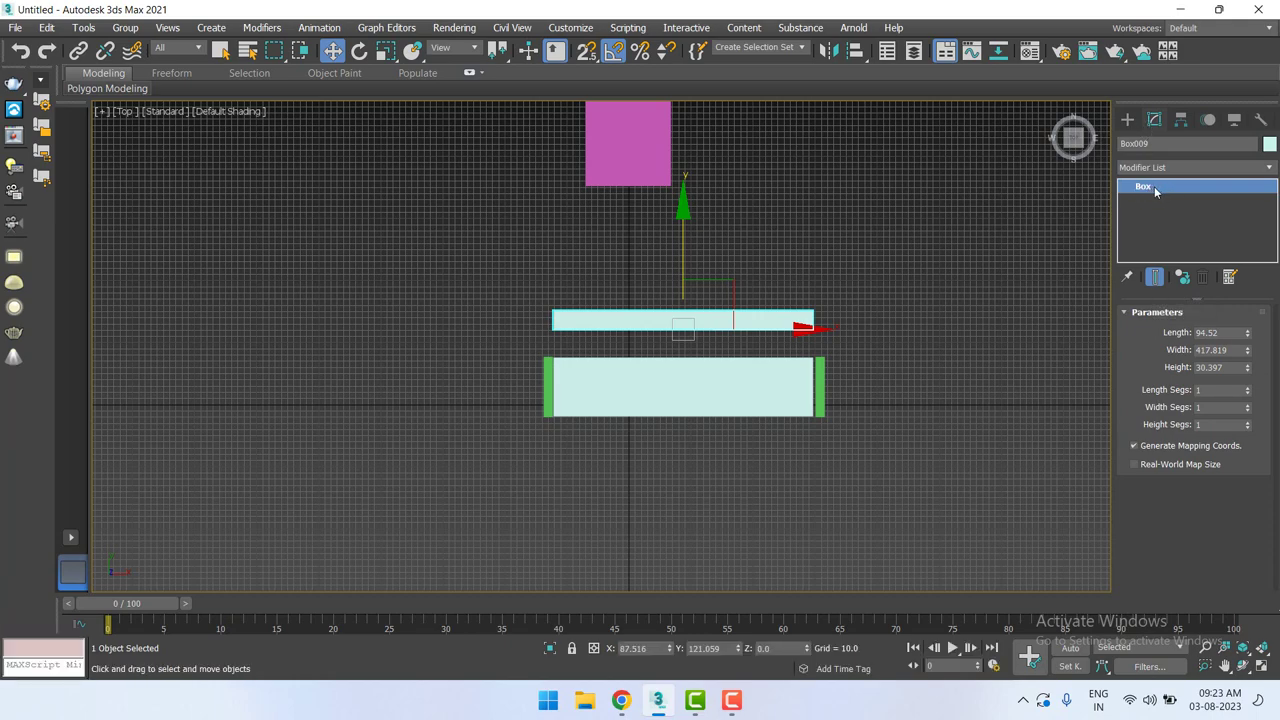
{"action": "left_click", "coordinate": [1184, 283]}
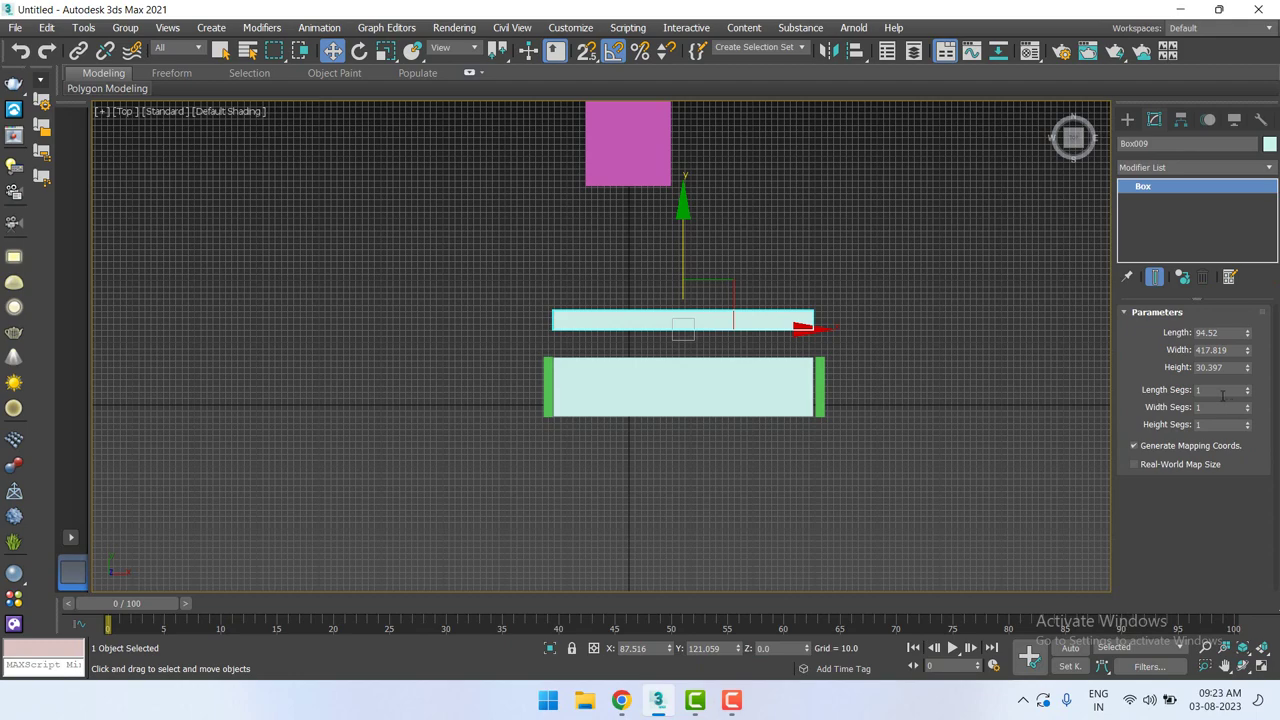
{"action": "left_click", "coordinate": [1183, 277]}
{"action": "left_click_drag", "start_coordinate": [1248, 370], "coordinate": [1248, 400]}
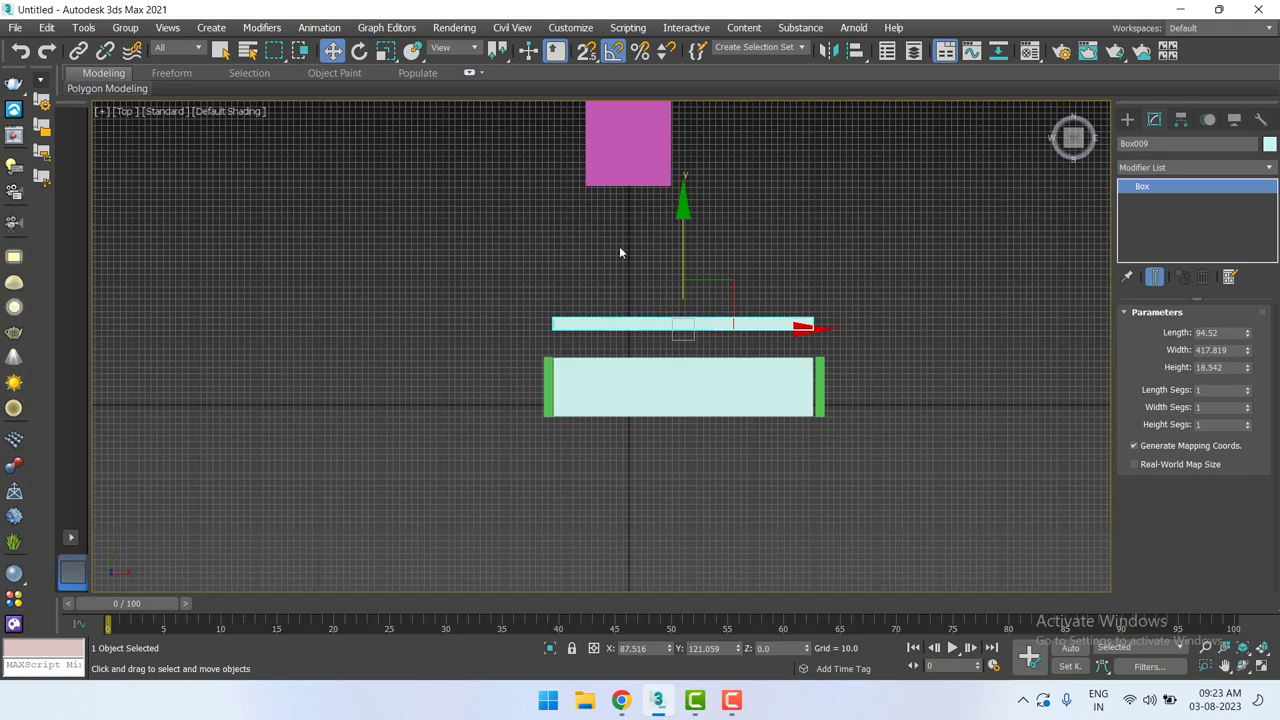
{"action": "scroll", "coordinate": [705, 287], "scroll_direction": "up", "scroll_amount": 1}
{"action": "left_click_drag", "start_coordinate": [713, 287], "coordinate": [716, 323]}
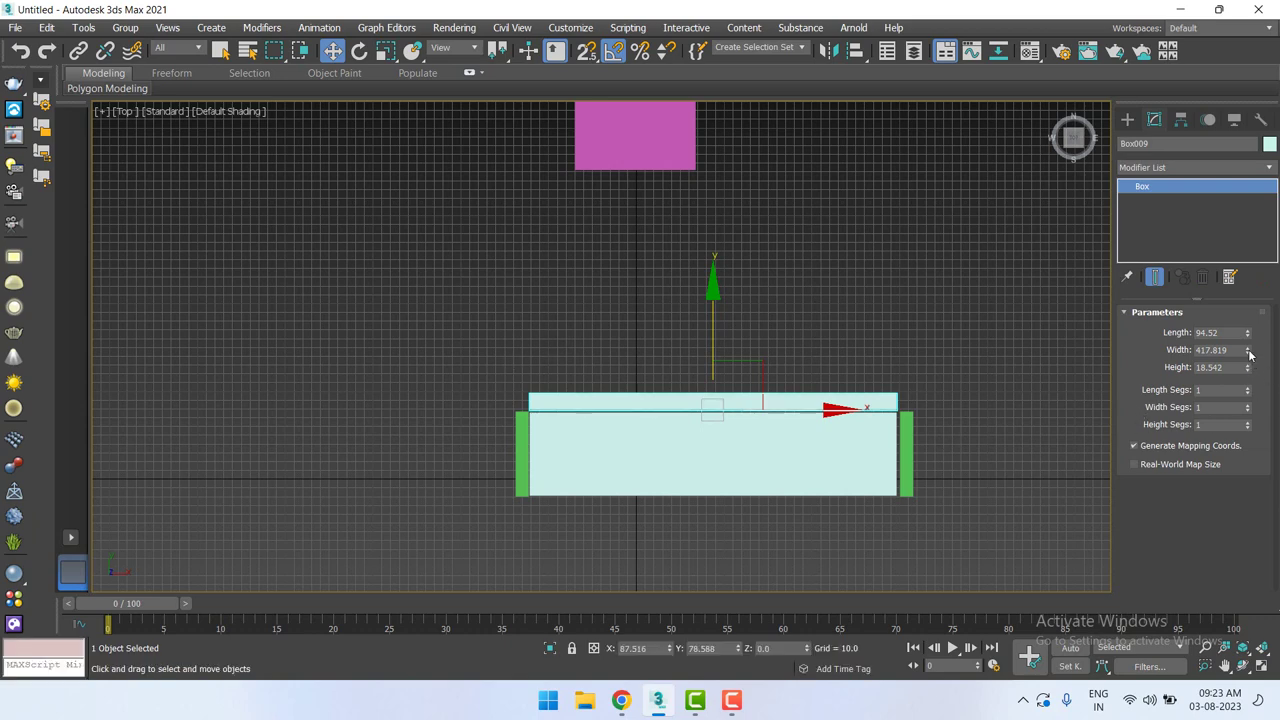
{"action": "left_click_drag", "start_coordinate": [1248, 352], "coordinate": [1248, 343]}
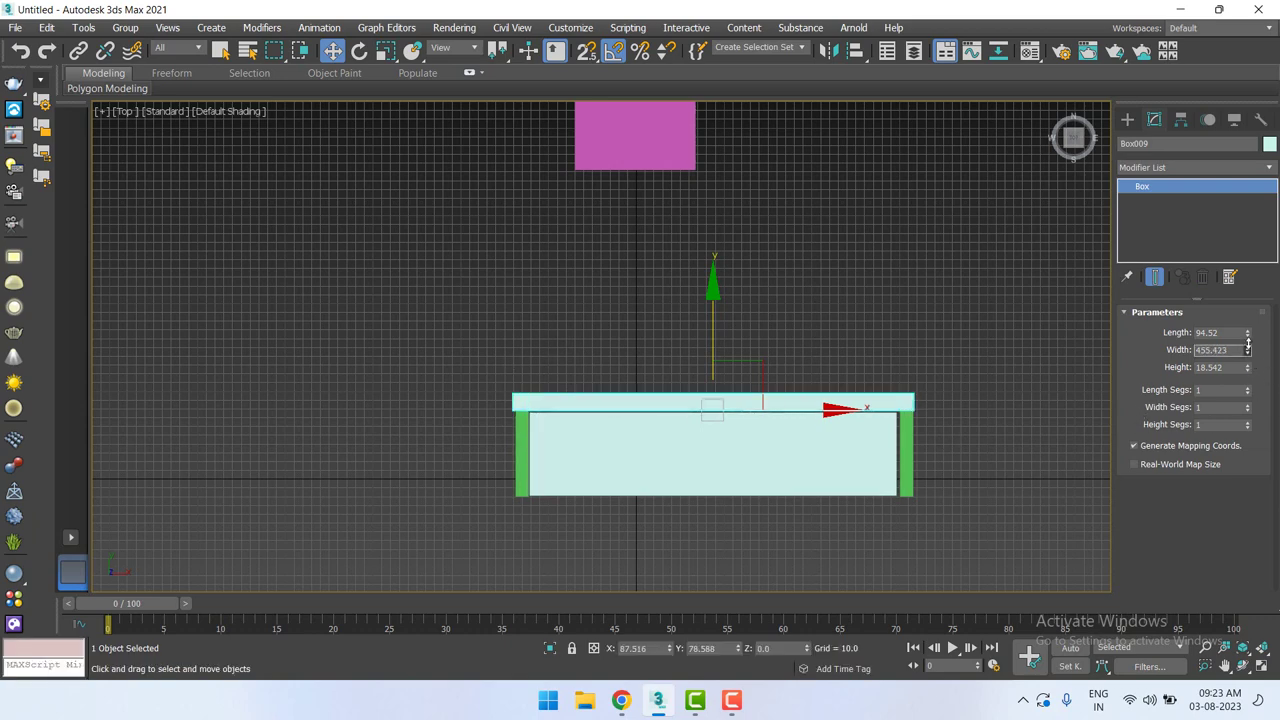
Nudge the right green arm left against the seat.
{"action": "left_click", "coordinate": [906, 445]}
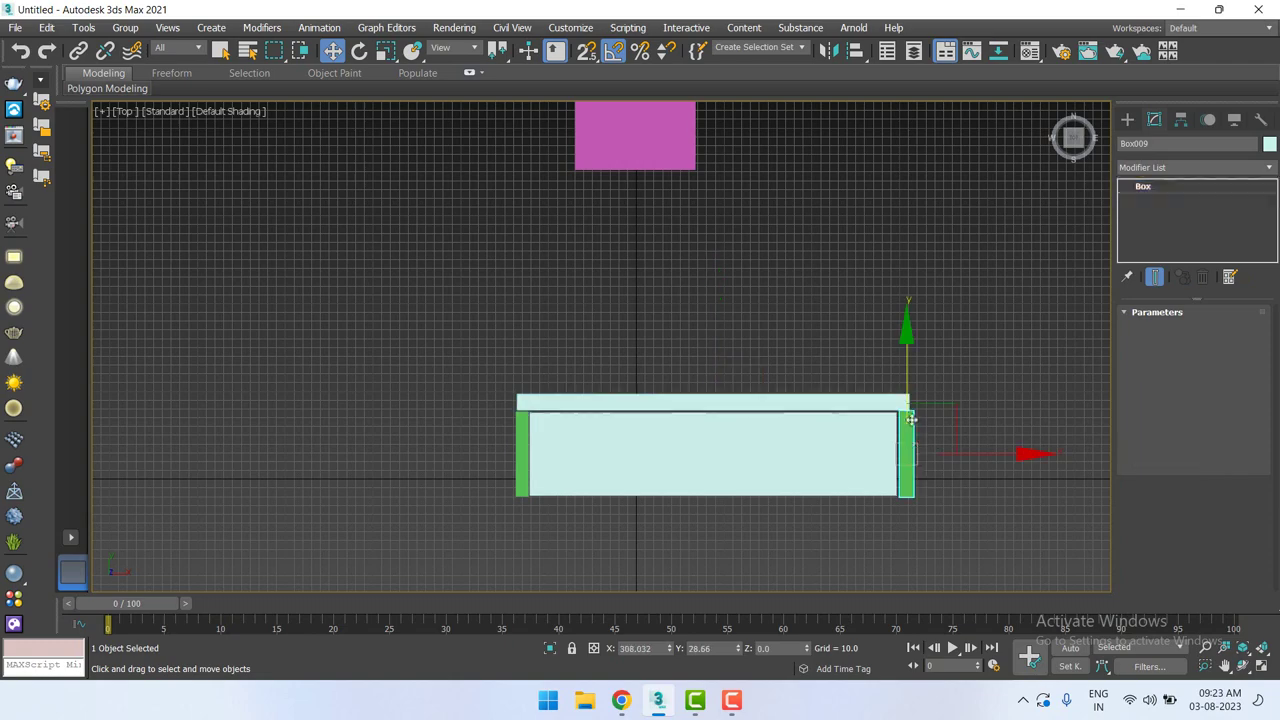
{"action": "scroll", "coordinate": [912, 450], "scroll_direction": "up", "scroll_amount": 4}
{"action": "left_click_drag", "start_coordinate": [970, 465], "coordinate": [967, 458]}
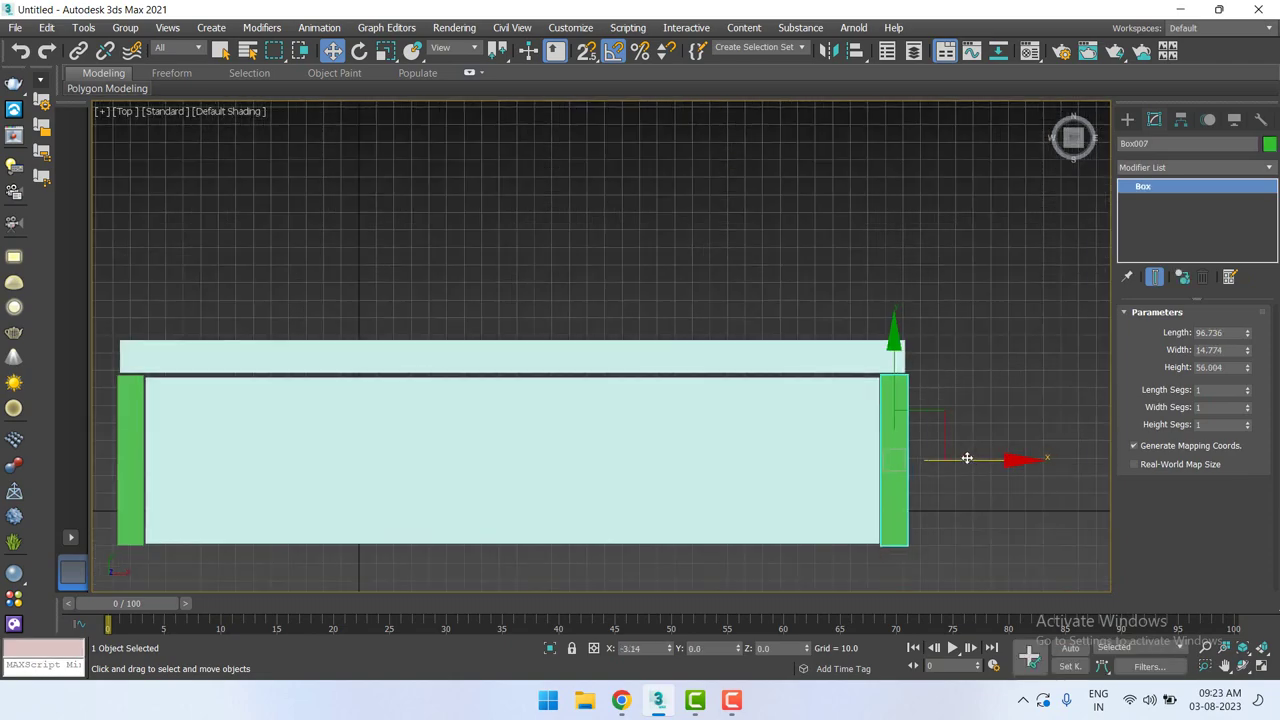
Window-select all four sofa boxes in Top view.
{"action": "left_click", "coordinate": [521, 345]}
{"action": "middle_click_drag", "start_coordinate": [783, 306], "coordinate": [857, 274]}
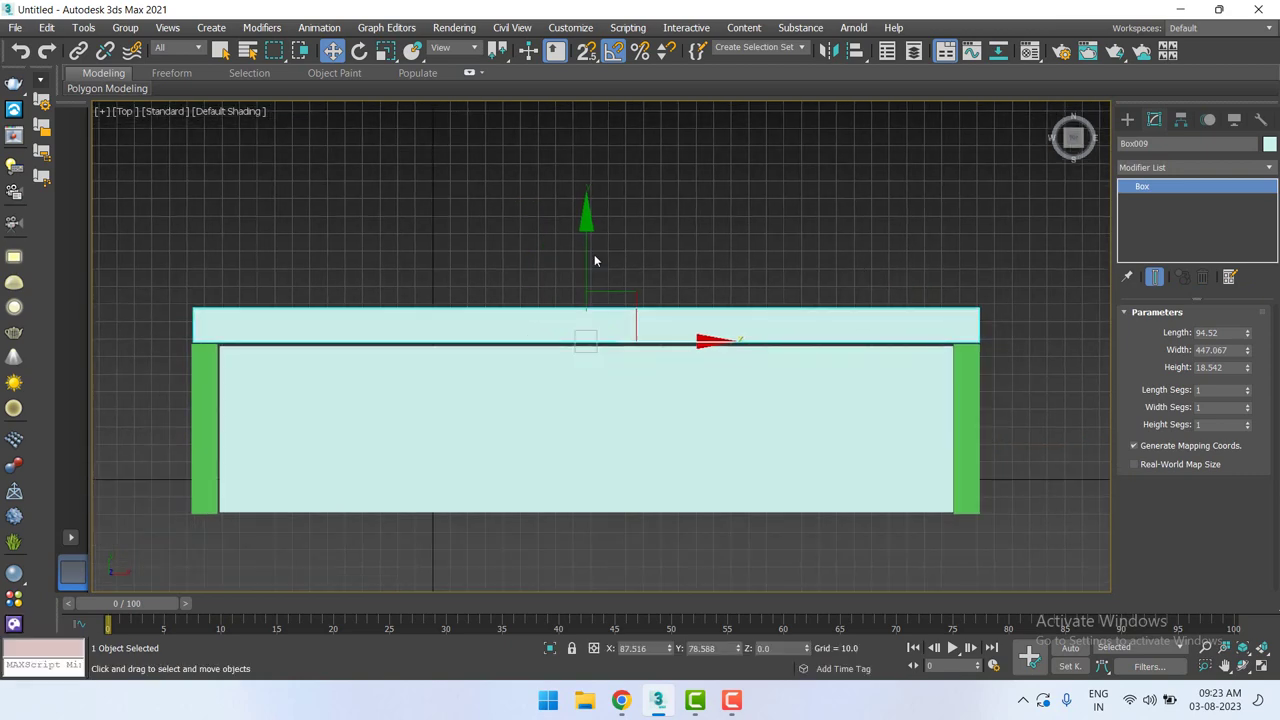
{"action": "left_click", "coordinate": [696, 227]}
{"action": "scroll", "coordinate": [756, 364], "scroll_direction": "down", "scroll_amount": 2}
{"action": "scroll", "coordinate": [756, 364], "scroll_direction": "down", "scroll_amount": 3}
{"action": "left_click_drag", "start_coordinate": [438, 312], "coordinate": [859, 438]}
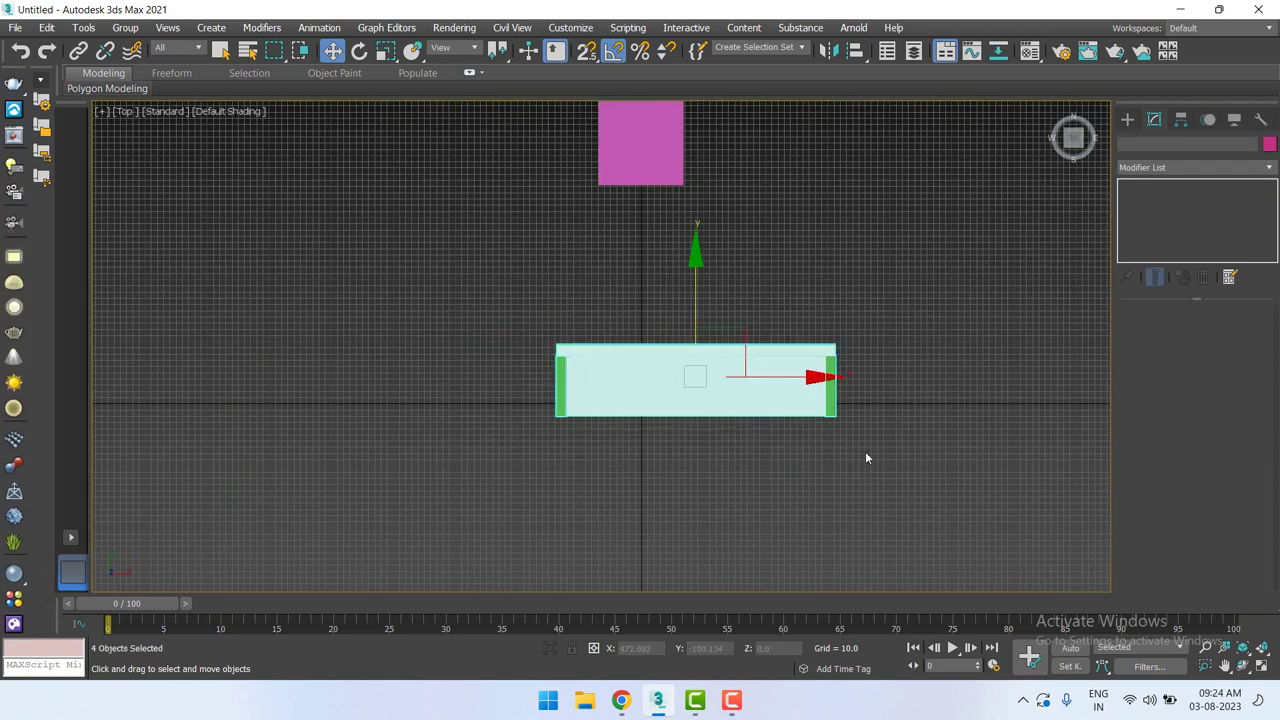
In Perspective, raise Box009 up on Z into a backrest behind the seat.
{"action": "key", "text": "p"}
{"action": "scroll", "coordinate": [840, 428], "scroll_direction": "up", "scroll_amount": 3}
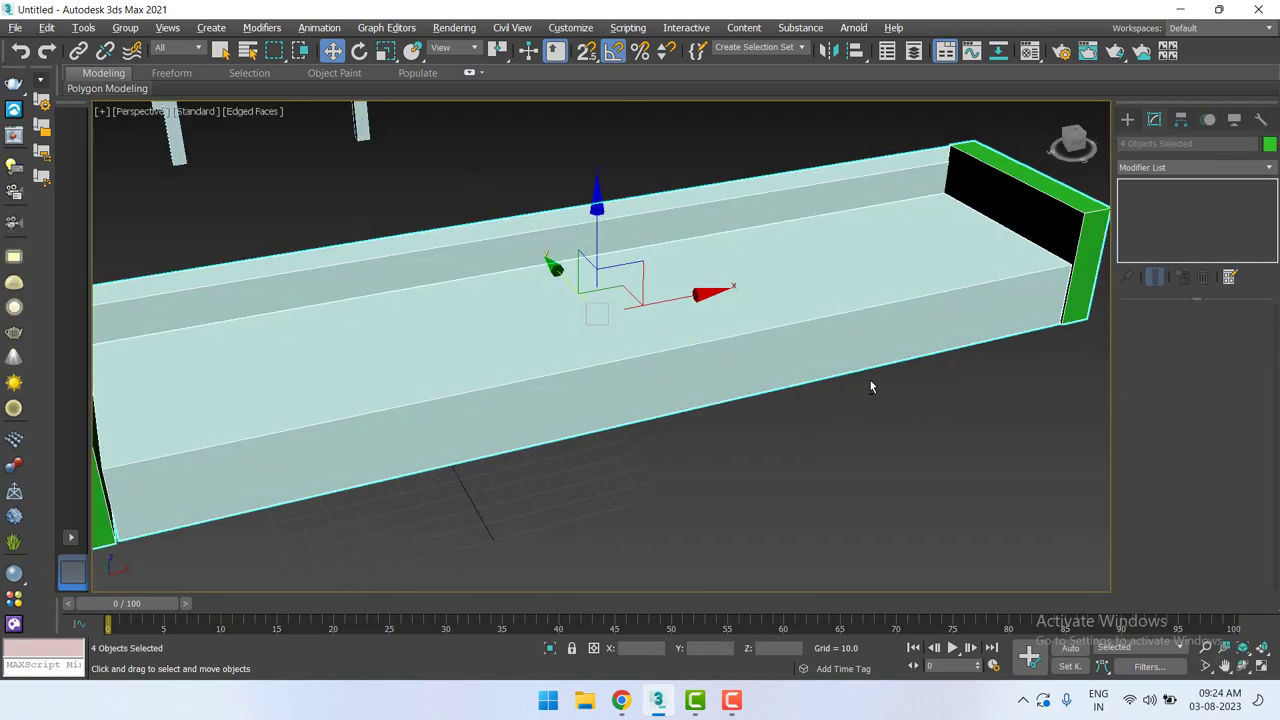
{"action": "mouse_move", "coordinate": [870, 380]}
{"action": "middle_mouse_down", "text": "alt"}
{"action": "mouse_move", "coordinate": [907, 367]}
{"action": "mouse_move", "coordinate": [887, 368]}
{"action": "middle_mouse_up", "text": "alt"}
{"action": "scroll", "coordinate": [900, 368], "scroll_direction": "down", "scroll_amount": 3}
{"action": "middle_click_drag", "start_coordinate": [530, 400], "coordinate": [700, 420]}
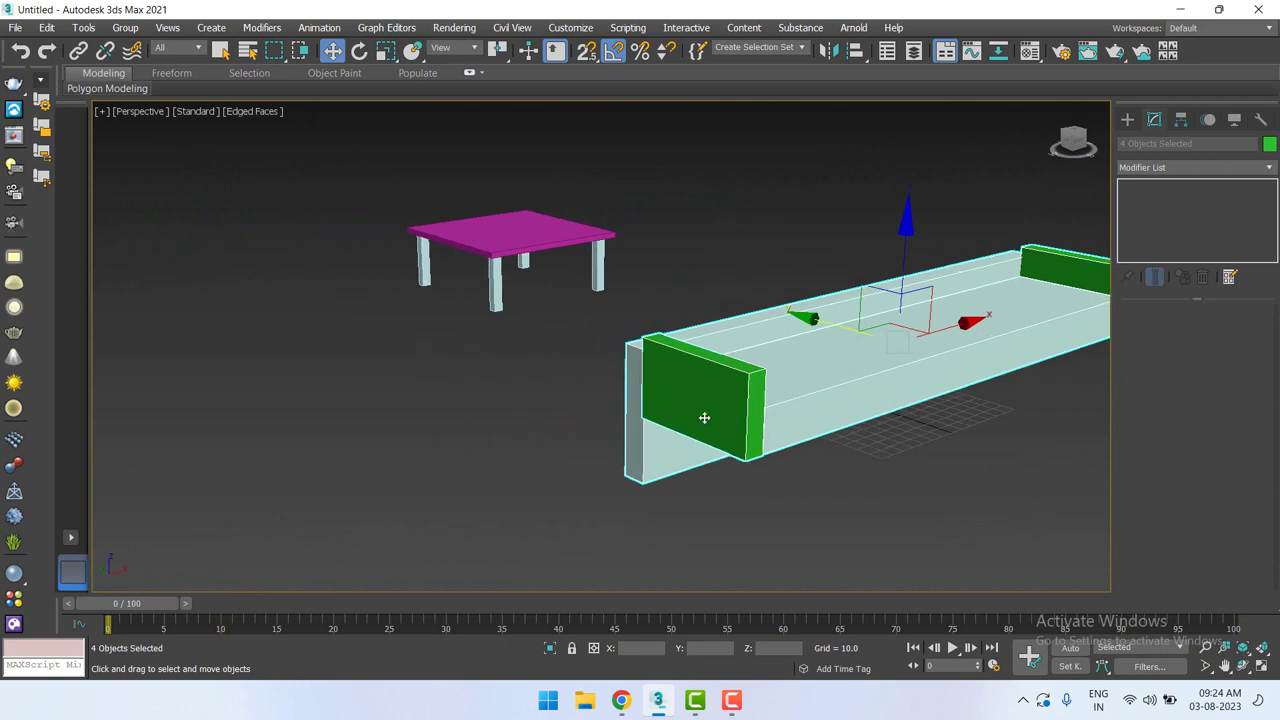
{"action": "left_click", "coordinate": [651, 436]}
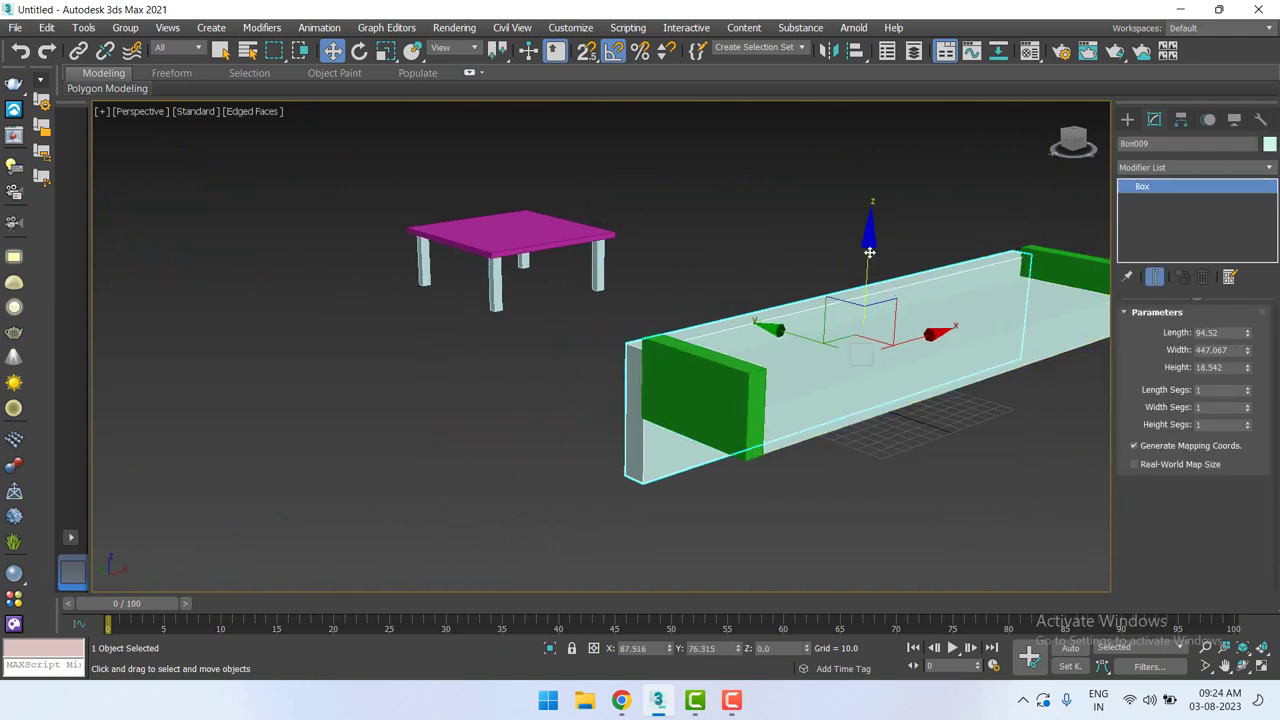
{"action": "left_click_drag", "start_coordinate": [873, 236], "coordinate": [876, 192]}
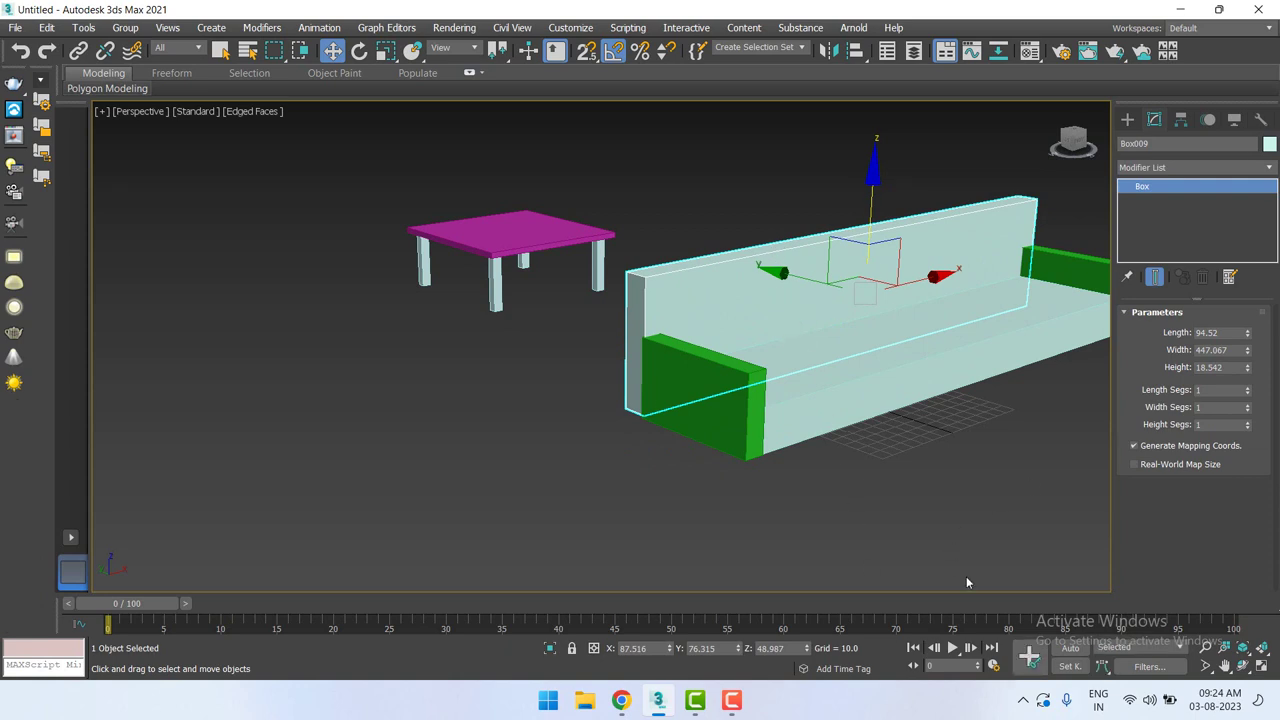
Set the backrest's length to 71.835, keep width 447.067, and lower it slightly.
{"action": "left_click_drag", "start_coordinate": [1248, 351], "coordinate": [1248, 348]}
{"action": "right_click", "coordinate": [1248, 350]}
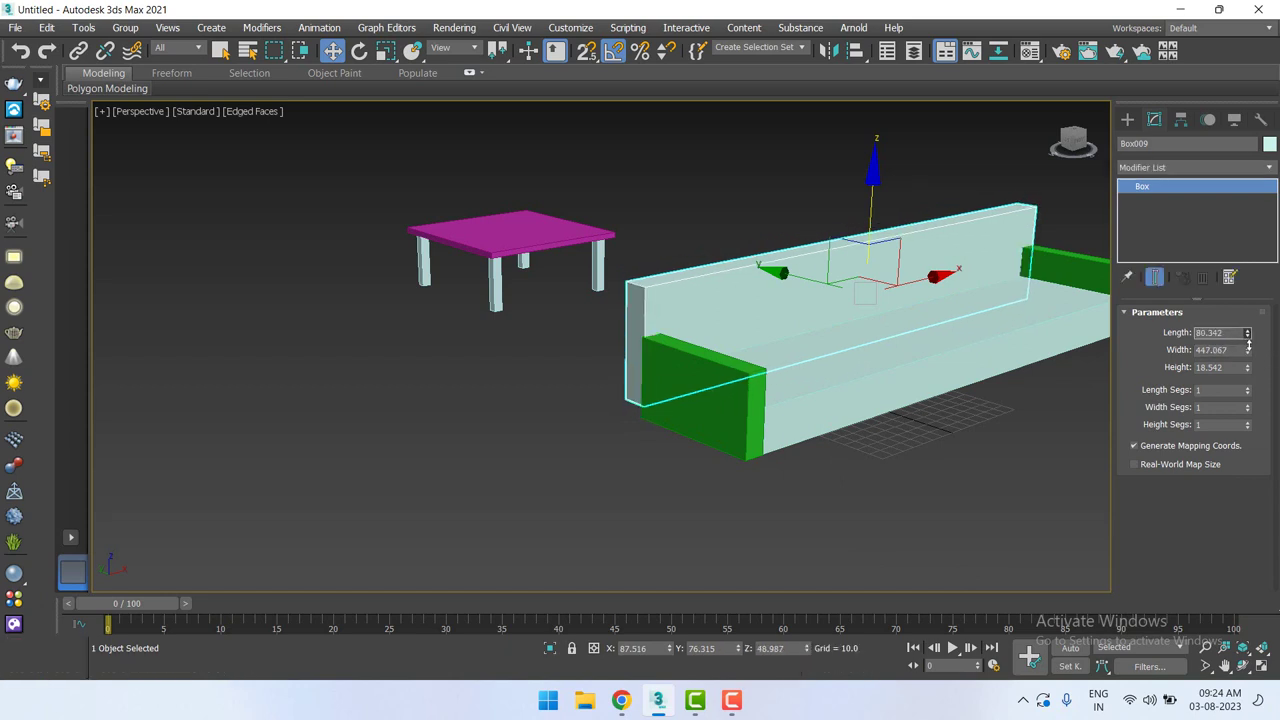
{"action": "left_click_drag", "start_coordinate": [872, 210], "coordinate": [872, 228]}
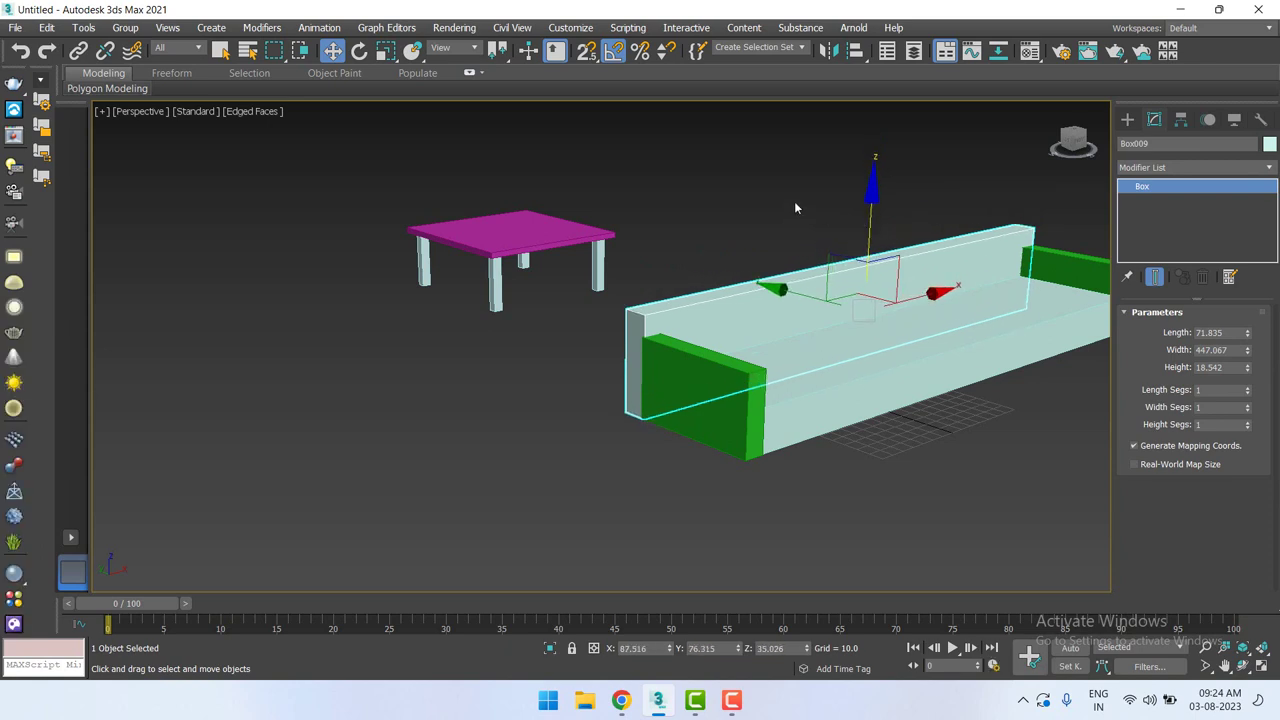
{"action": "left_click", "coordinate": [900, 200]}
{"action": "middle_click_drag", "start_coordinate": [806, 343], "coordinate": [542, 376]}
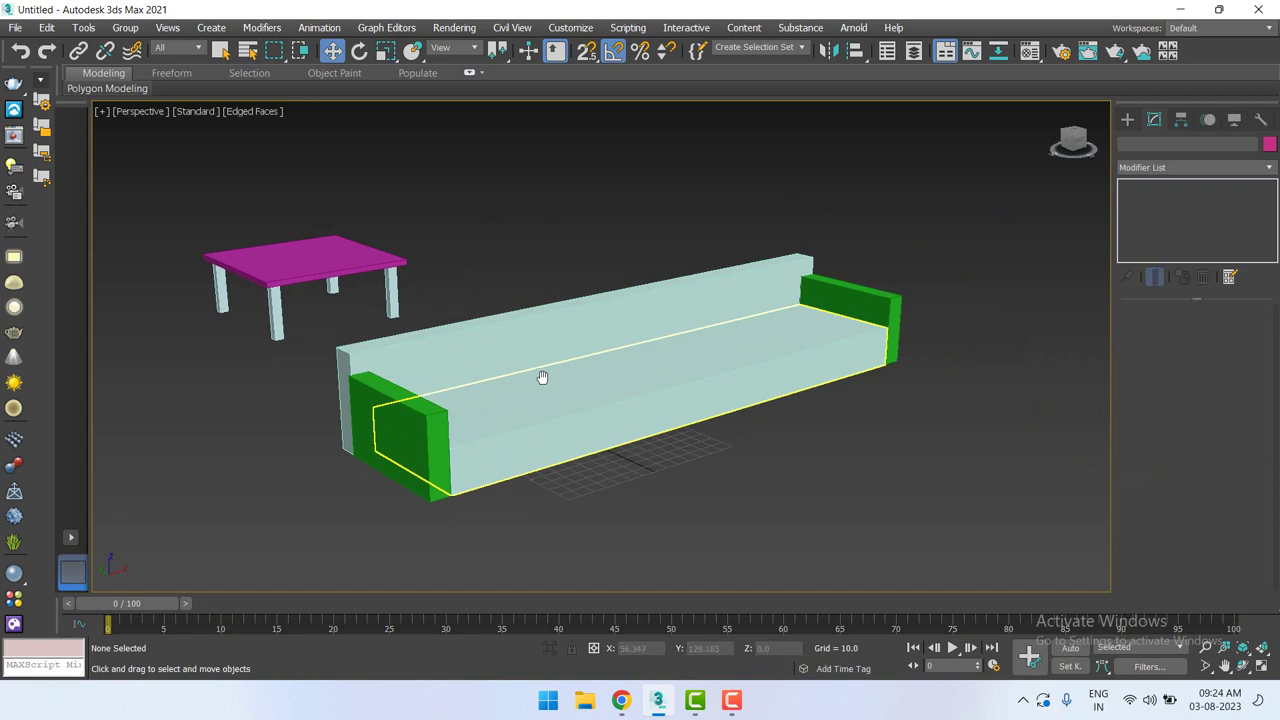
{"action": "middle_click_drag", "start_coordinate": [542, 376], "coordinate": [617, 371]}
{"action": "scroll", "coordinate": [560, 420], "scroll_direction": "down", "scroll_amount": 2}
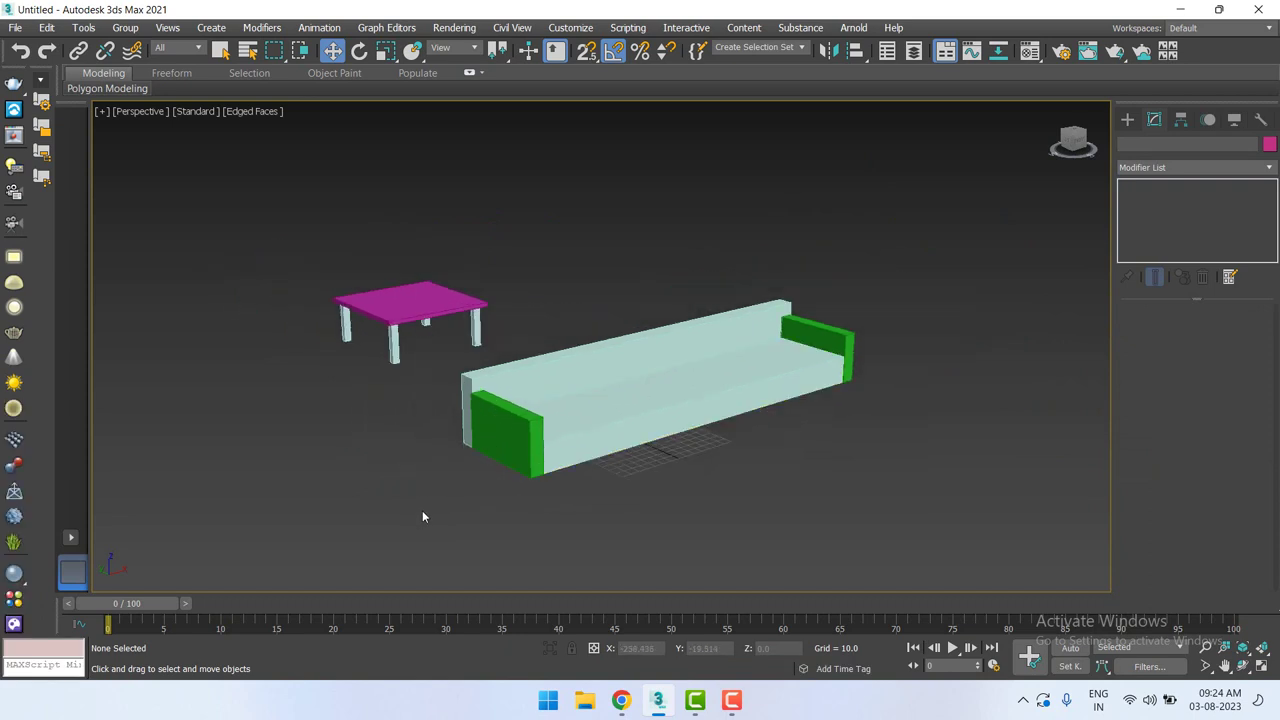
Select only the four sofa boxes and group them under the name 'Sofa'.
{"action": "left_click_drag", "start_coordinate": [422, 512], "coordinate": [1037, 251]}
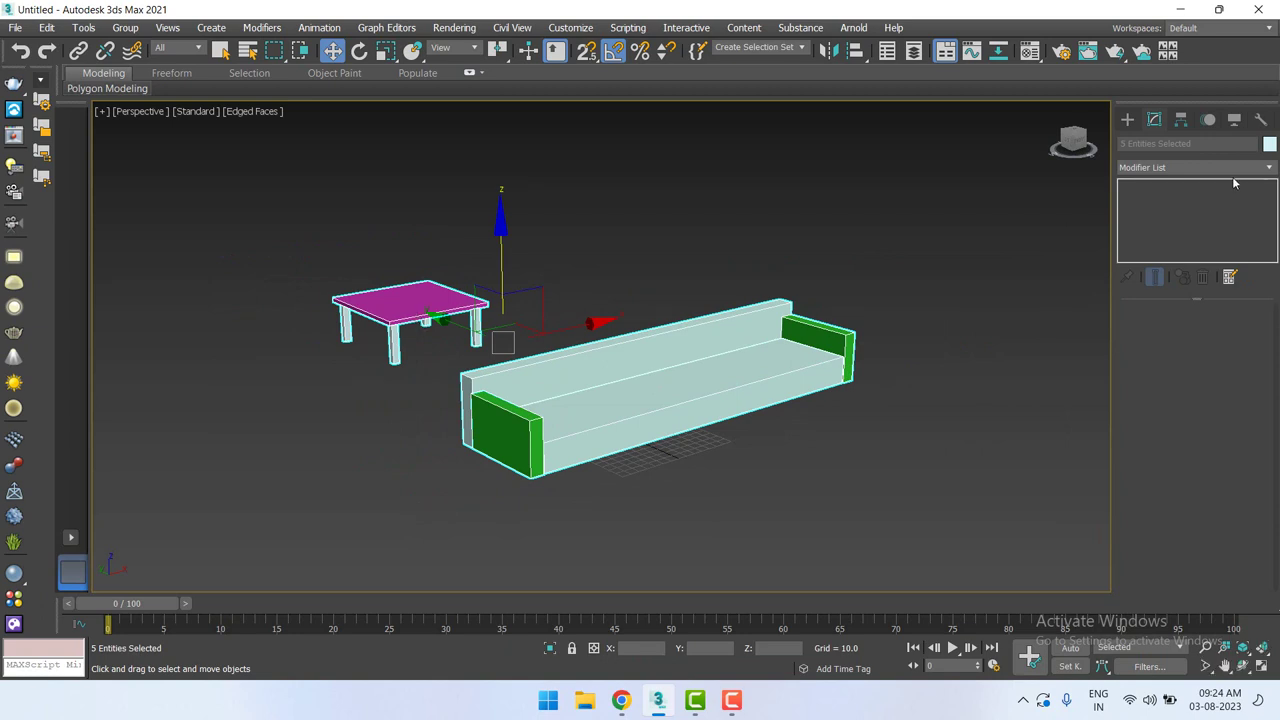
{"action": "right_click", "coordinate": [397, 302]}
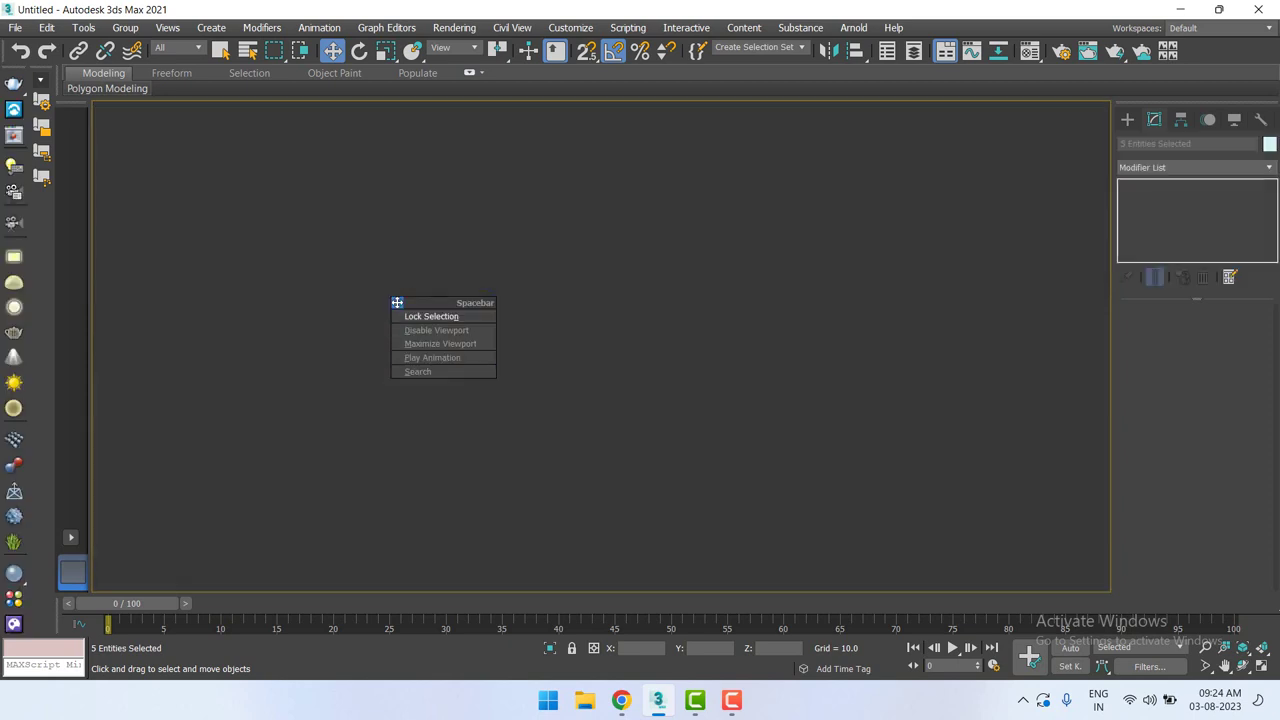
{"action": "left_click", "coordinate": [545, 402]}
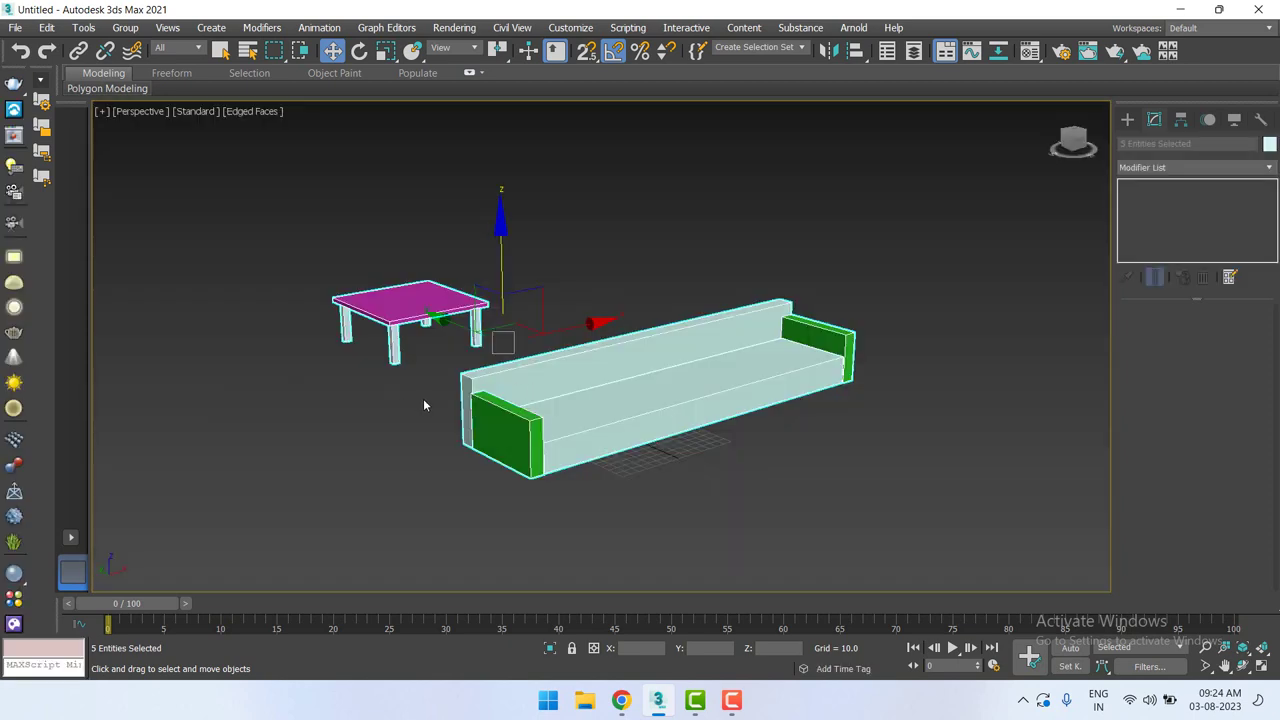
{"action": "mouse_move", "coordinate": [401, 414]}
{"action": "left_mouse_down"}
{"action": "mouse_move", "coordinate": [332, 282]}
{"action": "mouse_move", "coordinate": [209, 232]}
{"action": "left_mouse_up"}
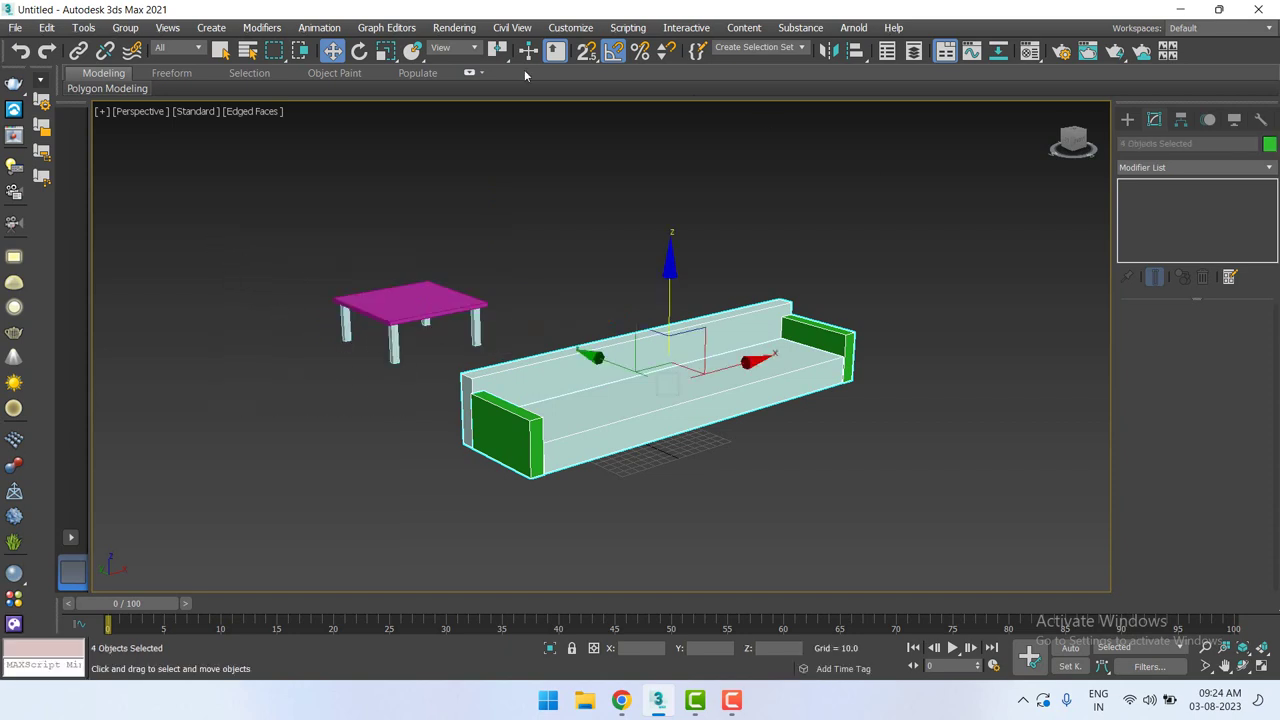
{"action": "left_click", "coordinate": [125, 28]}
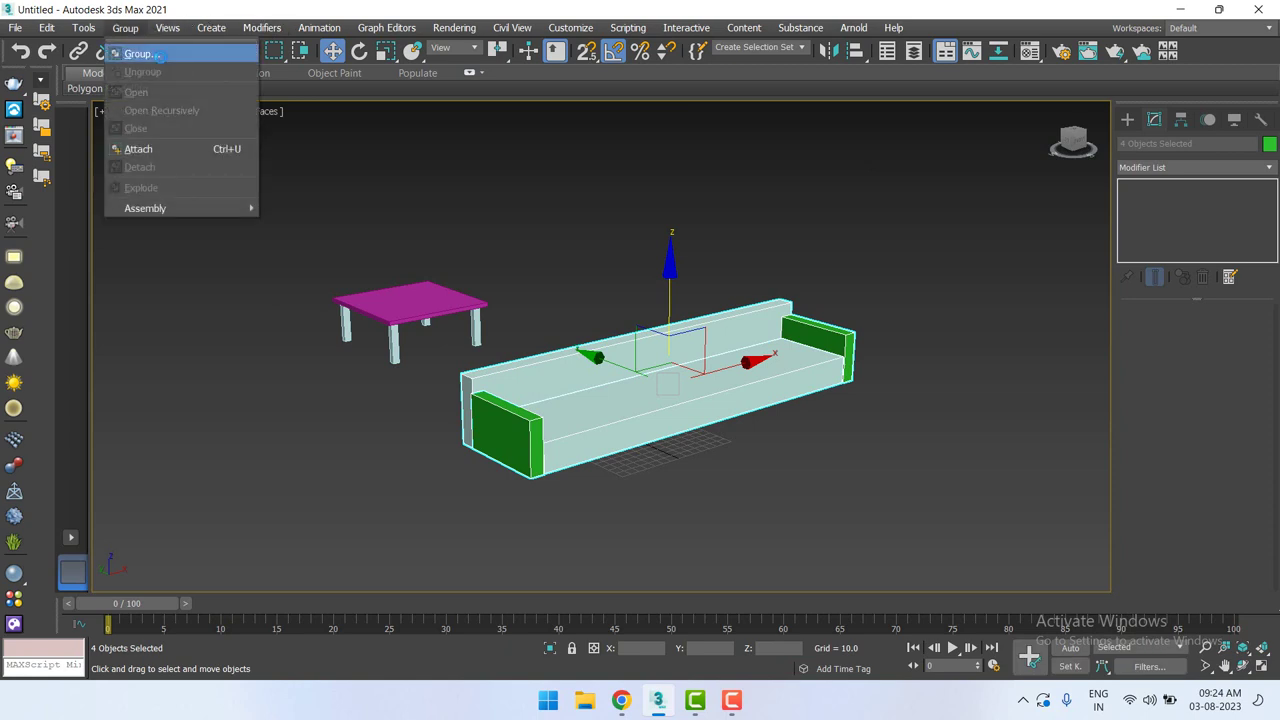
{"action": "left_click", "coordinate": [128, 51]}
{"action": "type", "text": "Sofa"}
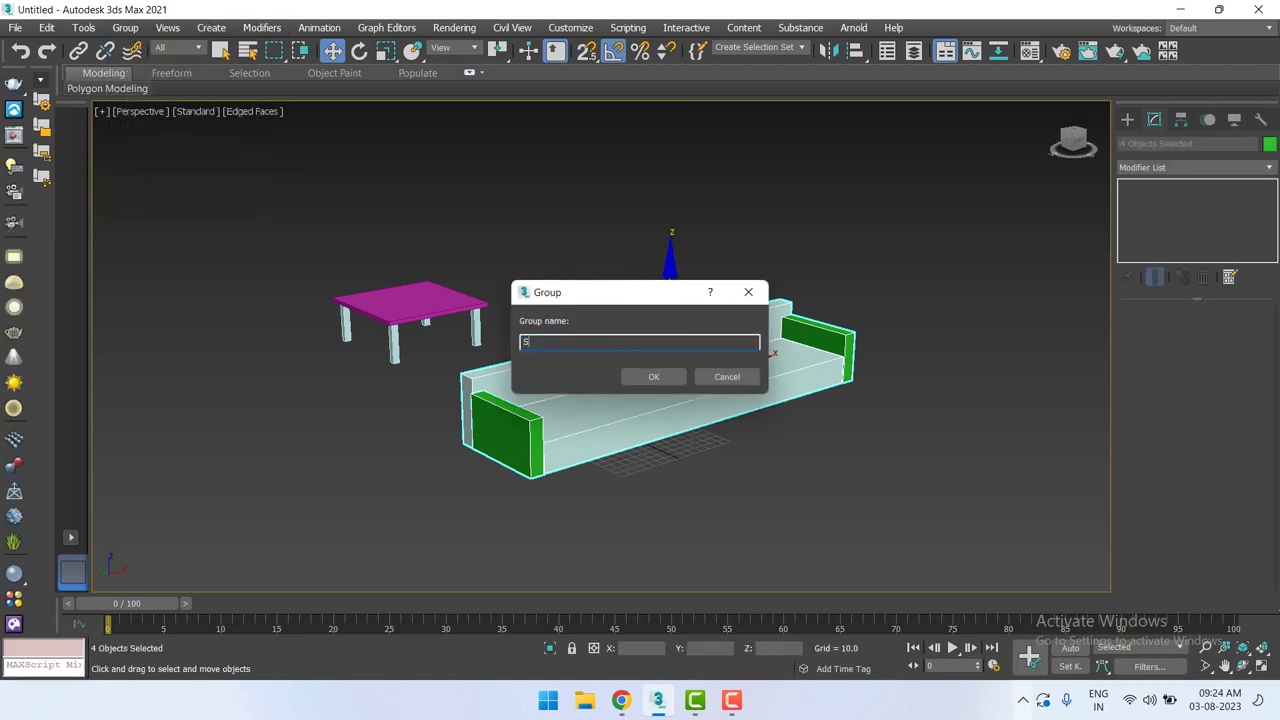
{"action": "key", "text": "Return"}
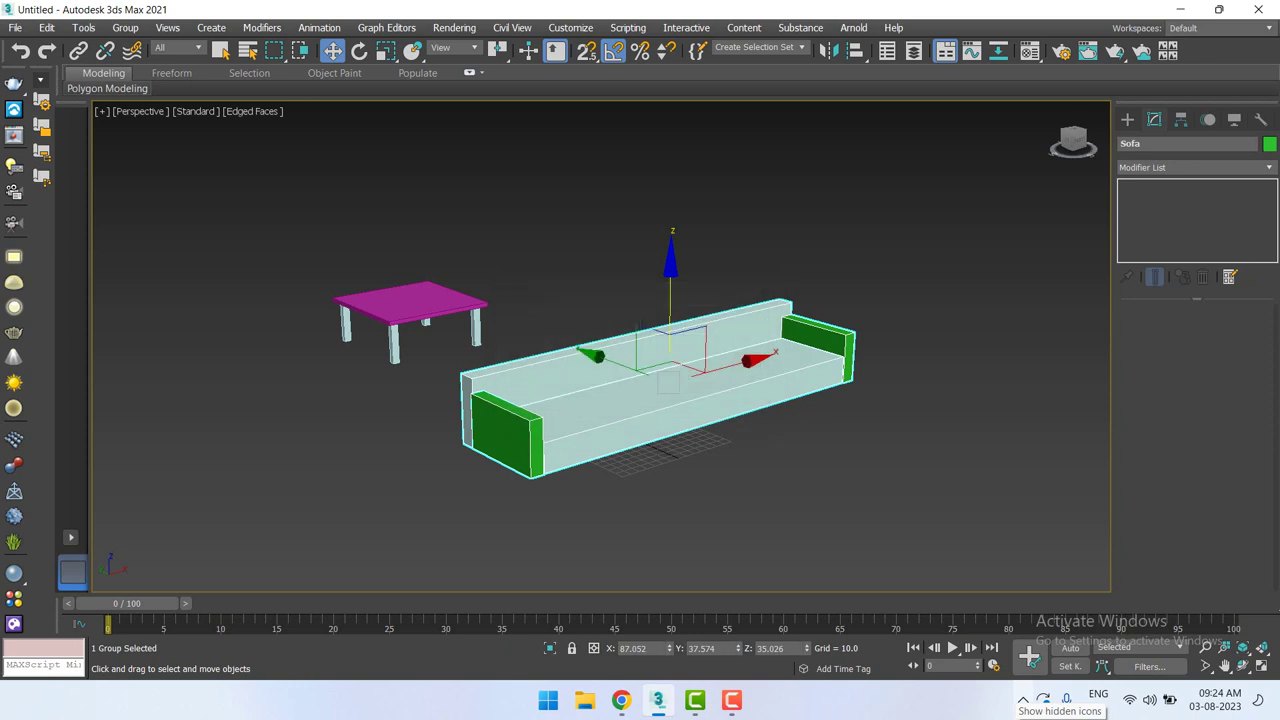
Test-move the Sofa group upward, then undo the move.
{"action": "left_click", "coordinate": [1022, 533]}
{"action": "left_click", "coordinate": [660, 420]}
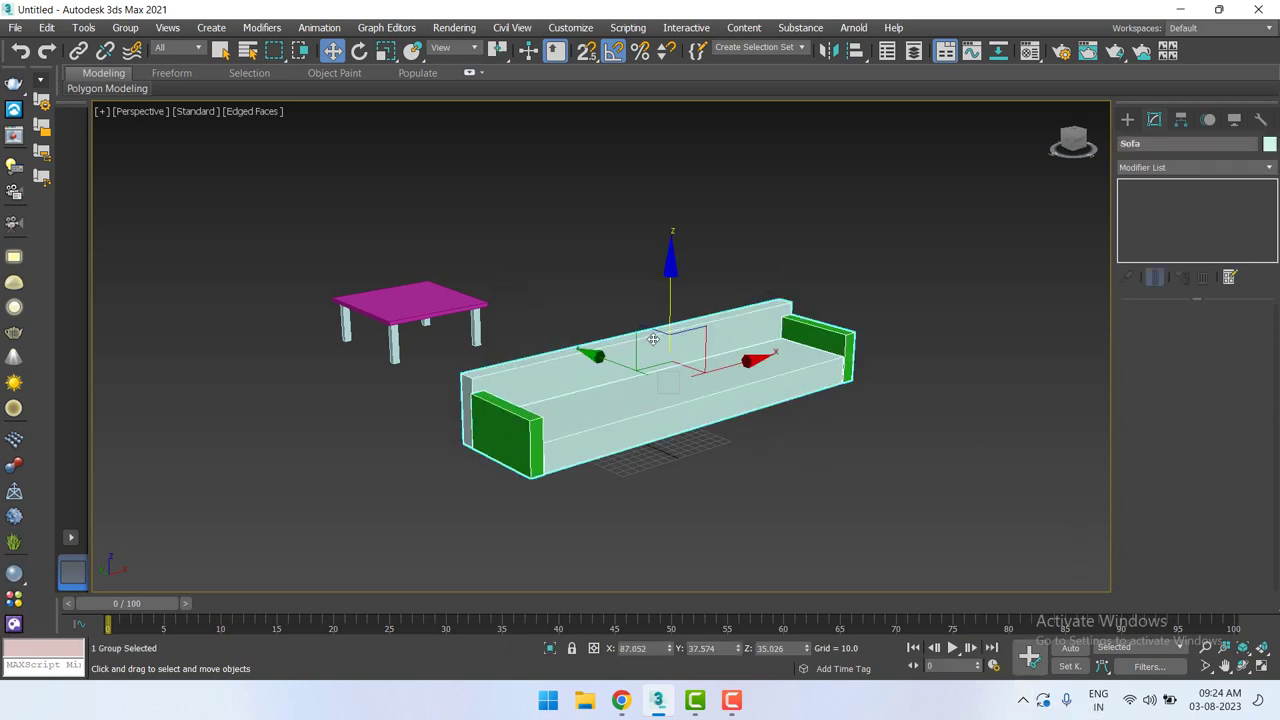
{"action": "left_click_drag", "start_coordinate": [645, 335], "coordinate": [783, 175]}
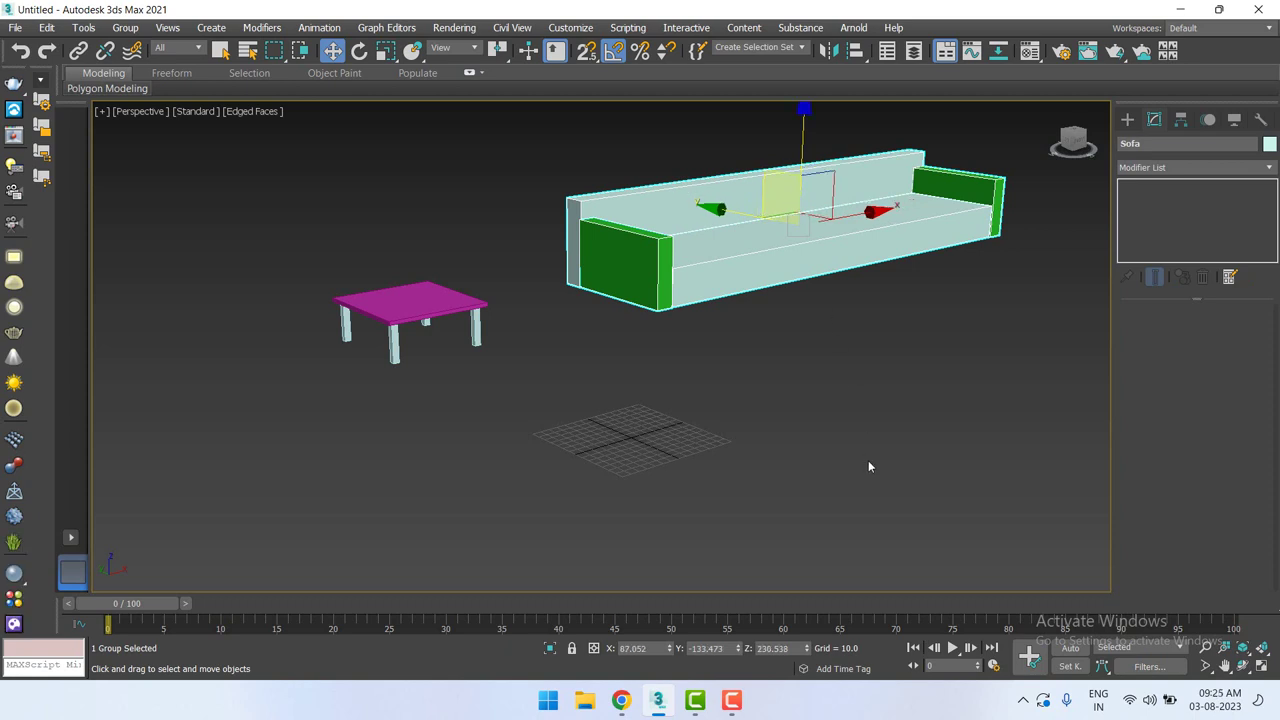
{"action": "key", "text": "ctrl+z"}
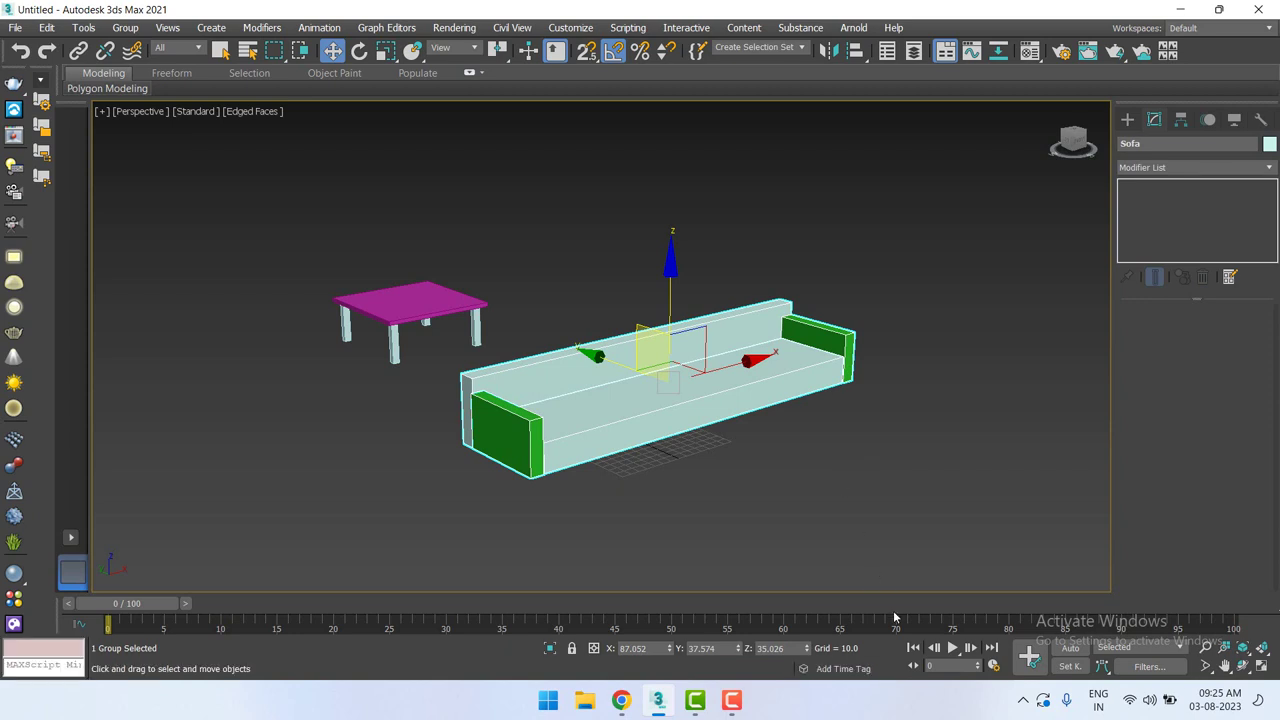
{"action": "mouse_move", "coordinate": [621, 700]}
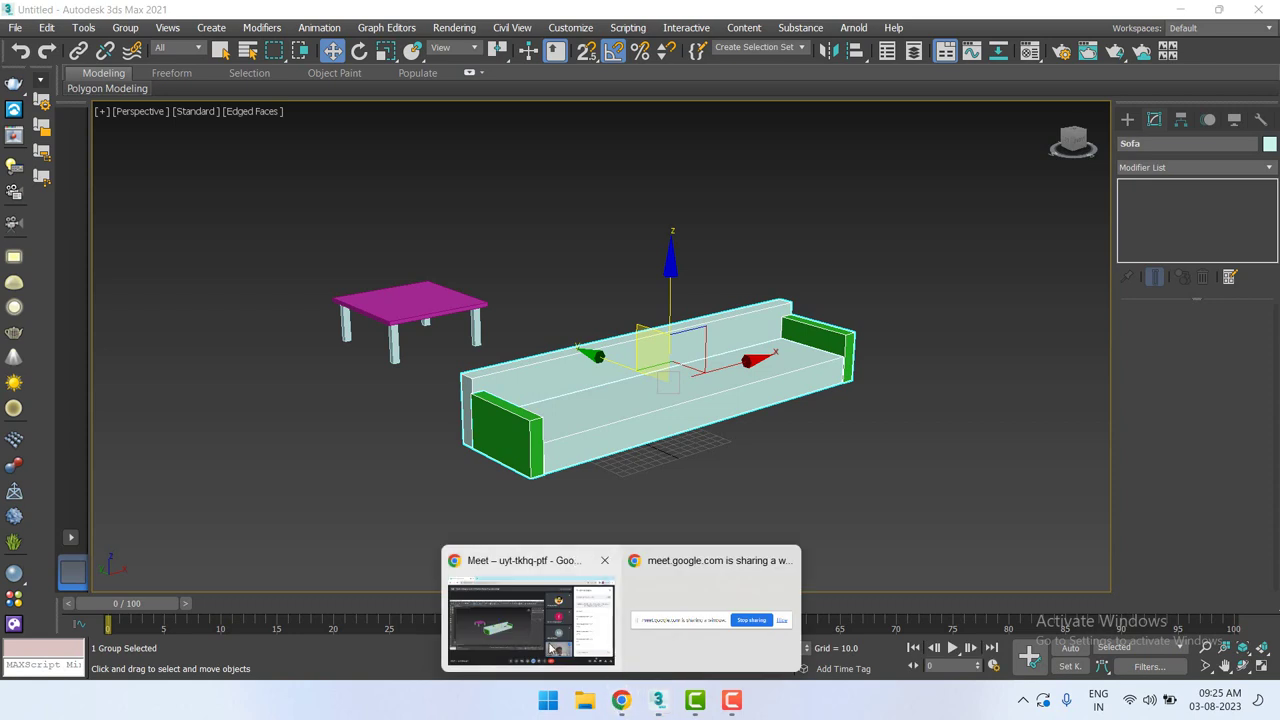
Bring the Google Meet call window back to the front from the taskbar.
{"action": "left_click", "coordinate": [518, 640]}
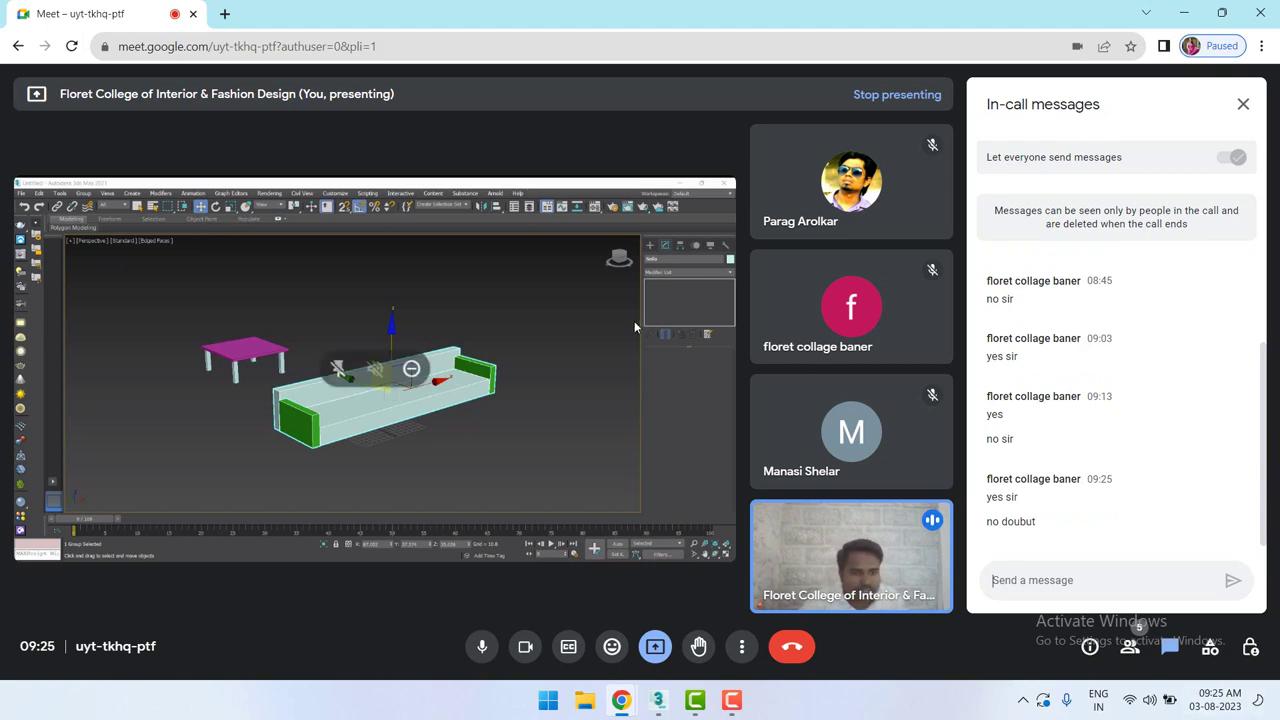
In 3ds Max, switch the Create panel category to Extended Primitives, then return to the Meet call.
{"action": "left_click", "coordinate": [658, 700]}
{"action": "left_click", "coordinate": [1127, 119]}
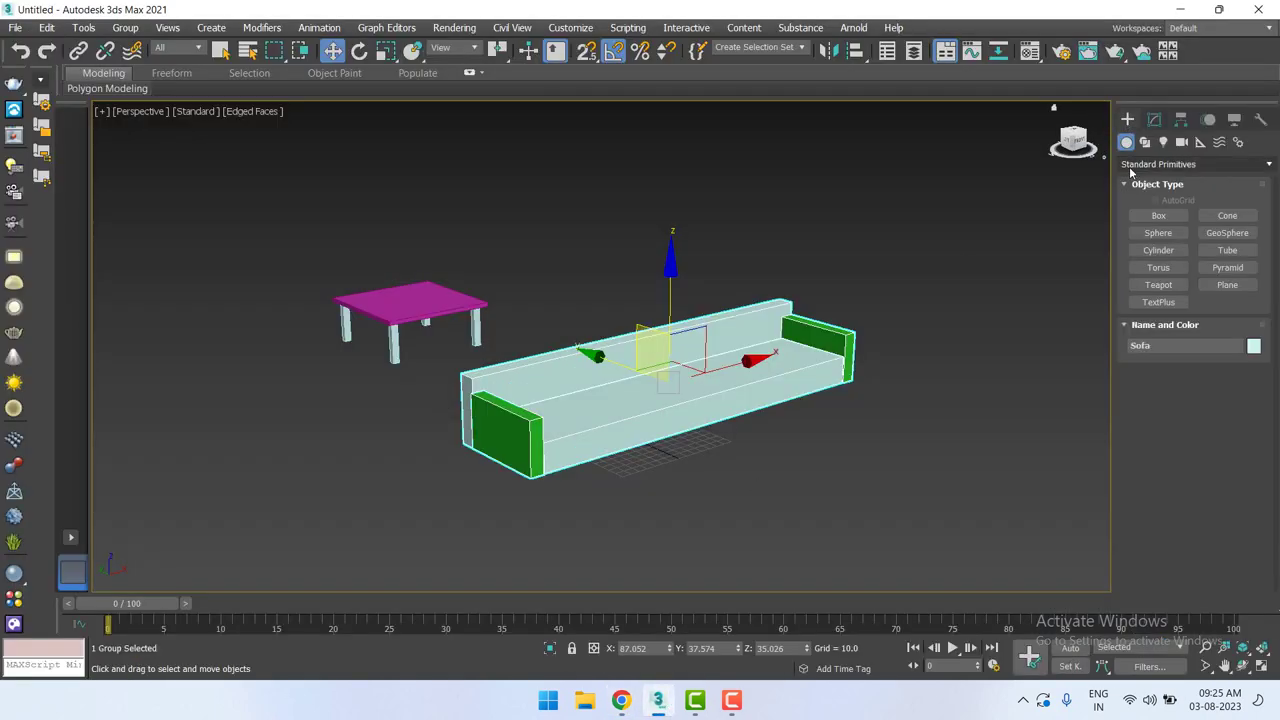
{"action": "left_click", "coordinate": [1129, 166]}
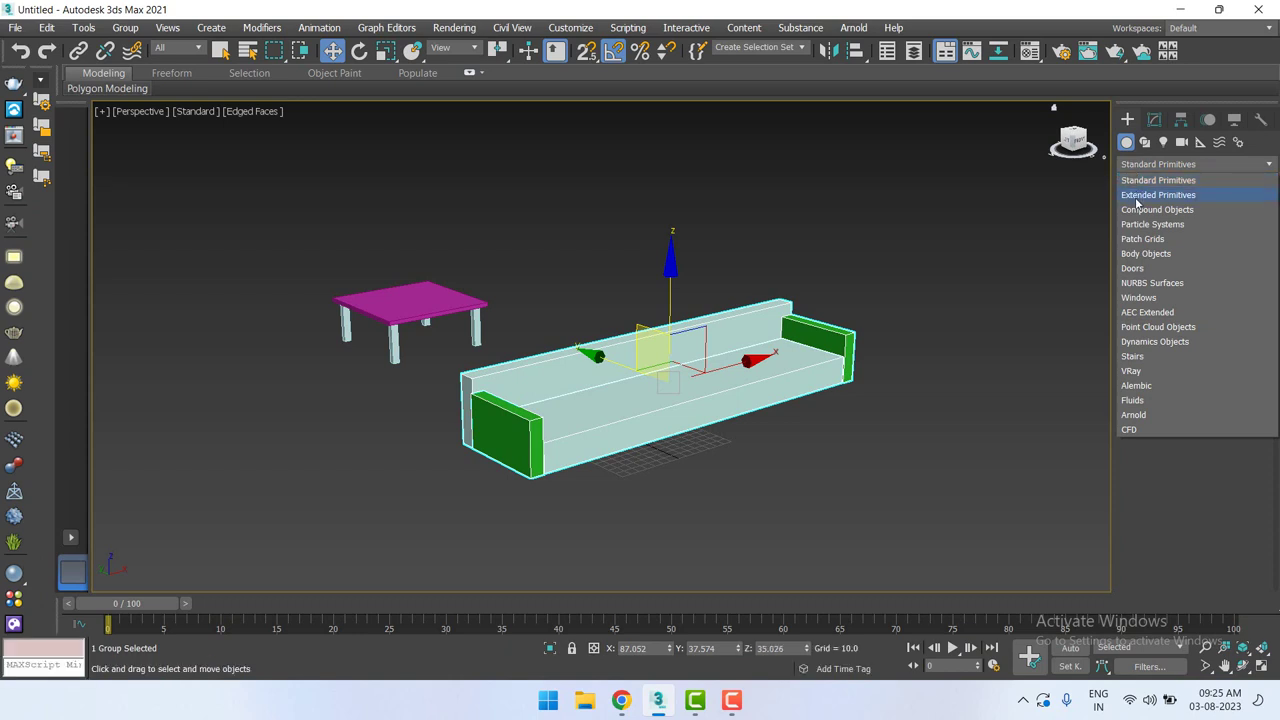
{"action": "left_click", "coordinate": [1137, 197]}
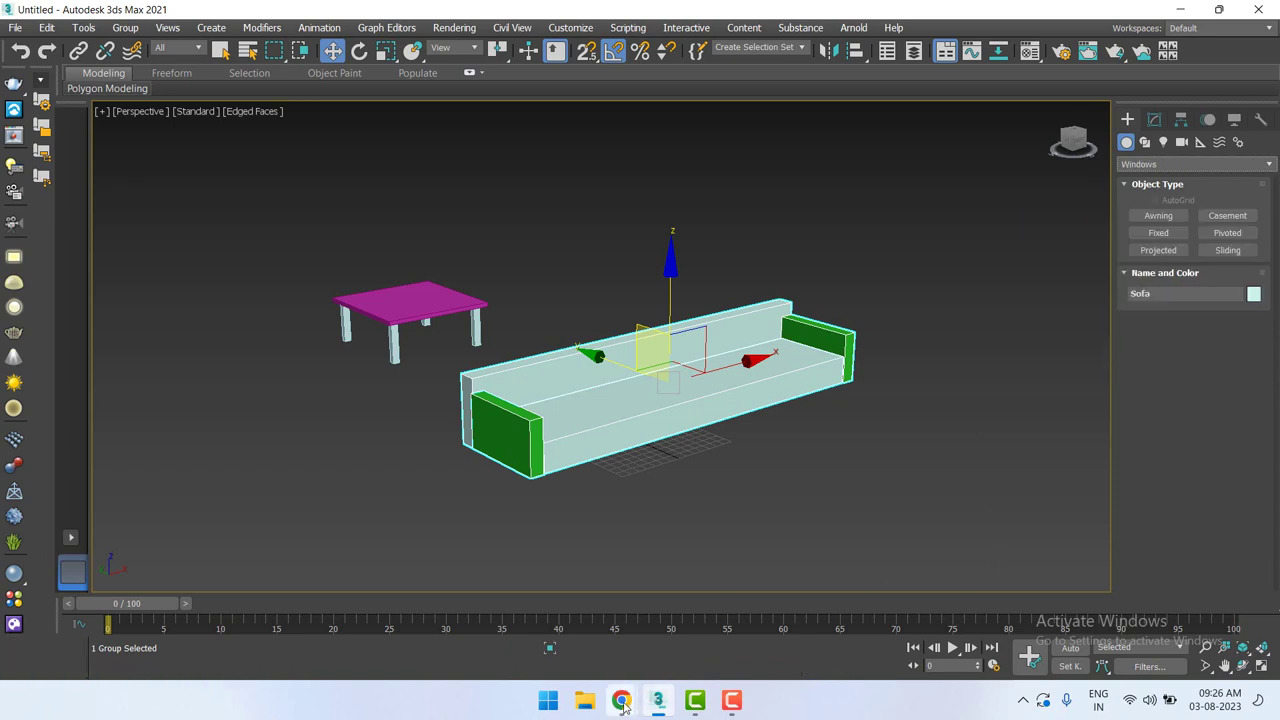
{"action": "left_click", "coordinate": [576, 627]}
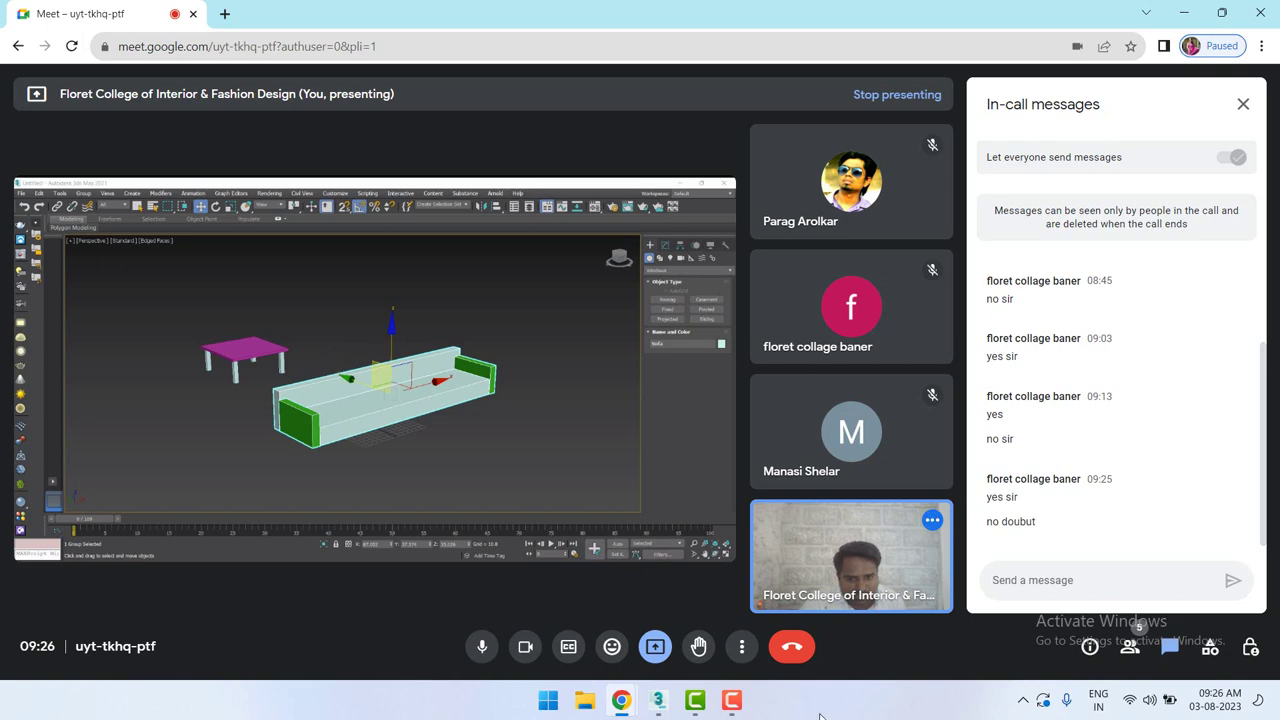
Leave the Google Meet call.
{"action": "left_click", "coordinate": [790, 650]}
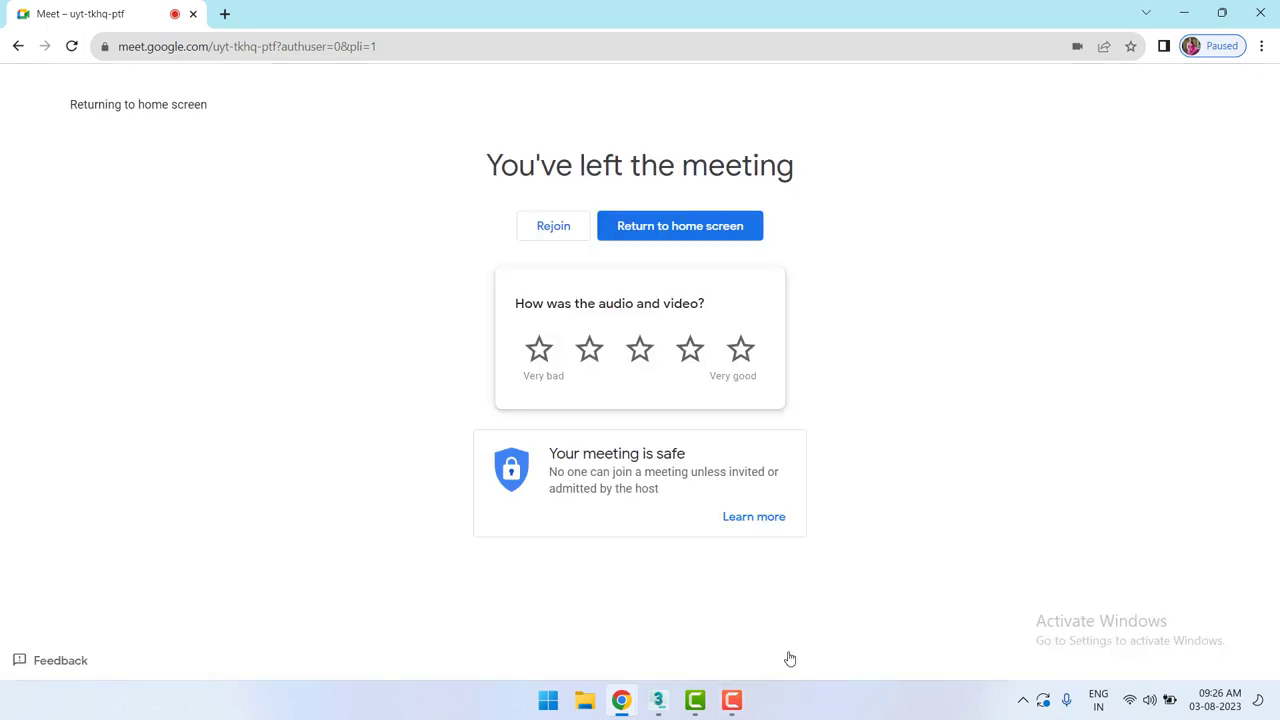
{"action": "left_click", "coordinate": [731, 702]}
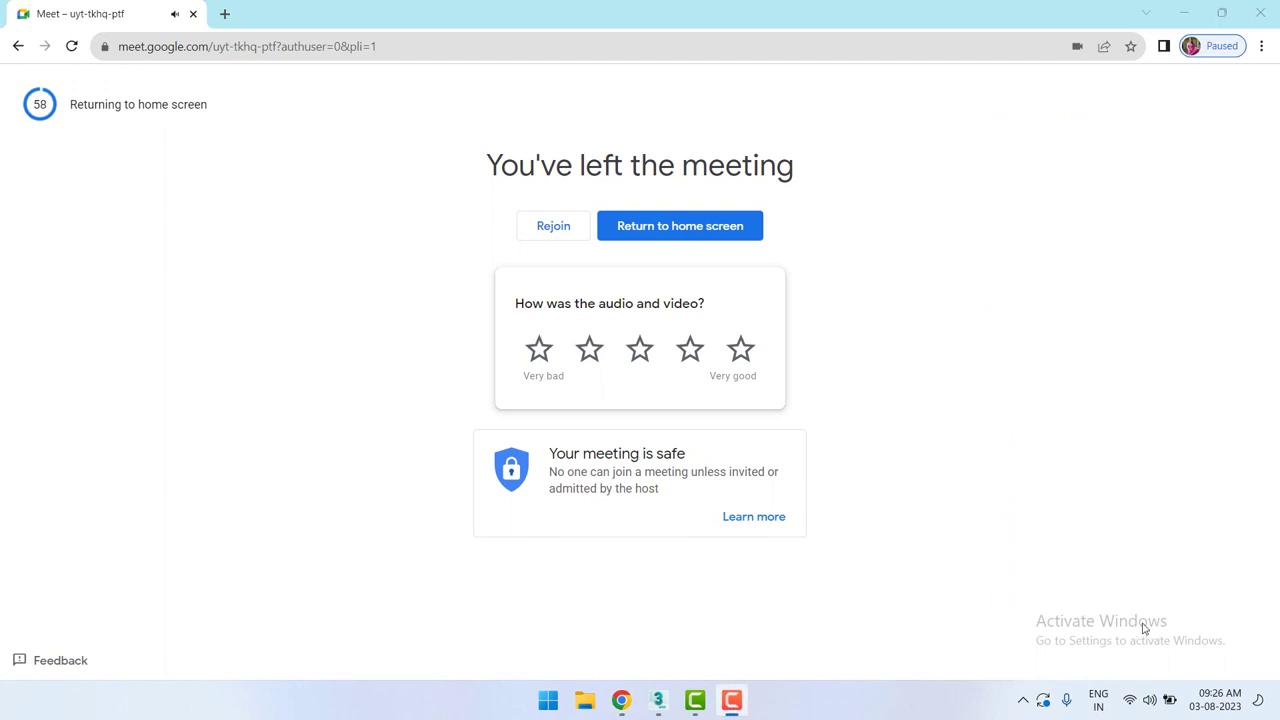